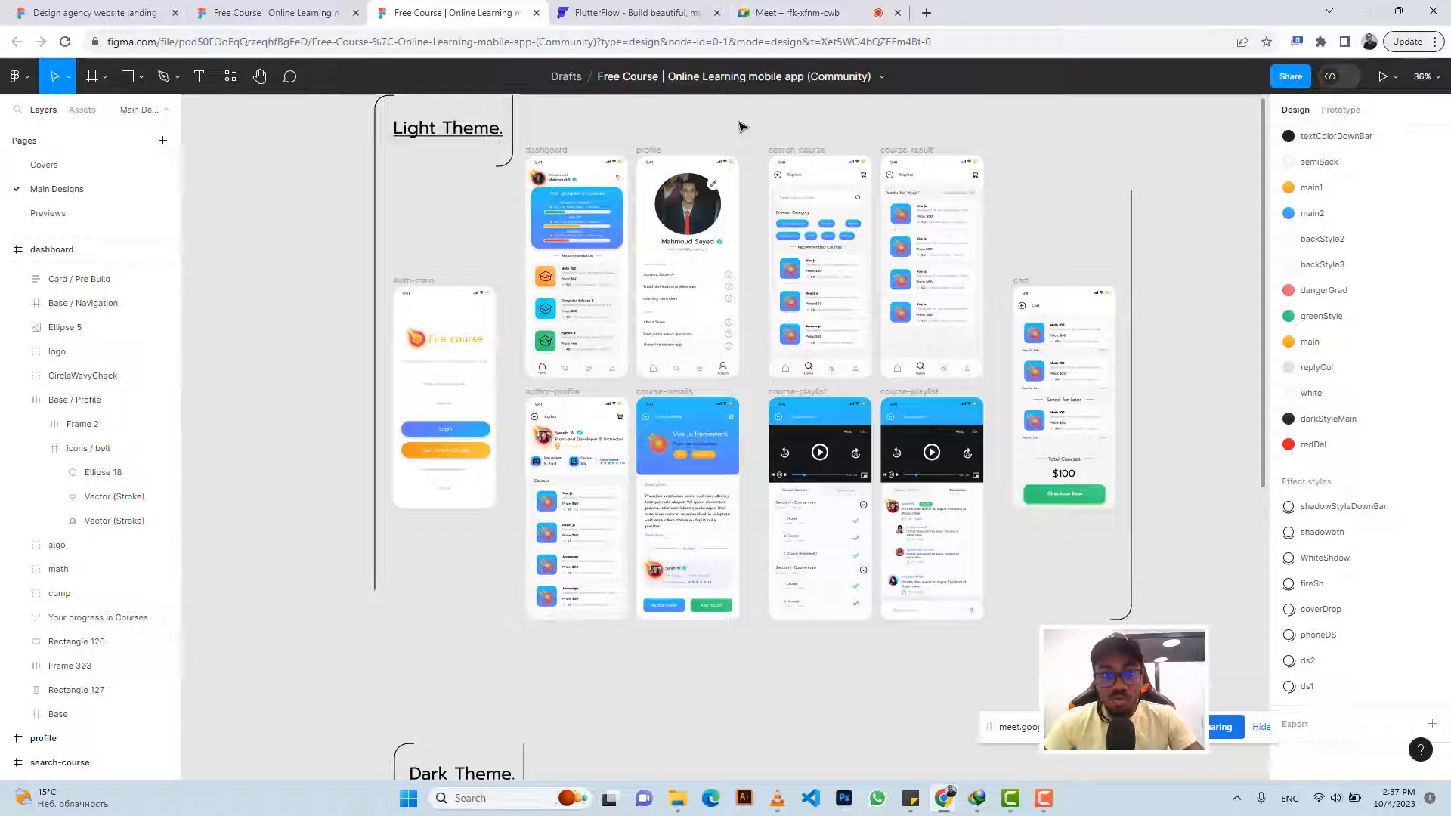
Review the Free Course community page and the light and dark theme screens on the Main Designs page of the Figma file
left_click(242, 13)
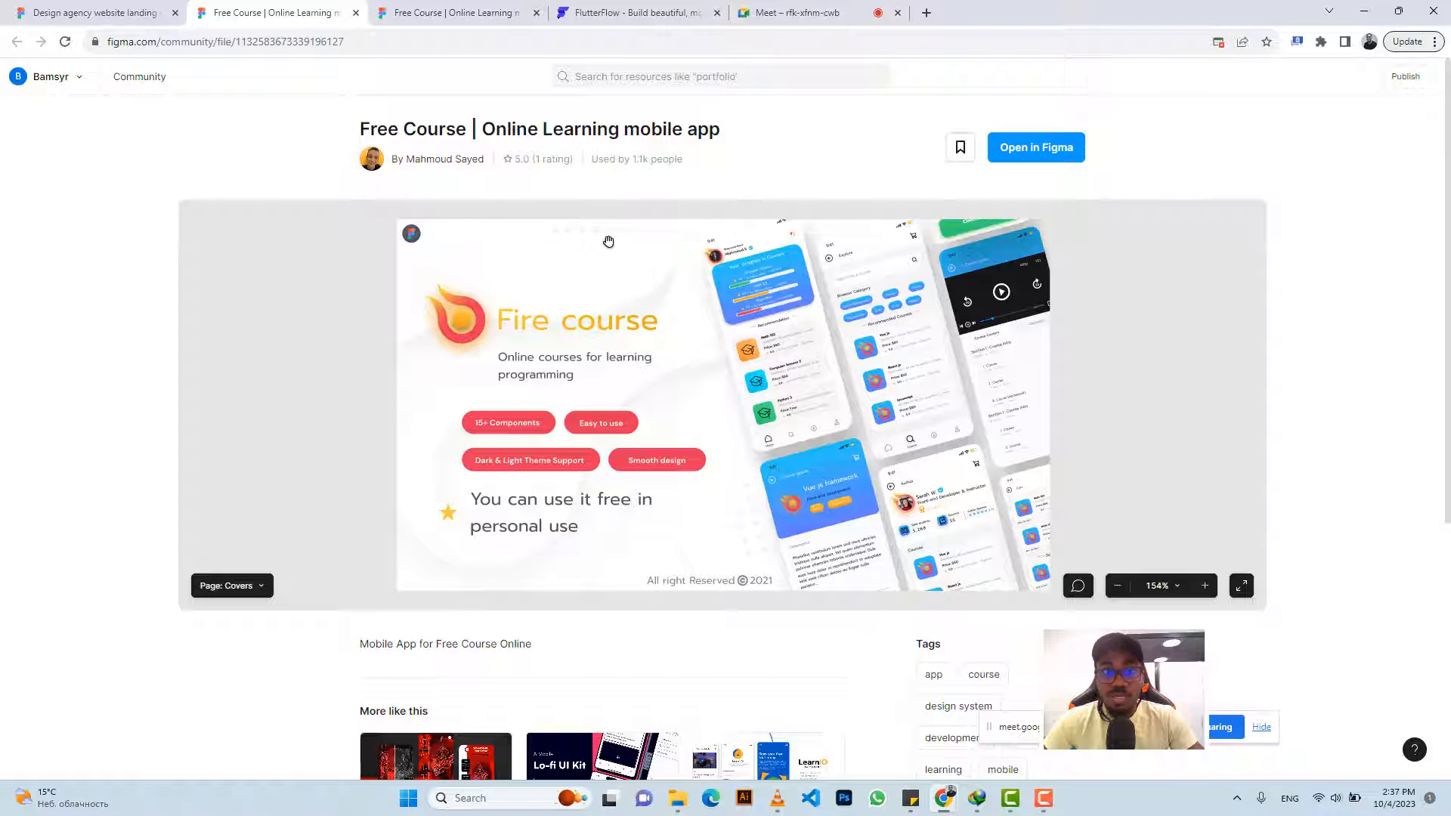
left_click(473, 9)
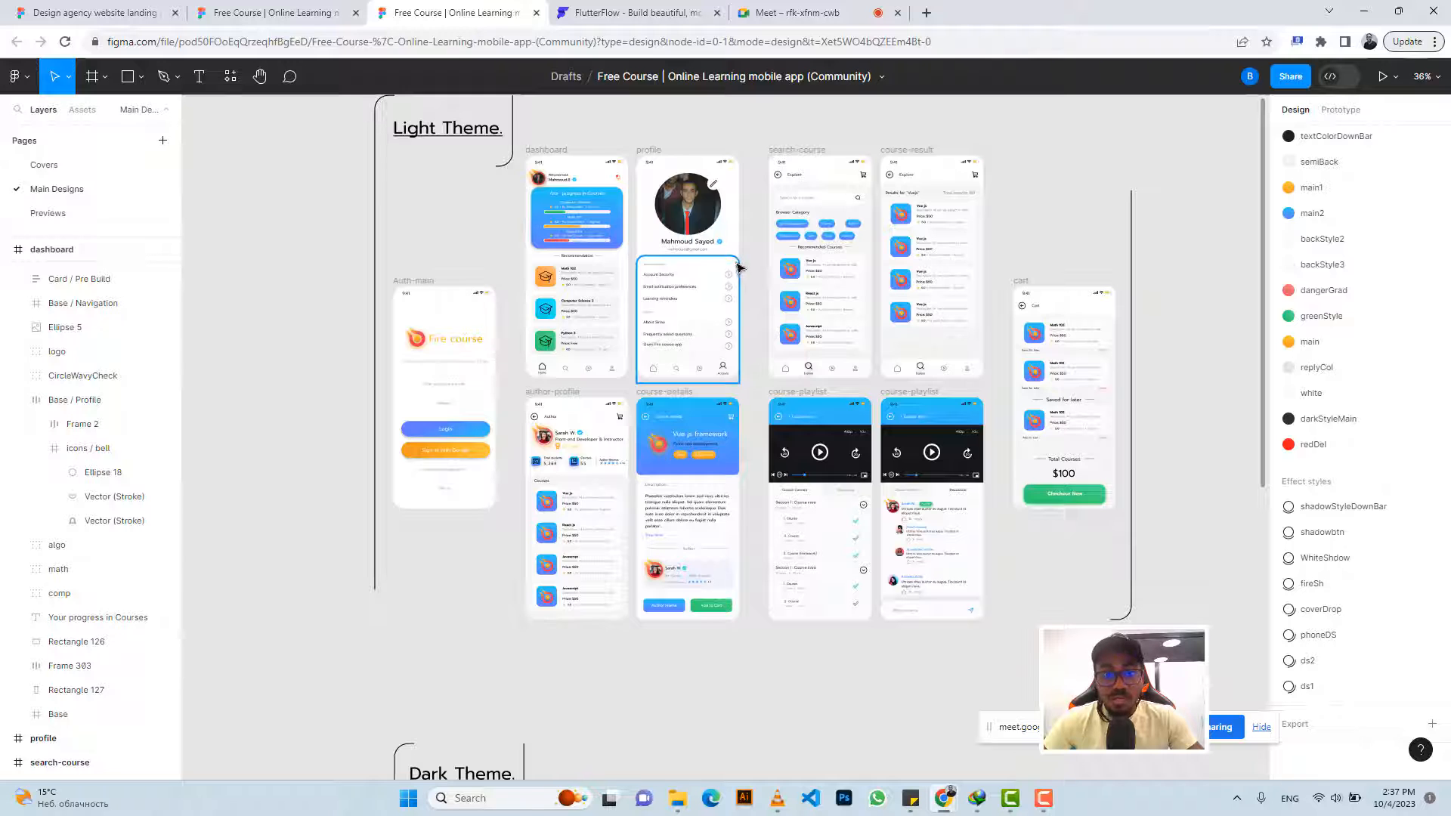
scroll(738, 266, "down", 1)
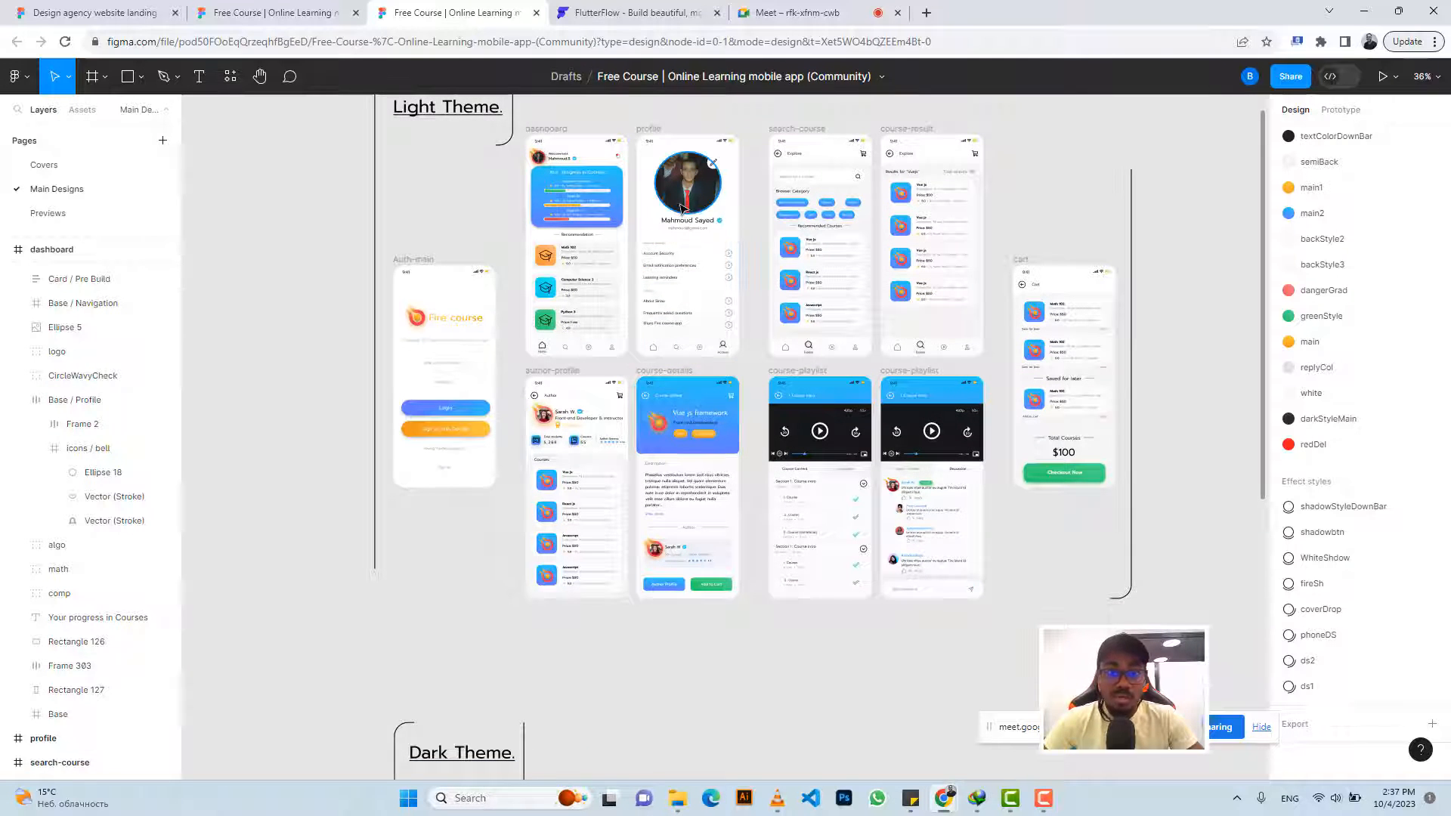
scroll(675, 199, "up", 5)
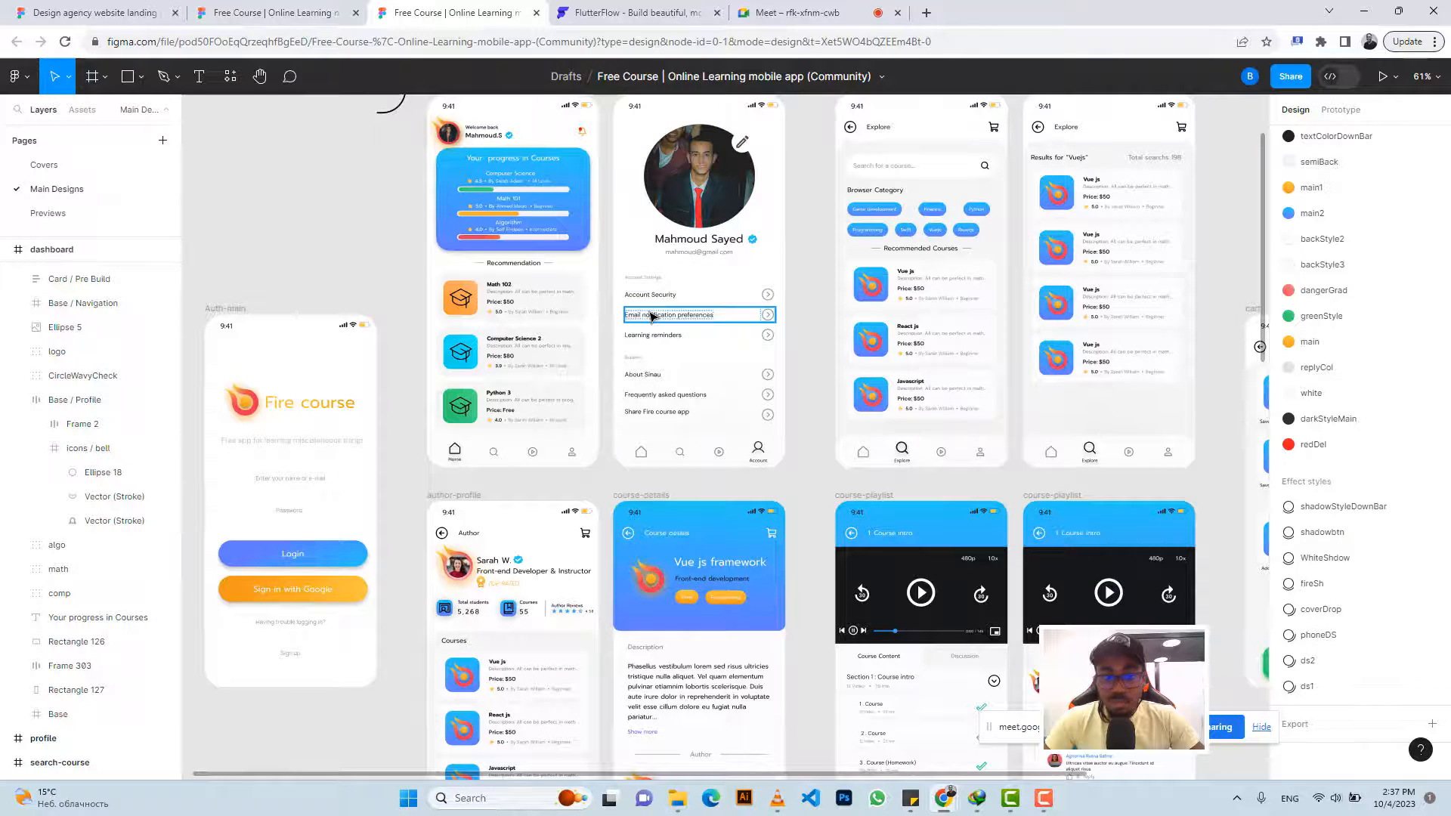
scroll(651, 316, "left", 4)
scroll(649, 316, "down", 3)
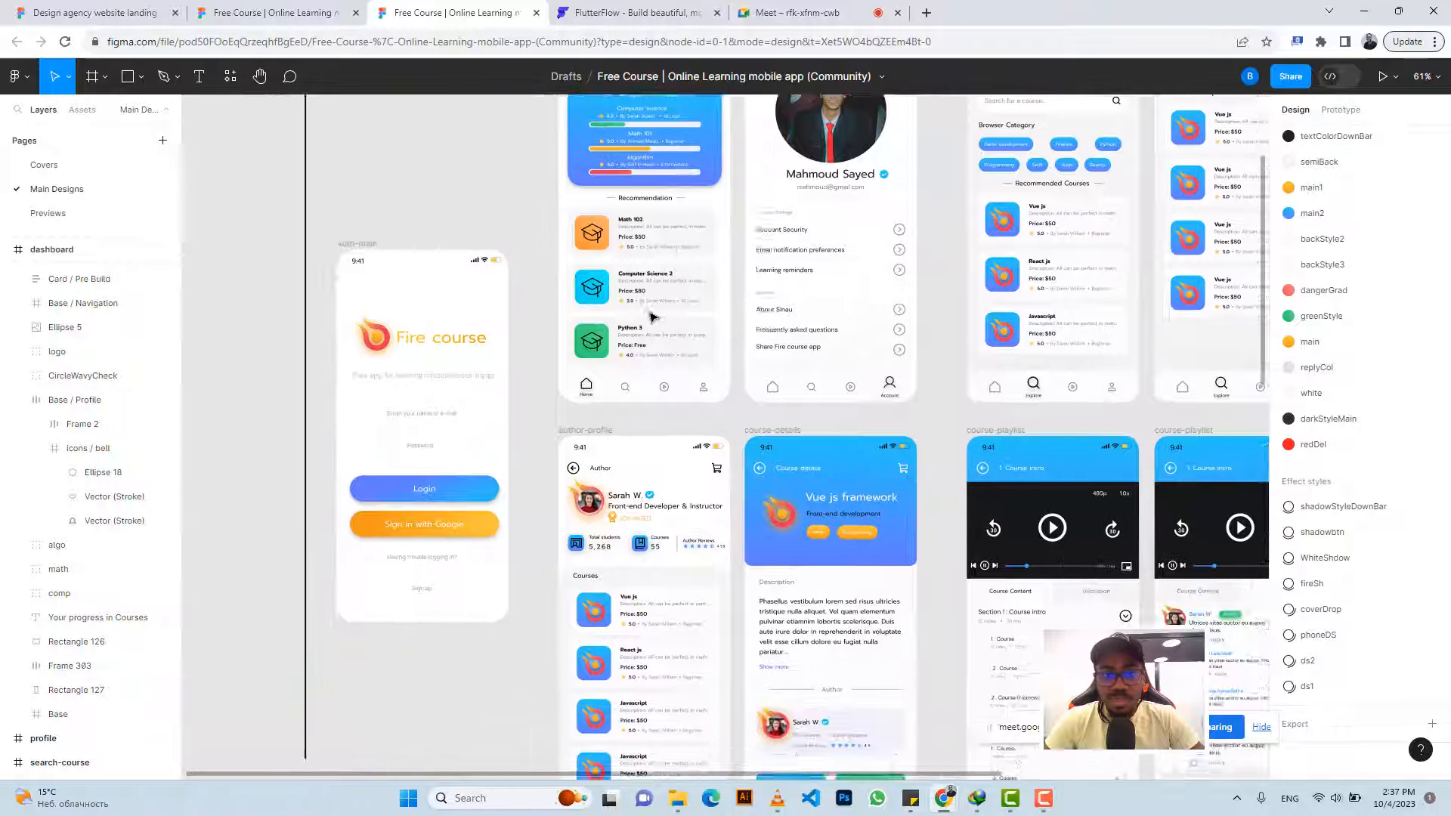
scroll(647, 316, "up", 4)
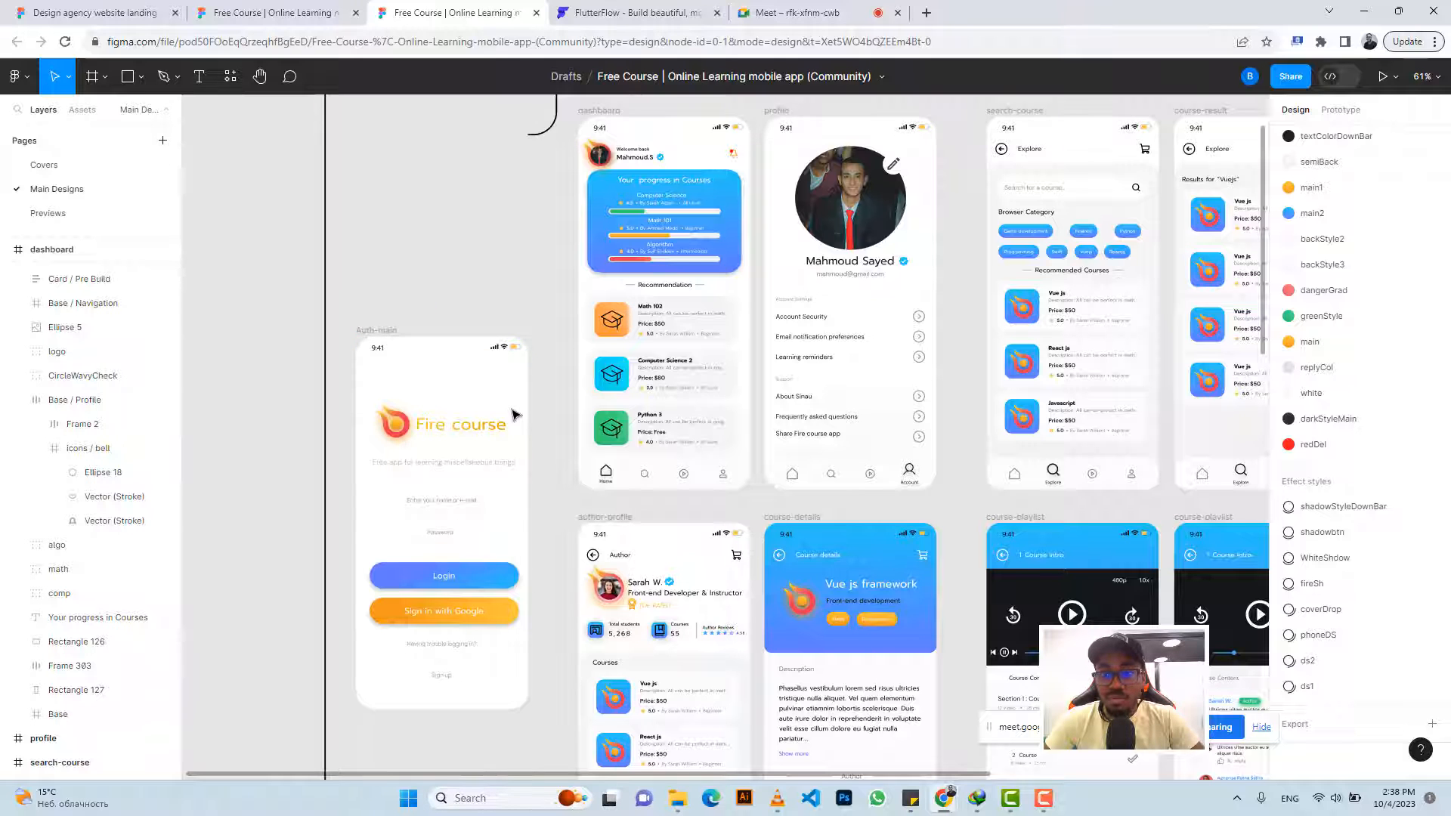
scroll(514, 415, "down", 3)
scroll(514, 415, "down", 1)
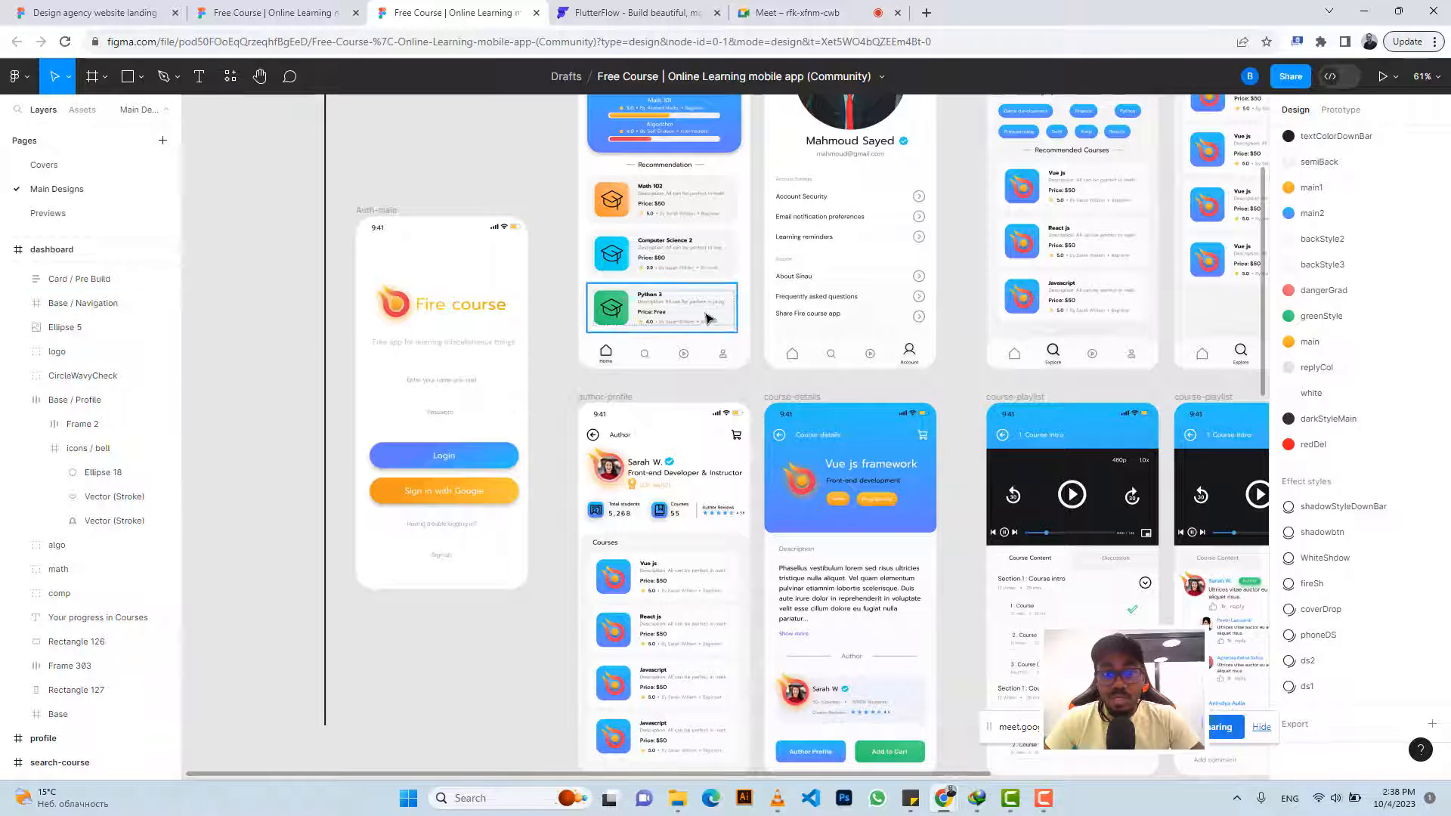
scroll(711, 324, "down", 6)
scroll(711, 323, "down", 2)
scroll(723, 453, "down", 3)
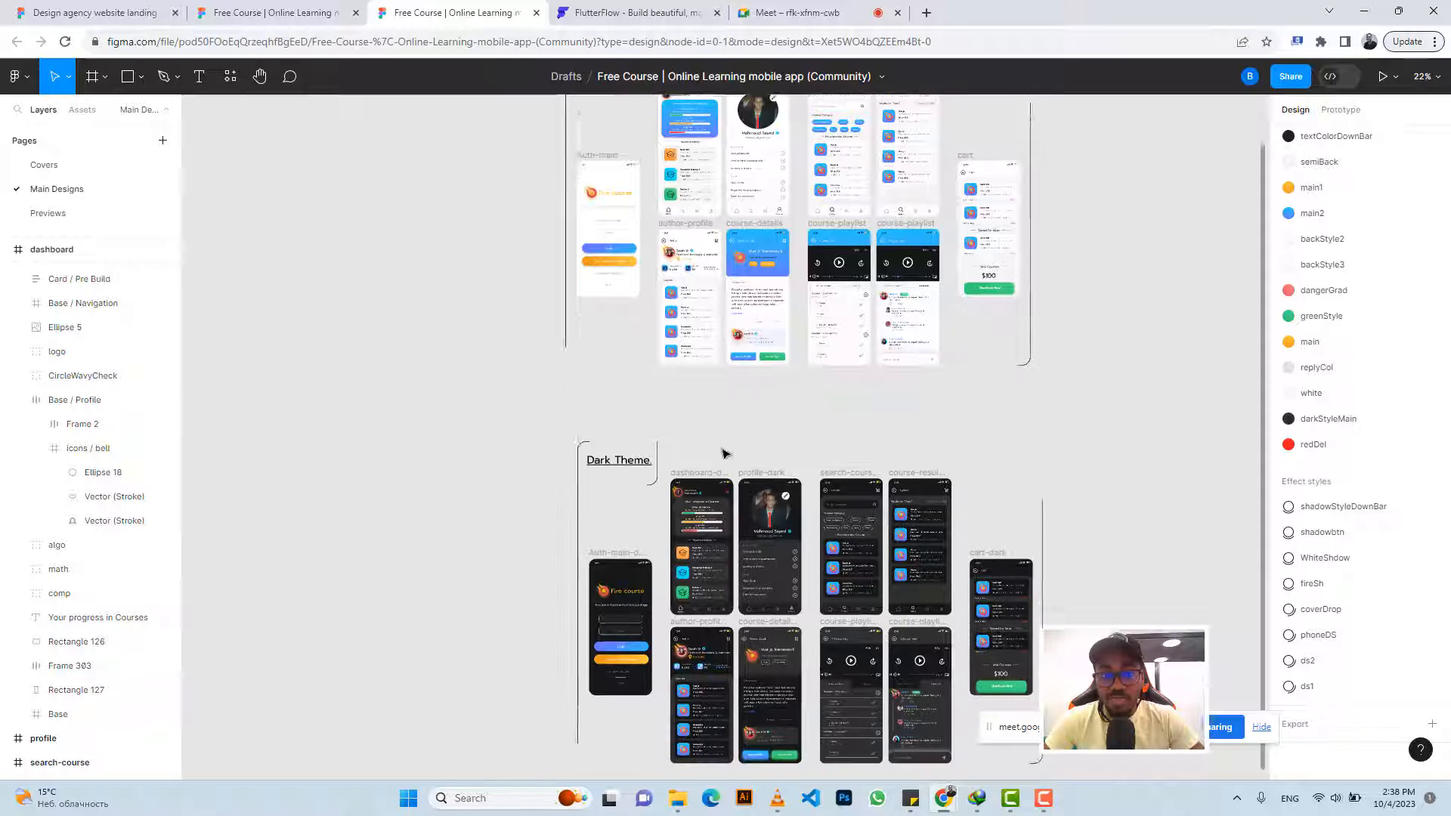
scroll(726, 431, "up", 5)
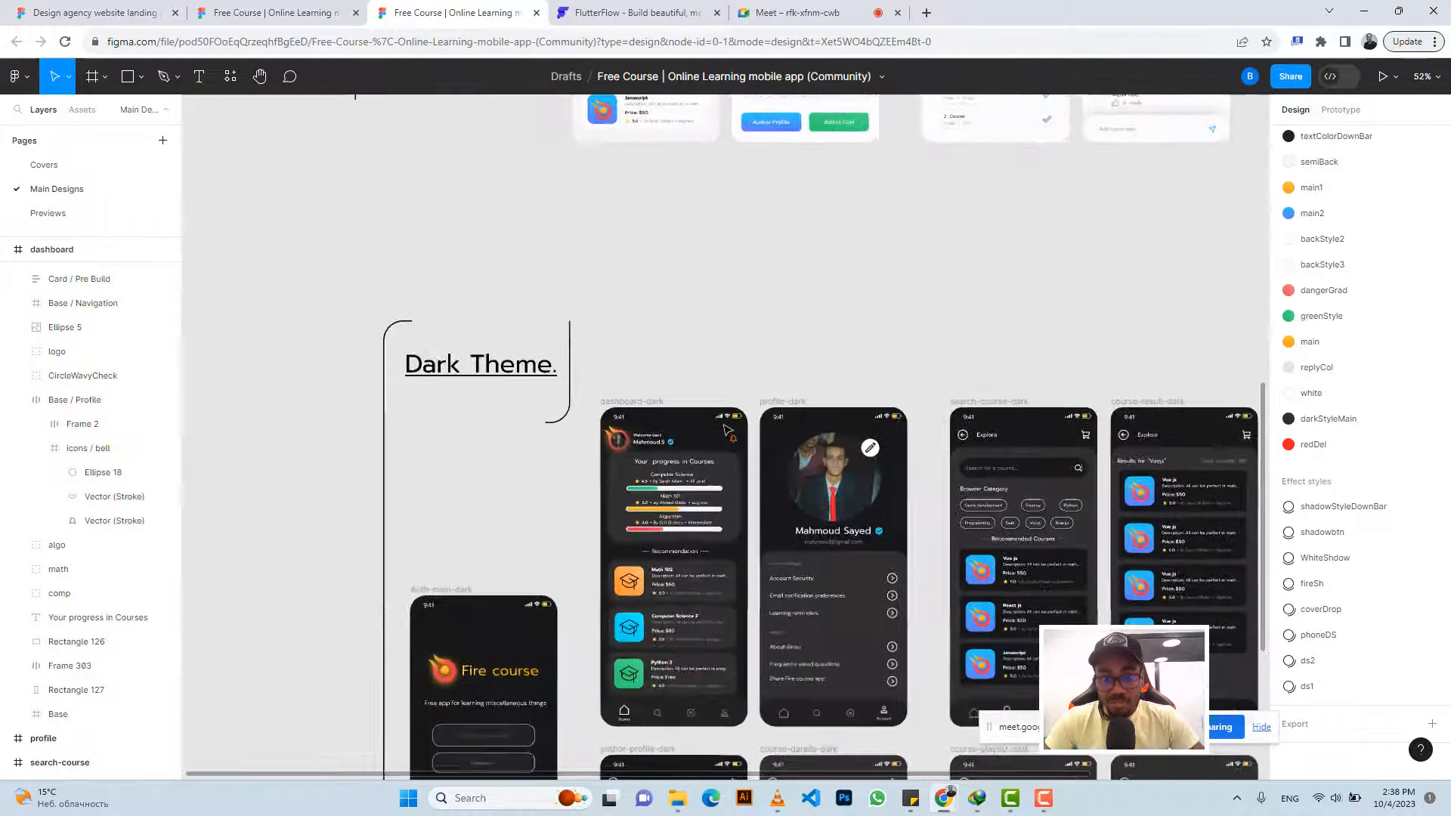
scroll(724, 430, "up", 10)
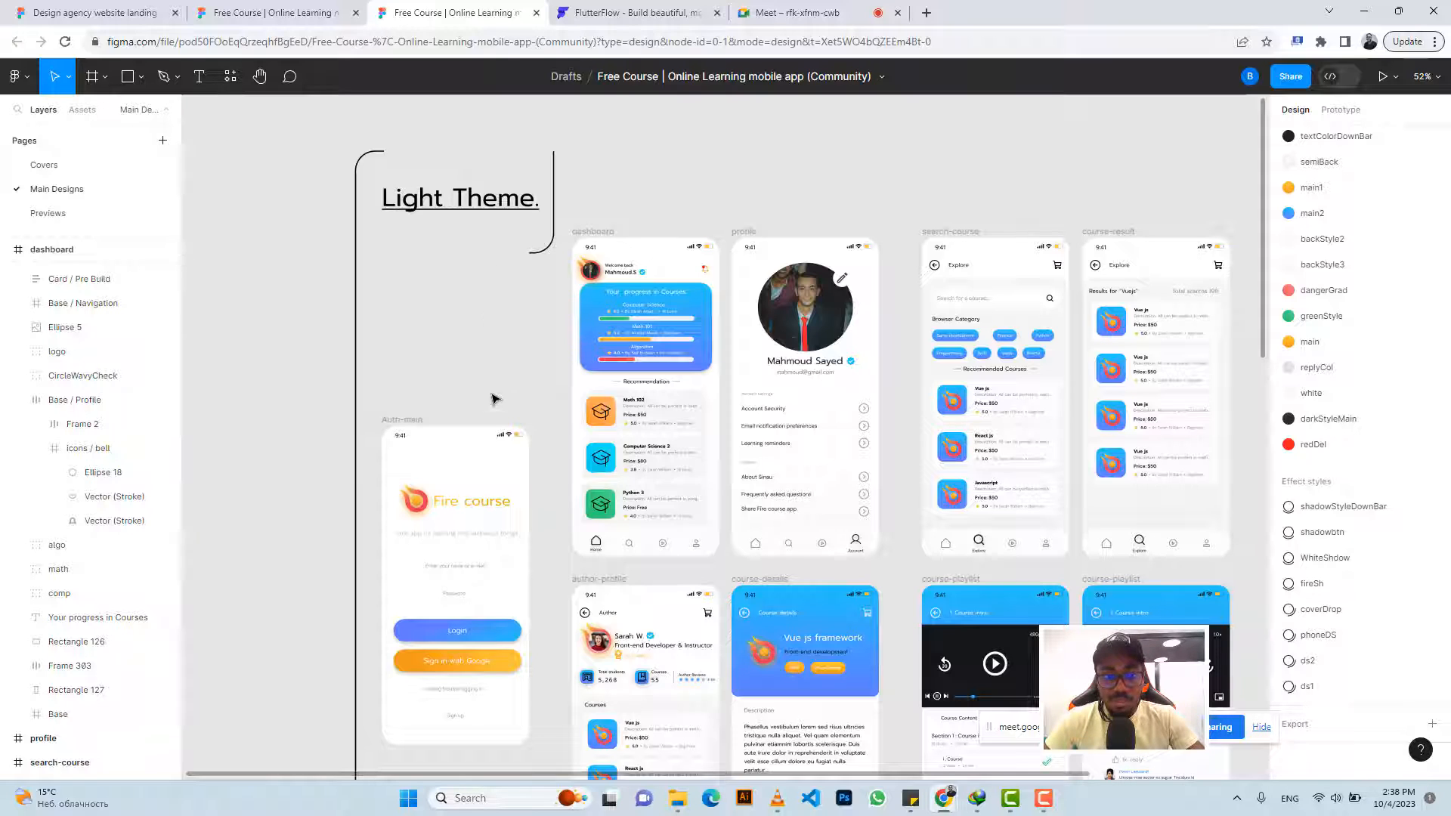
Examine the light-theme login screen up close and inspect the design properties of its Auth-main frame
scroll(492, 415, "down", 3)
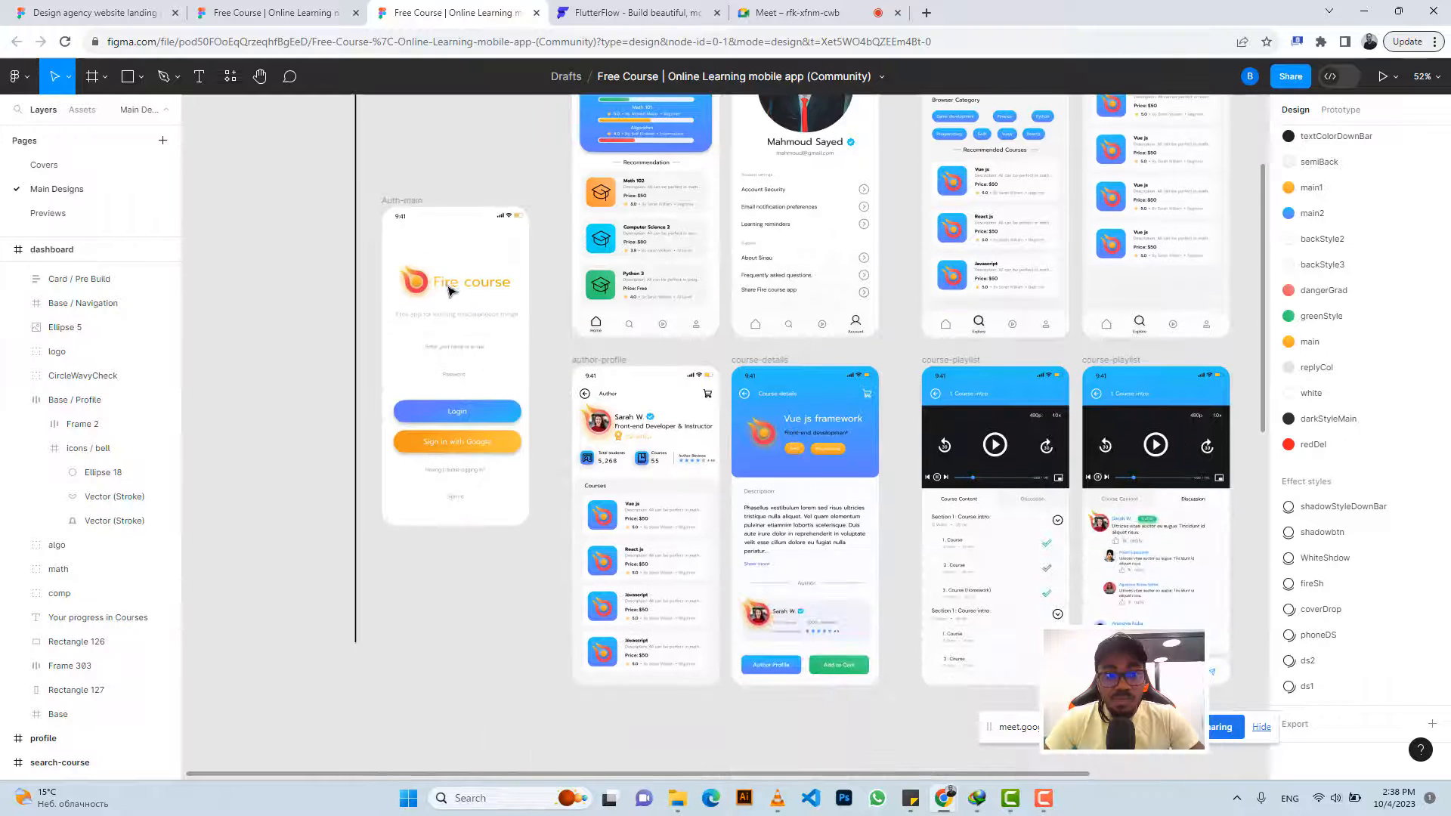
scroll(449, 293, "up", 5)
scroll(448, 293, "up", 1)
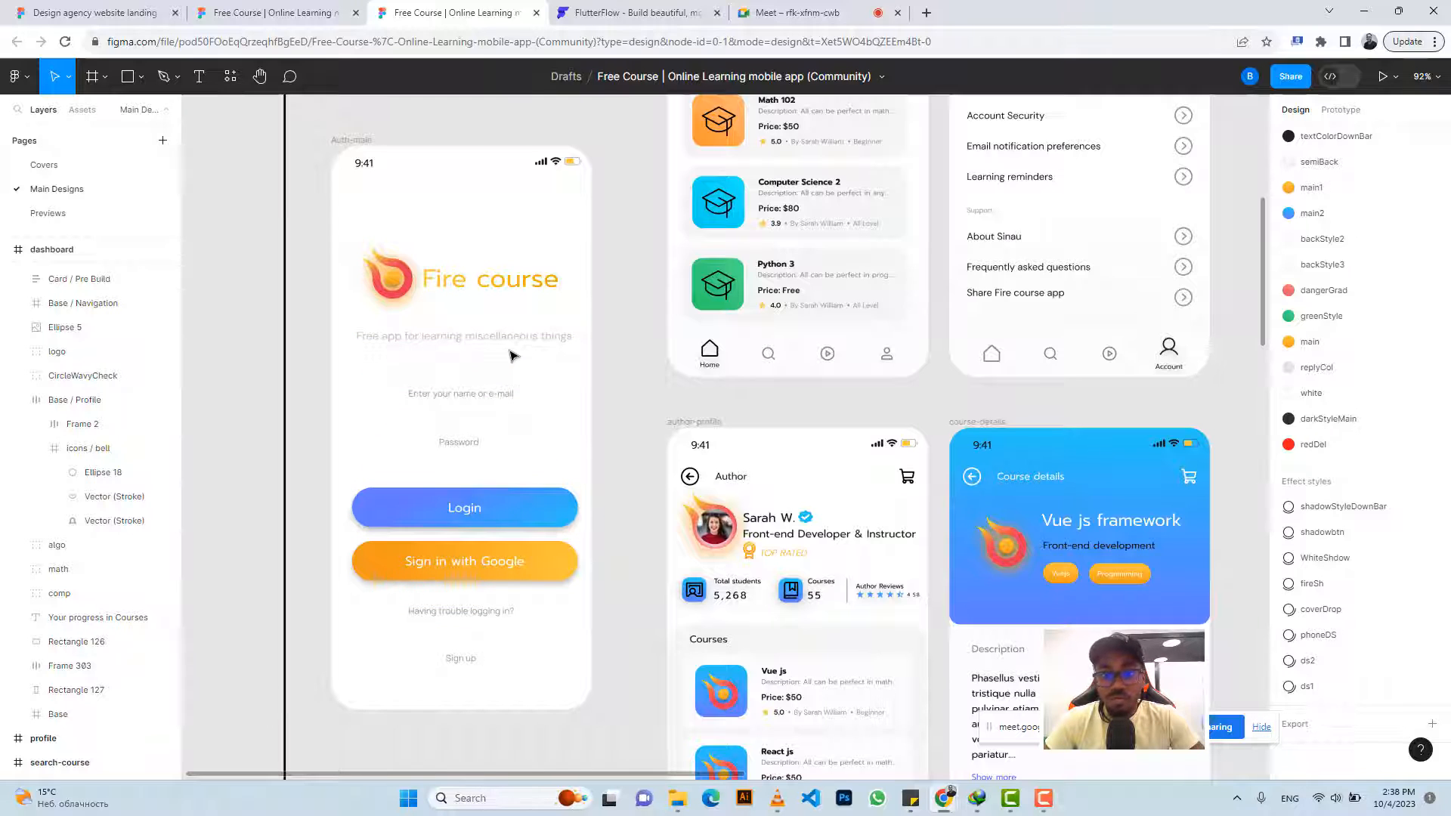
scroll(511, 355, "down", 5)
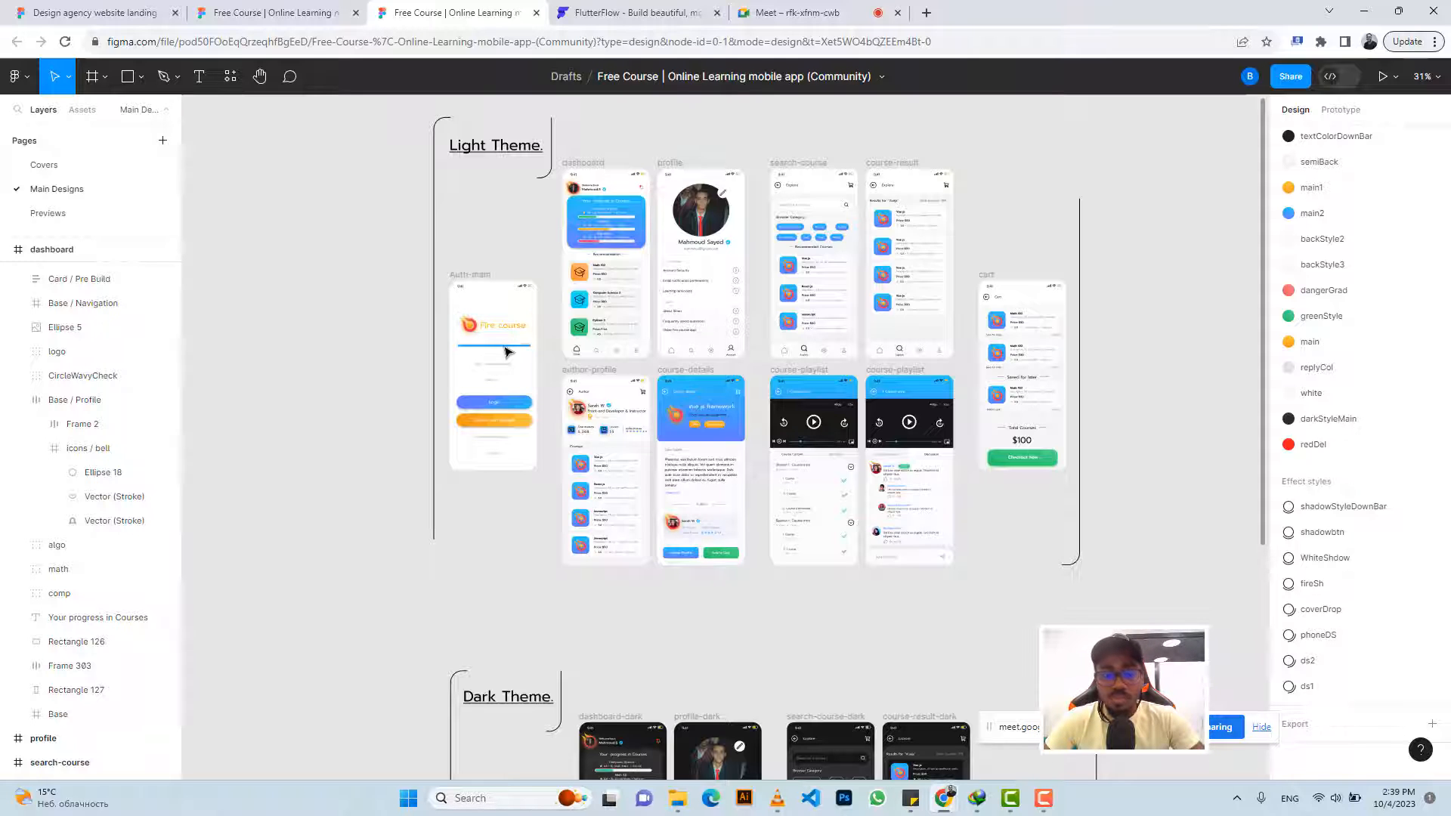
scroll(505, 351, "up", 8)
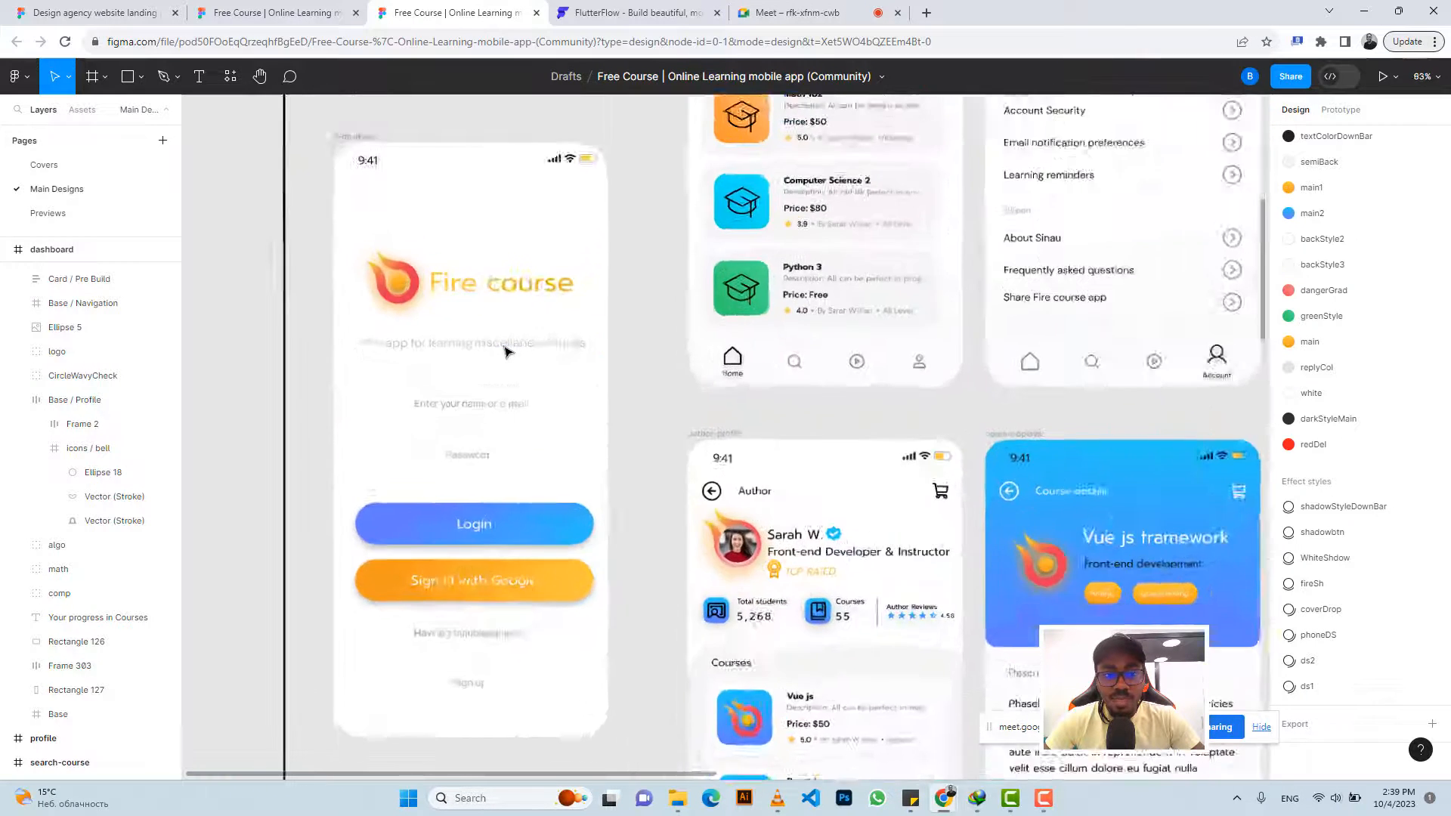
scroll(508, 353, "up", 1)
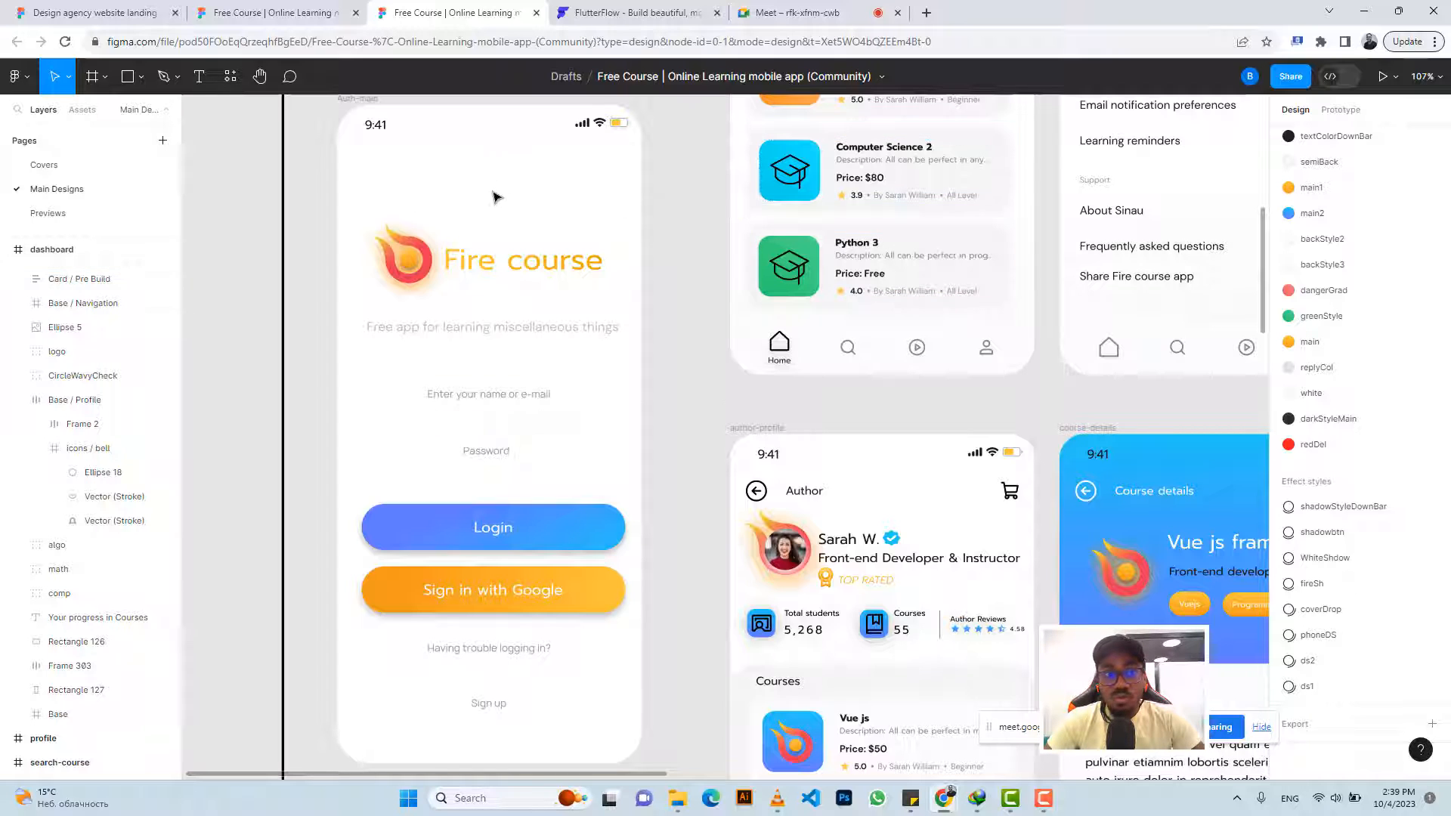
scroll(346, 138, "up", 2)
left_click(346, 137)
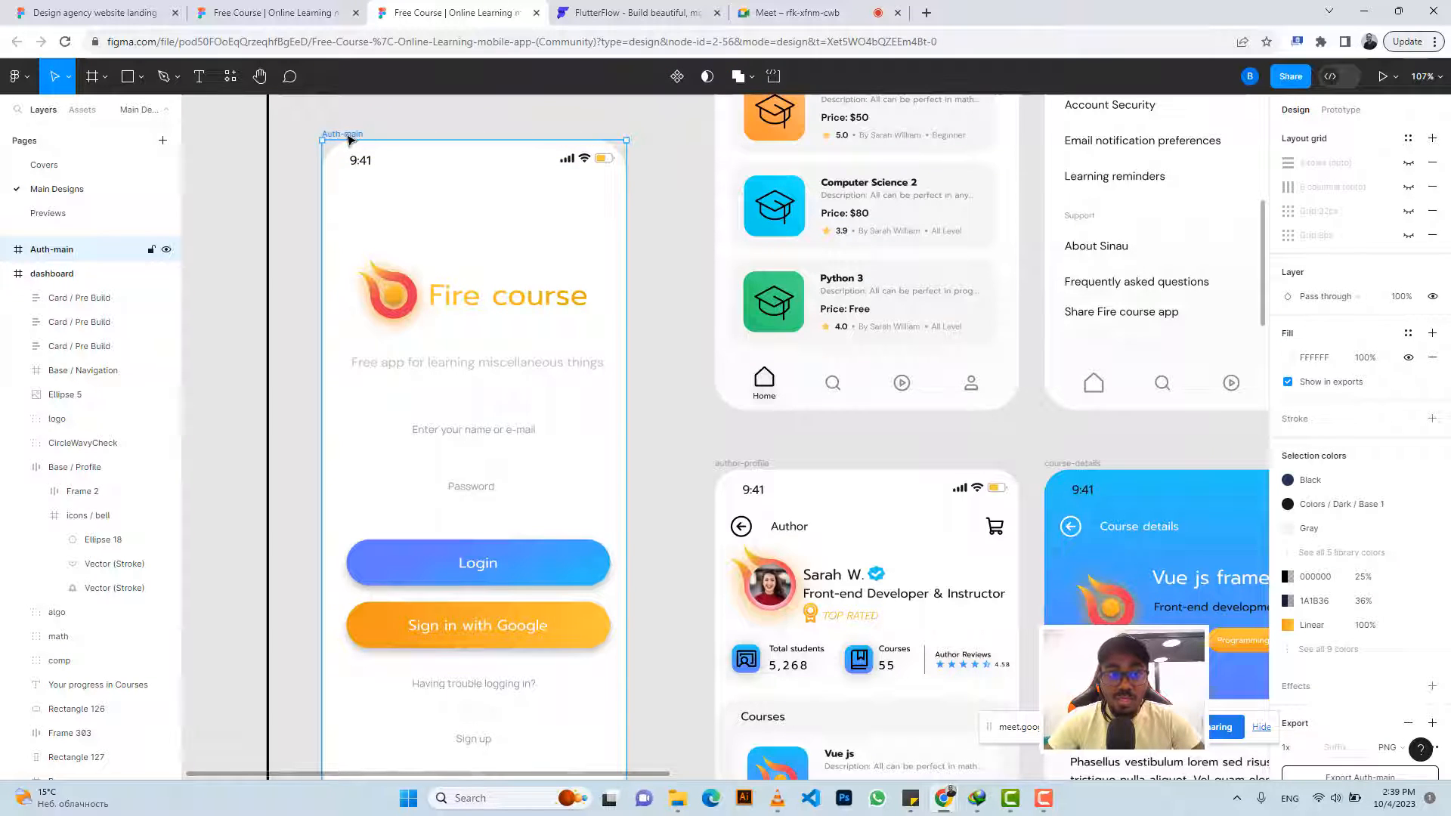
scroll(1389, 400, "up", 3)
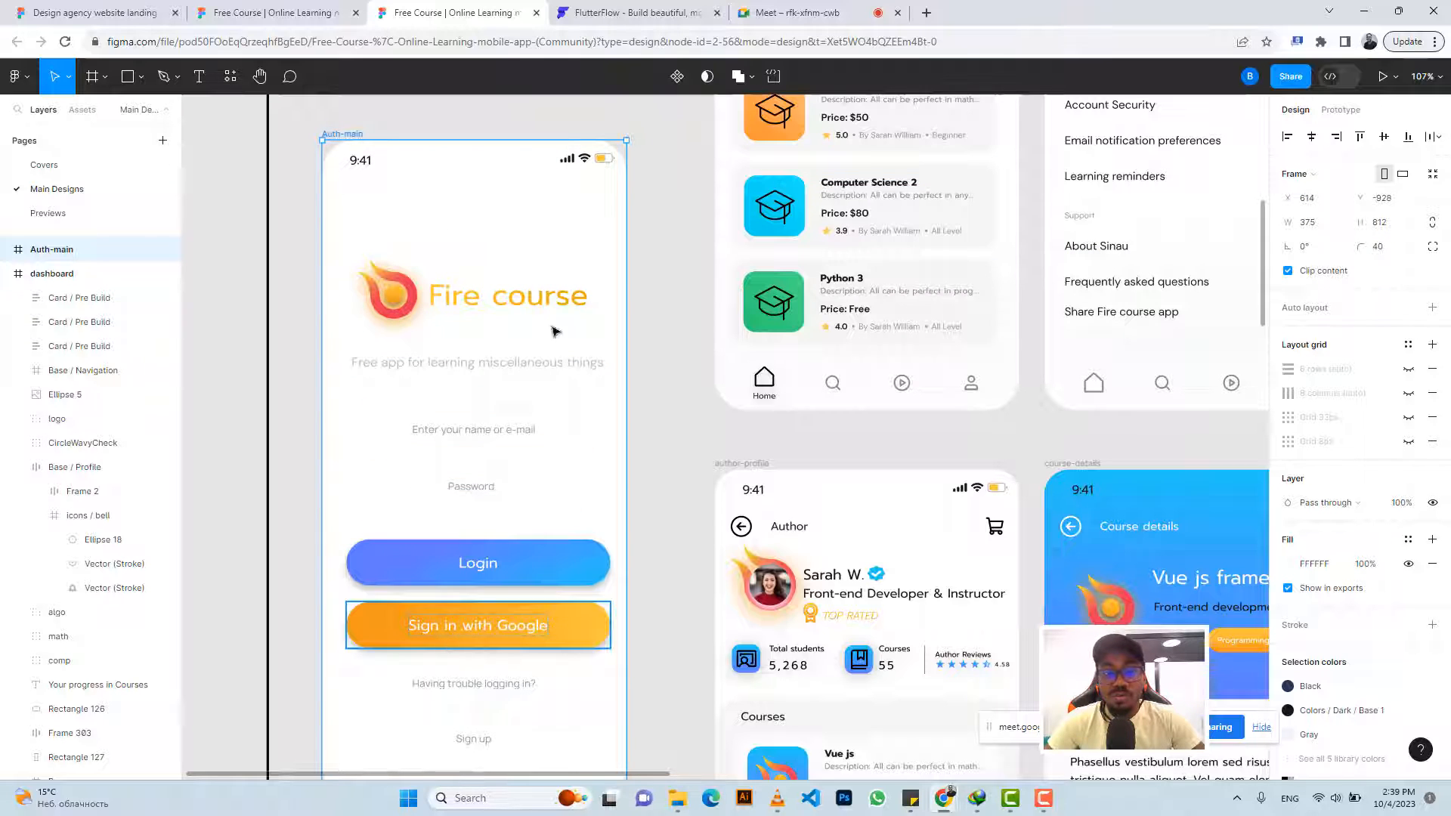
Switch to the FlutterFlow website and open the FlutterFlow app by signing in
left_click(614, 16)
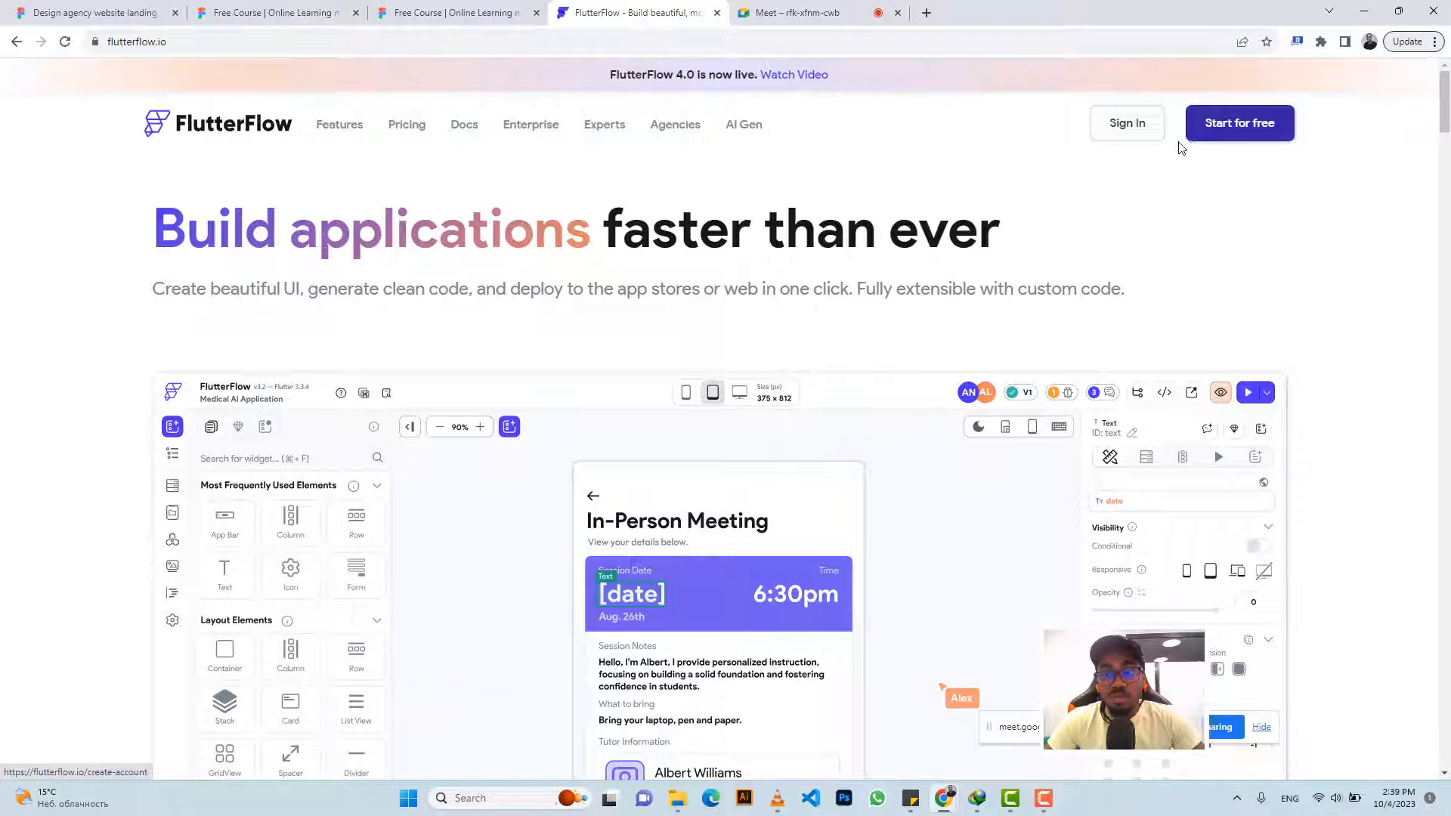
left_click(1115, 129)
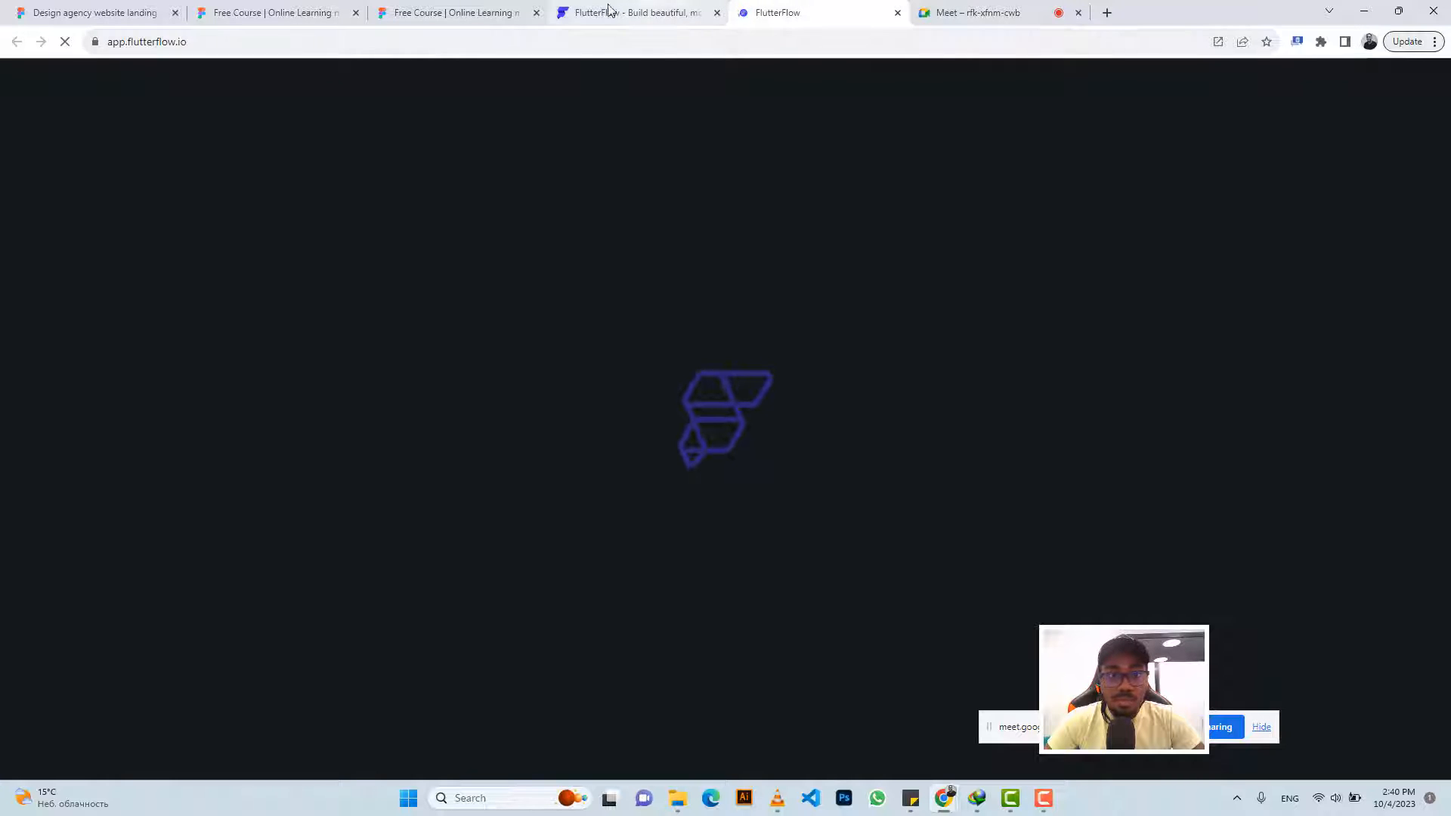
Switch back to the Figma design file and turn on Dev Mode for the Auth-main frame
left_click(481, 9)
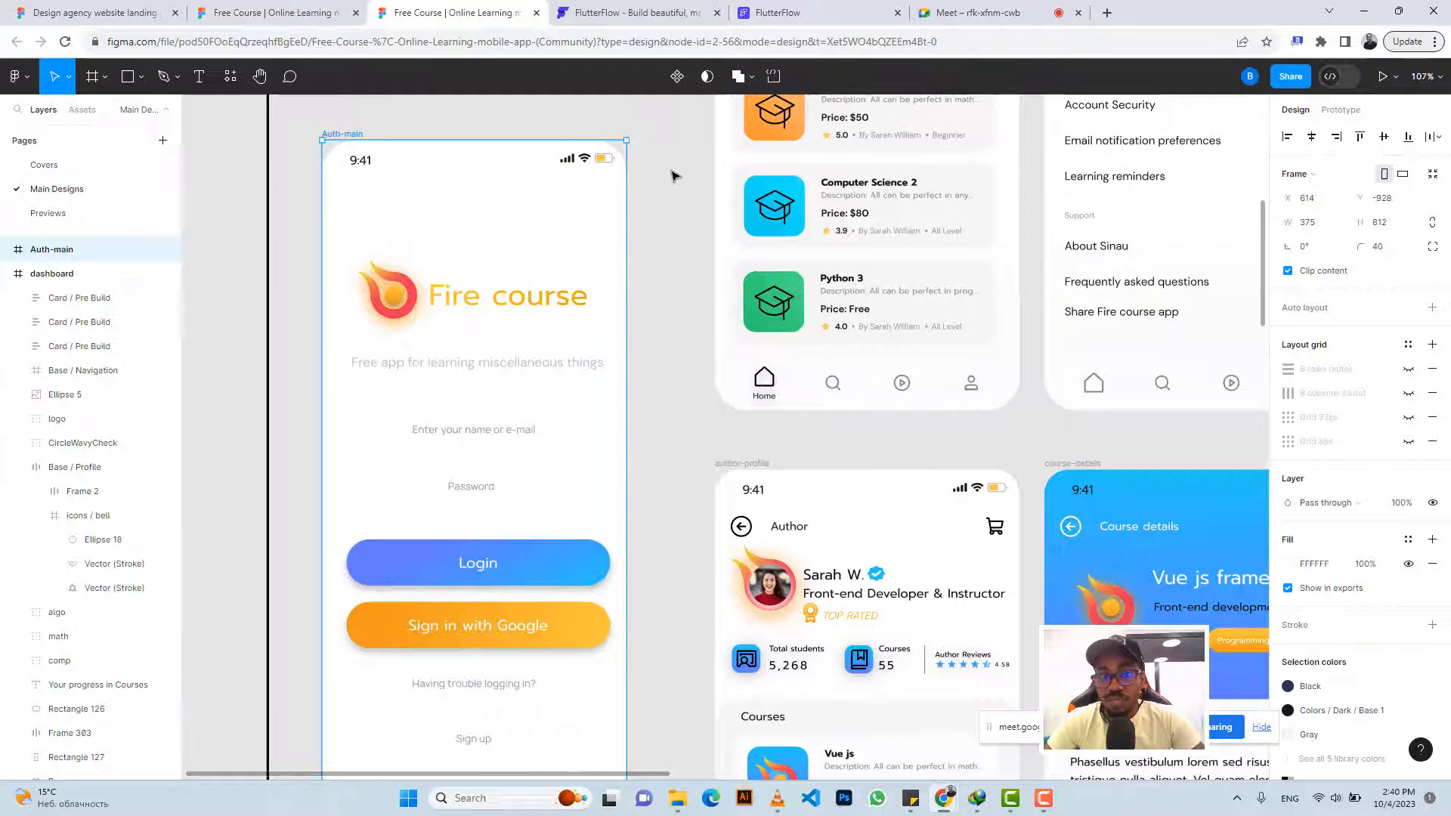
left_click(1344, 76)
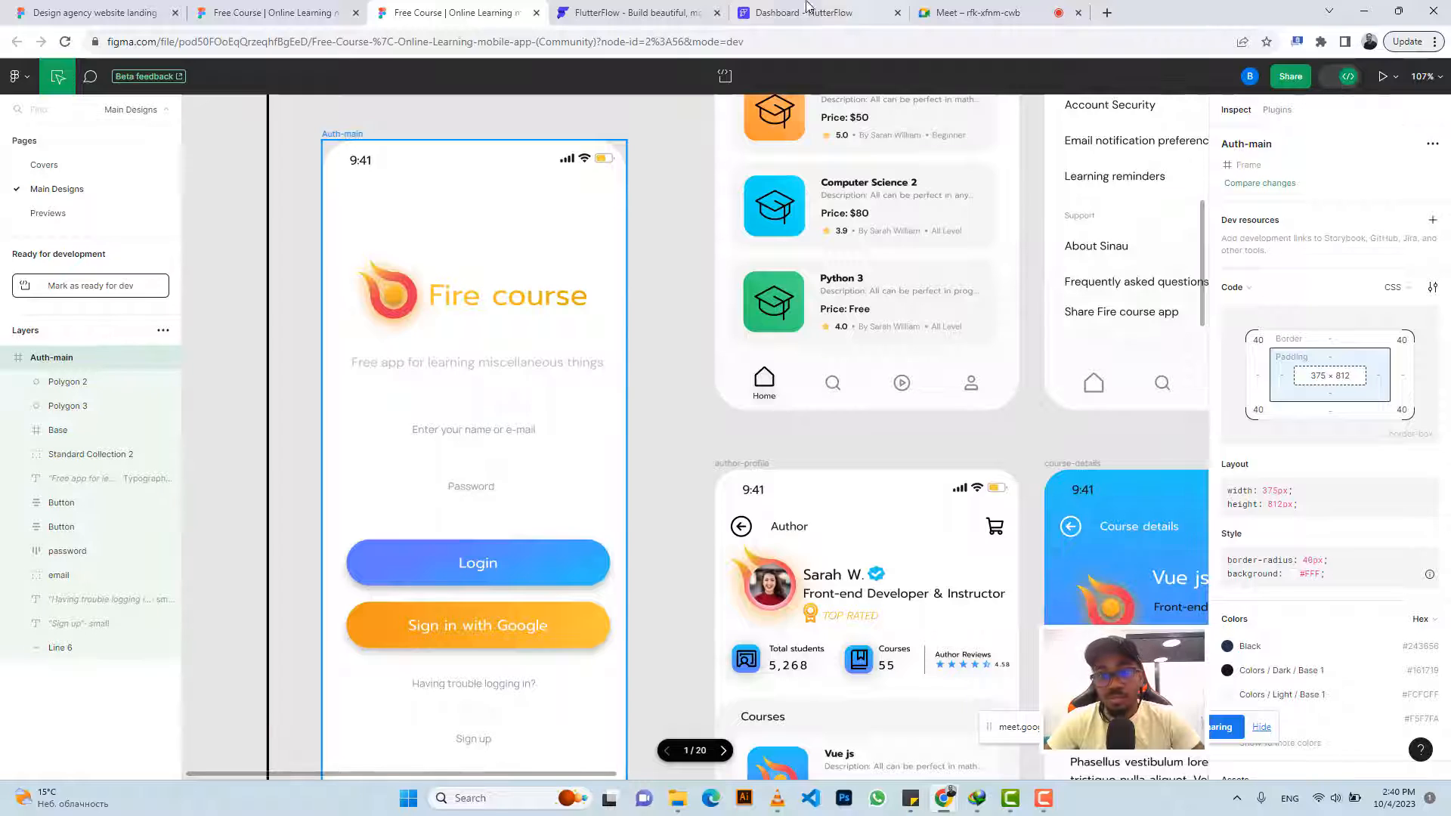
Switch to the FlutterFlow dashboard and create a blank project named Online Learning App, skipping the project setup
left_click(777, 14)
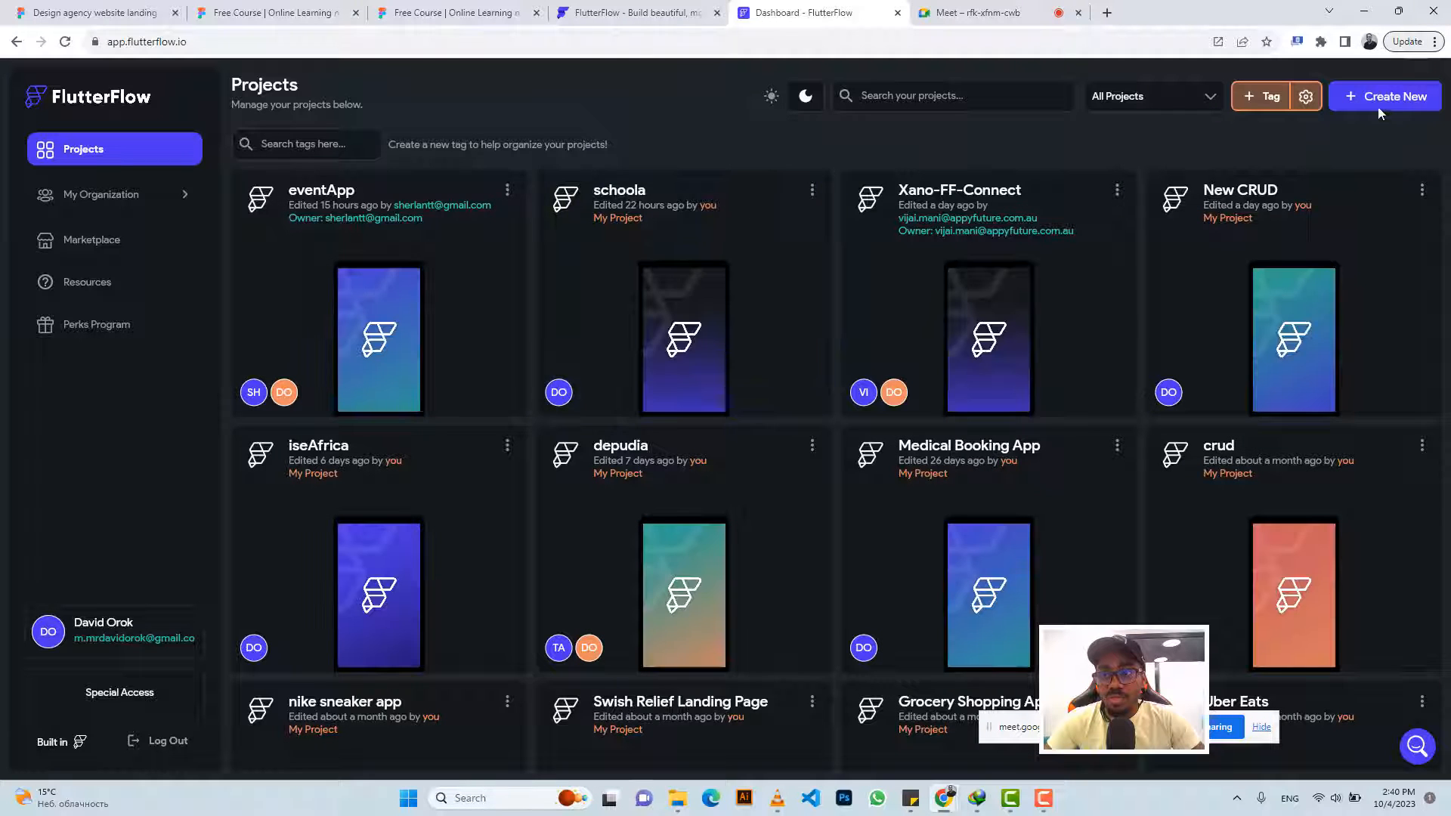
left_click(1377, 102)
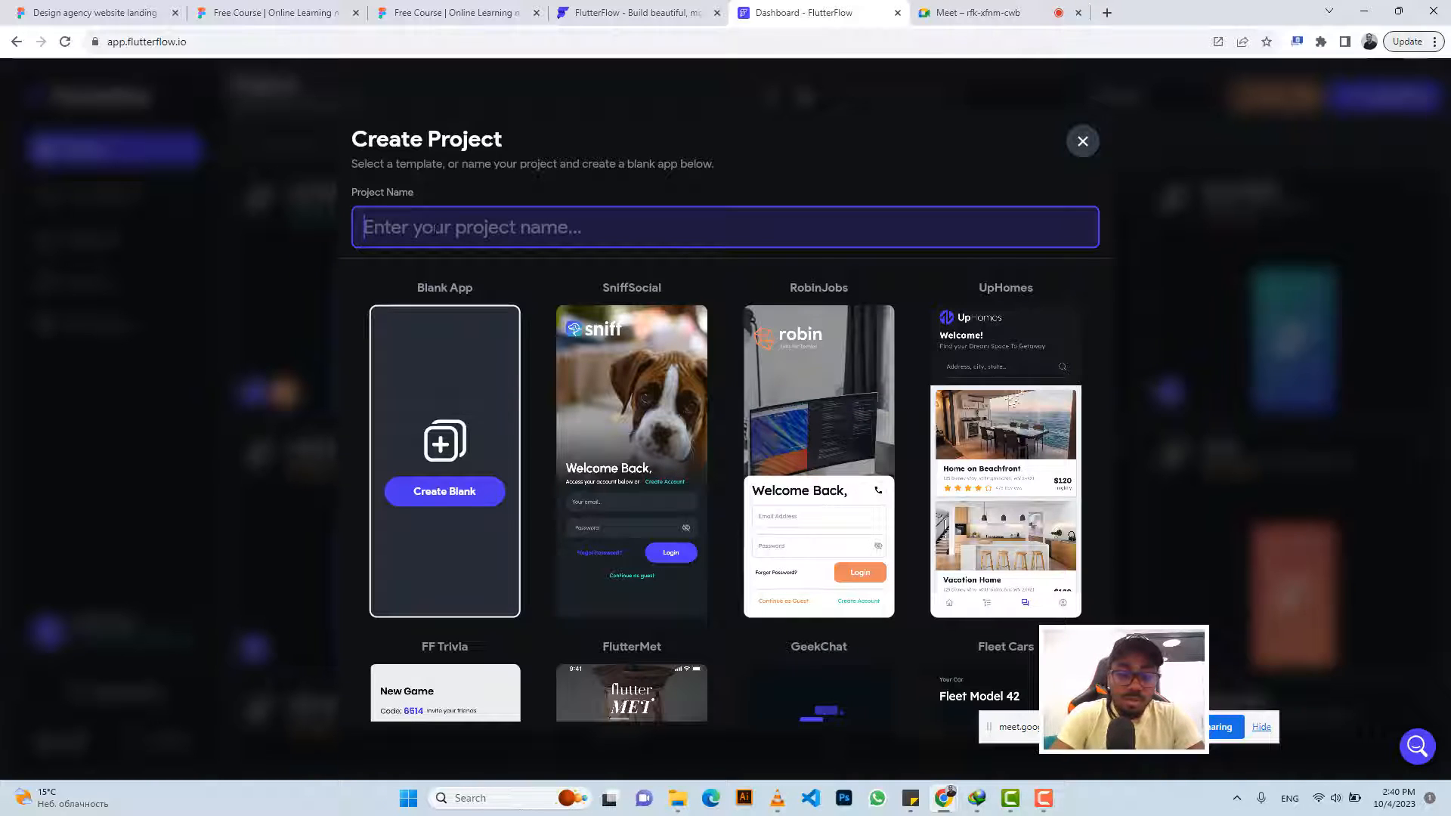
type("Onlined")
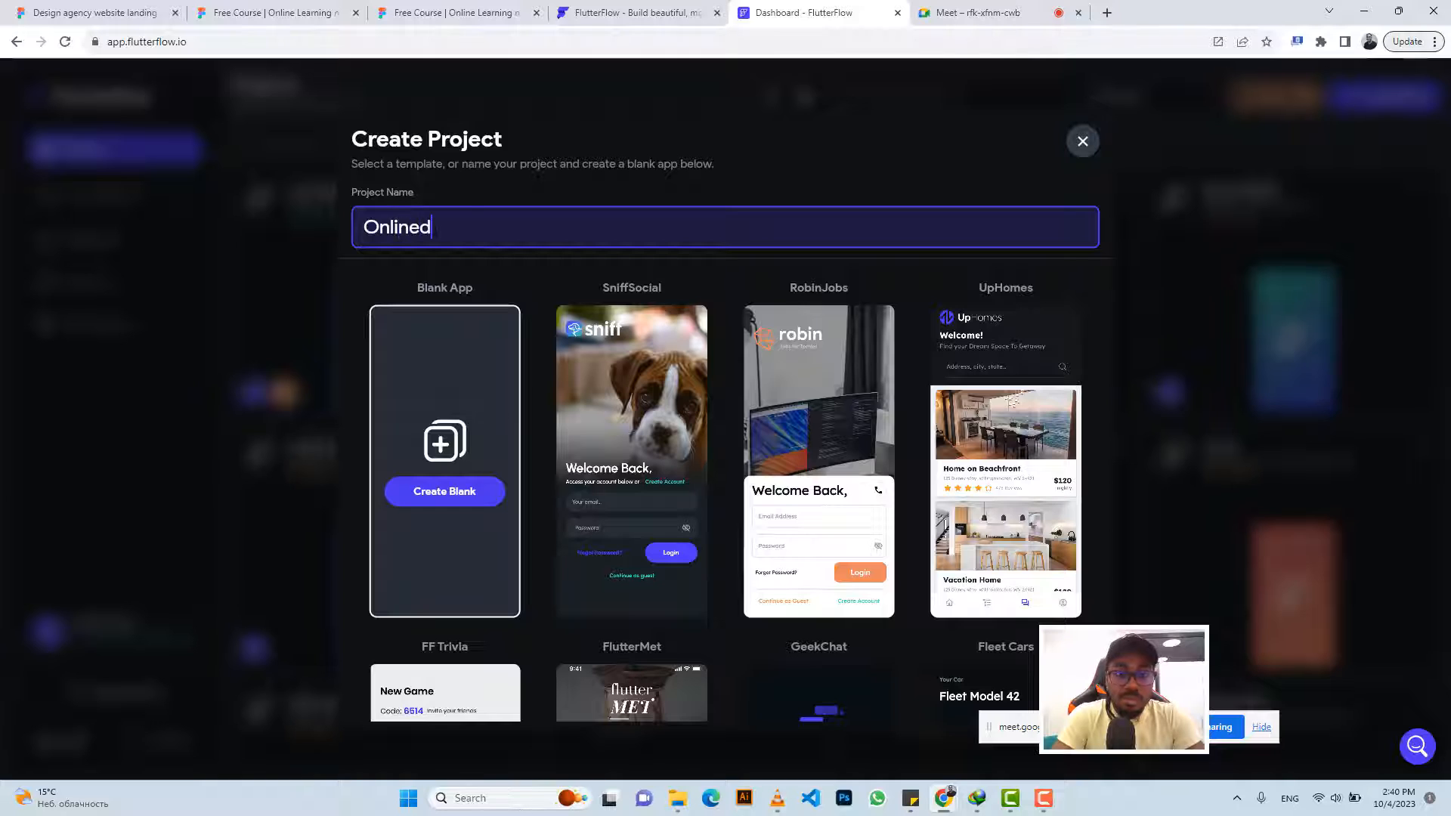
type("earning App")
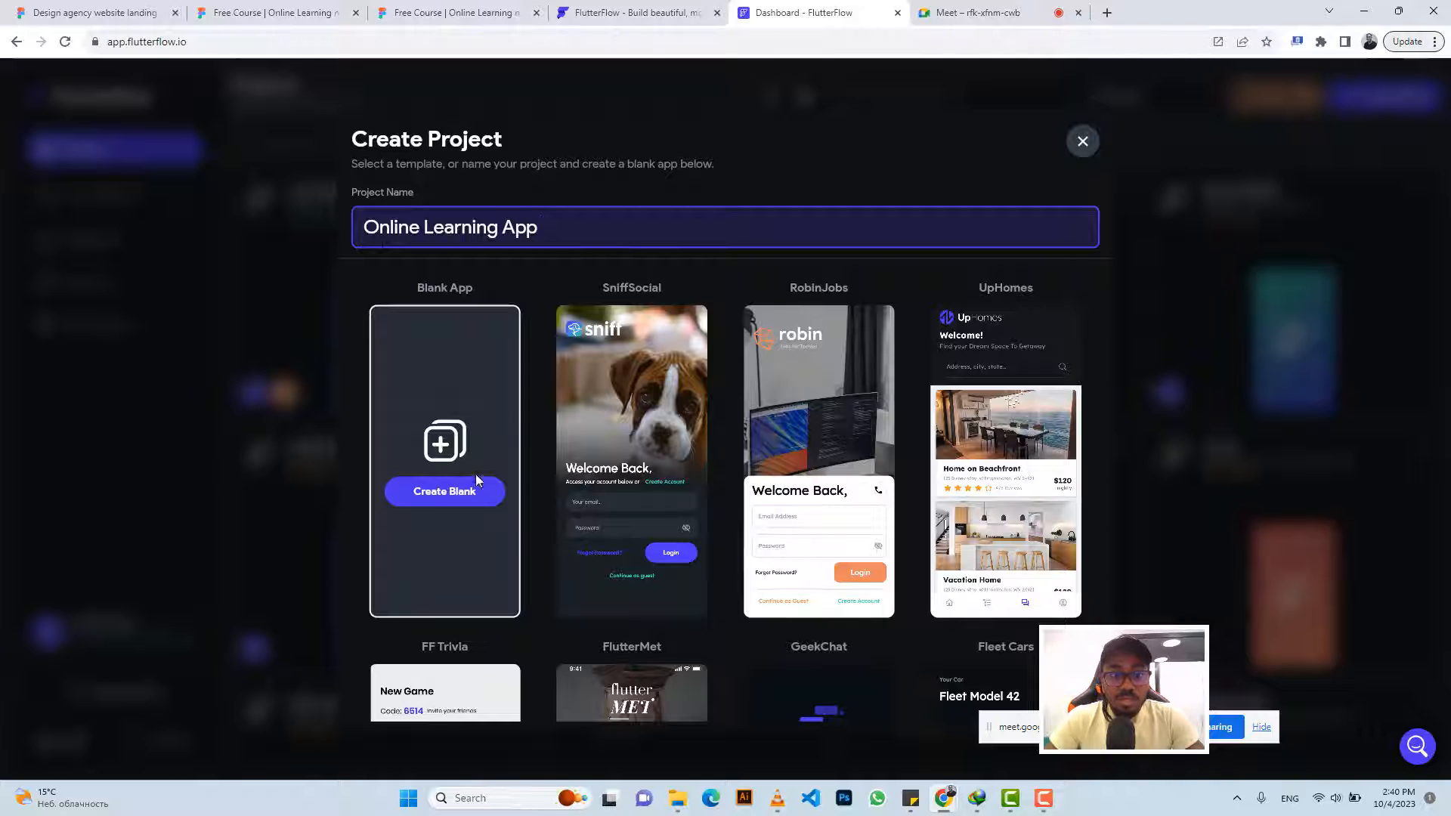
left_click(448, 495)
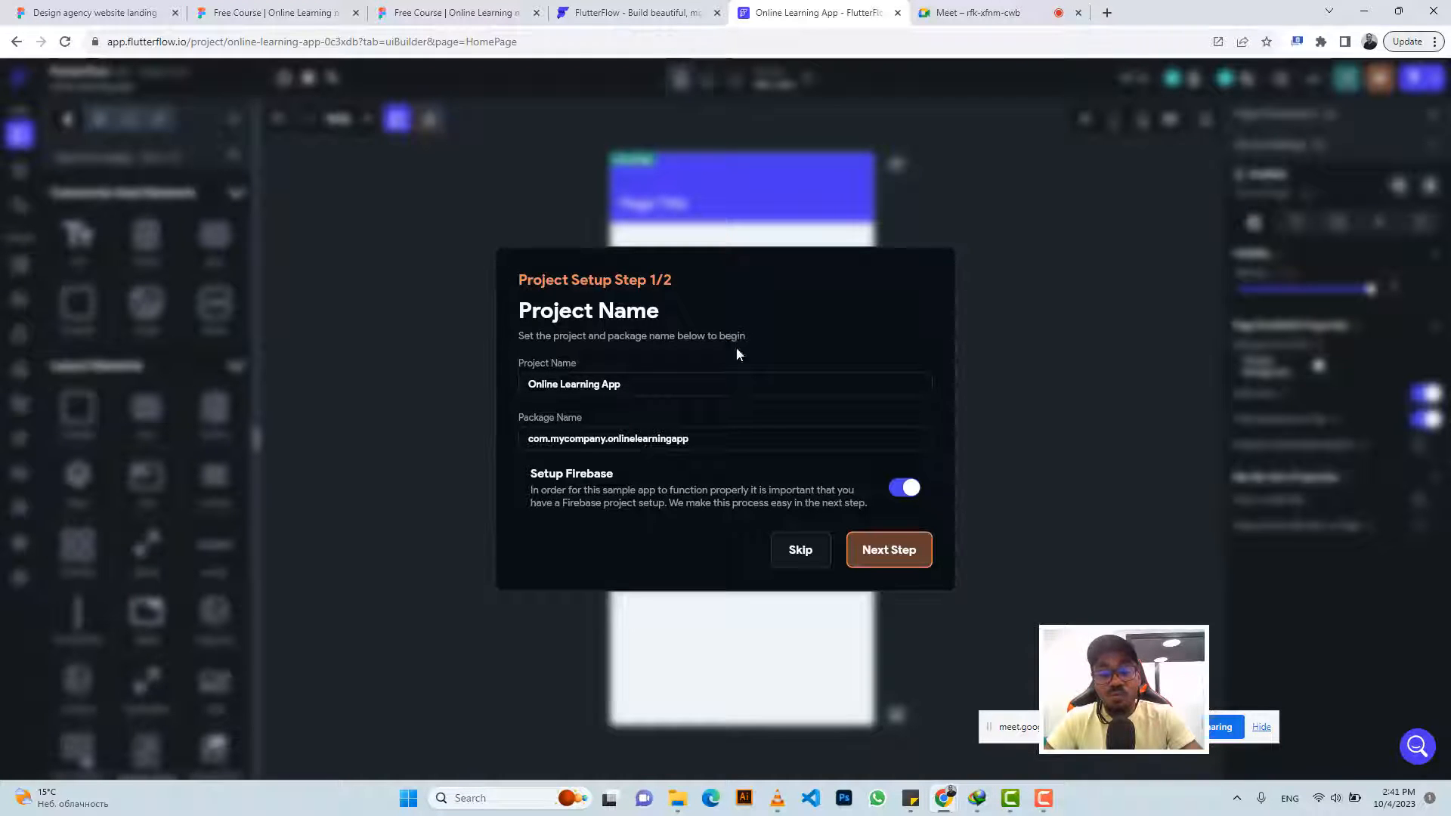
left_click(797, 551)
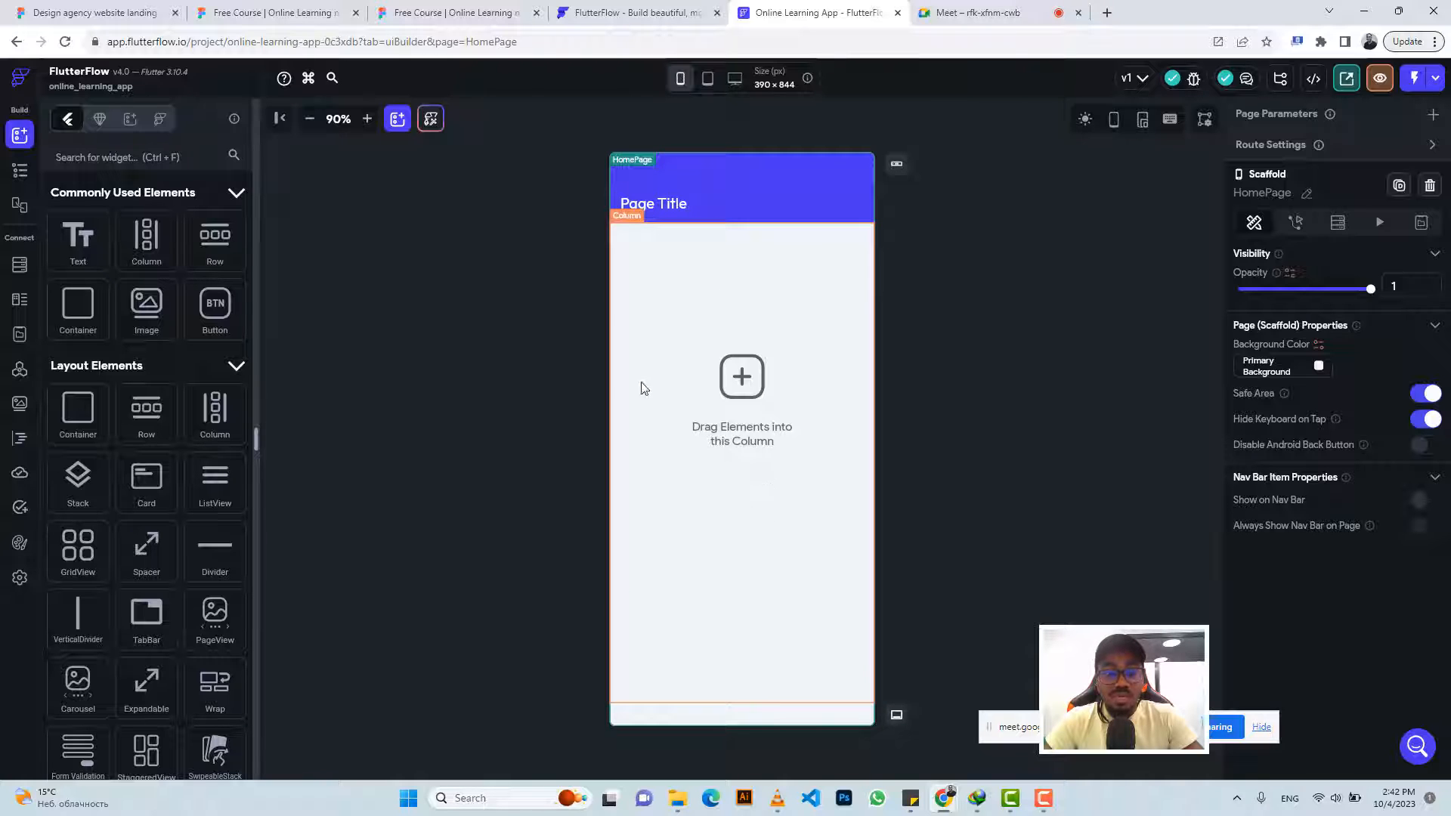
Select the empty column on the HomePage canvas and show the page's widget tree
left_click(724, 428)
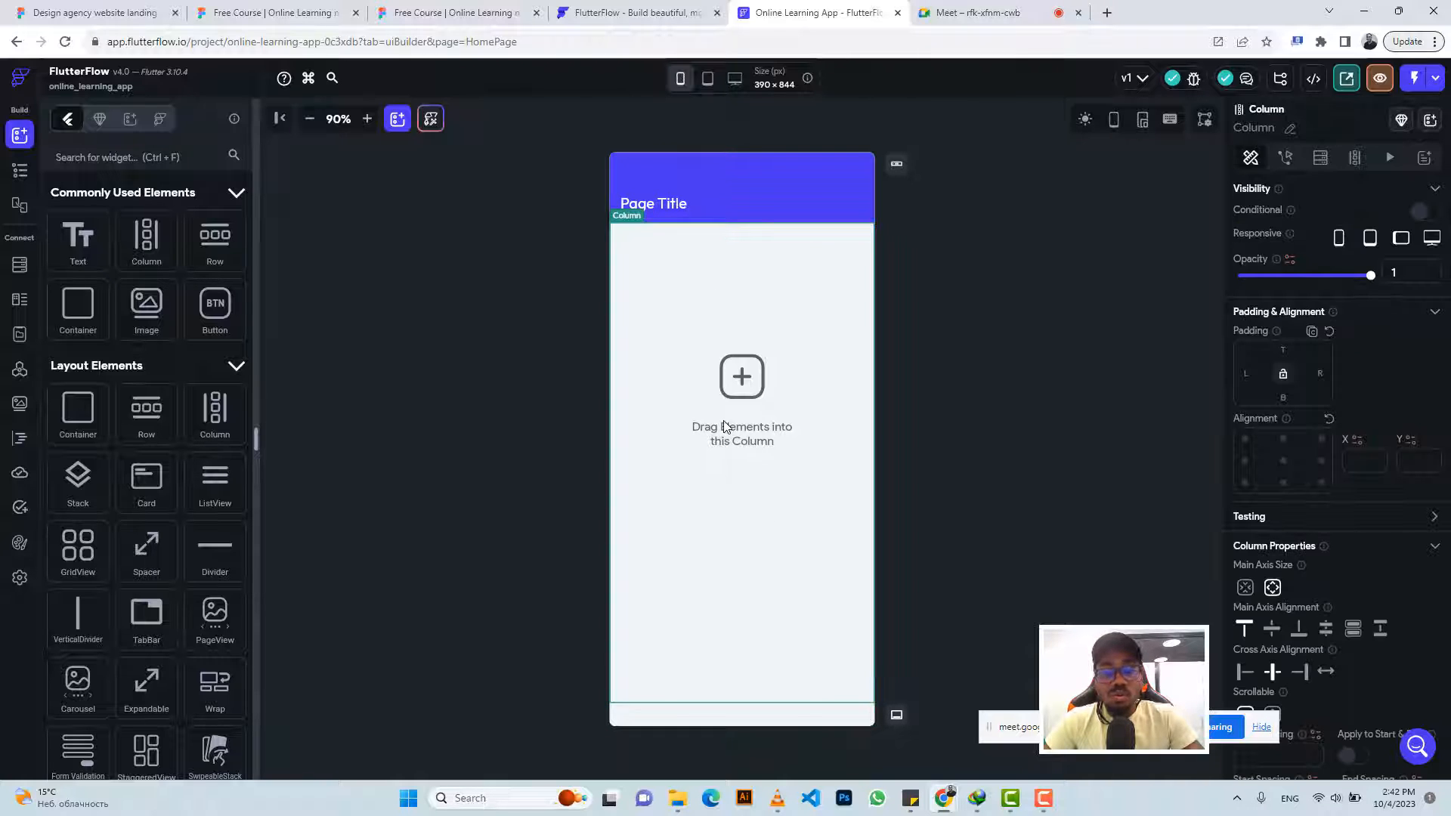
left_click(20, 177)
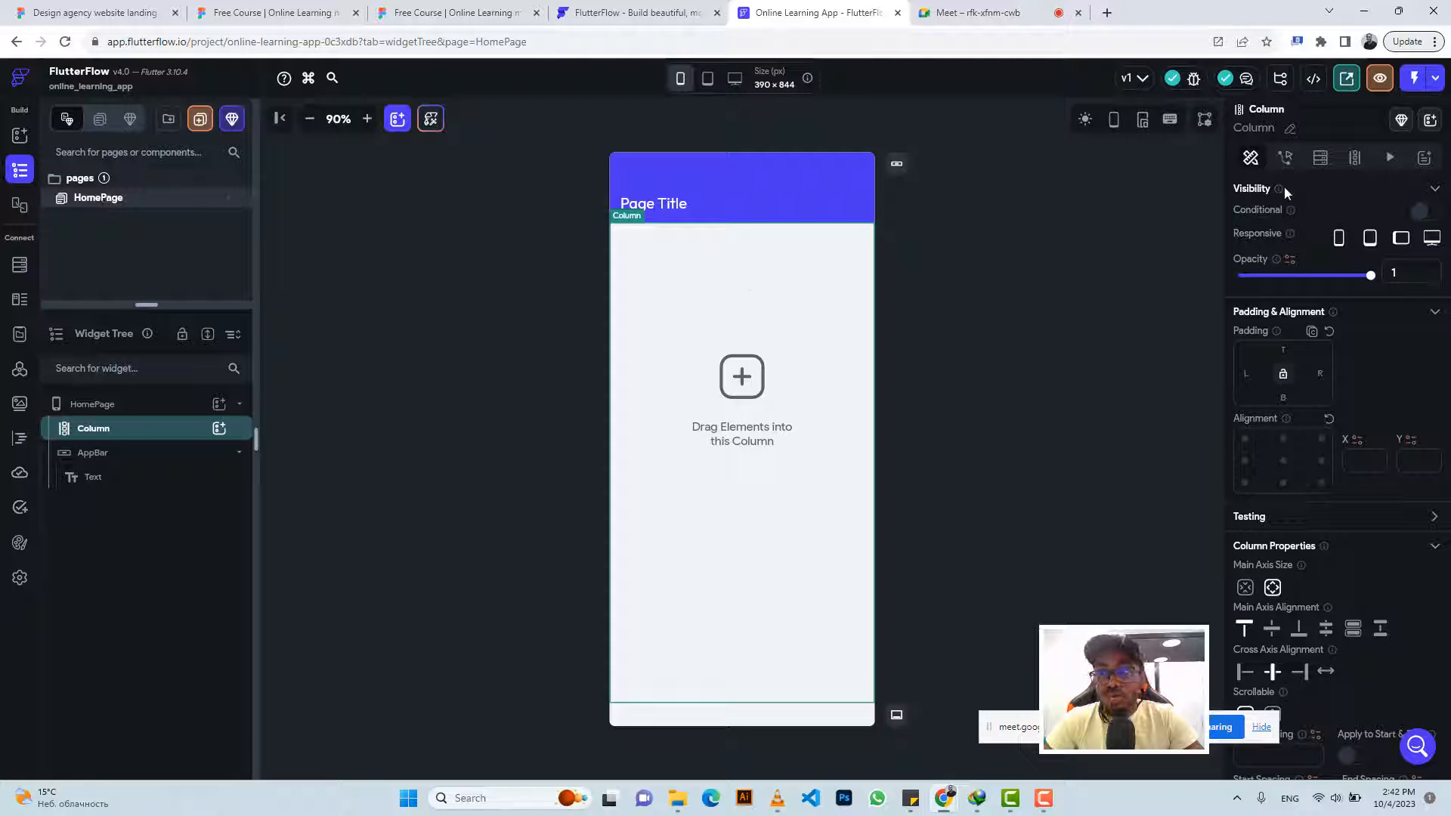
Try to delete the HomePage scaffold from the widget tree
left_click(107, 406)
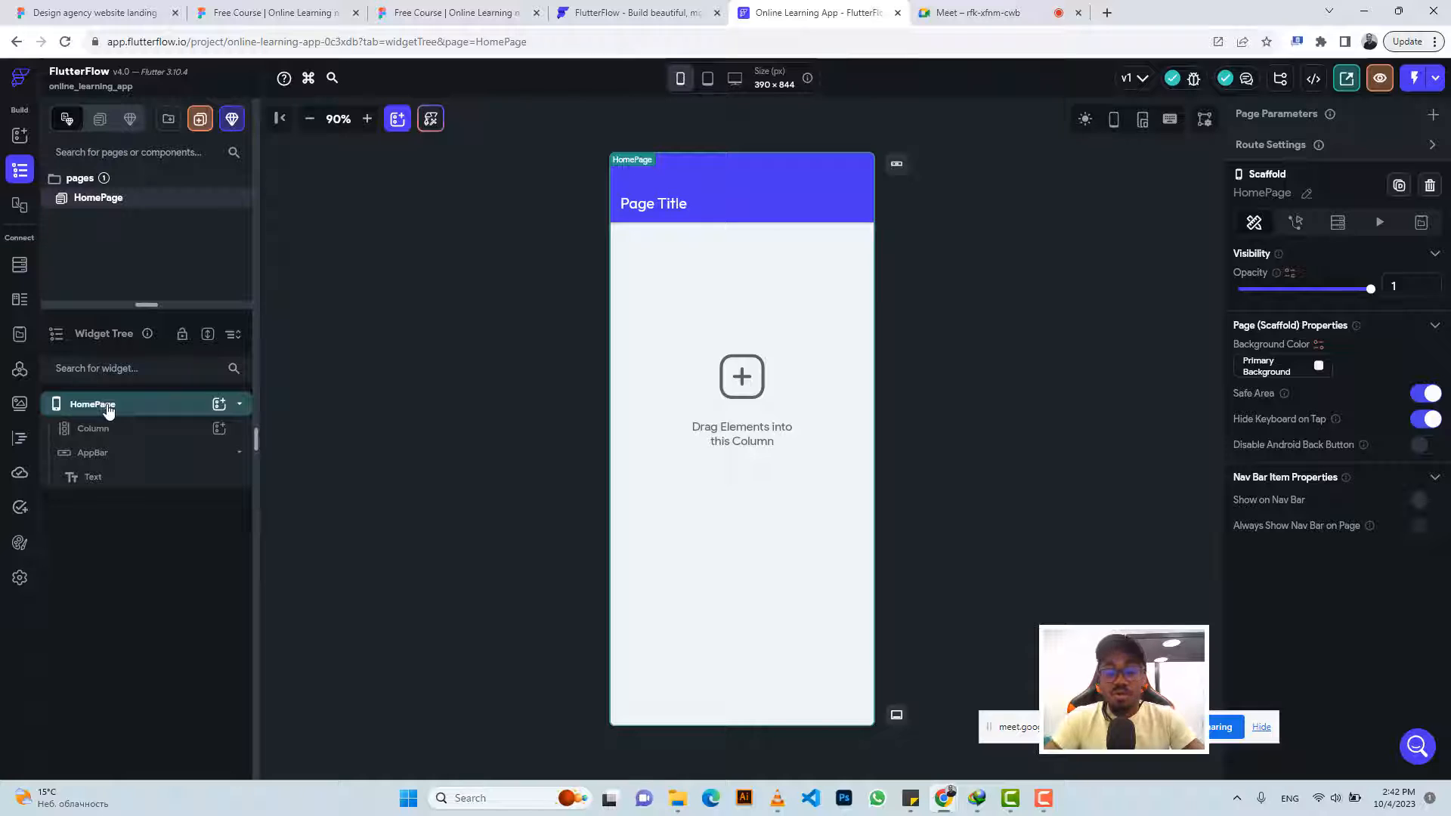
right_click(108, 409)
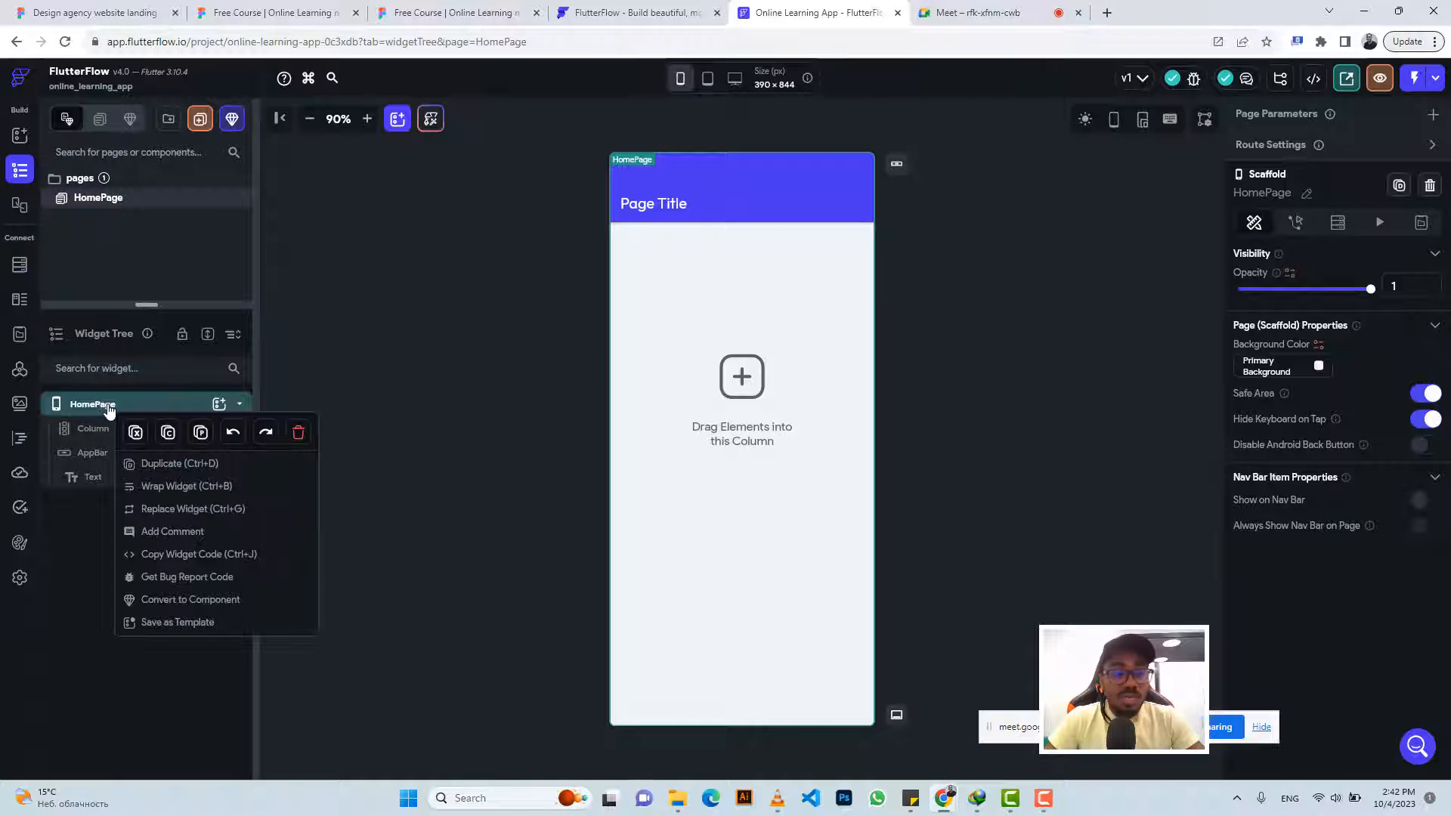
left_click(306, 442)
key("Delete")
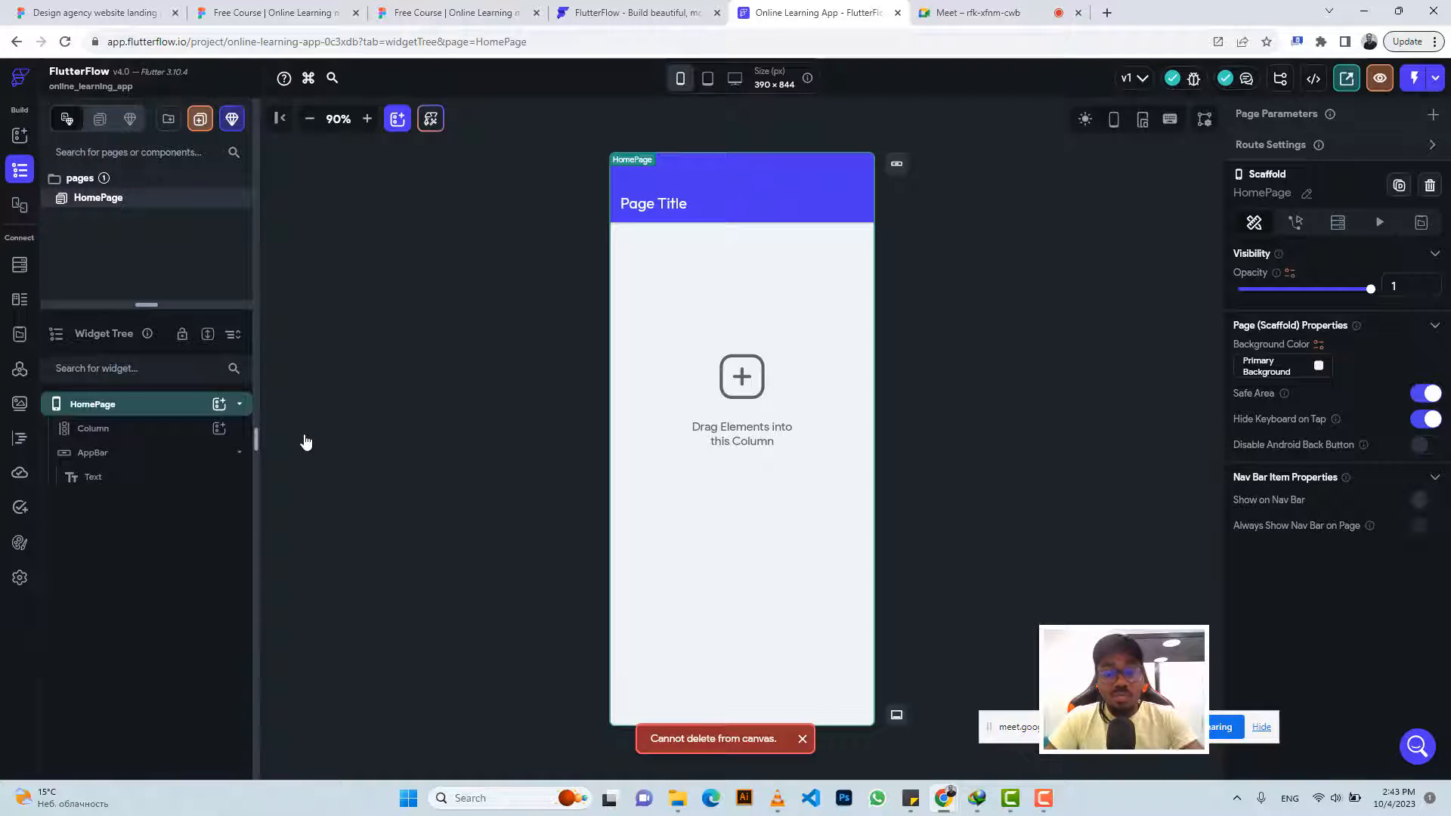
Delete the AppBar with its page title from the HomePage
left_click(136, 434)
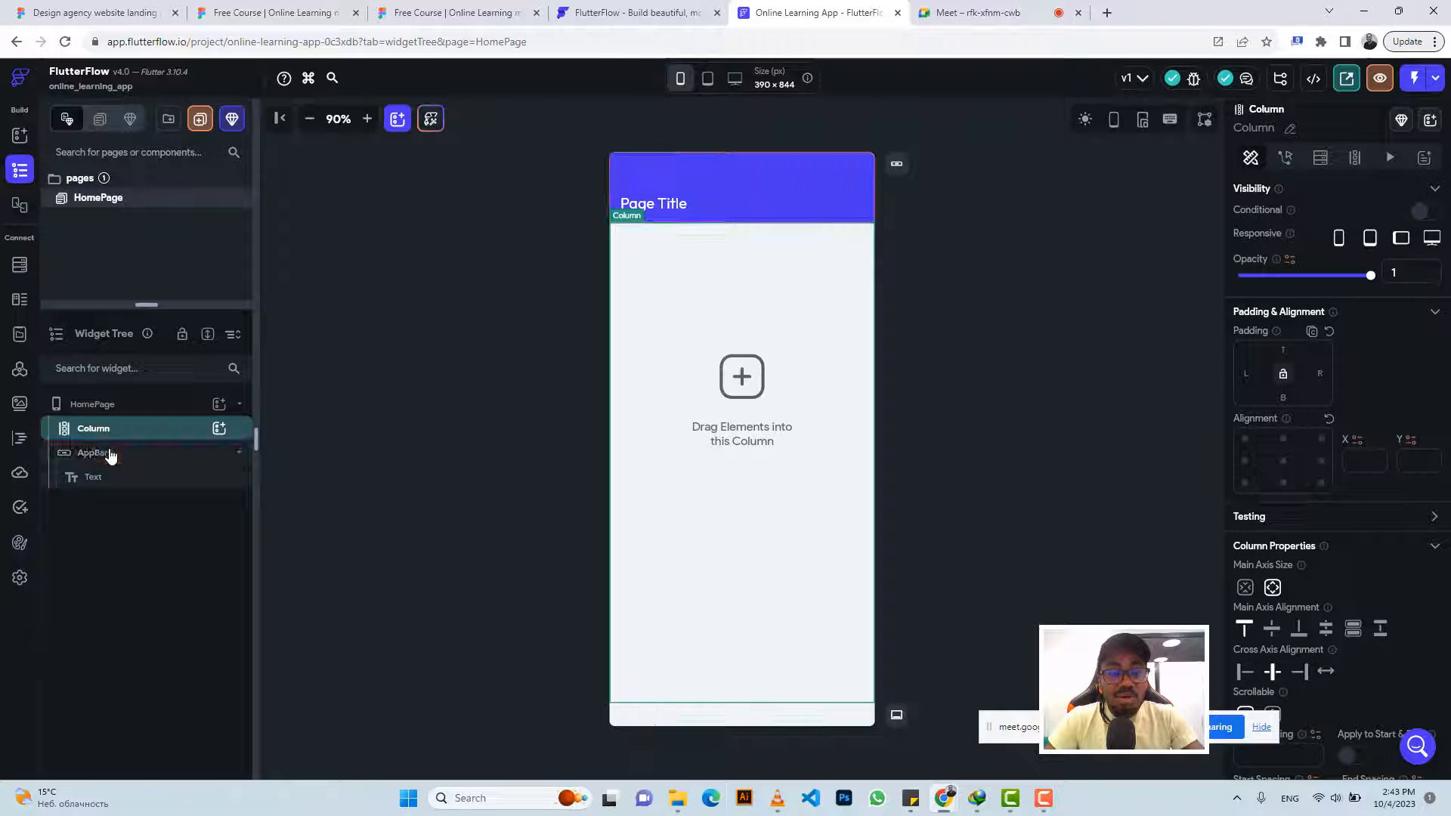
left_click(110, 455)
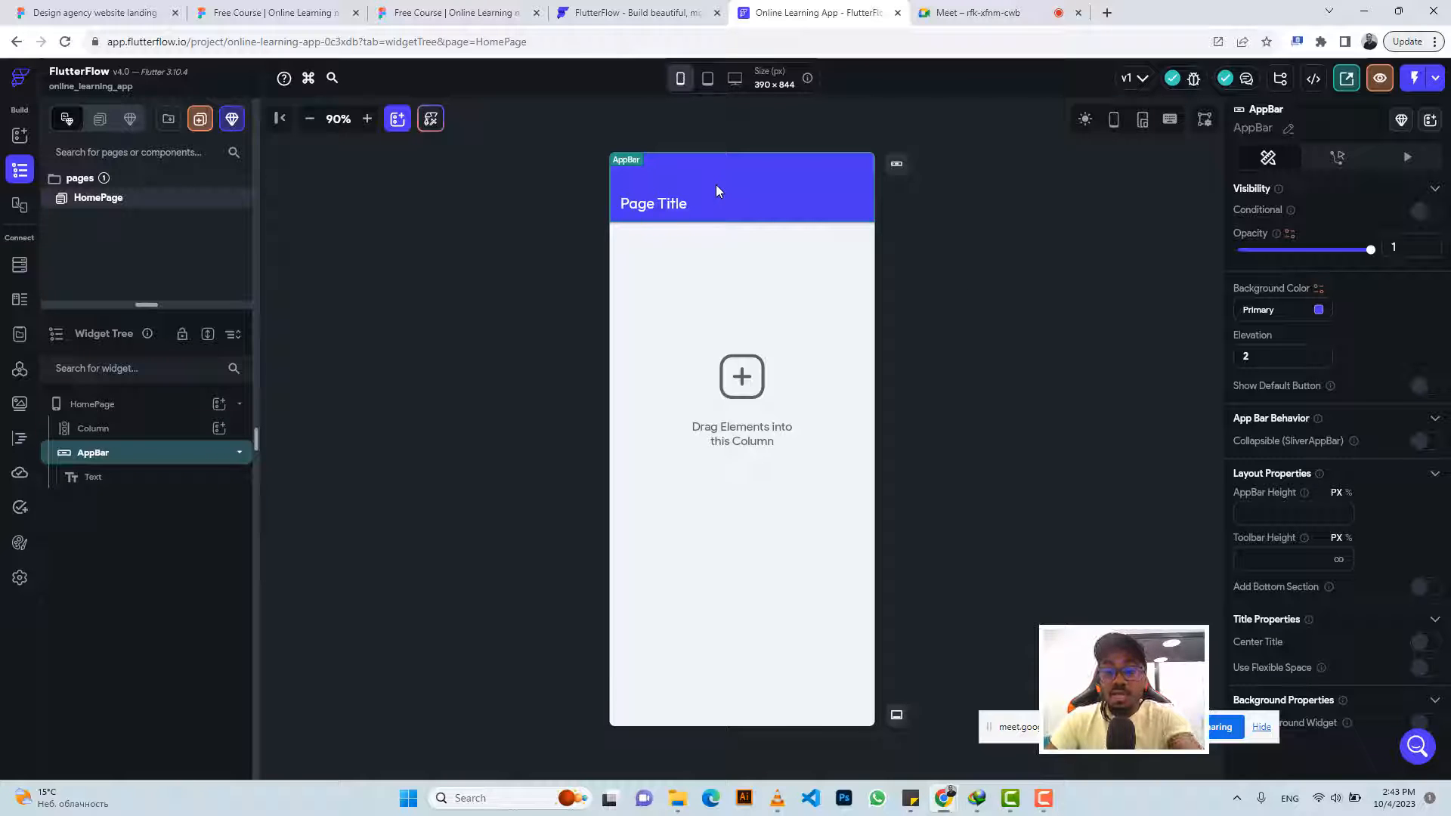
key("Delete")
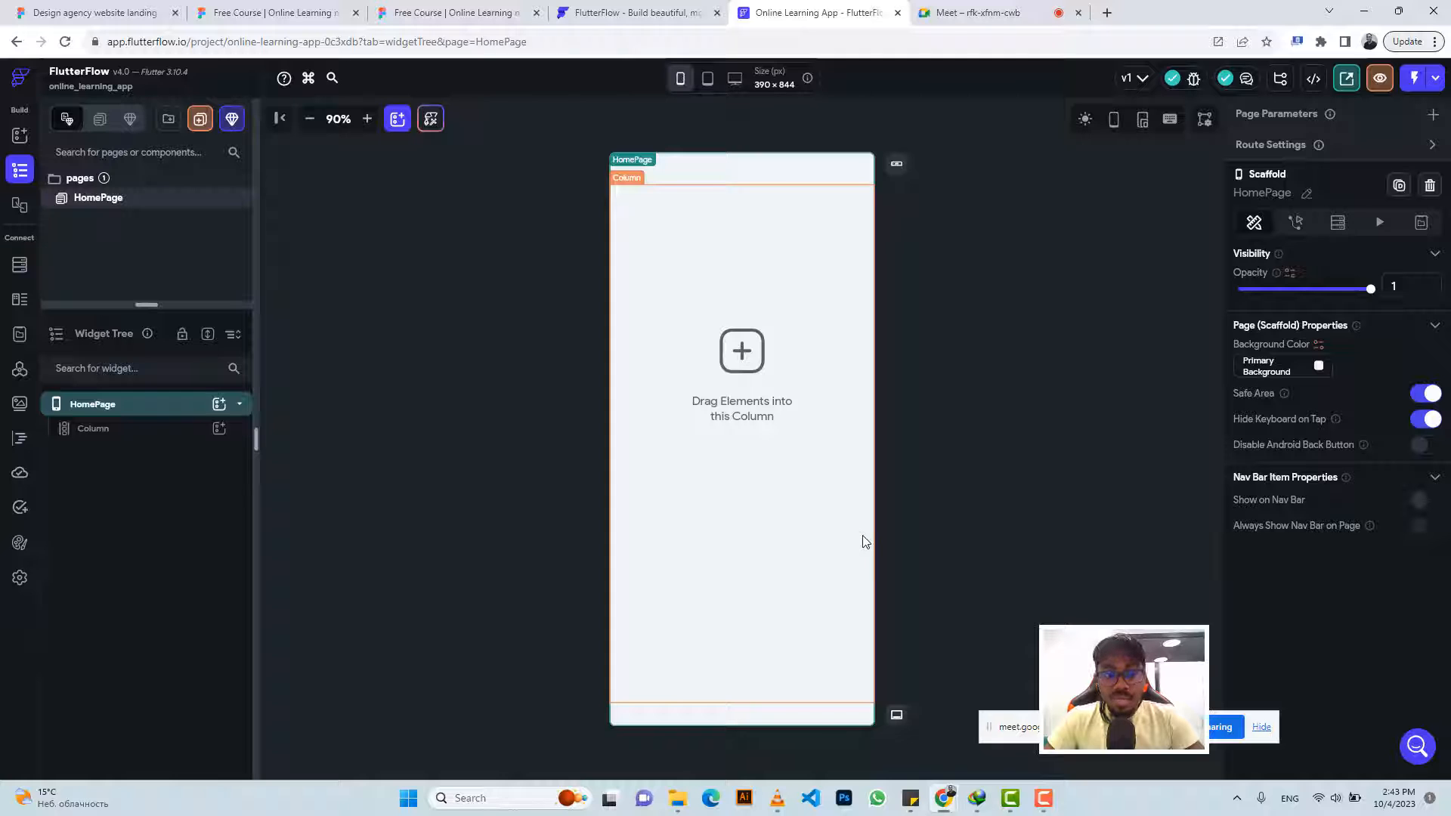
Delete the empty Column from the HomePage and rename the page authmain, after the login frame in the Figma design
left_click(106, 431)
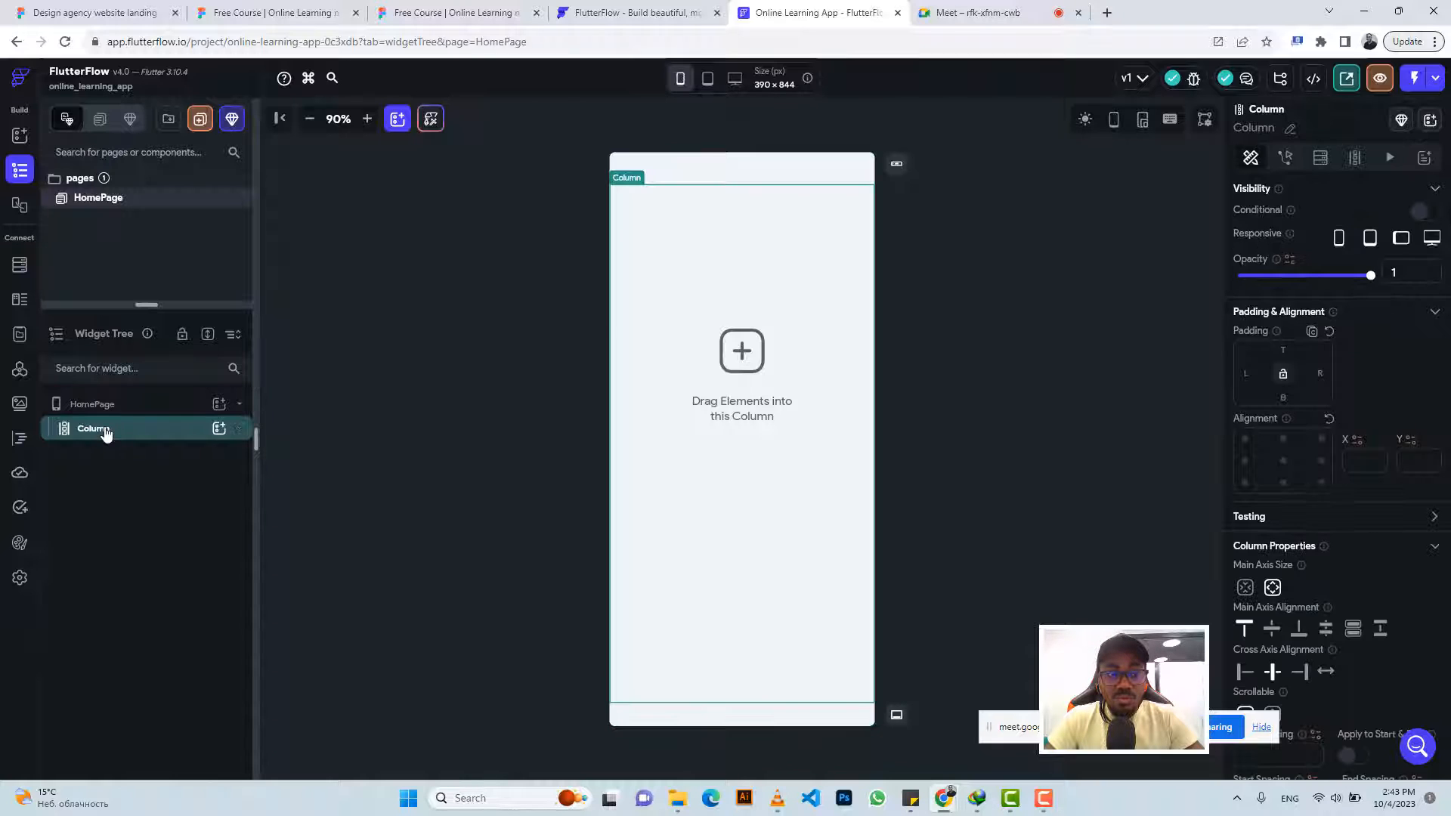
key("Delete")
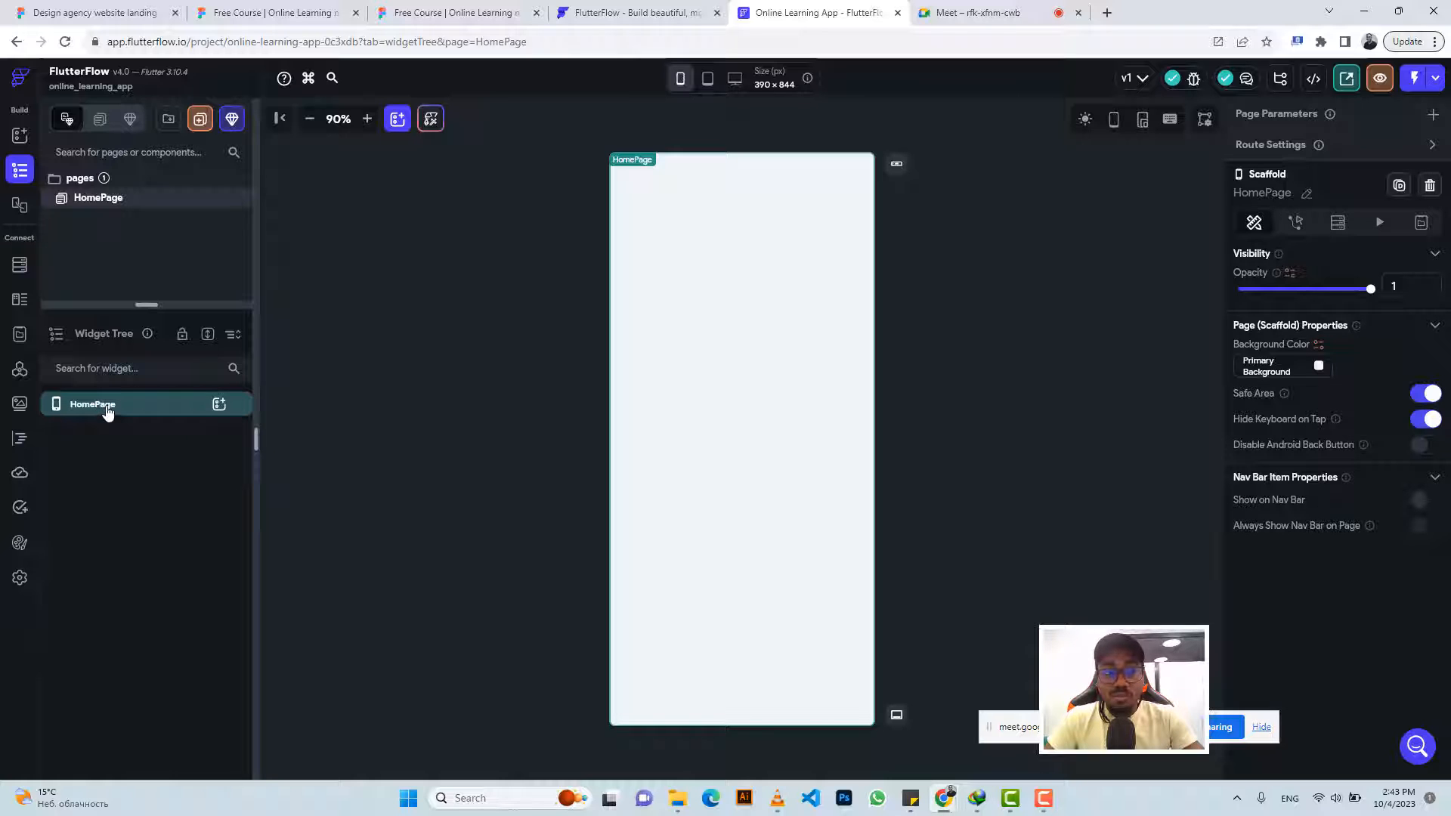
left_click(408, 7)
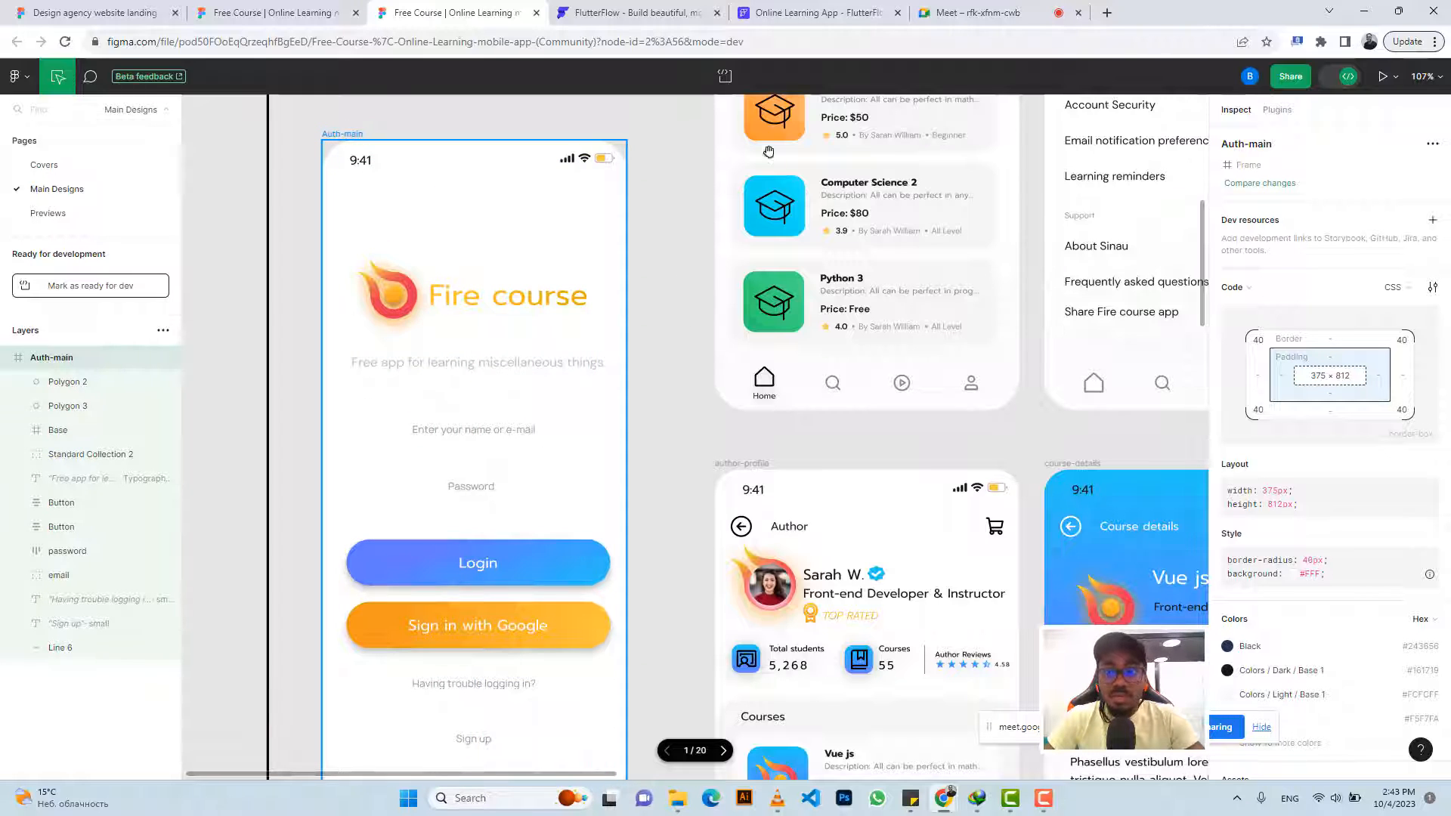
left_click(801, 12)
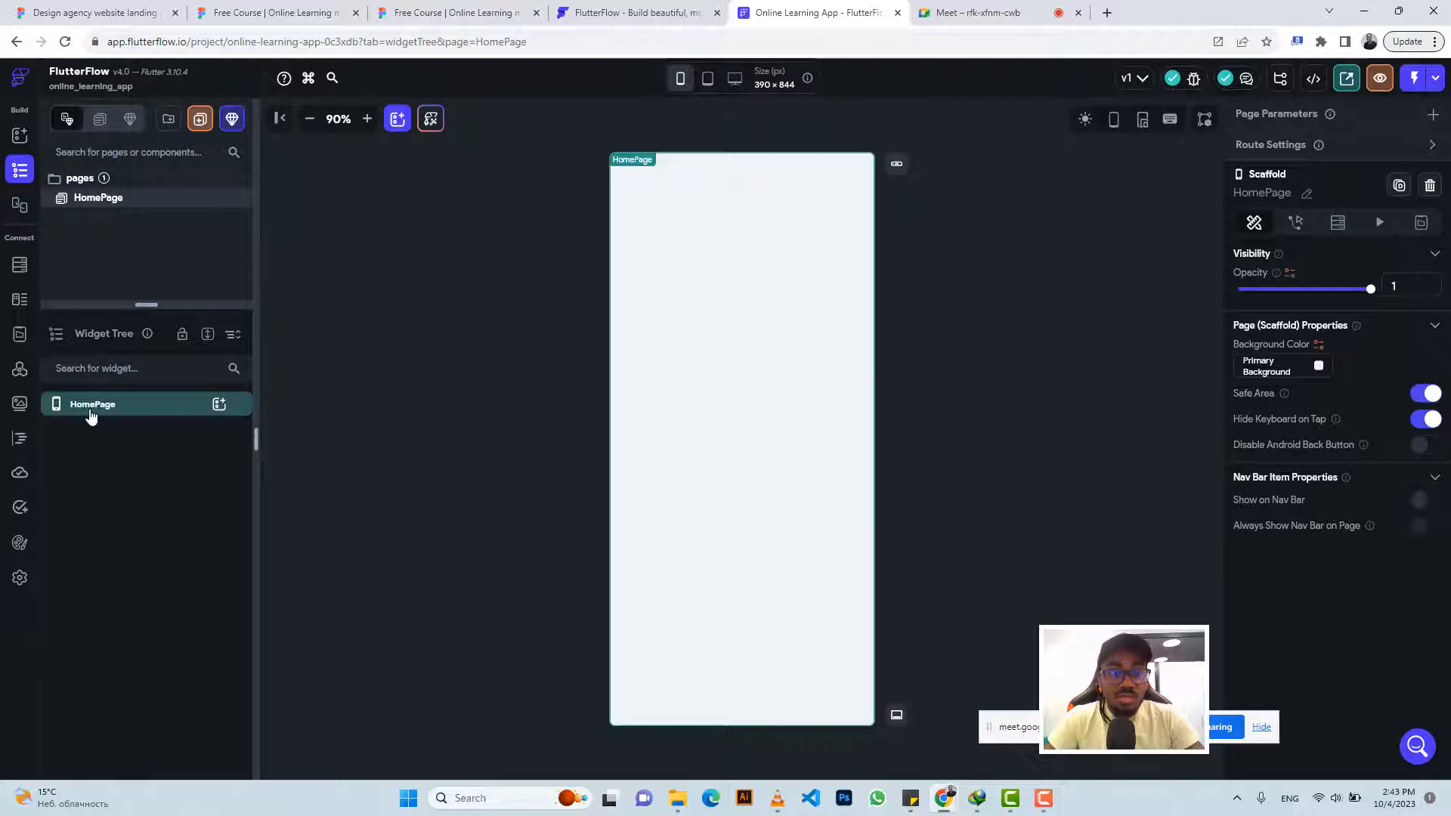
left_click(1306, 198)
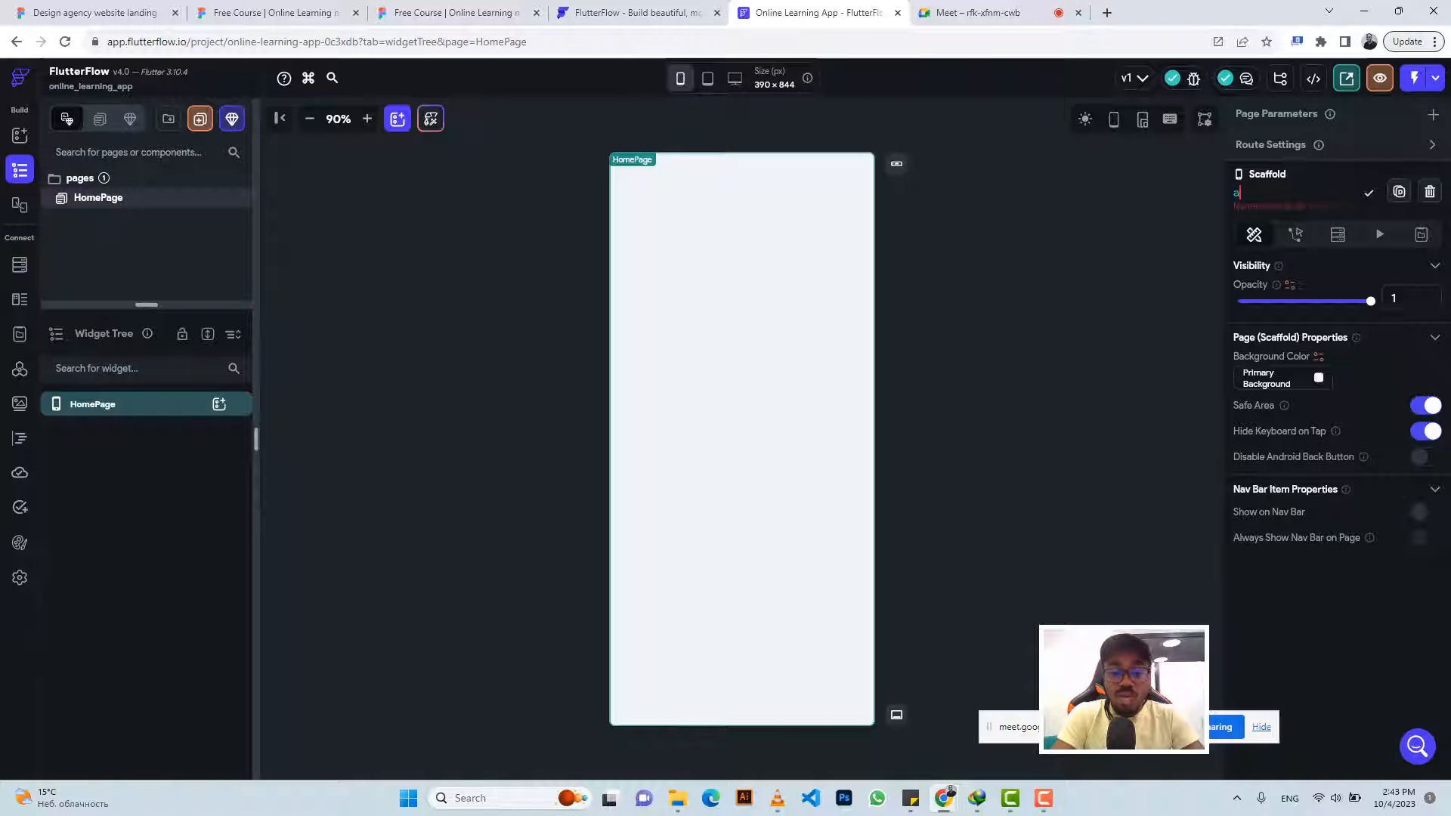
type("authman")
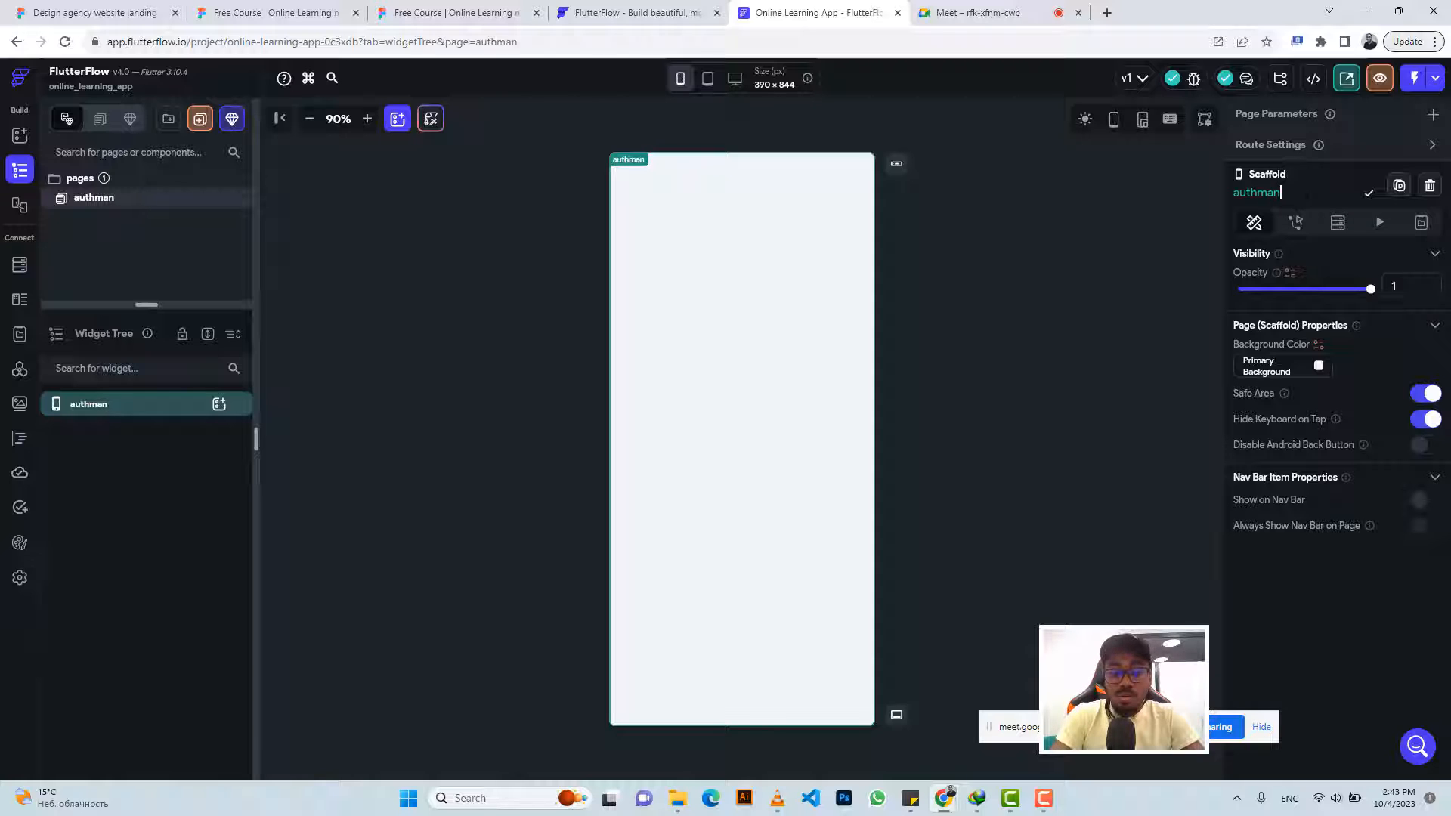
key("BackSpace")
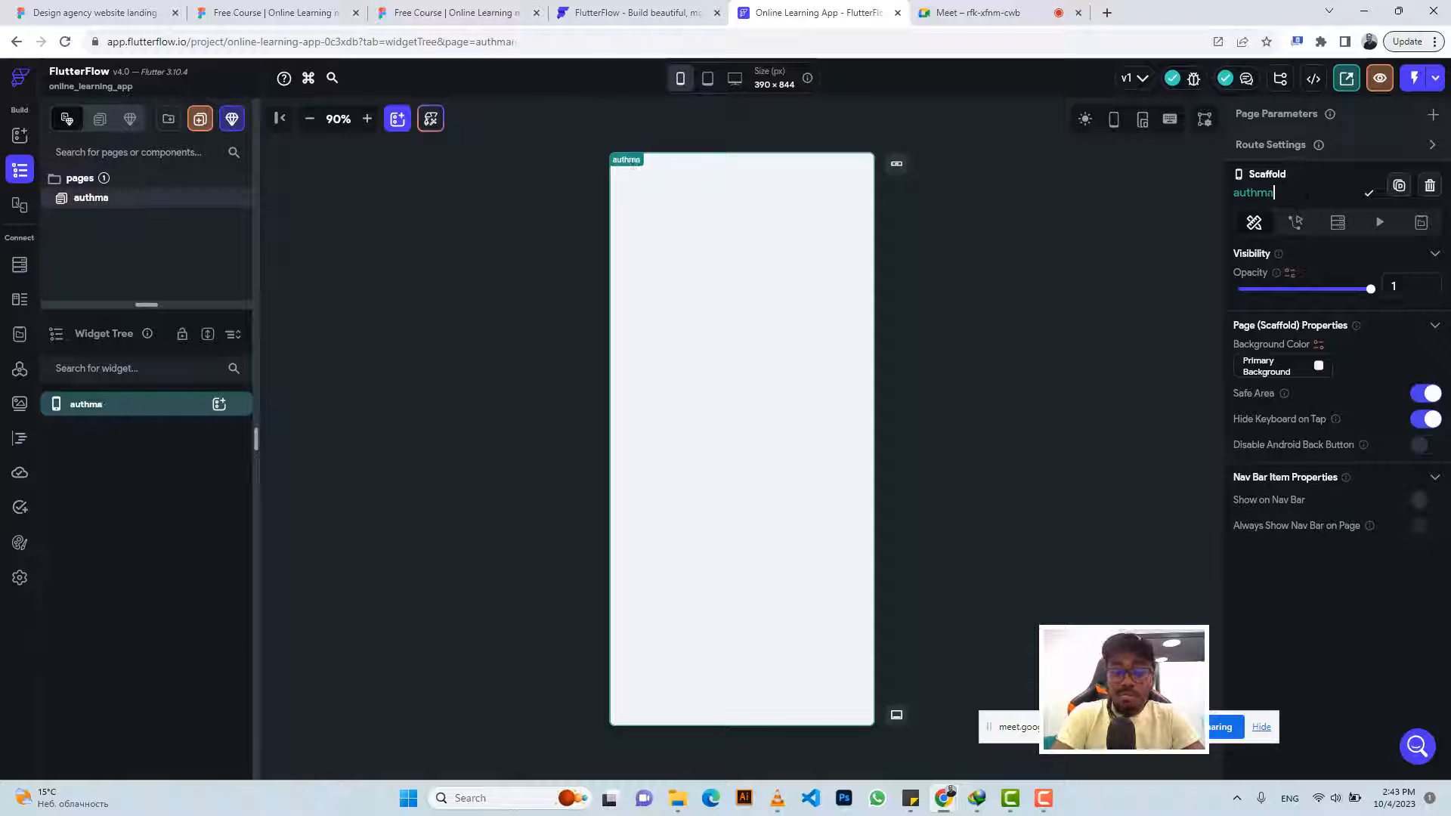
type("in")
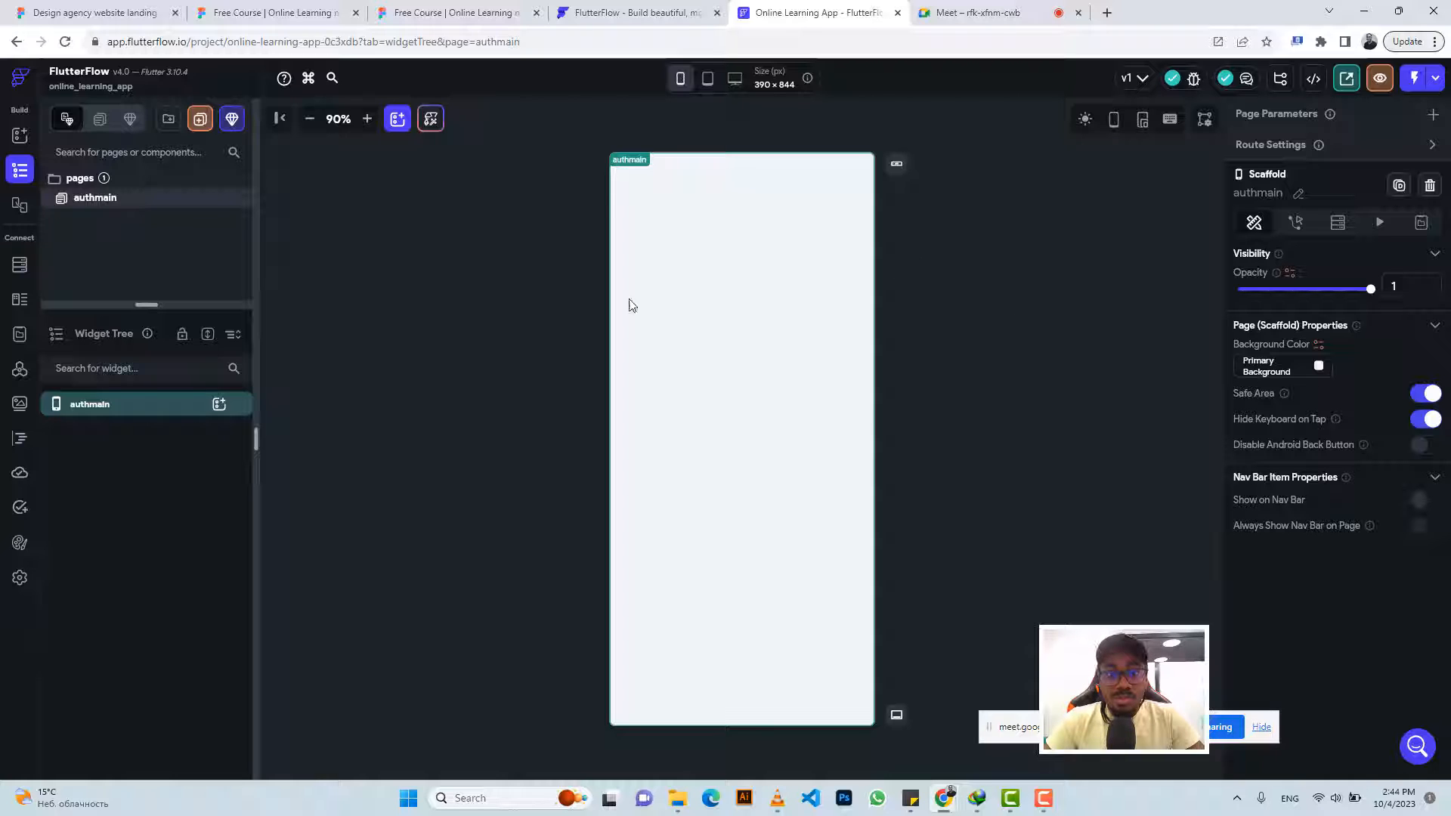
Review the Auth-main login layout in the Figma design, and add a Column to the authmain page in FlutterFlow
left_click(453, 12)
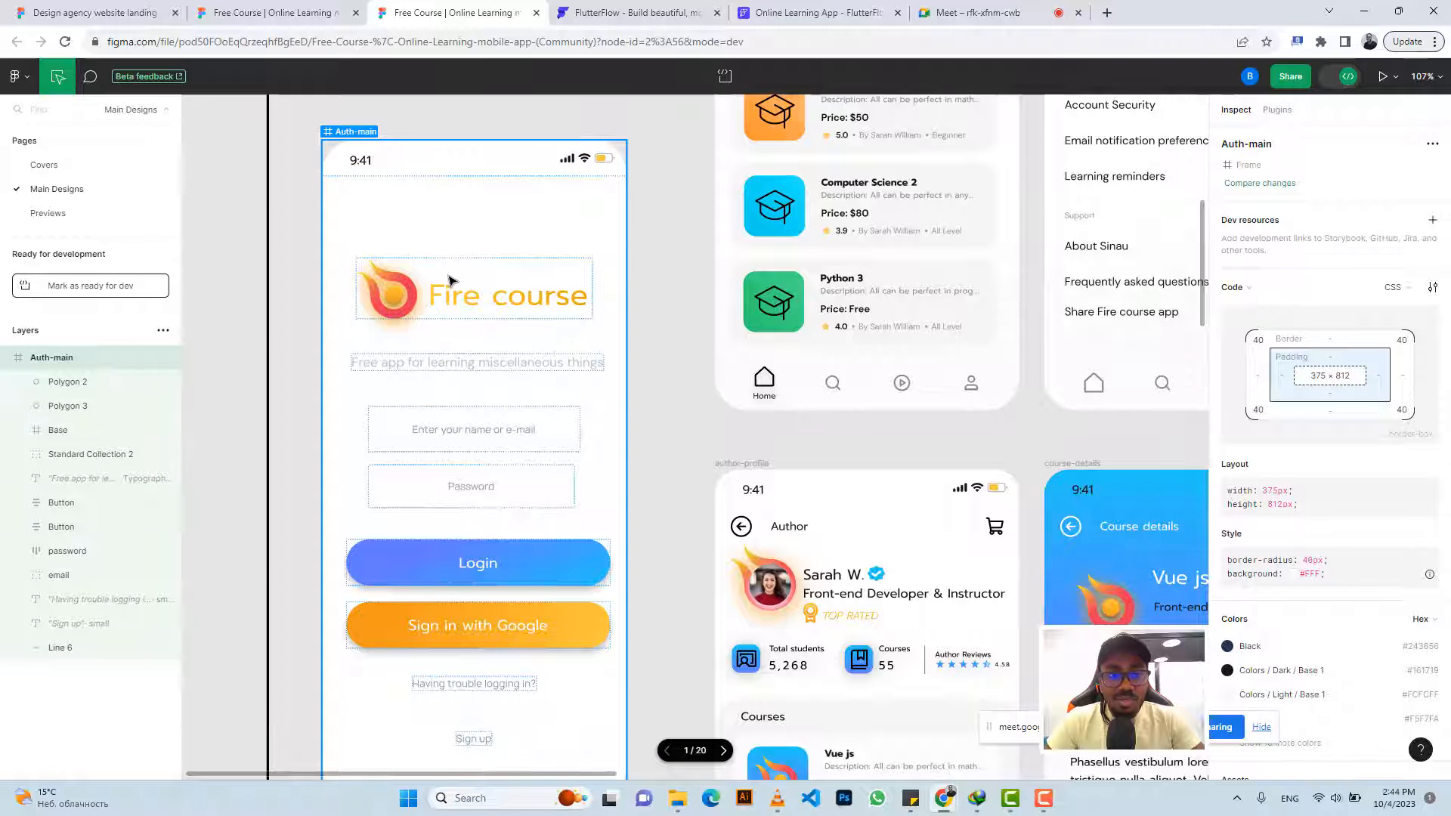
scroll(449, 281, "down", 1)
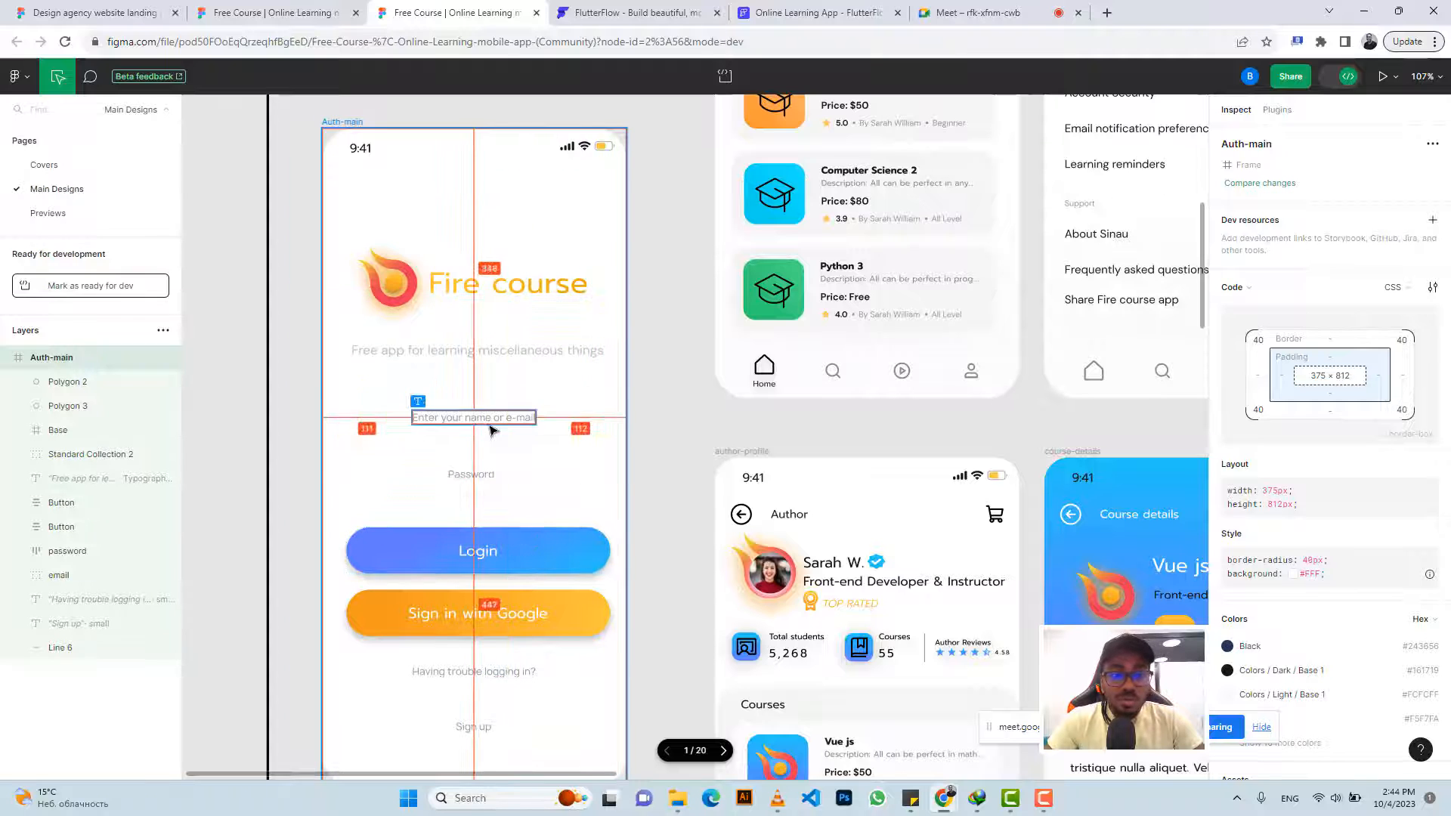
scroll(470, 424, "down", 1)
scroll(488, 427, "up", 1)
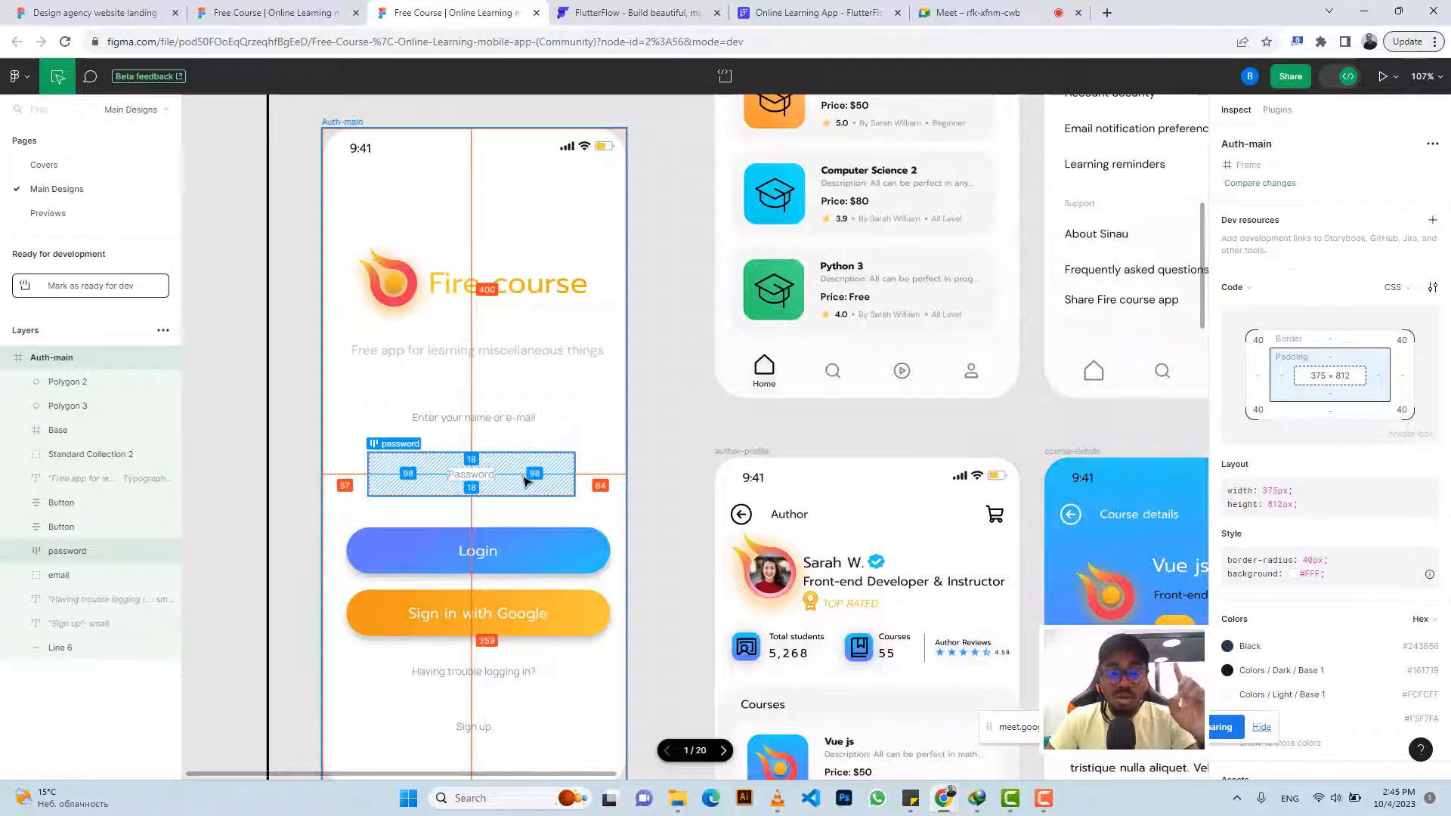
left_click(831, 14)
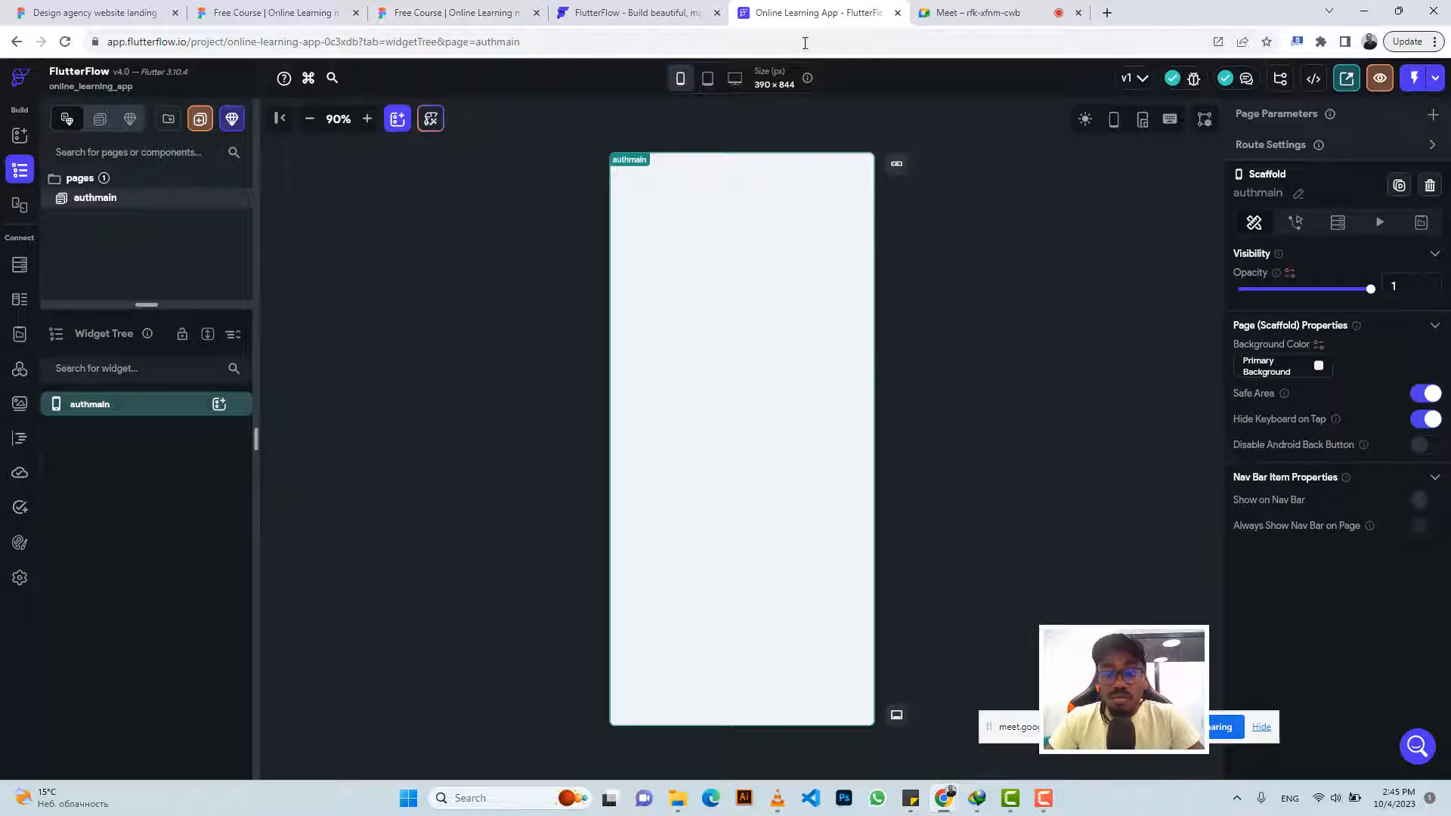
left_click(218, 406)
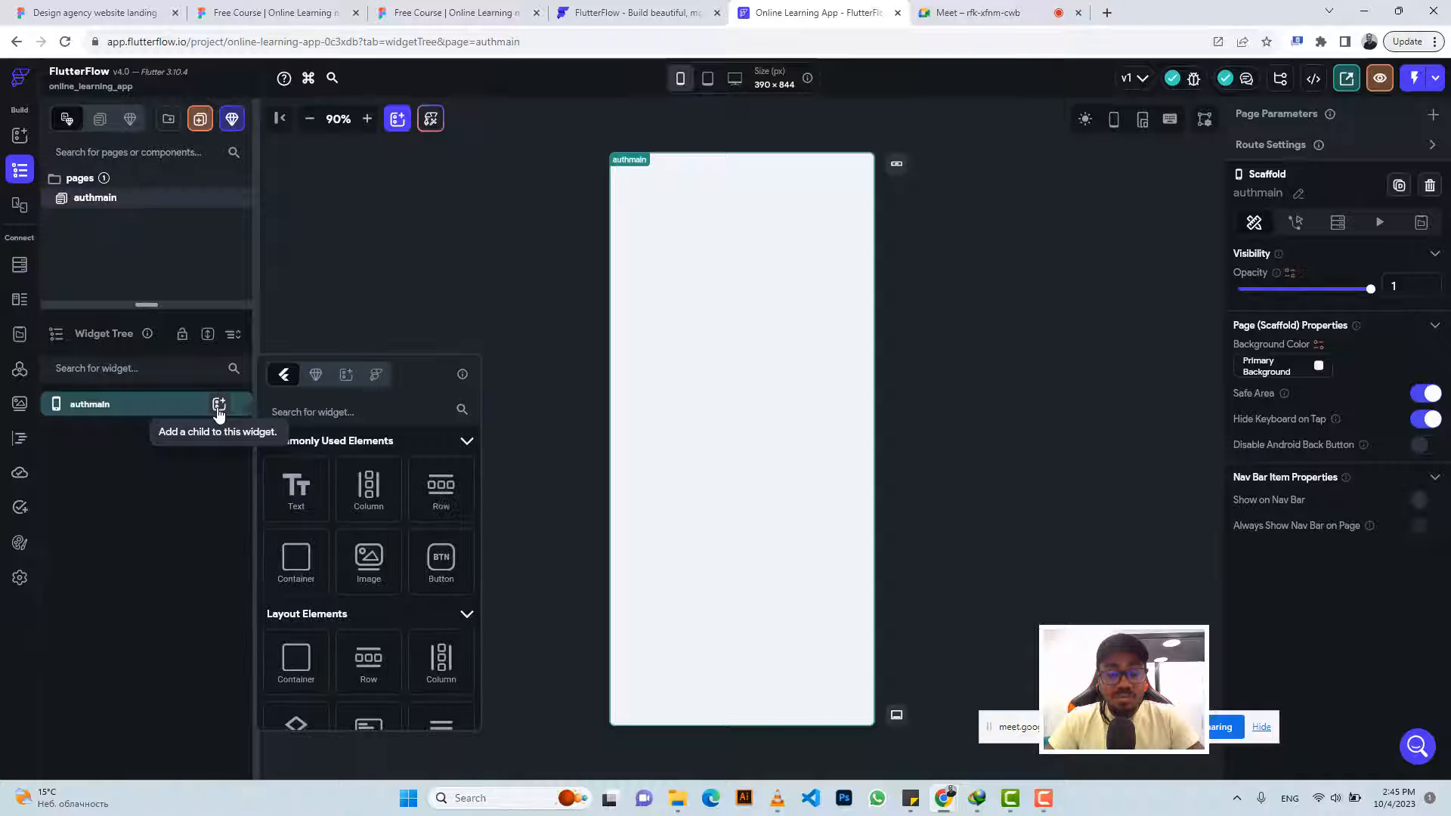
left_click(368, 491)
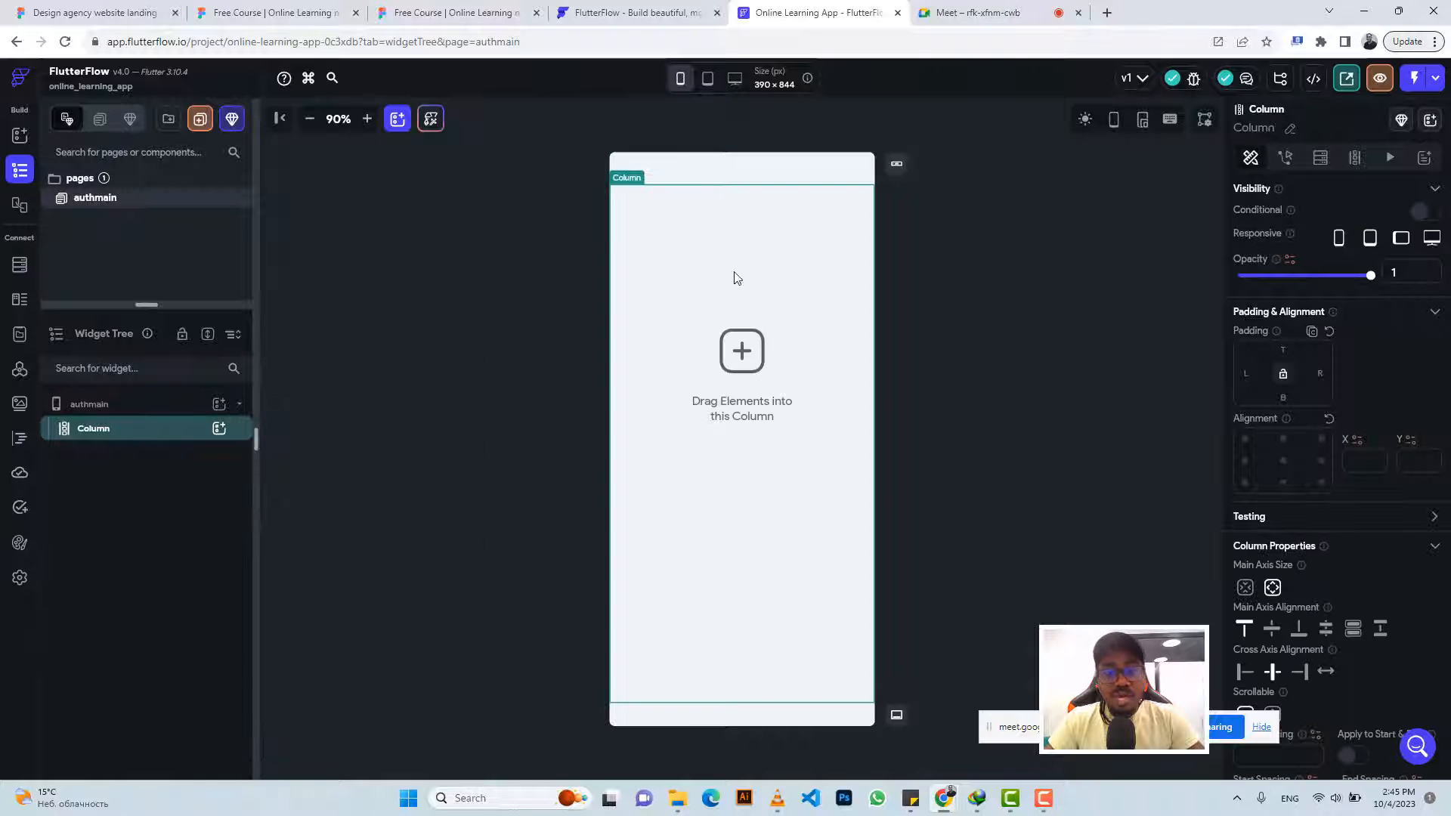
Switch to the Figma design, select the flame logo in the Auth-main frame and hide the screen-sharing bar
left_click(465, 12)
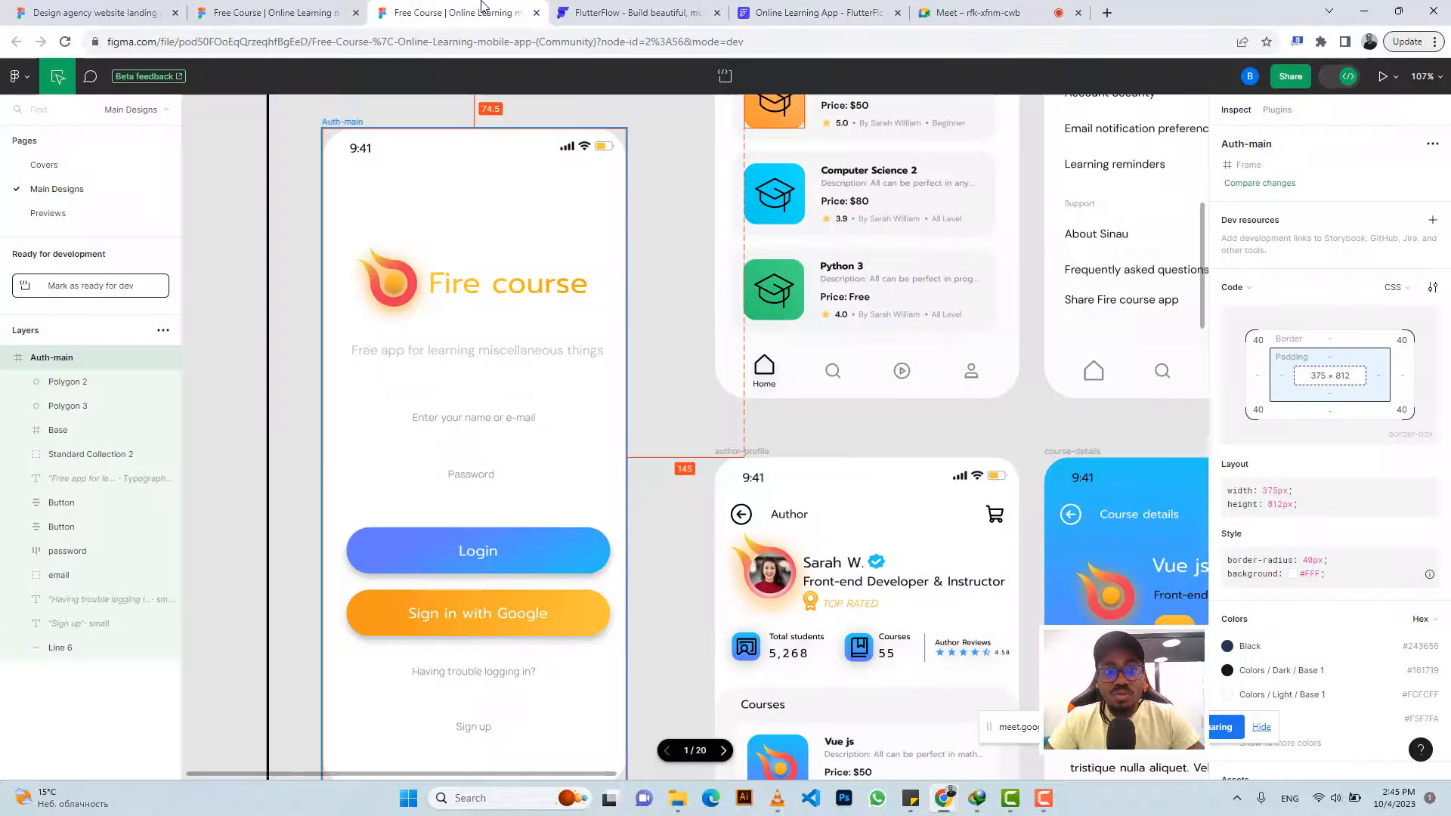
left_click(392, 275)
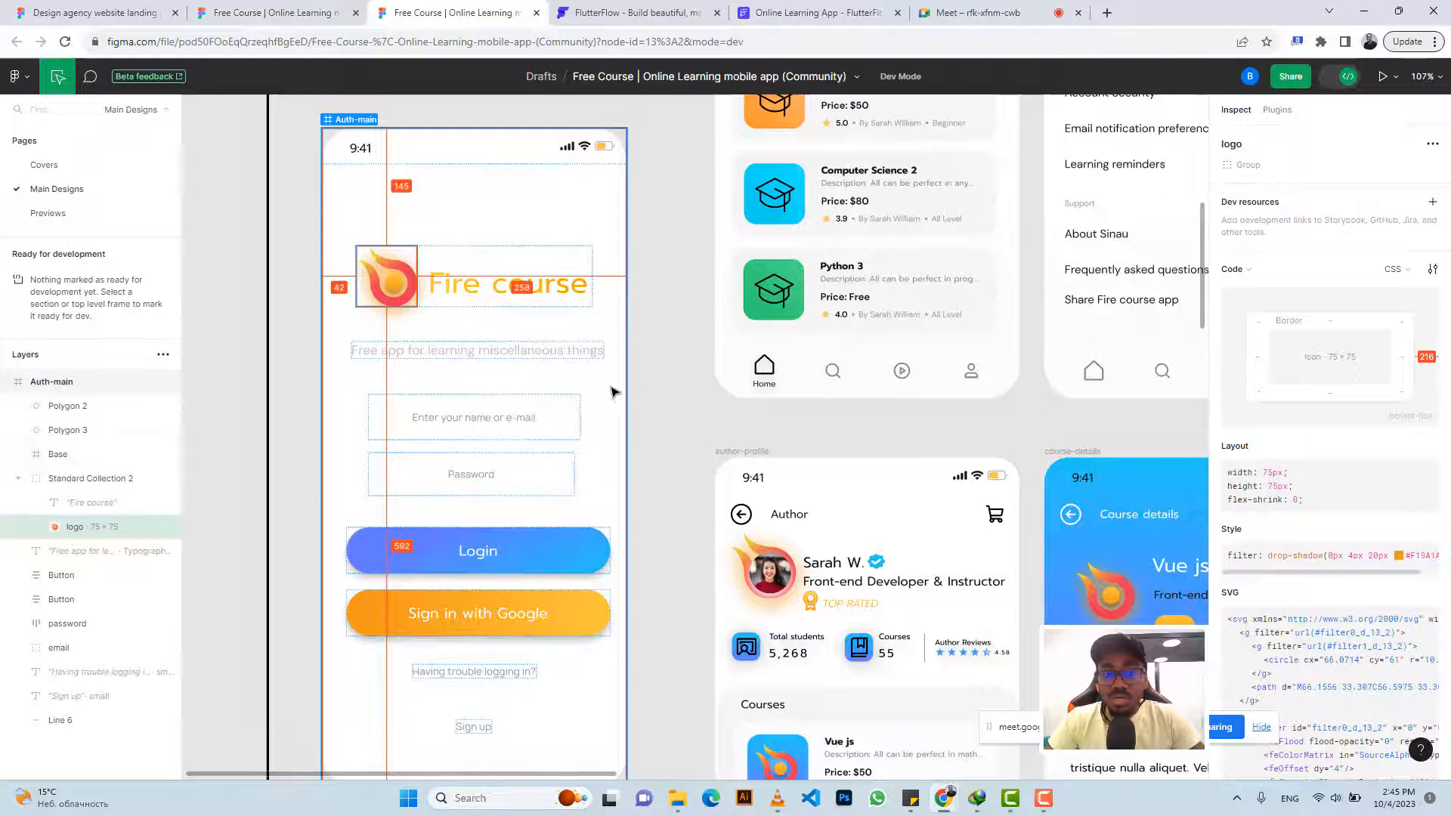
scroll(1349, 505, "down", 5)
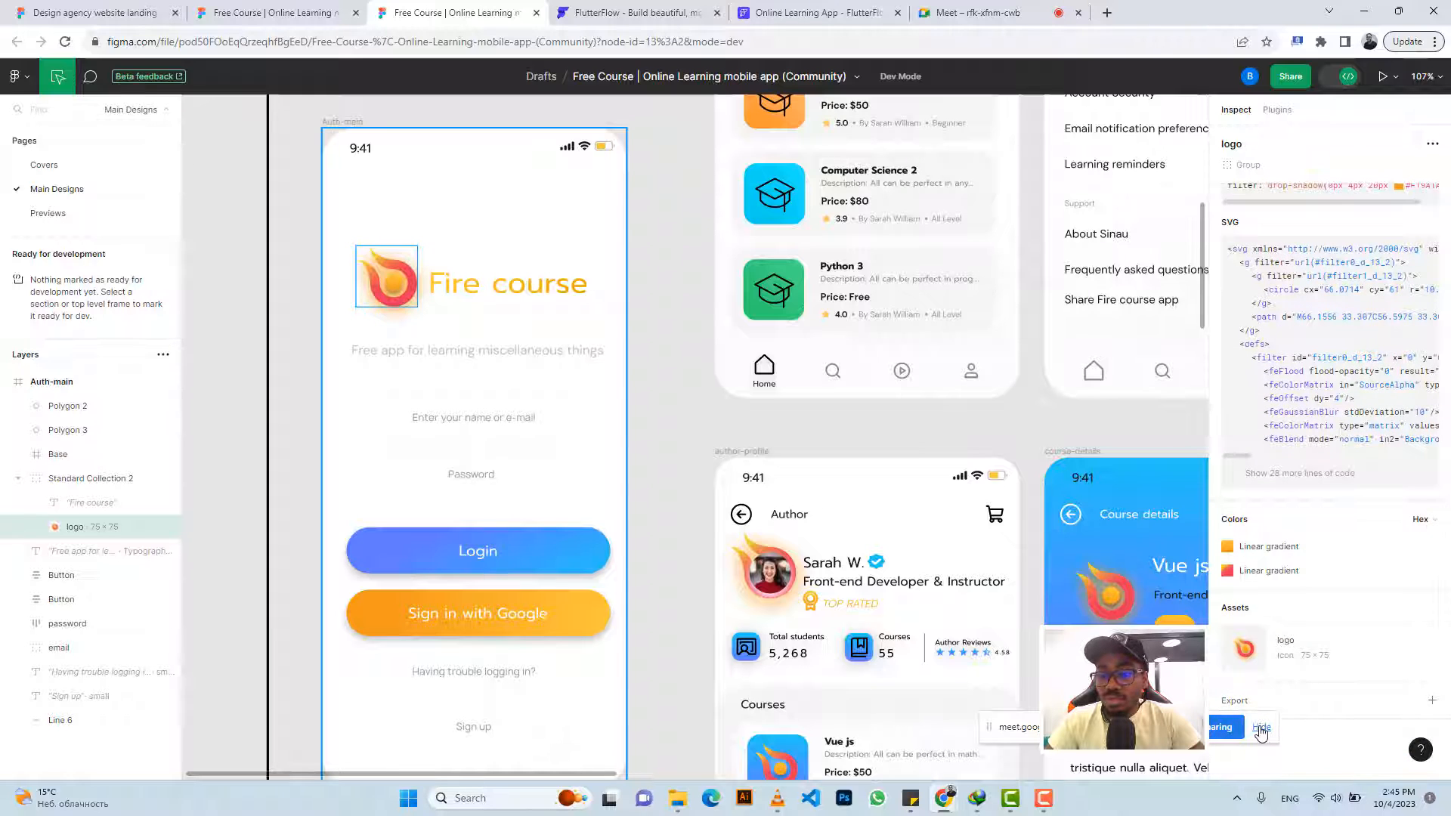
left_click_drag(1261, 730, 1134, 771)
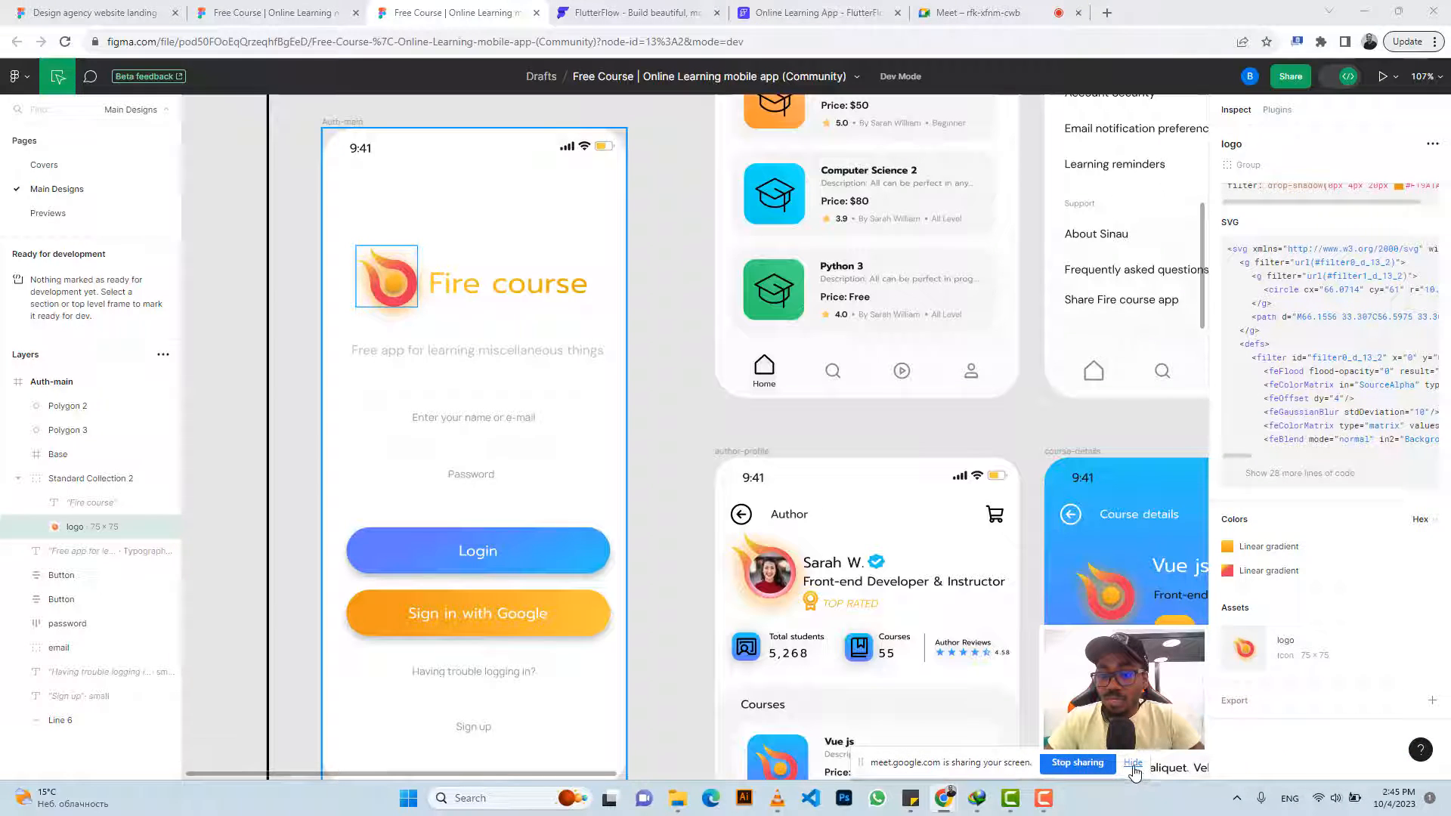
left_click(1133, 763)
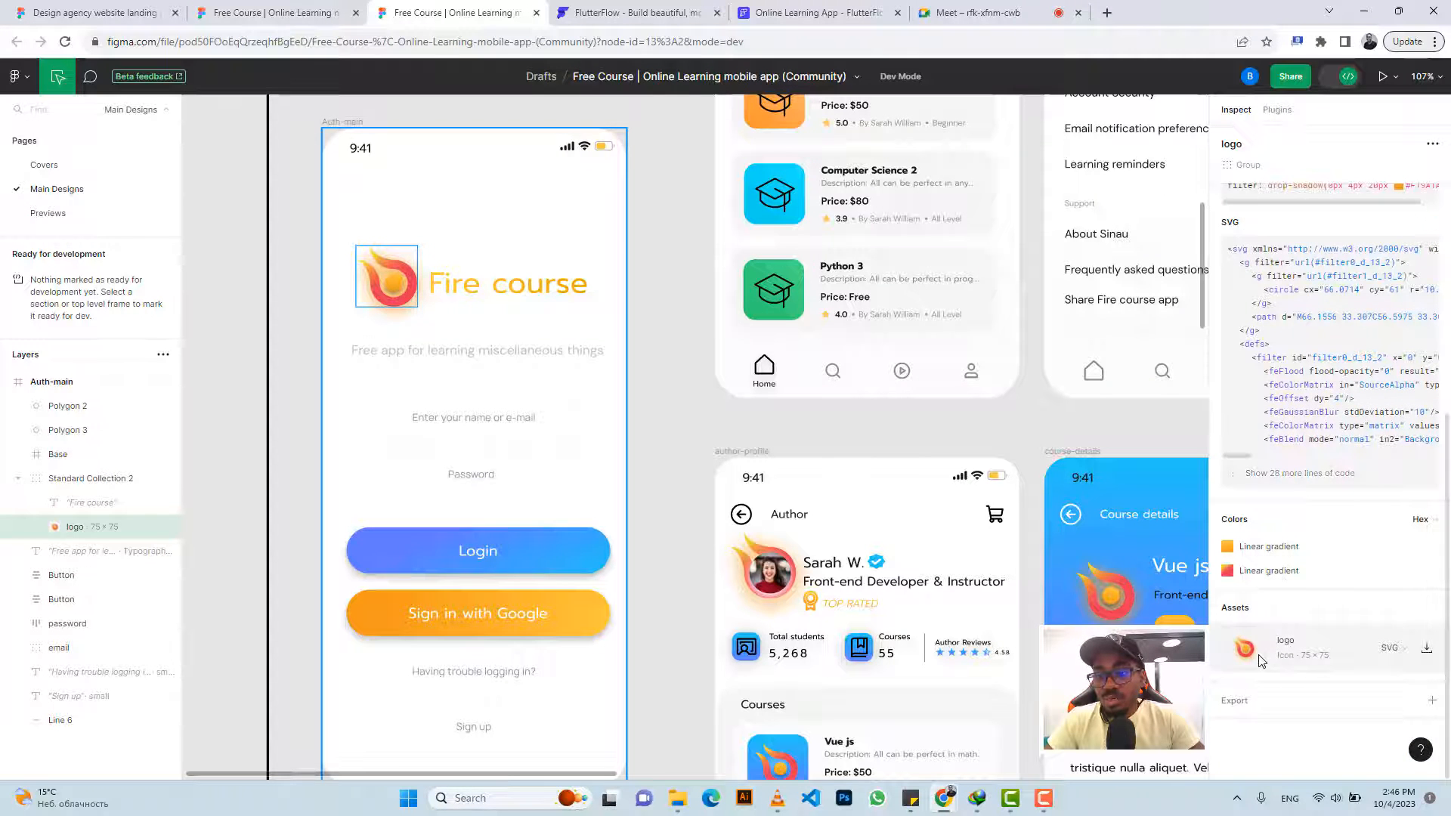
Add a 2x PNG export setting for the flame logo, preview it and export the logo
left_click(1242, 707)
scroll(1319, 514, "down", 1)
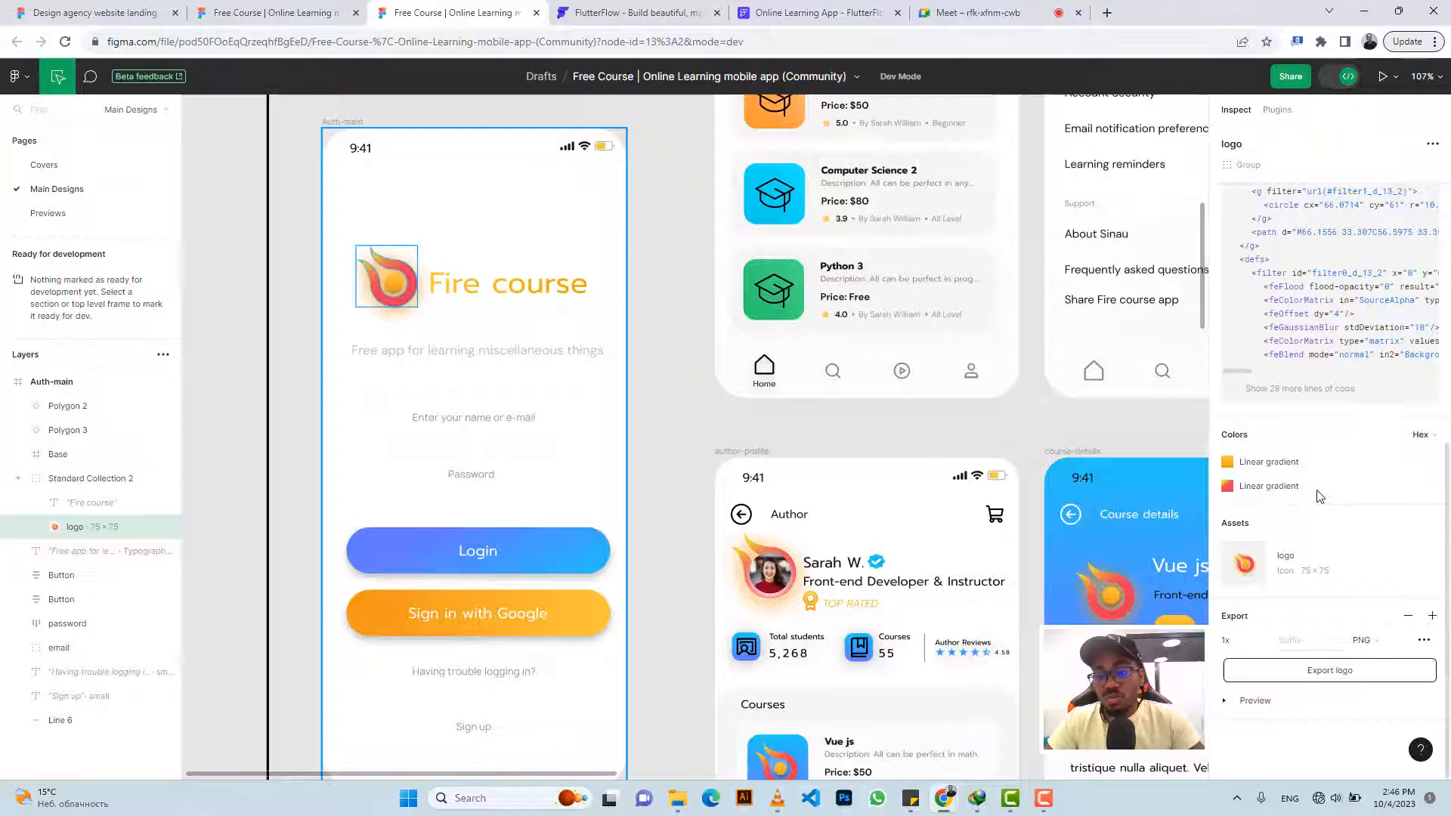
mouse_move(1319, 497)
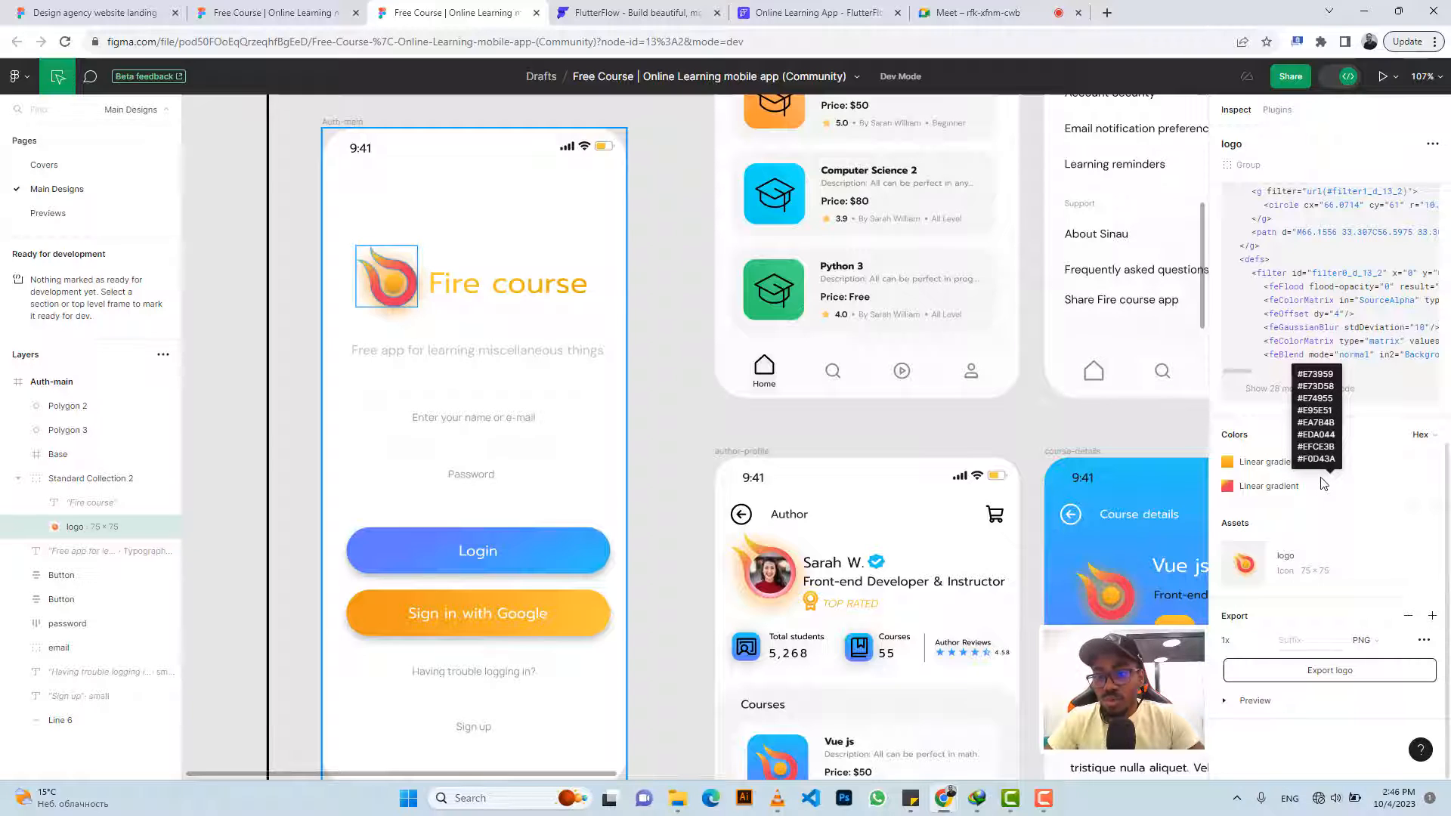
left_click(1269, 641)
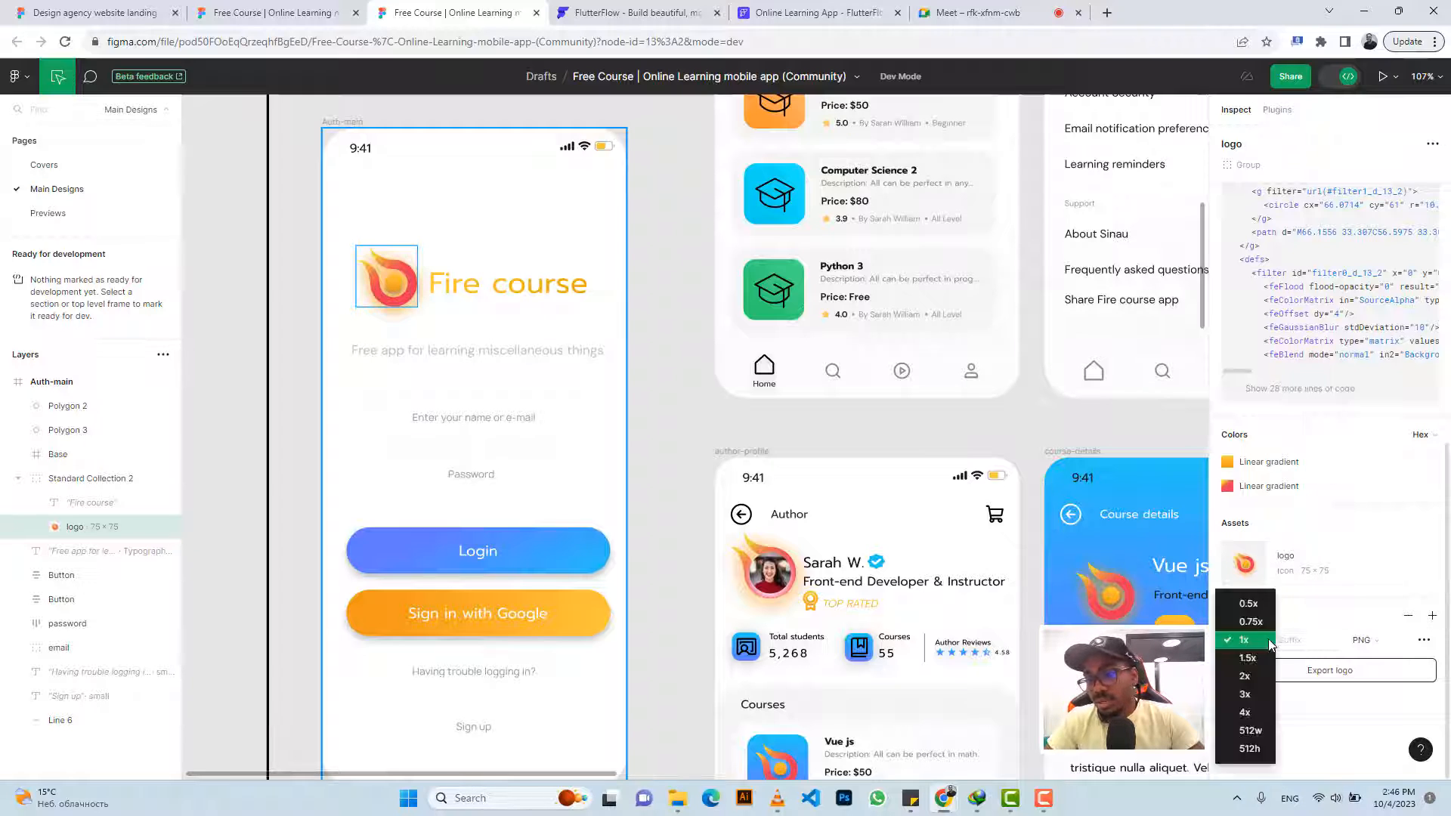
left_click(1253, 679)
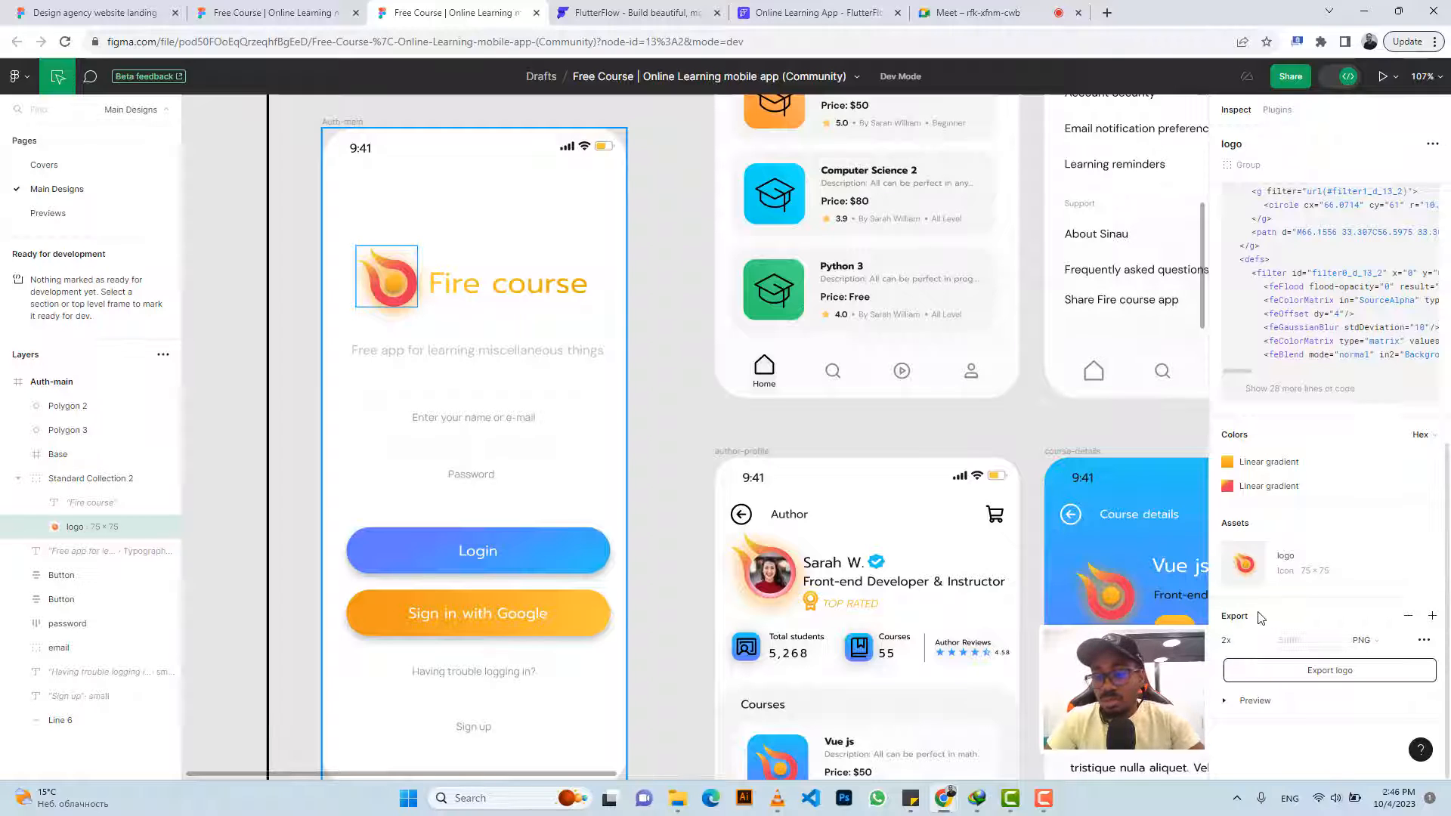
left_click(1251, 699)
scroll(1285, 589, "down", 3)
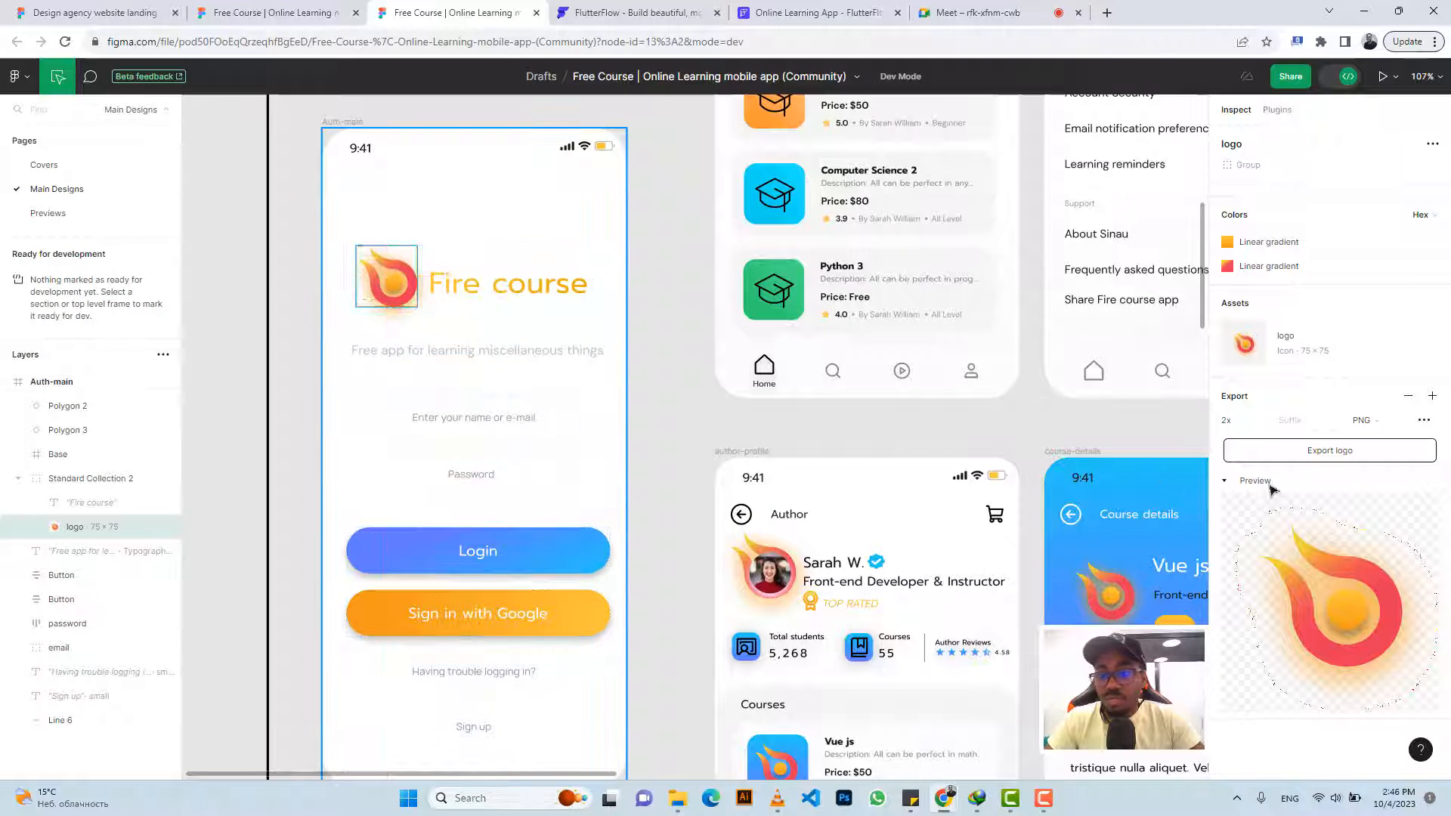
left_click(1321, 451)
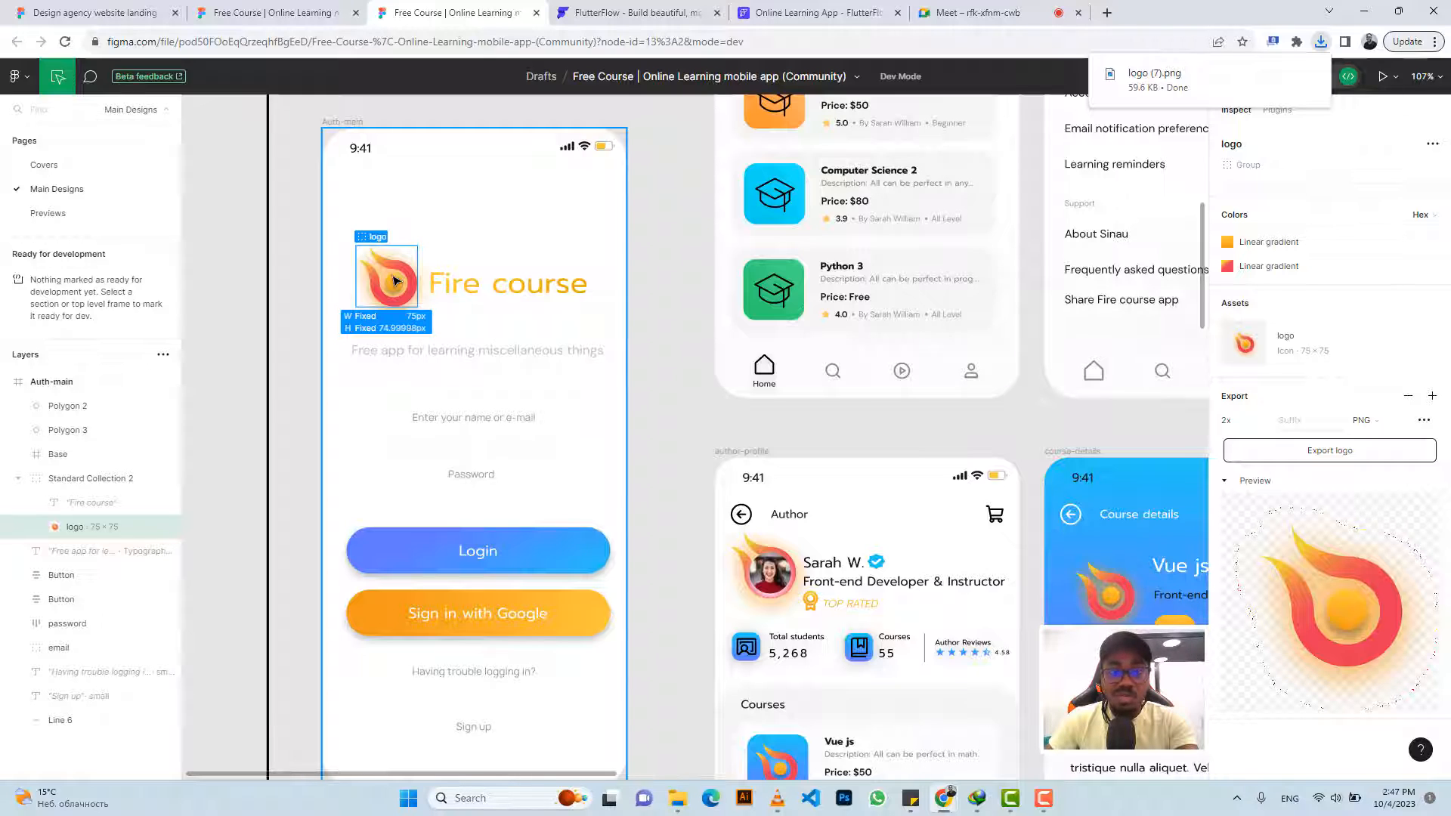
Switch back to FlutterFlow and add a Row inside the authmain page's Column, checking the logo layout in Figma
left_click(783, 11)
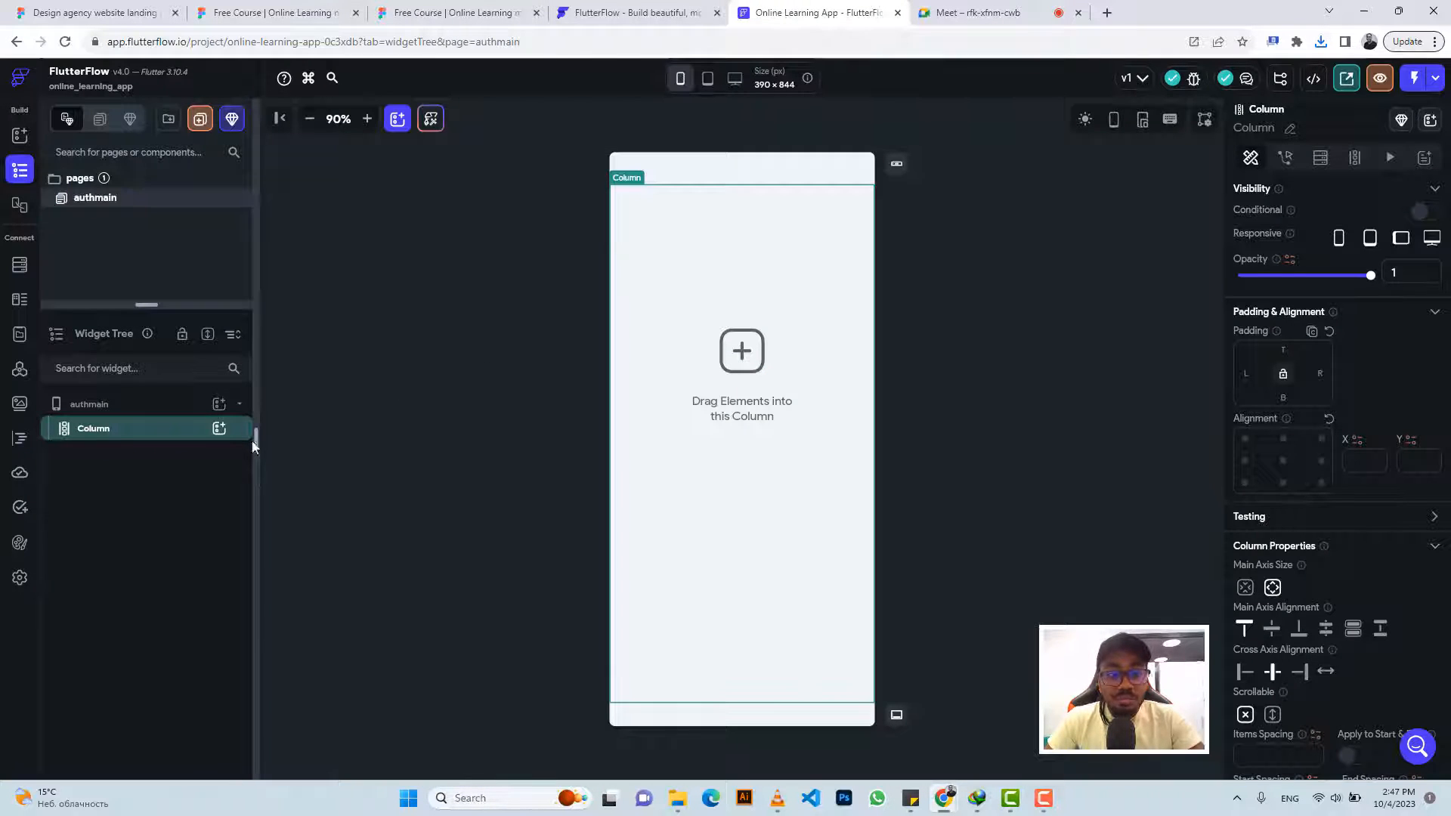
left_click(219, 428)
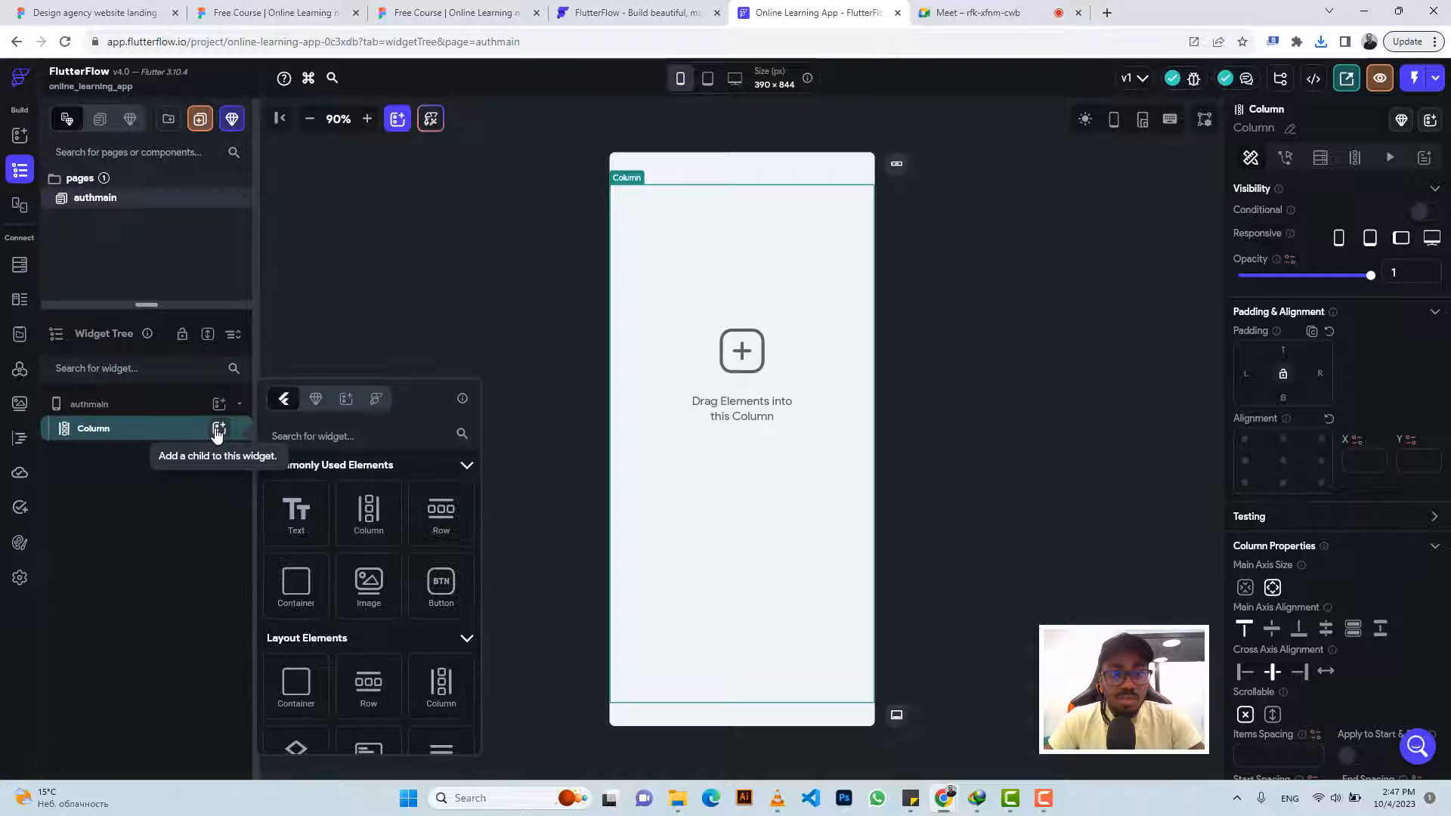
left_click(446, 10)
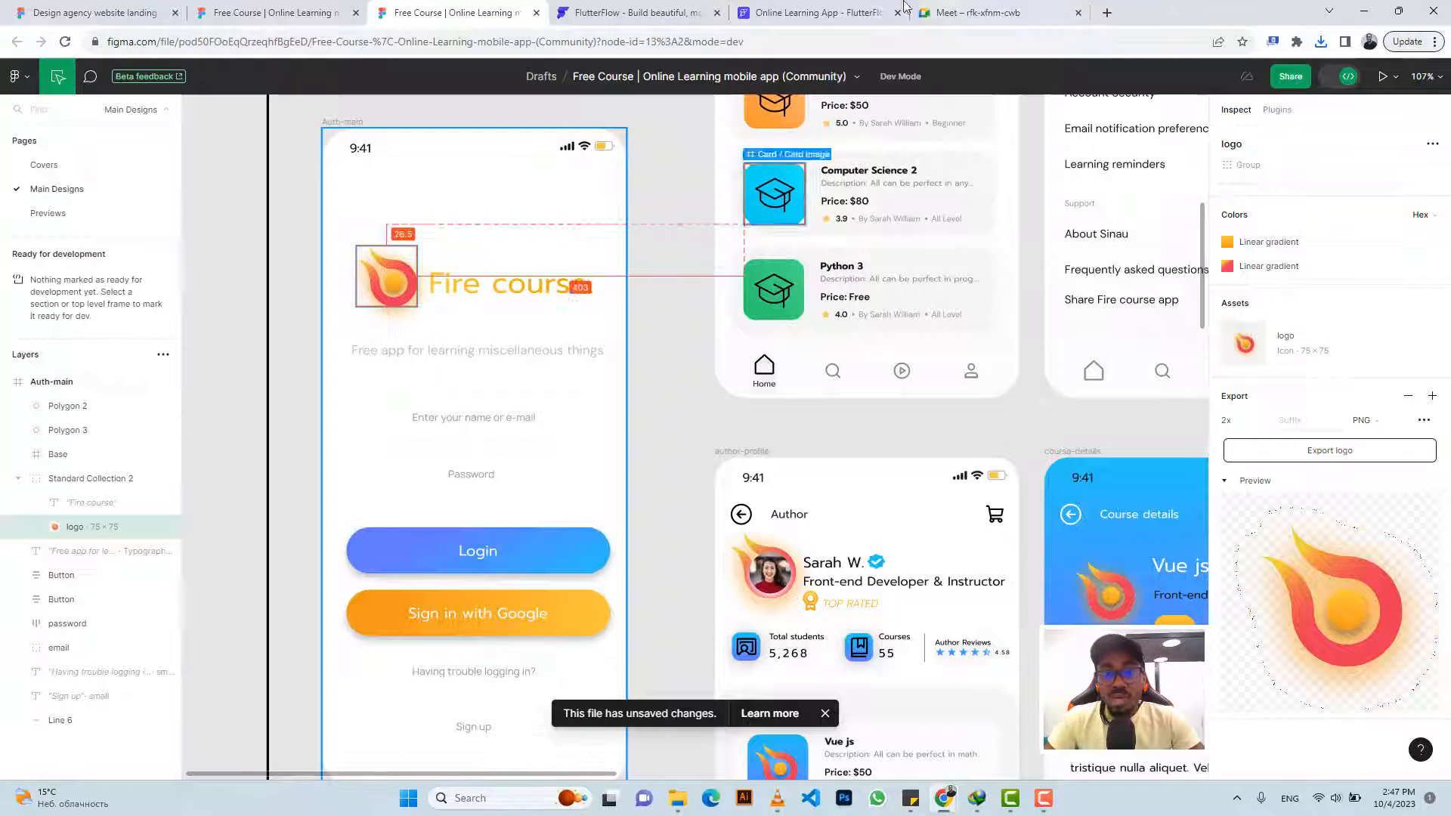
left_click(777, 24)
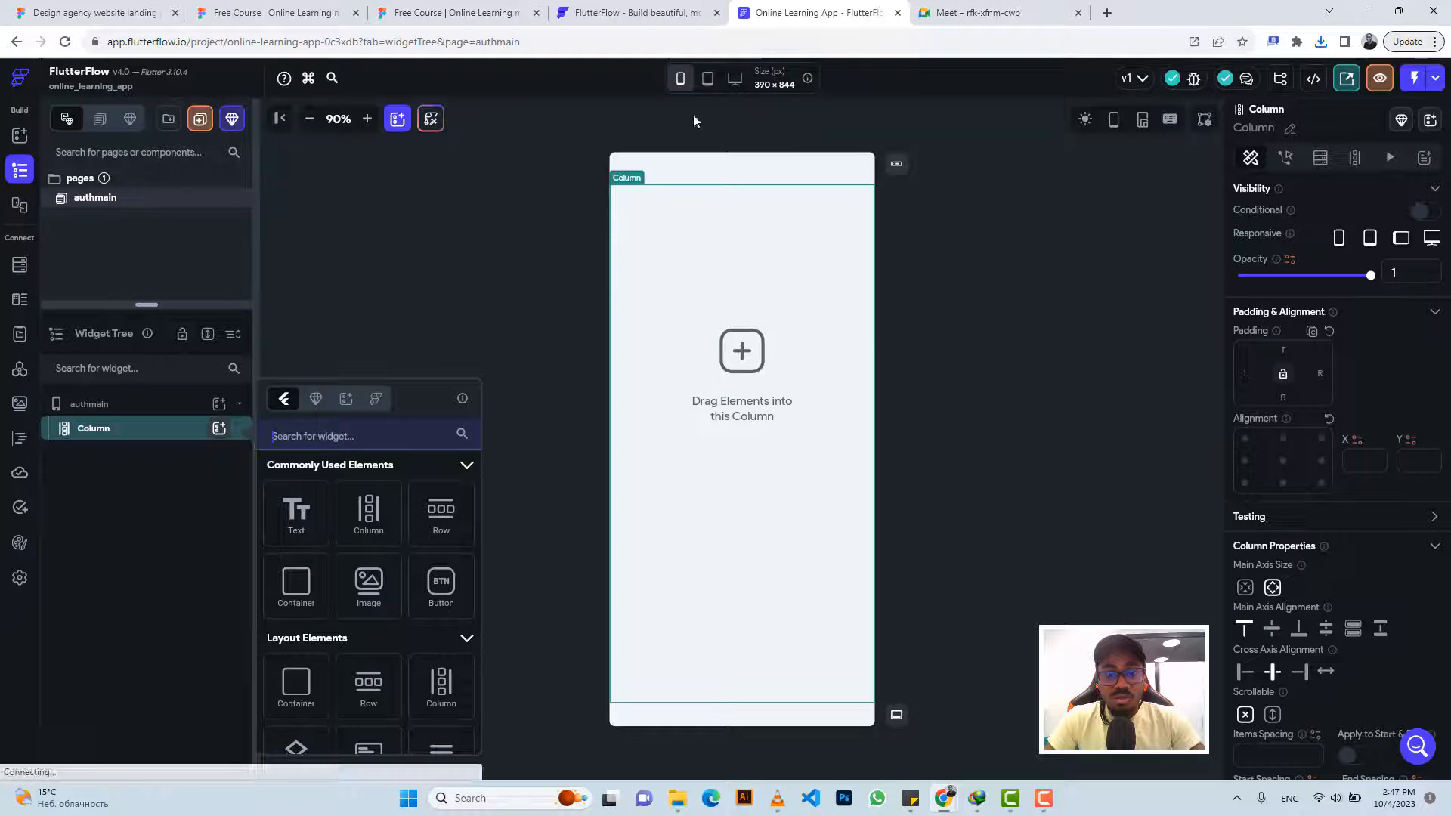
left_click(454, 518)
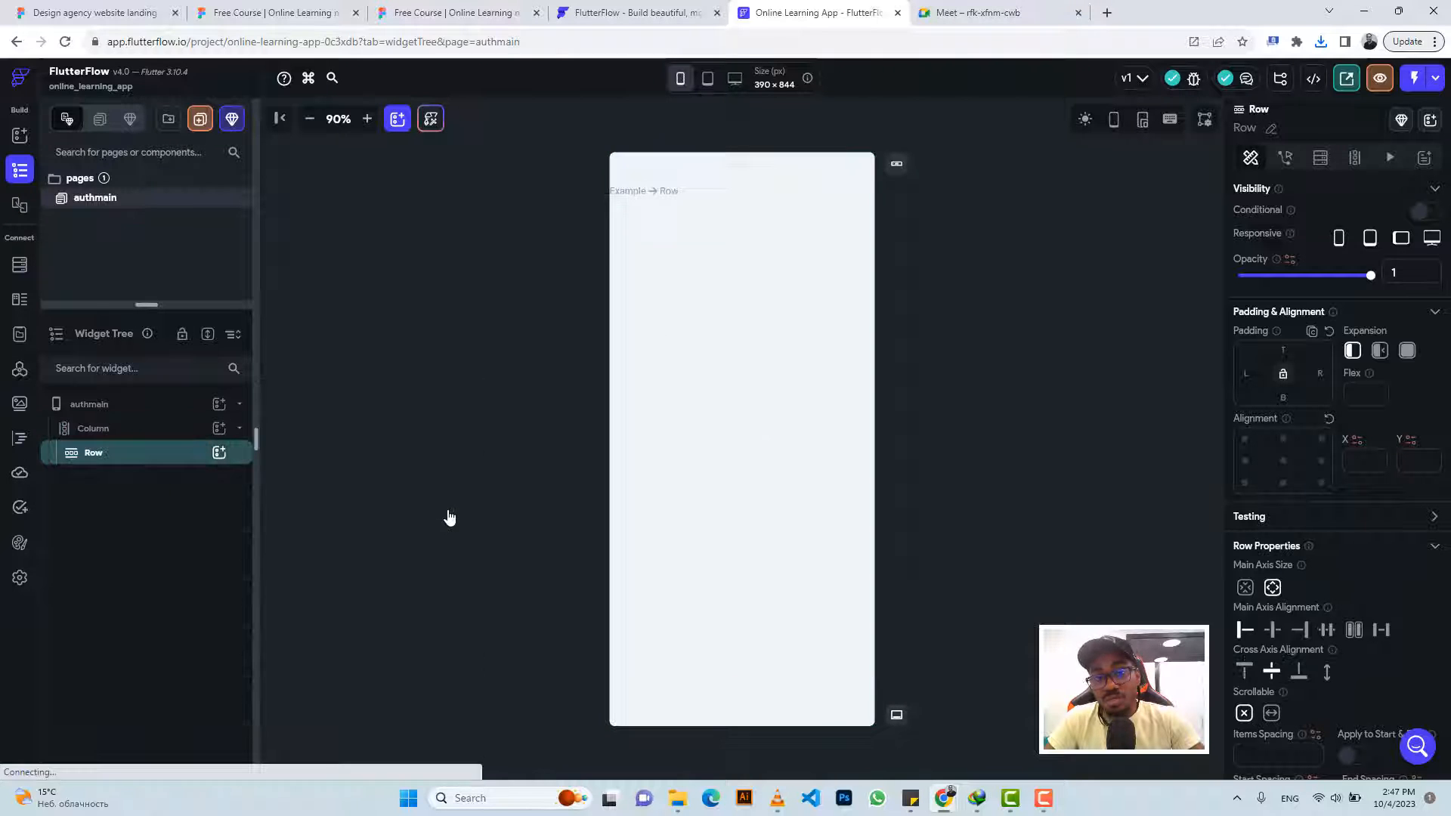
Add an Image to the logo Row, sized 75 by 75 px and with its border radius cleared
left_click(220, 452)
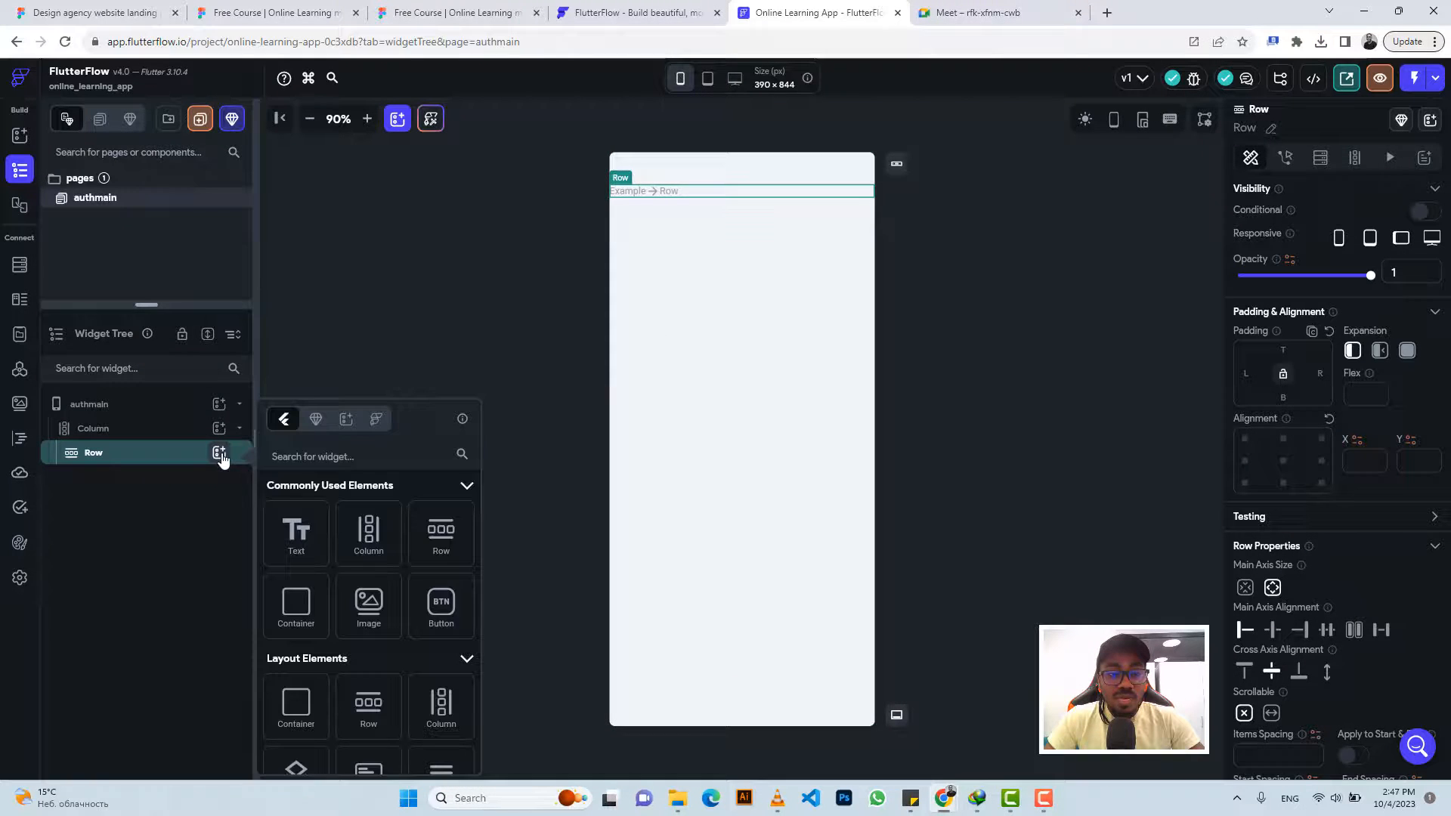
left_click(367, 601)
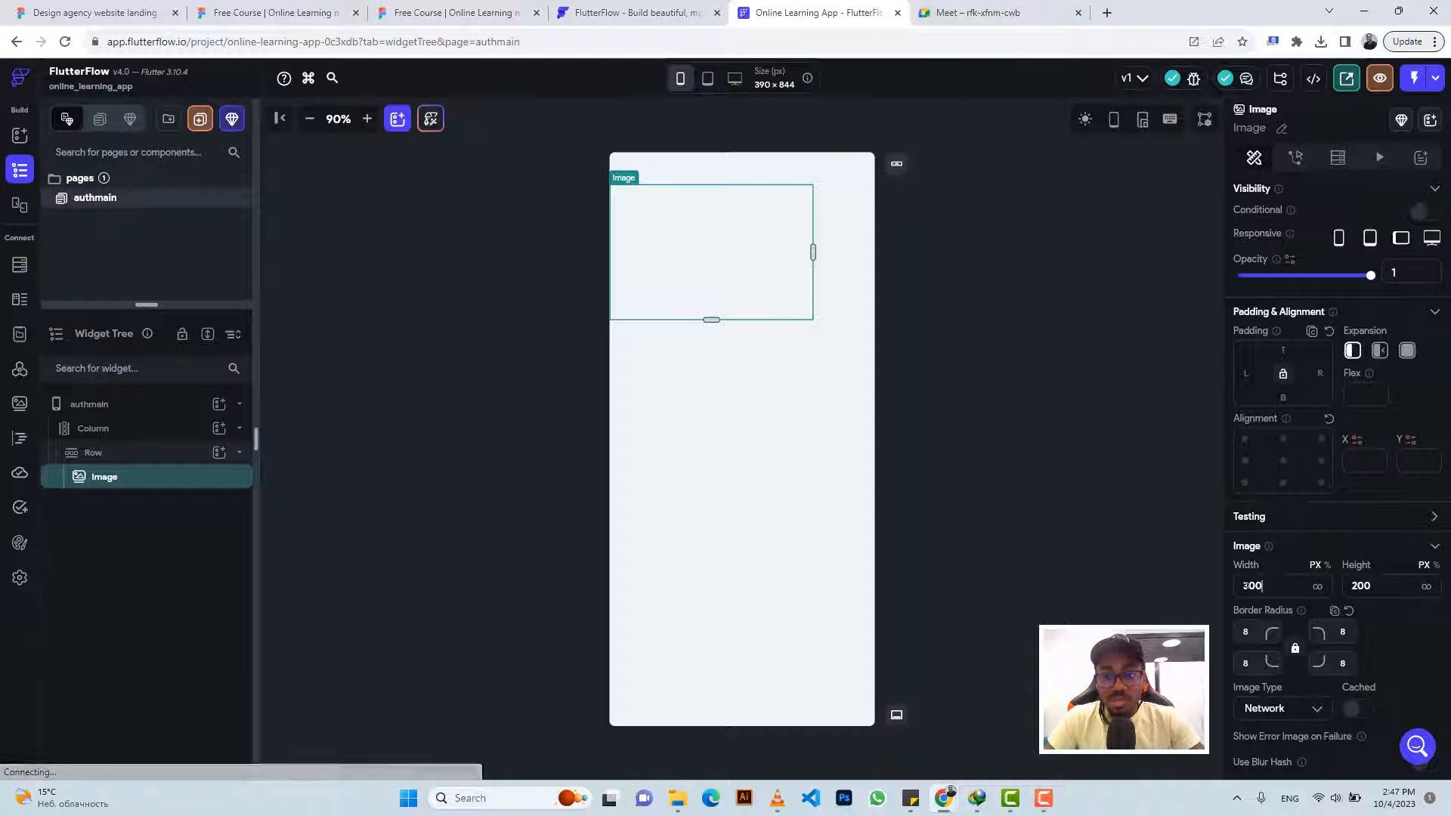
double_click(1253, 586)
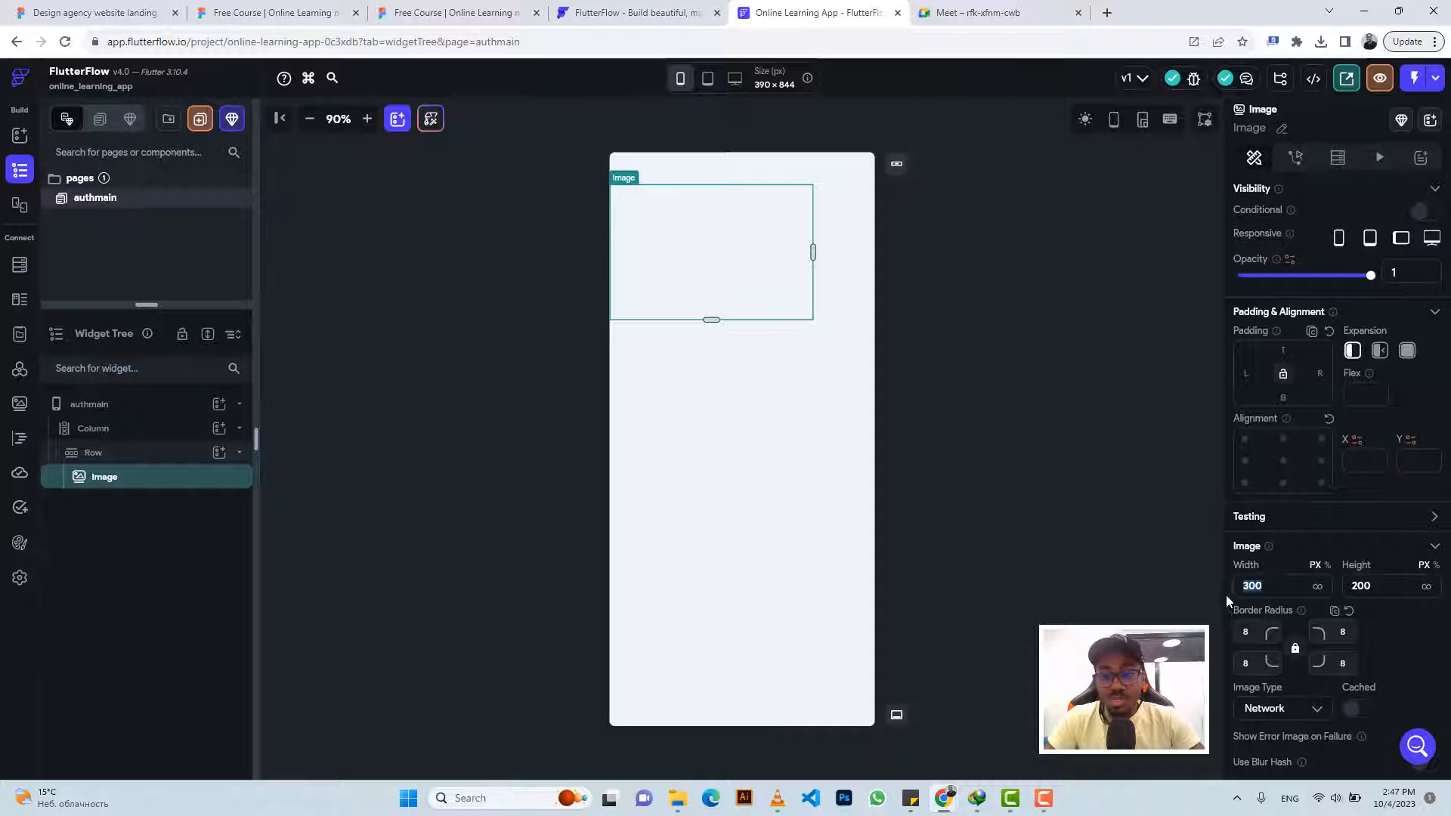
type("75")
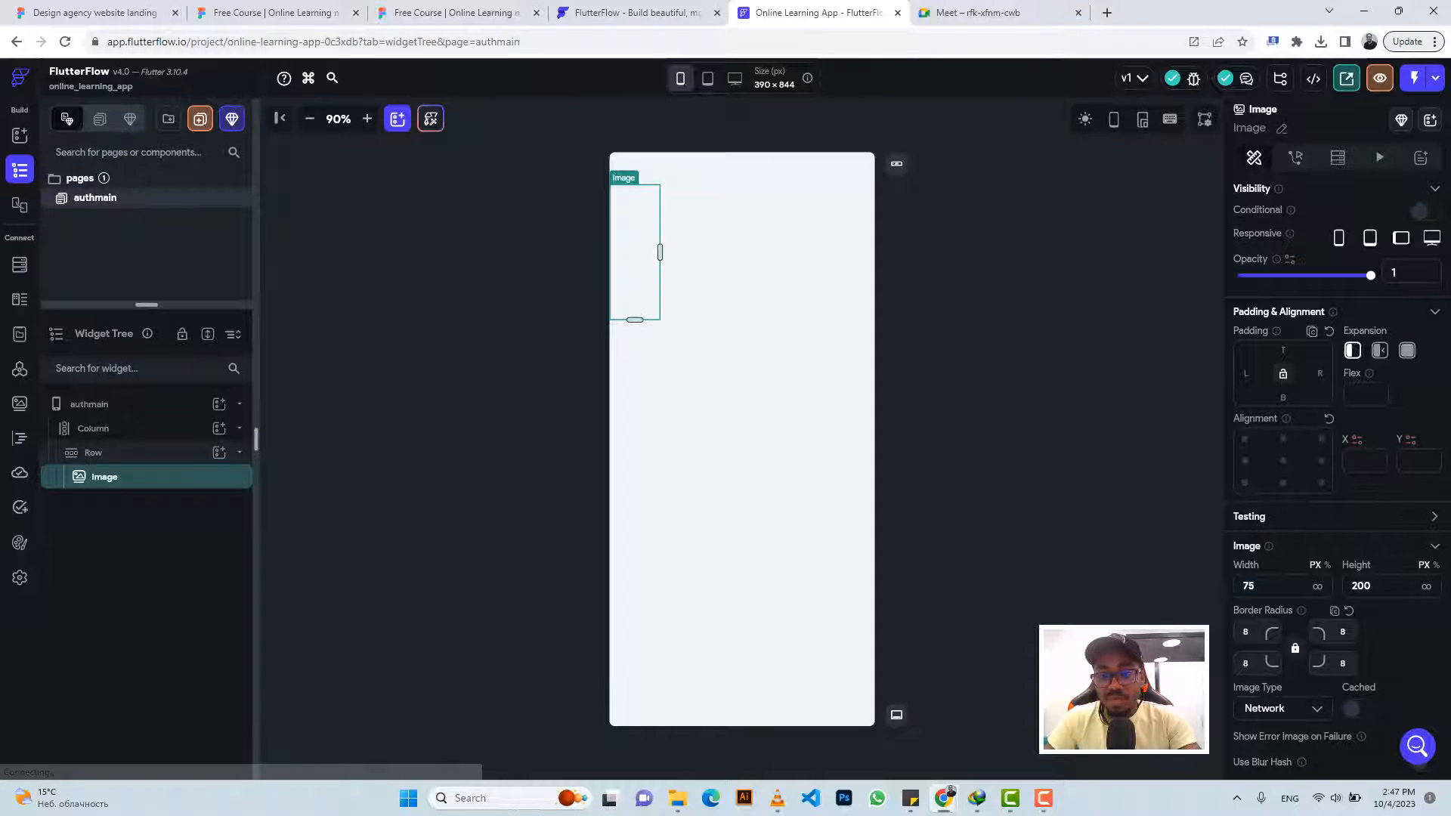
double_click(1339, 591)
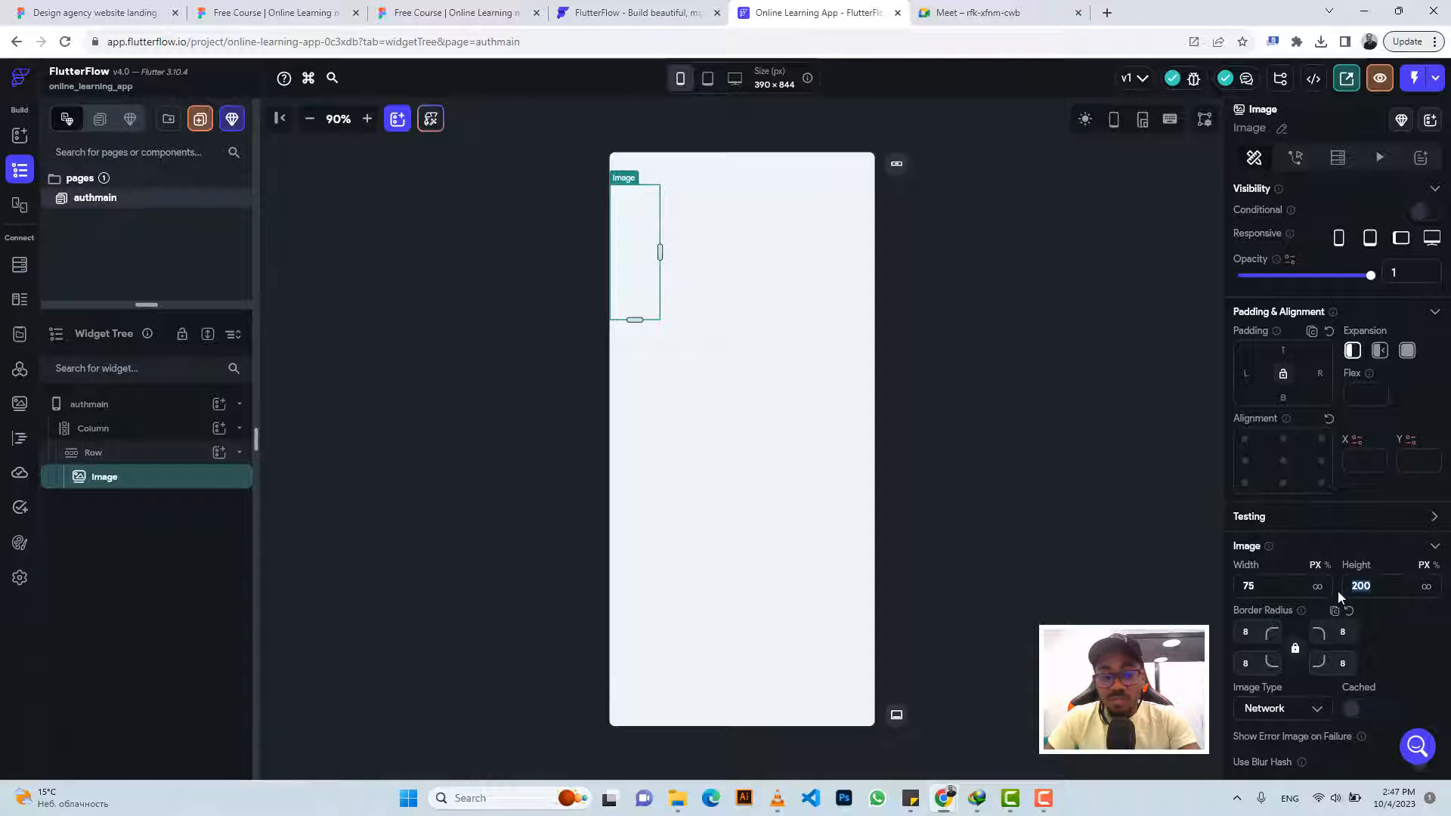
type("75")
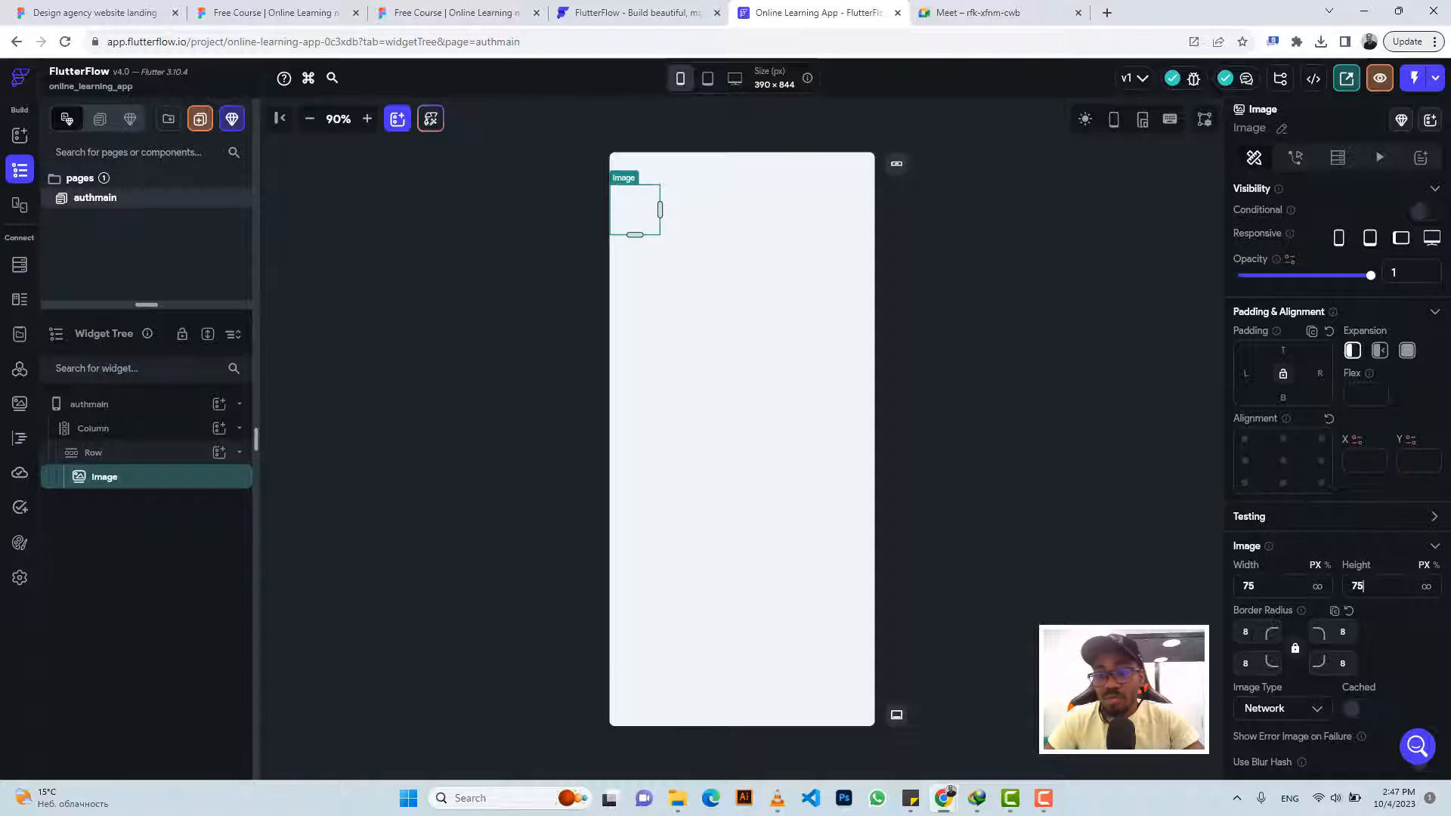
left_click(1251, 634)
key("BackSpace")
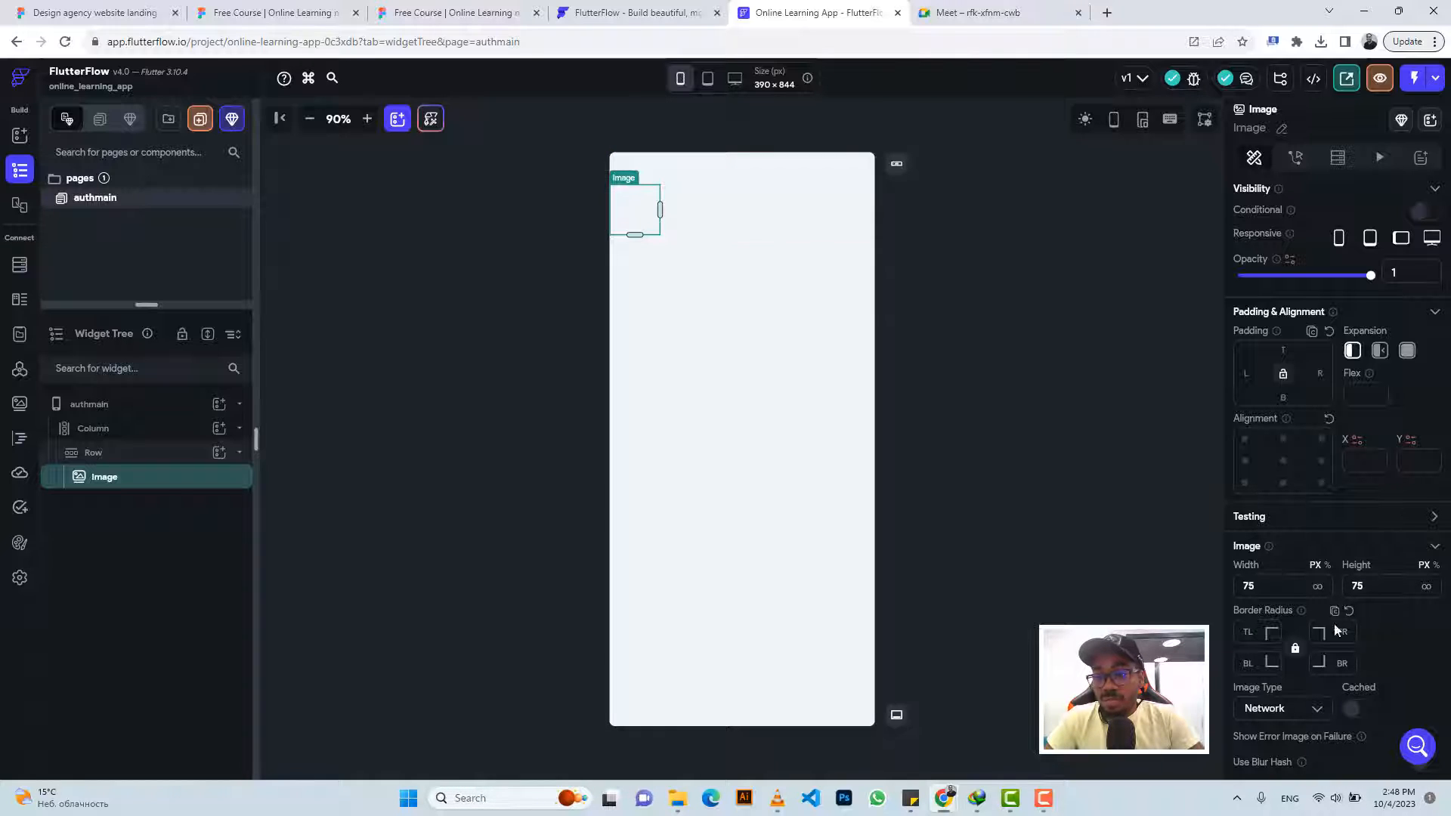
Change the Image's type to Asset and upload logo (7).png from the Downloads folder as its source
scroll(1335, 630, "down", 2)
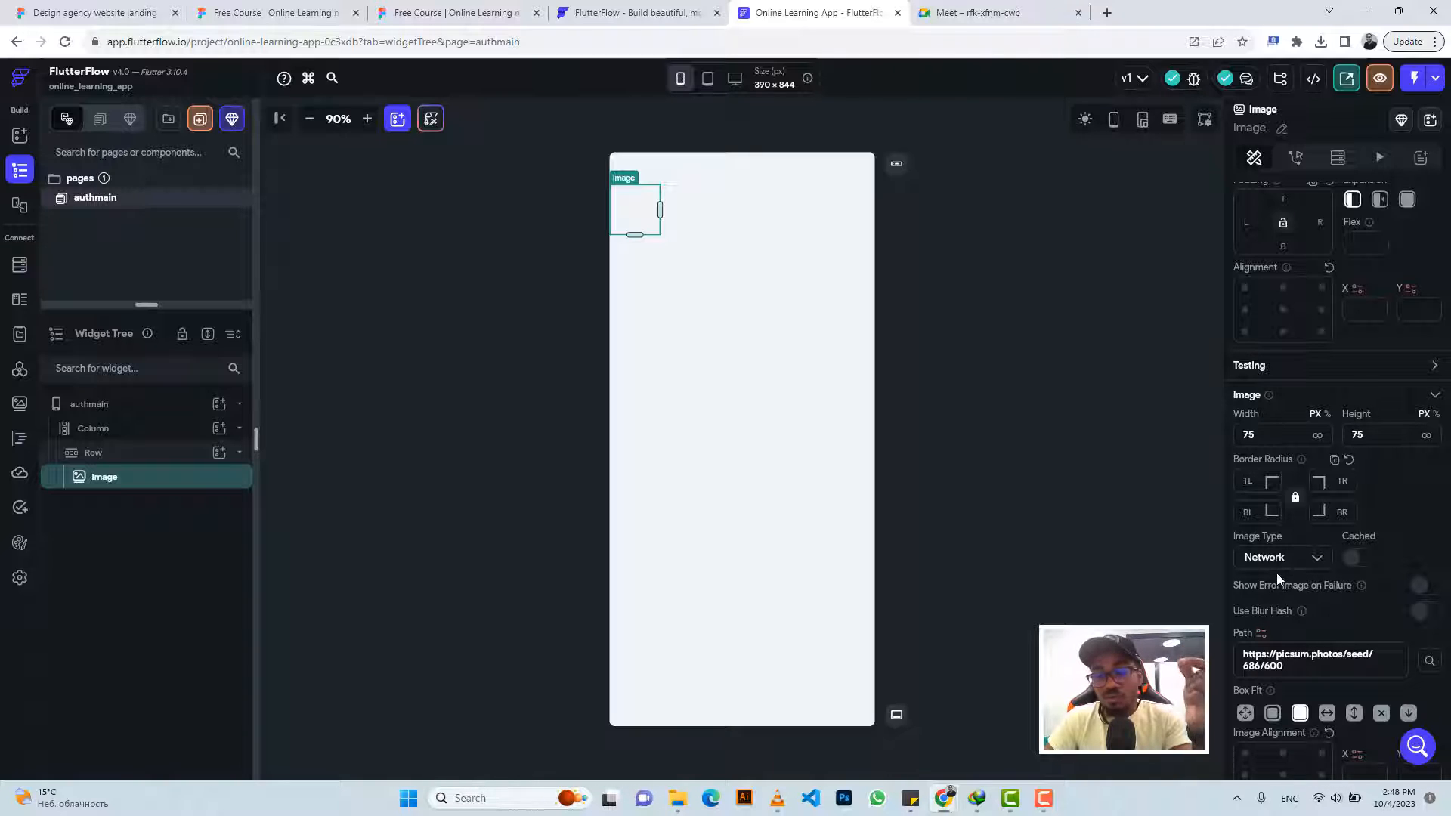
left_click(1280, 563)
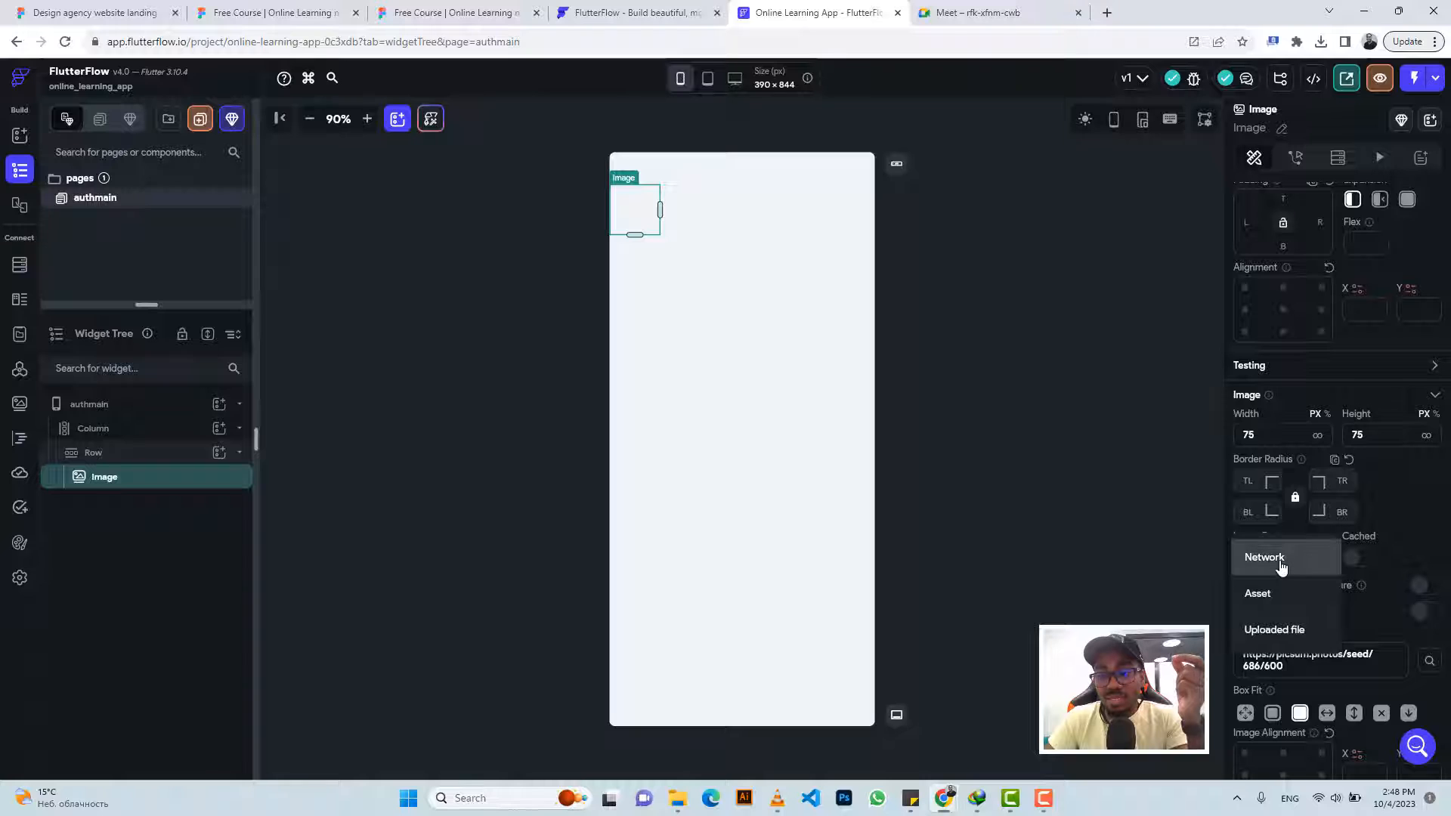
left_click(1279, 563)
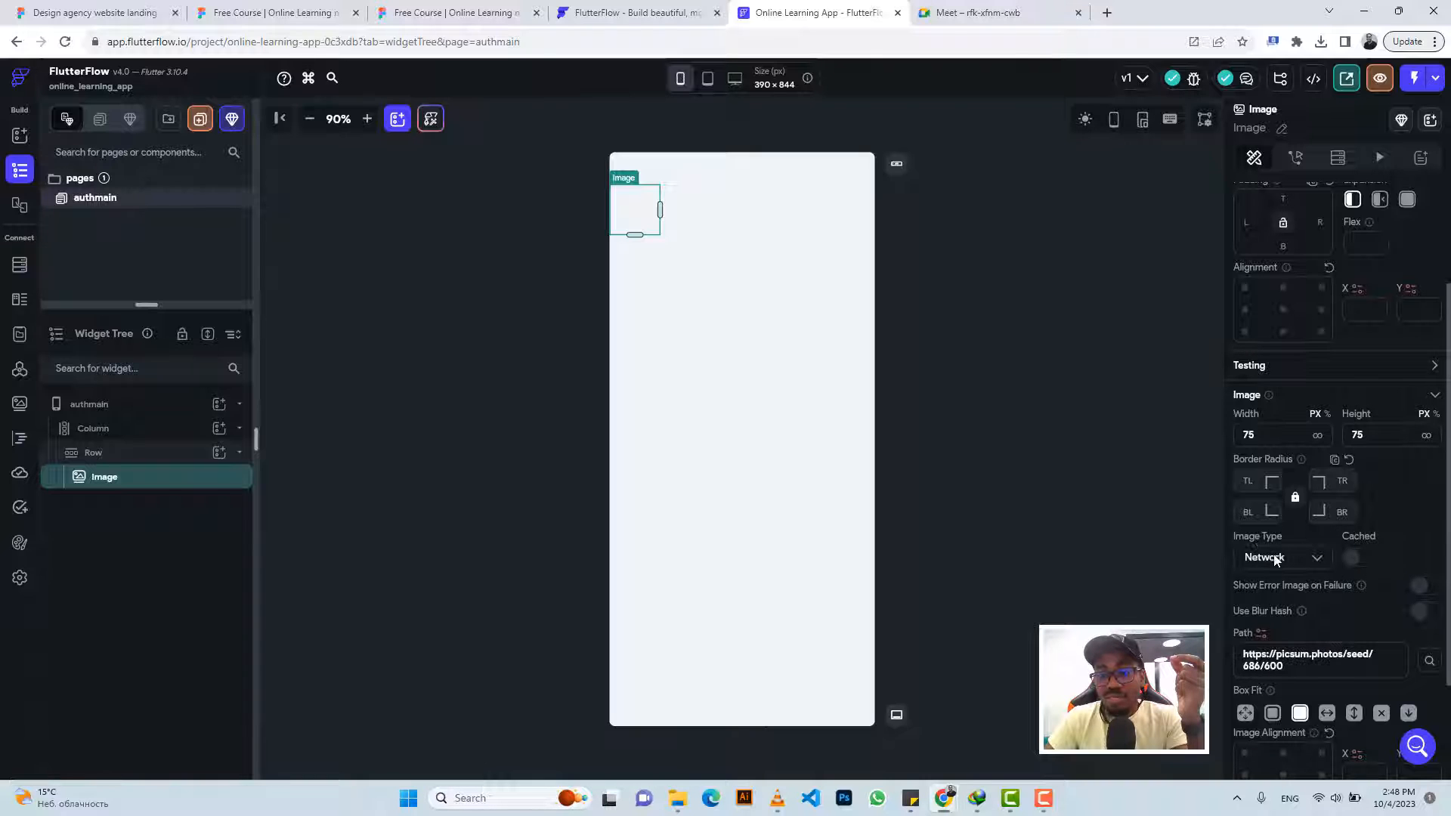
left_click(1278, 559)
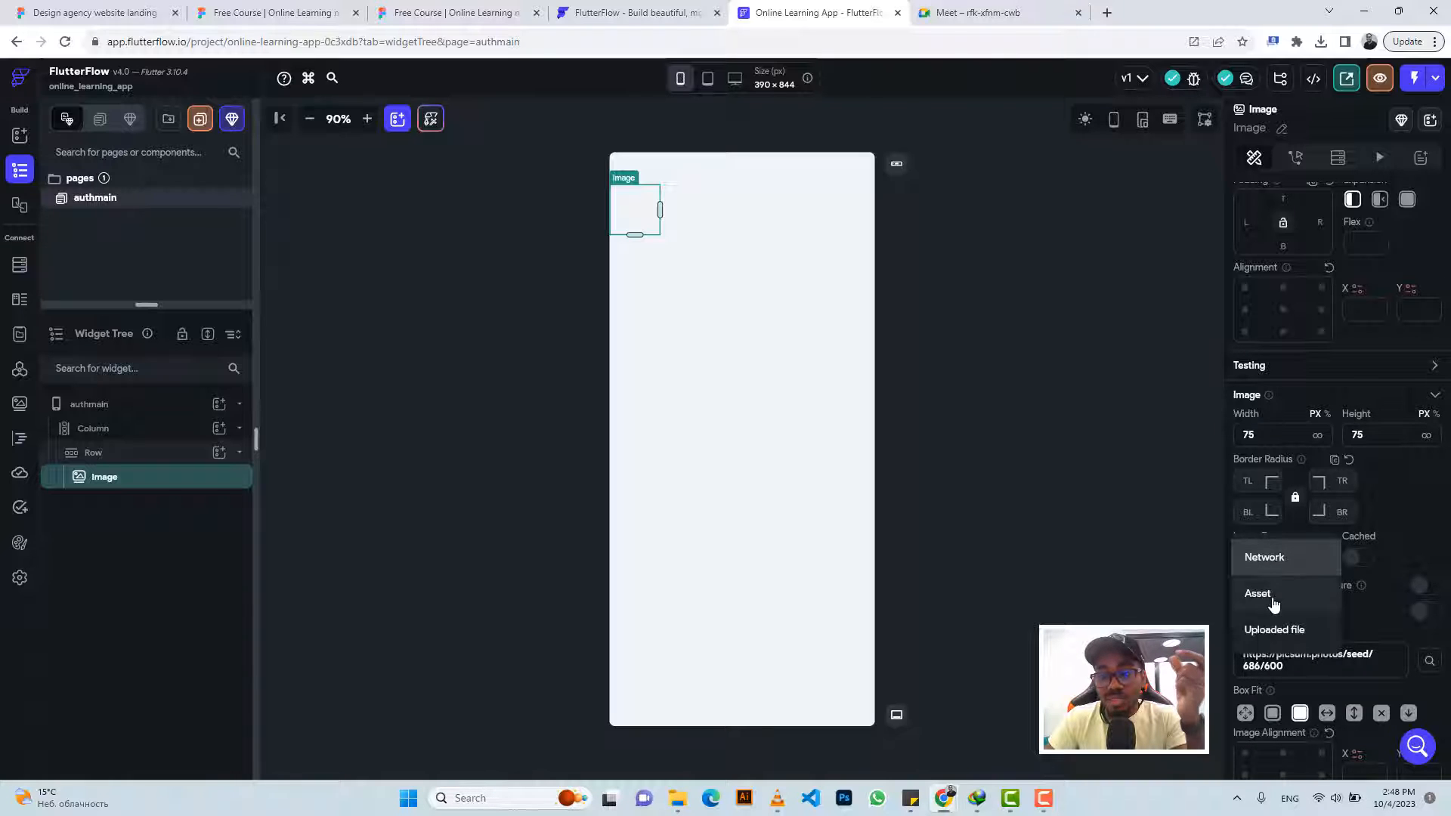
left_click(1274, 597)
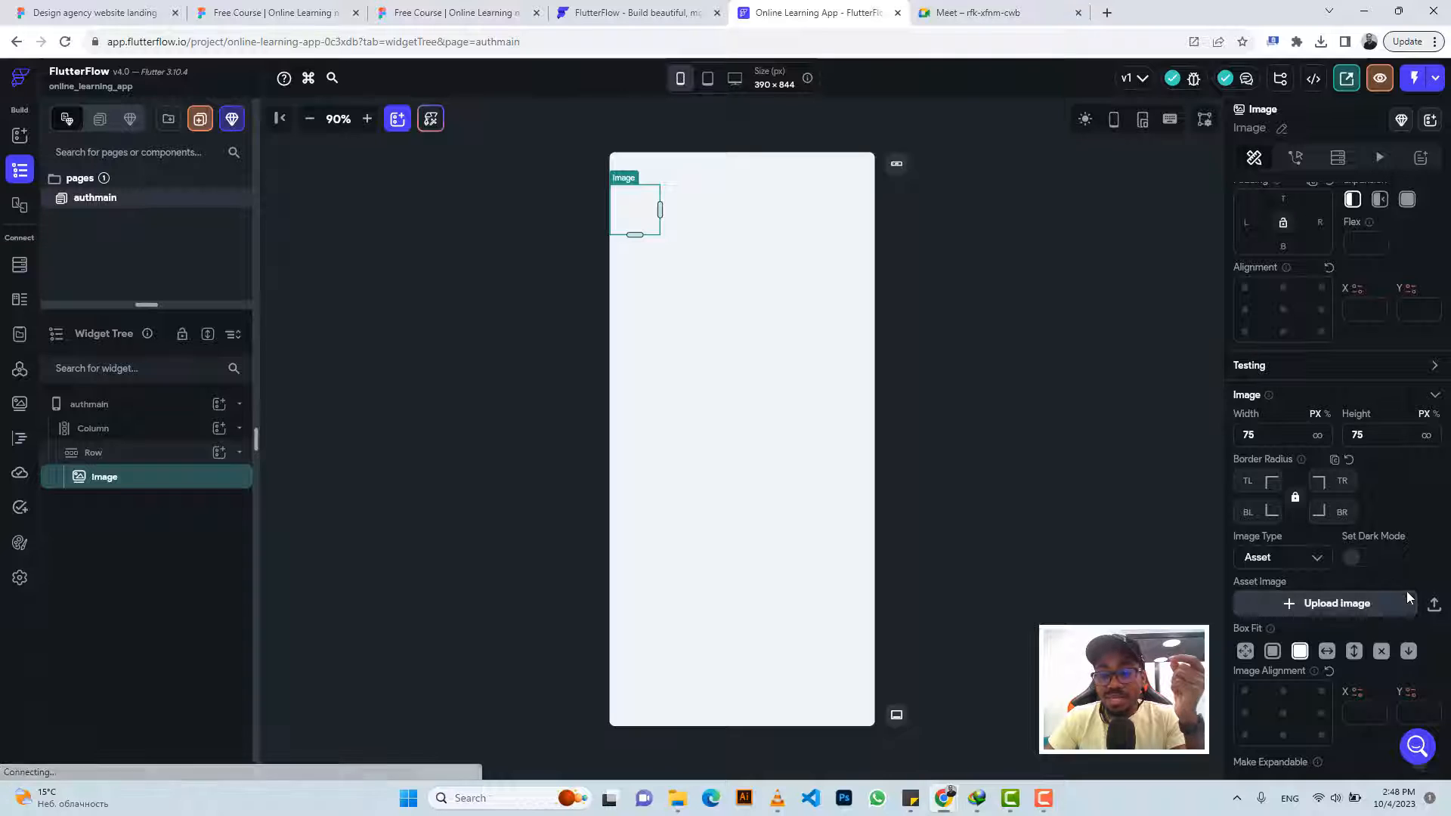
left_click(1434, 606)
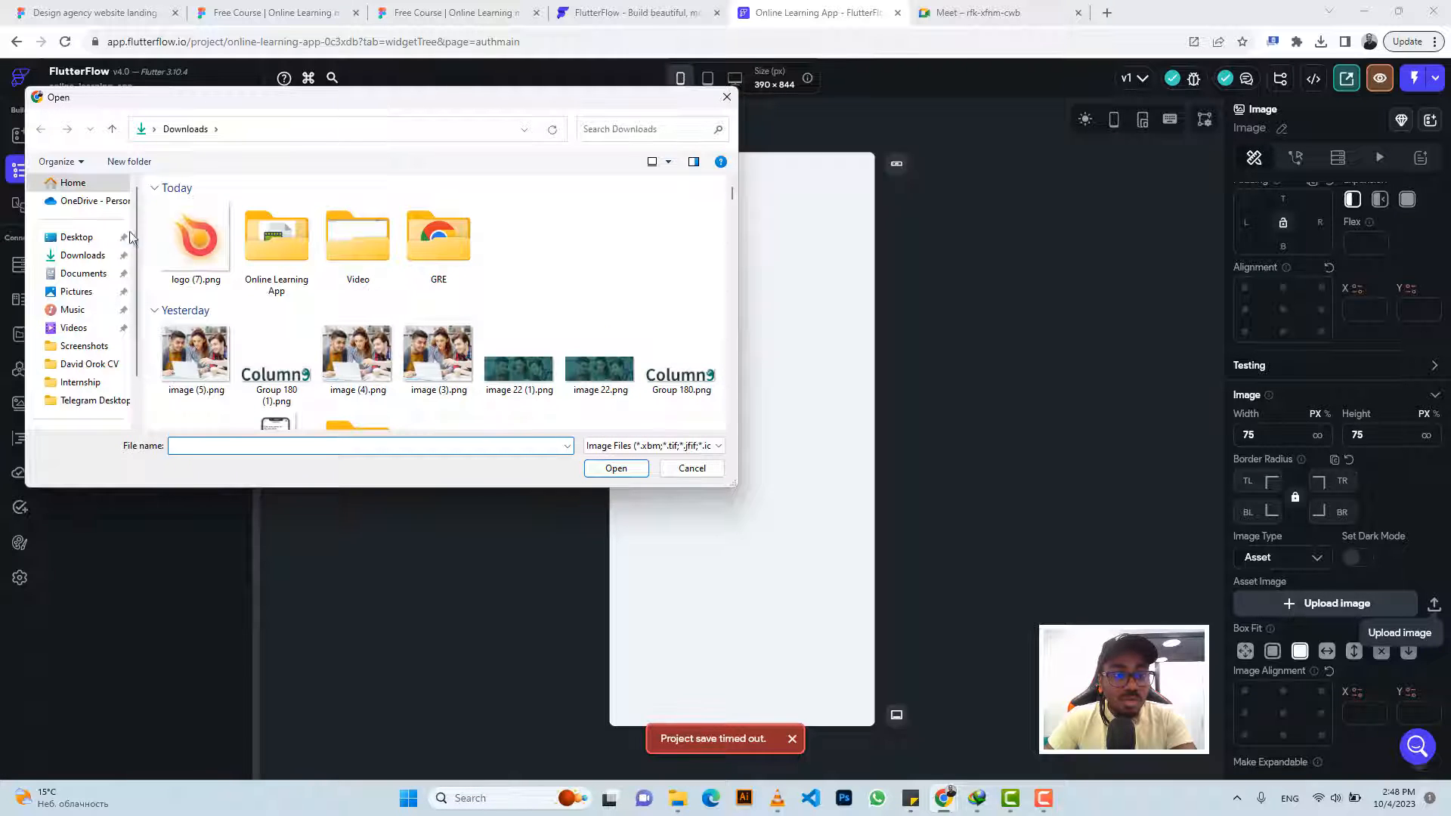
left_click(204, 257)
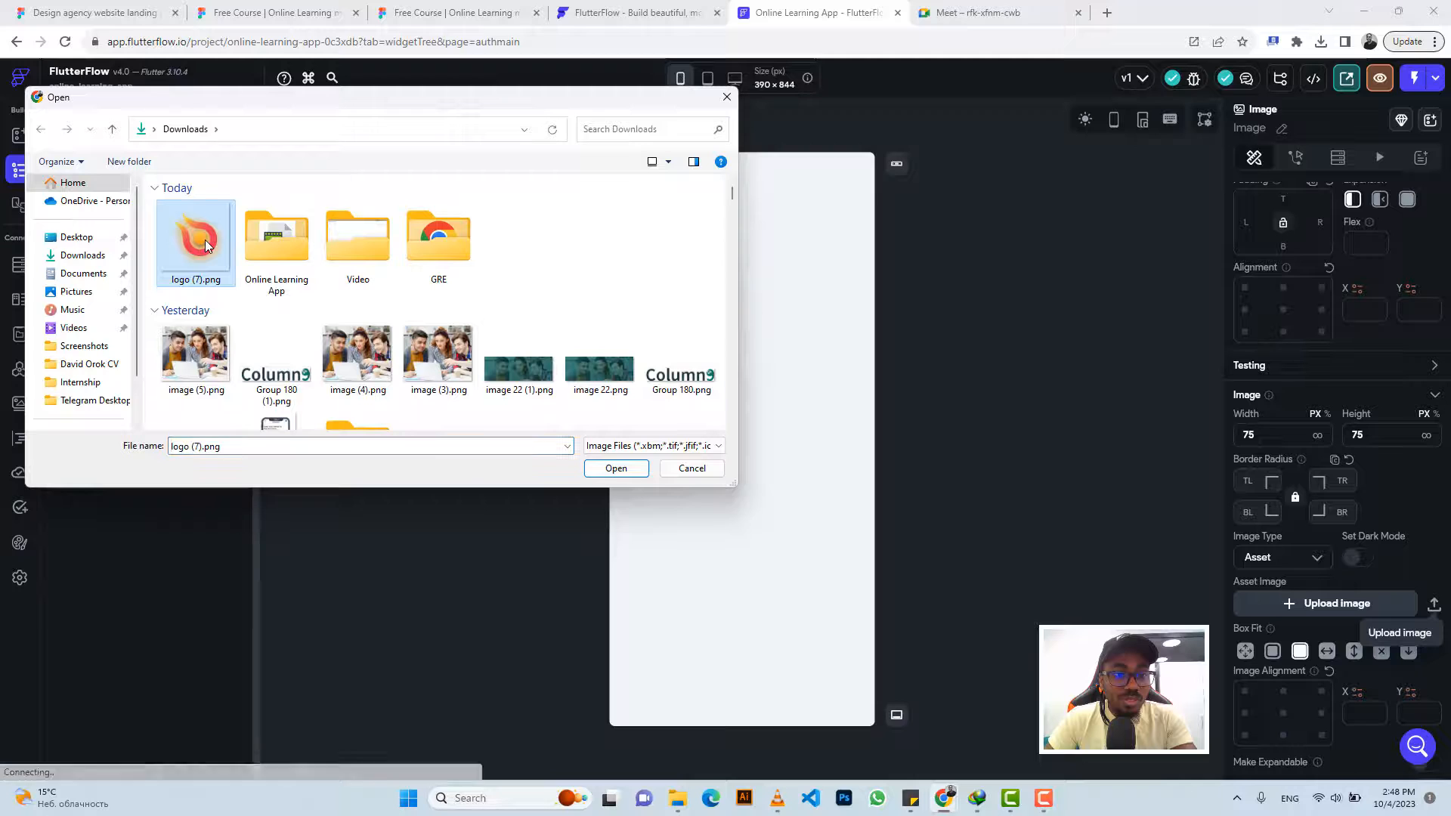
left_click(611, 469)
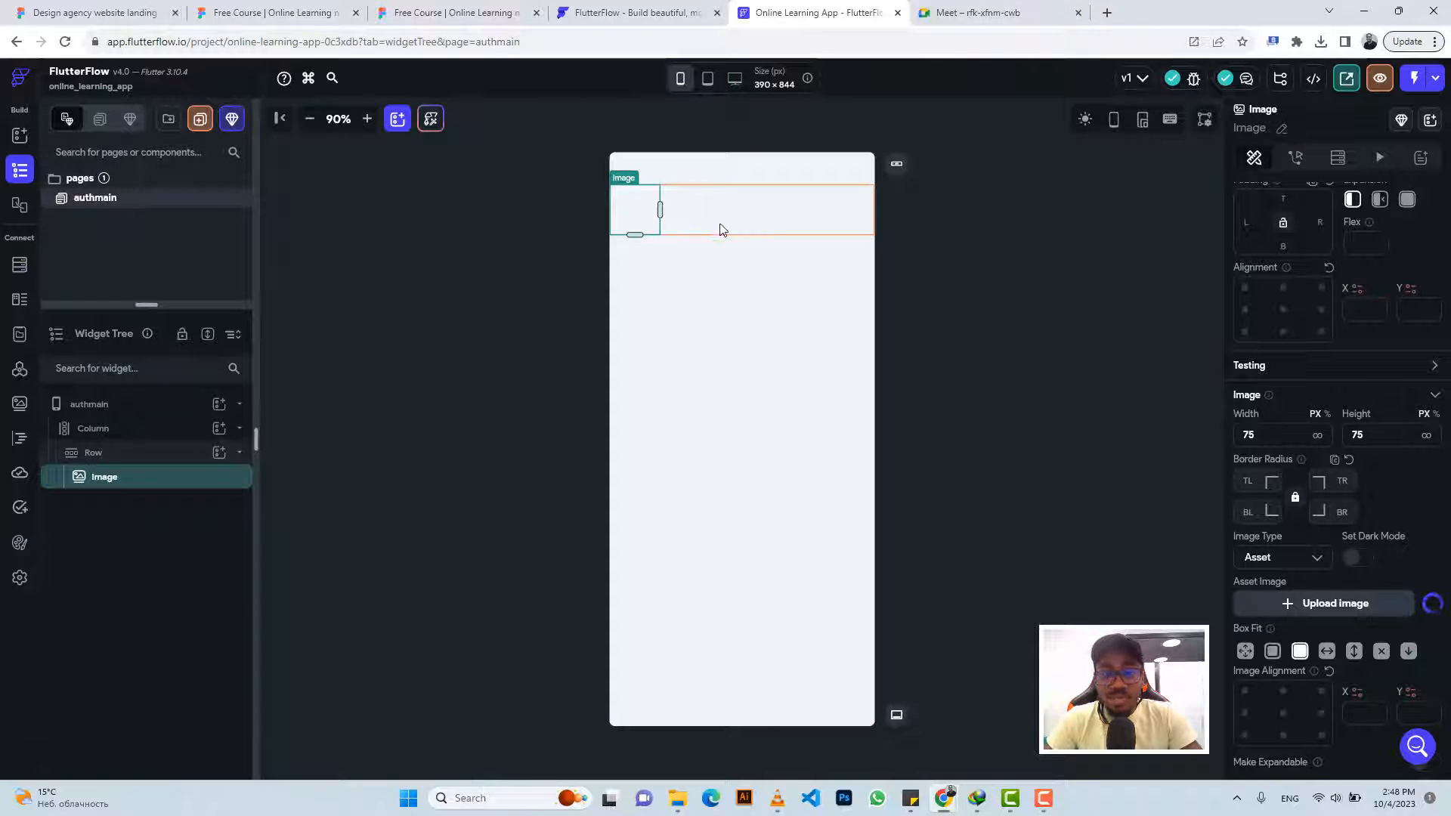
Switch to the Figma design and copy the text content of the Fire course title in the Auth-main frame
left_click(399, 11)
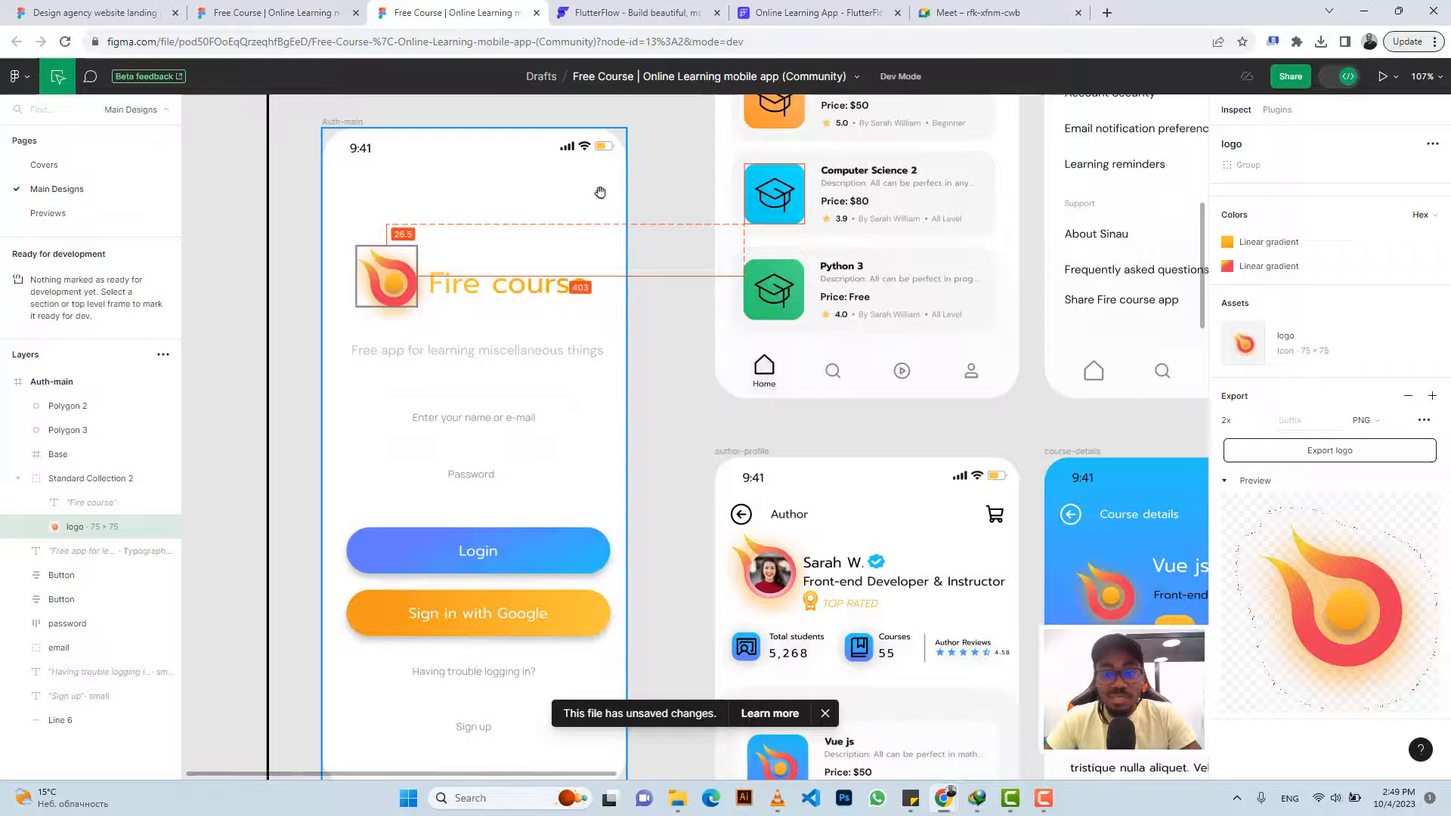
left_click(459, 291)
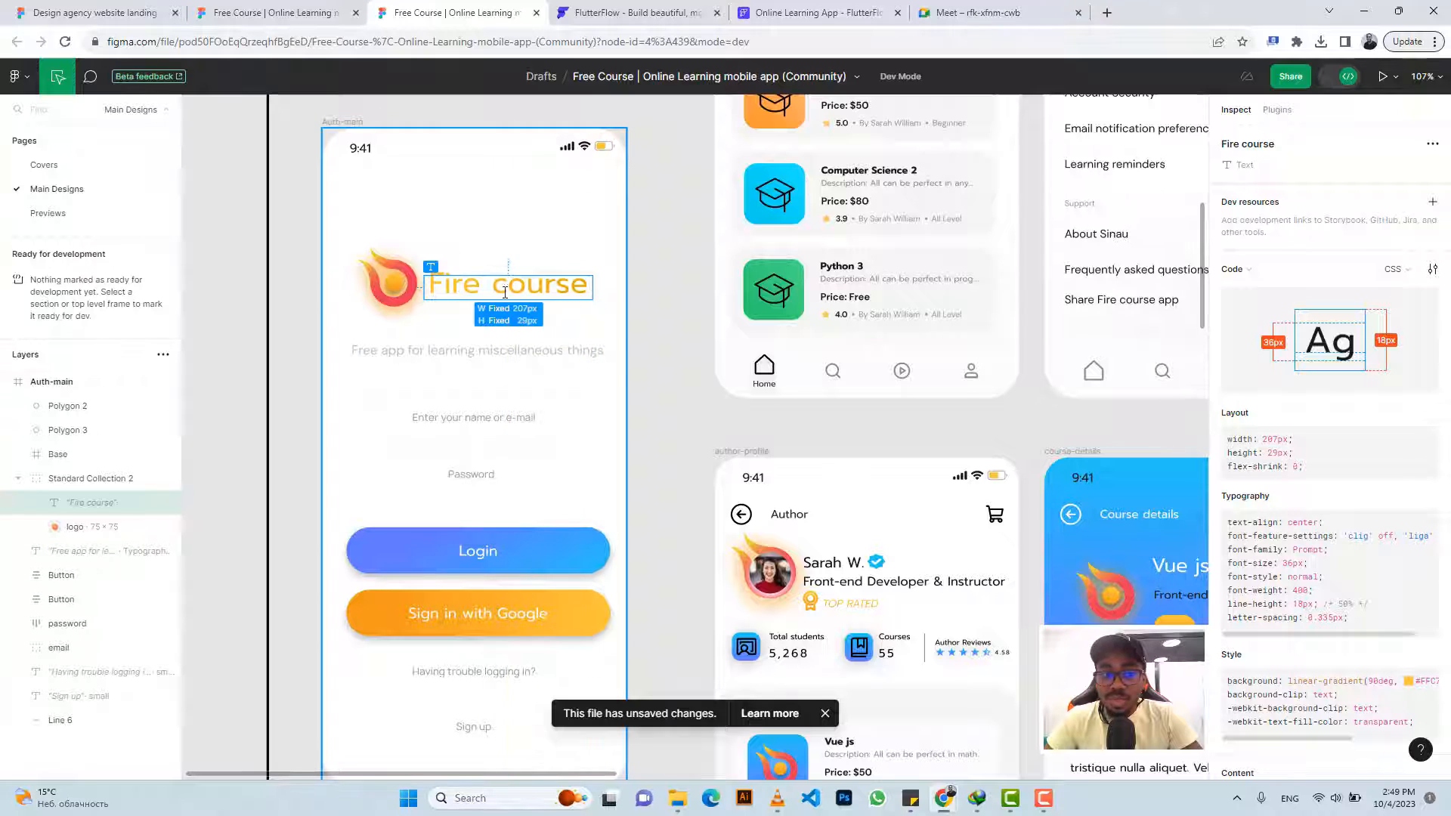
left_click(486, 354)
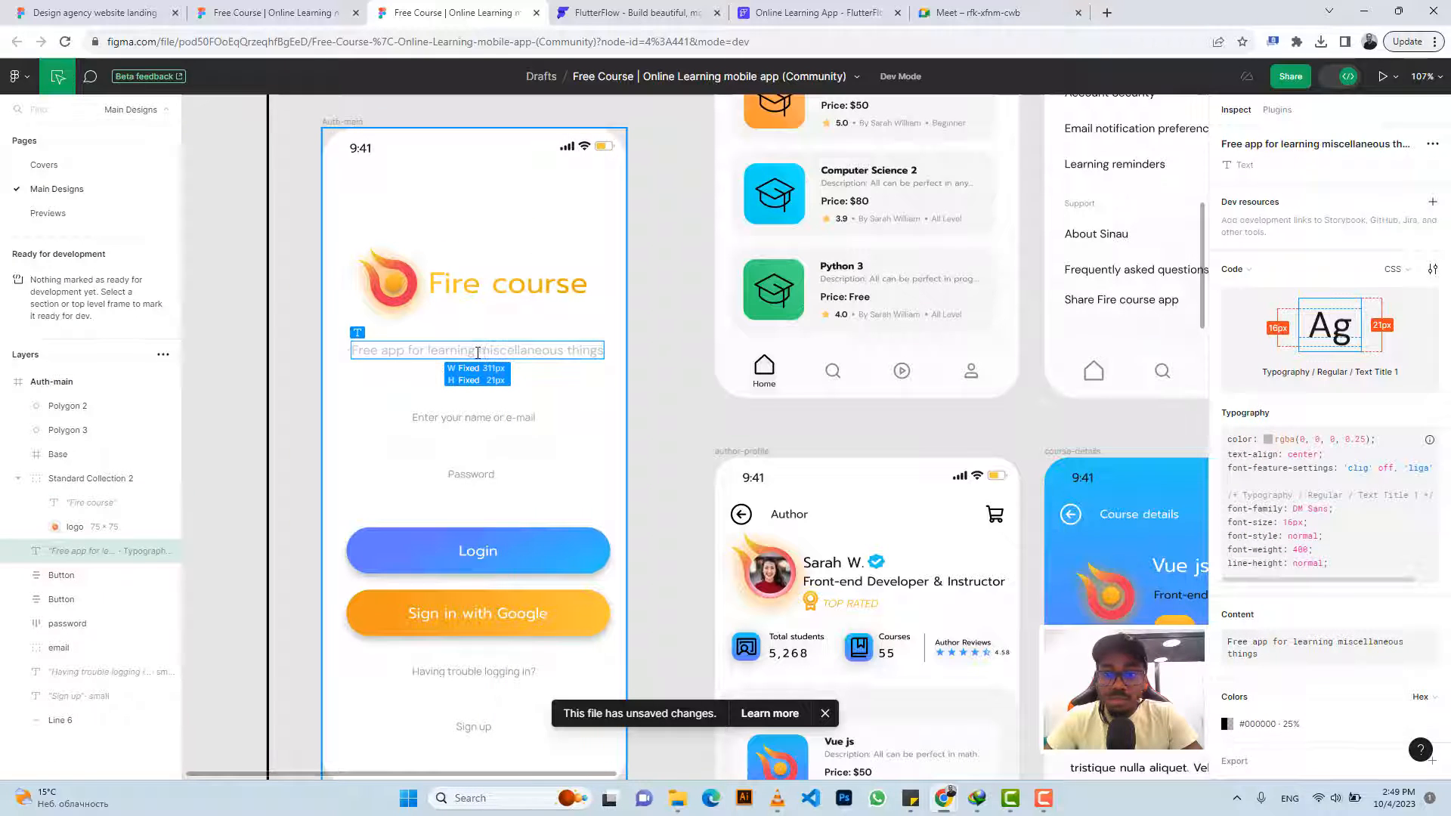
left_click(487, 288)
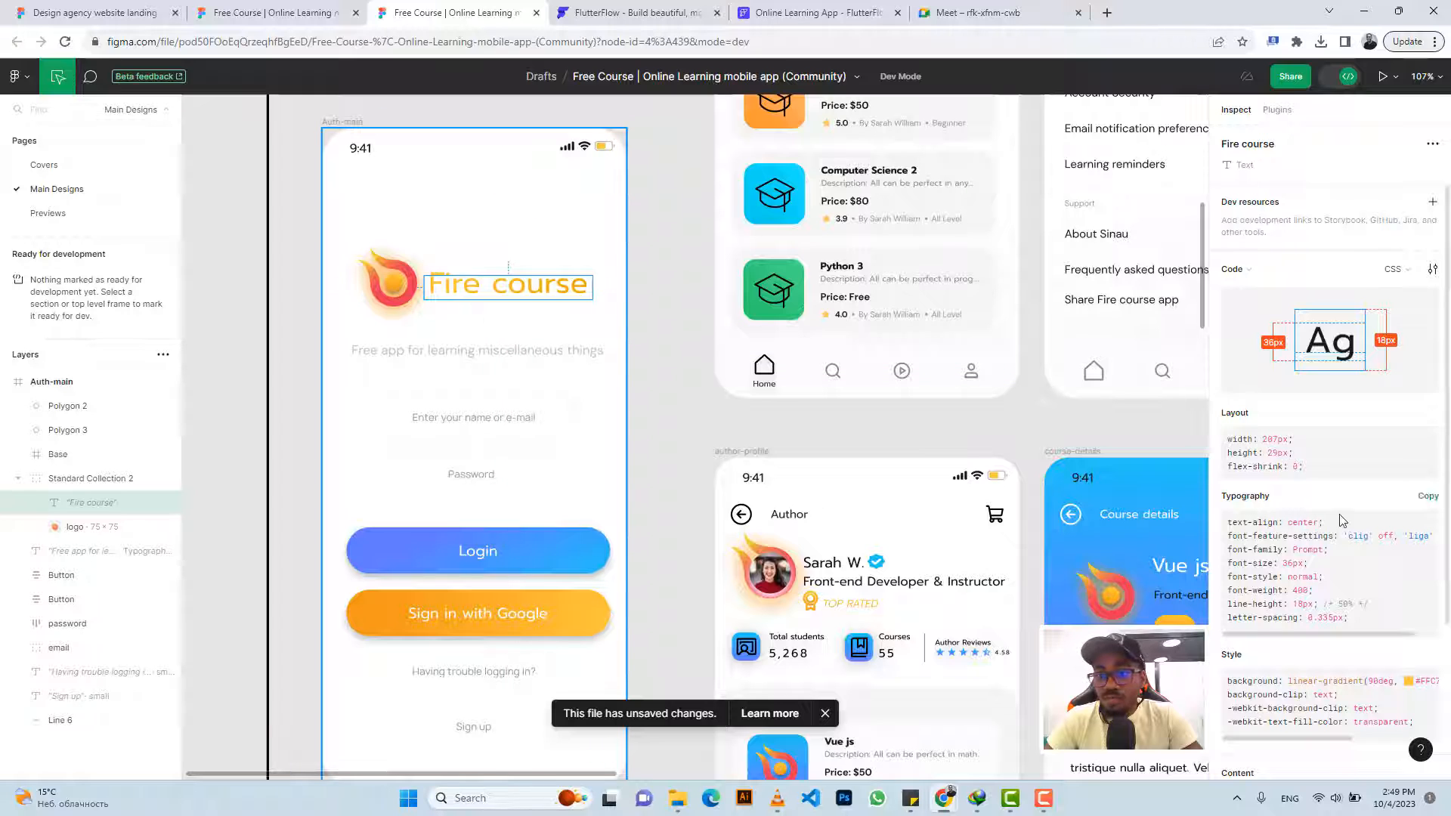
scroll(1343, 521, "down", 3)
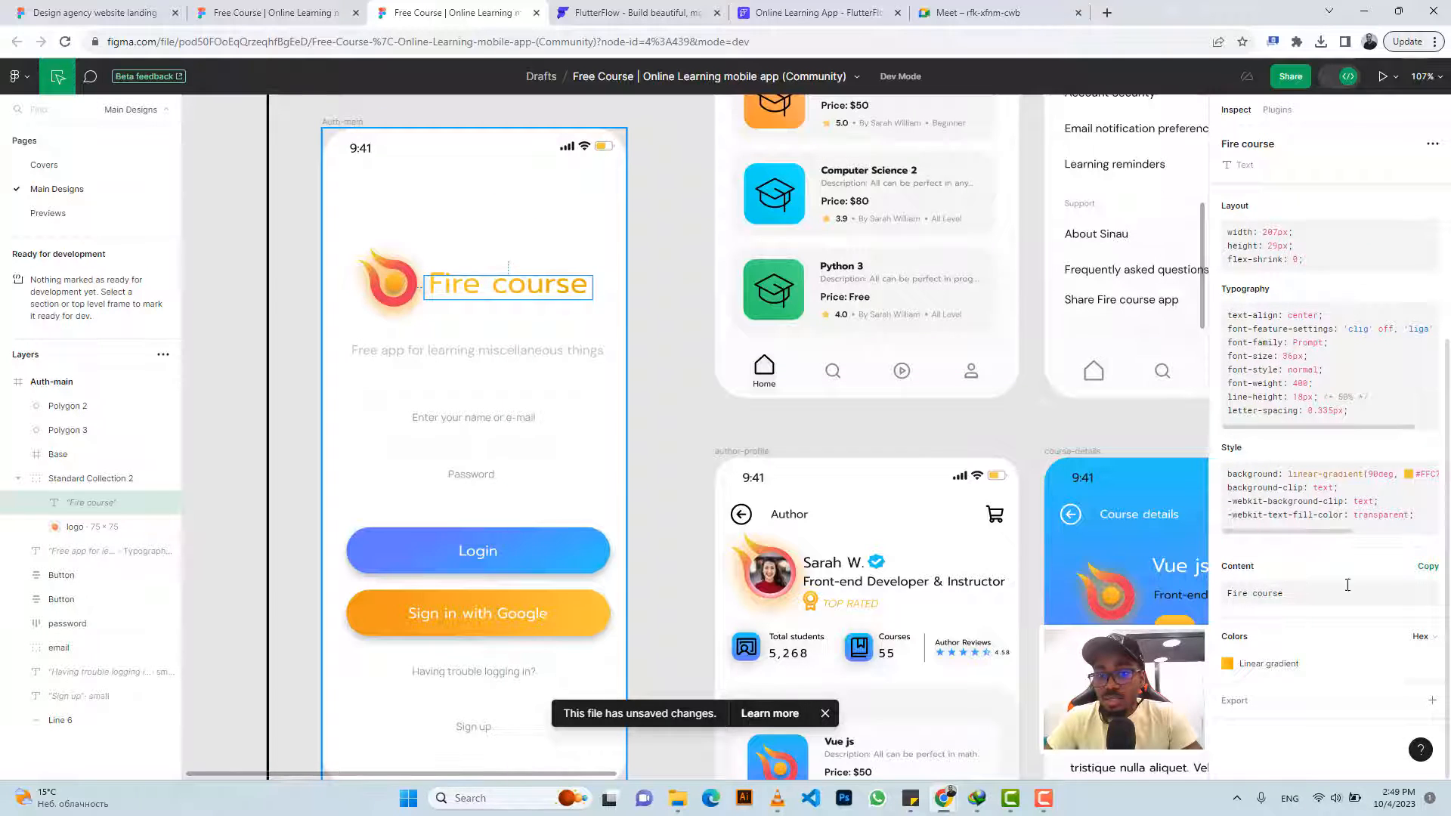
left_click(1427, 569)
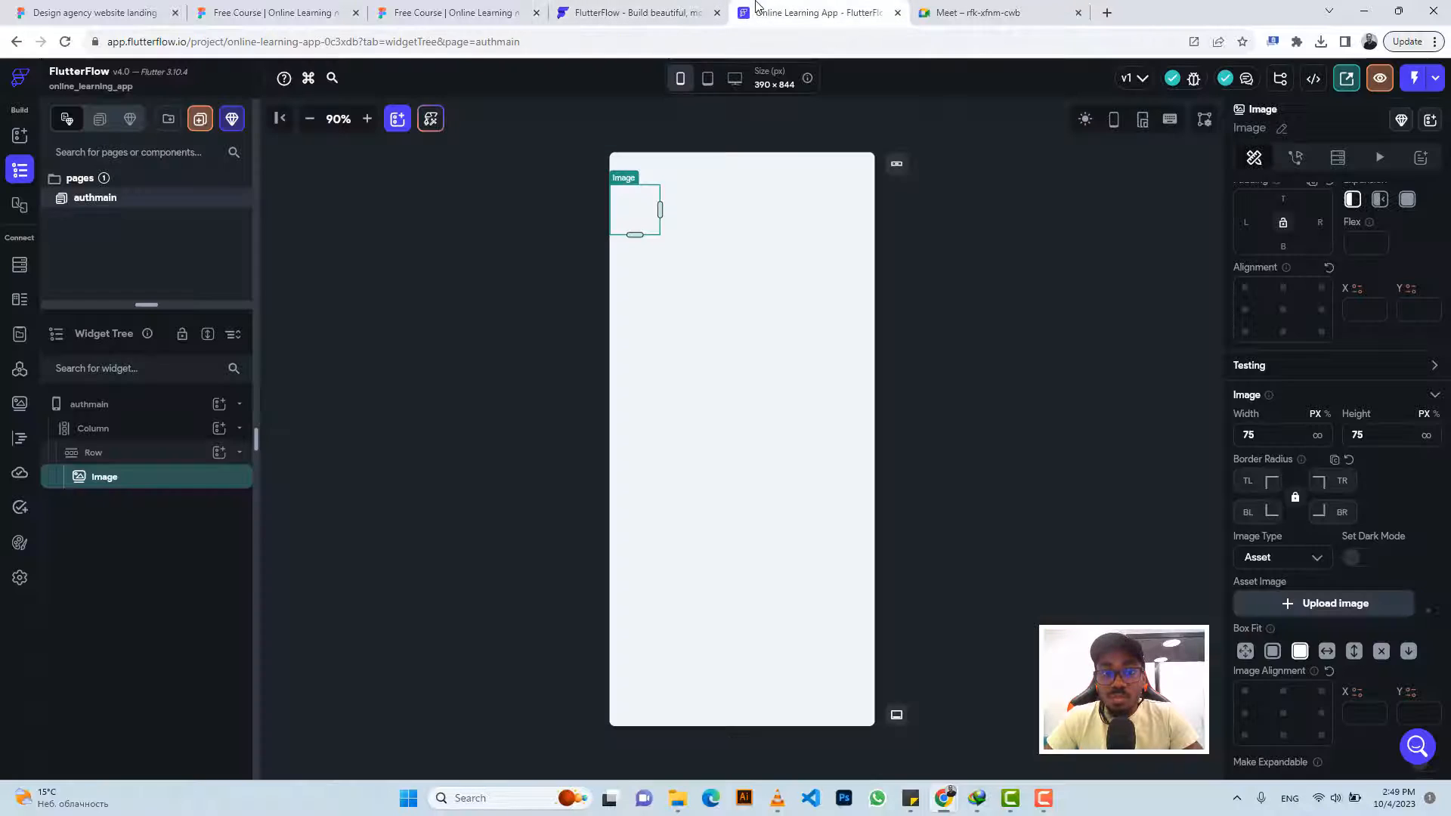
Switch back to FlutterFlow and add a Text beside the logo in the Row, with the copied content "Fire course"
left_click(758, 9)
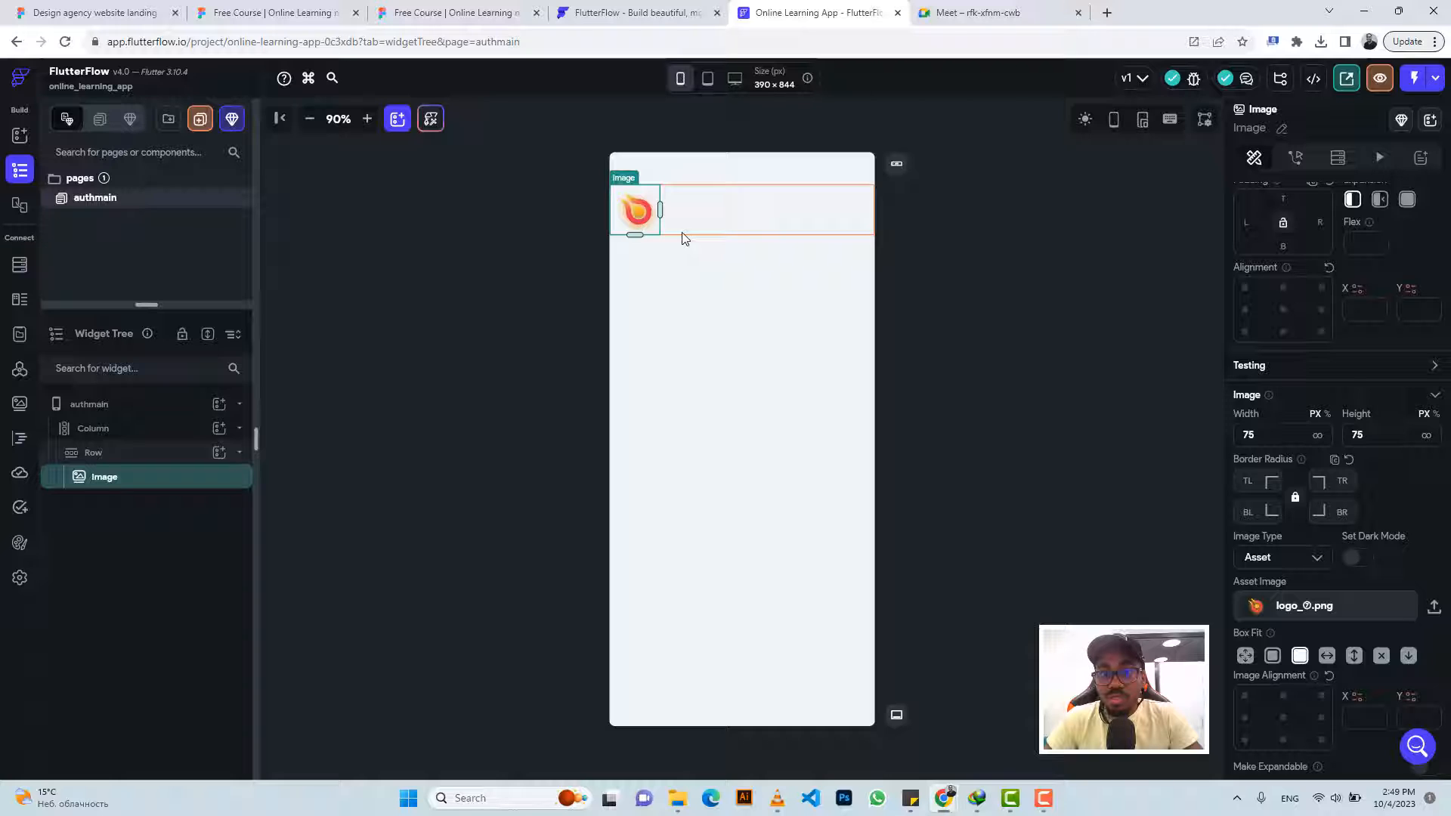
left_click(752, 217)
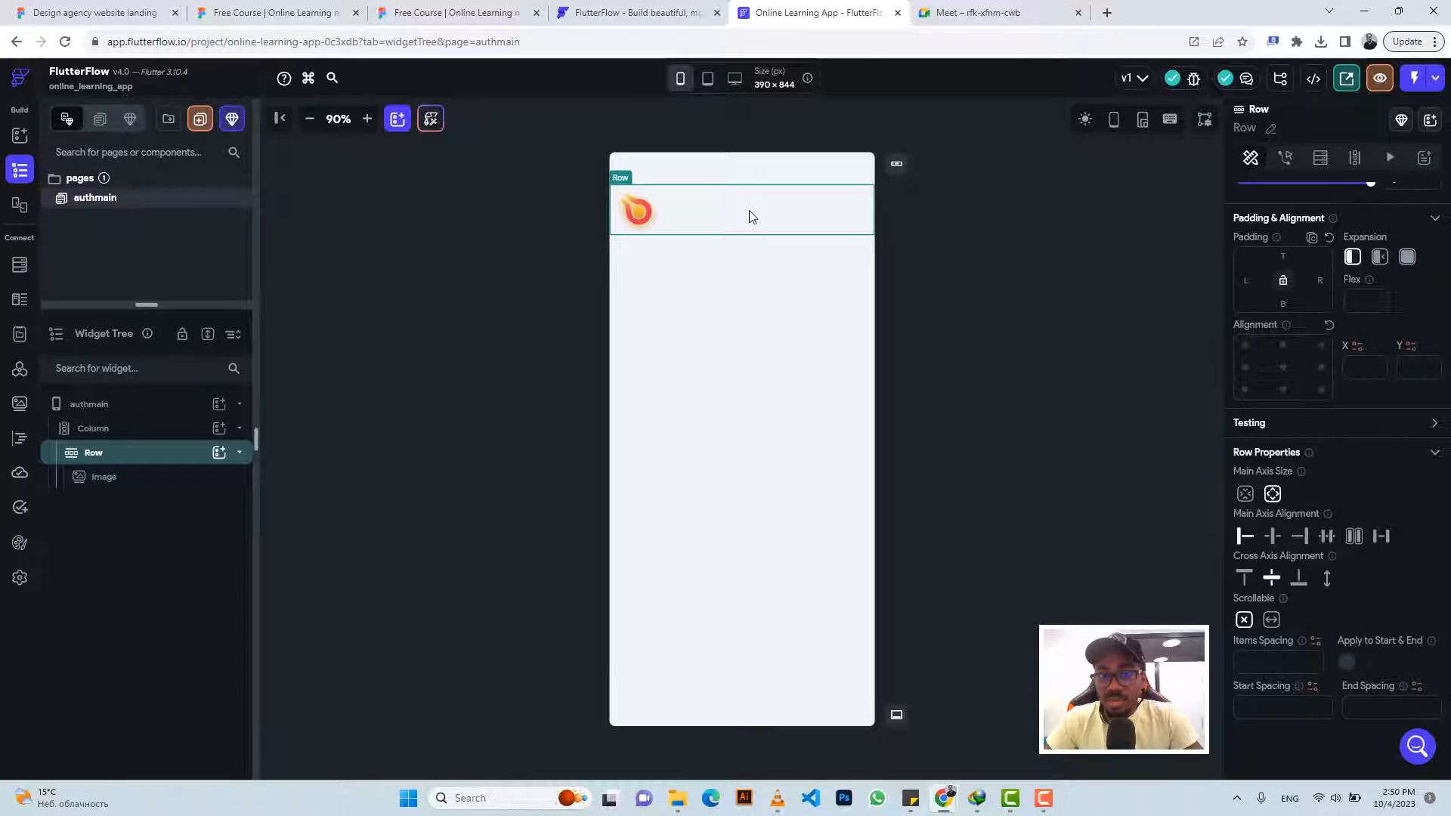
left_click(218, 453)
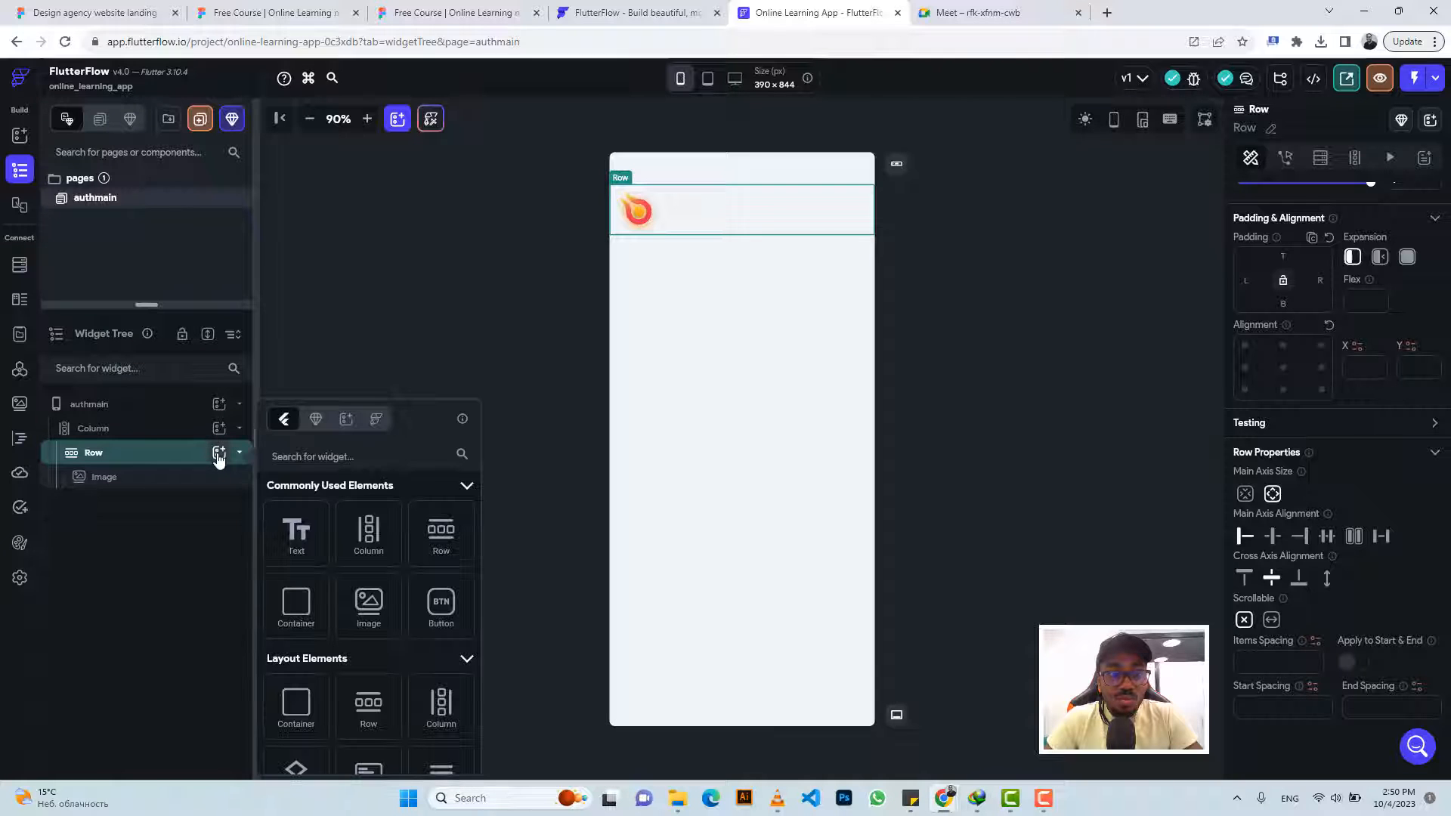
left_click(295, 533)
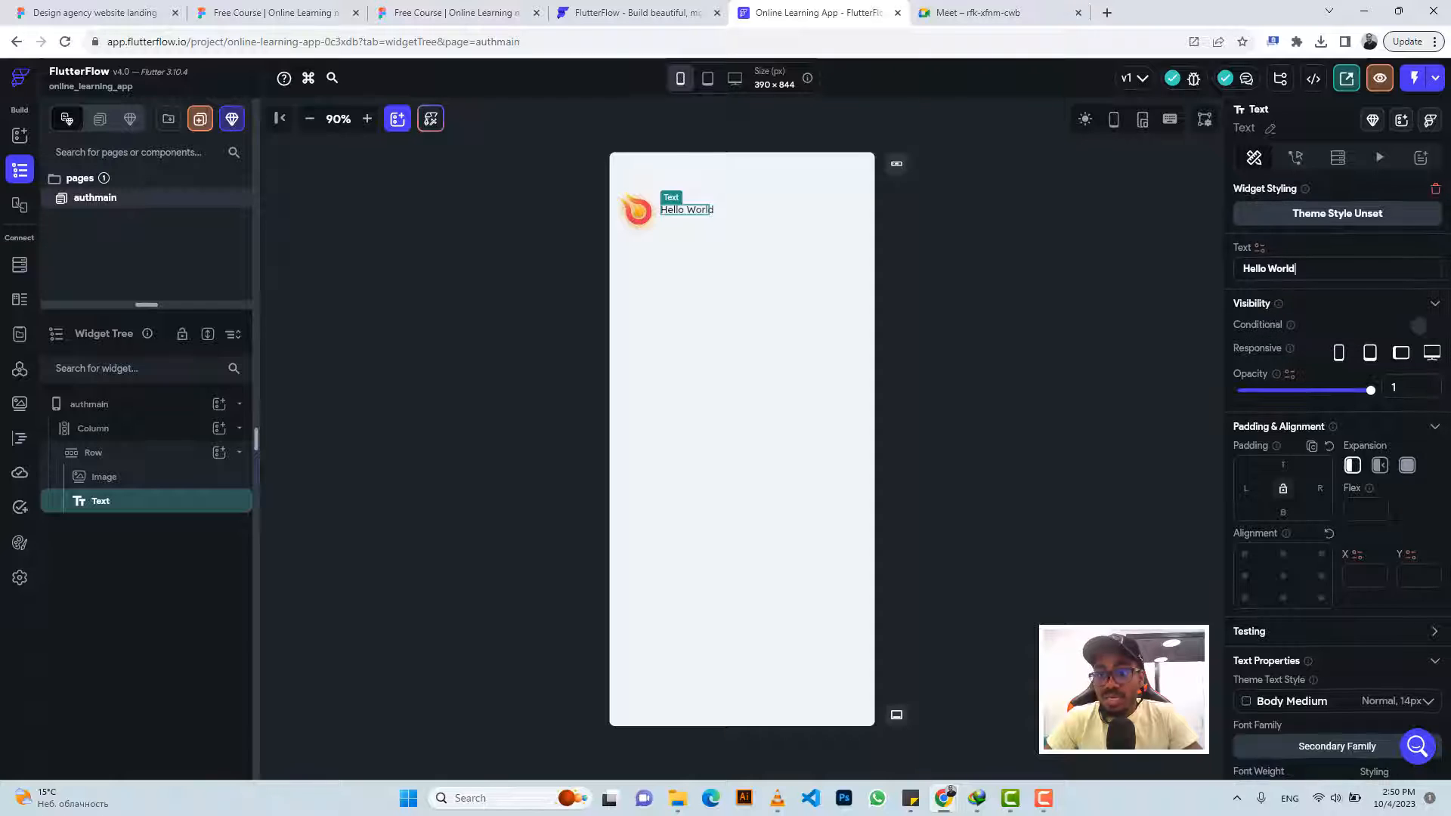
key("ctrl+a")
key("ctrl+v")
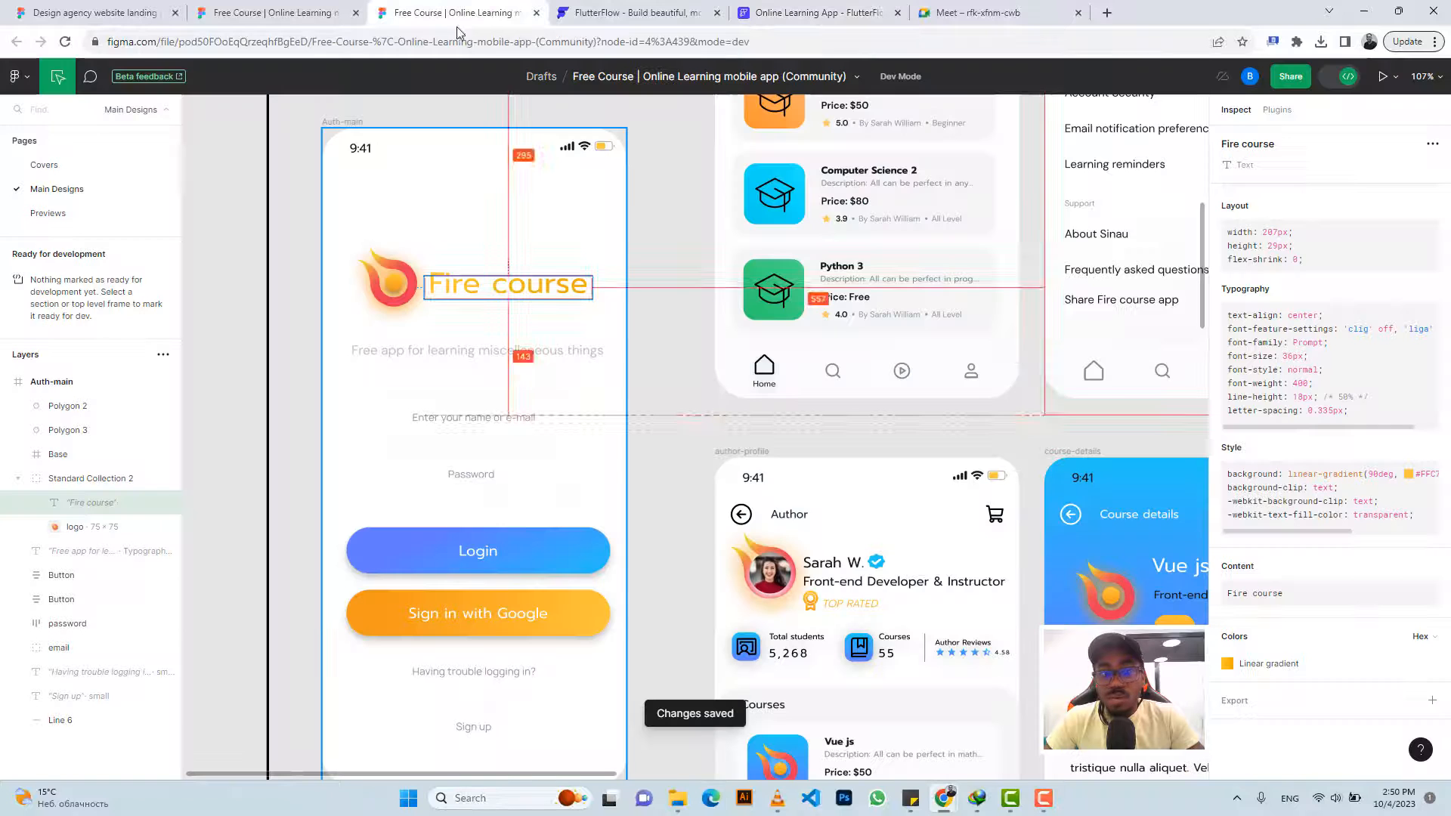
Check the title's typography in the Figma design and set the Fire course text's font size to 36 in FlutterFlow
left_click(454, 12)
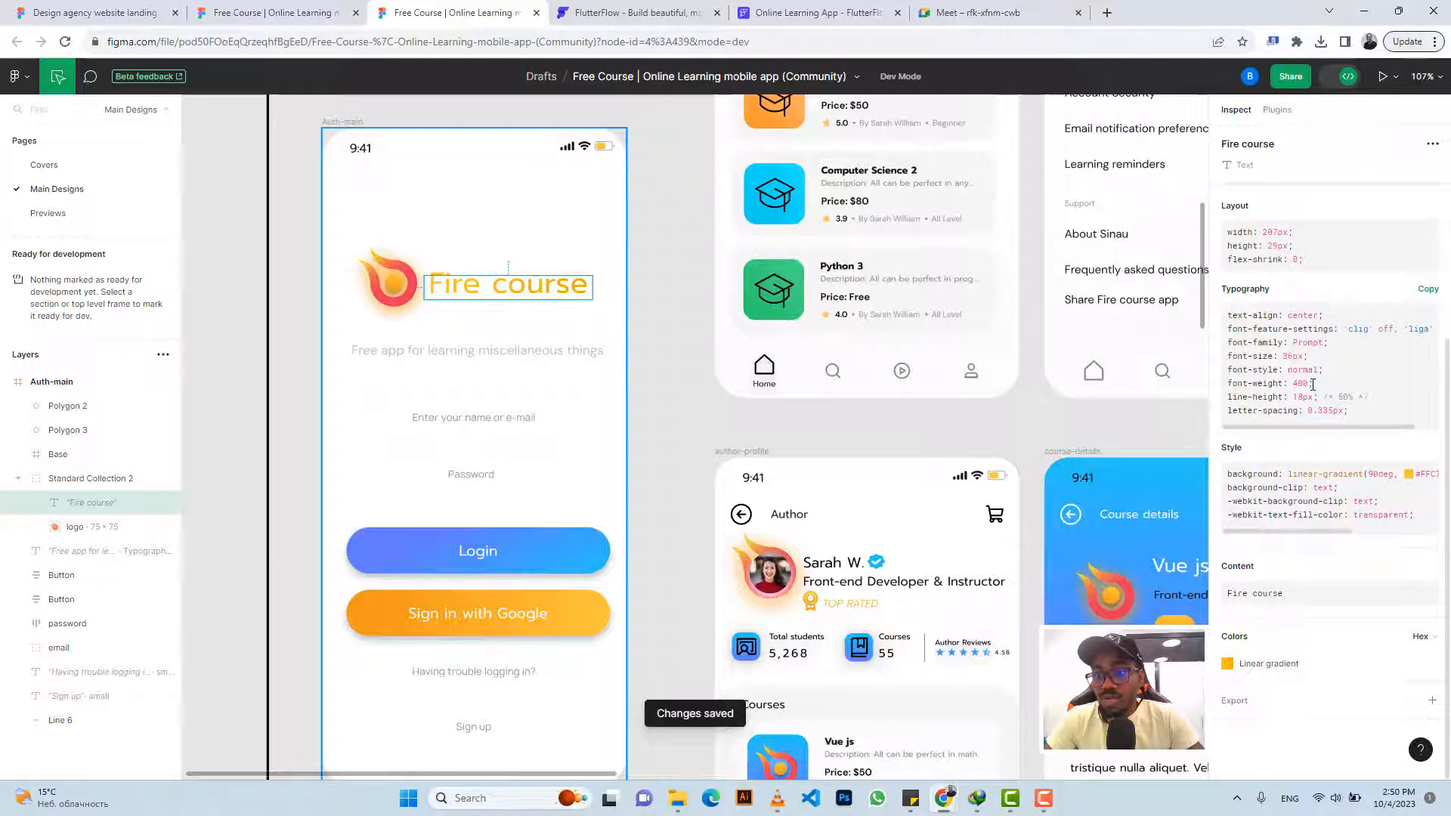
left_click(791, 12)
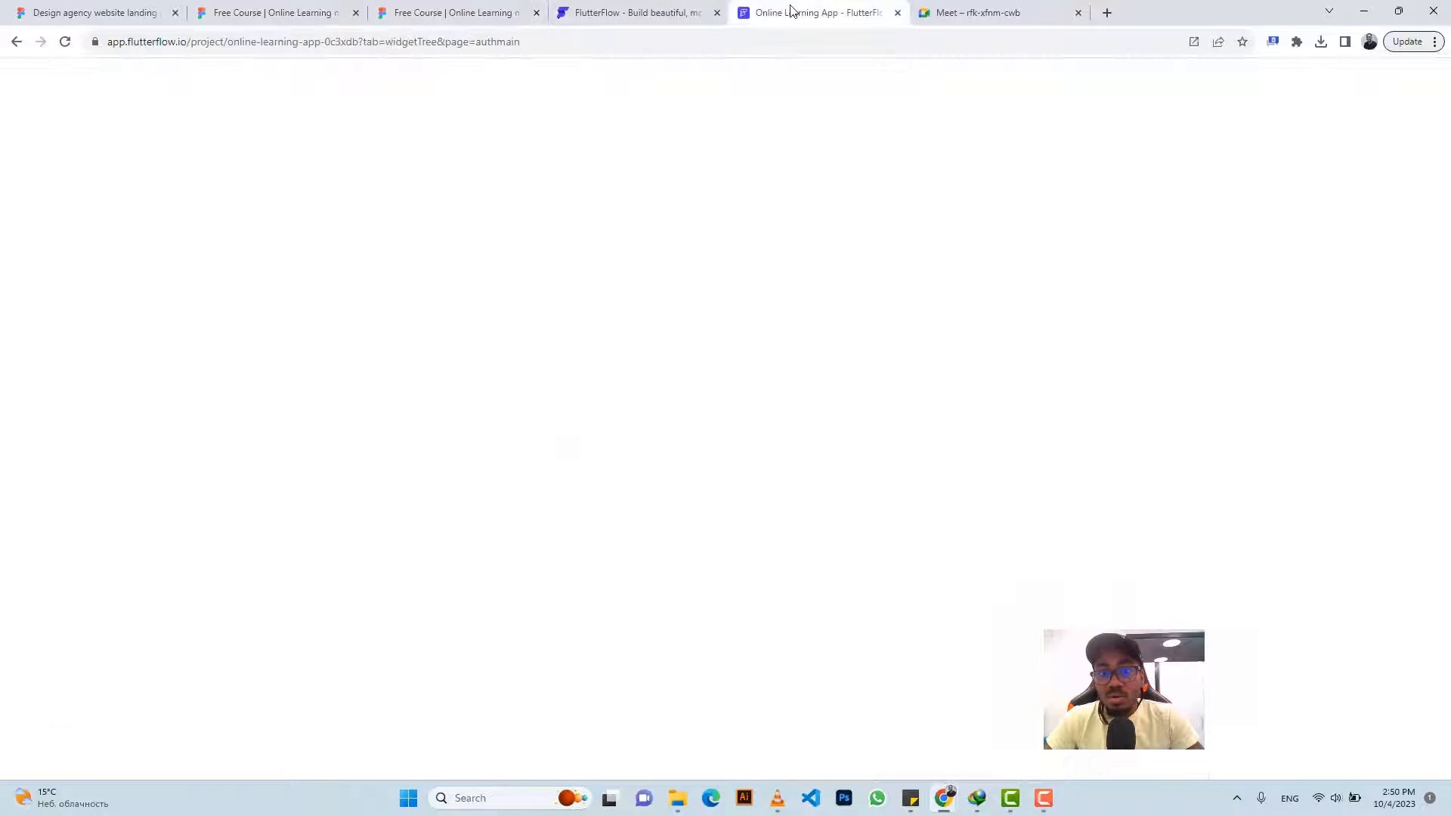
scroll(1327, 545, "down", 4)
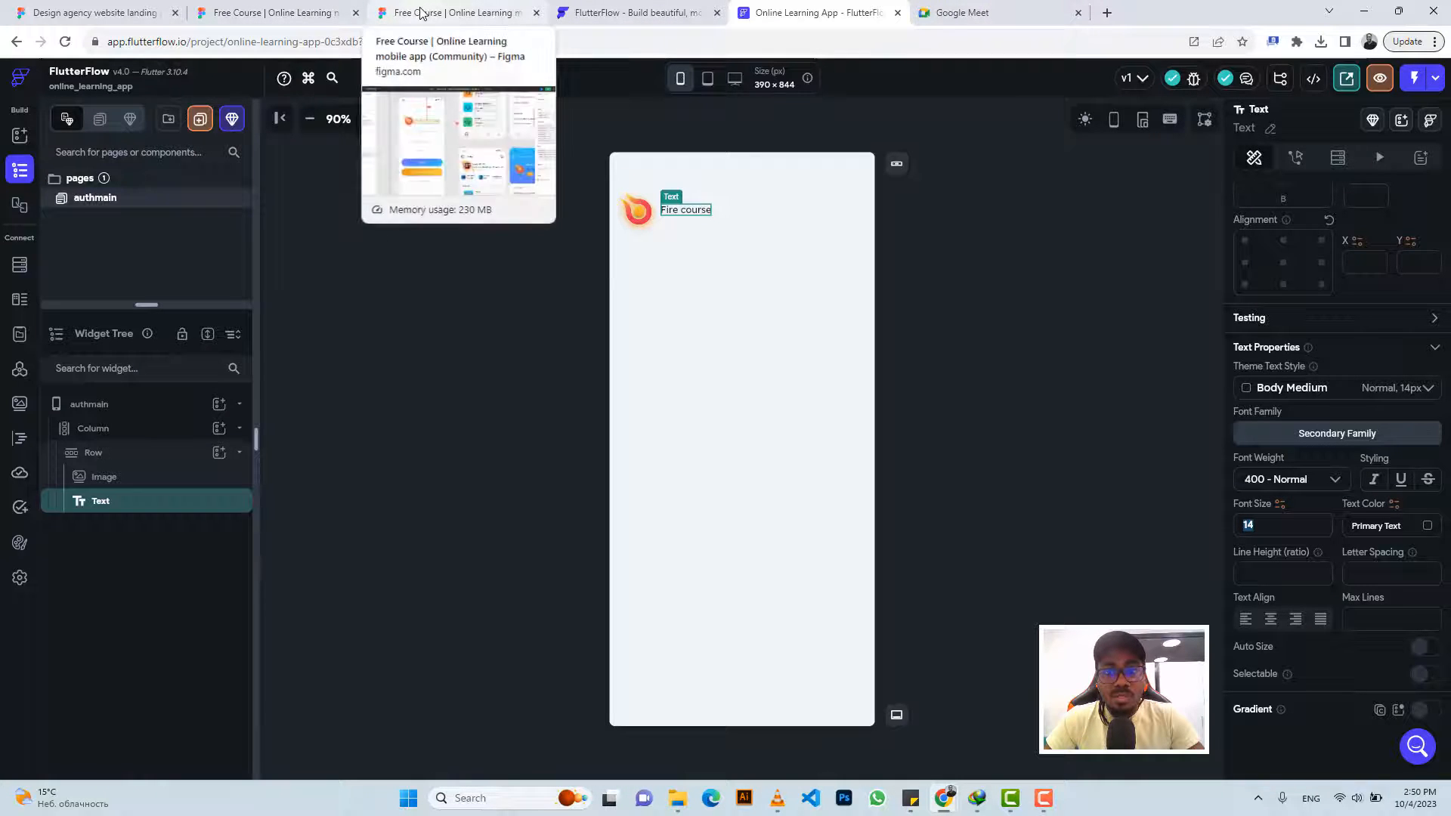
left_click(421, 13)
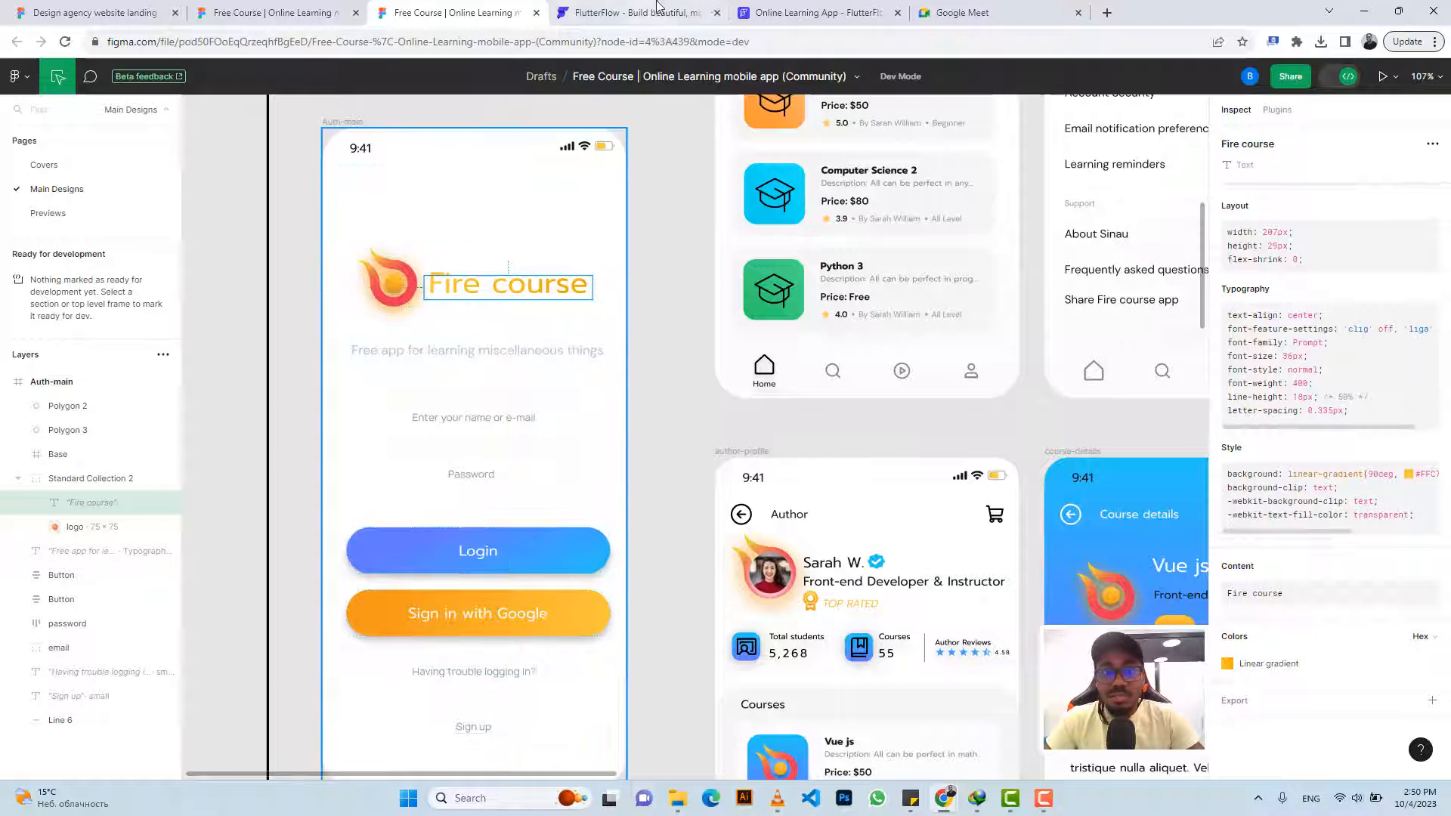
left_click(823, 14)
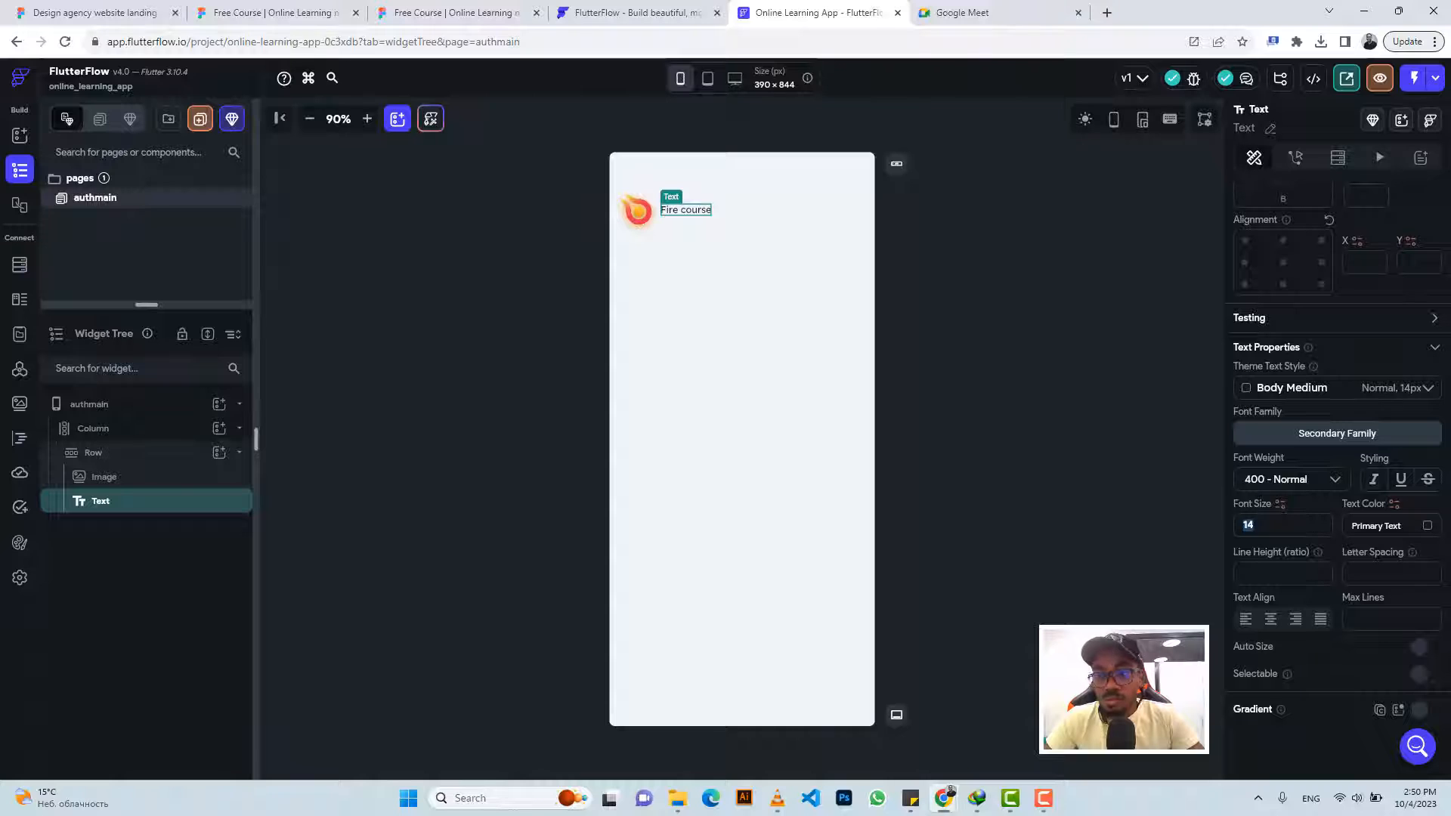
type("36")
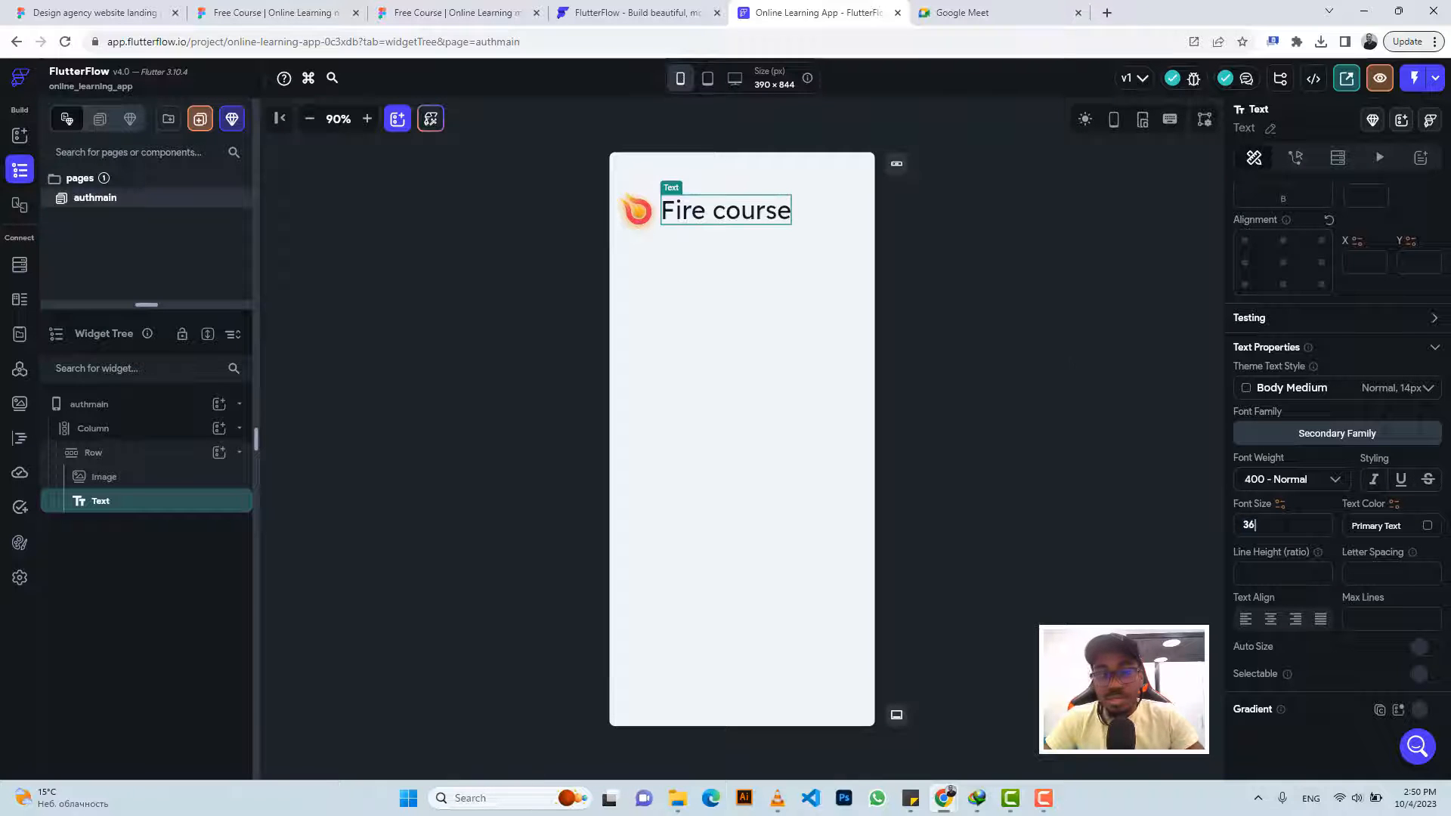
Switch to the Figma design and look up the linear gradient colours of the Fire course title
left_click(405, 13)
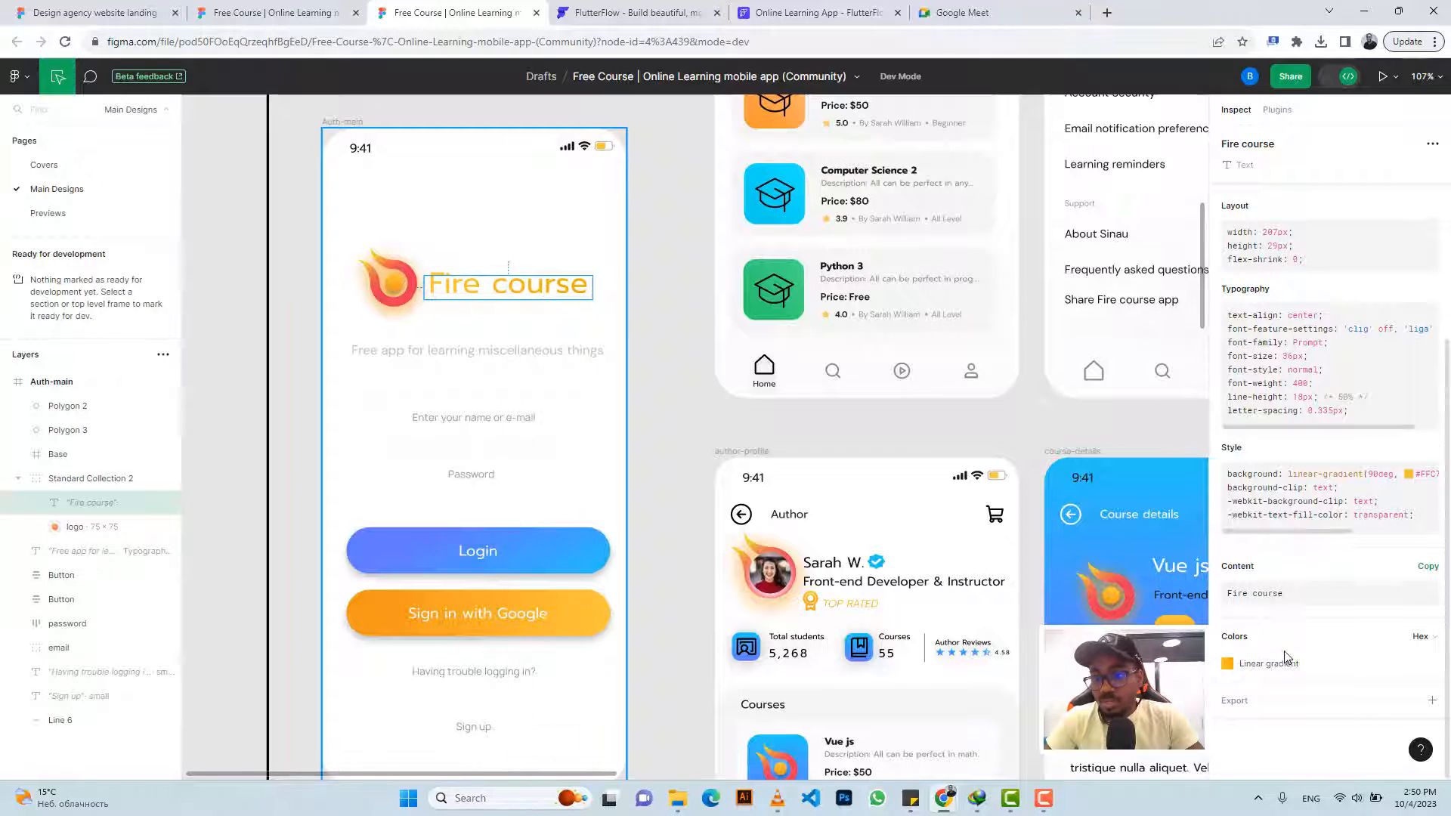
mouse_move(1270, 665)
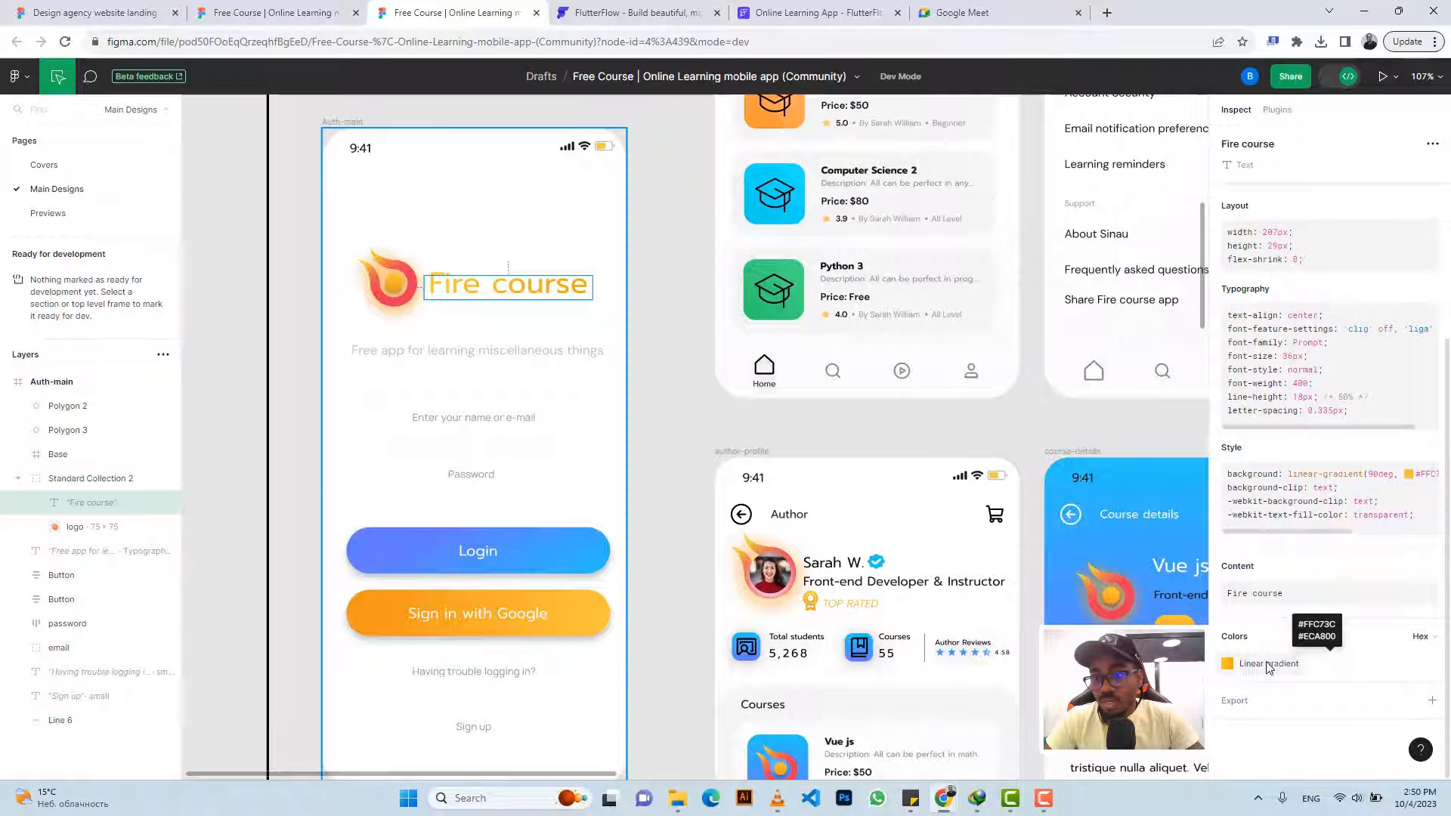
left_click(1270, 665)
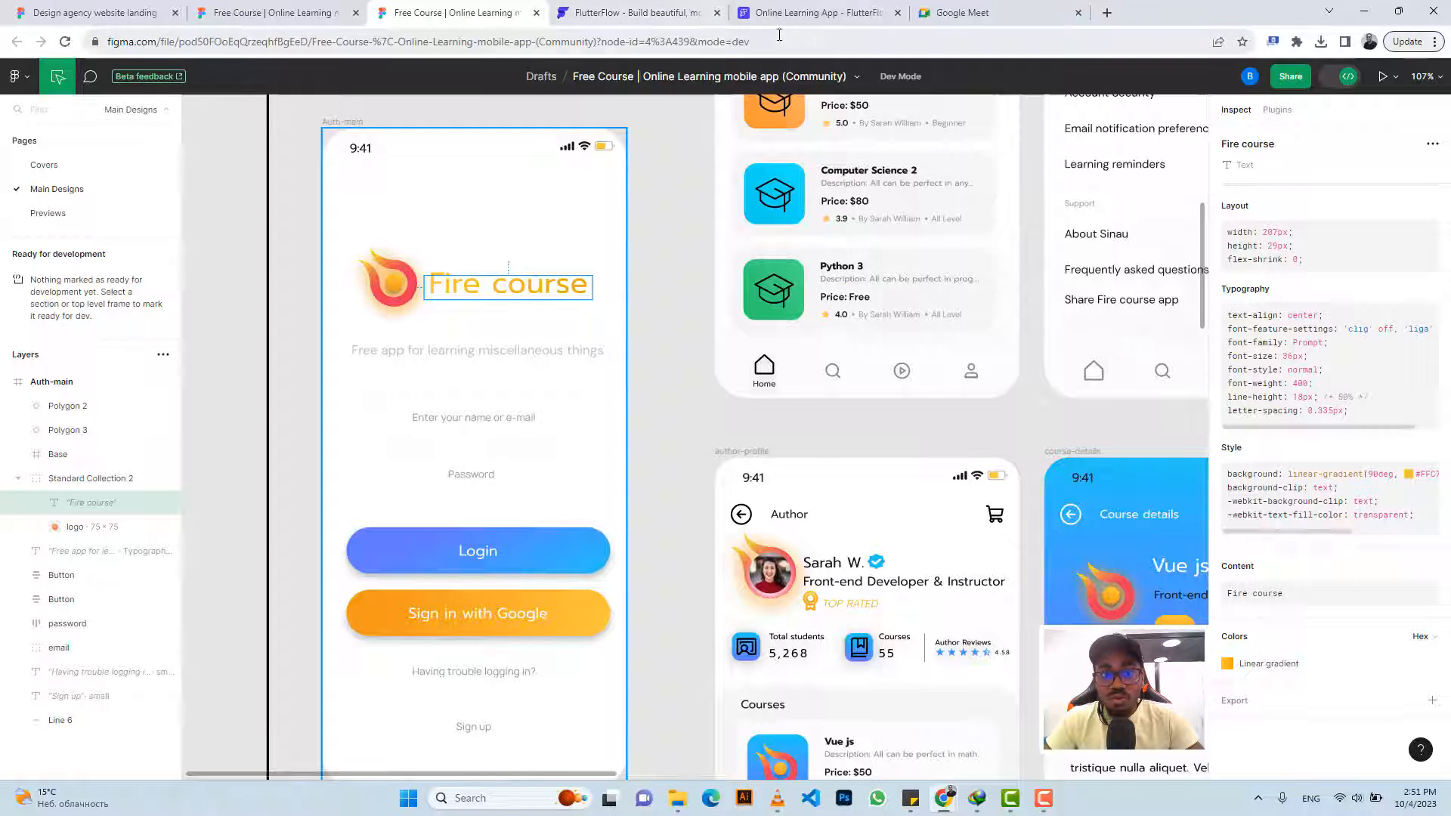
Switch to FlutterFlow and apply a linear gradient to the Fire course text, with colour 1 #FFC73C and colour 2 #ECA800
left_click(818, 14)
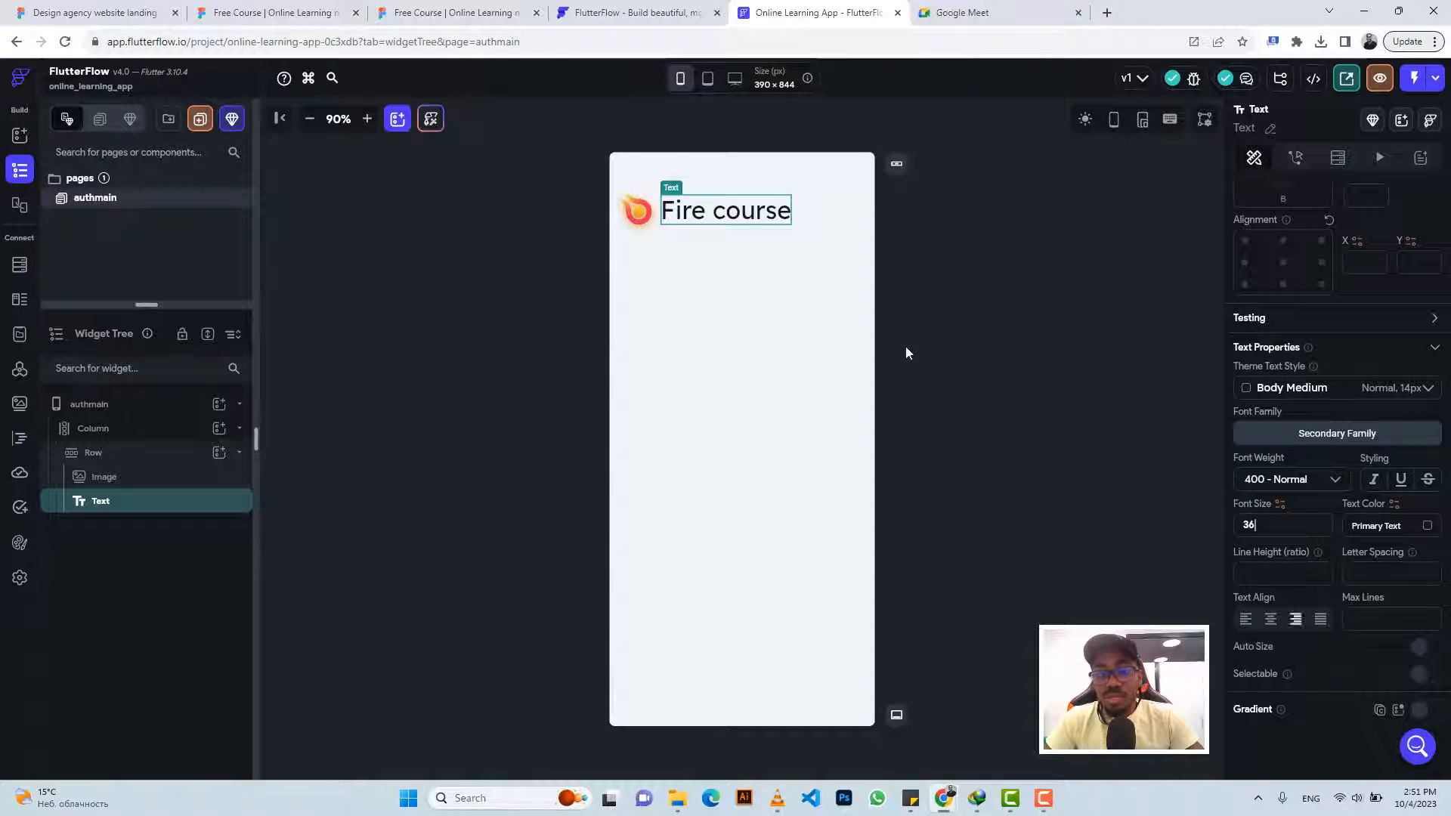
left_click(1421, 712)
scroll(1368, 650, "down", 3)
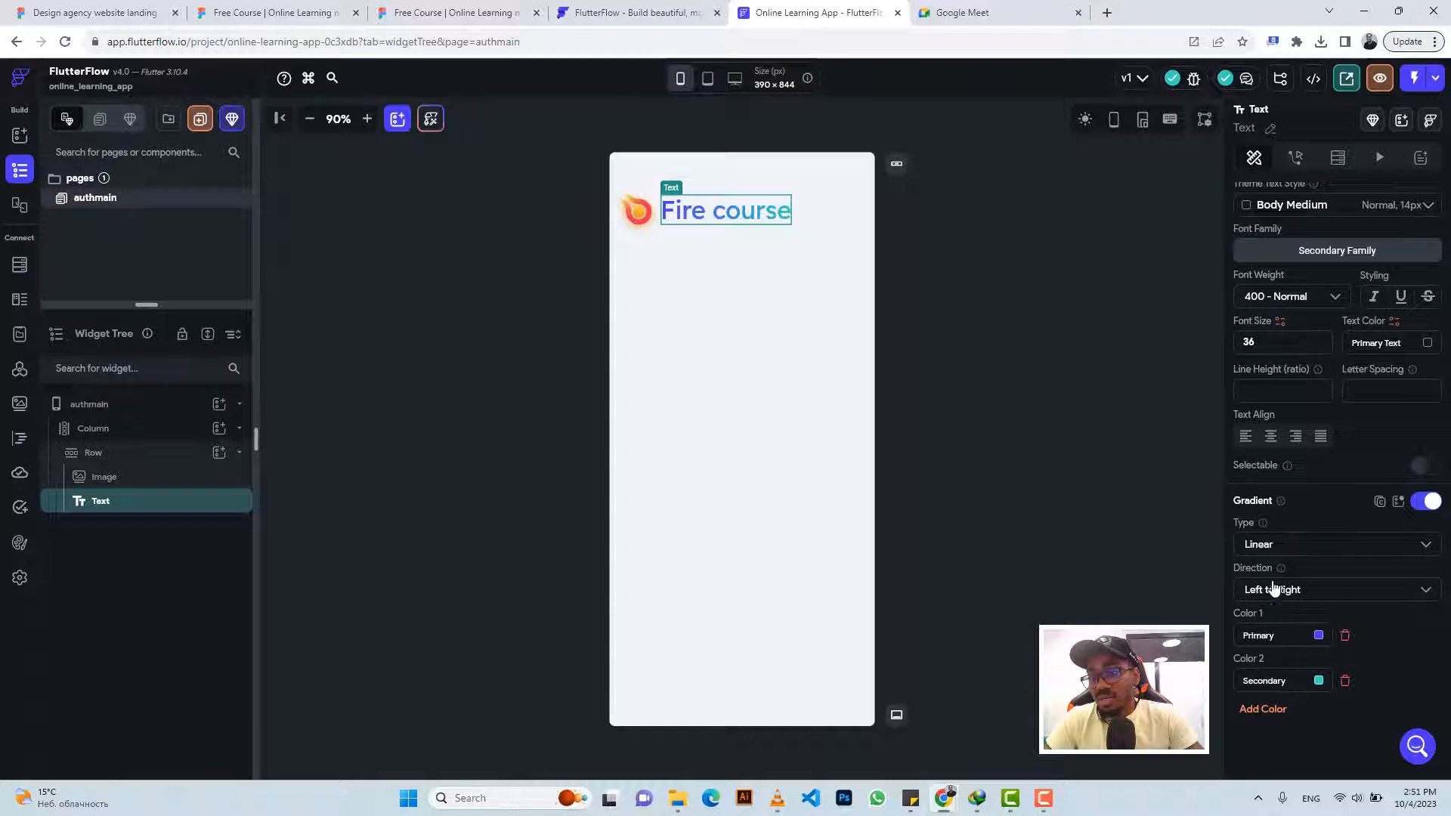
left_click(1276, 635)
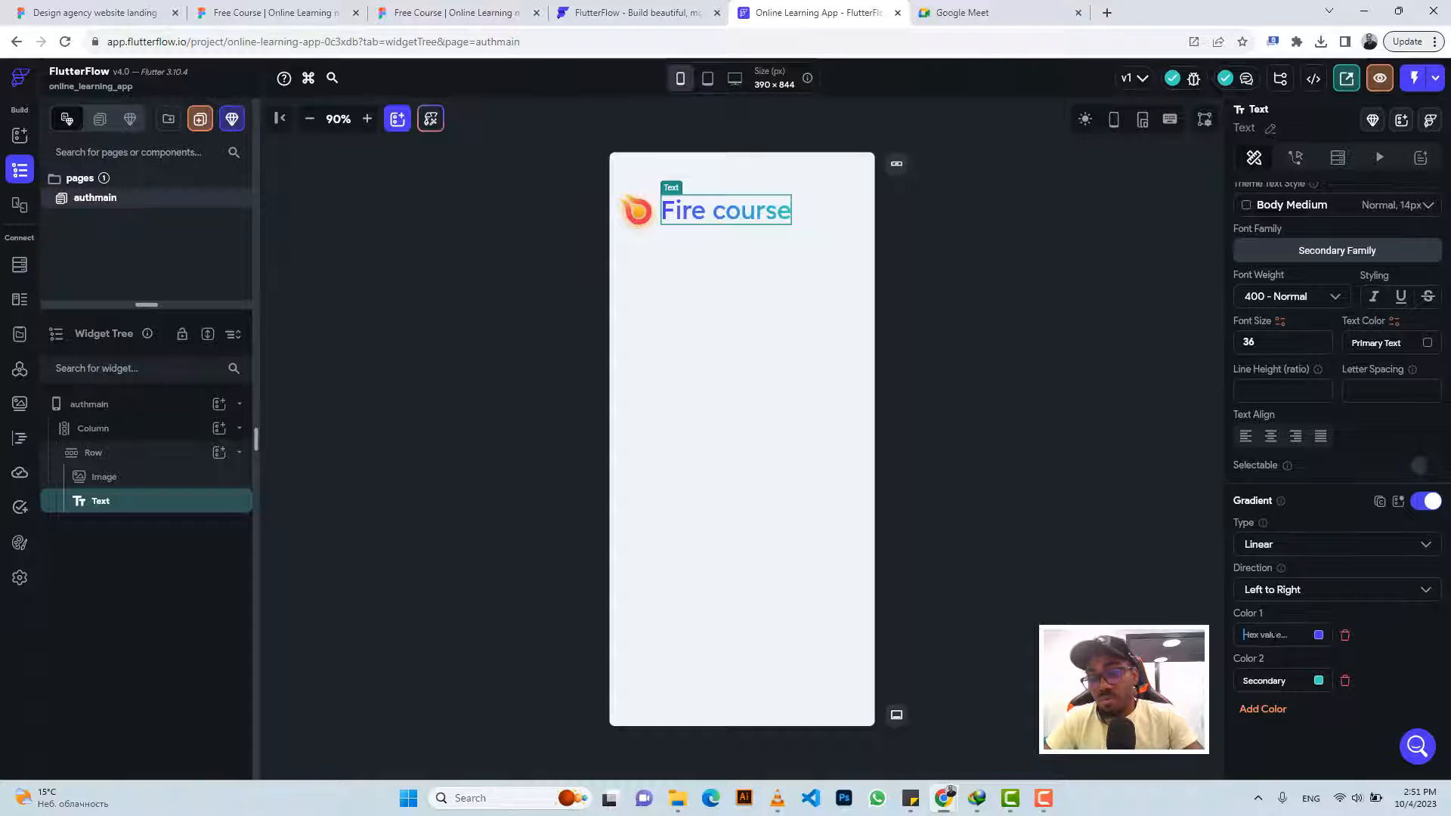
key("ctrl+v")
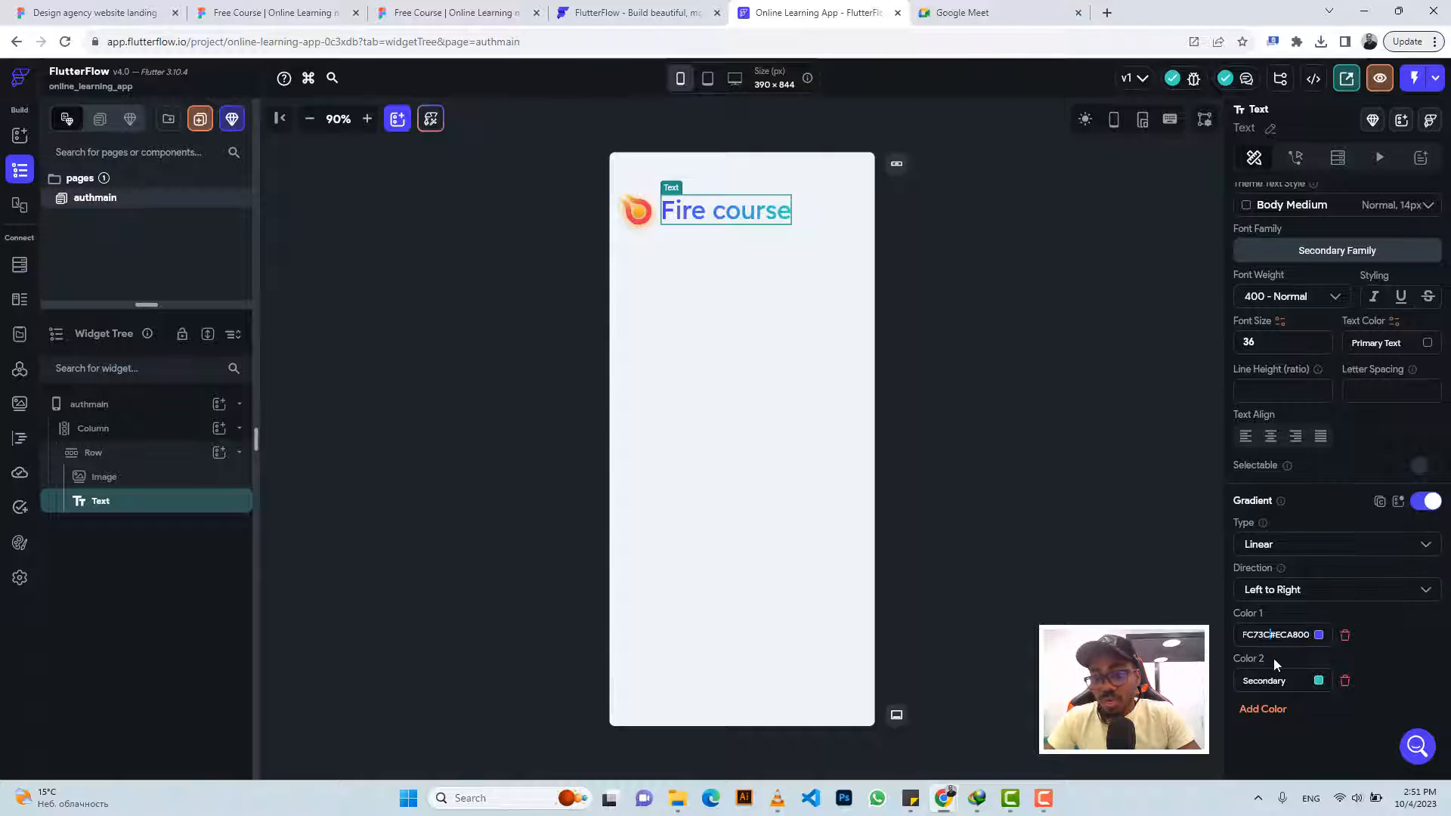
key("shift+End")
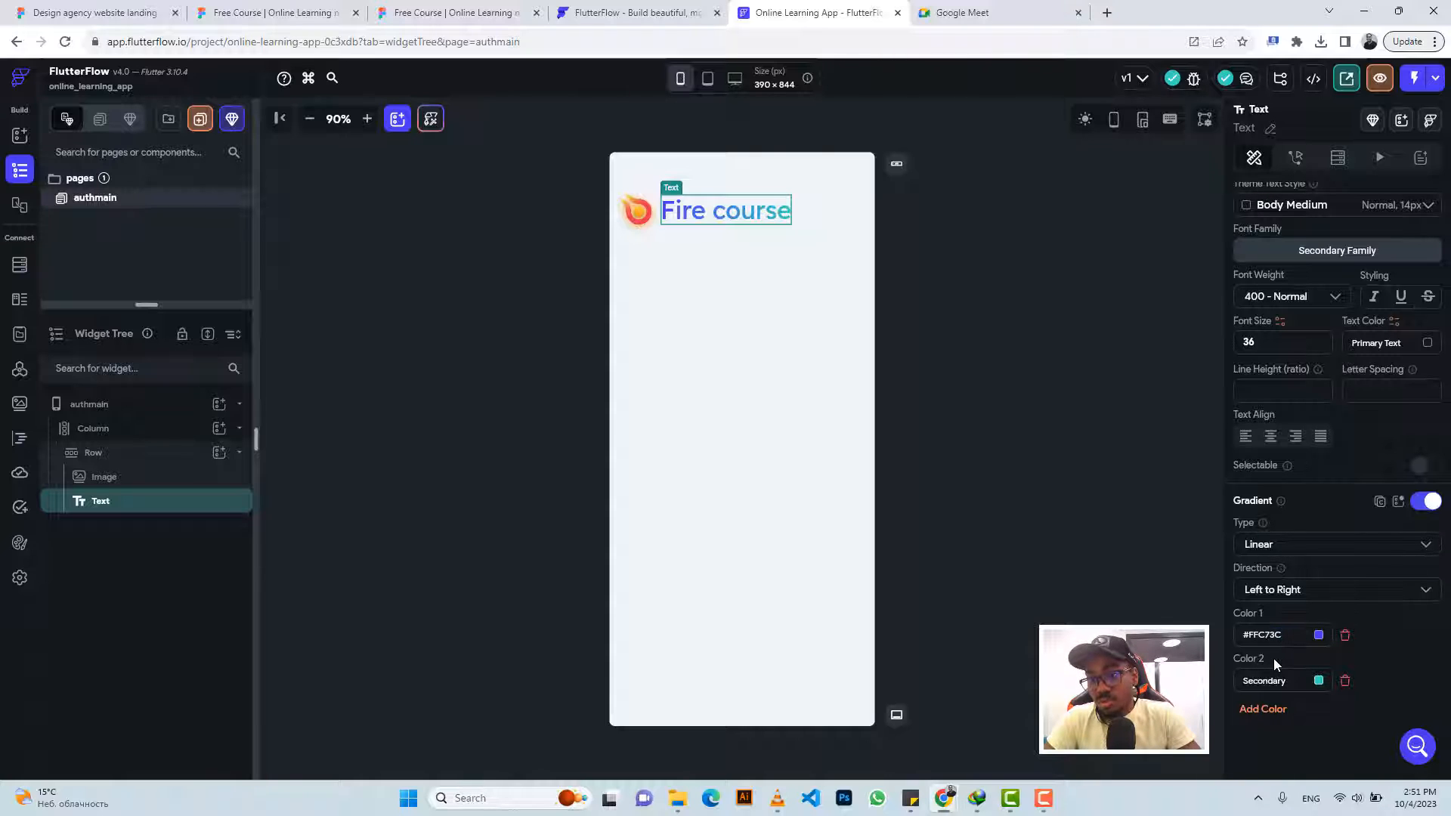
key("Return")
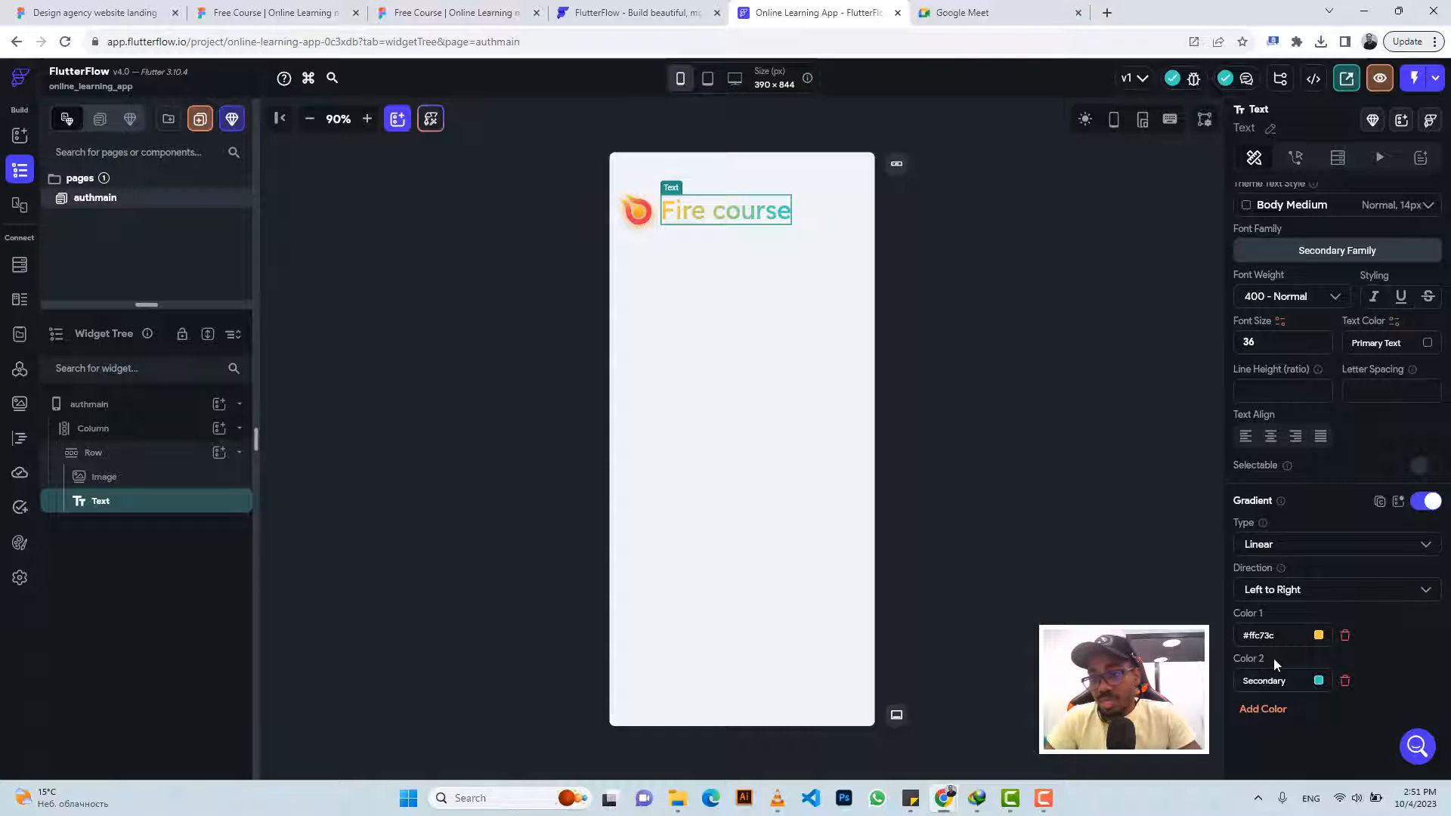
left_click(1266, 681)
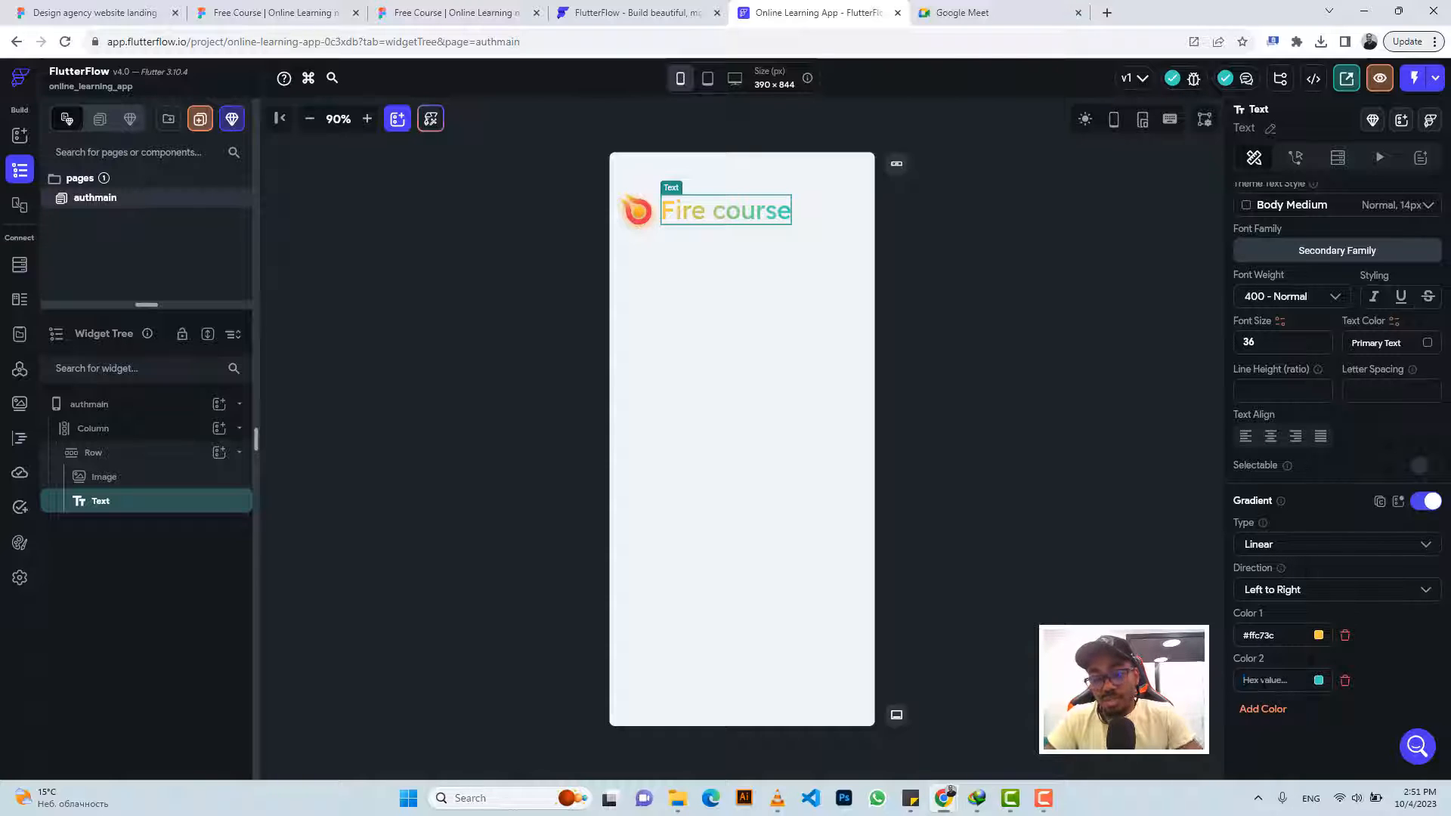
key("ctrl+v")
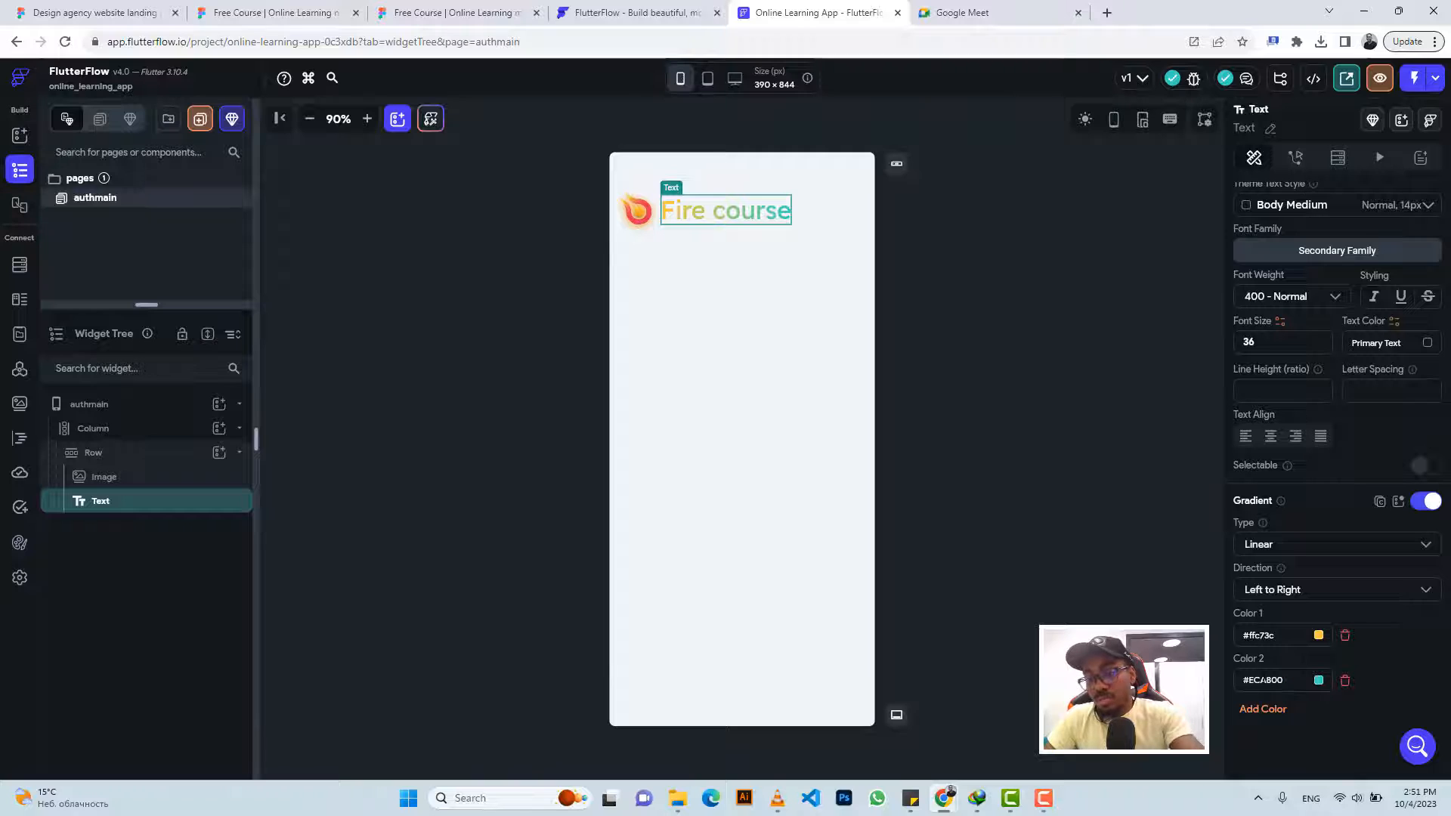
key("Return")
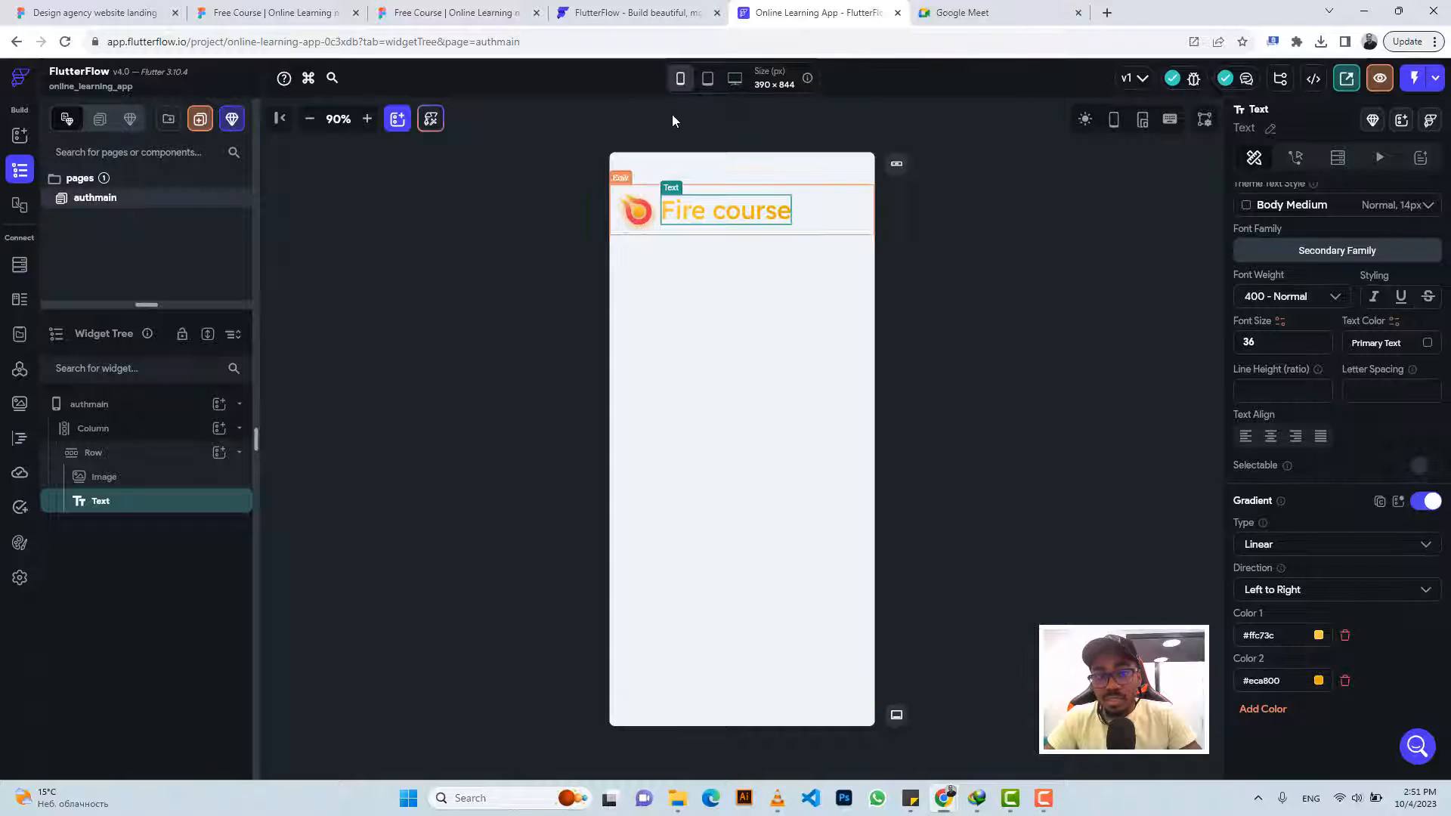
Check the gap between logo and title in the Figma design and set the Fire course text's left padding to 9 in FlutterFlow
left_click(393, 12)
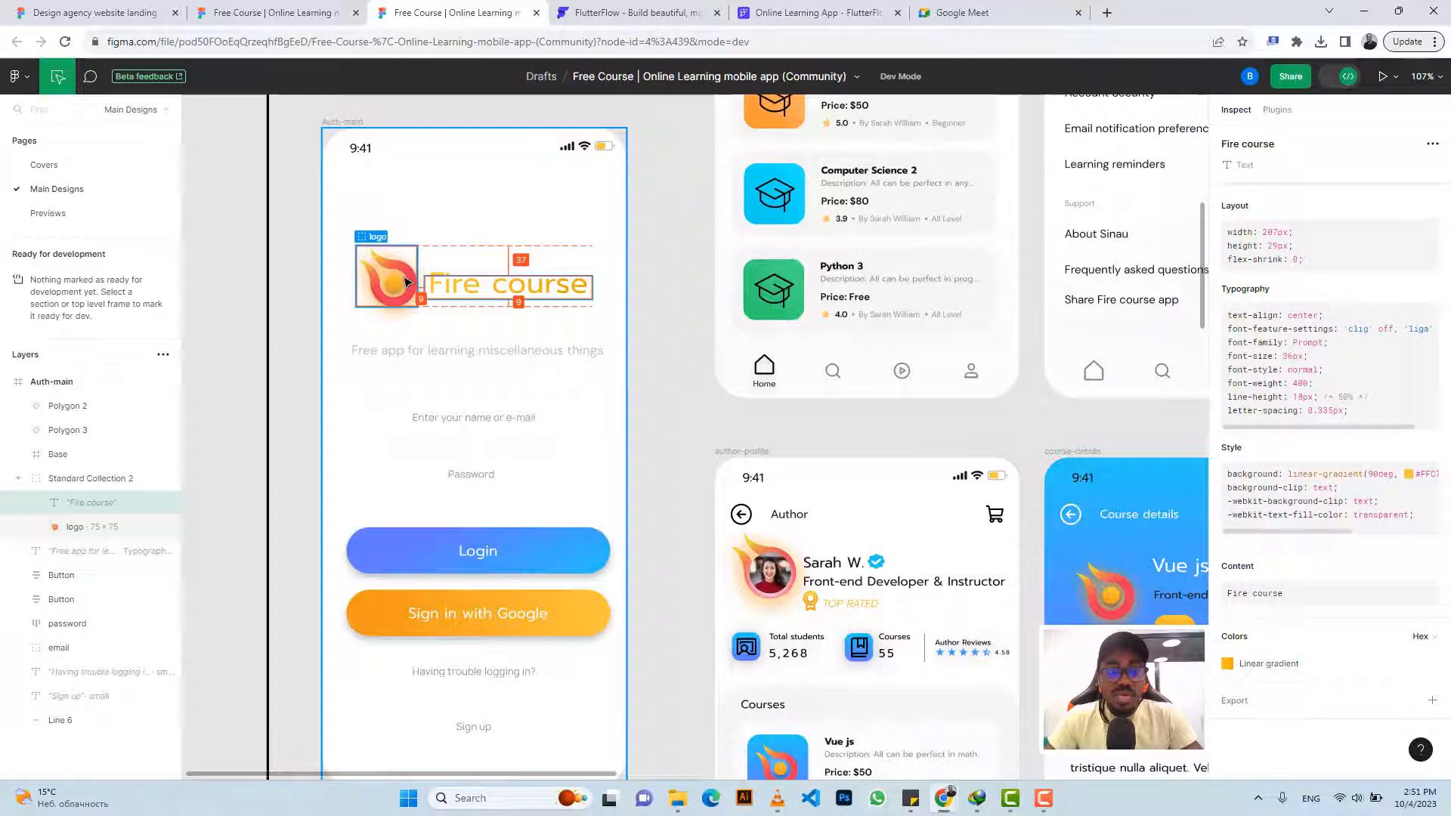
left_click(813, 13)
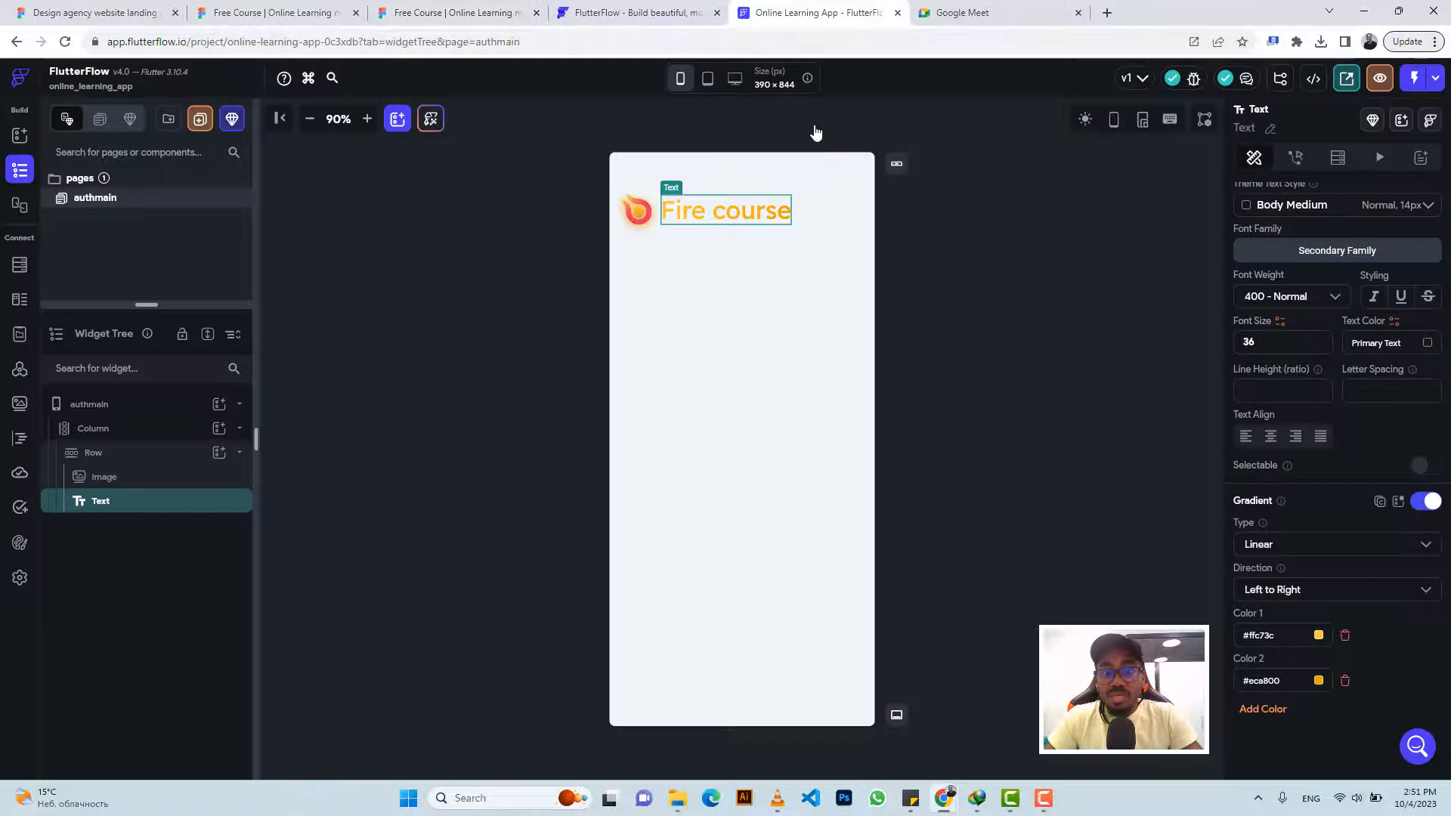
scroll(1279, 366, "up", 6)
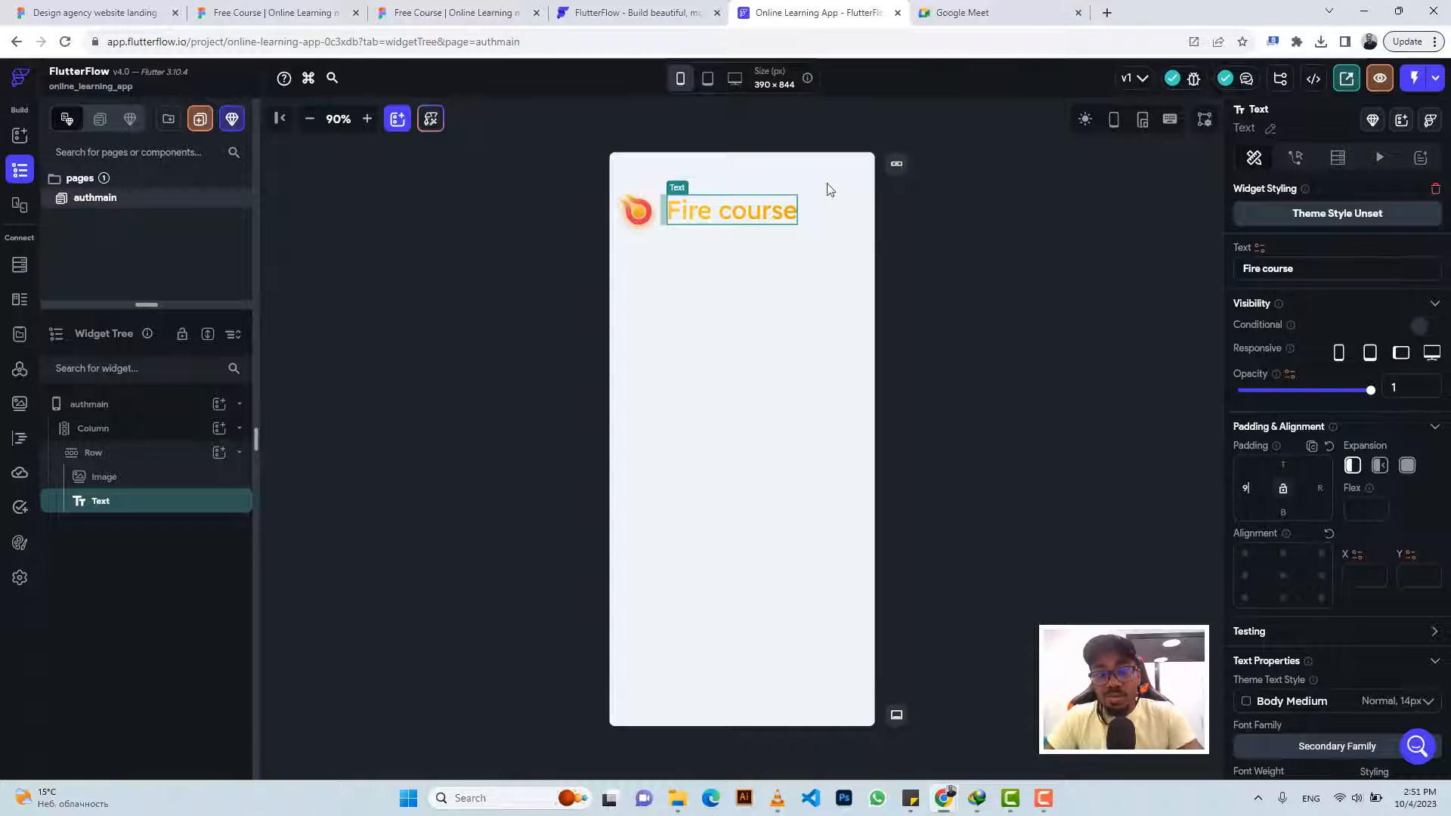
Switch to the Figma design and copy the text content of the tagline below the Fire course title
left_click(454, 13)
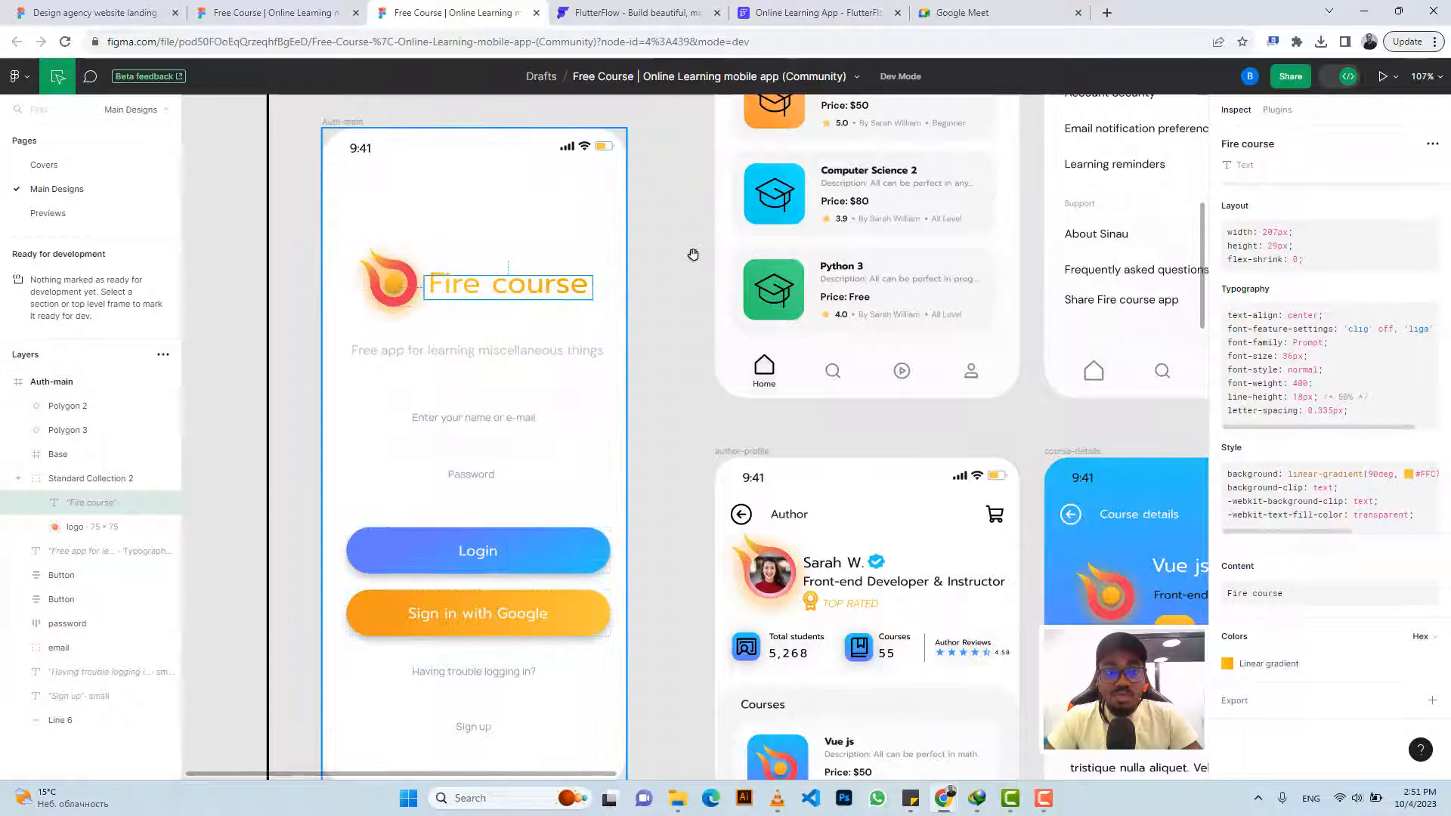
scroll(690, 249, "down", 2)
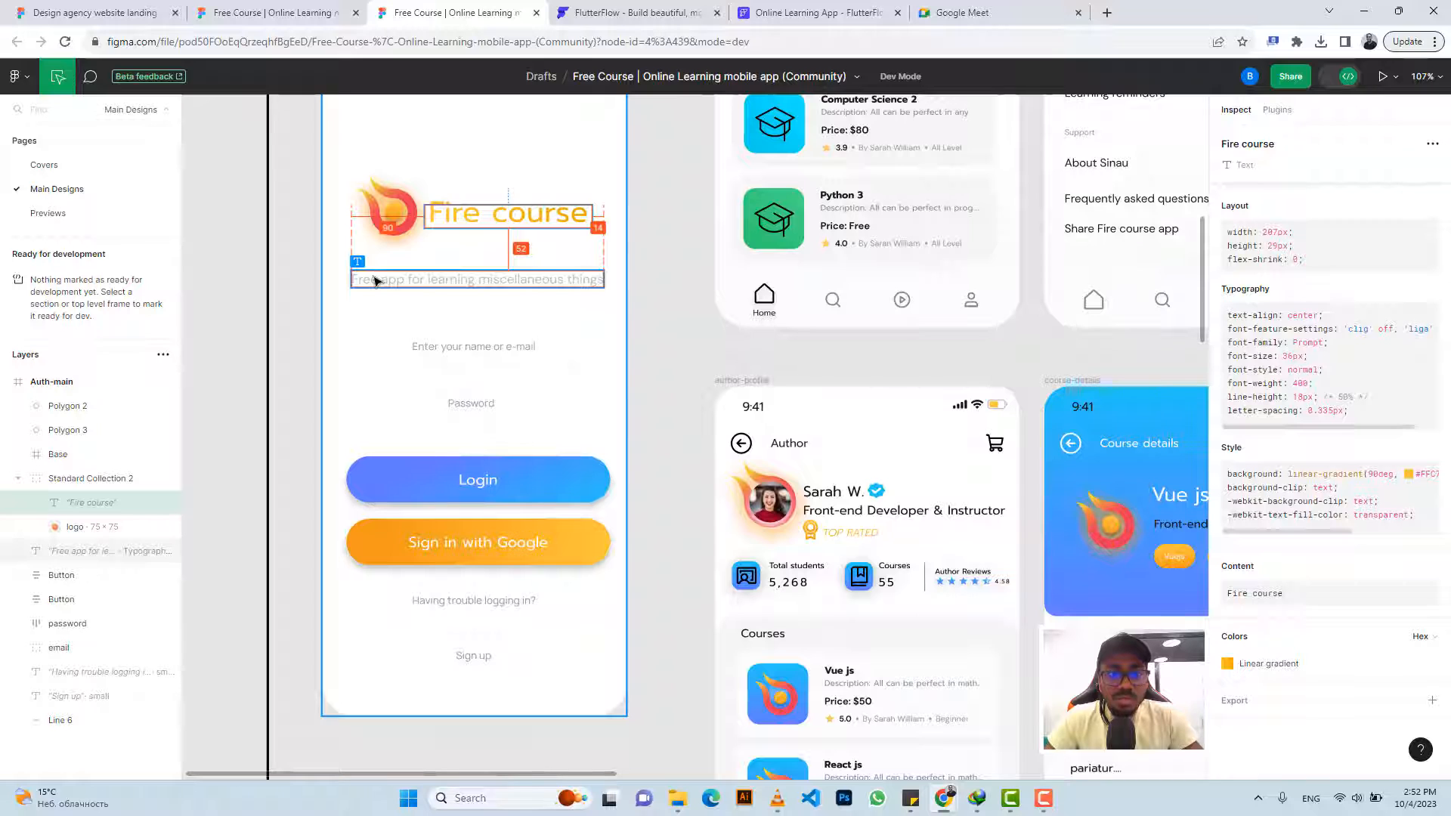
left_click(371, 287)
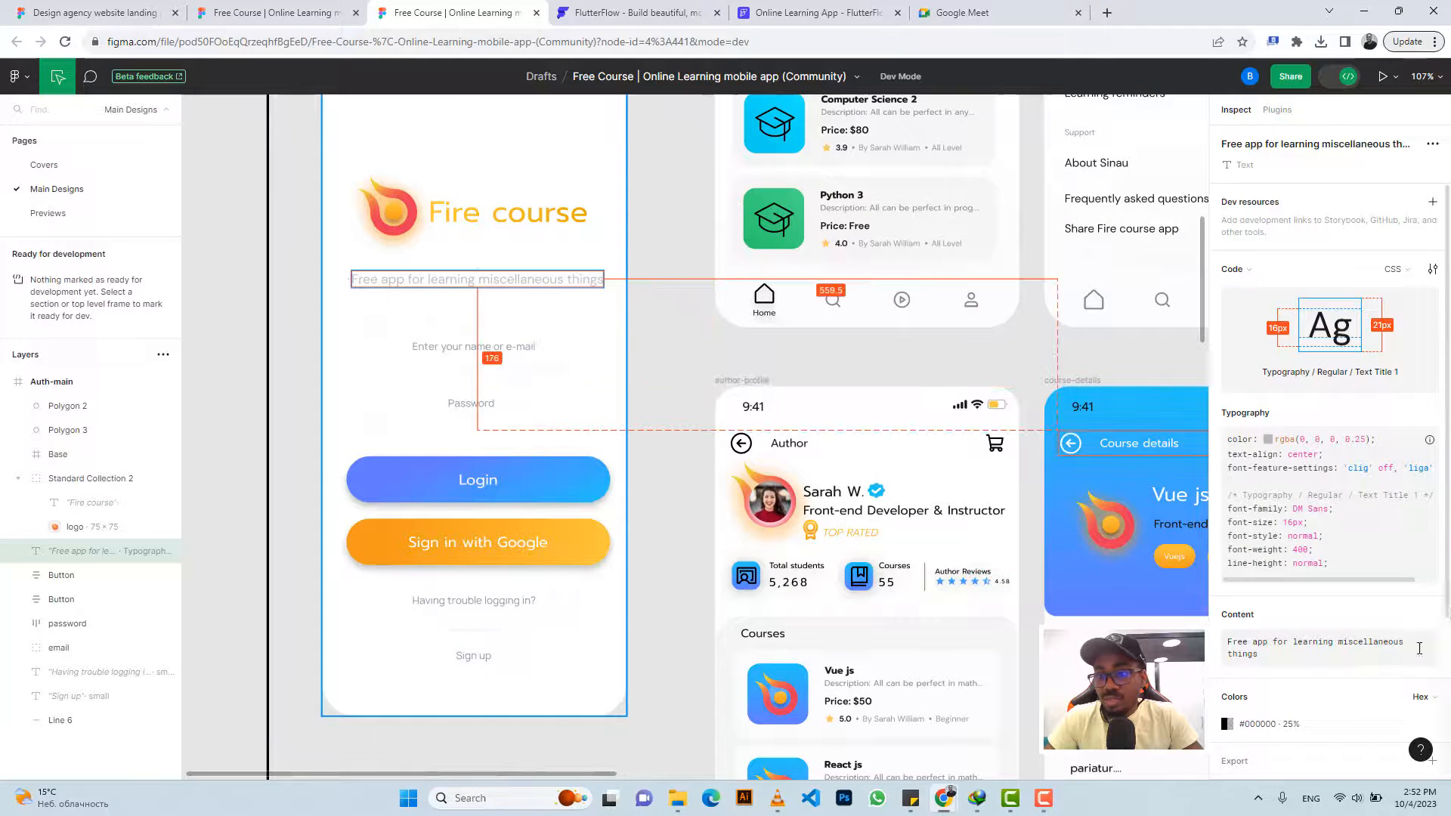
left_click(1426, 624)
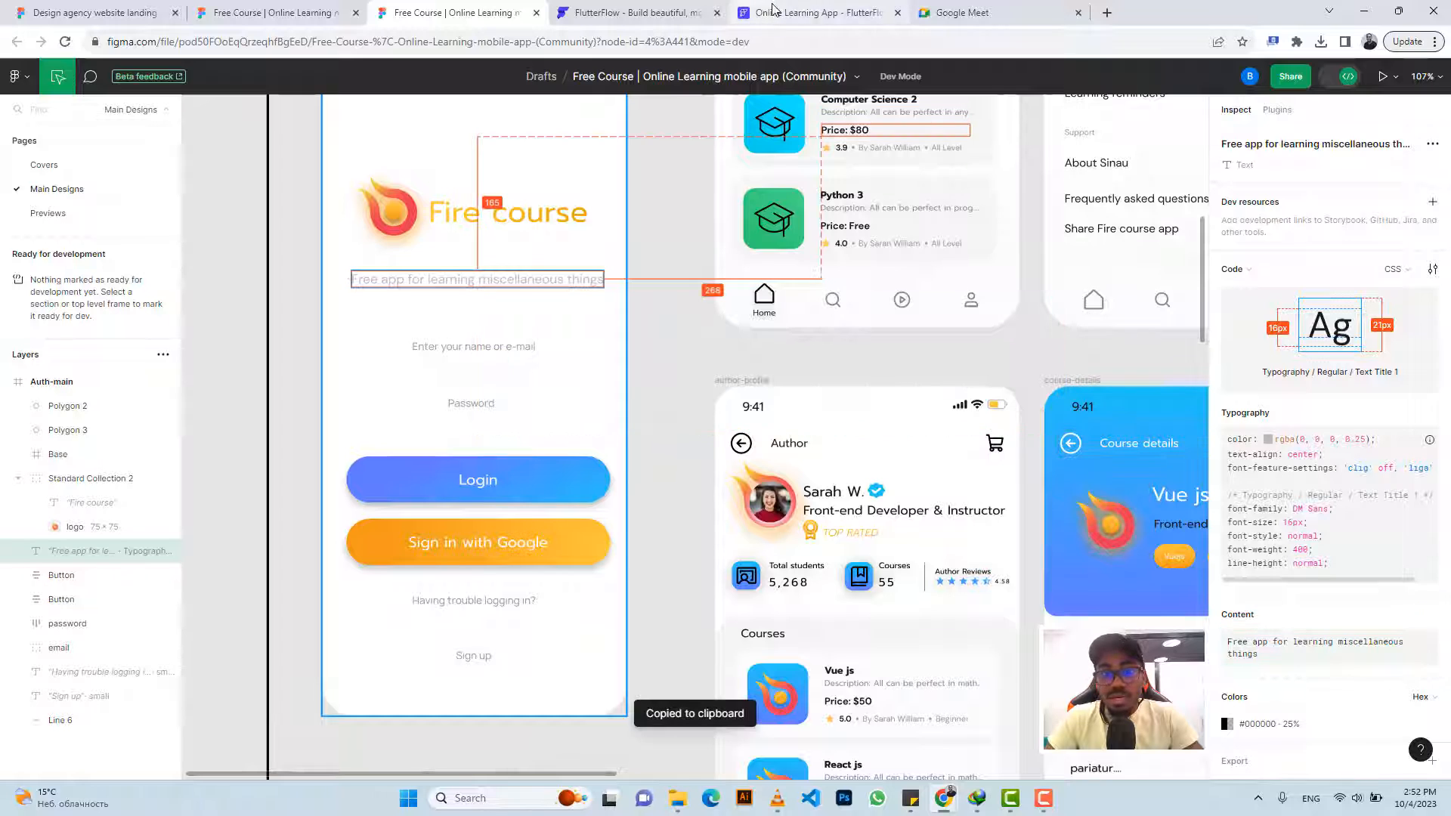
Switch back to FlutterFlow and centre the logo and title Row's contents along its main axis
left_click(773, 12)
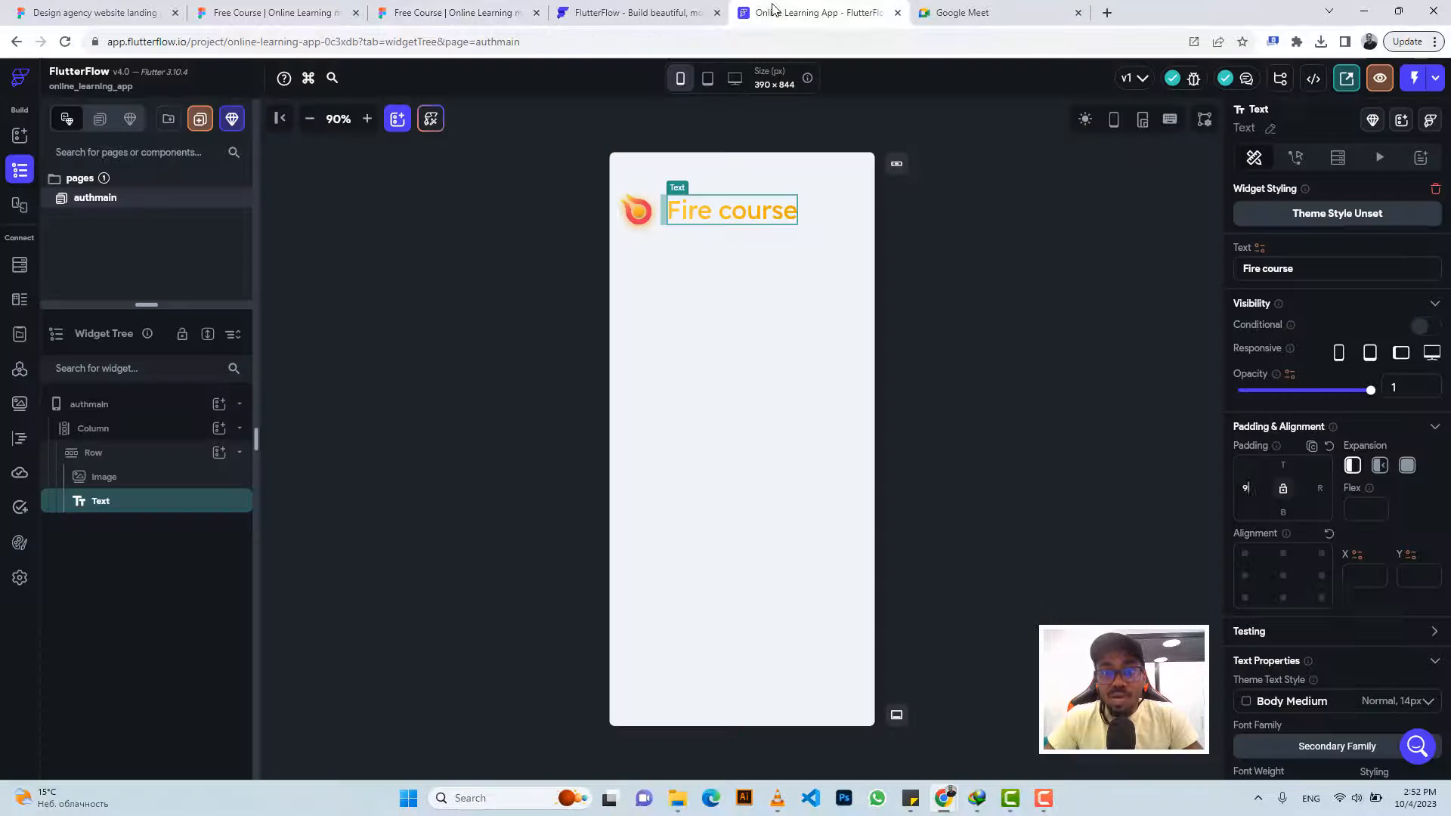
left_click(844, 217)
left_click(1274, 630)
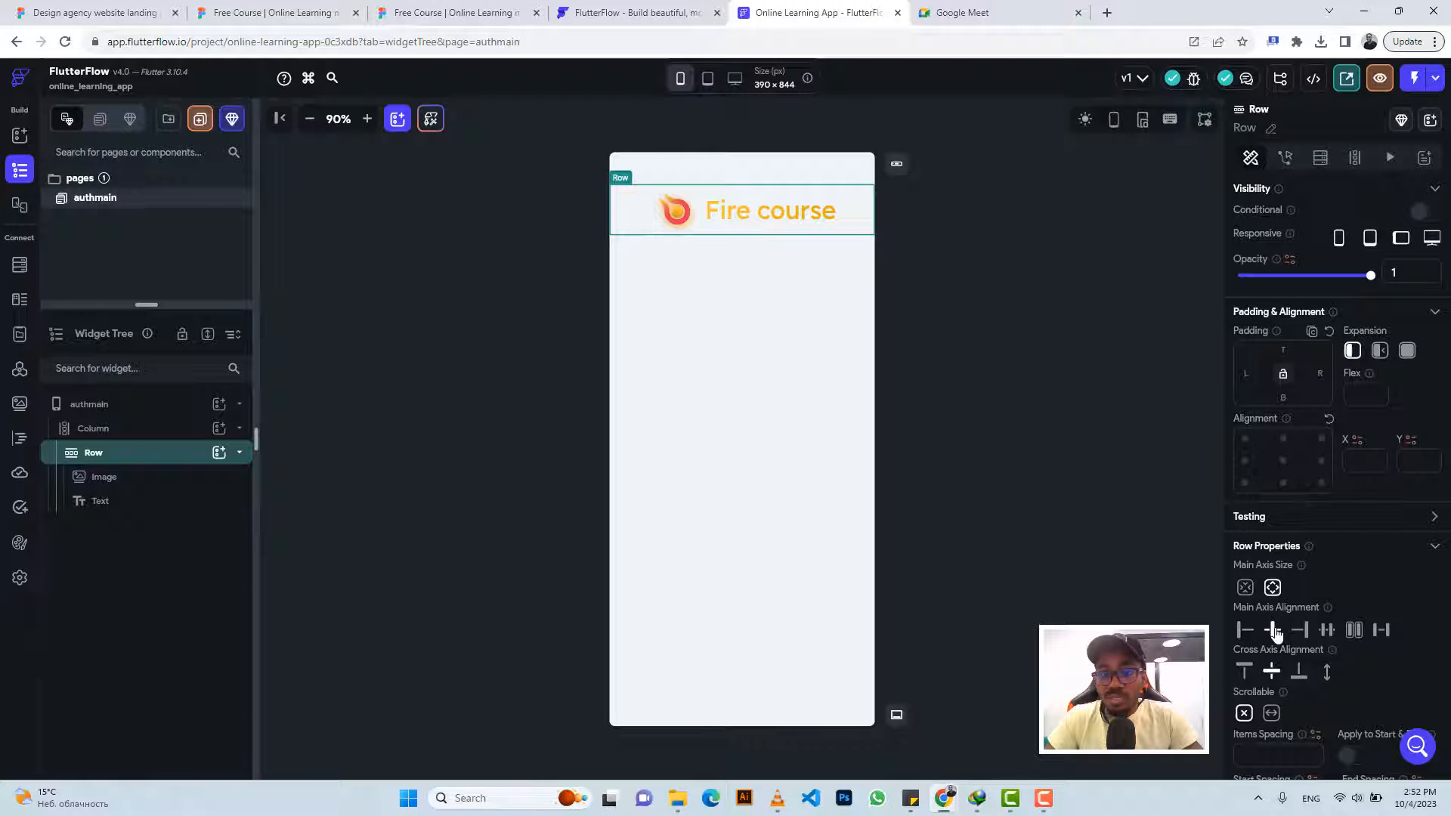
Add a second Row to the Column, containing a Text with the copied content "Free app for learning miscellaneous things"
left_click(688, 274)
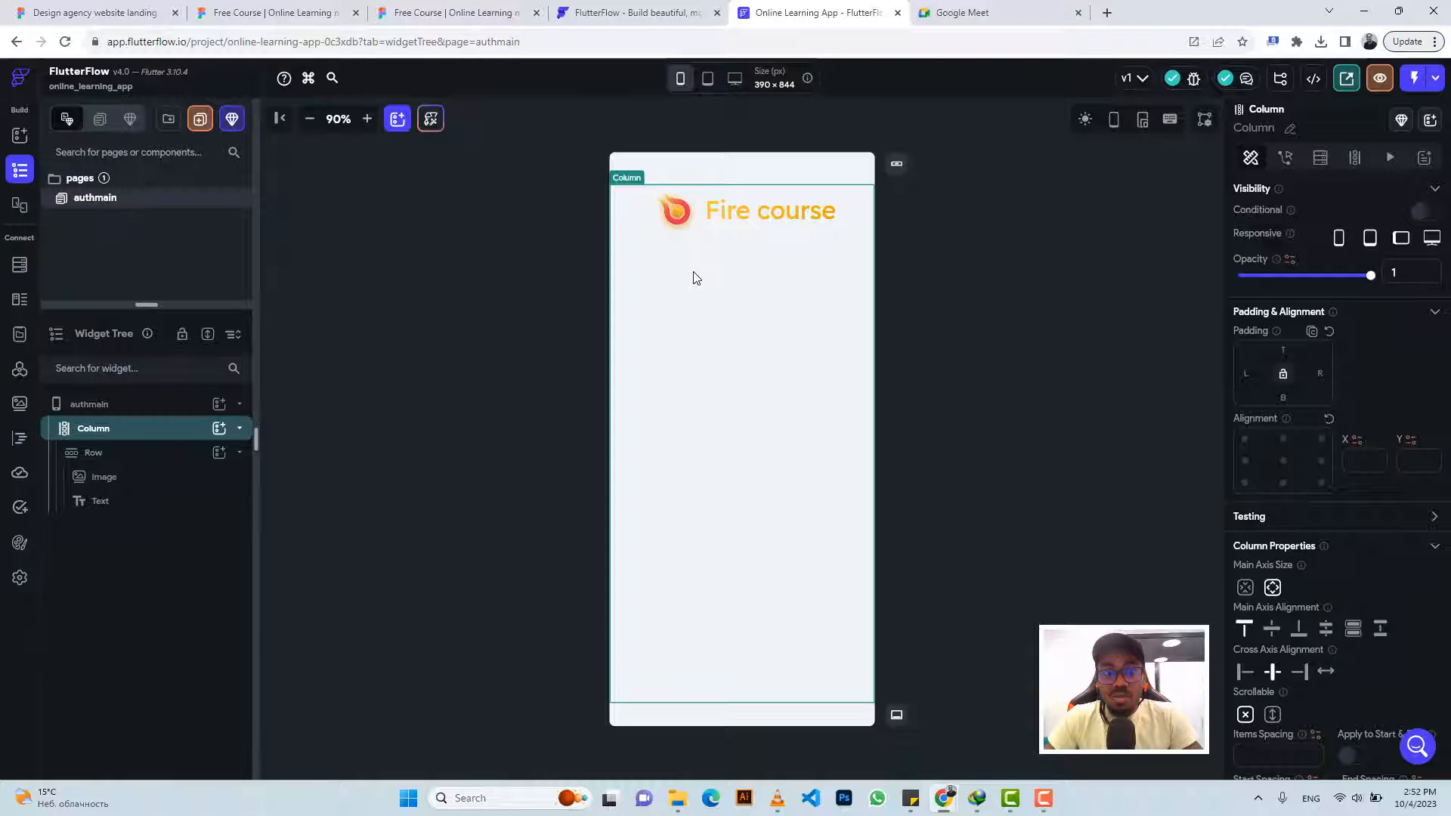
left_click(220, 428)
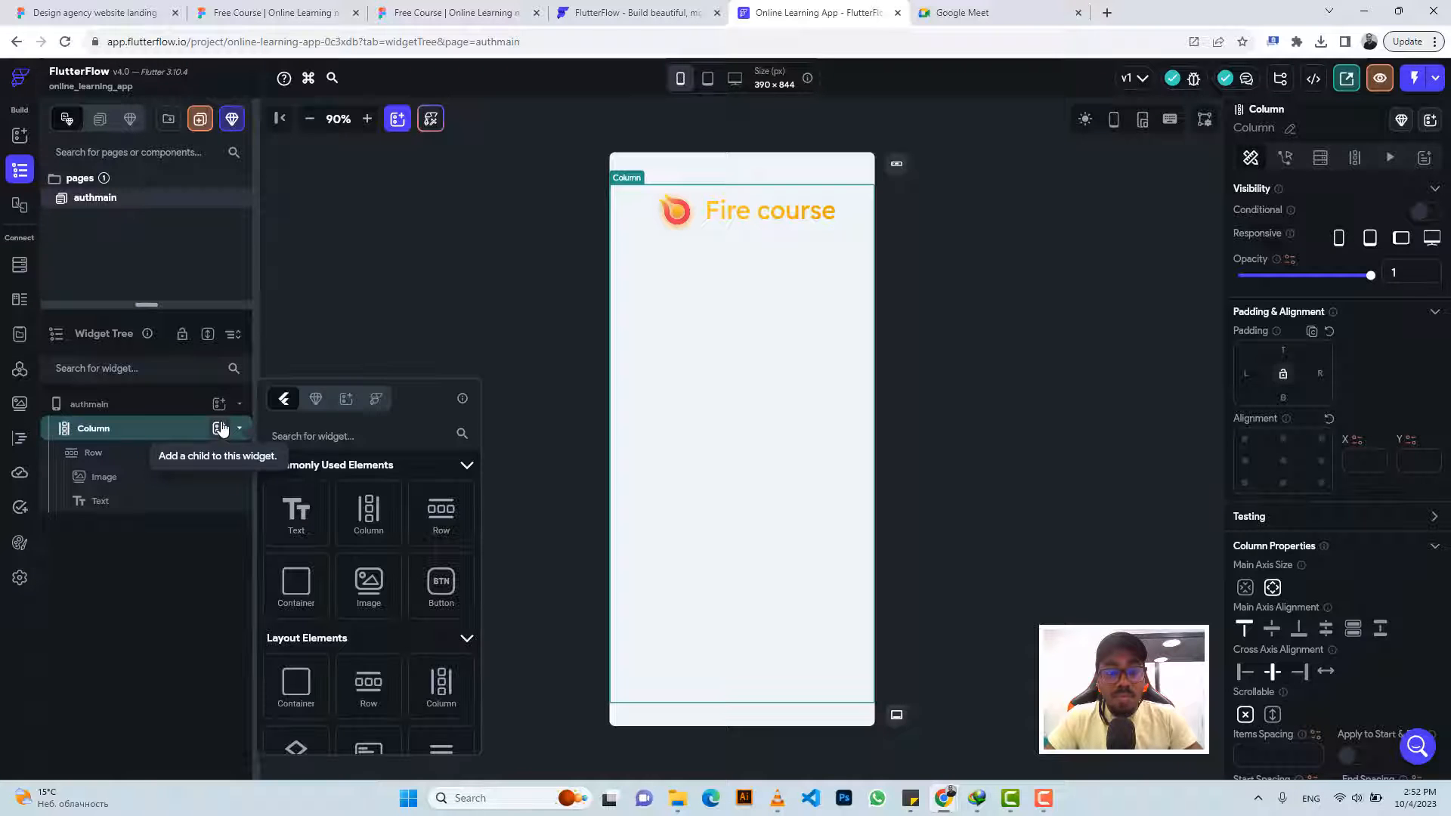
left_click(441, 528)
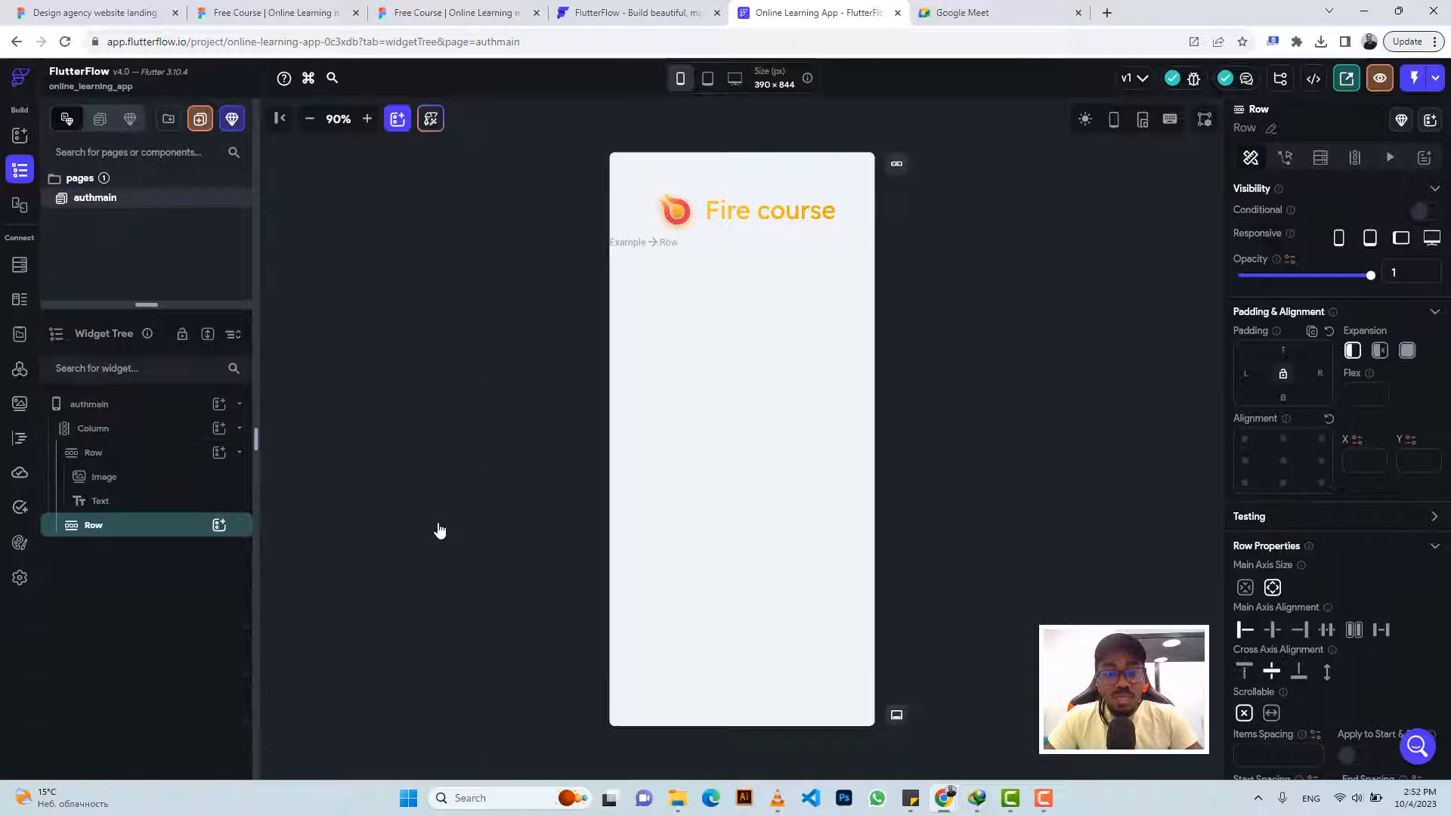
left_click(219, 527)
left_click(297, 532)
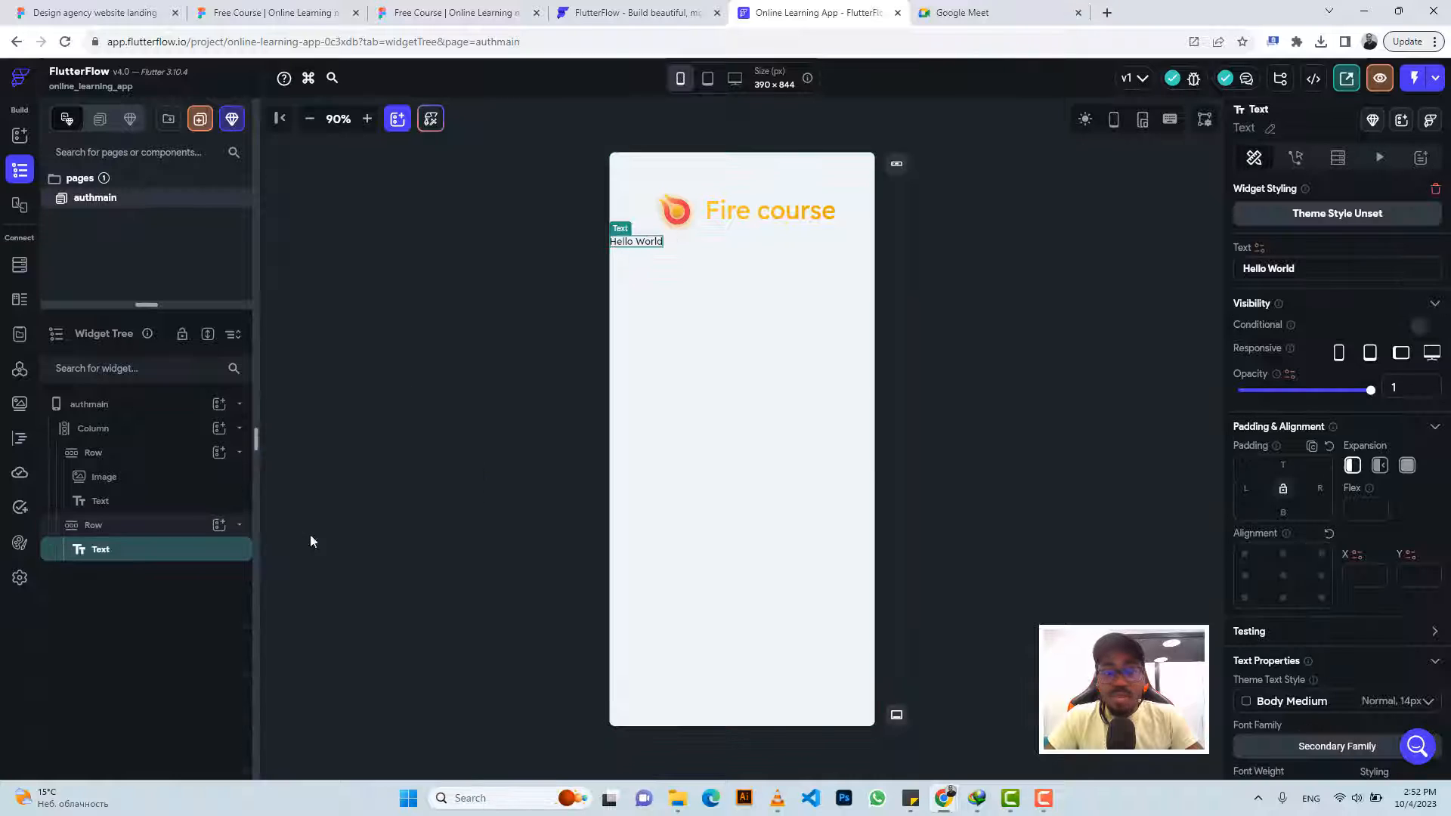
triple_click(1267, 268)
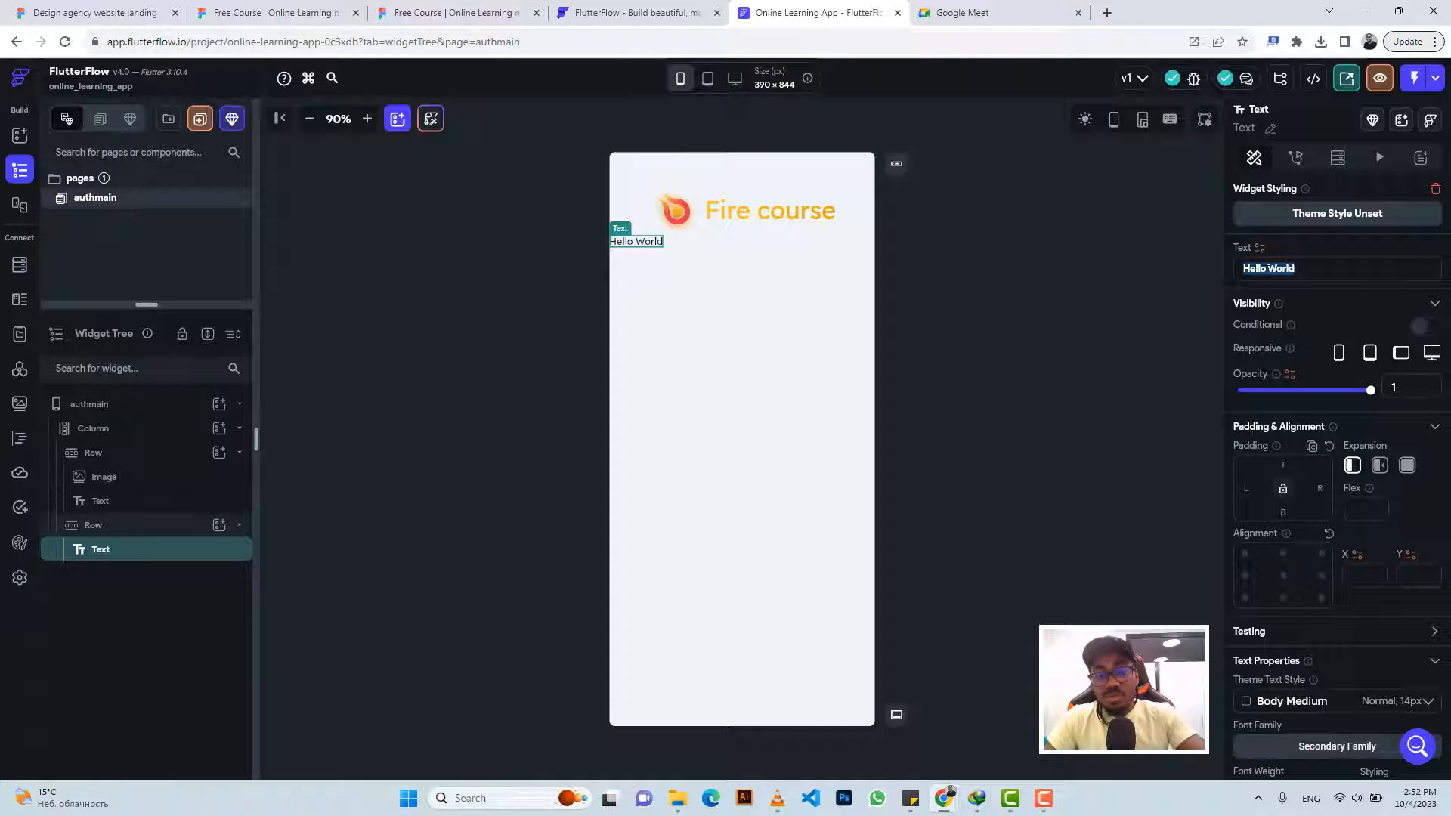
key("ctrl+v")
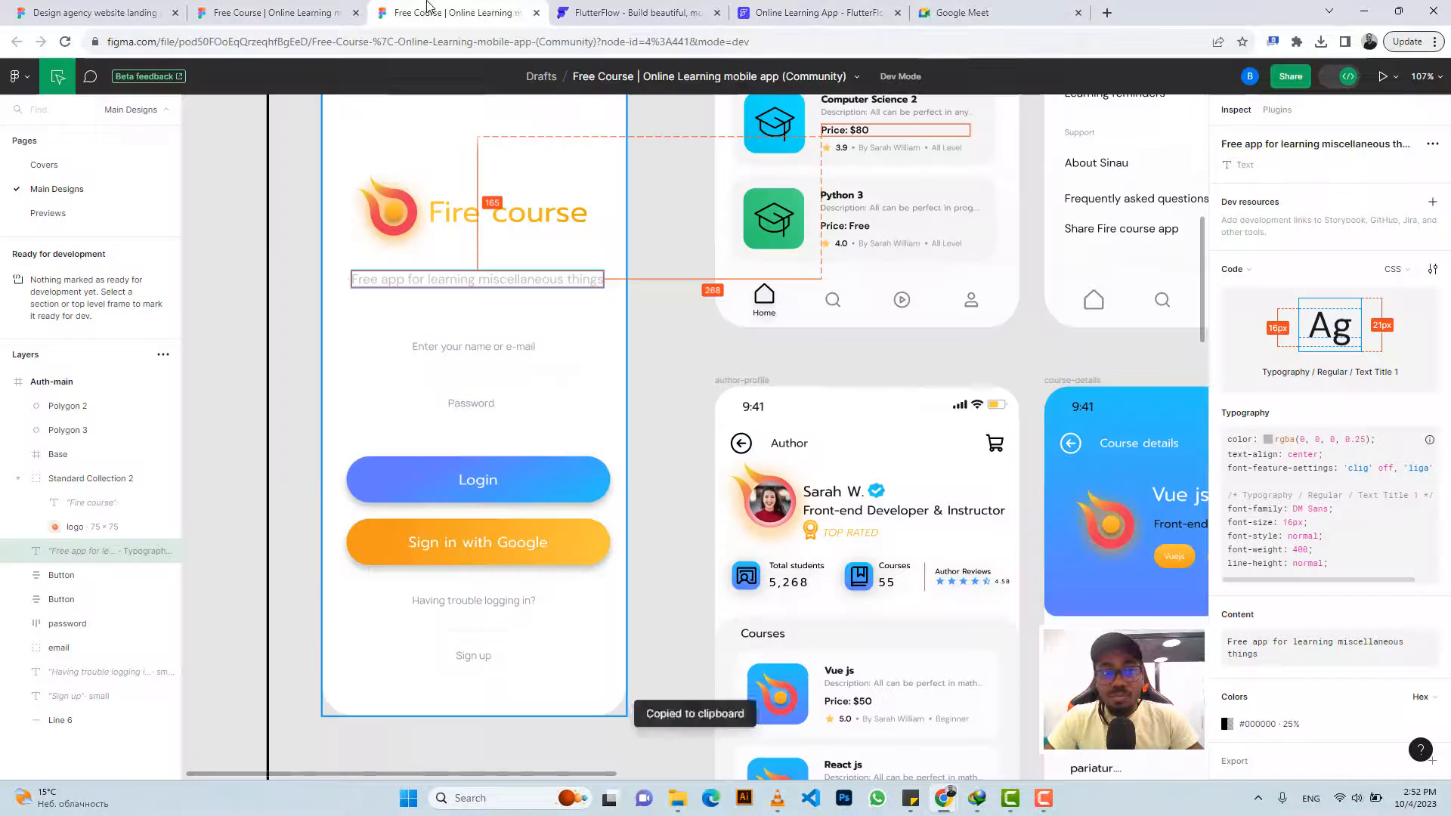
Check the tagline's typography in the Figma design and set the tagline text's font size to 16 in FlutterFlow
left_click(439, 12)
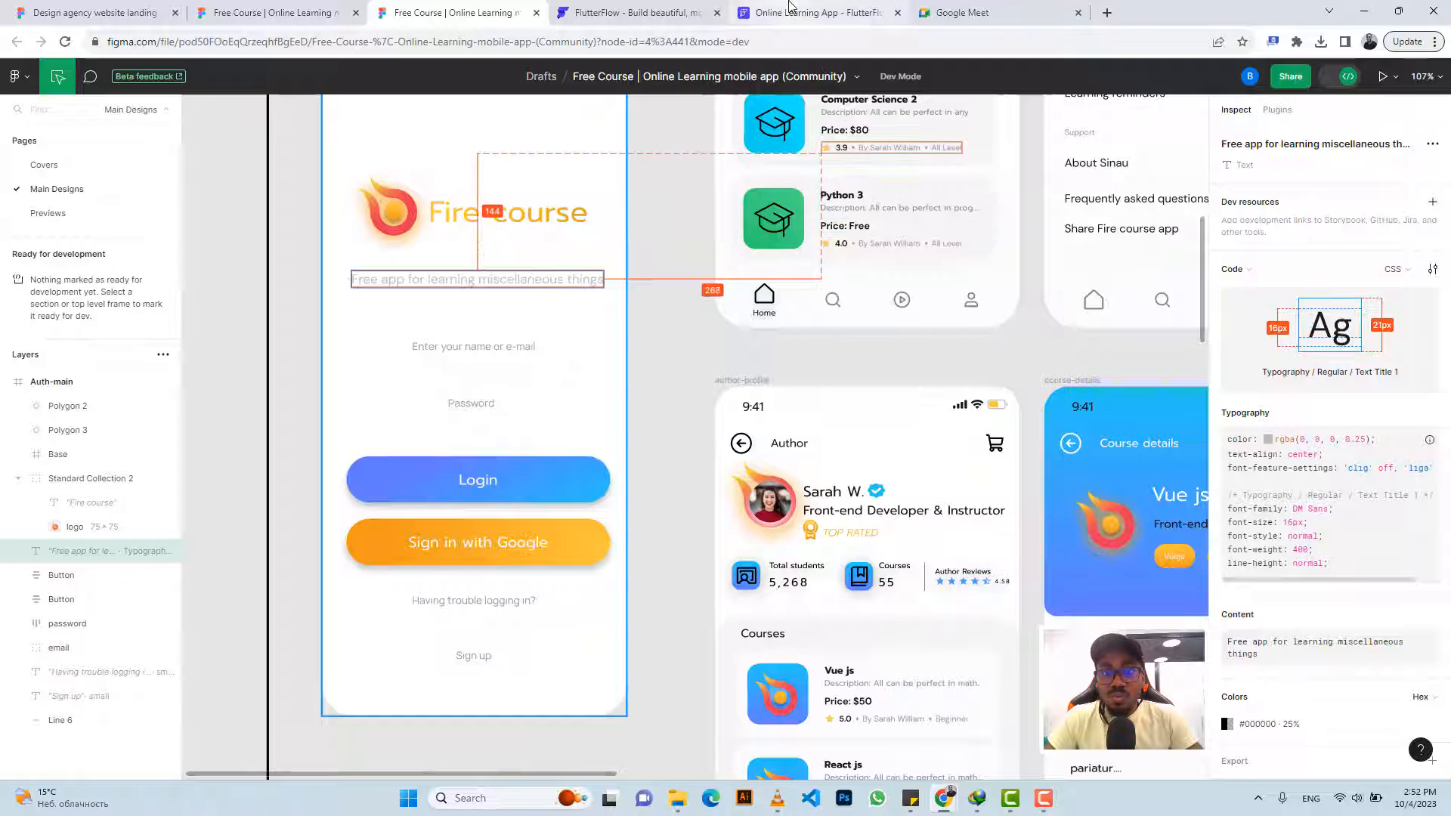
left_click(816, 12)
scroll(1307, 561, "down", 3)
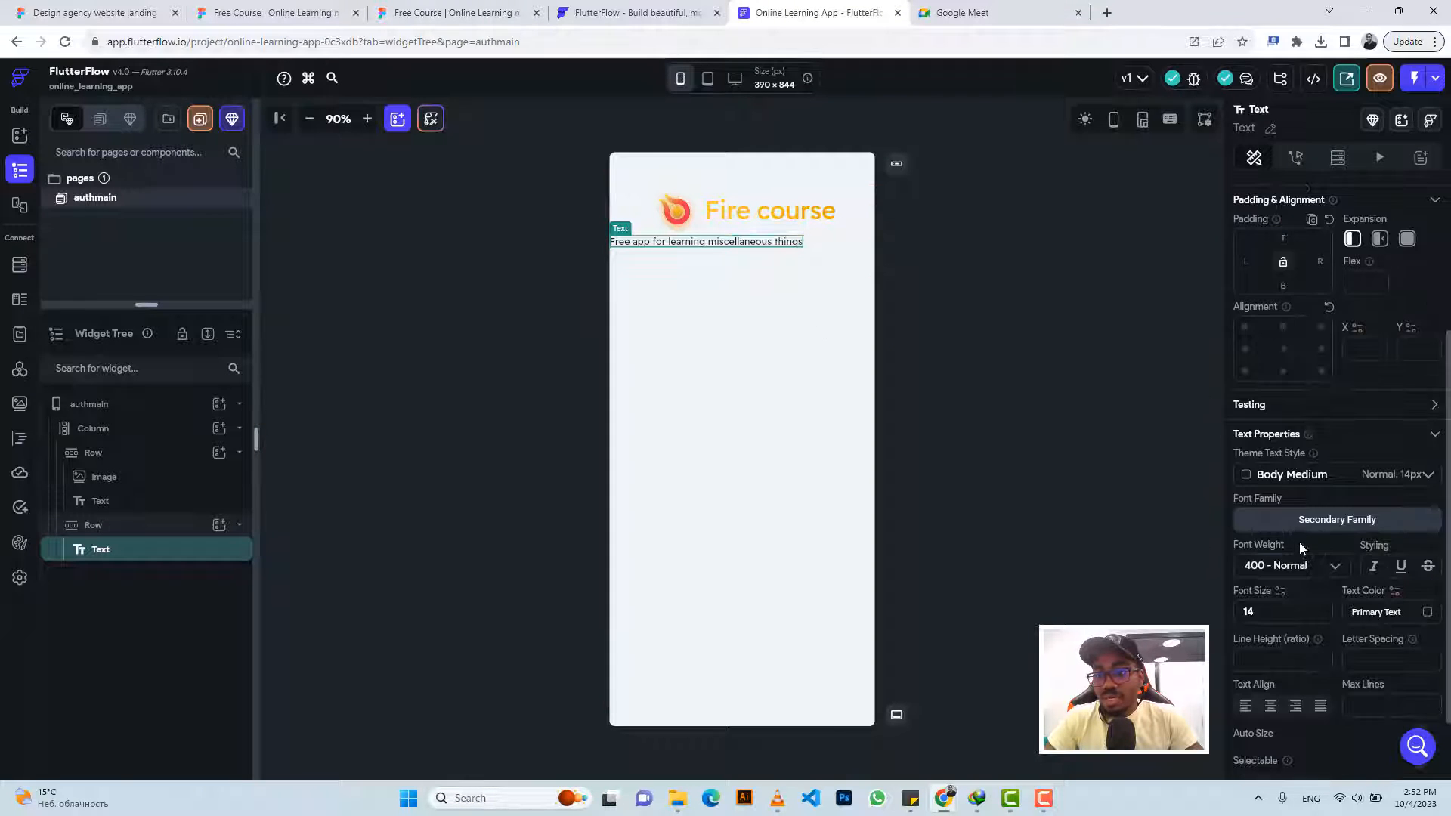
key("BackSpace")
key("BackSpace")
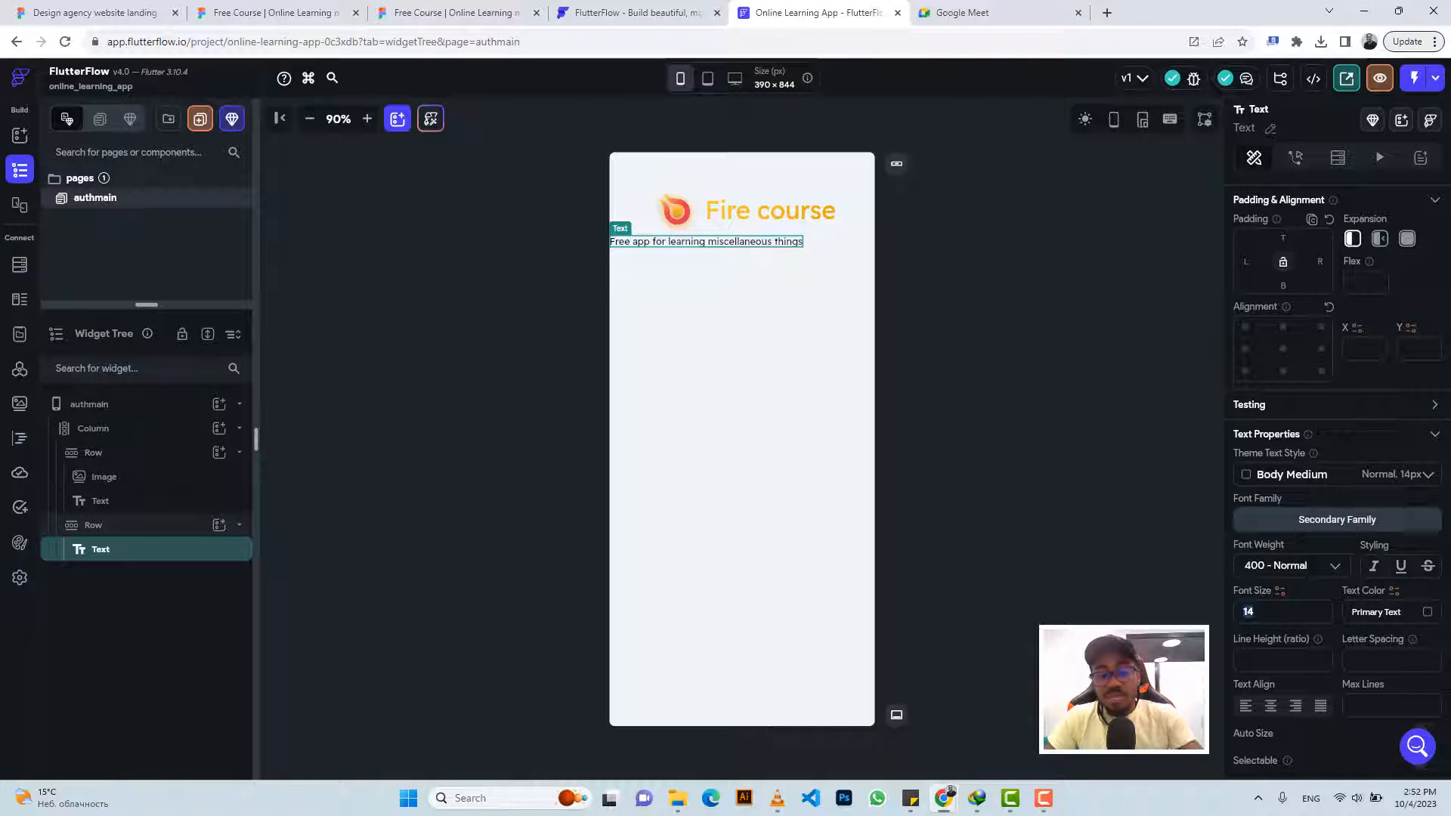
type("16")
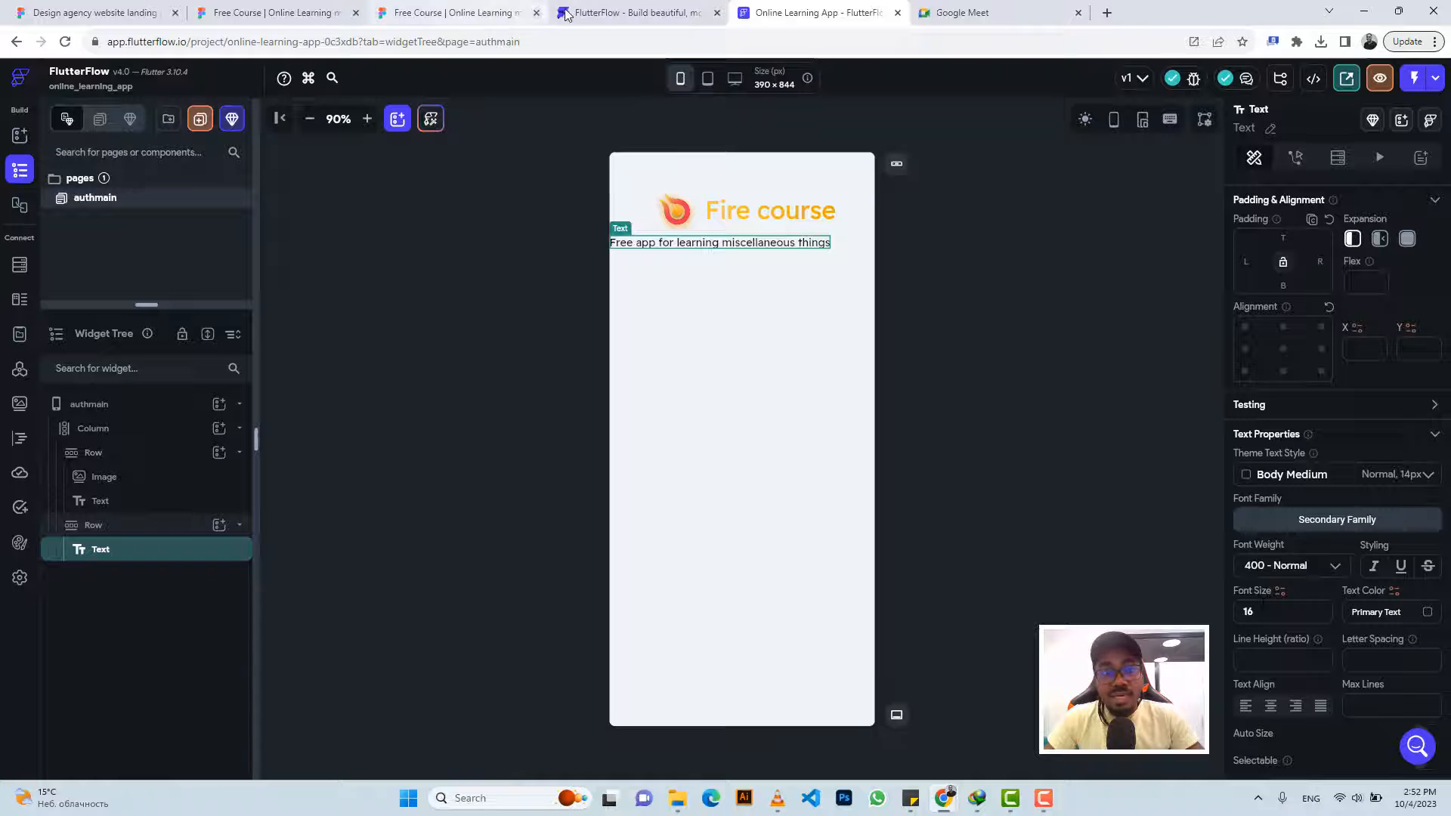
Check the tagline's colour in the Figma design and set the tagline's text colour to #4014181B with 25% opacity in FlutterFlow
left_click(454, 12)
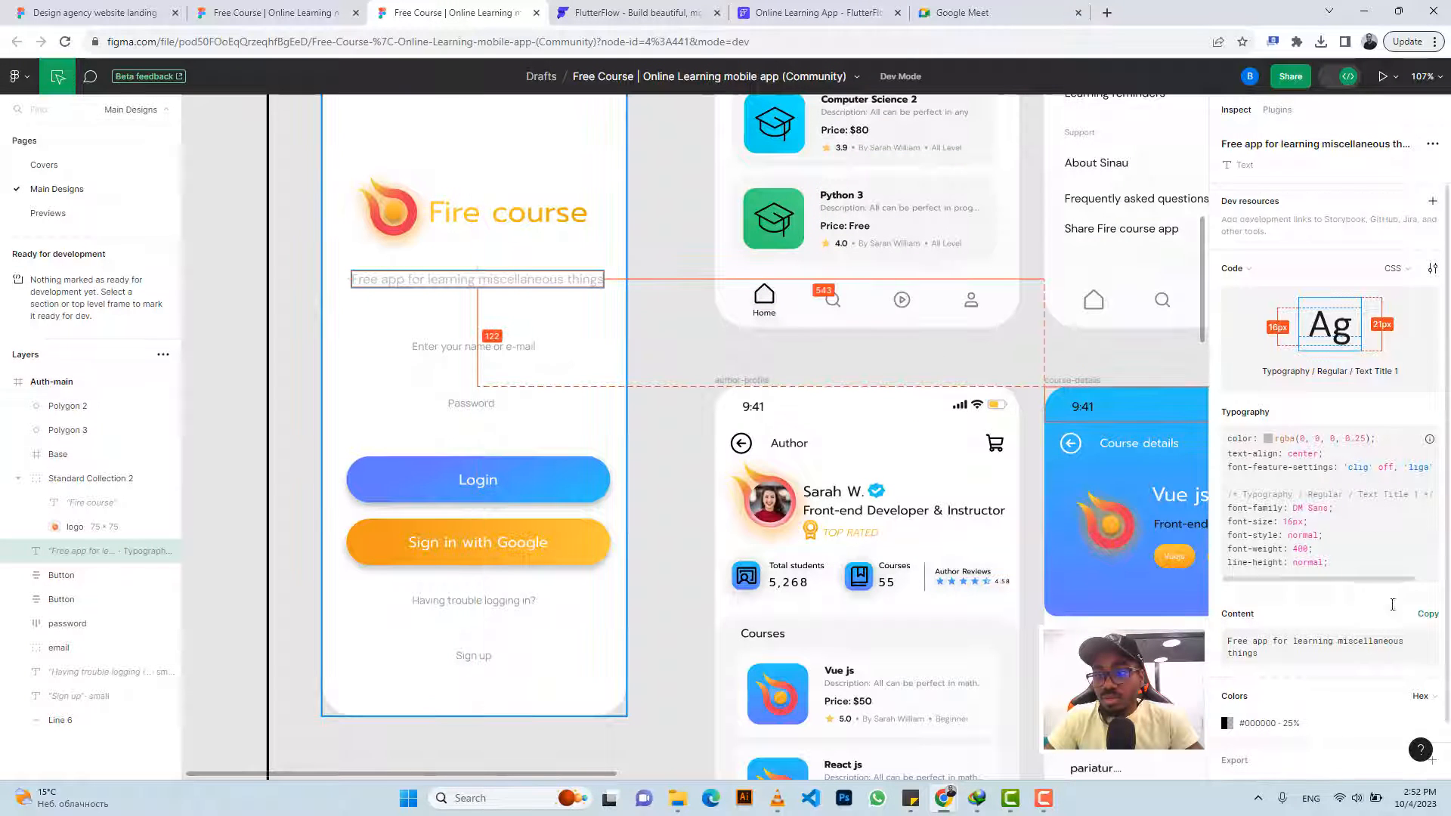
scroll(1421, 574, "down", 1)
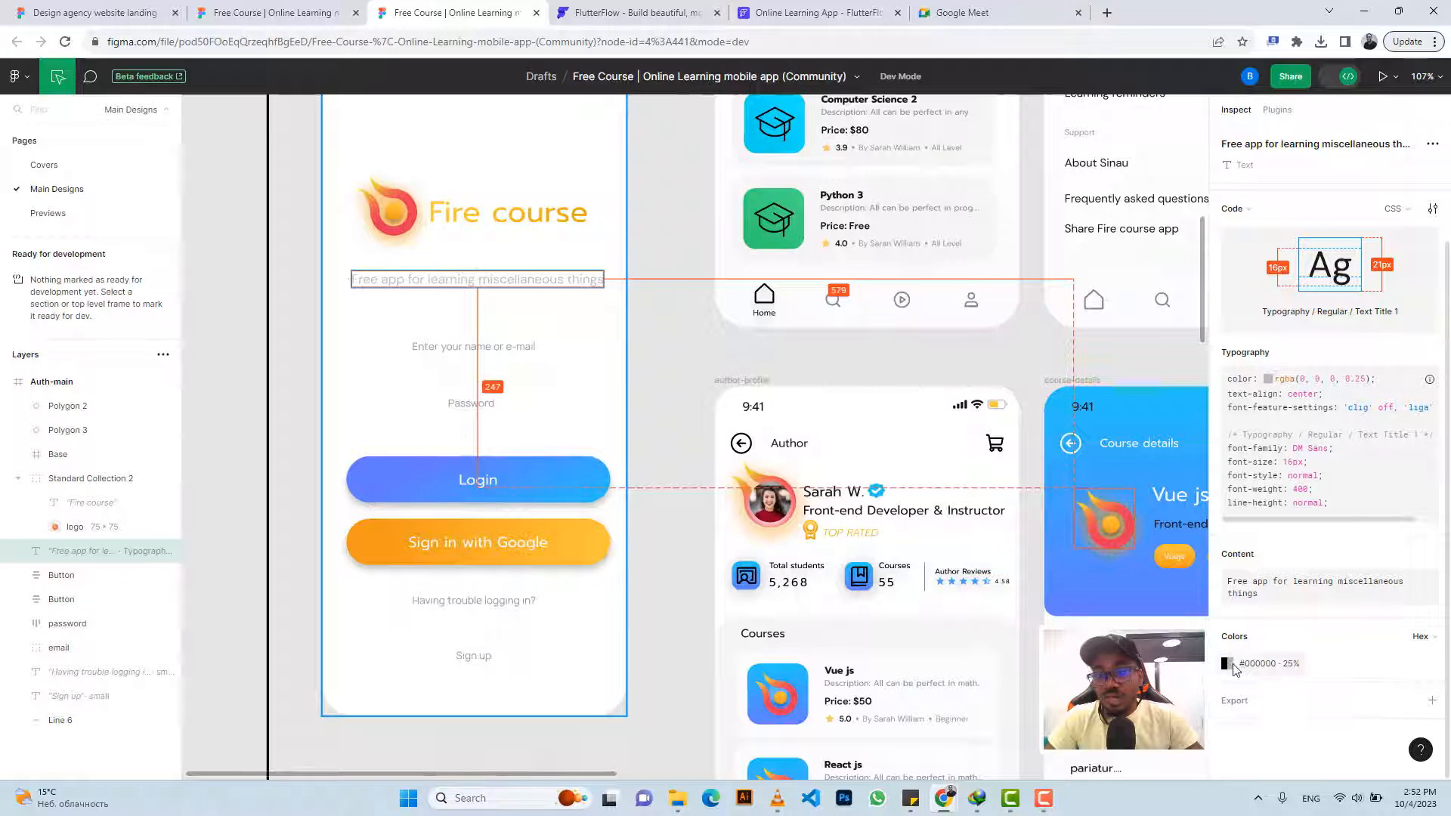
left_click(782, 13)
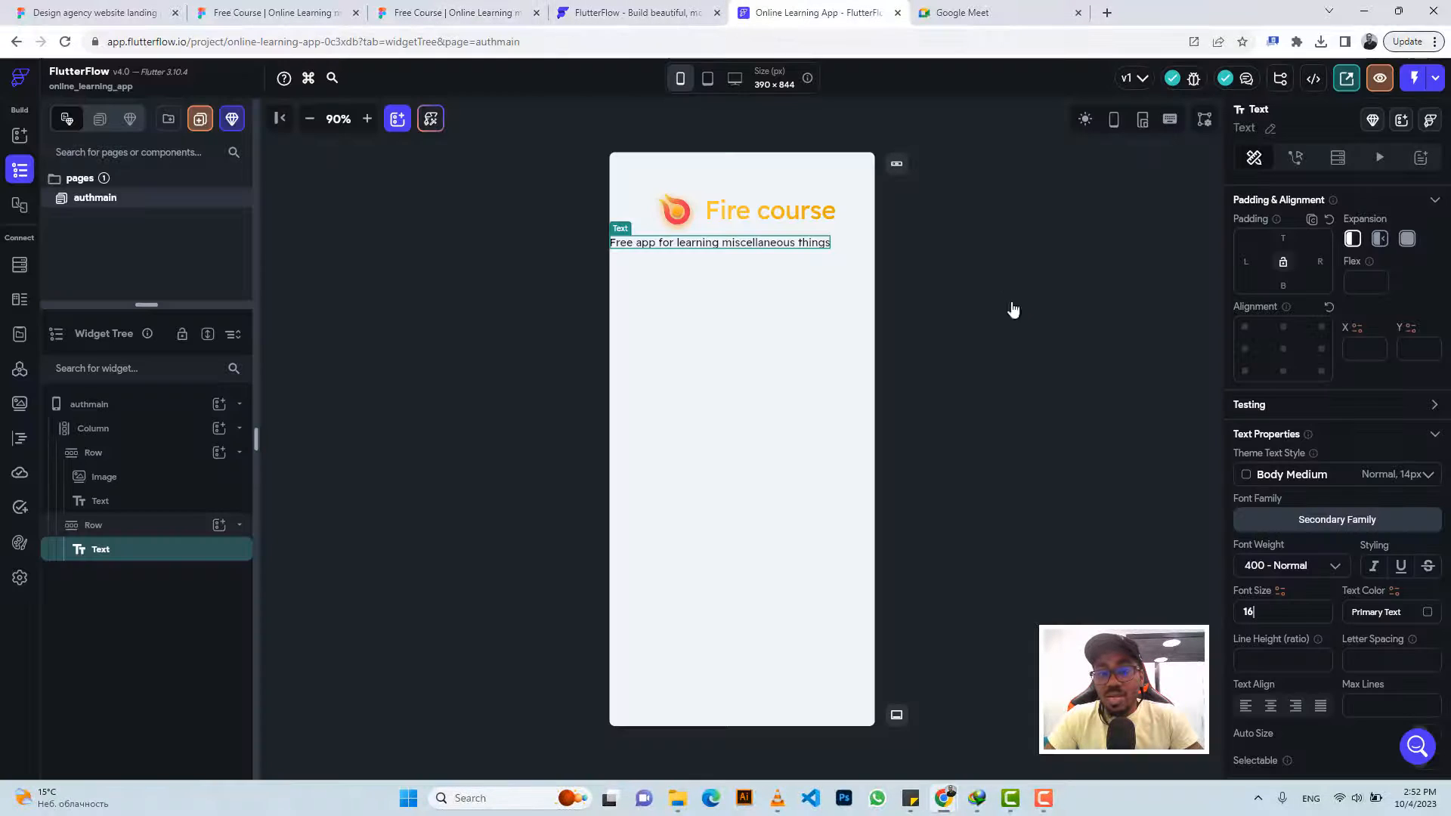
left_click(1427, 614)
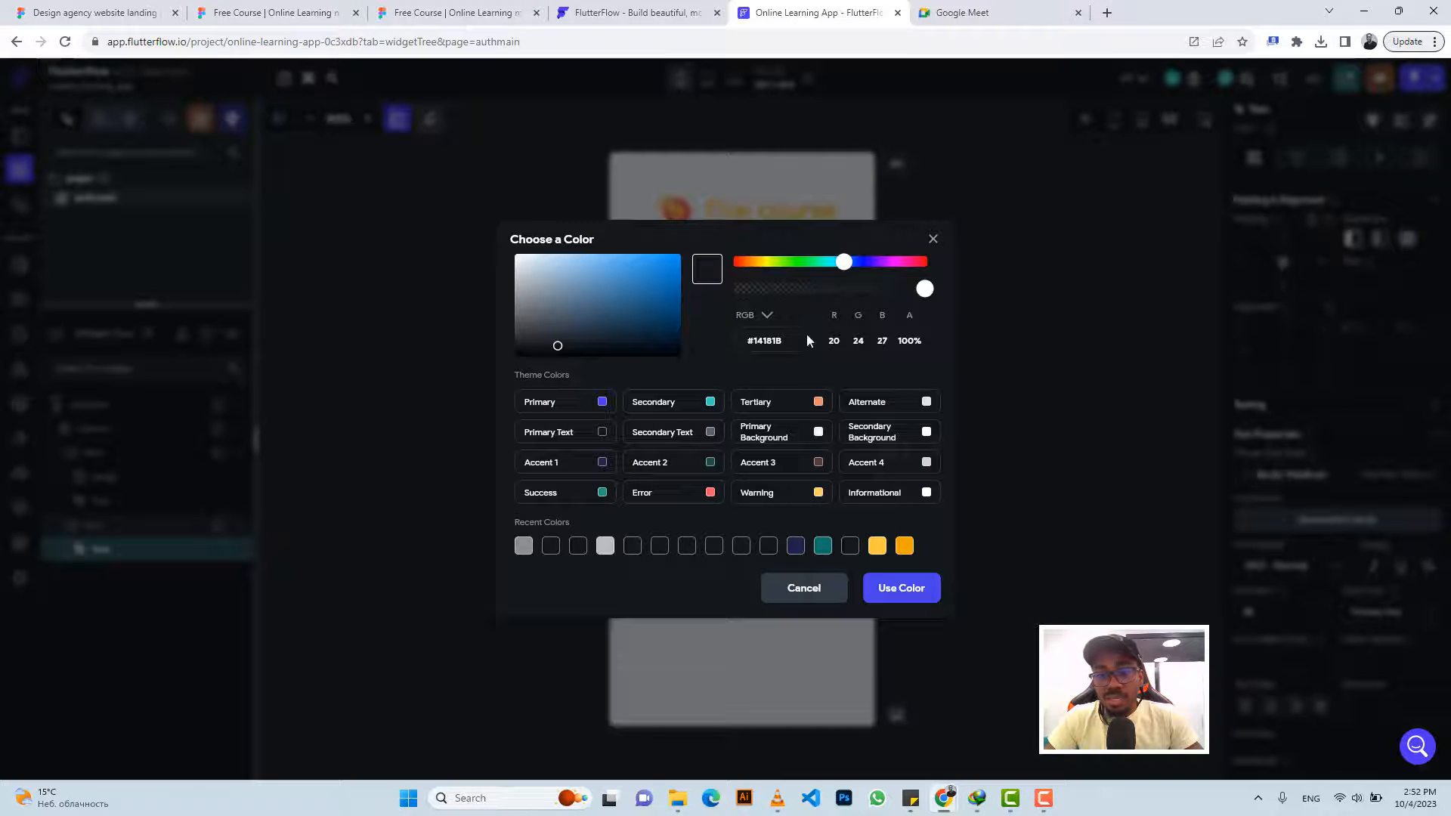
left_click_drag(835, 289, 785, 292)
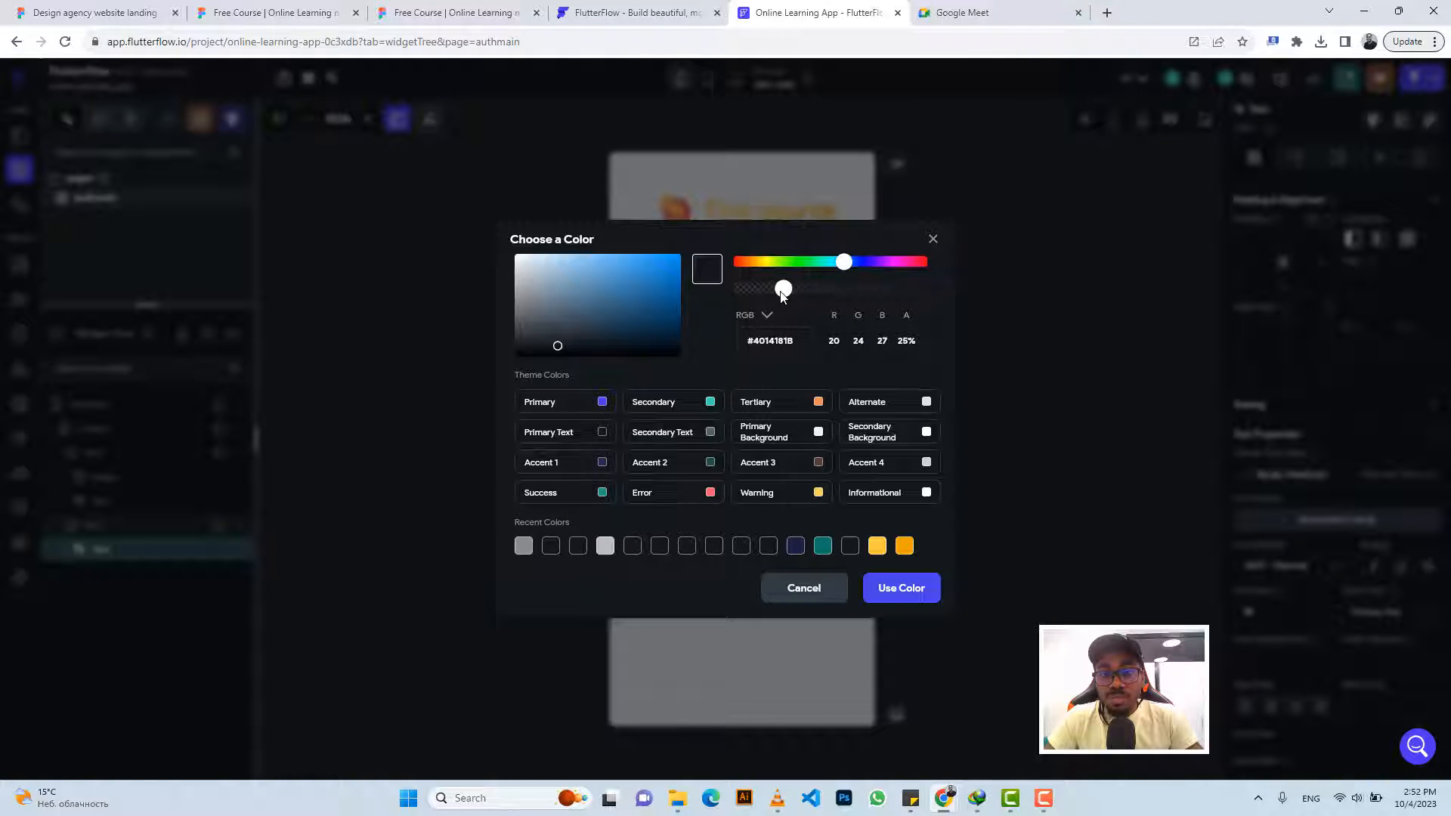
left_click(903, 588)
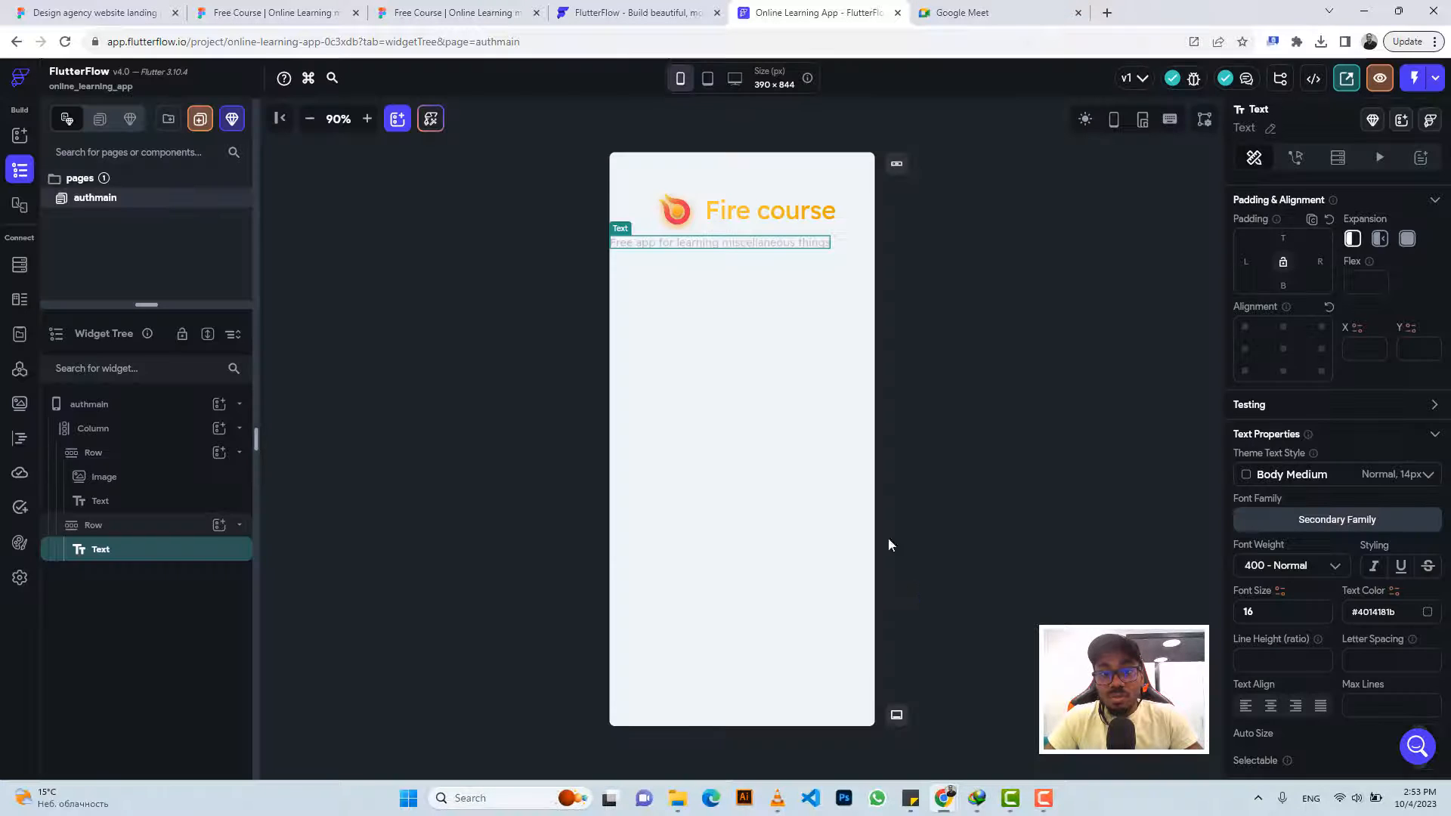
Check the tagline's placement in the Figma design and centre the tagline Row's contents along its main axis in FlutterFlow
left_click(425, 11)
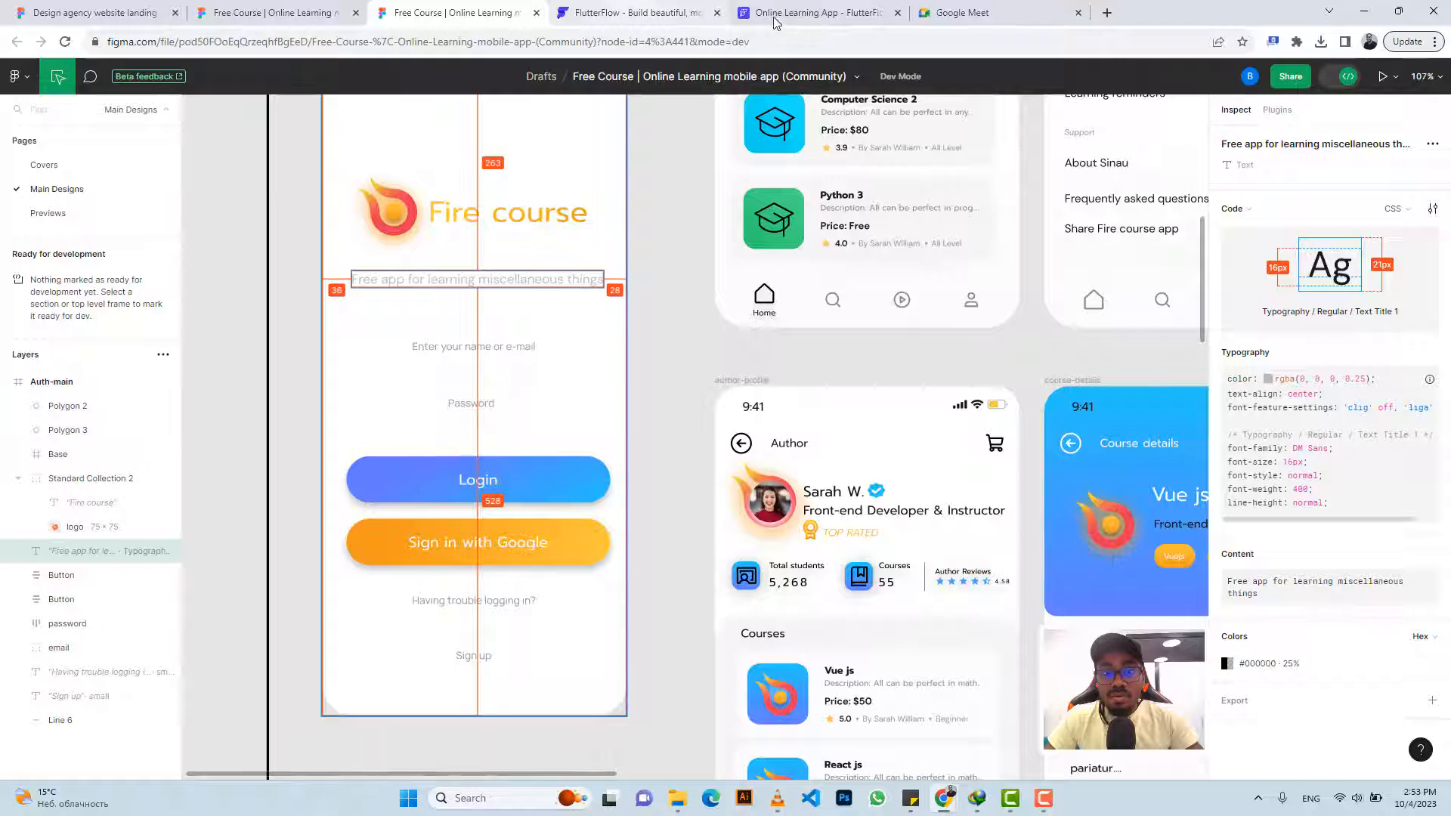
left_click(813, 12)
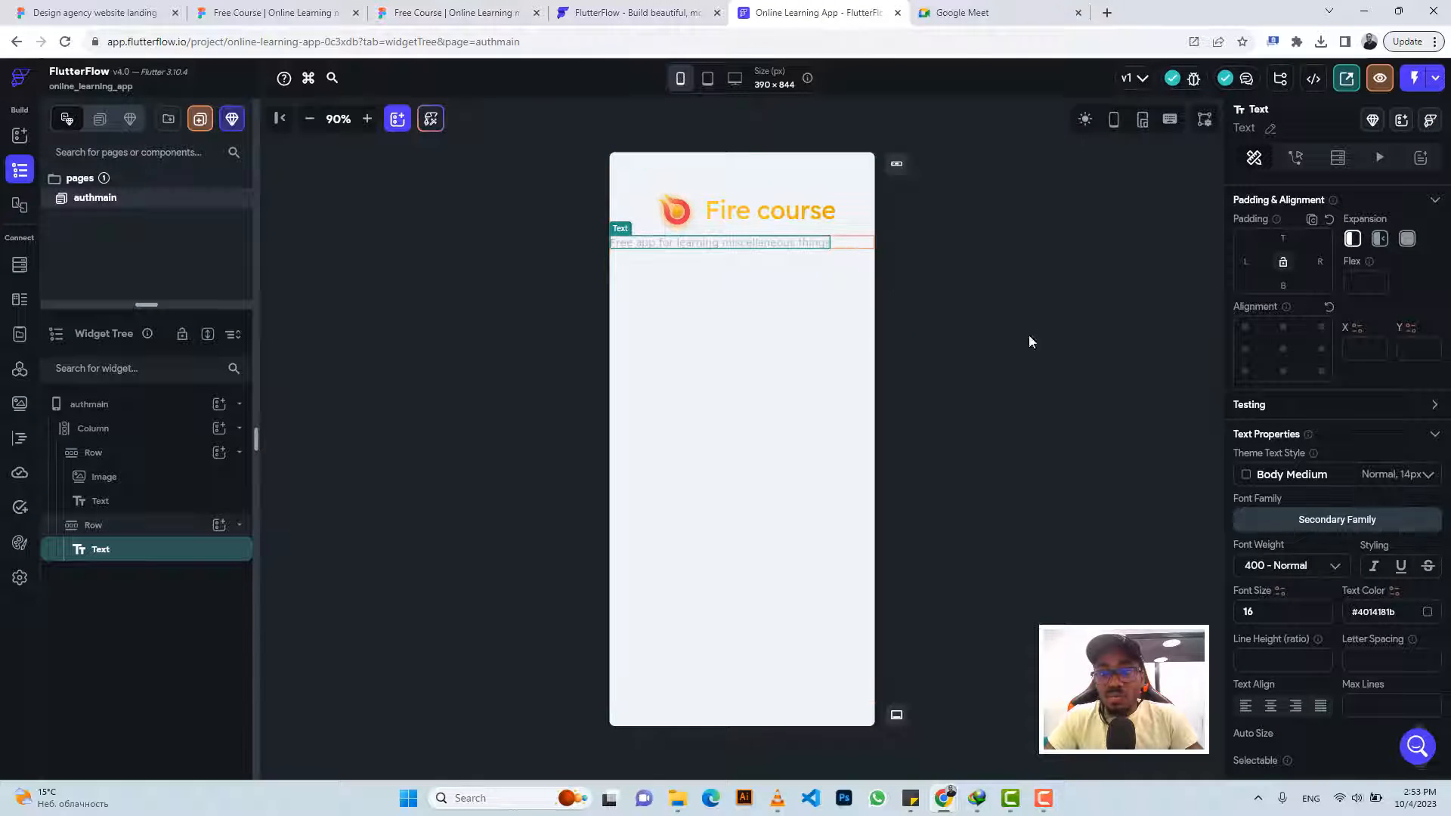
left_click(1276, 537)
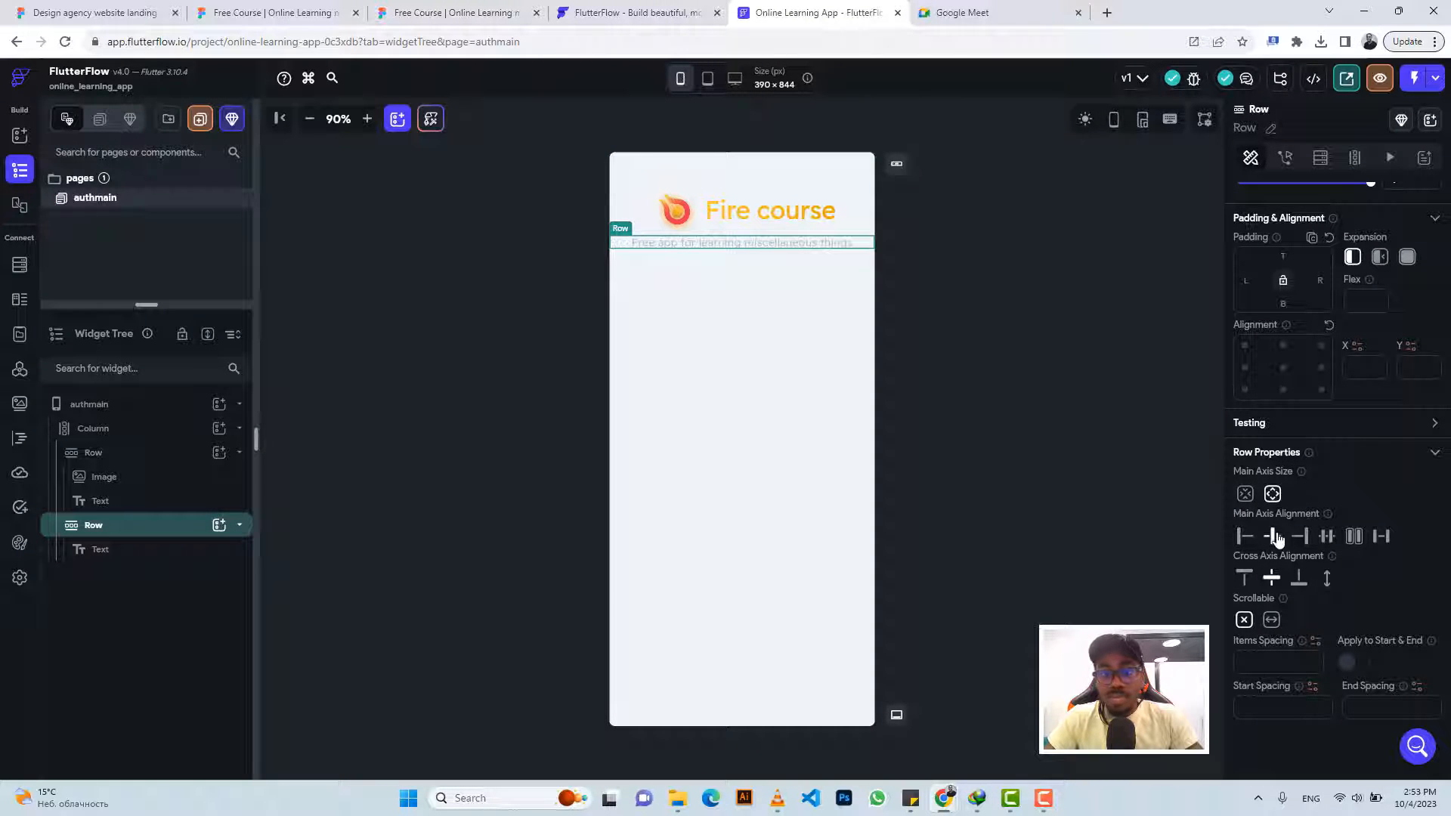
Check the gap above the tagline in the Figma design and set the tagline Row's top padding to 43 in FlutterFlow
left_click(415, 11)
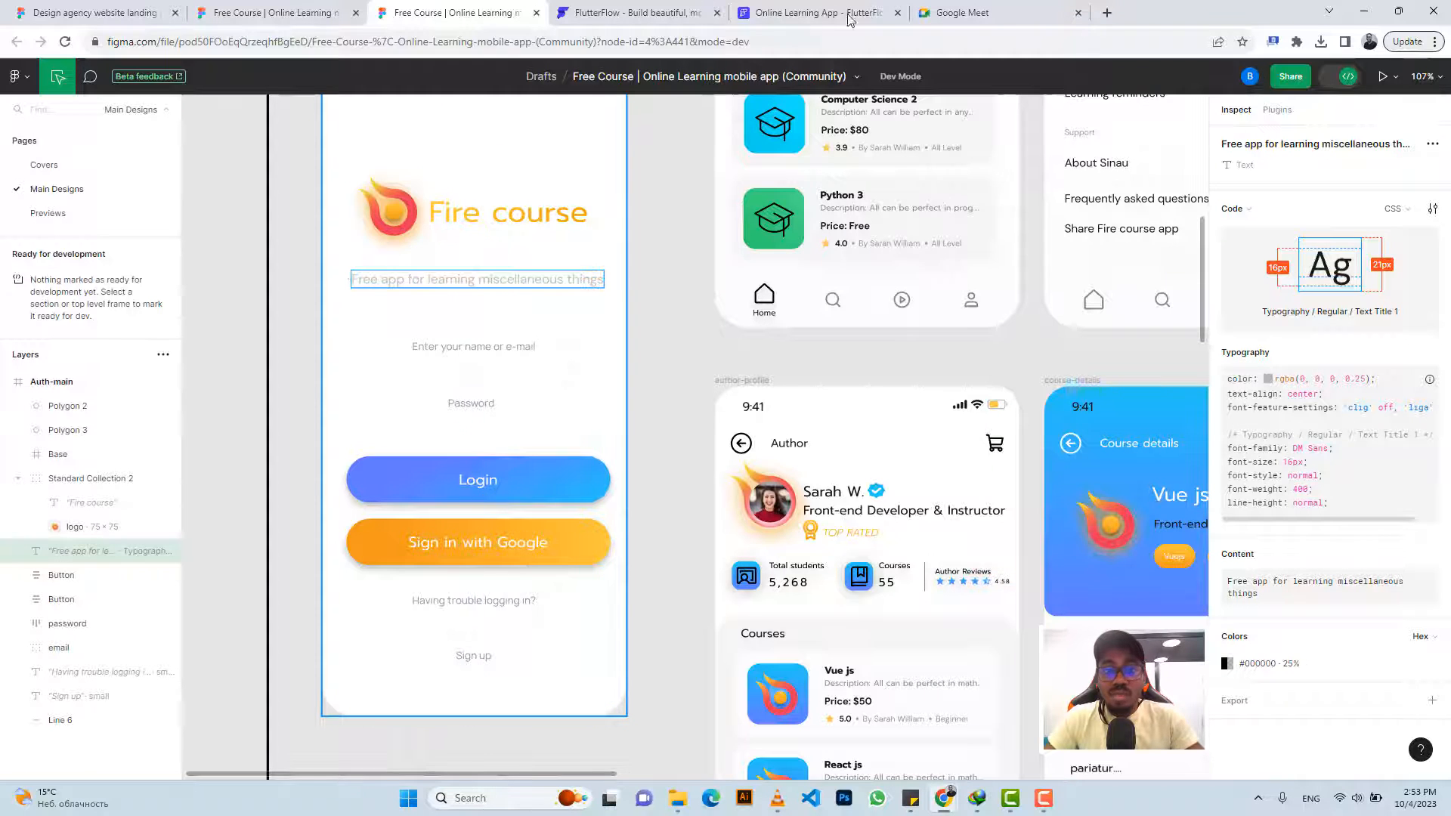
left_click(821, 12)
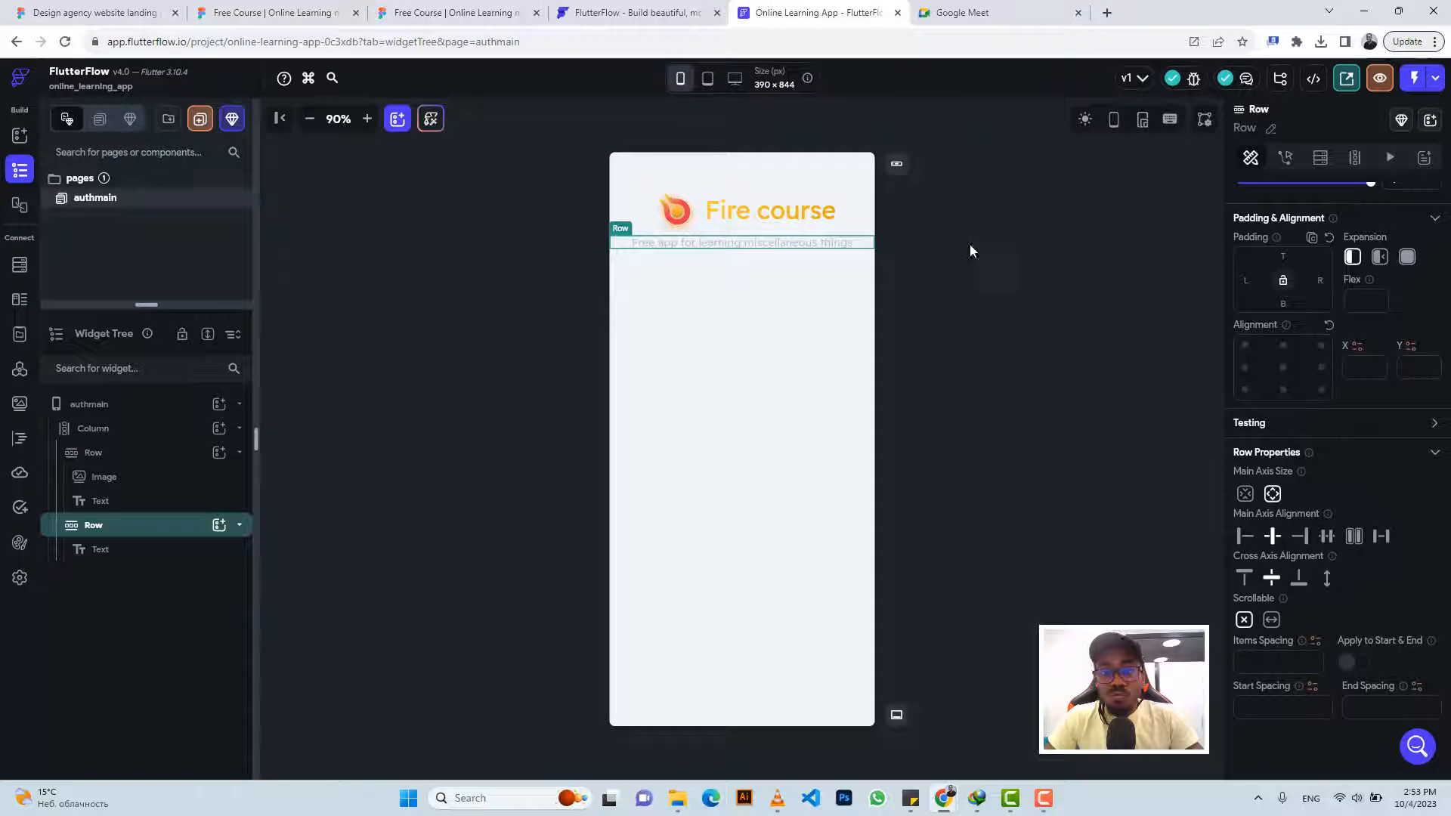
left_click(1282, 257)
type("43")
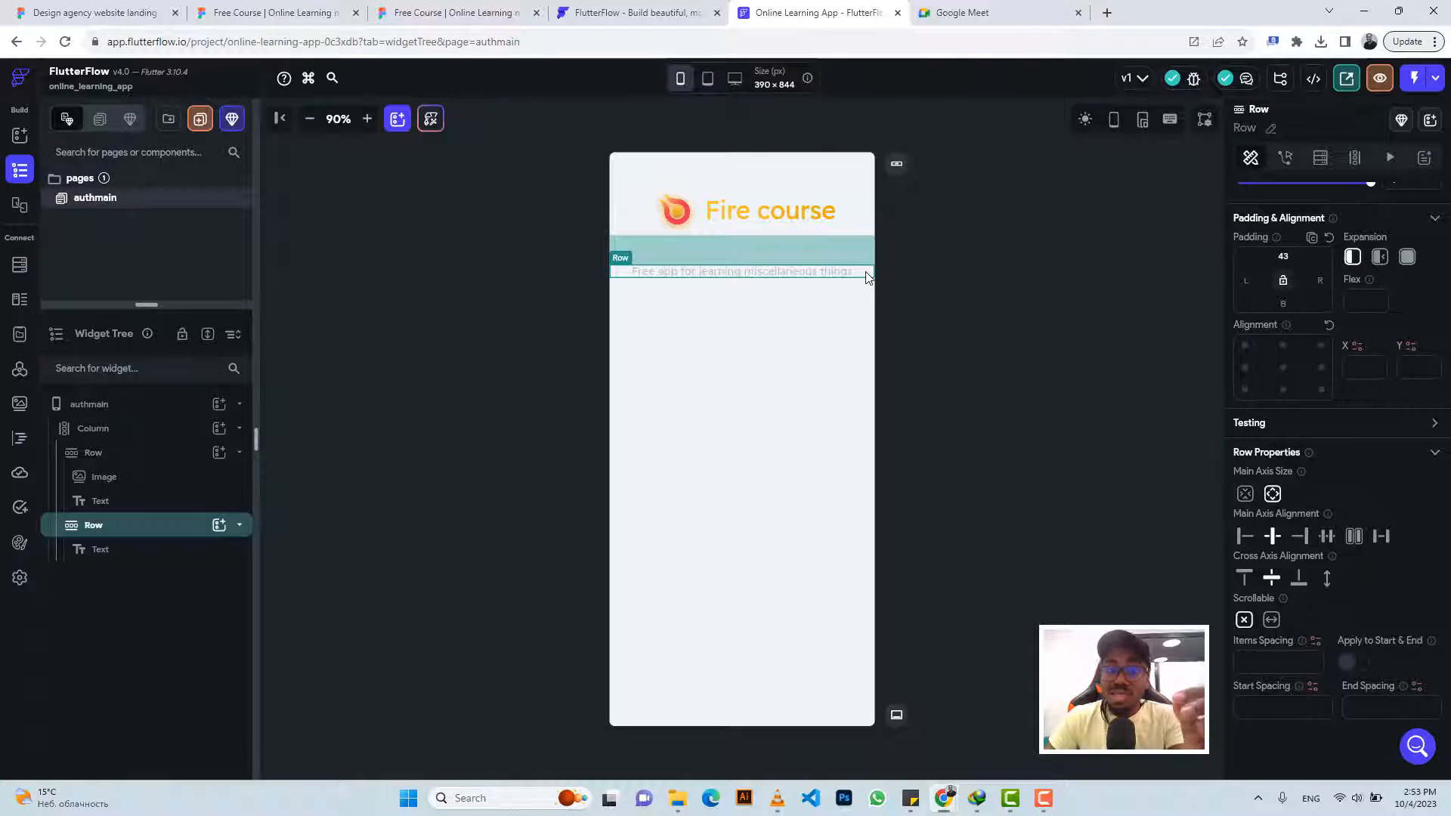
Inspect the name or e-mail input box in the Figma design and add a TextField to the Column in FlutterFlow
left_click(405, 22)
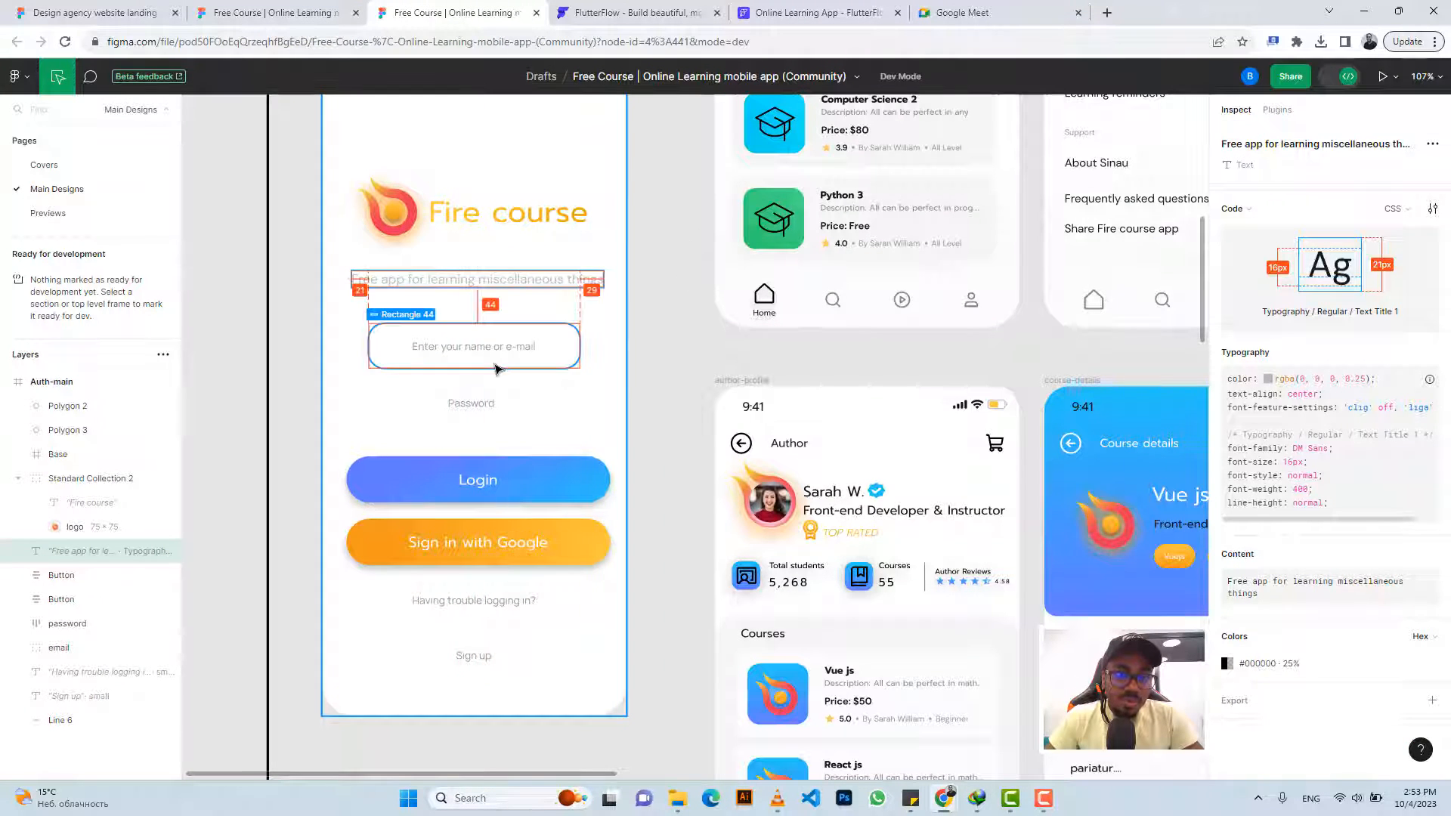
left_click(556, 344)
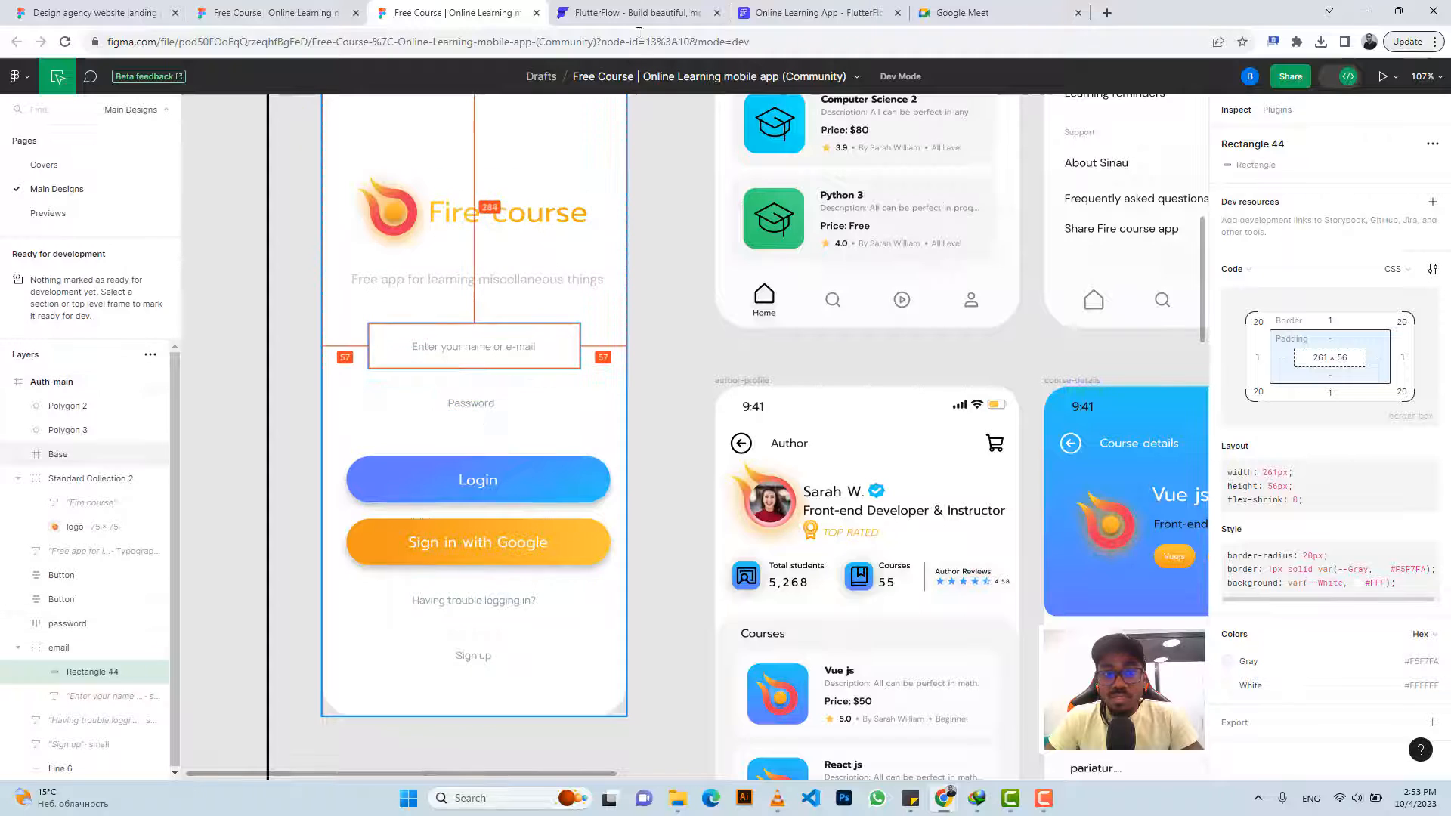
left_click(786, 9)
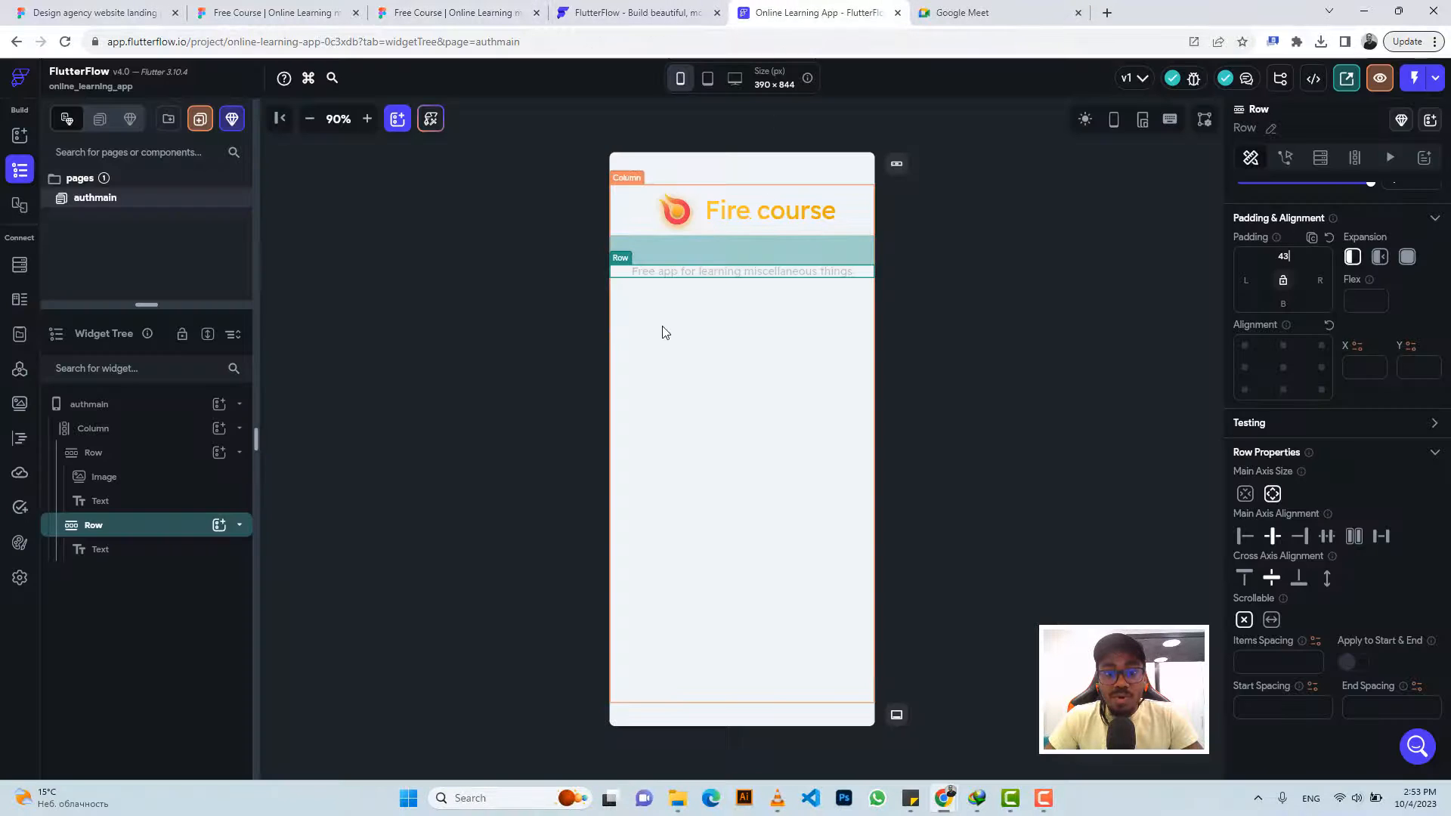
left_click(664, 332)
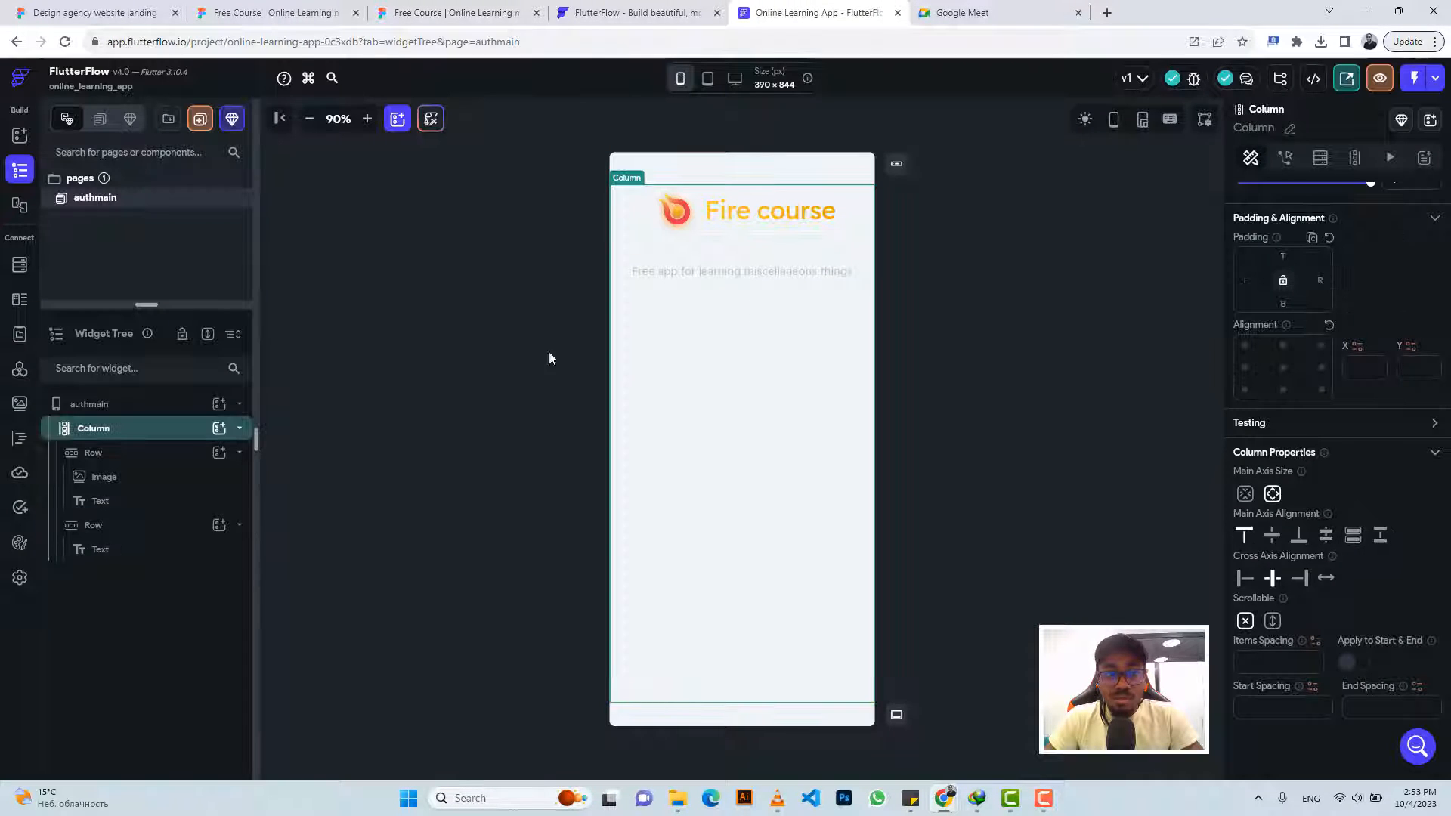
left_click(218, 430)
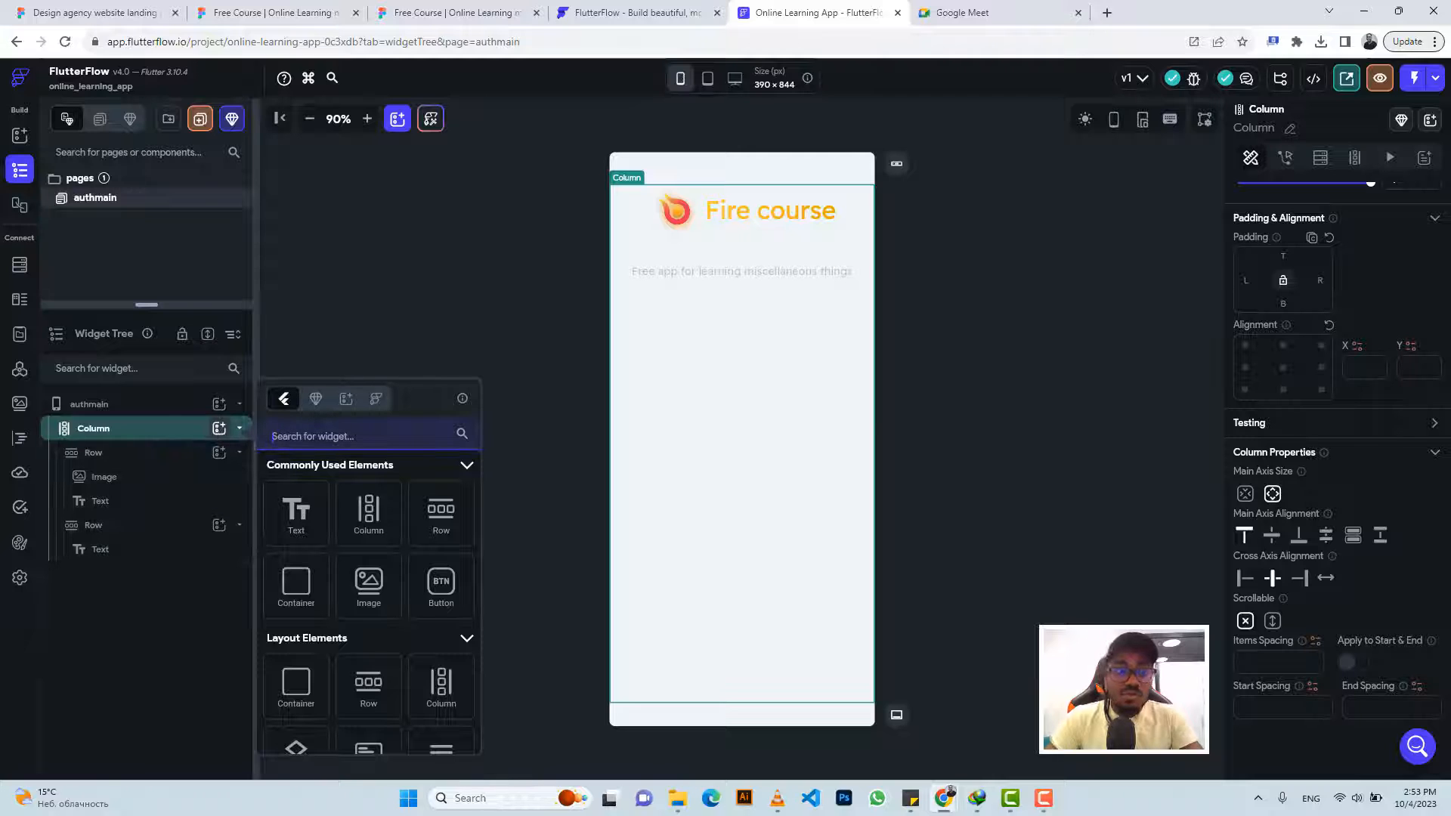
type("text")
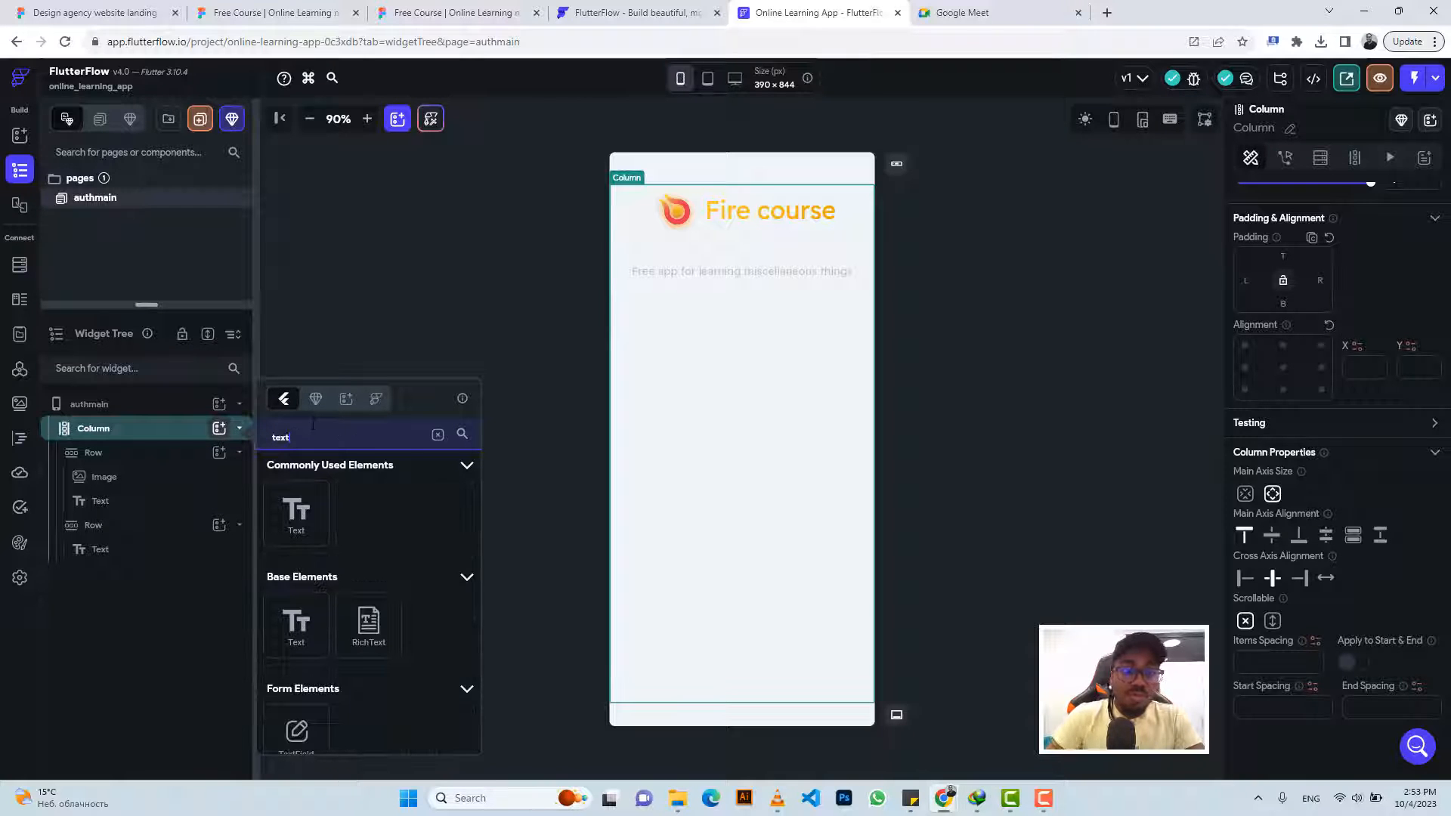
left_click(294, 732)
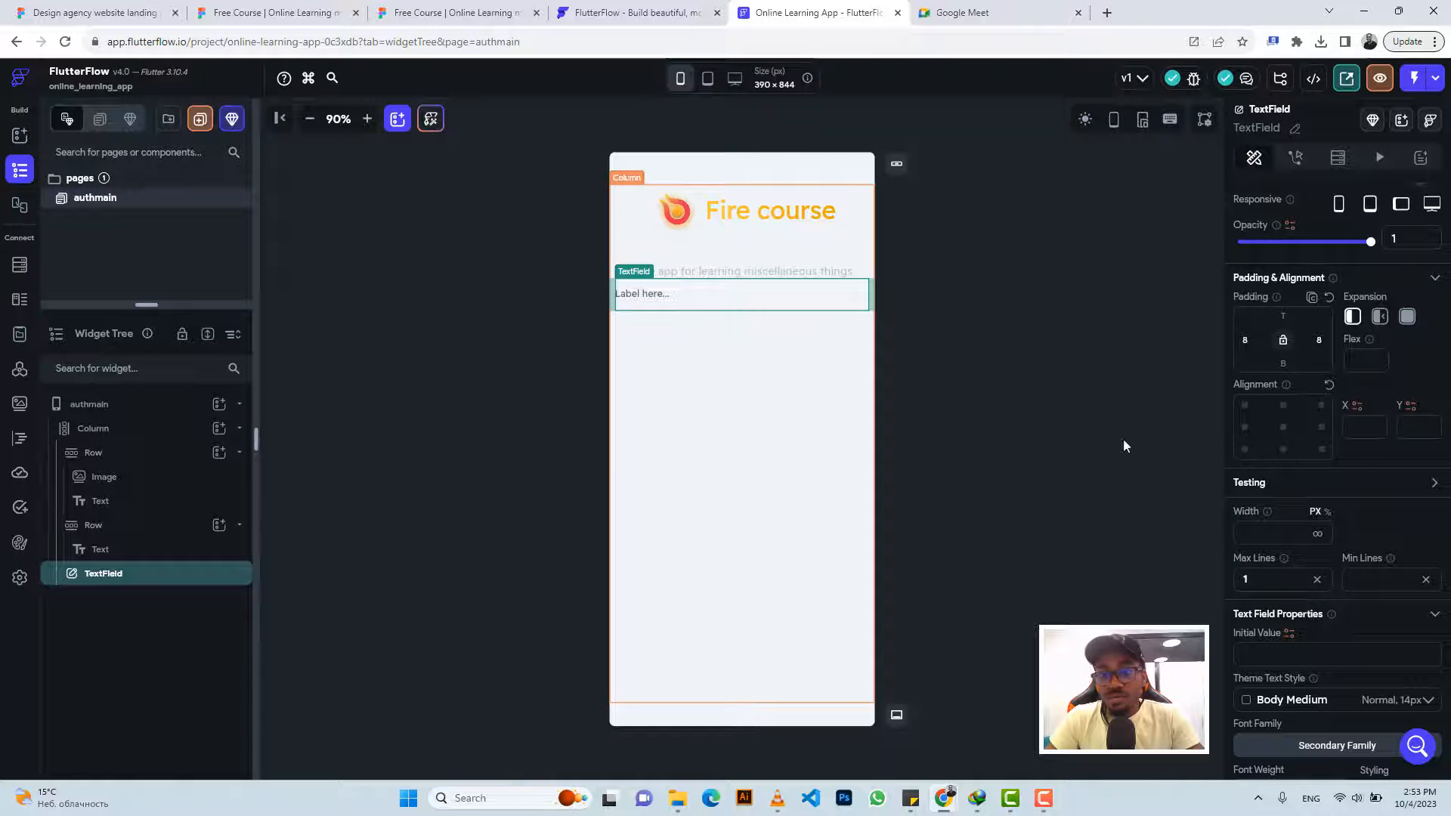
Set the TextField's input border type to Outline
scroll(1304, 407, "down", 6)
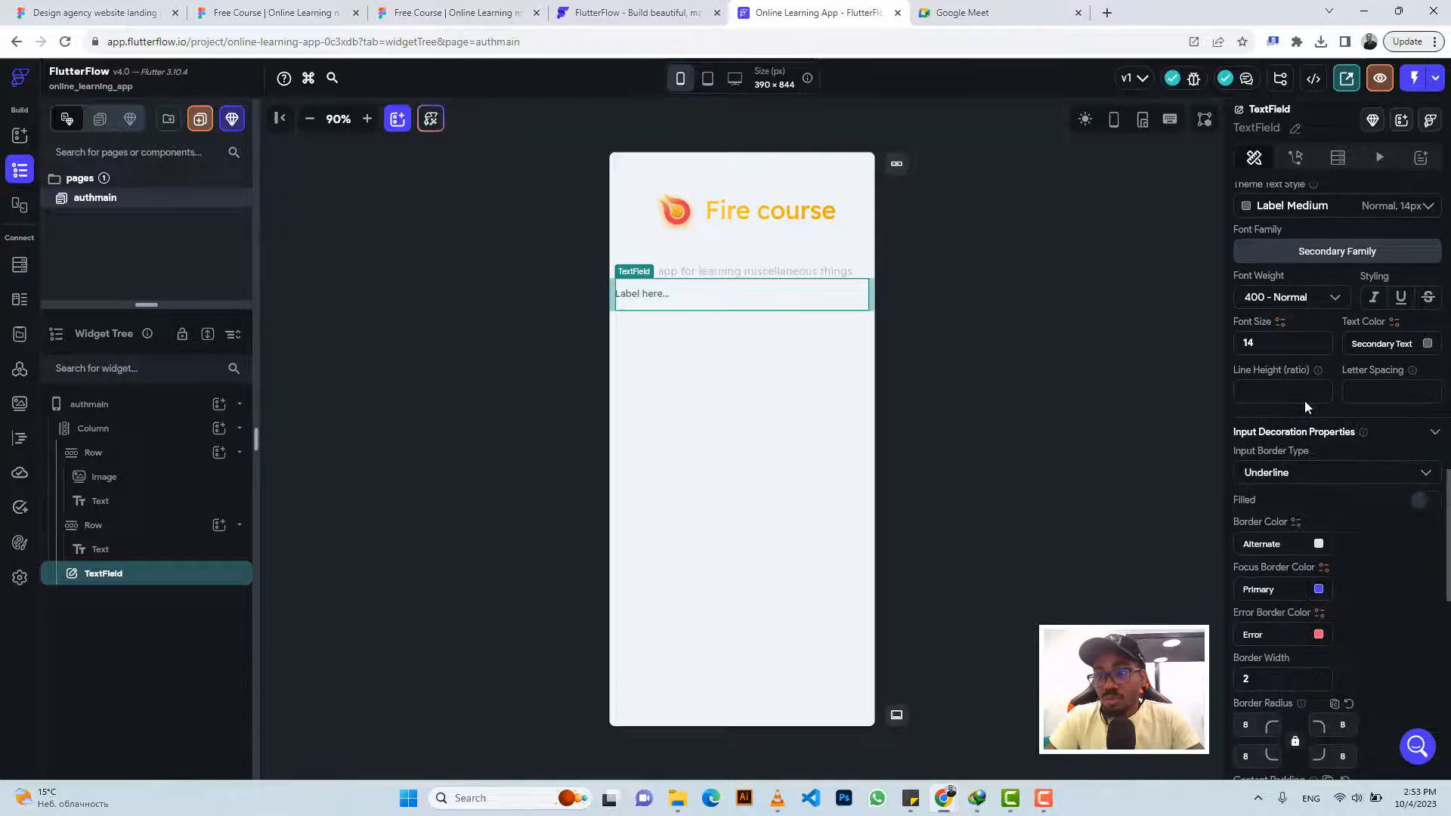
left_click(1288, 485)
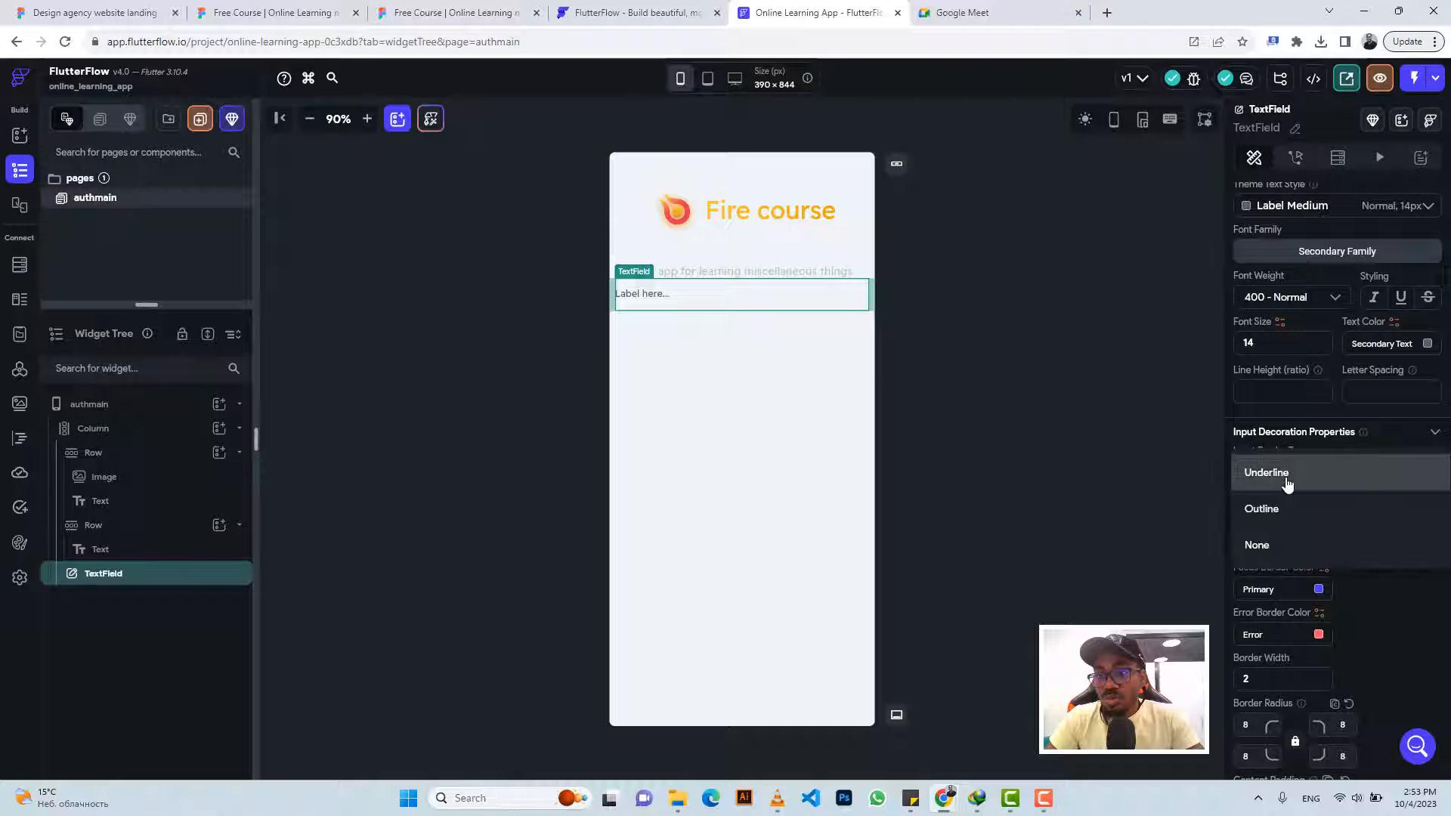
left_click(1277, 515)
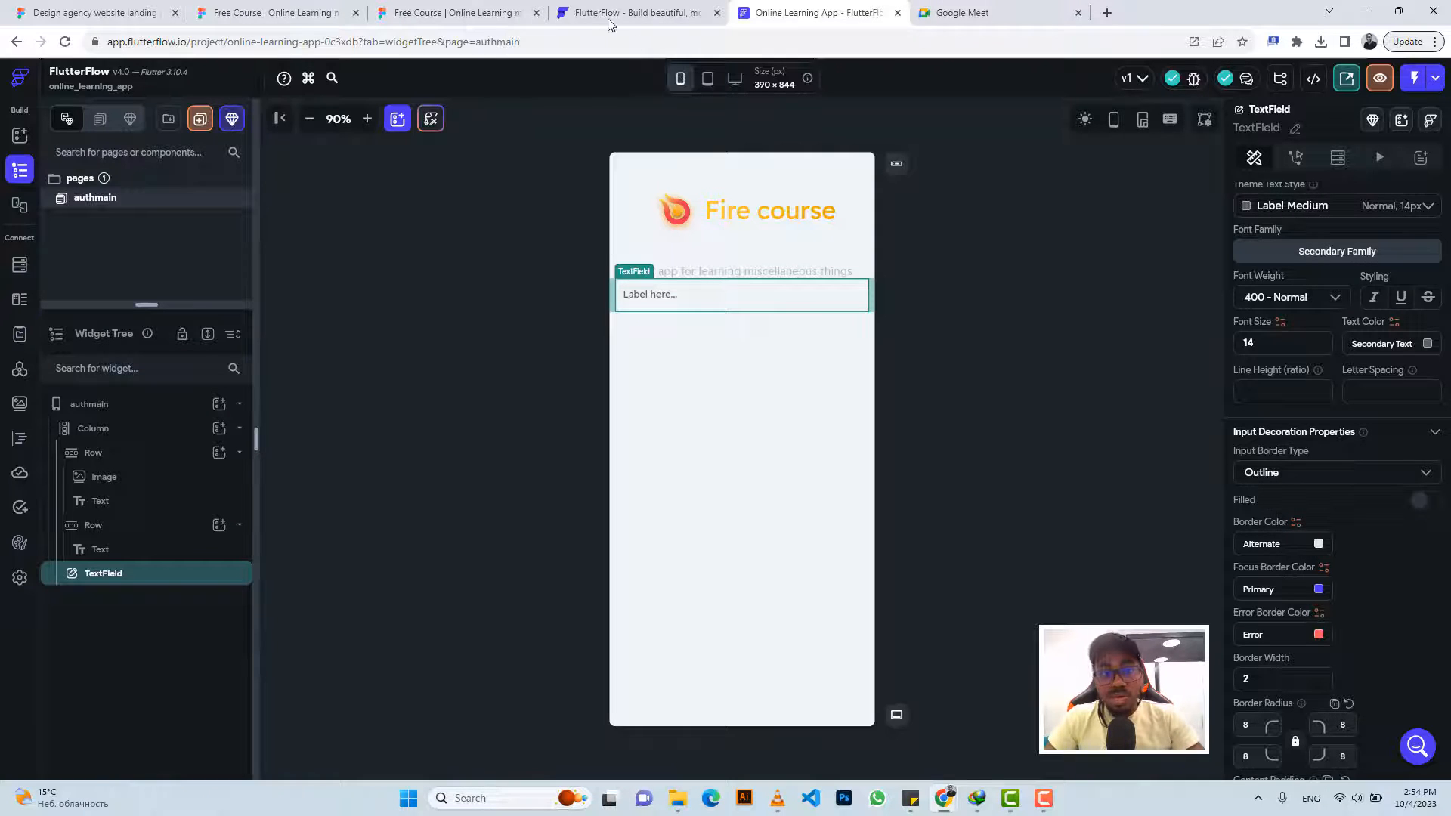
Check the input box's side margins in the Figma design and set the TextField's left and right padding to 57 in FlutterFlow
left_click(452, 13)
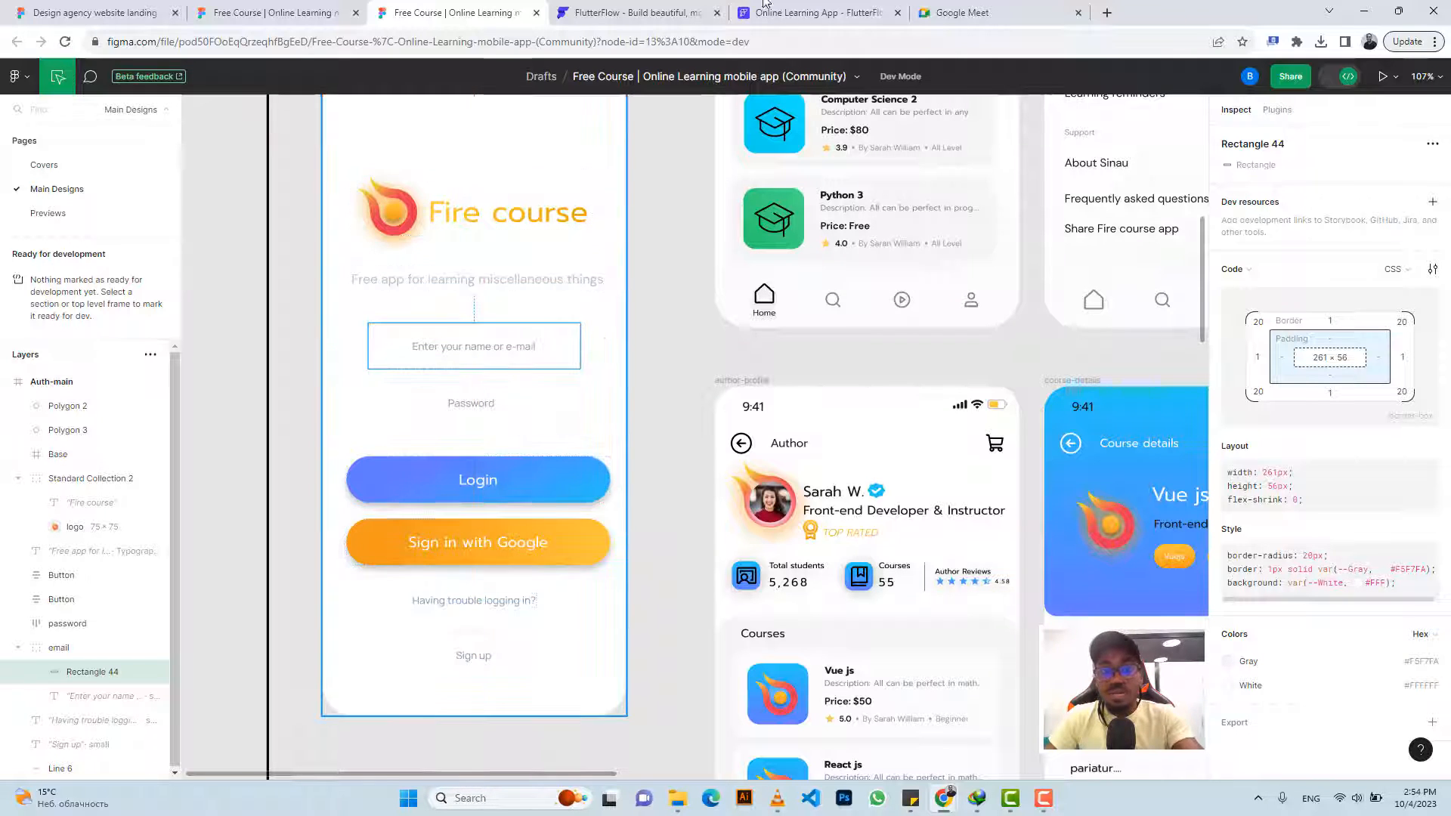
left_click(791, 13)
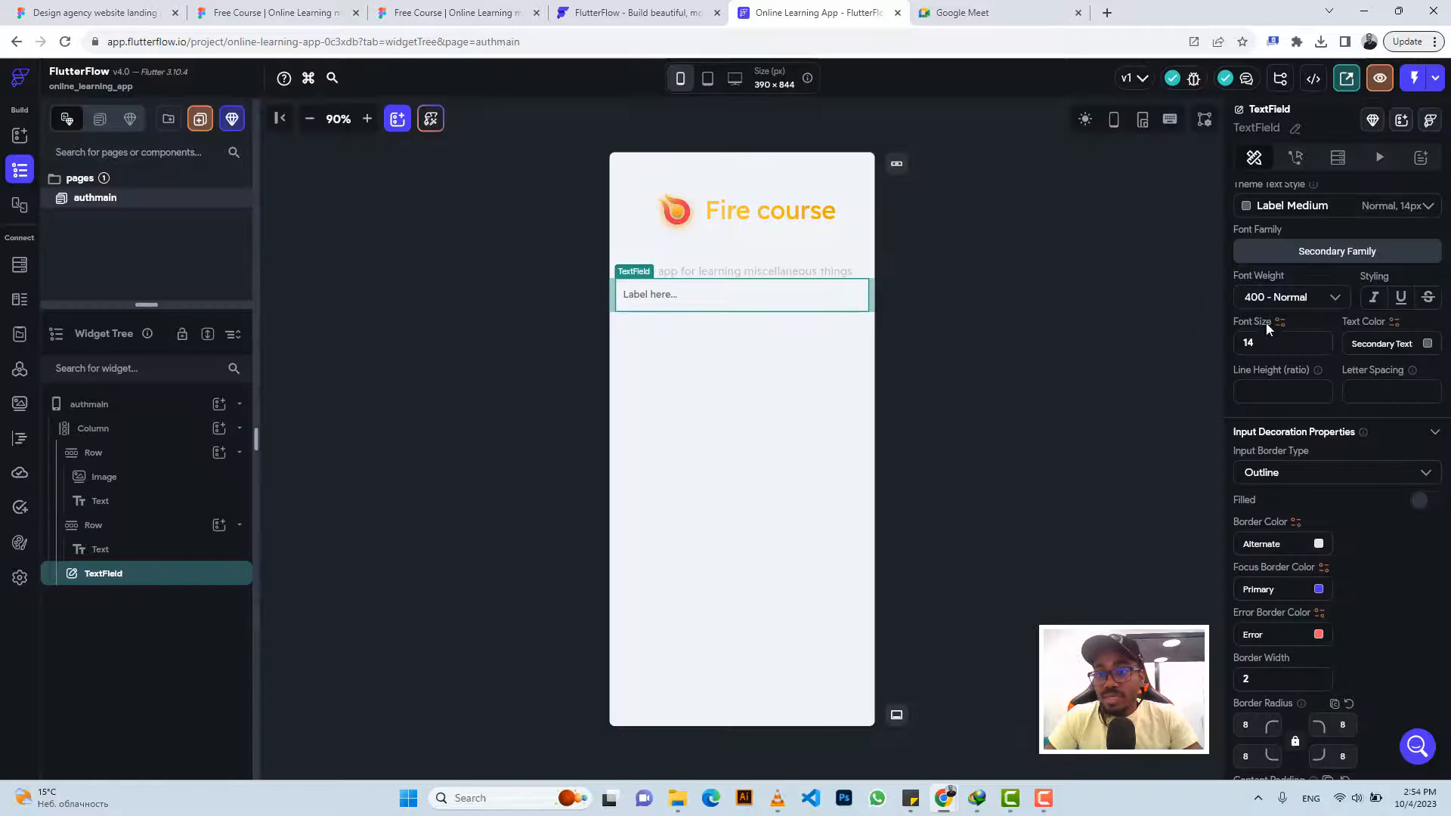
scroll(1269, 331, "up", 10)
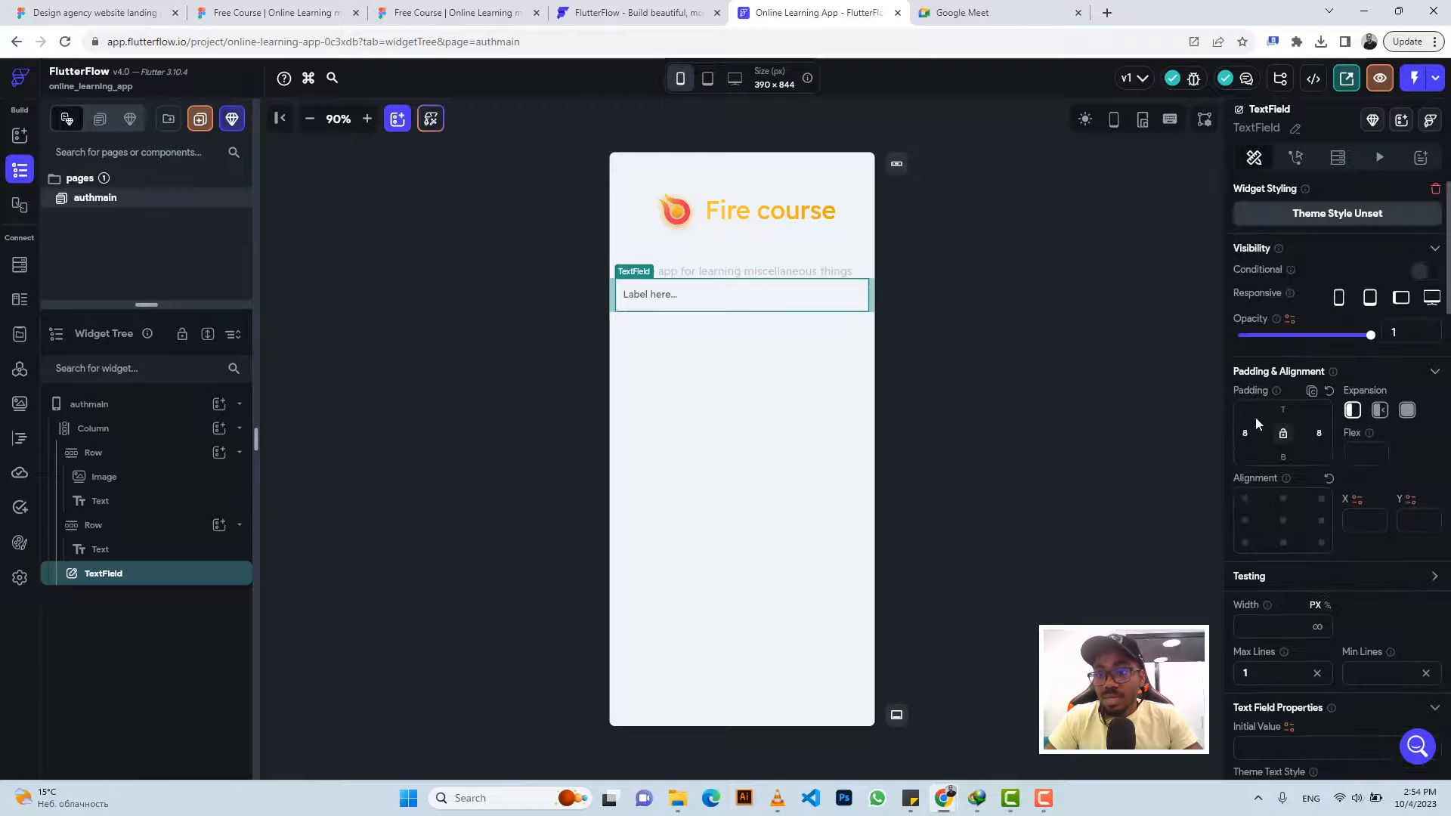
left_click_drag(1235, 438, 1326, 432)
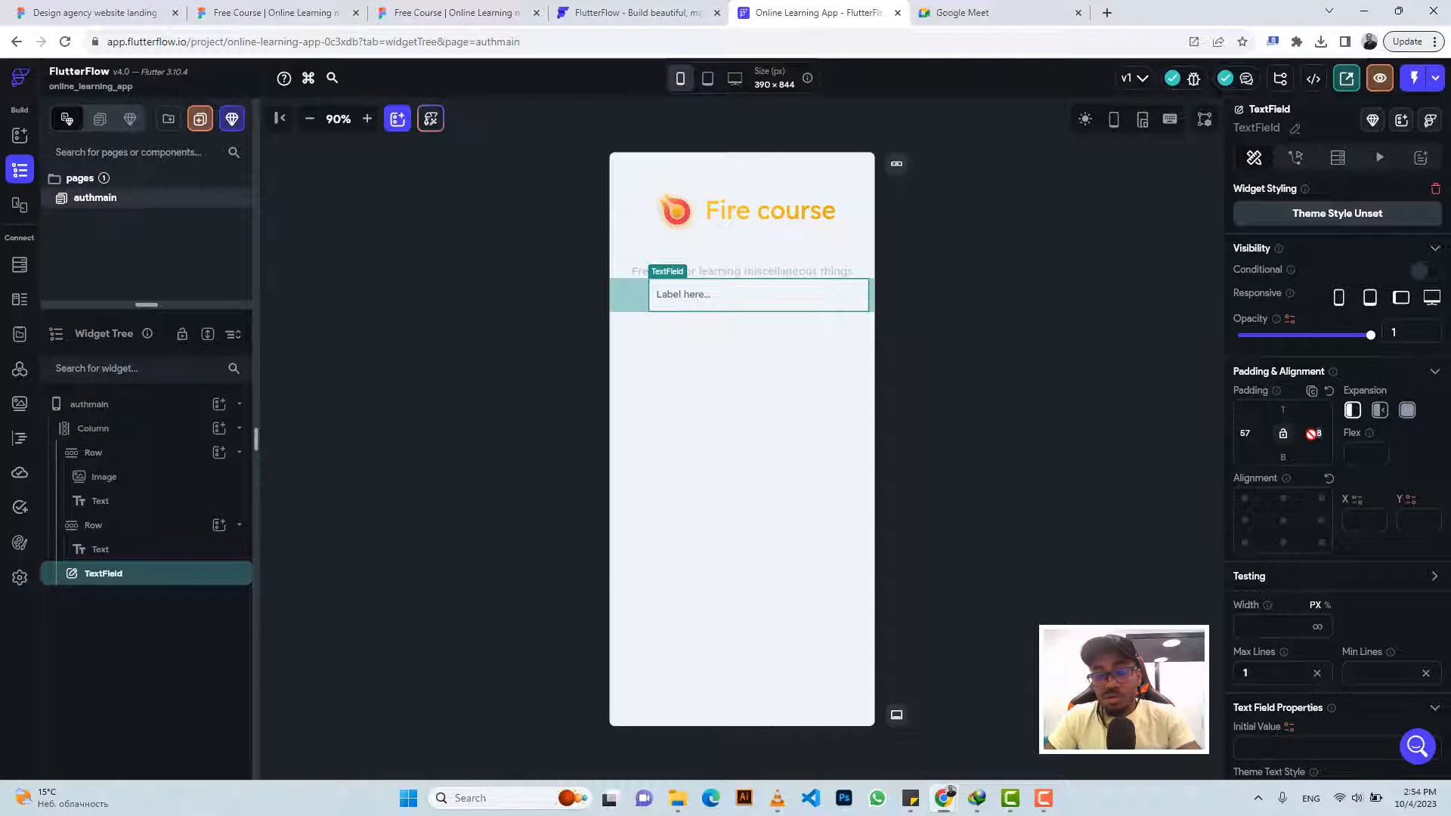
type("57")
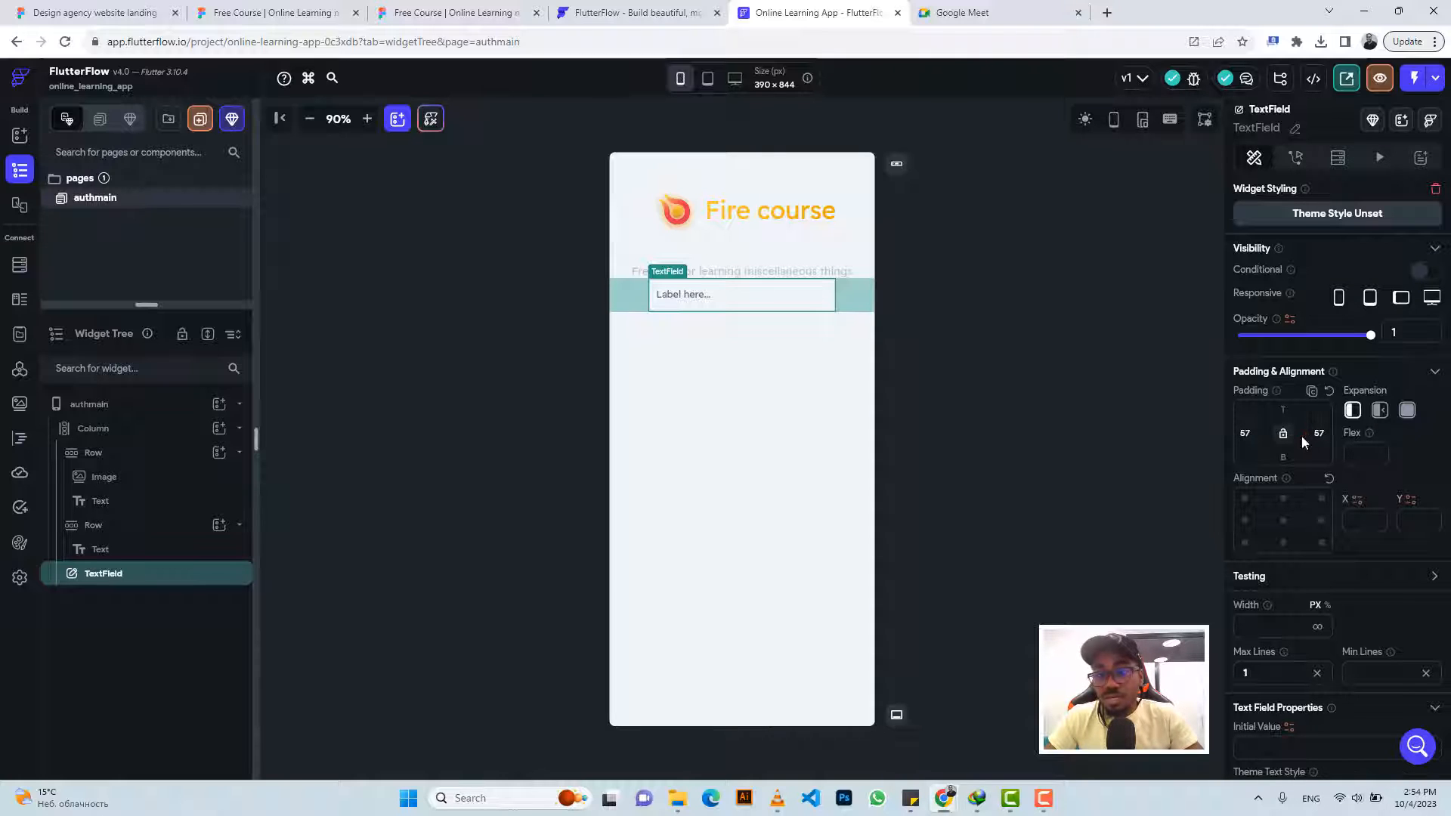
Set the TextField's border radius to 20
scroll(1318, 578, "down", 8)
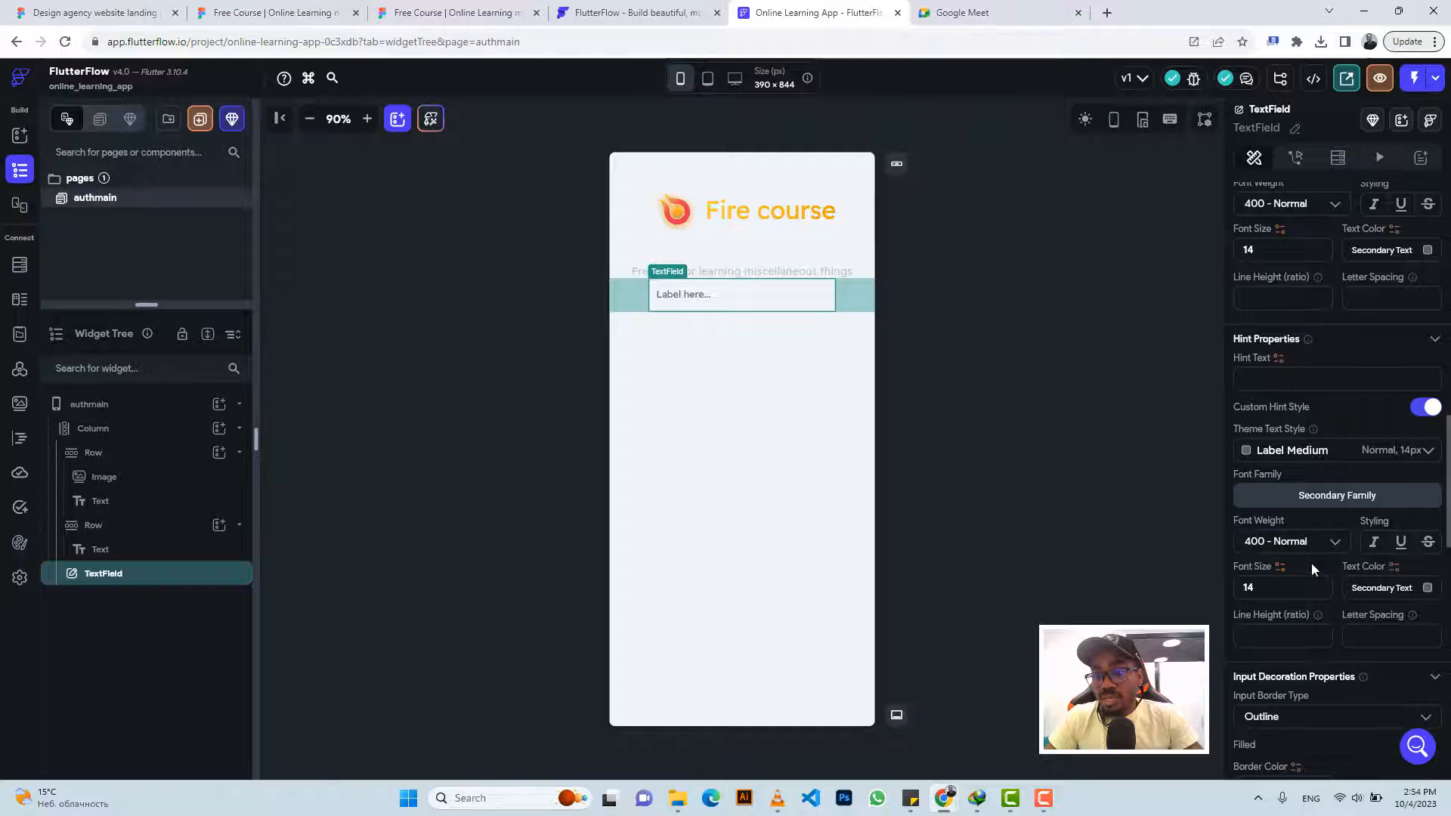
scroll(1312, 564, "down", 6)
left_click(1248, 516)
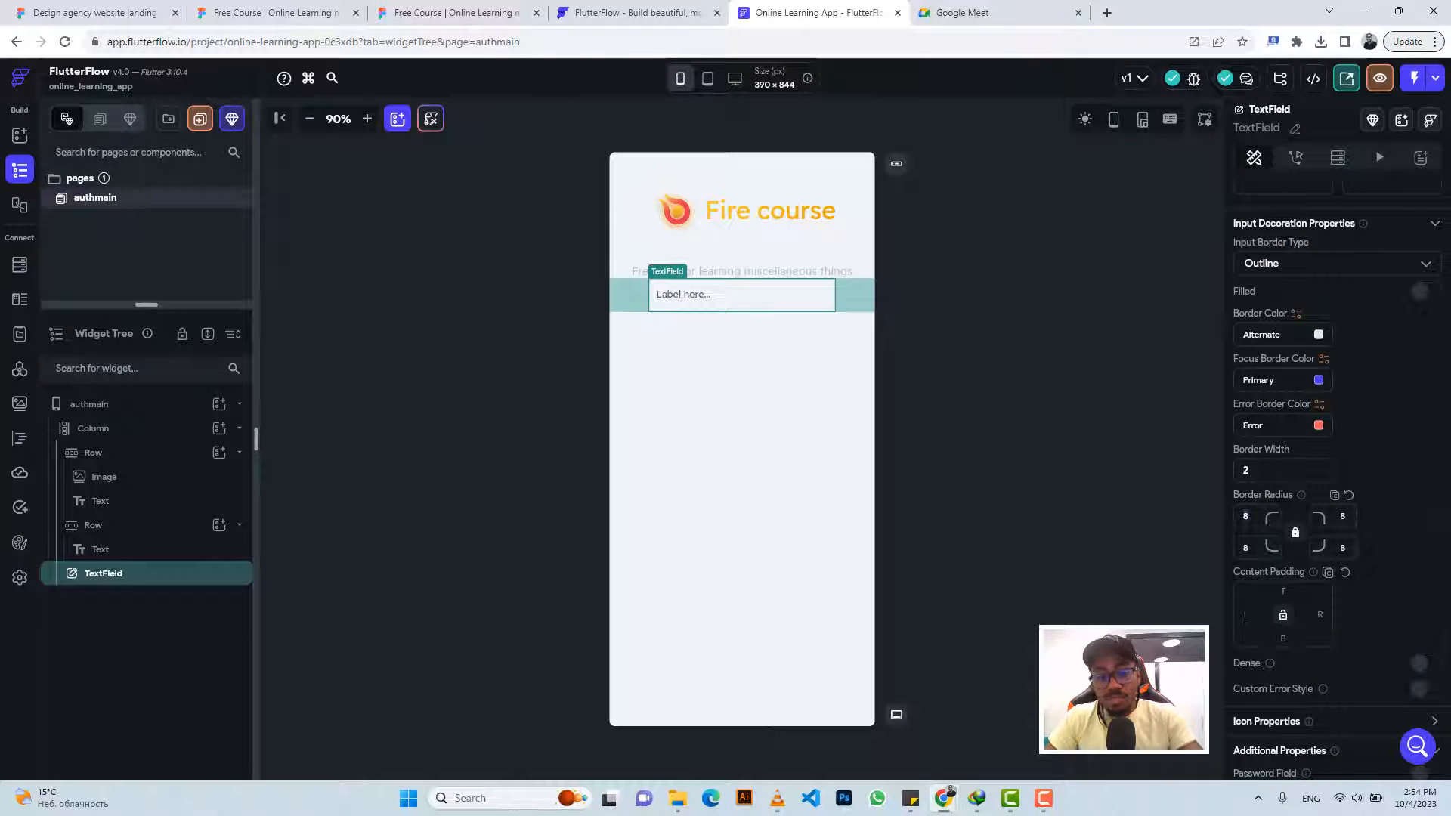
type("20")
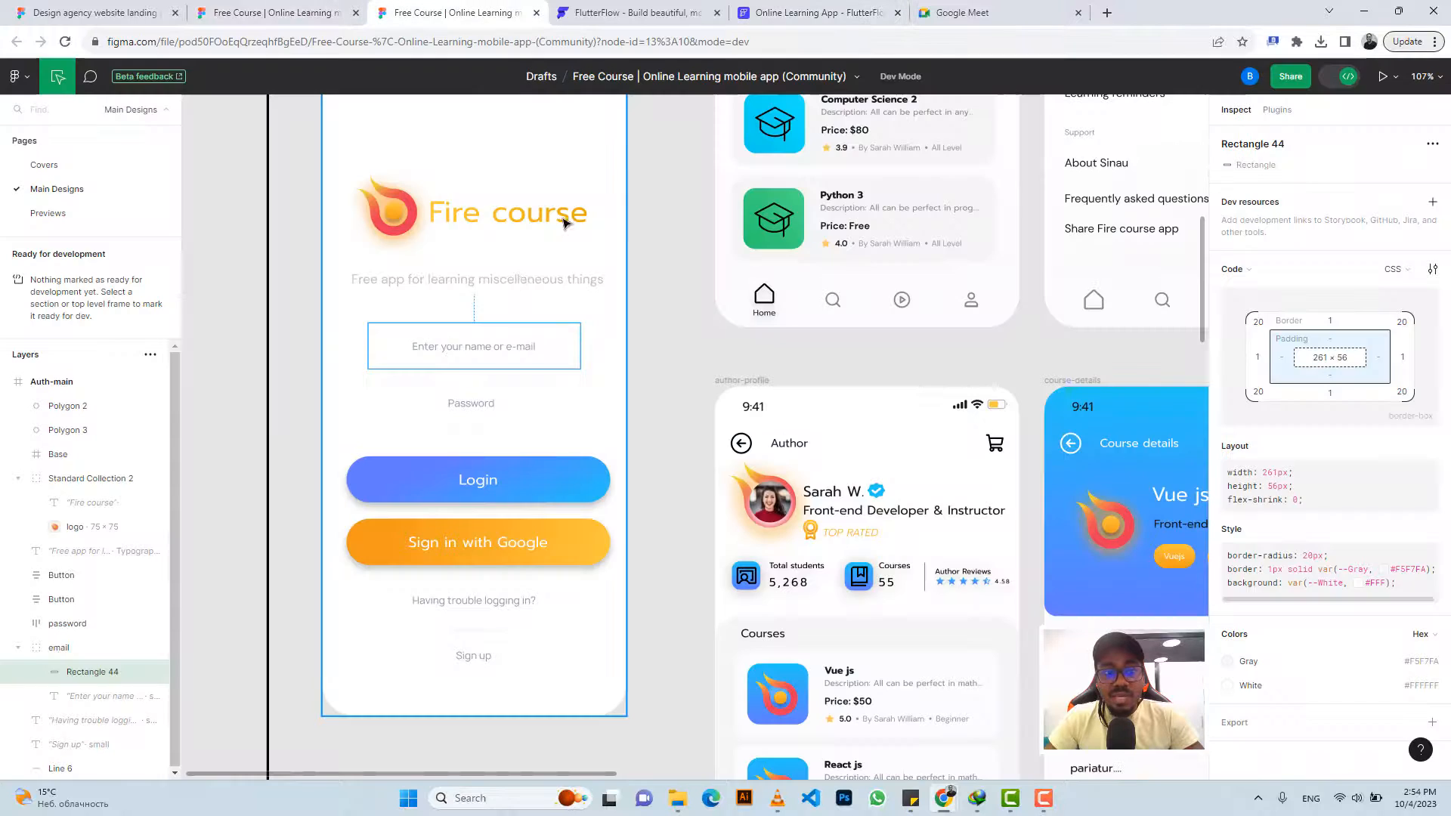
Copy the "Enter your name or e-mail" content from Figma into the TextField's label text and set the label's font size to 12
left_click(452, 13)
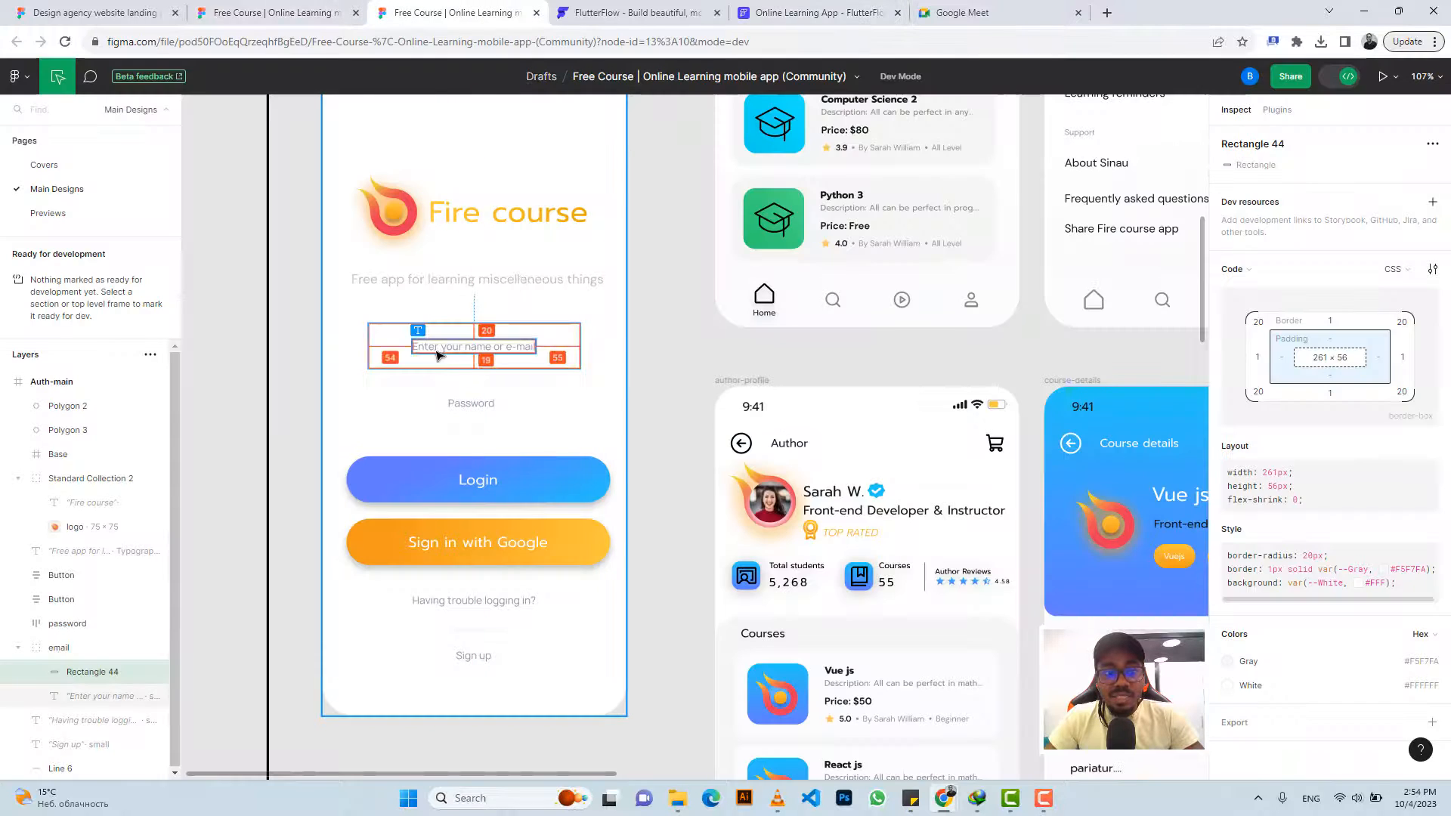
left_click(439, 353)
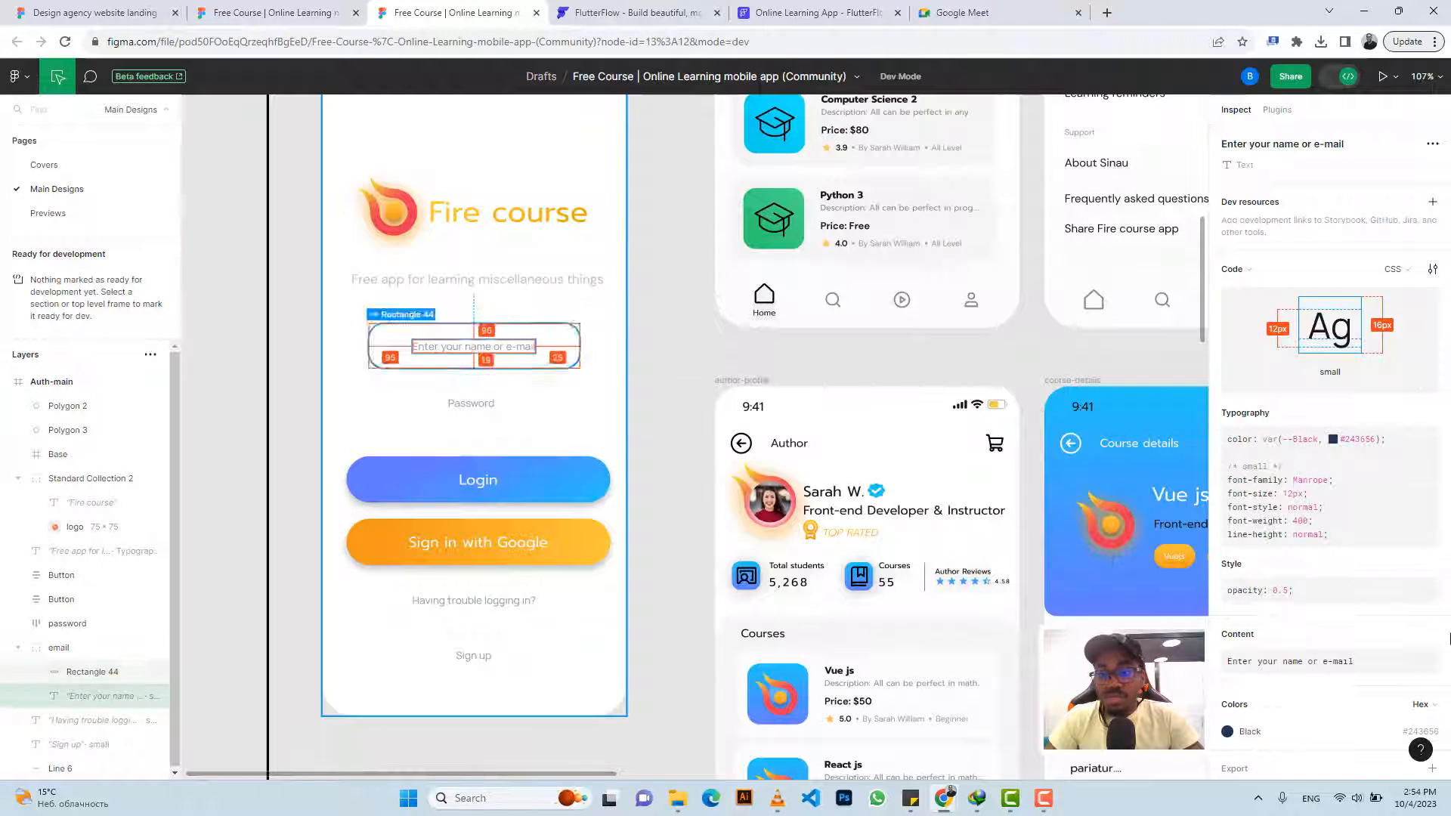
left_click(1428, 637)
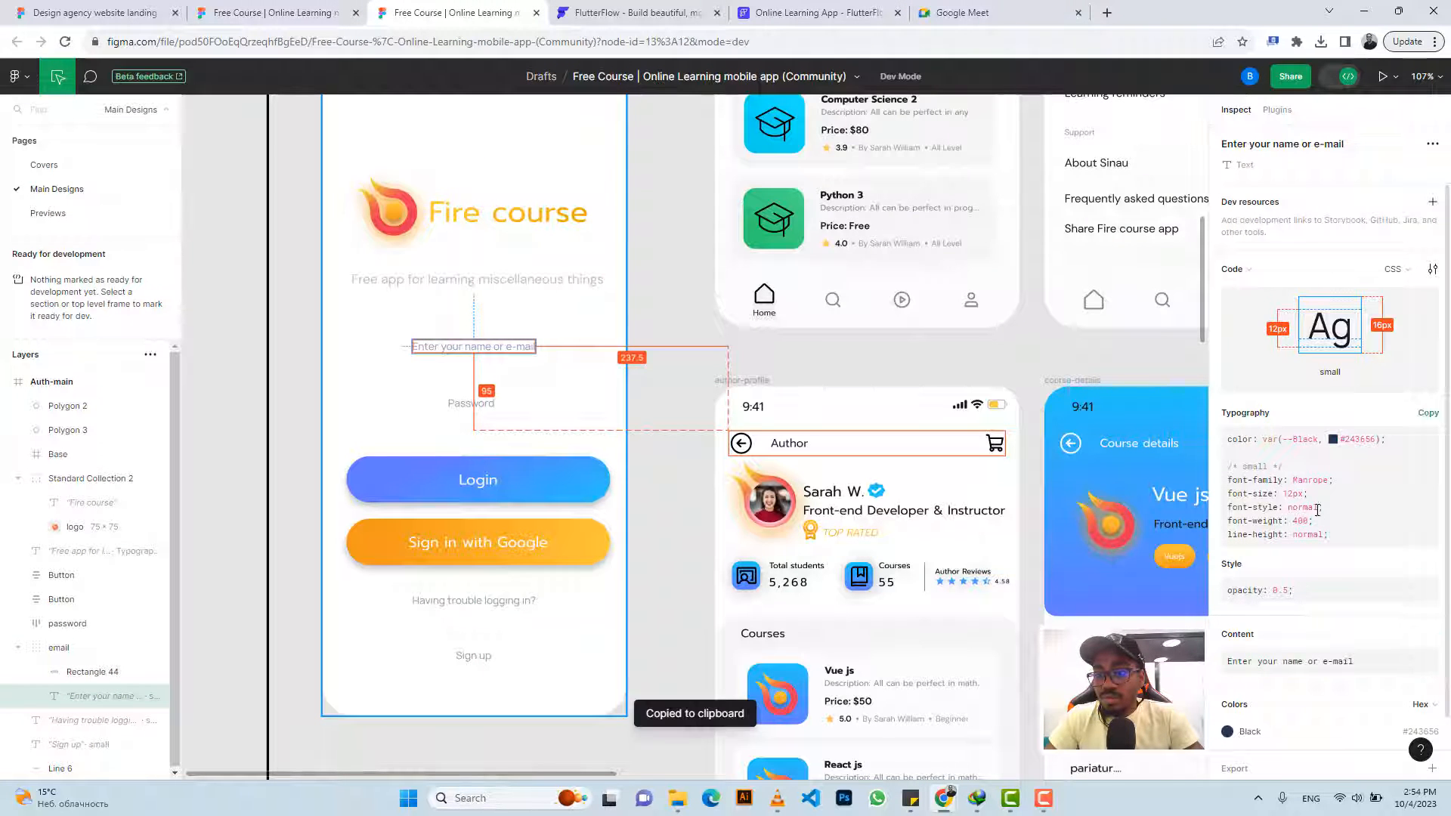
left_click(760, 9)
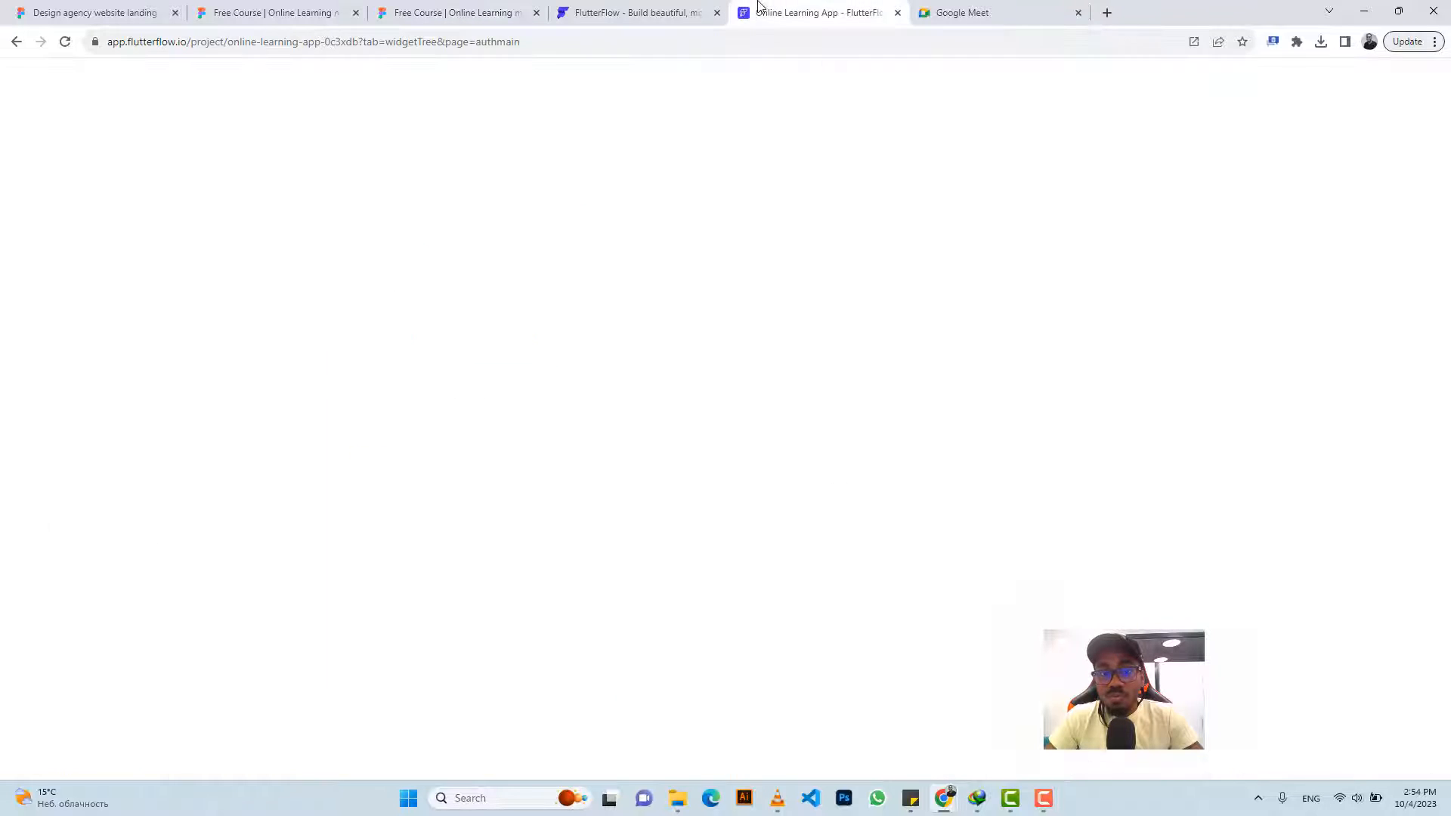
scroll(1305, 400, "up", 10)
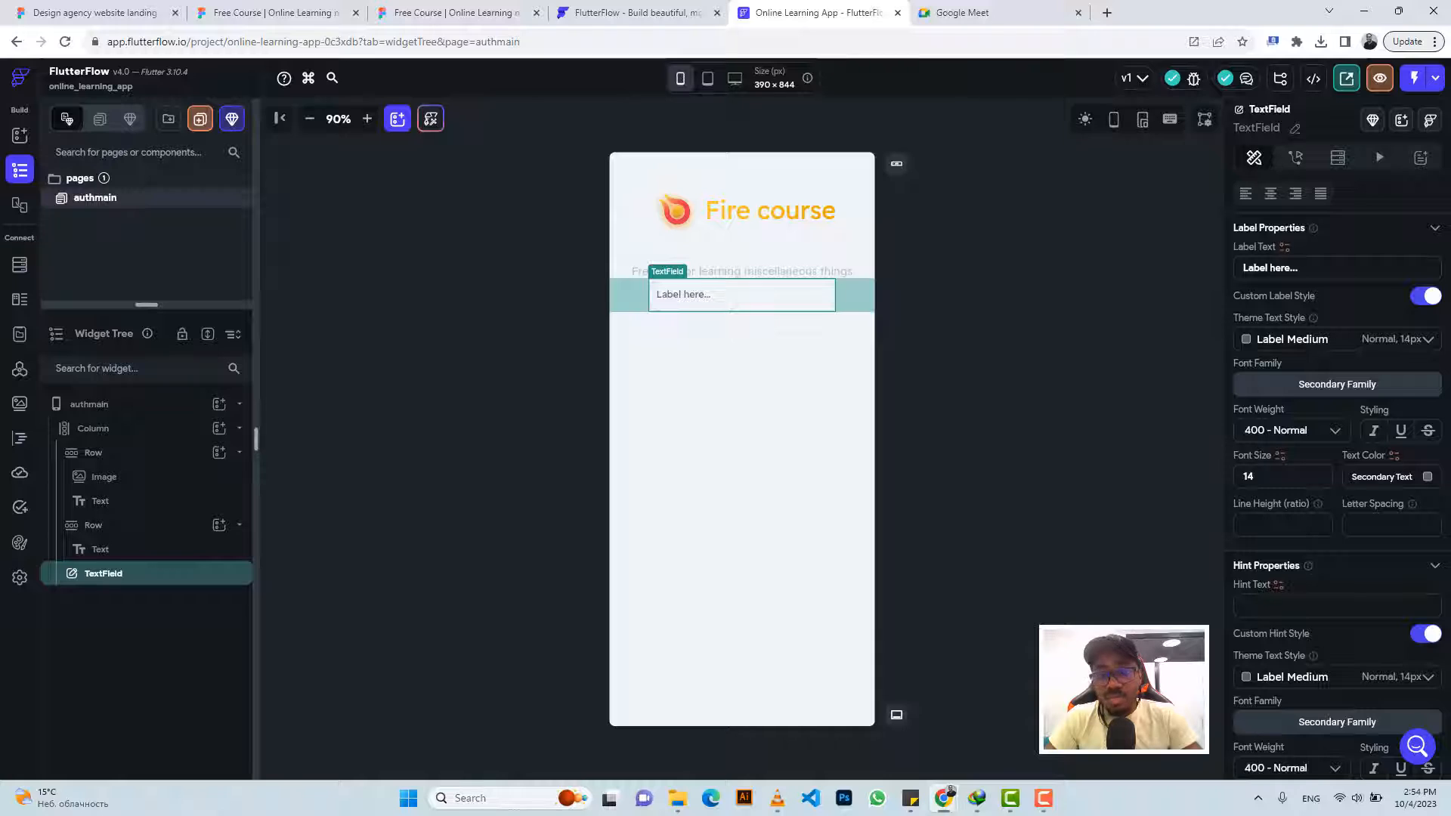
triple_click(1271, 268)
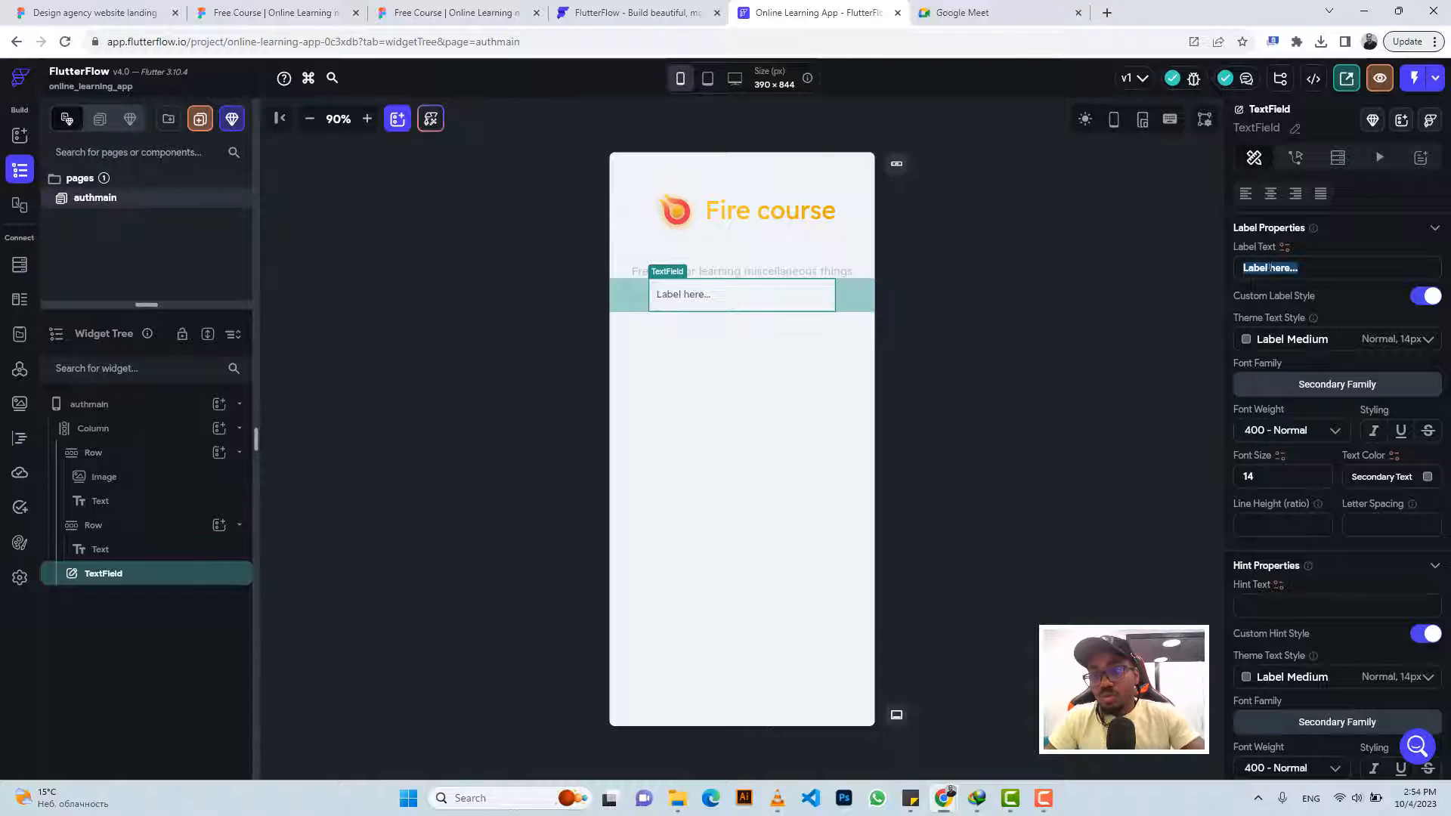
key("ctrl+v")
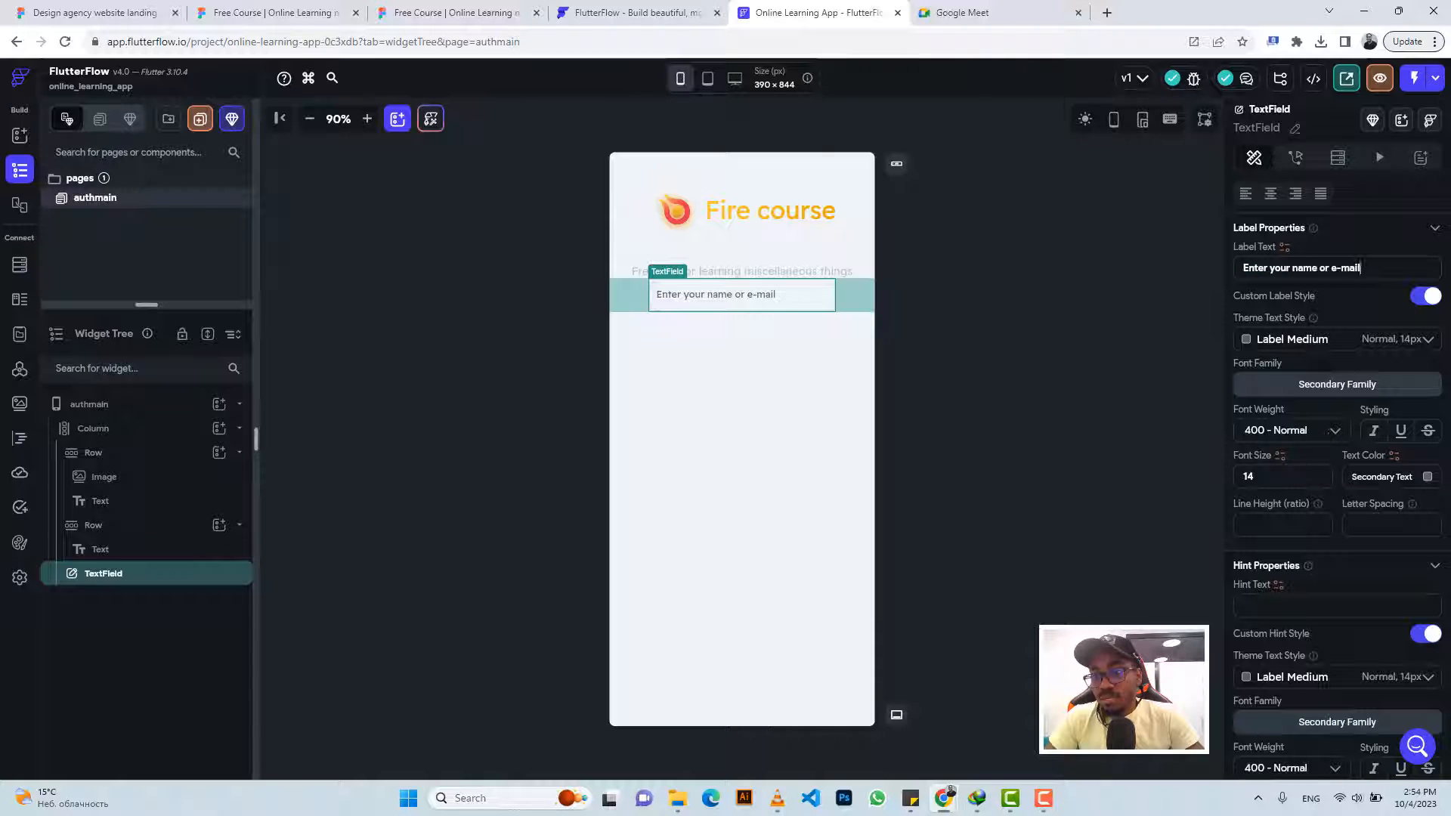
type("12")
key("Return")
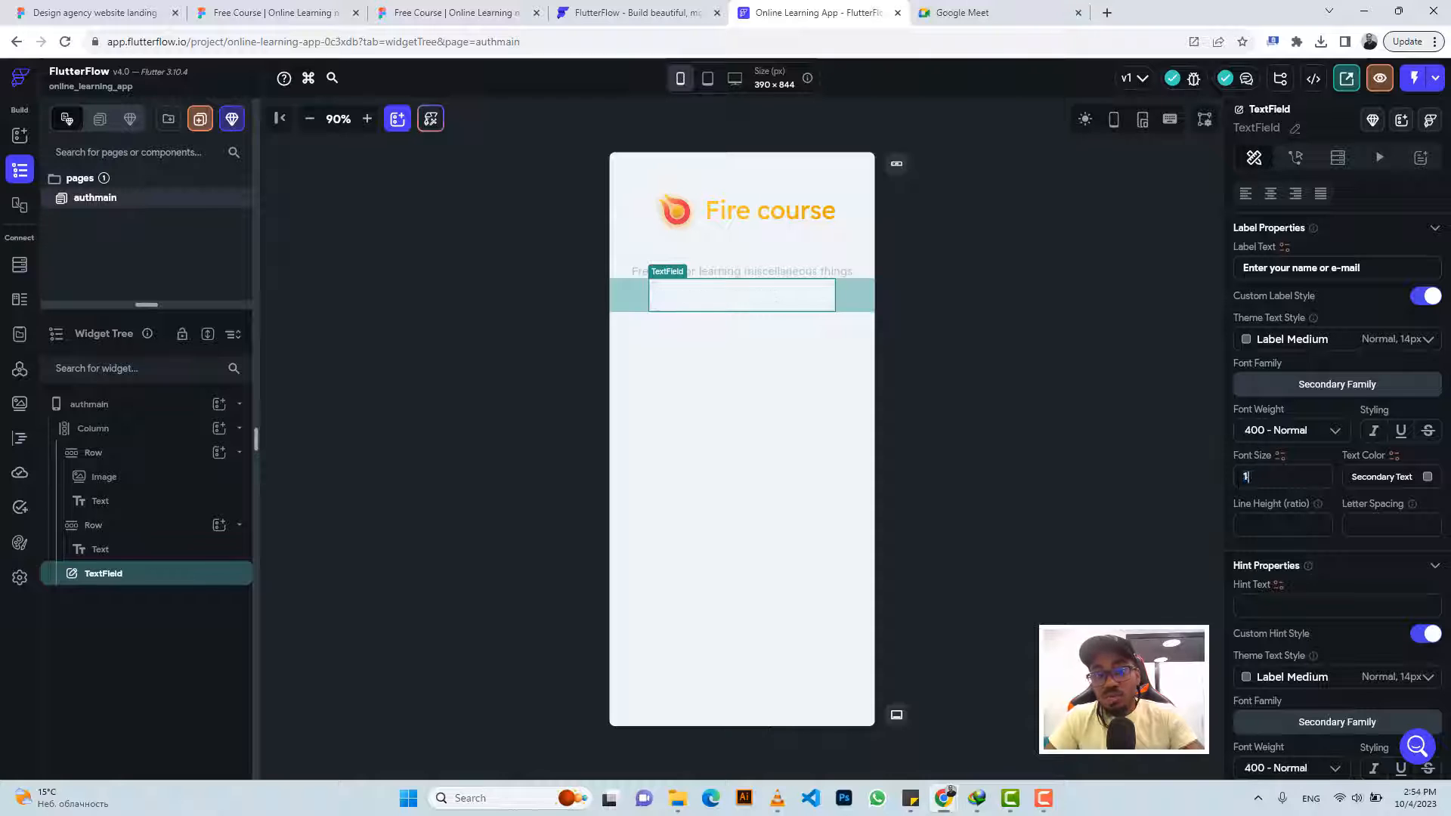
Copy the Black color #243656 of the "Enter your name or e-mail" text from Figma and apply it as the TextField's label color in FlutterFlow
left_click(439, 12)
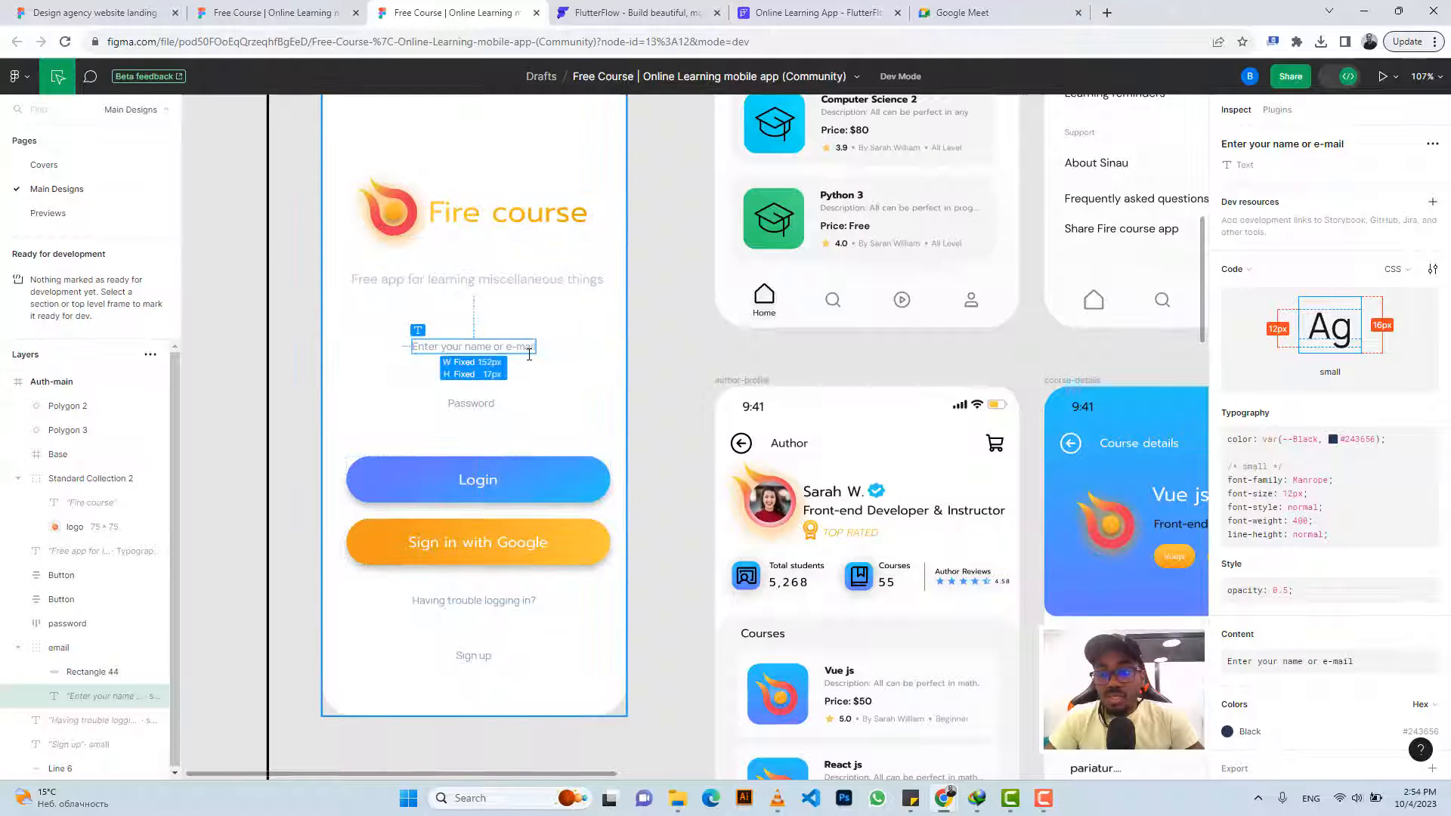
scroll(1357, 623, "down", 1)
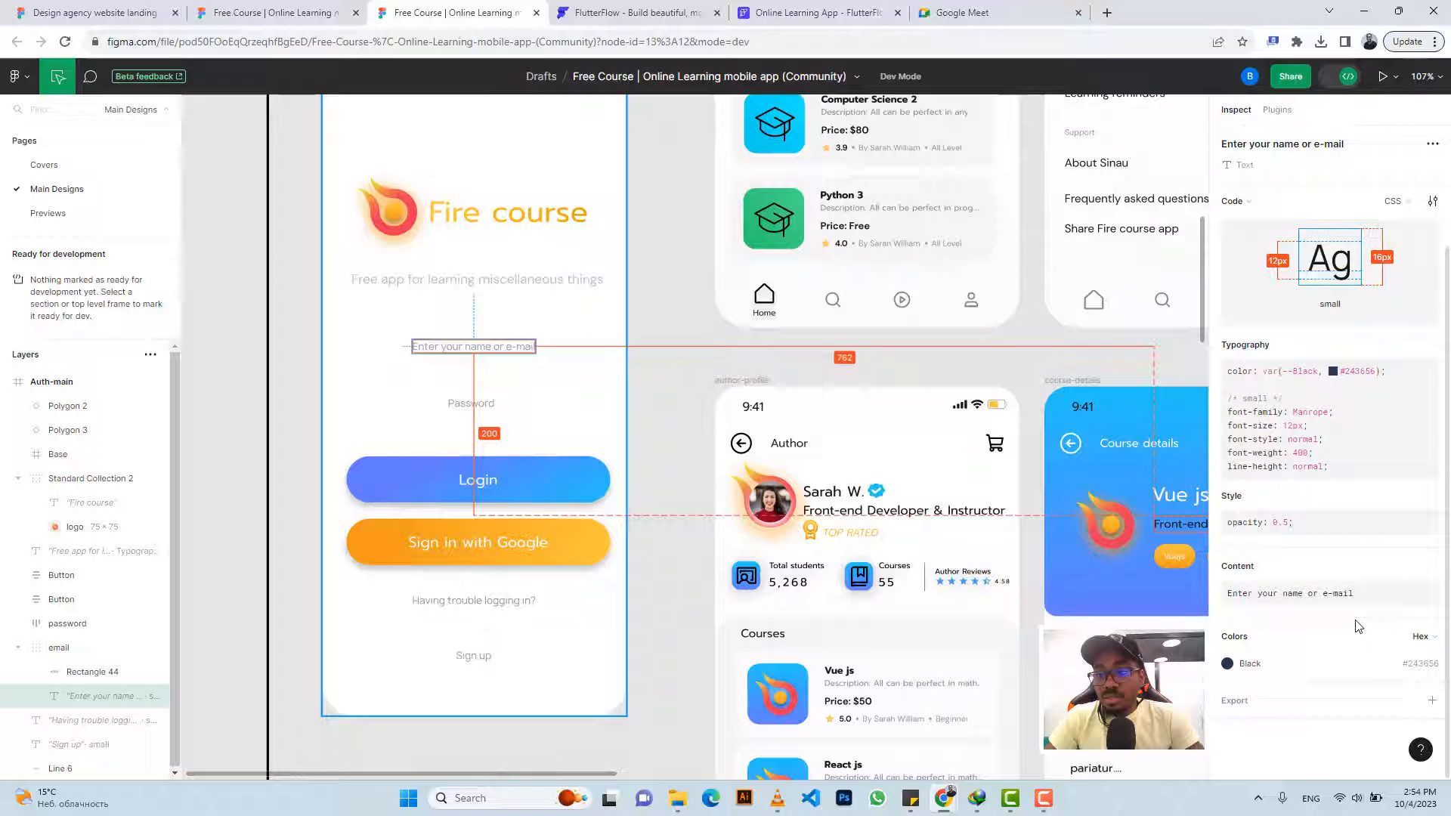
left_click(1422, 667)
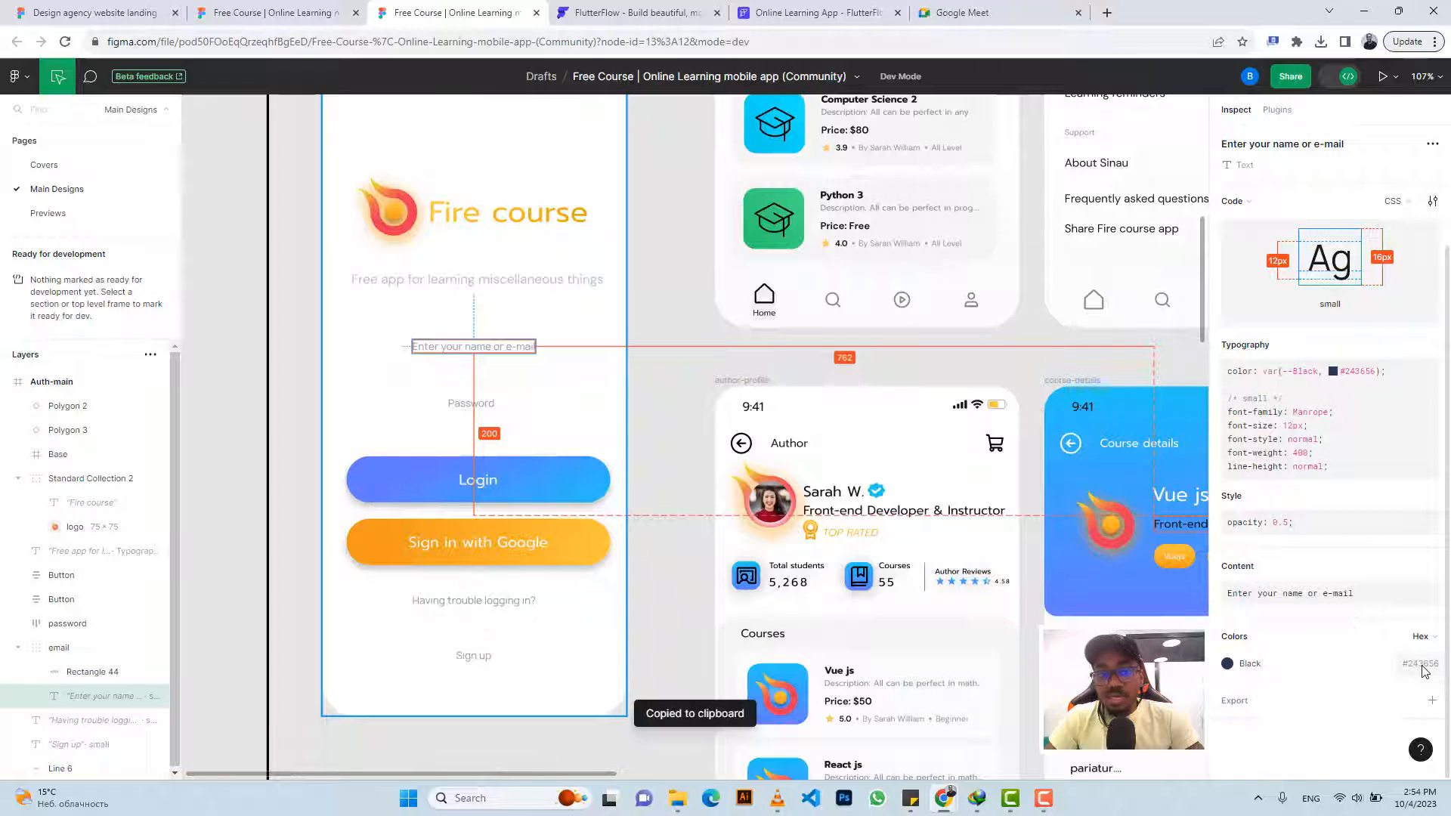
left_click(778, 15)
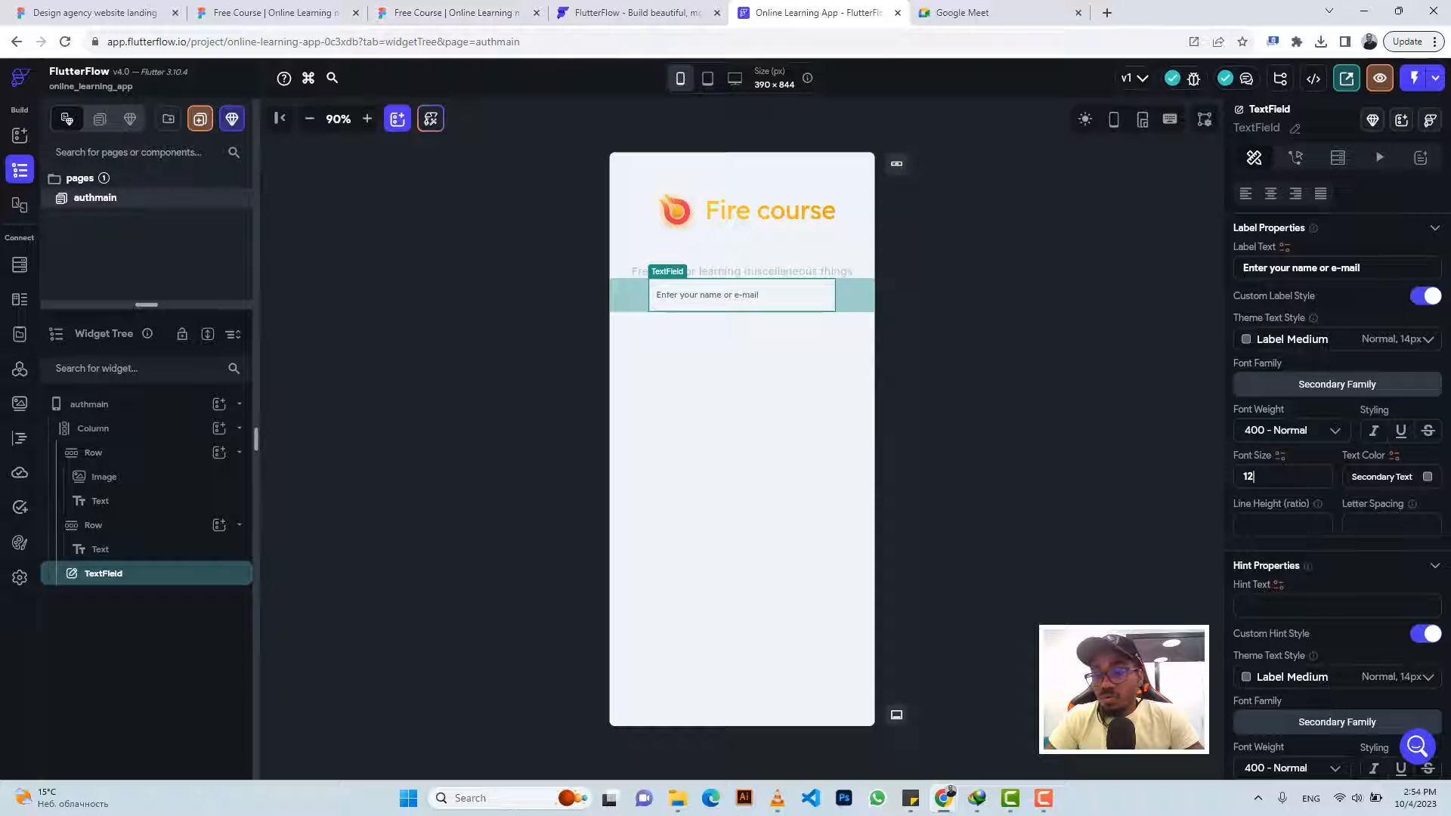
left_click(1388, 480)
key("BackSpace")
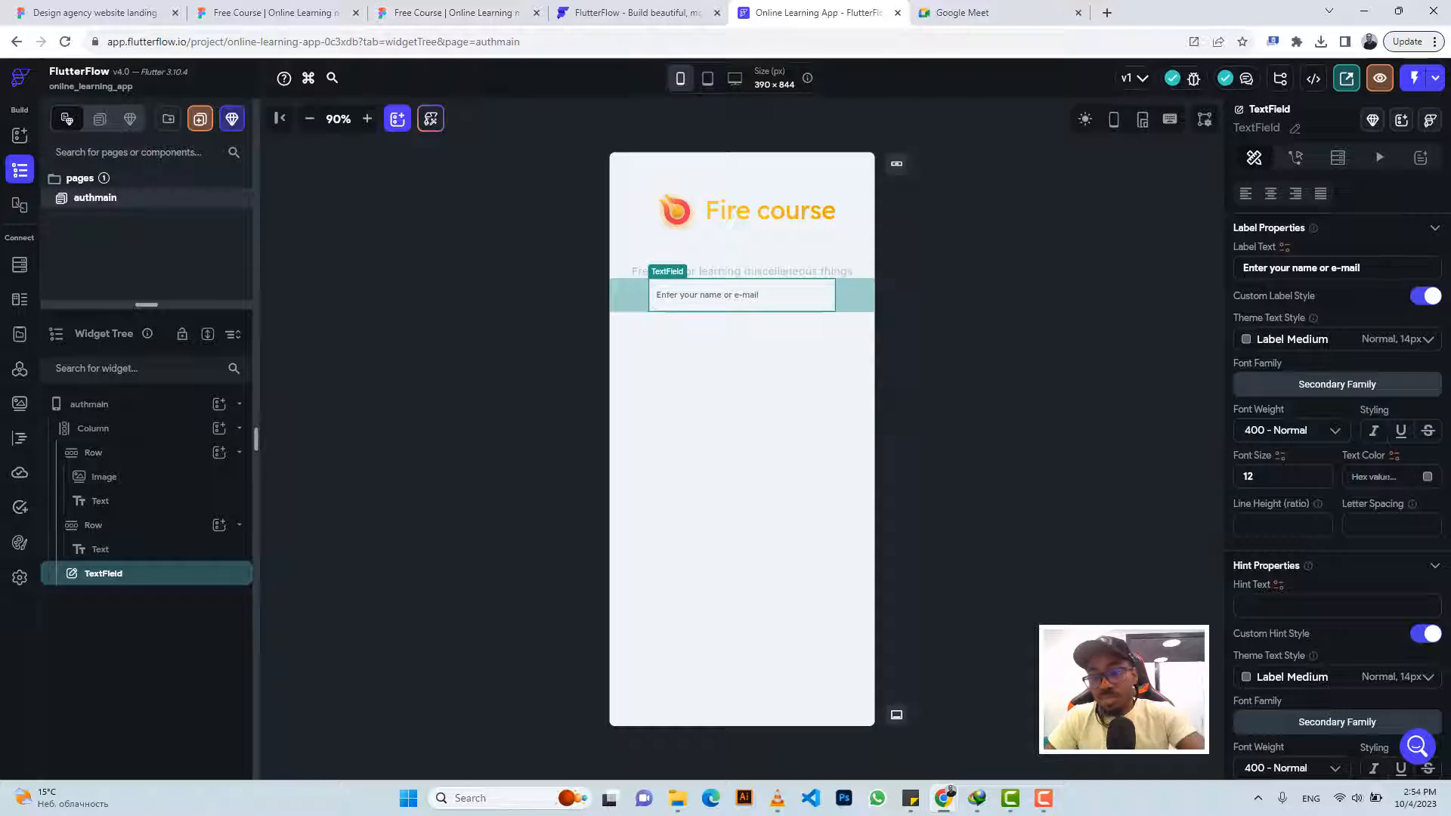
key("ctrl+v")
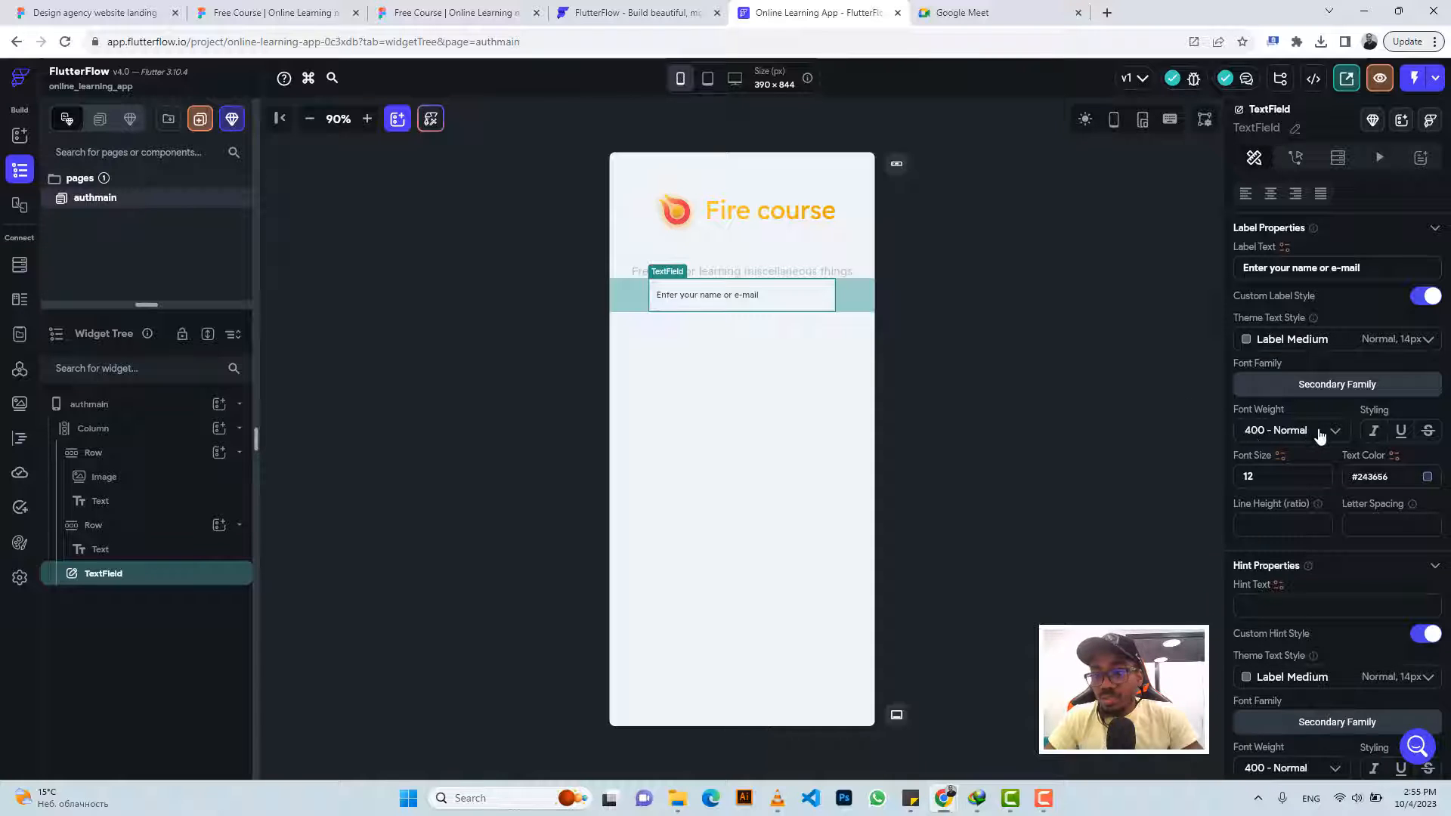
Set the TextField's border width to 0.5 in its input decoration properties
scroll(1319, 436, "down", 5)
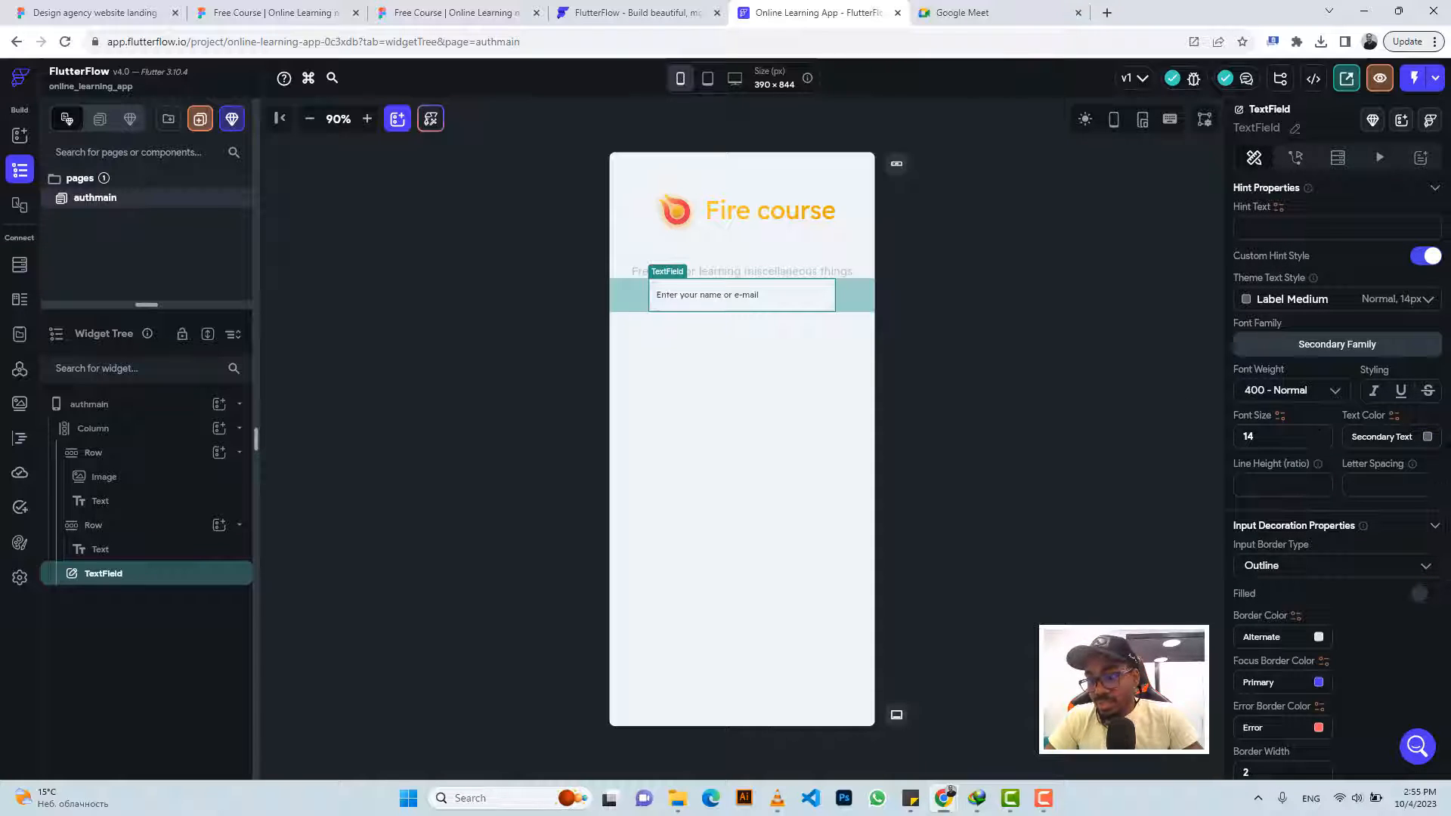
scroll(1320, 436, "down", 3)
scroll(1320, 436, "down", 3)
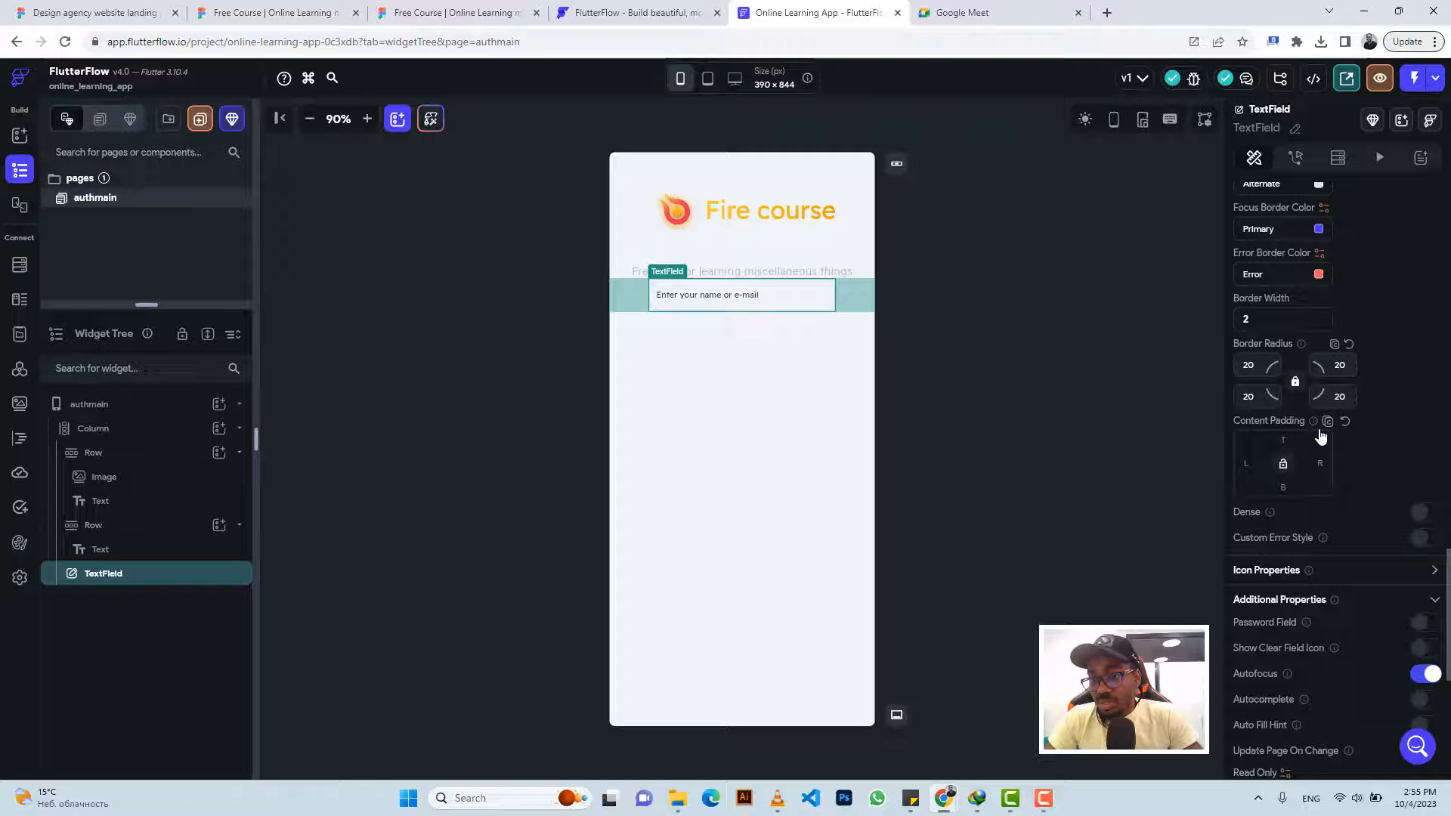
scroll(1319, 437, "up", 7)
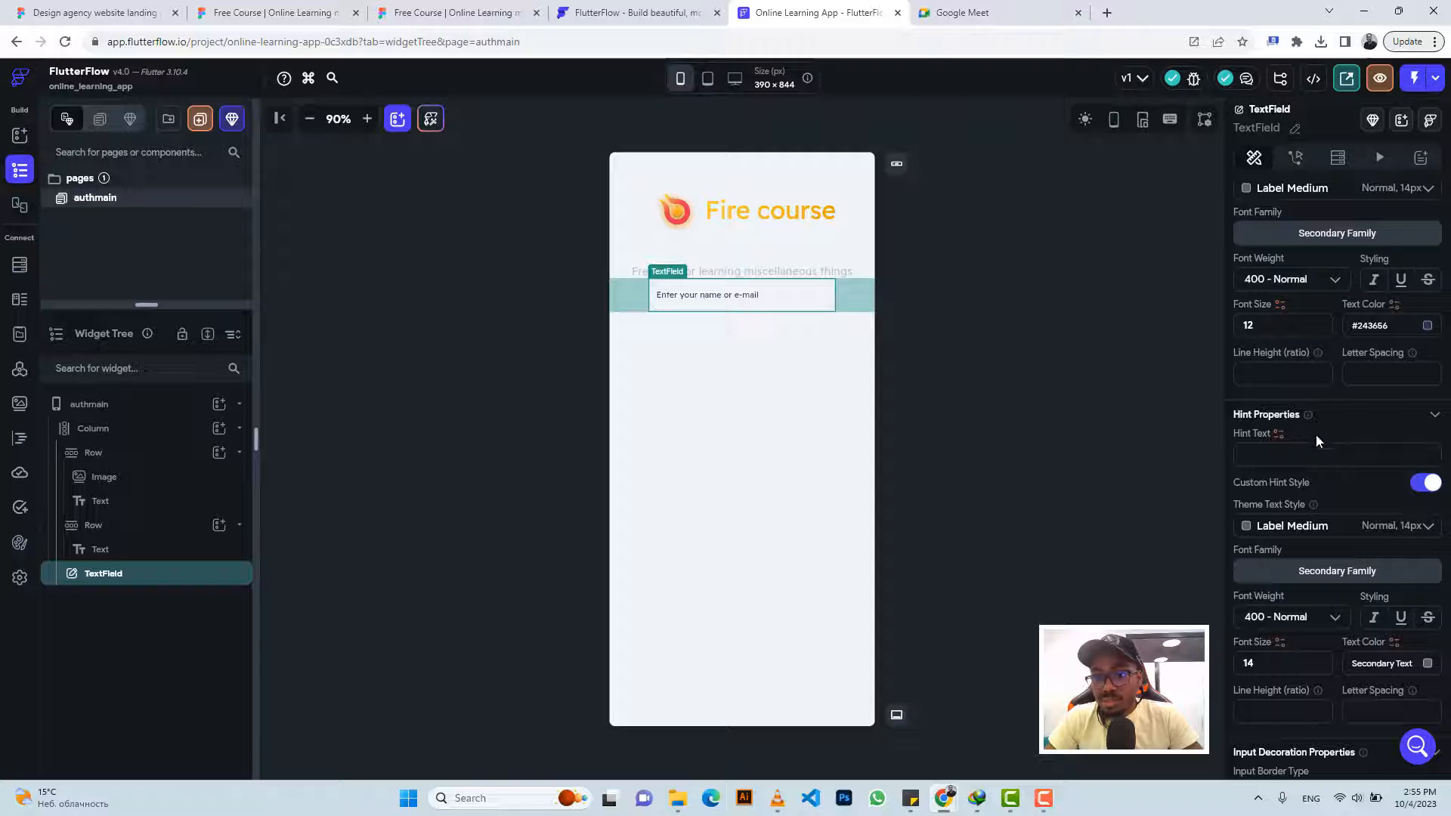
scroll(1317, 439, "up", 5)
scroll(1317, 438, "down", 4)
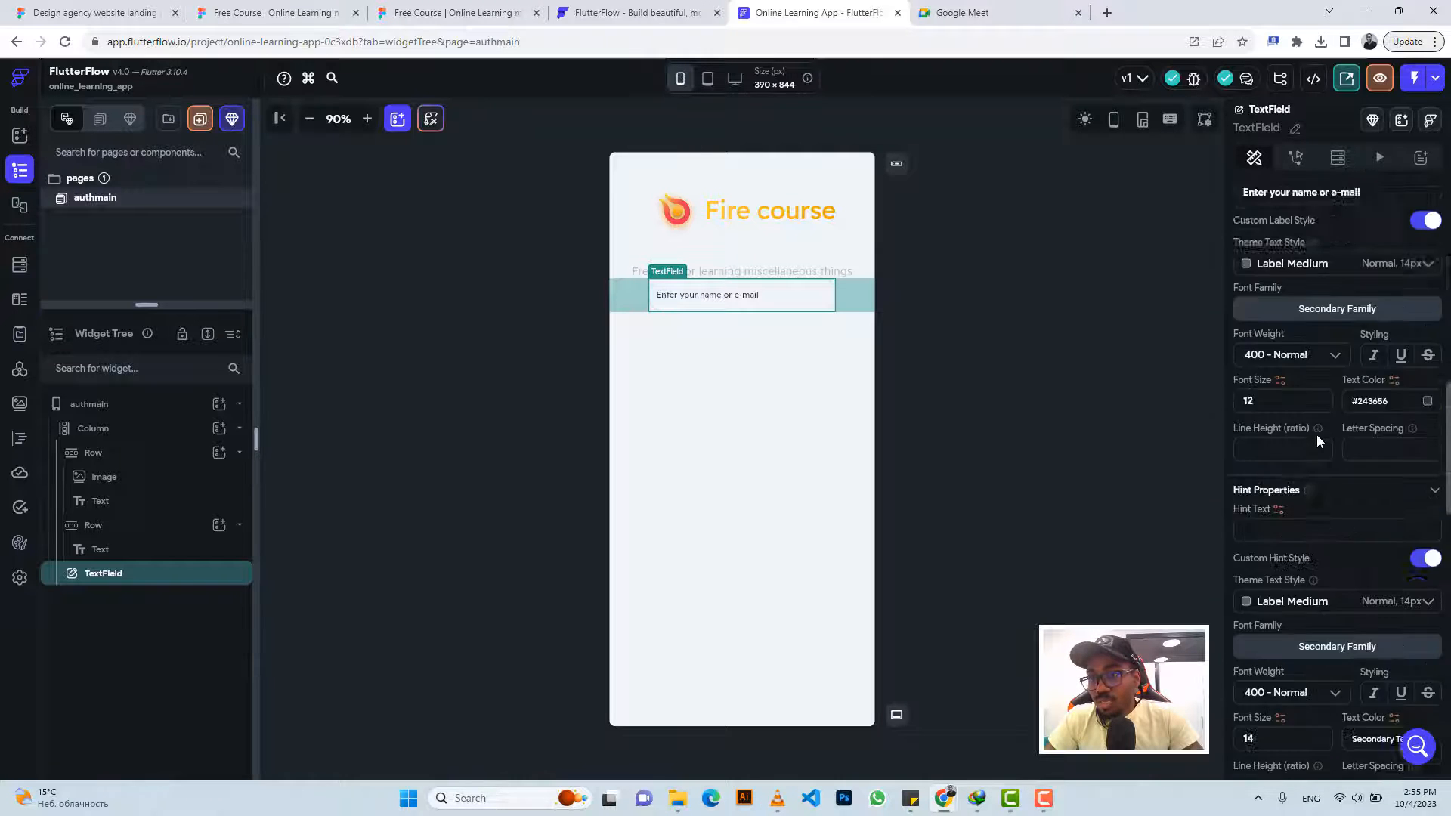
scroll(1317, 439, "down", 3)
scroll(1317, 438, "up", 1)
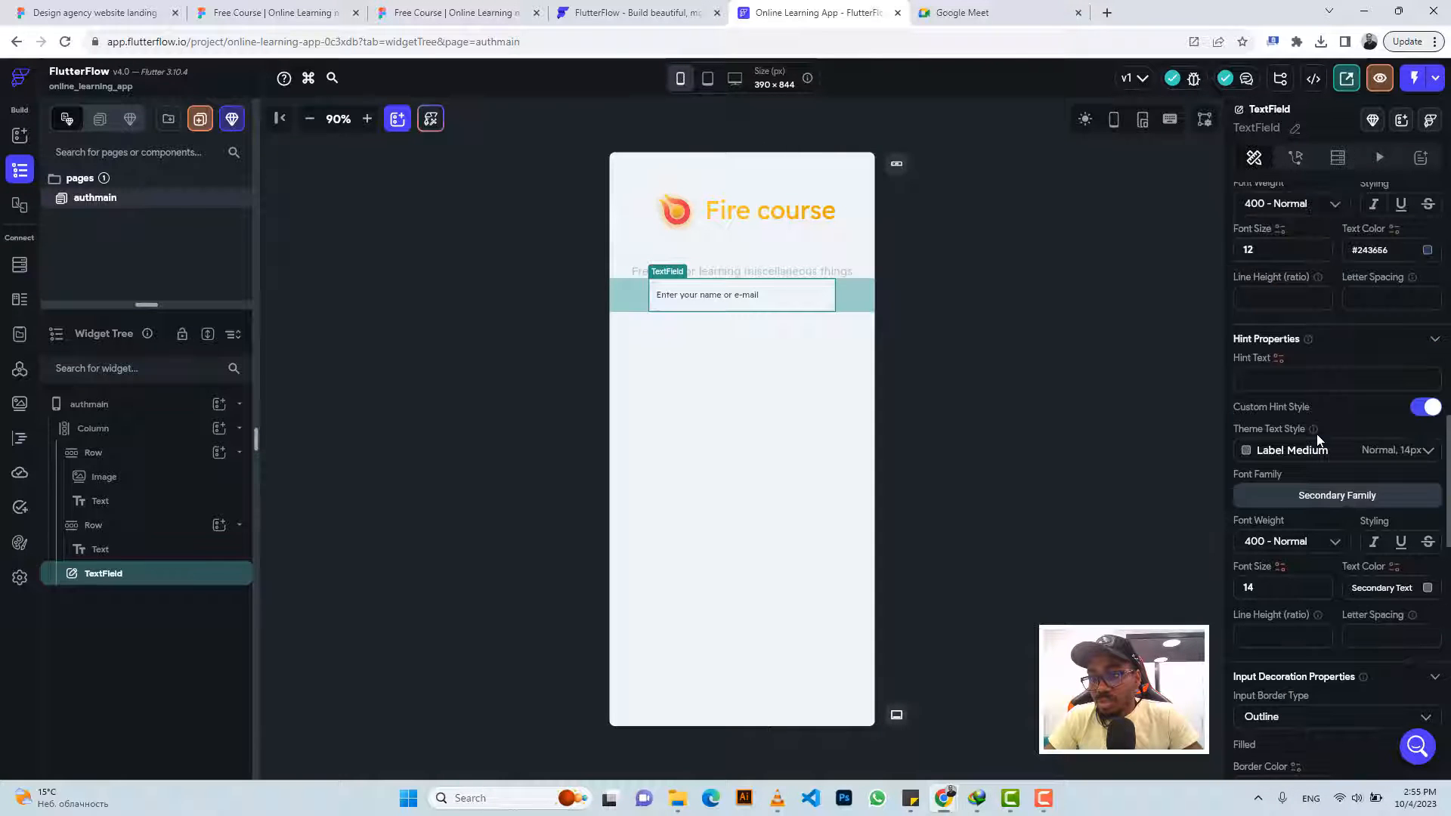
mouse_move(1316, 436)
scroll(1317, 439, "down", 3)
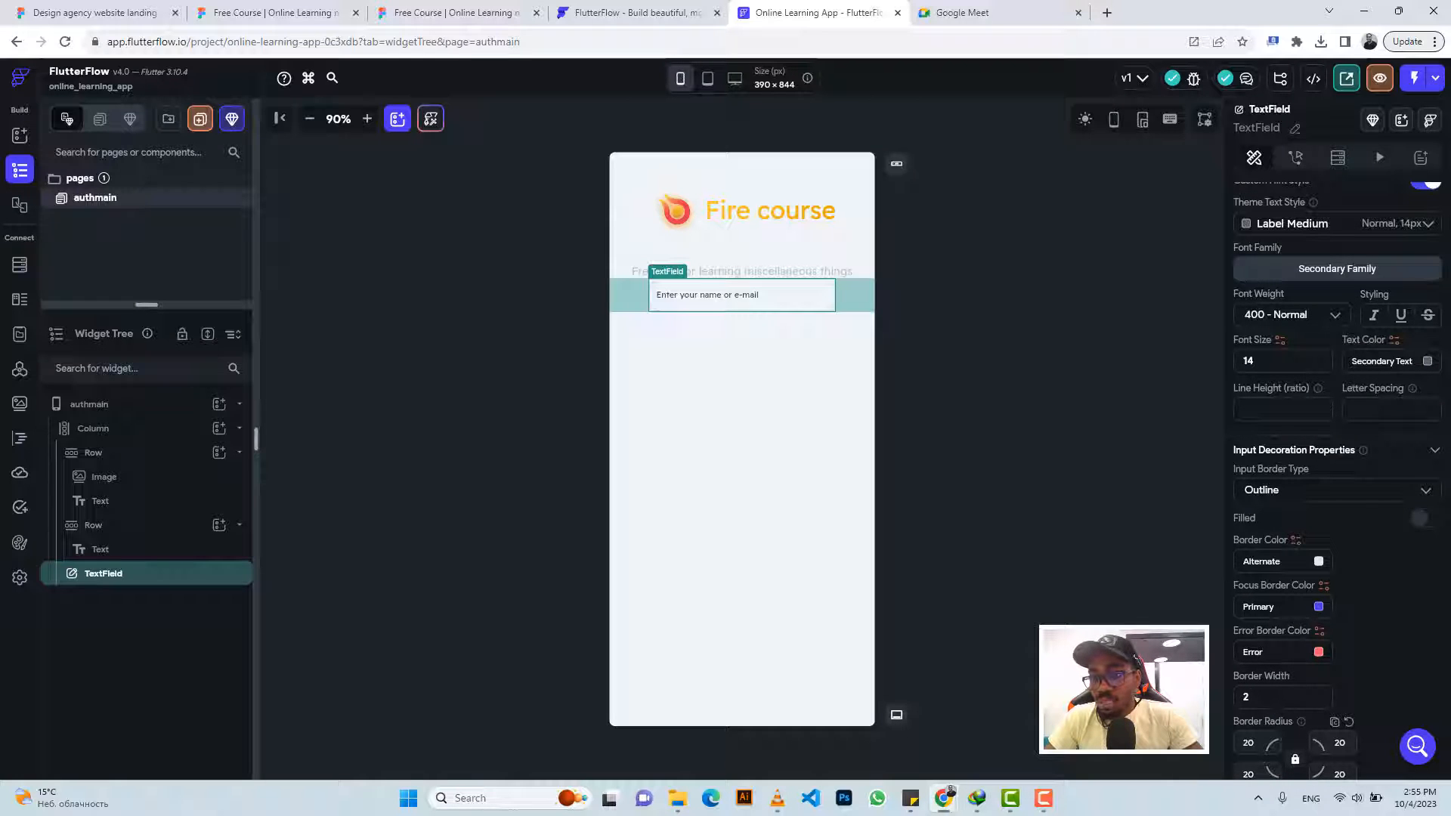
double_click(1246, 697)
type("0")
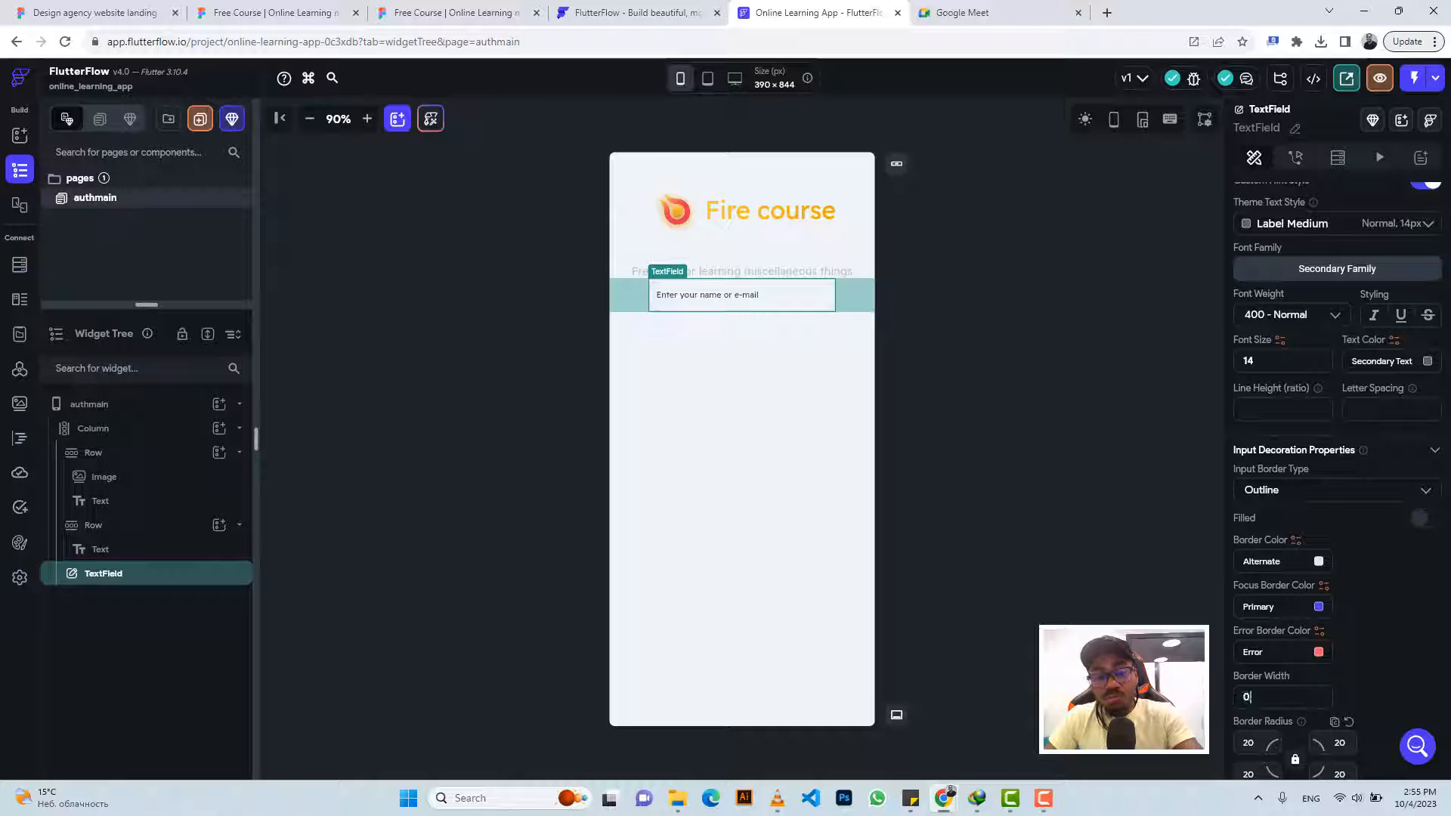
type(".5")
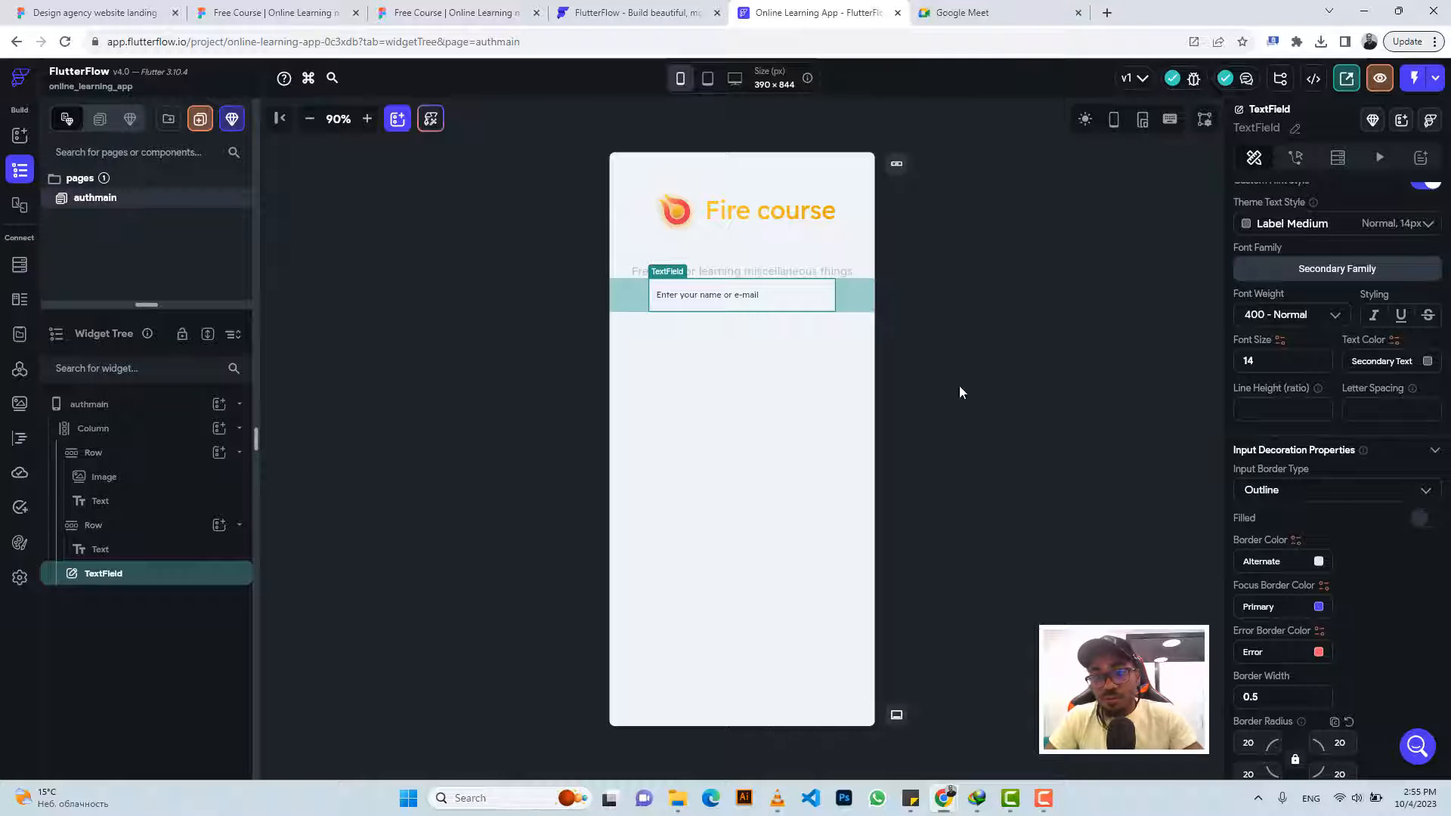
left_click(983, 359)
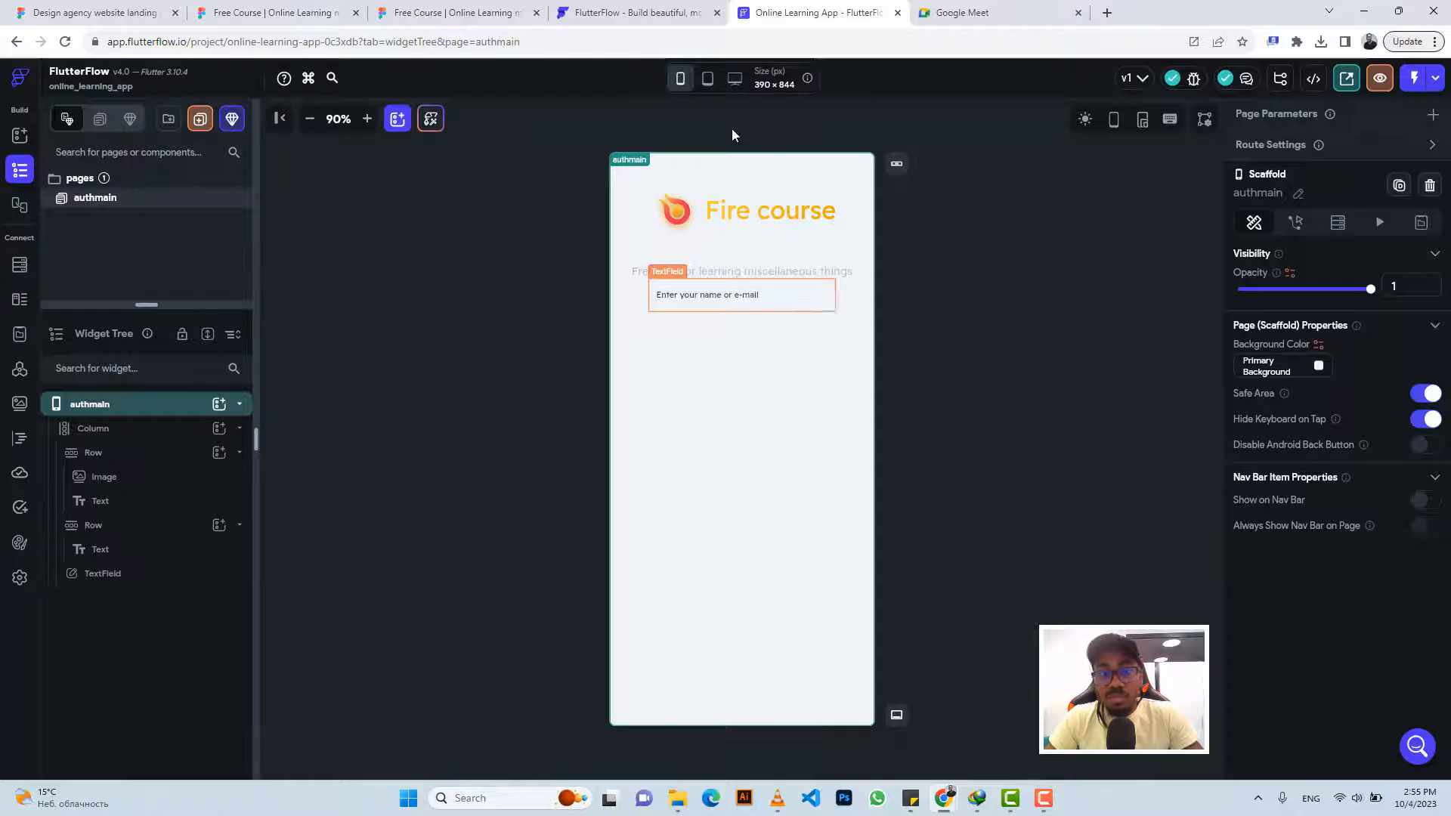
Check the spacing between the tagline and the e-mail box in Figma and set the TextField's top padding to 44 in FlutterFlow
left_click(453, 13)
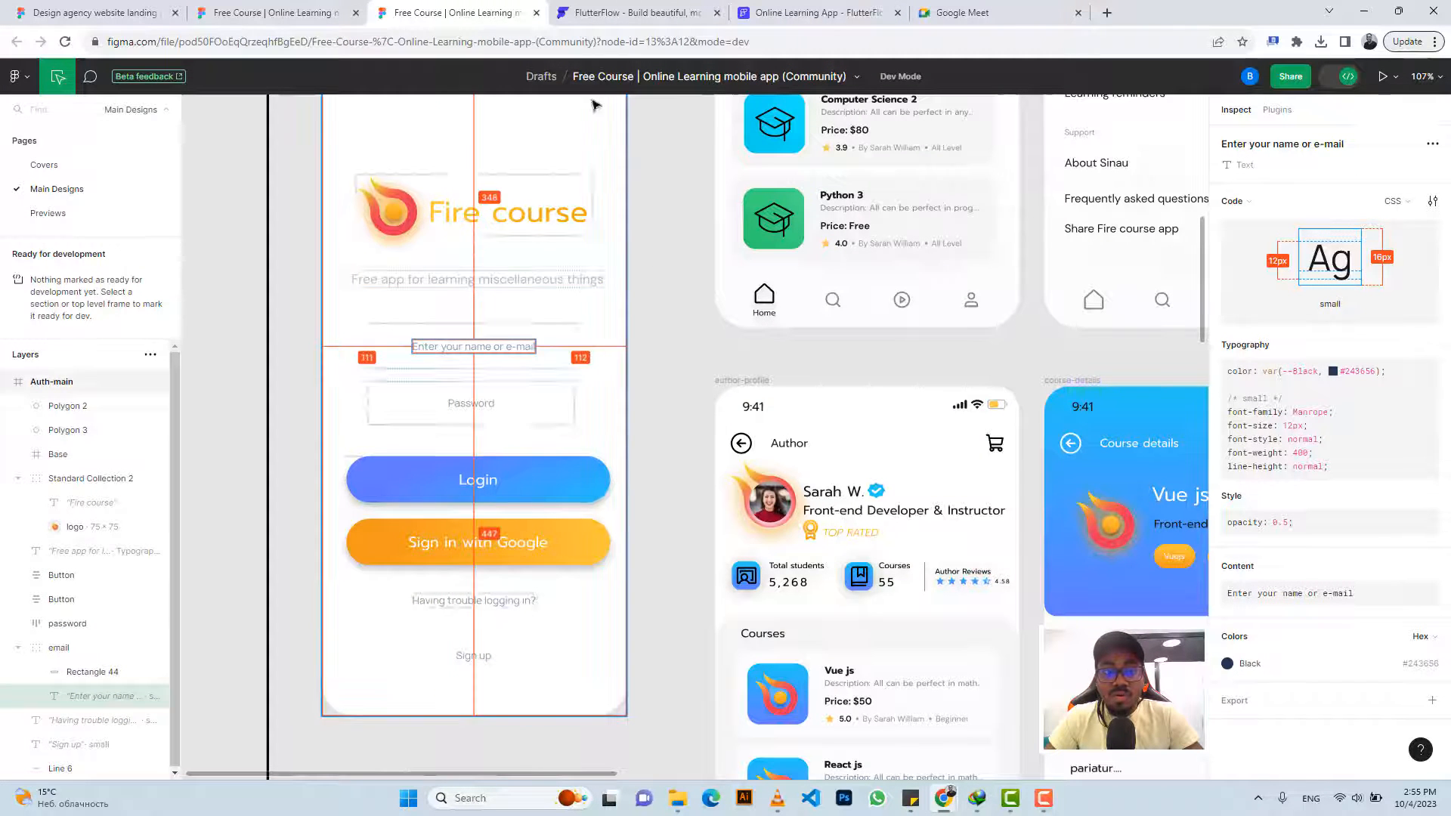
left_click(803, 11)
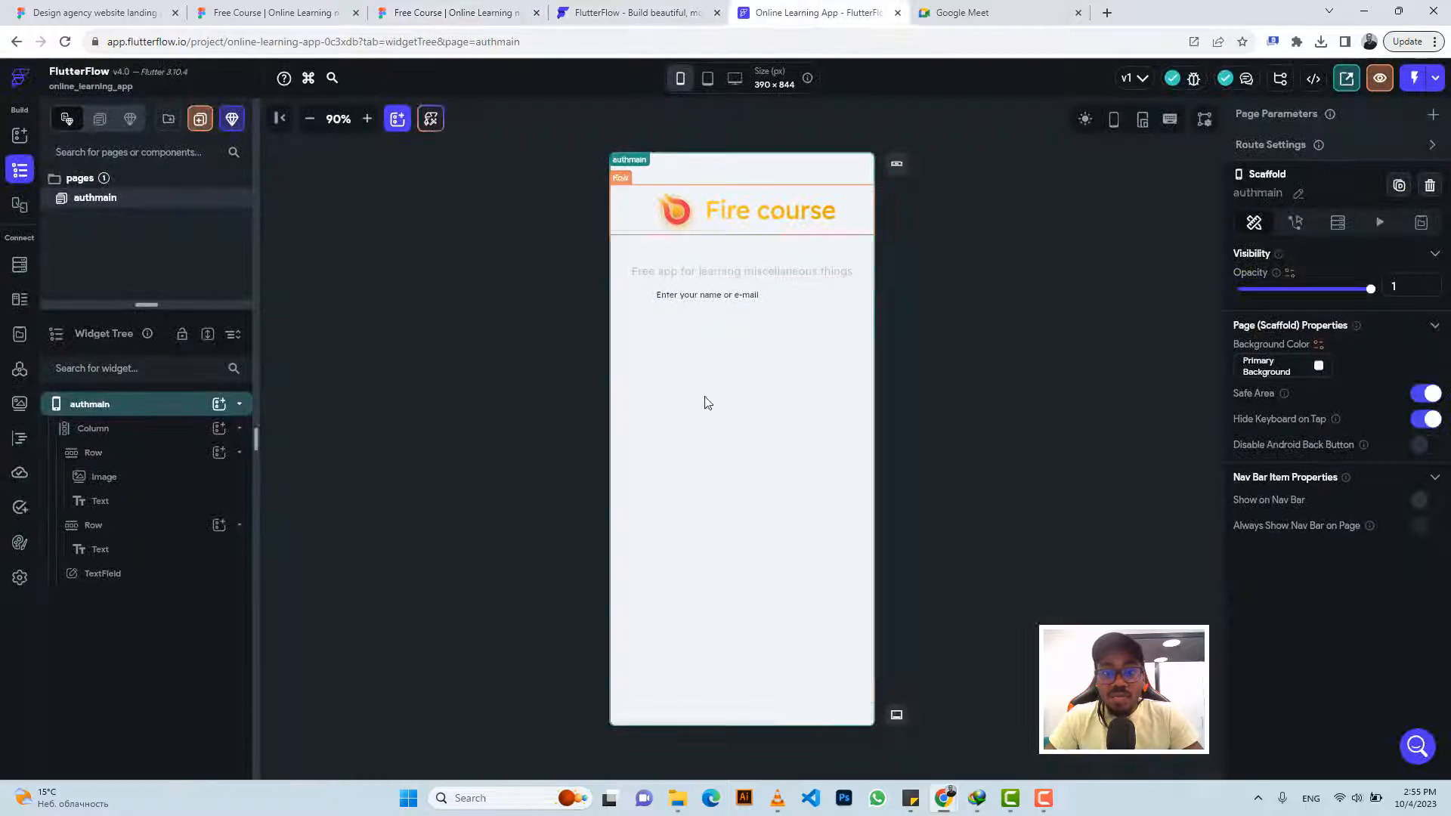
left_click(822, 305)
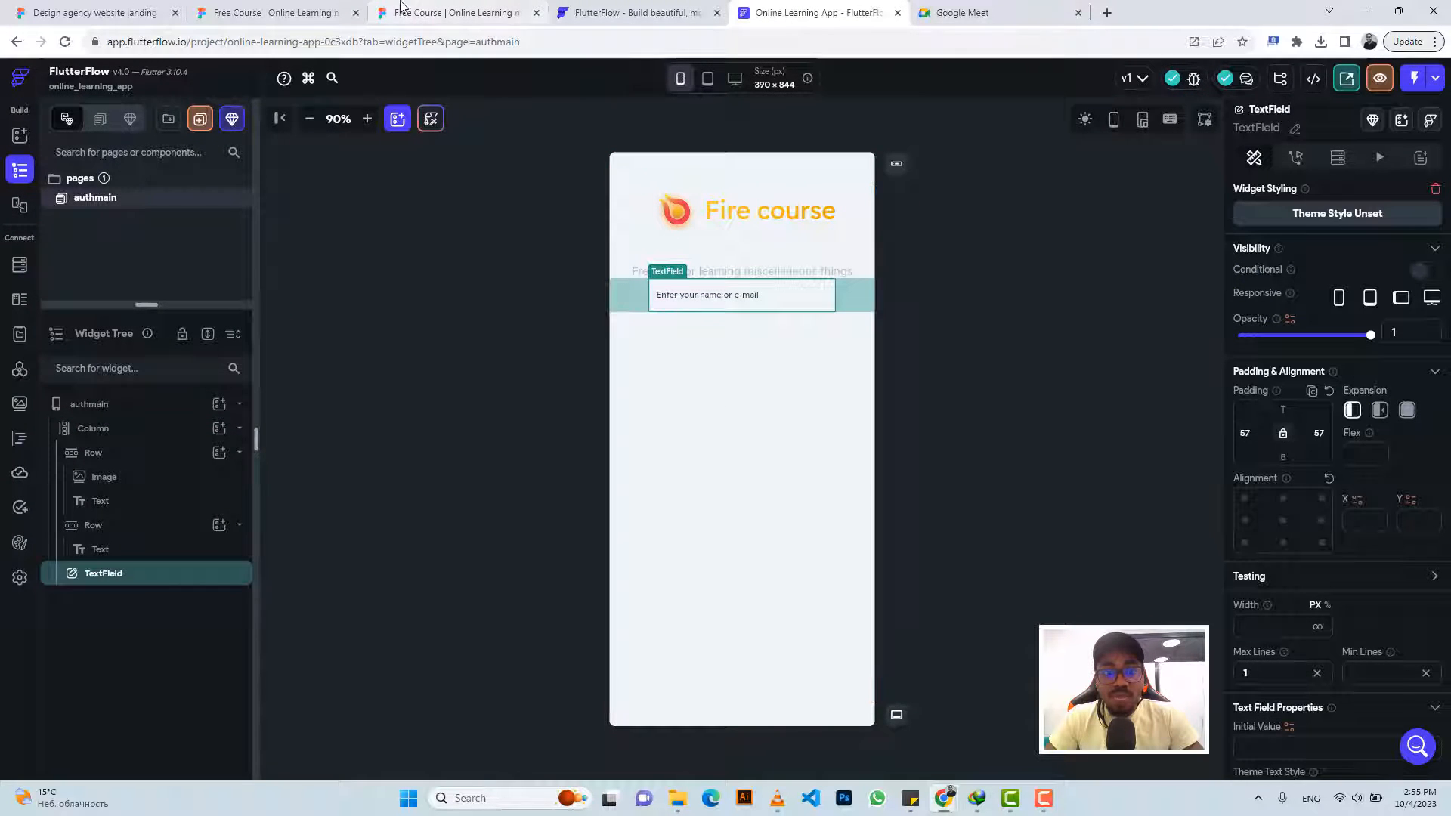
left_click(454, 12)
left_click(485, 330)
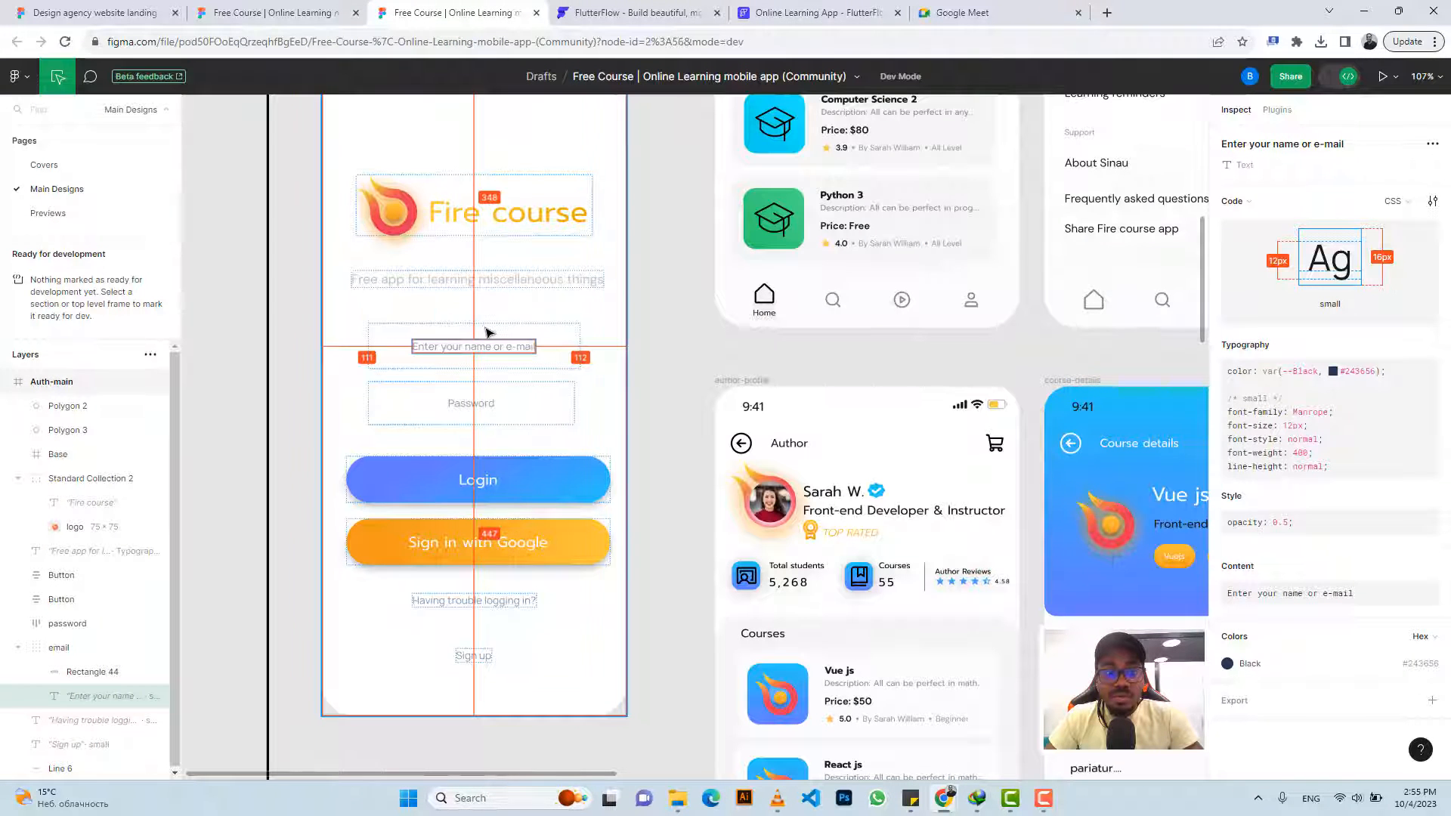
mouse_move(521, 291)
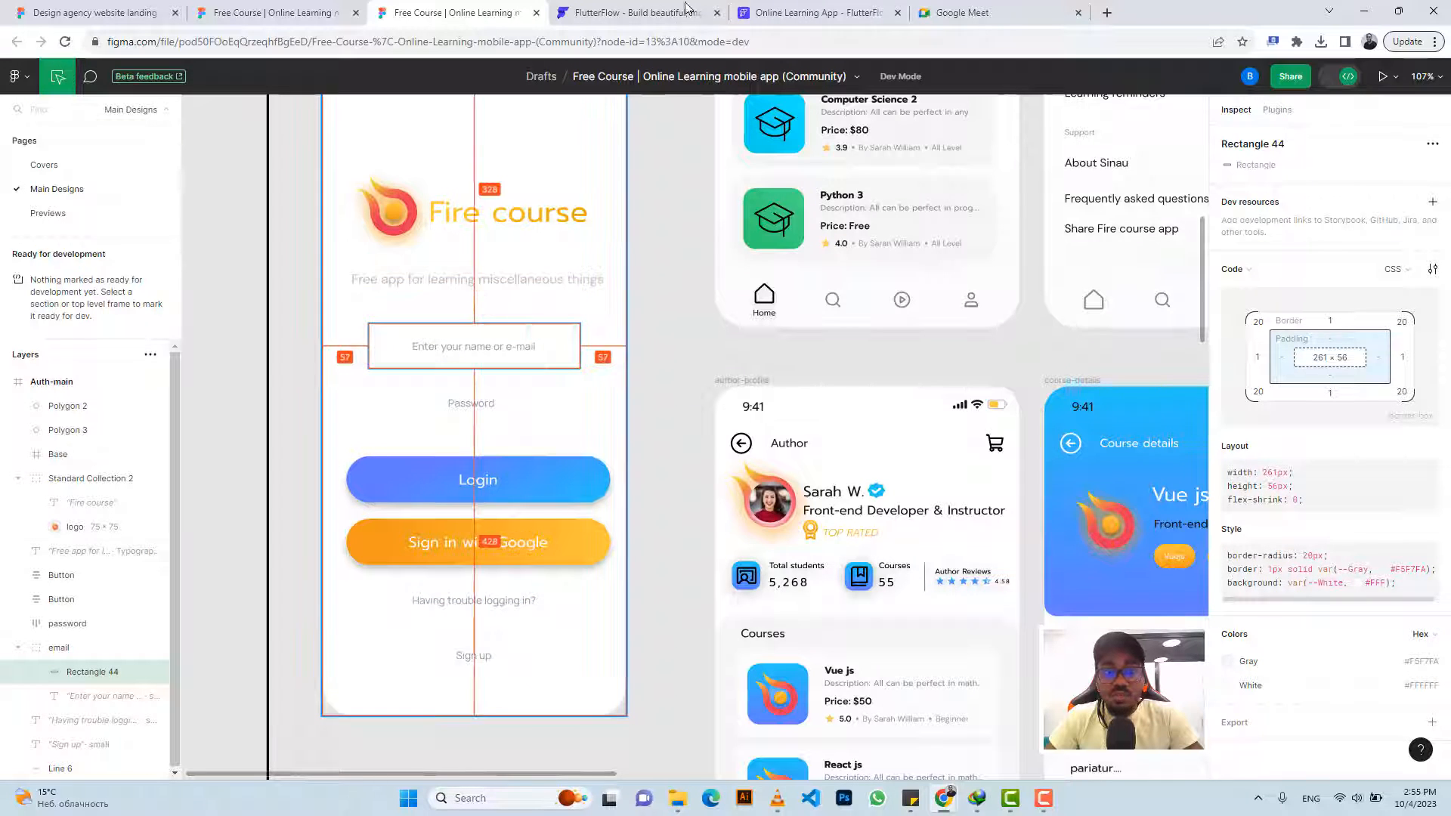
left_click(816, 12)
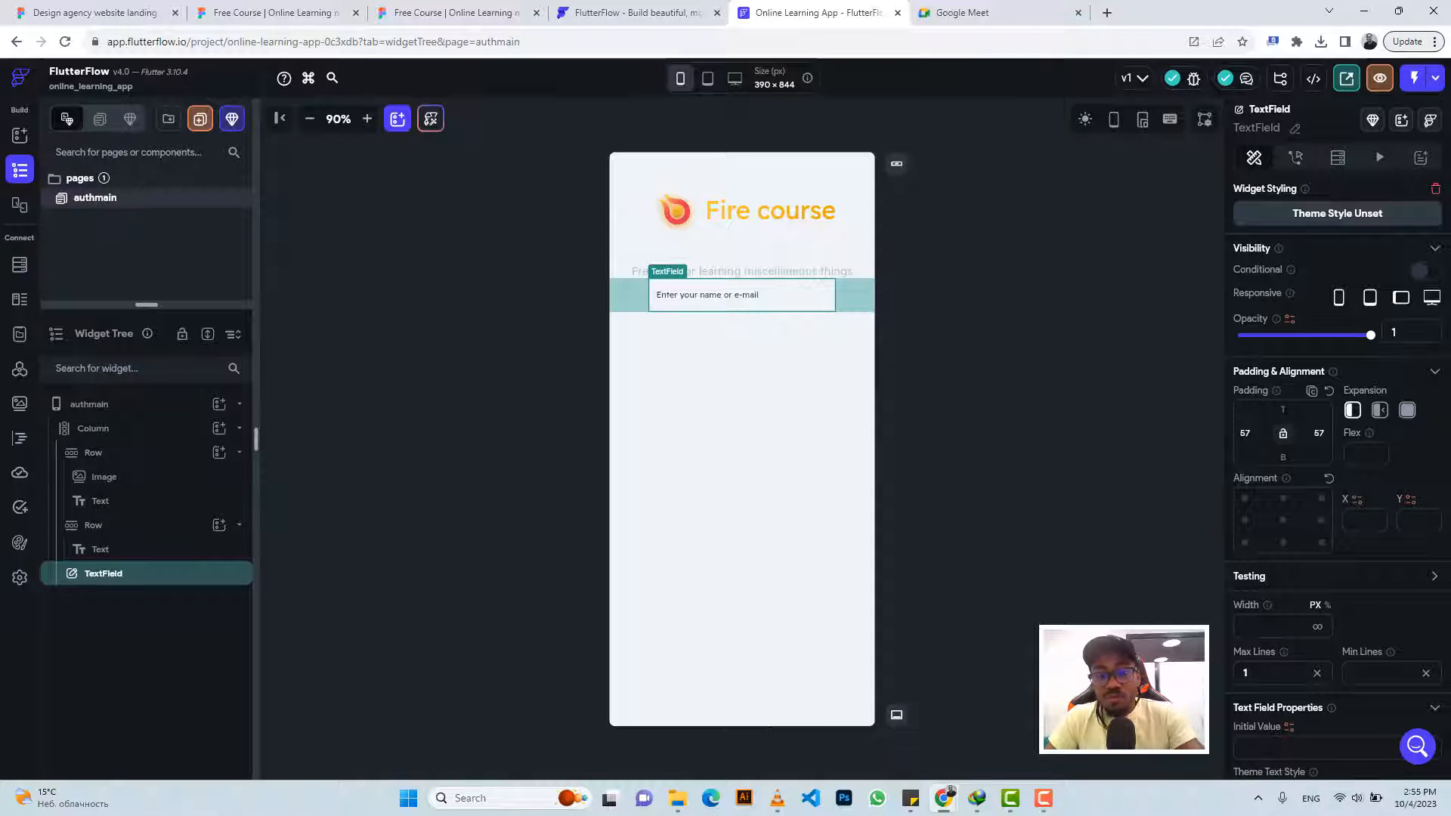
type("44")
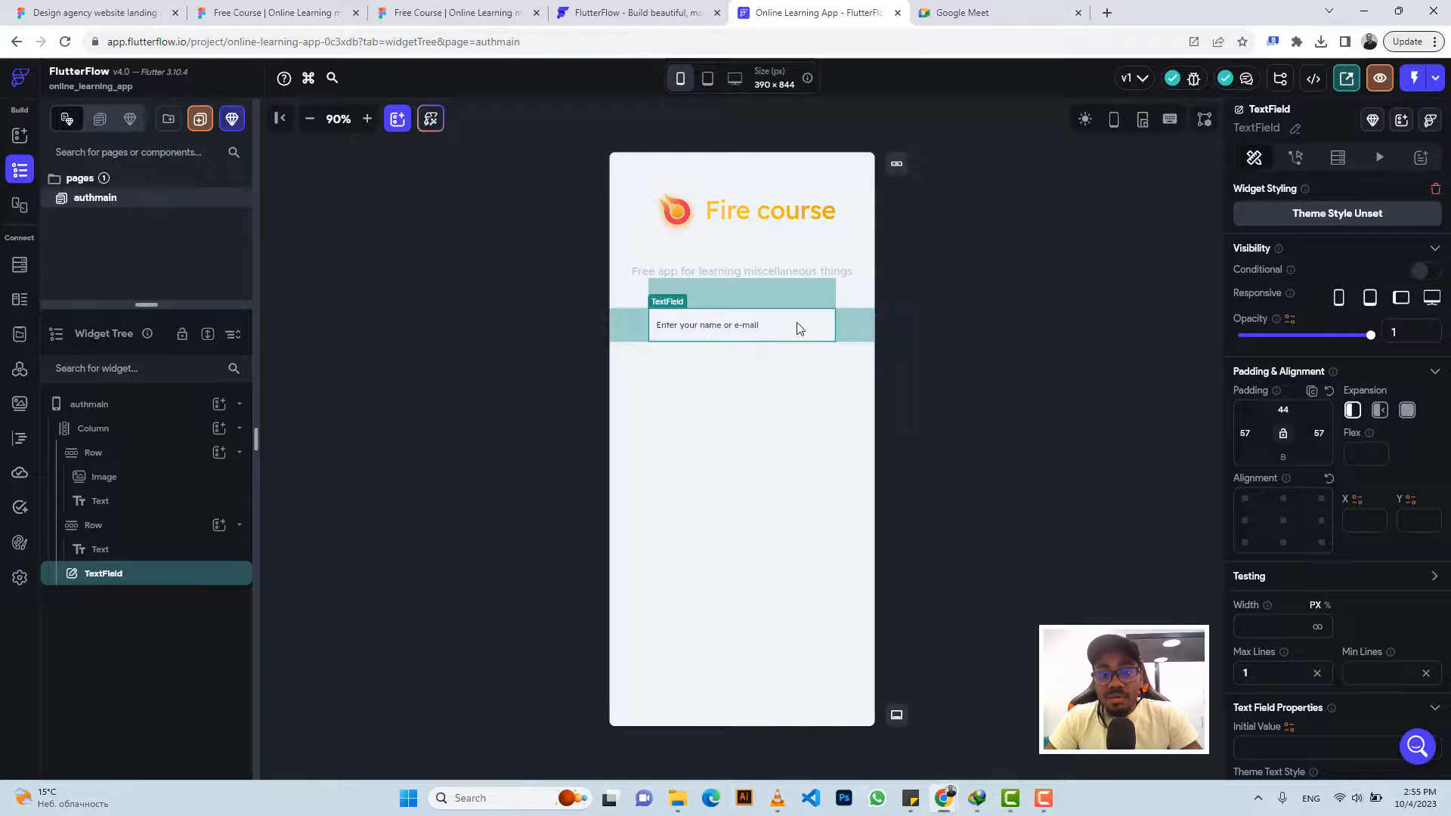
Duplicate the e-mail TextField, select the copy below it, and copy the "Password" text content from the Figma design
key("ctrl+d")
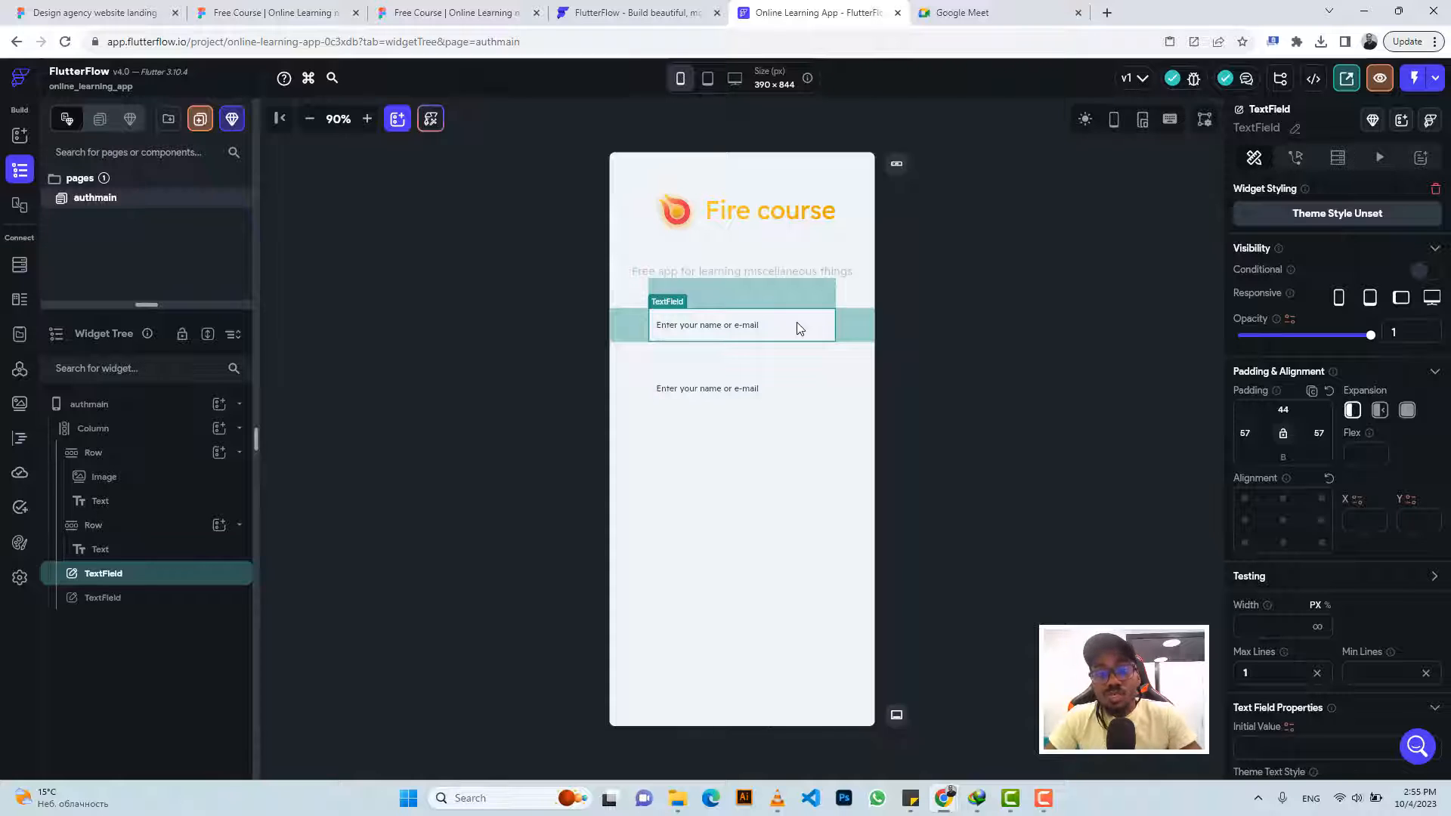
left_click(803, 398)
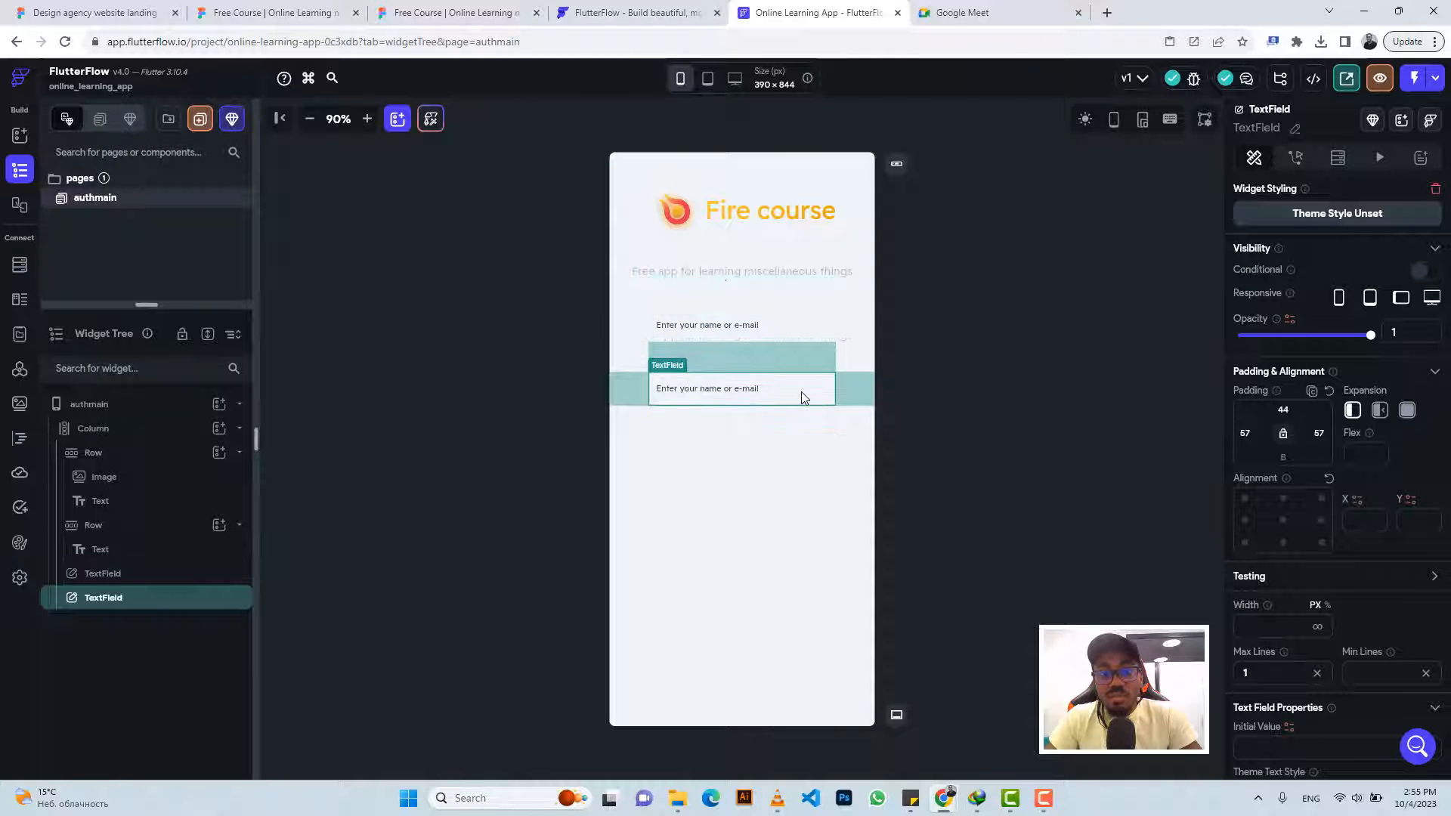
left_click(473, 12)
left_click(499, 418)
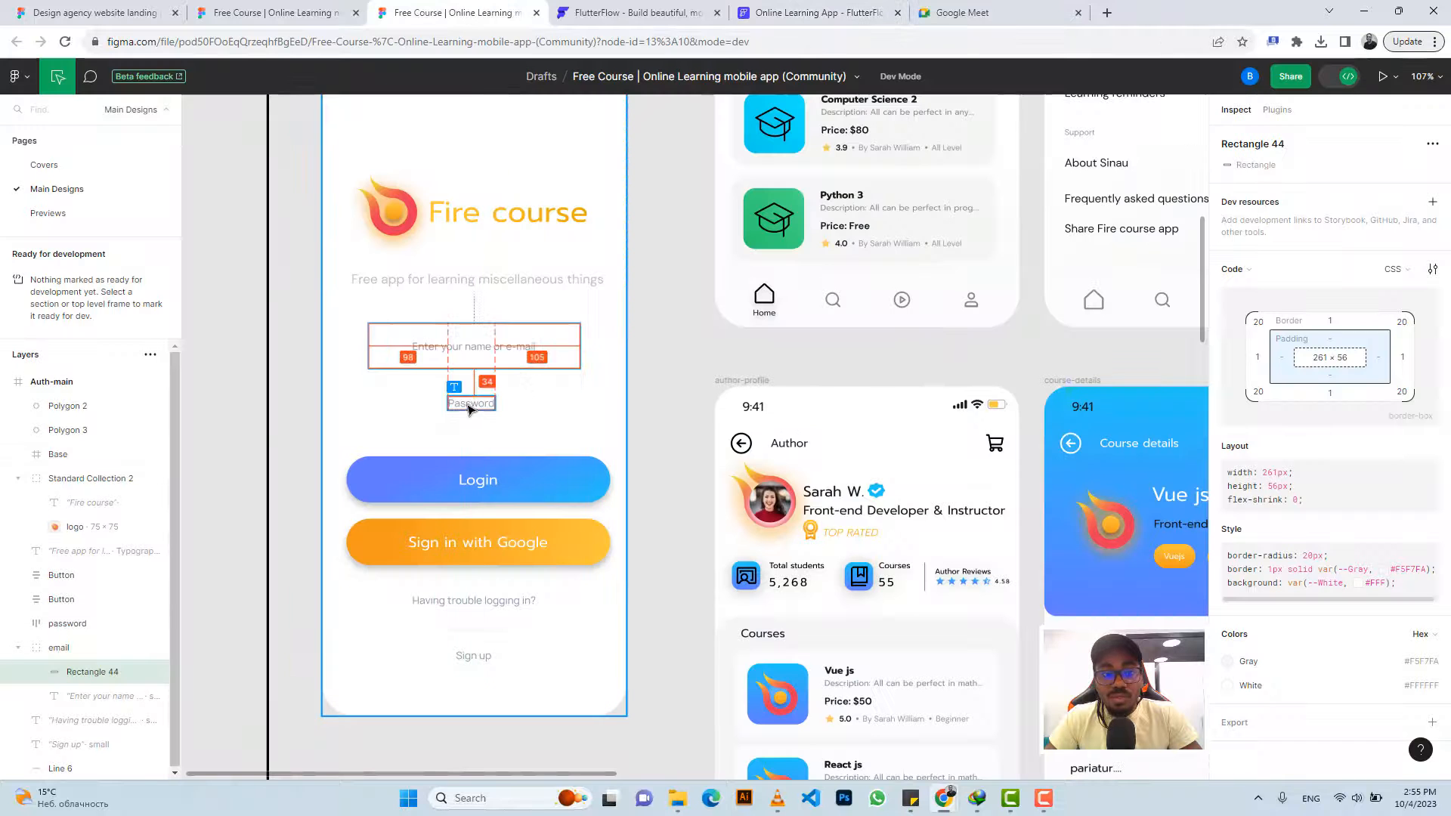
scroll(1418, 642, "down", 1)
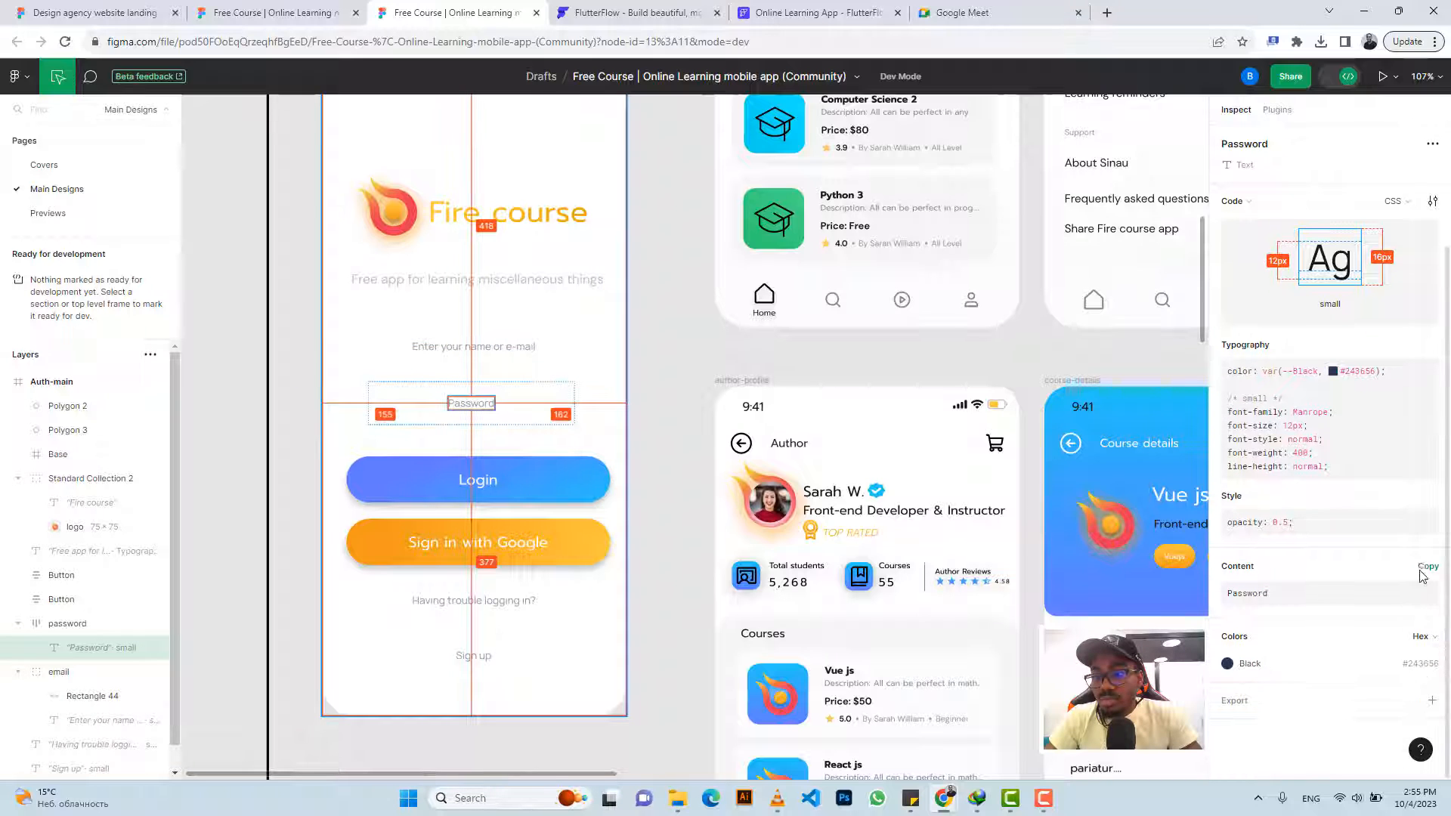
left_click(1426, 567)
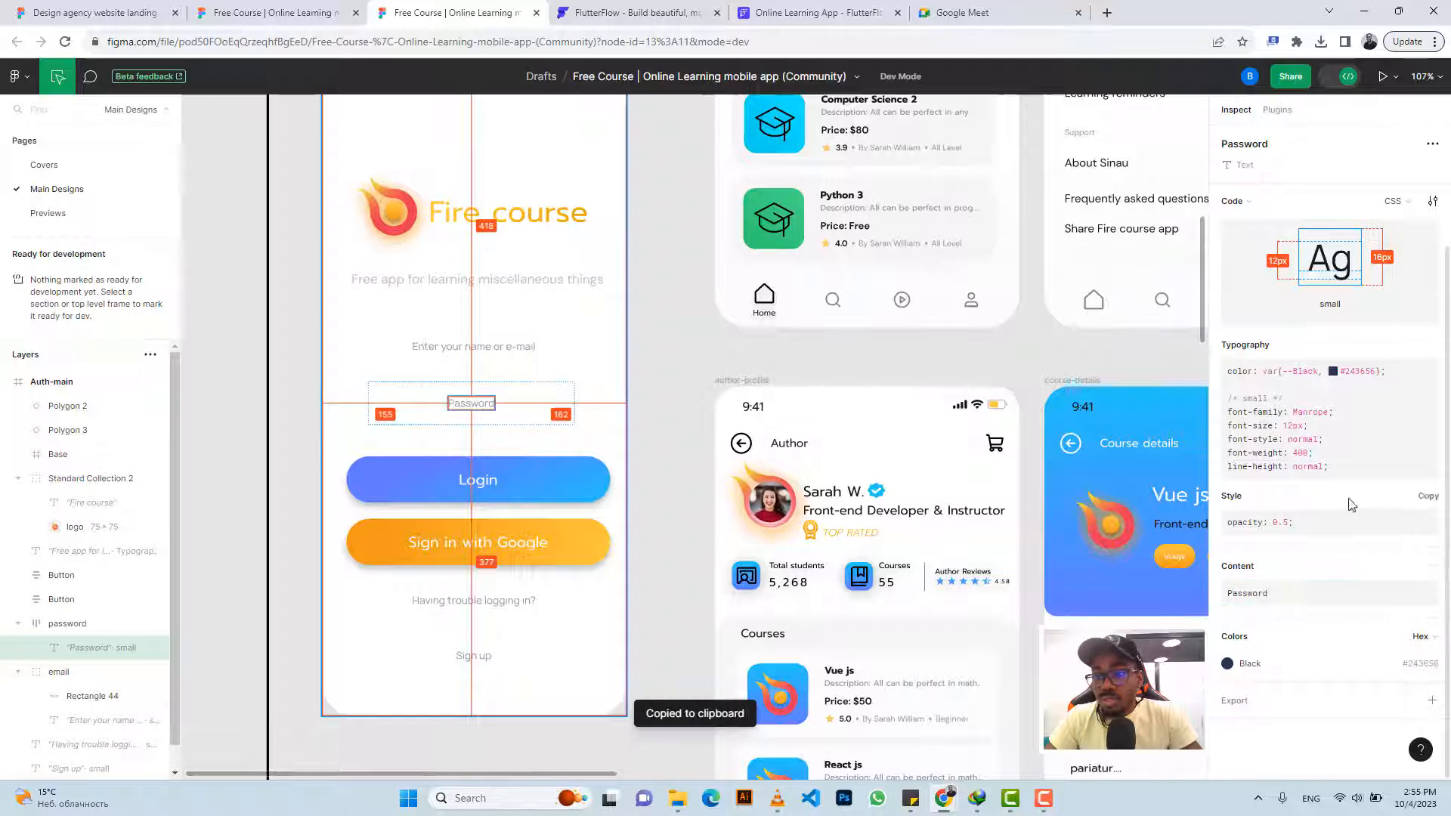
Check the gap between the e-mail and password boxes in Figma and set the second TextField's top padding to 16 in FlutterFlow
left_click(438, 394)
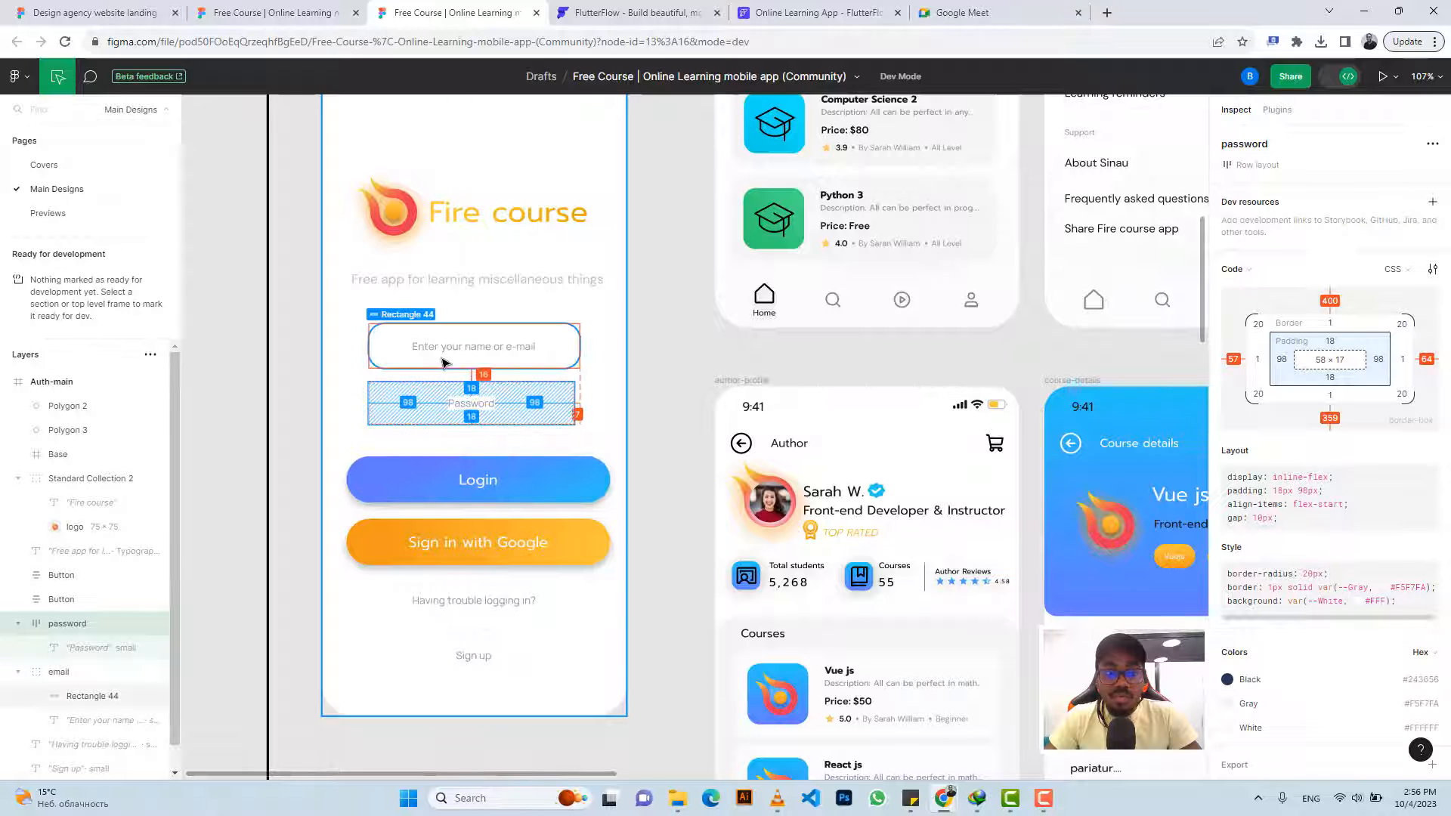
left_click(775, 13)
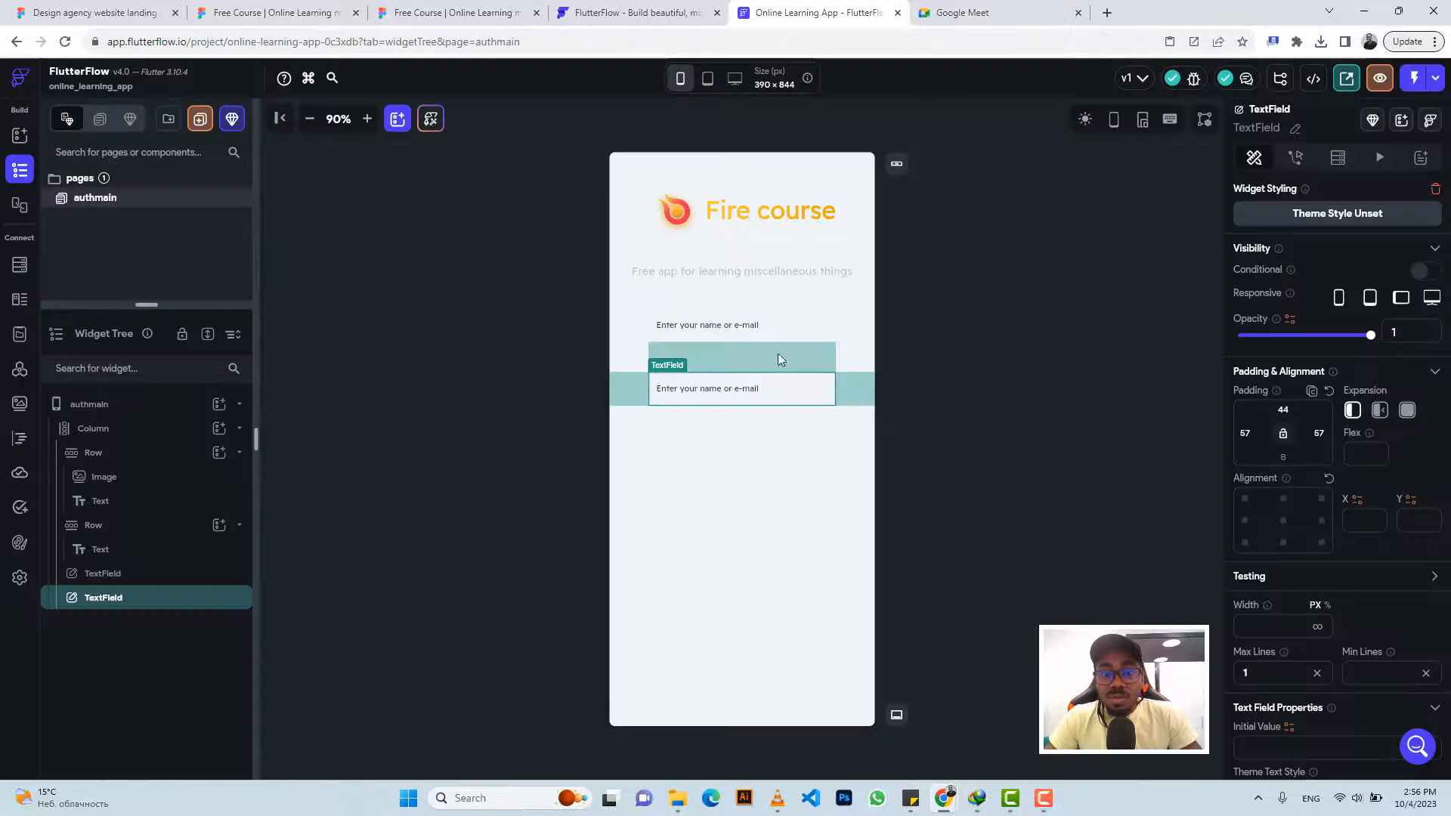
left_click(1290, 410)
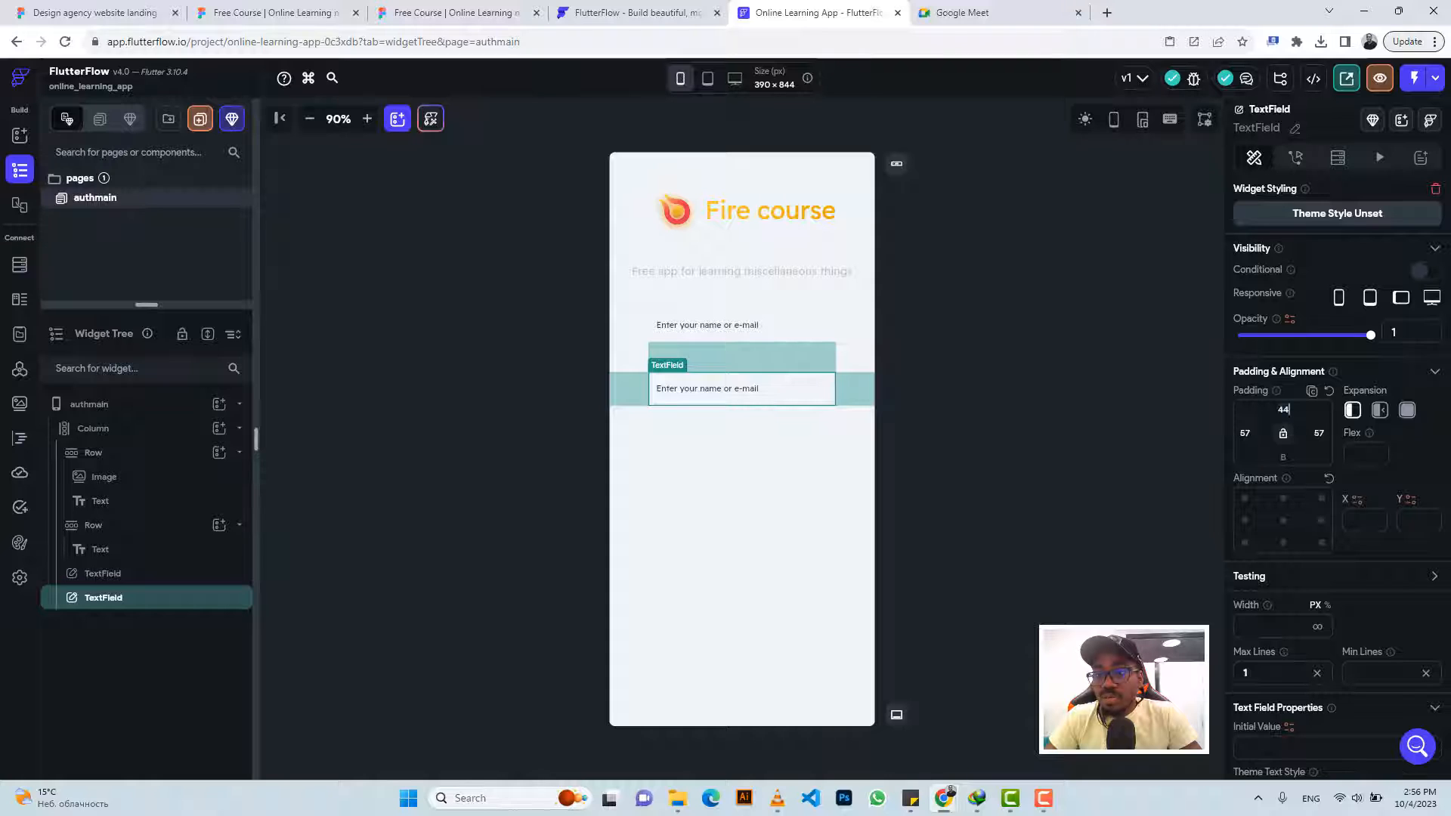
type("16")
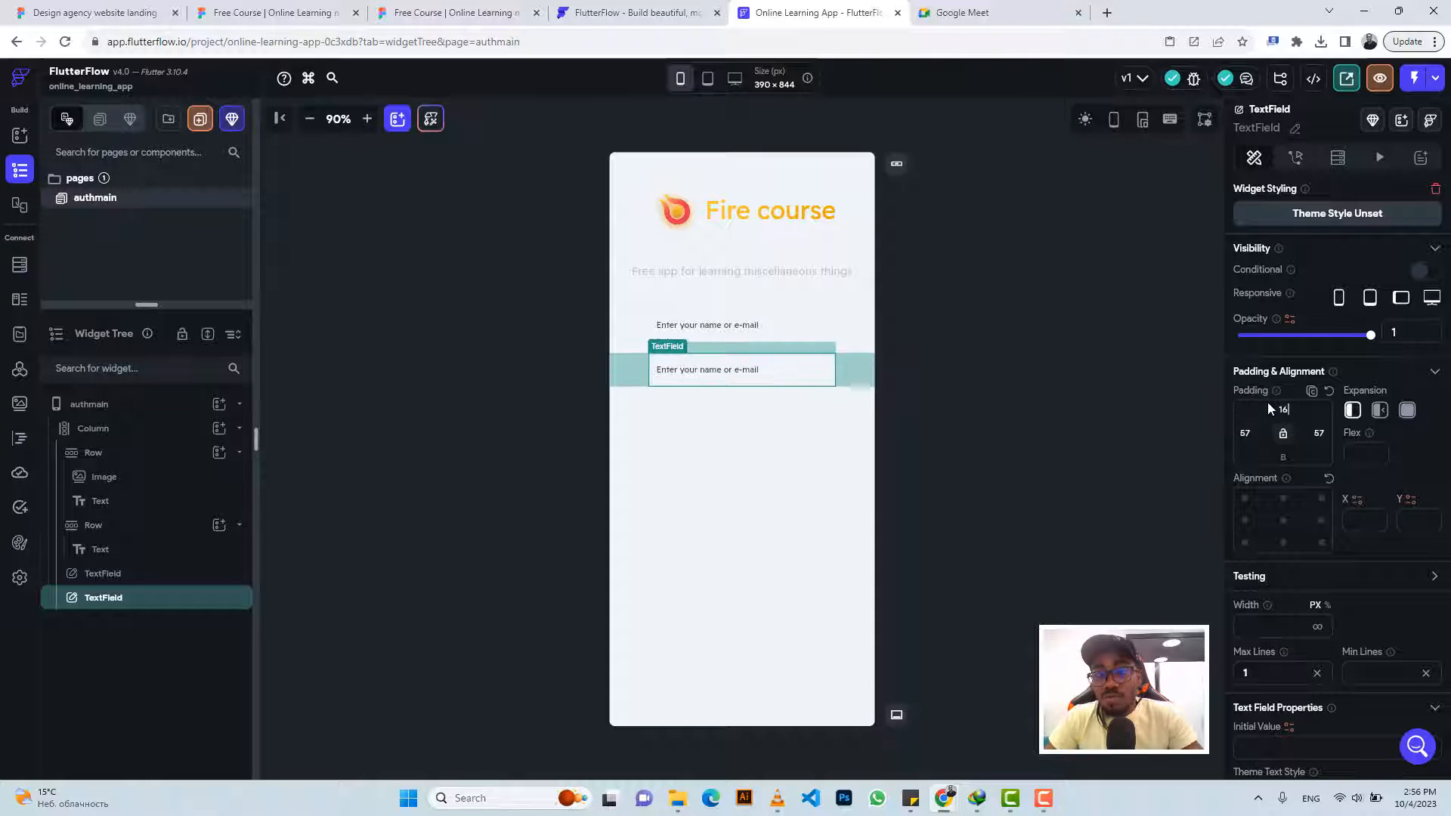
Replace the second TextField's label text with "Password"
scroll(1327, 519, "down", 5)
scroll(1330, 512, "down", 3)
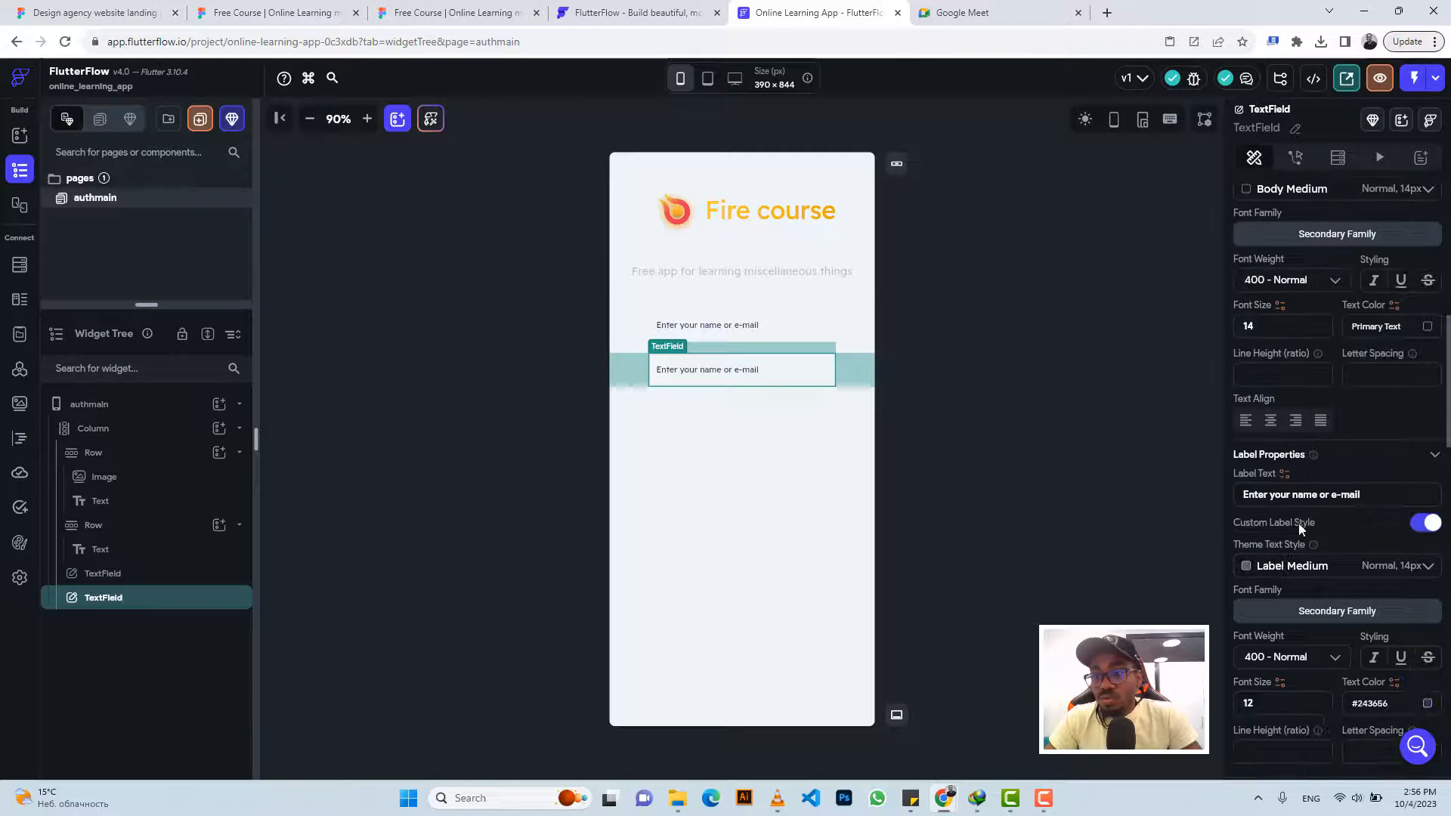
left_click(1293, 495)
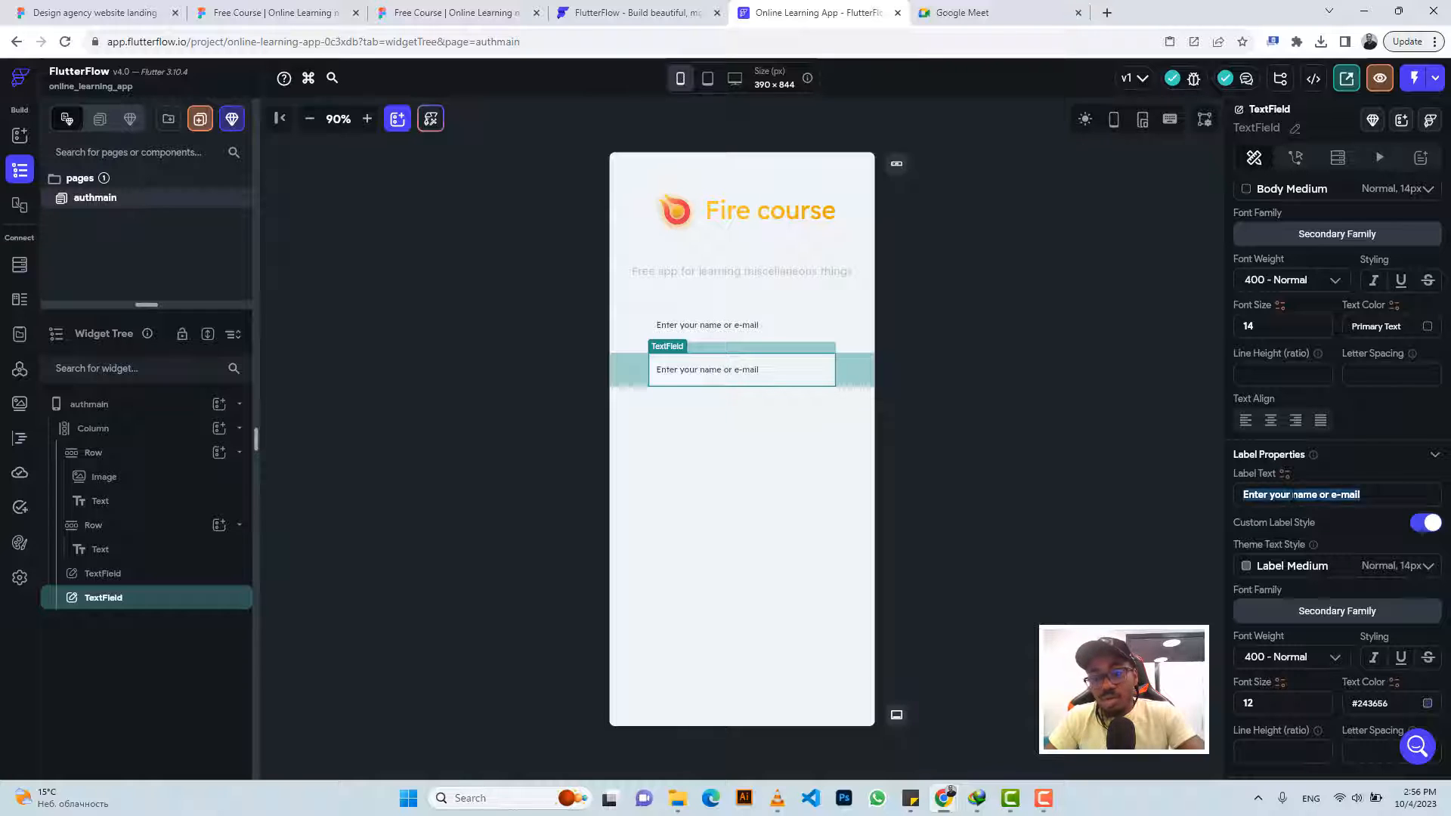
type("Password")
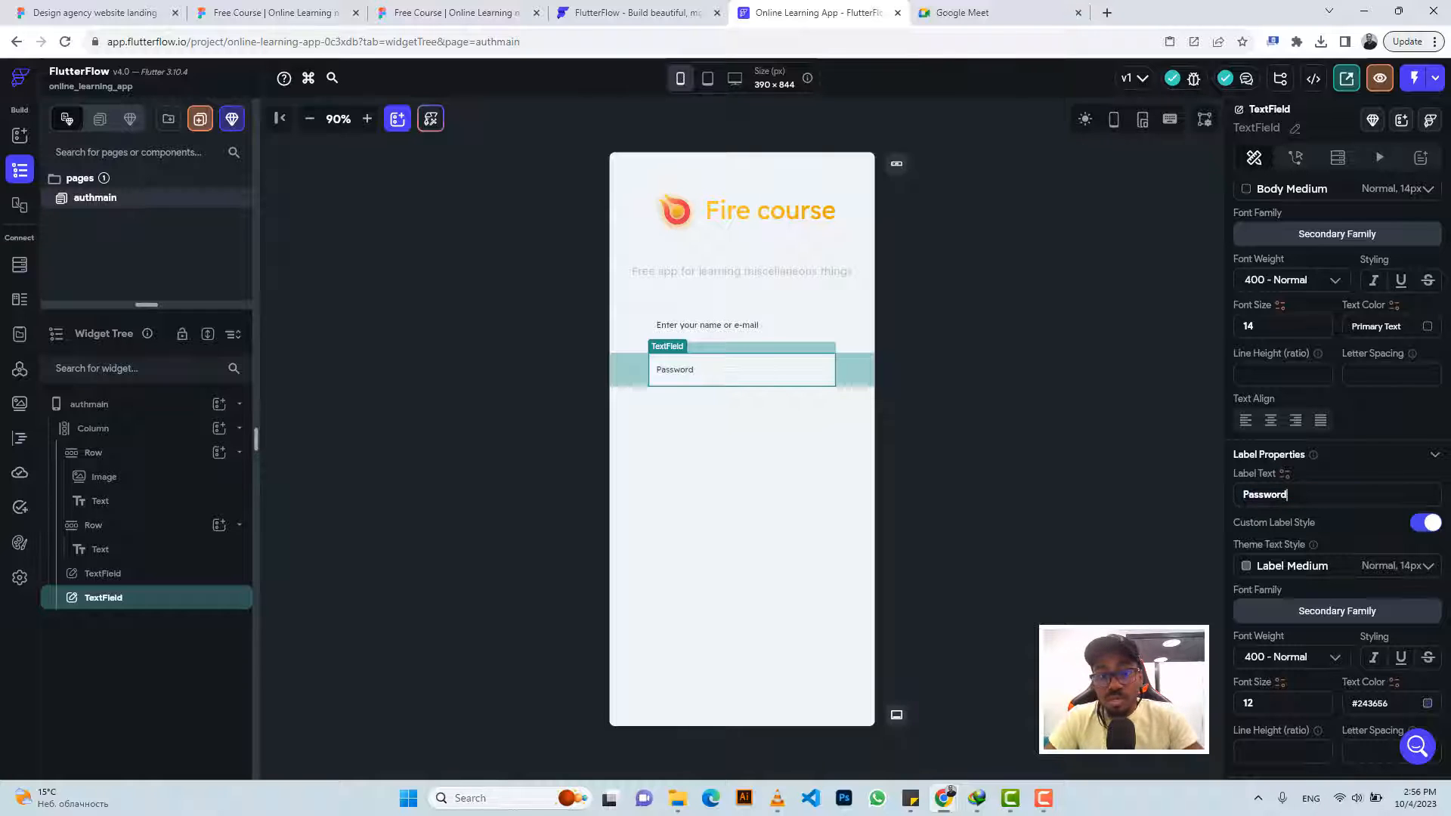
Switch to the Figma design and inspect the Login button below the password field
left_click(429, 10)
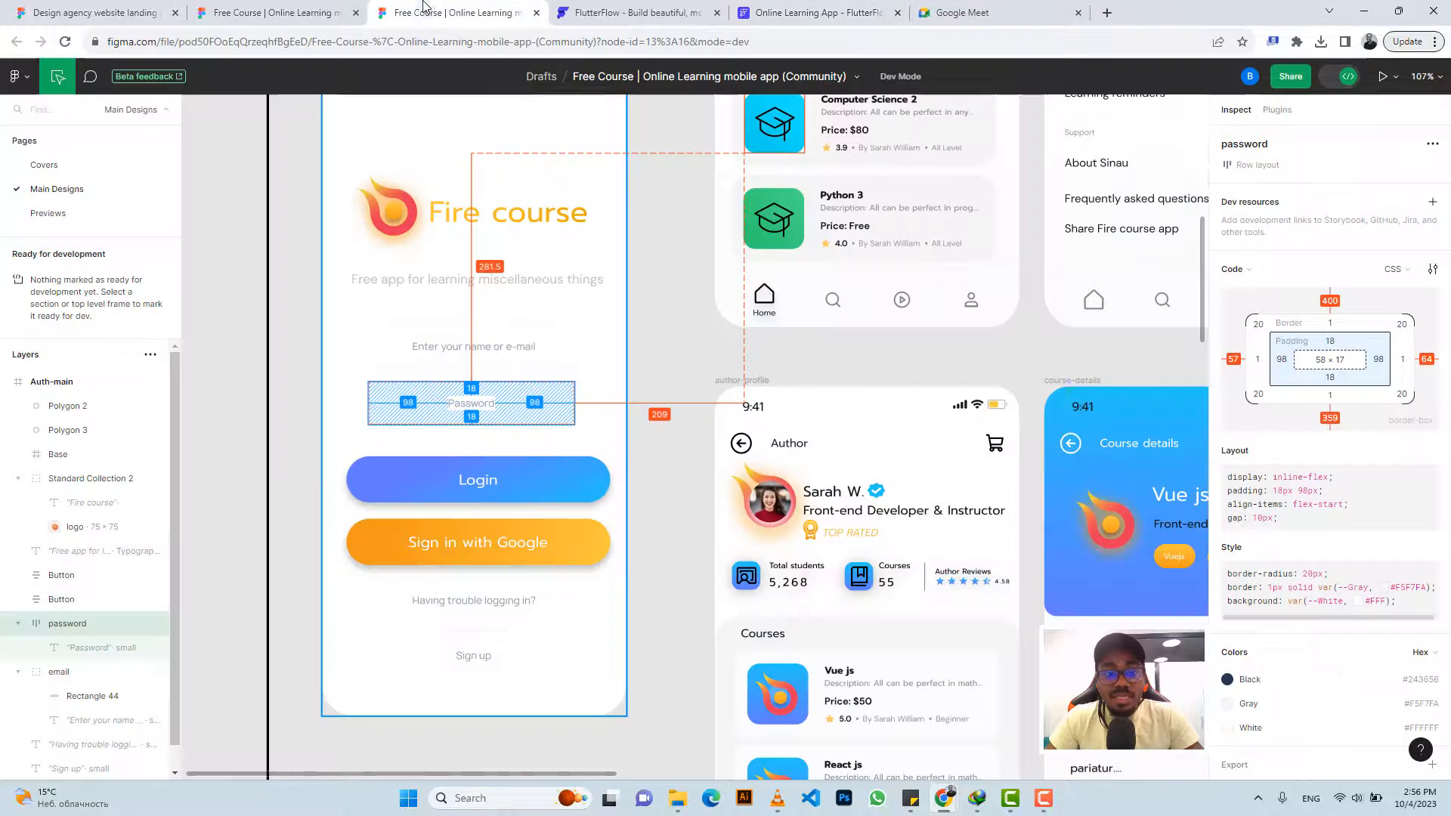
scroll(594, 279, "down", 1)
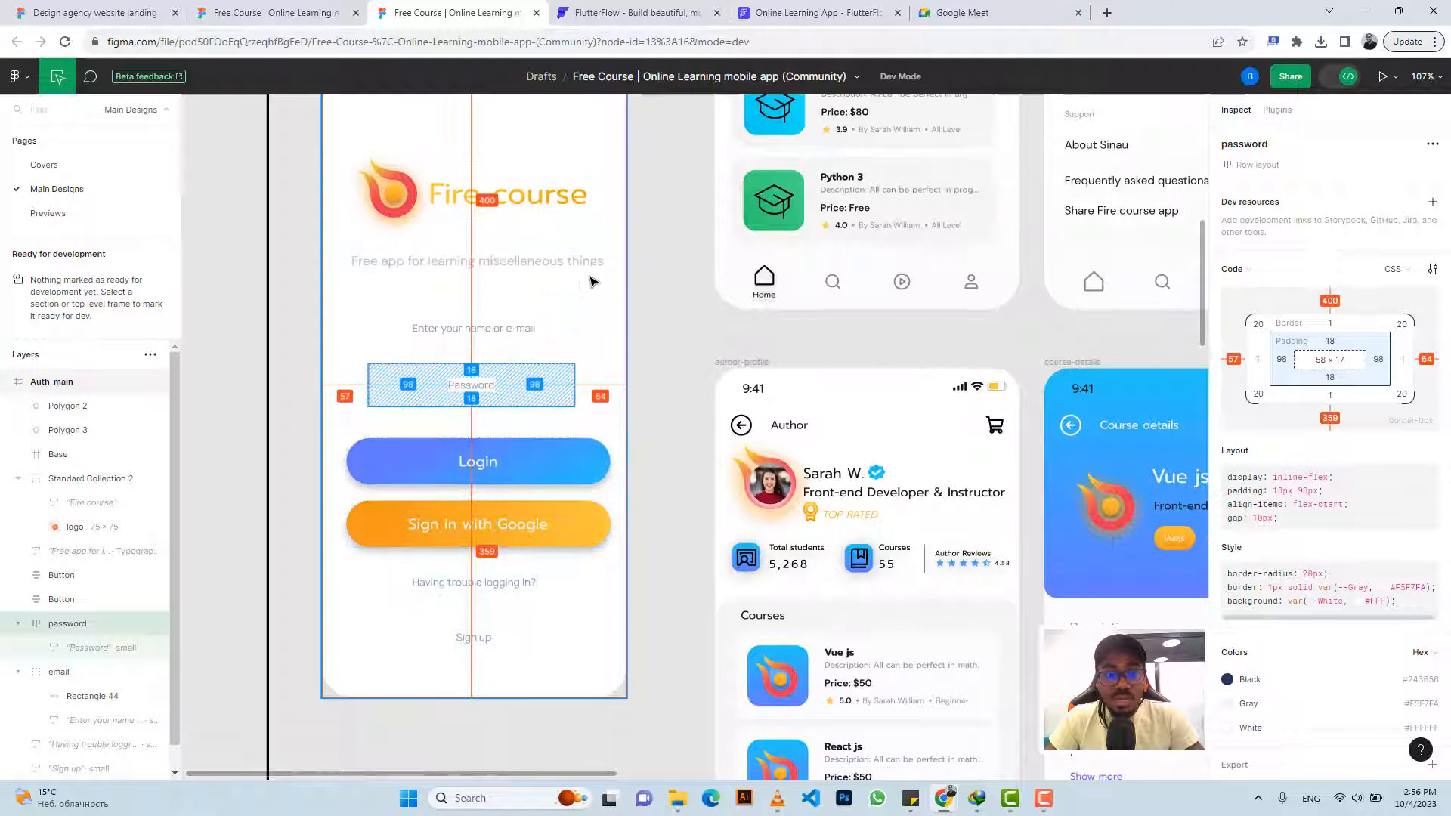
left_click(582, 430)
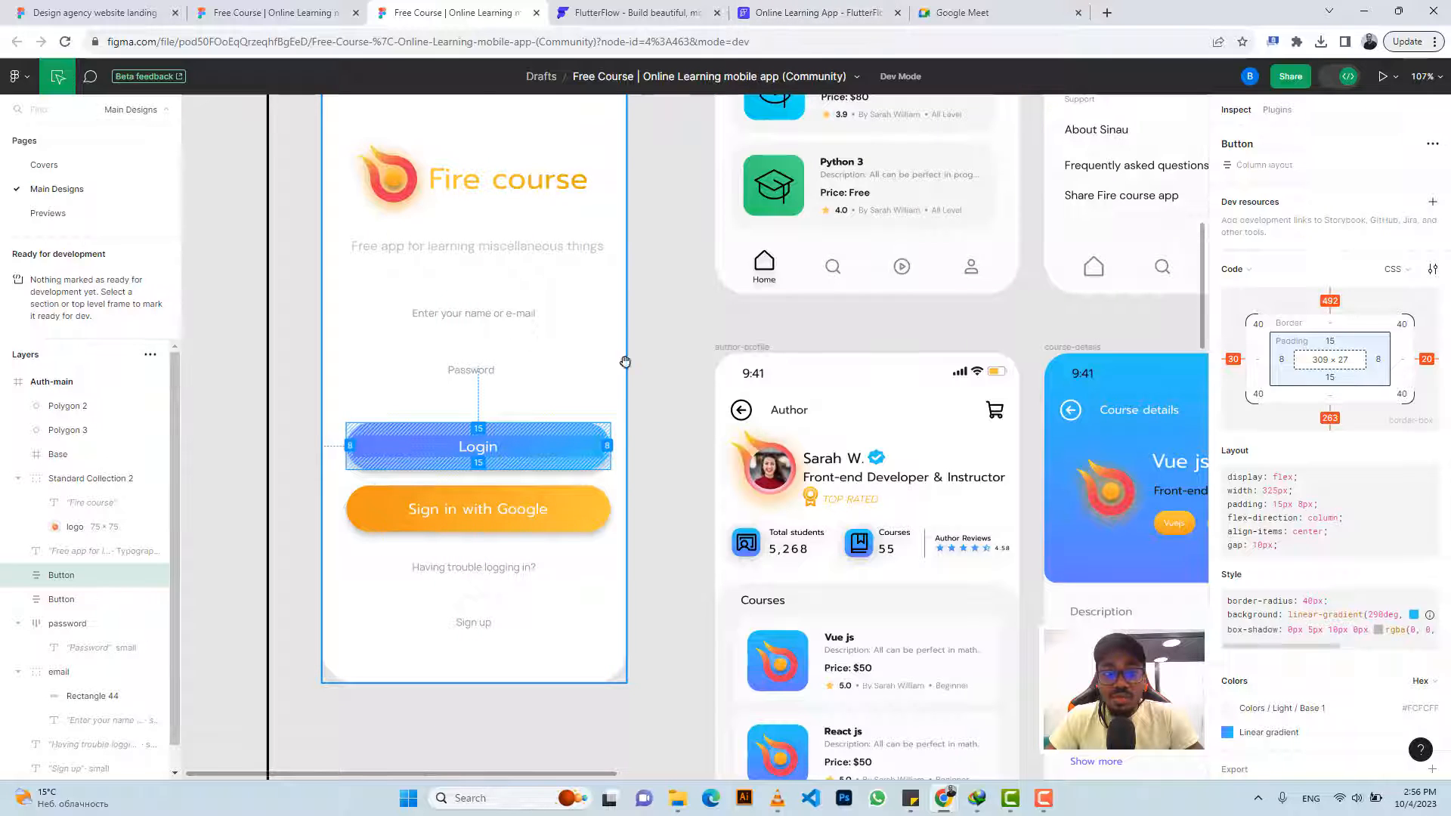
left_click(670, 366)
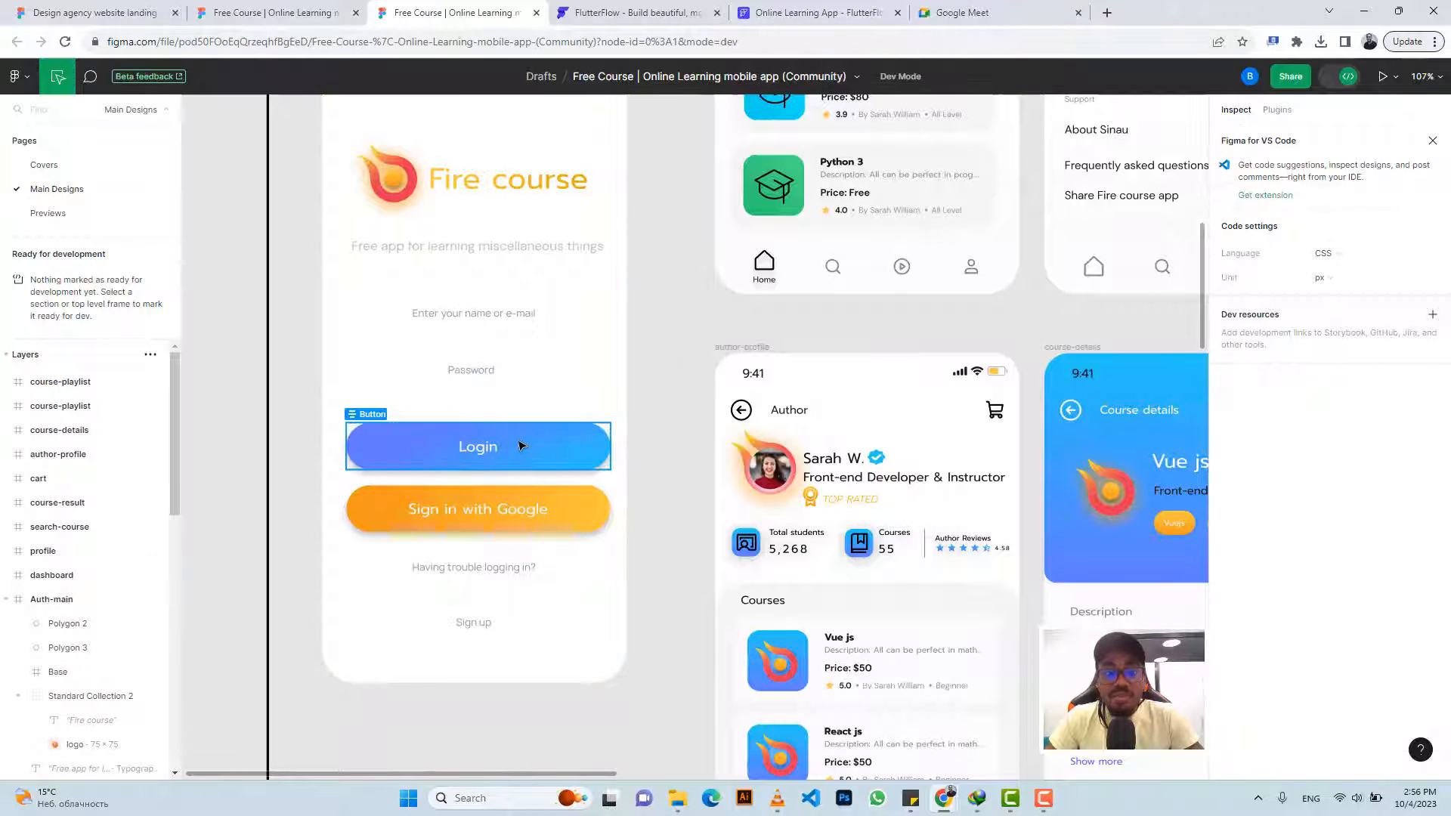
Try a Button widget in the Column in FlutterFlow, reviewing its style options before removing it
left_click(805, 9)
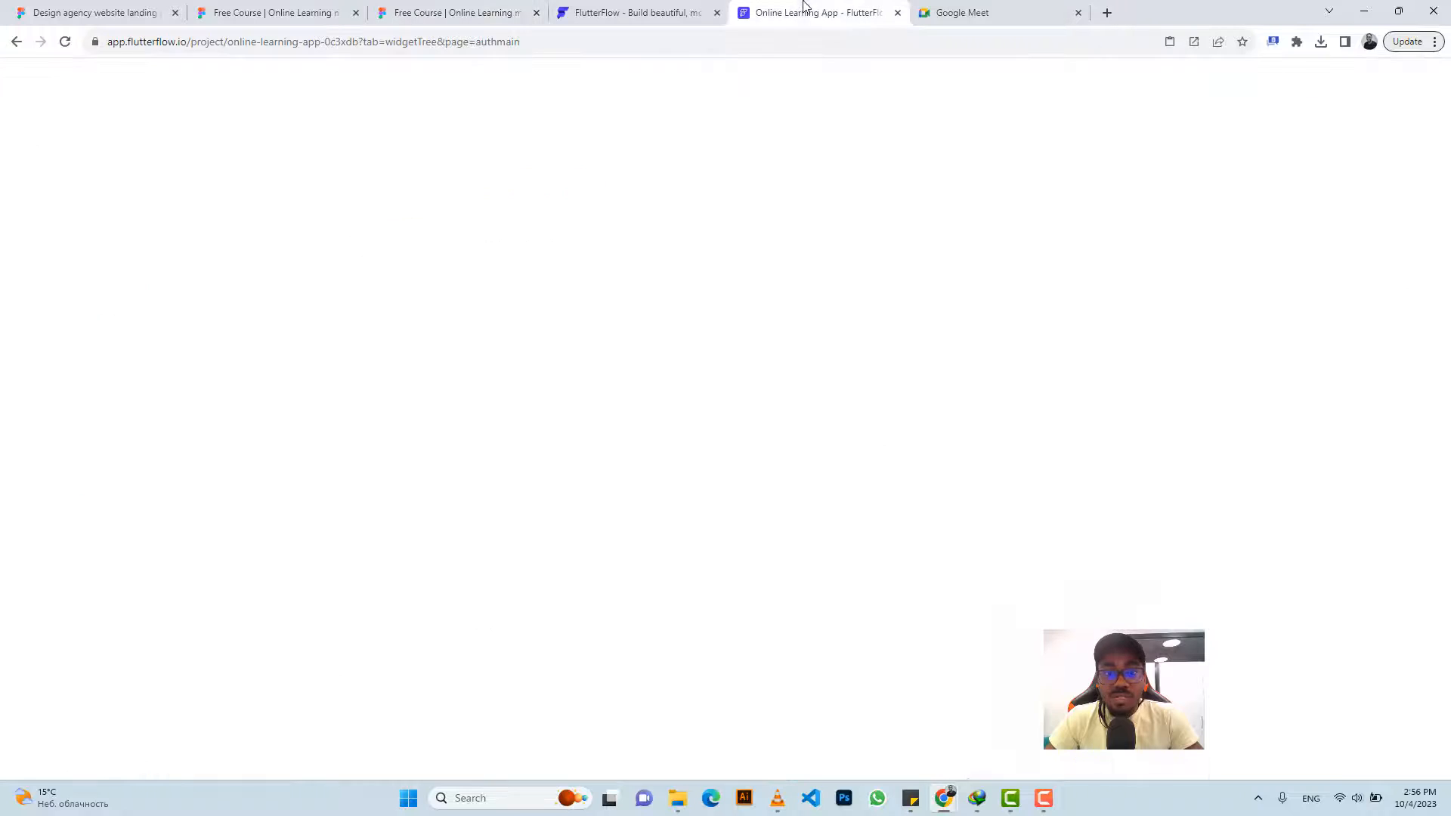
left_click(713, 446)
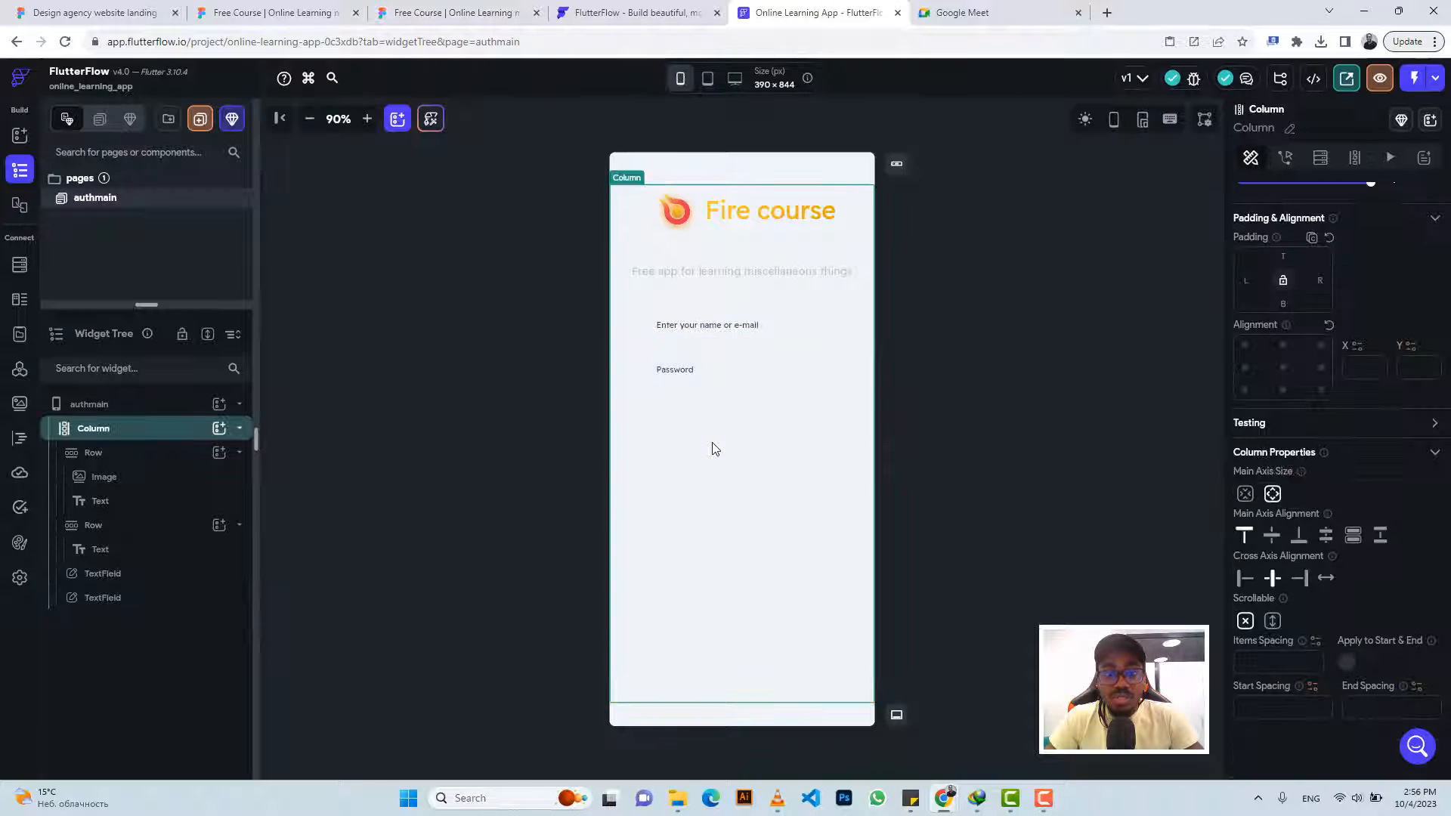
left_click(218, 429)
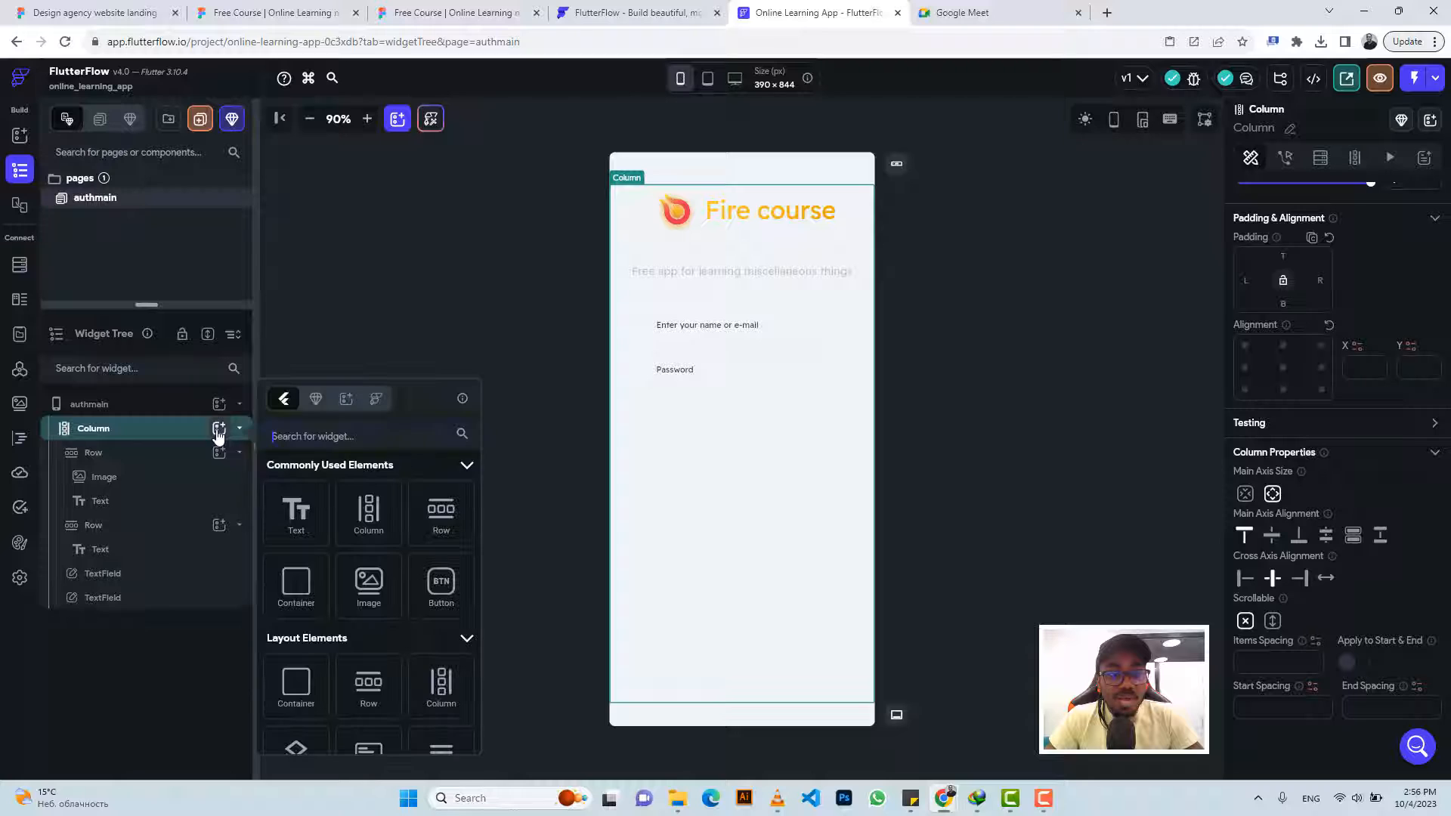
left_click(441, 586)
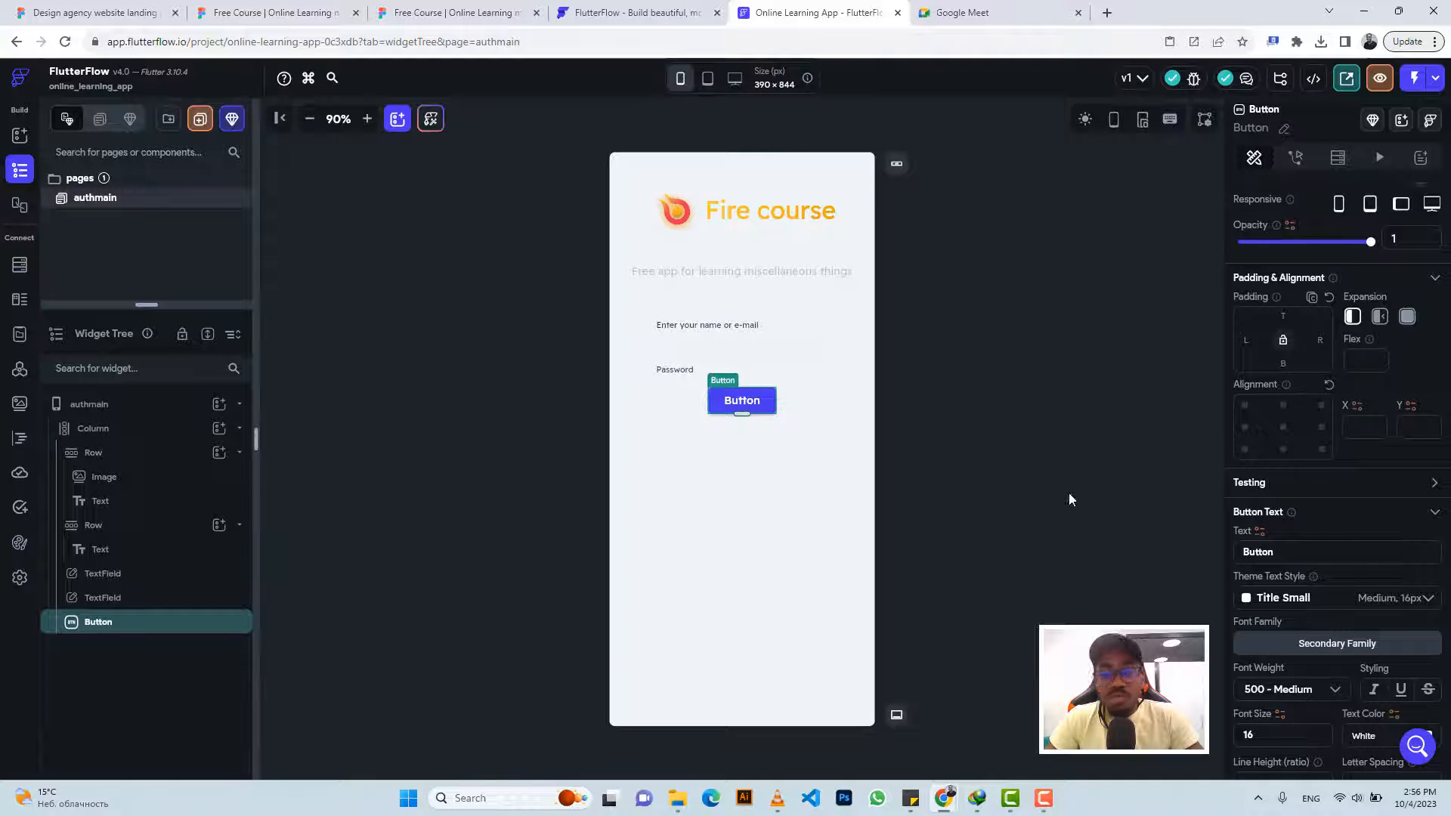
scroll(1353, 489, "down", 8)
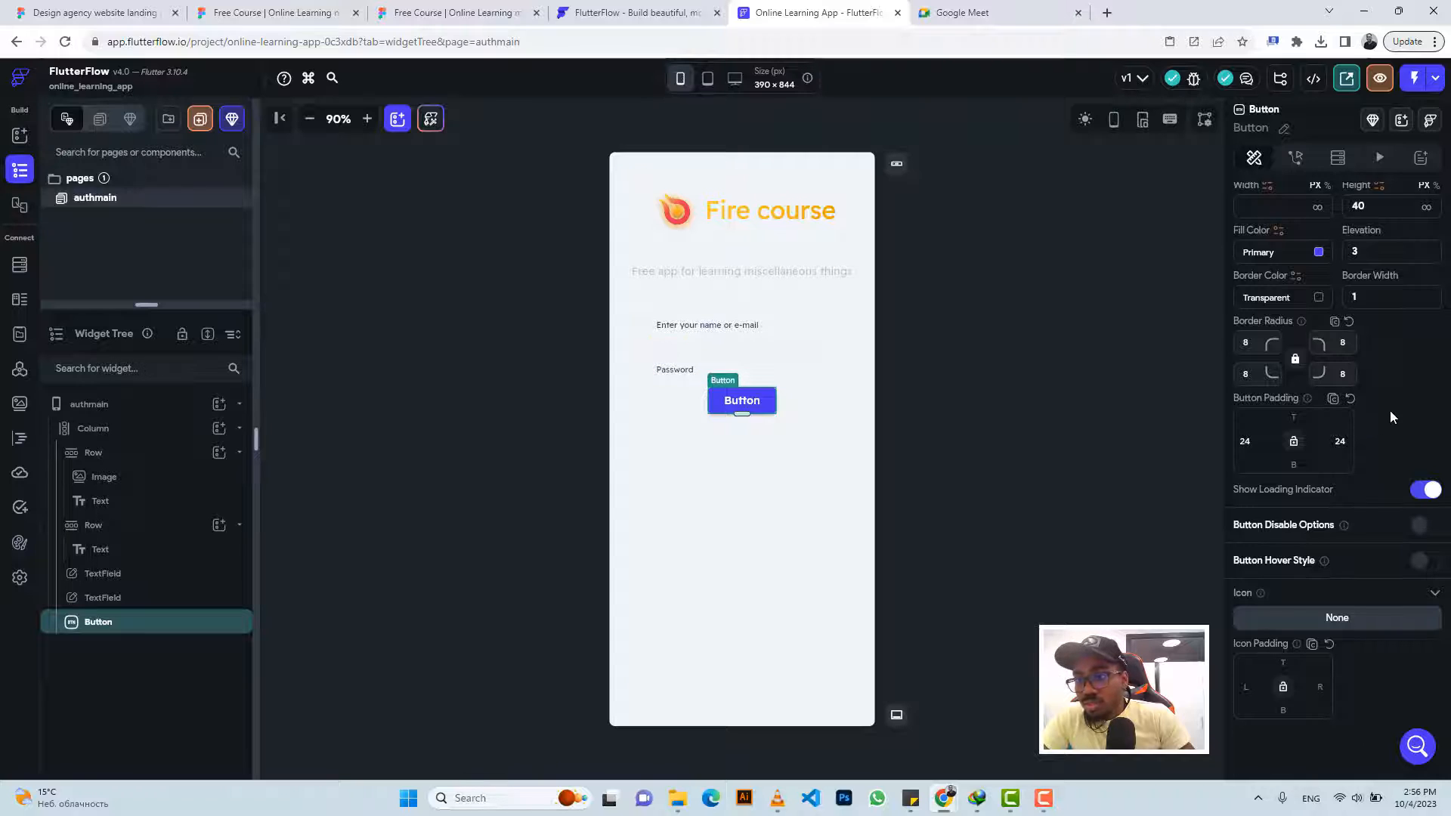
scroll(1390, 410, "up", 2)
scroll(1390, 410, "up", 3)
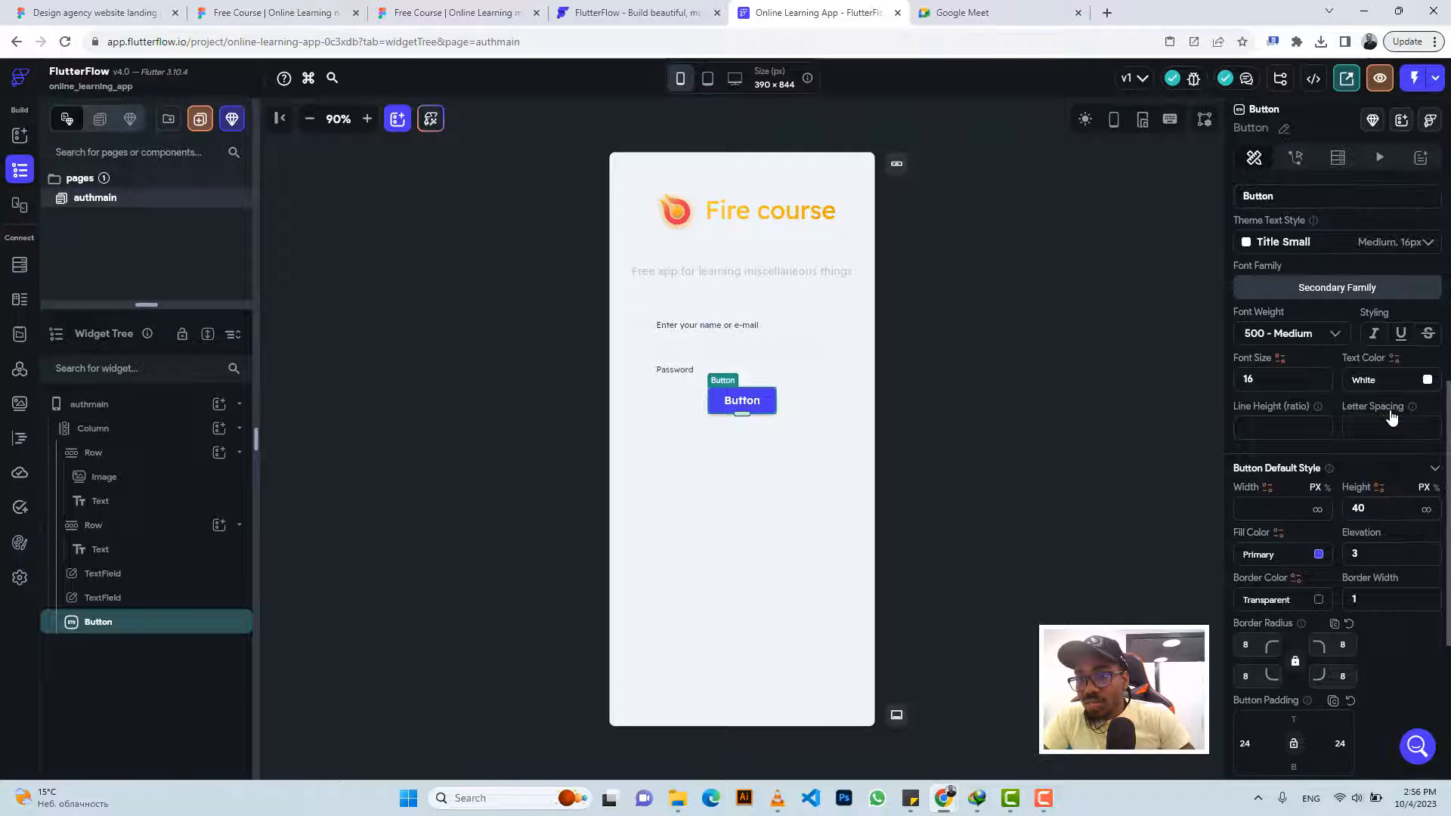
scroll(1390, 409, "down", 5)
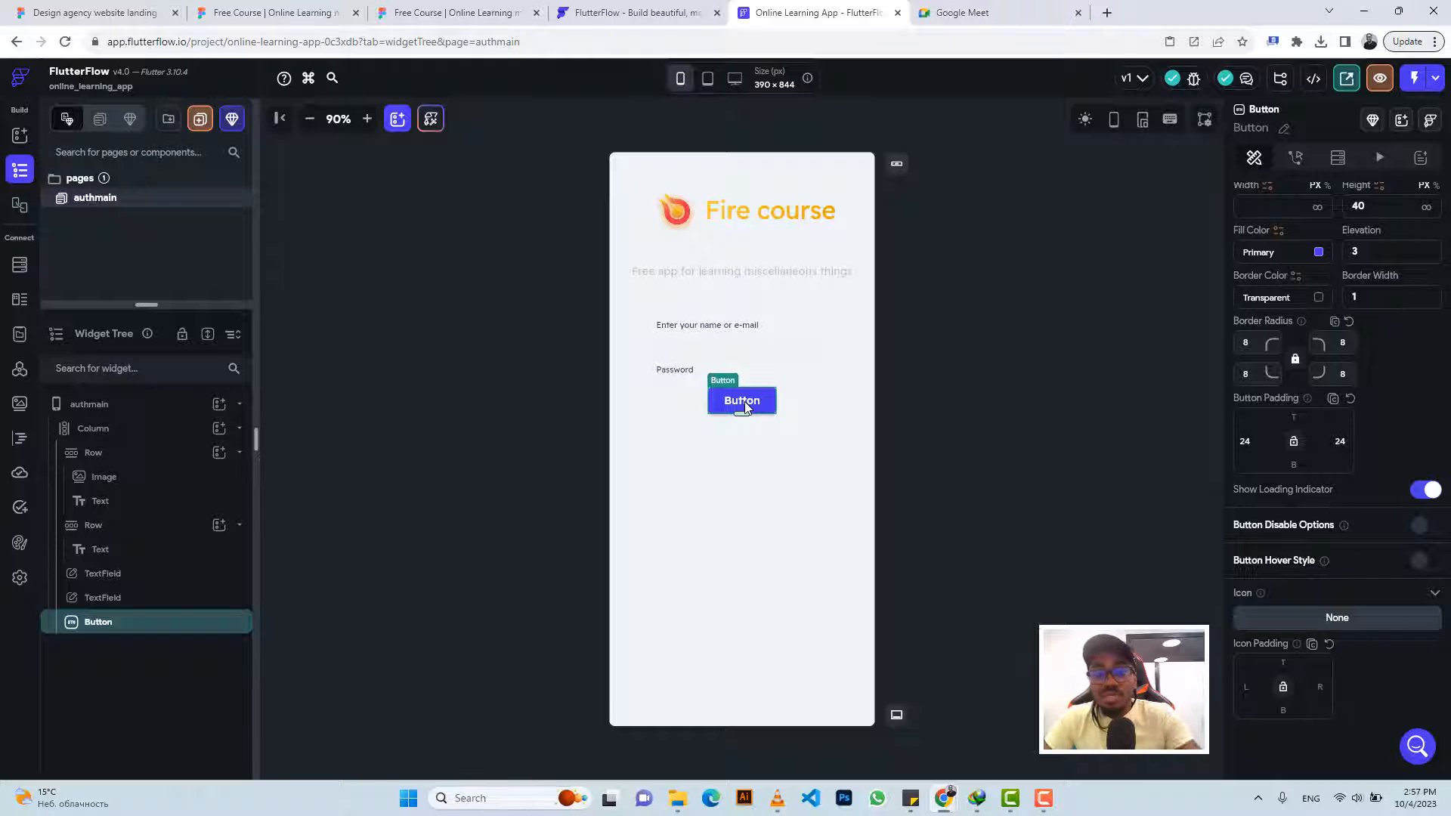
key("Delete")
Check the Login button's dimensions, padding and gradient styling in the Figma design
left_click(468, 12)
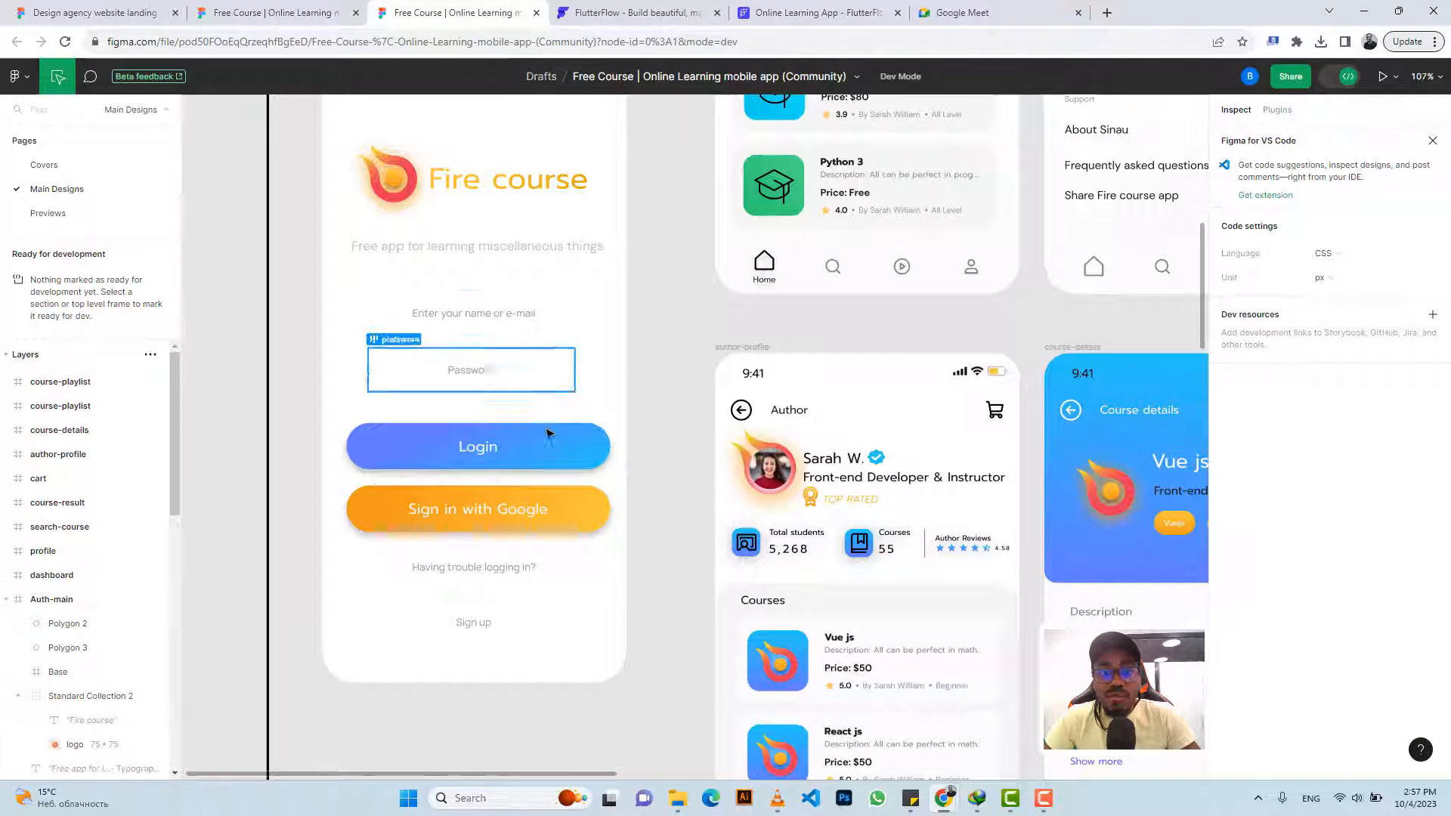
left_click(574, 439)
left_click(552, 440)
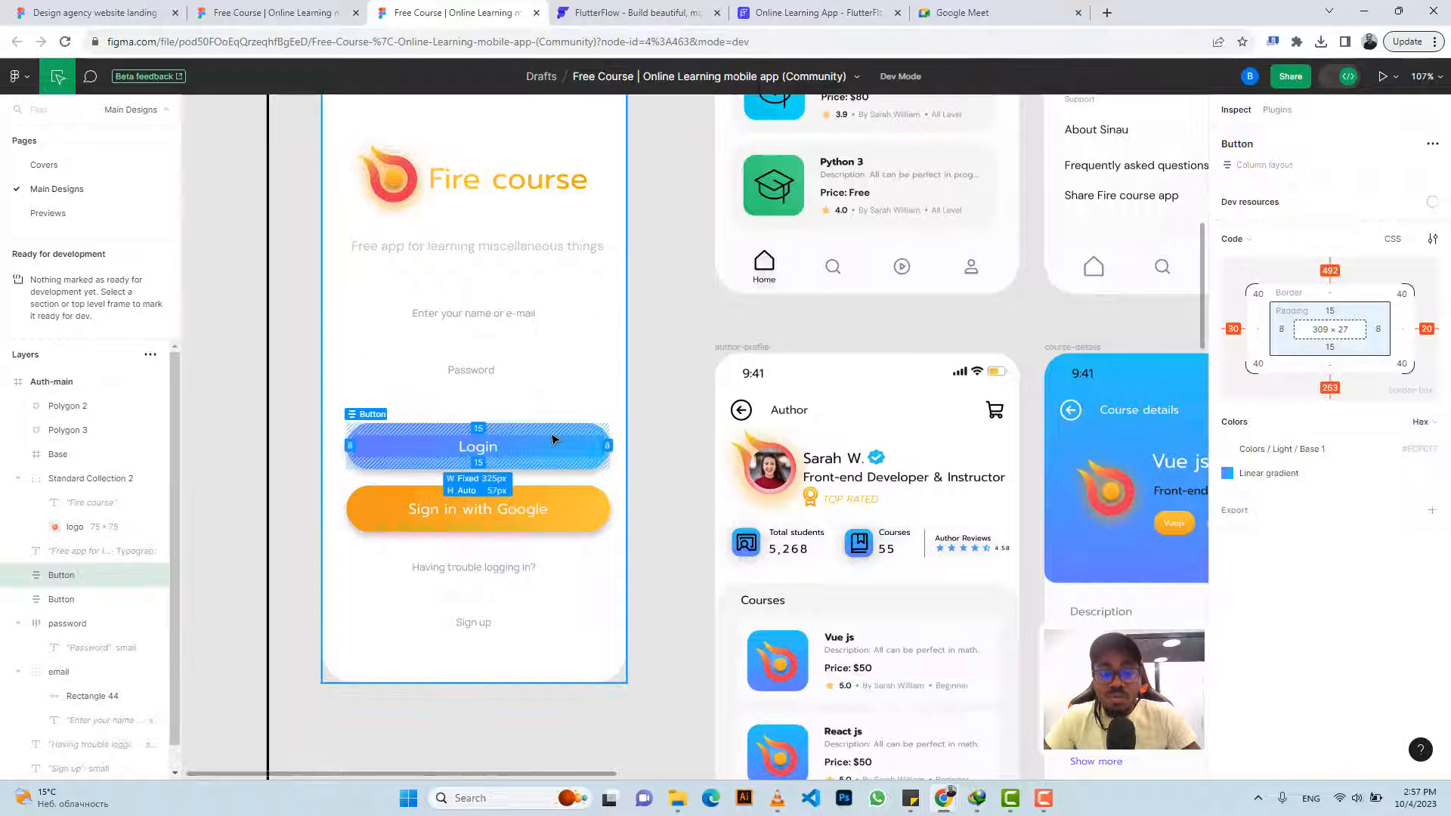
scroll(551, 435, "left", 3)
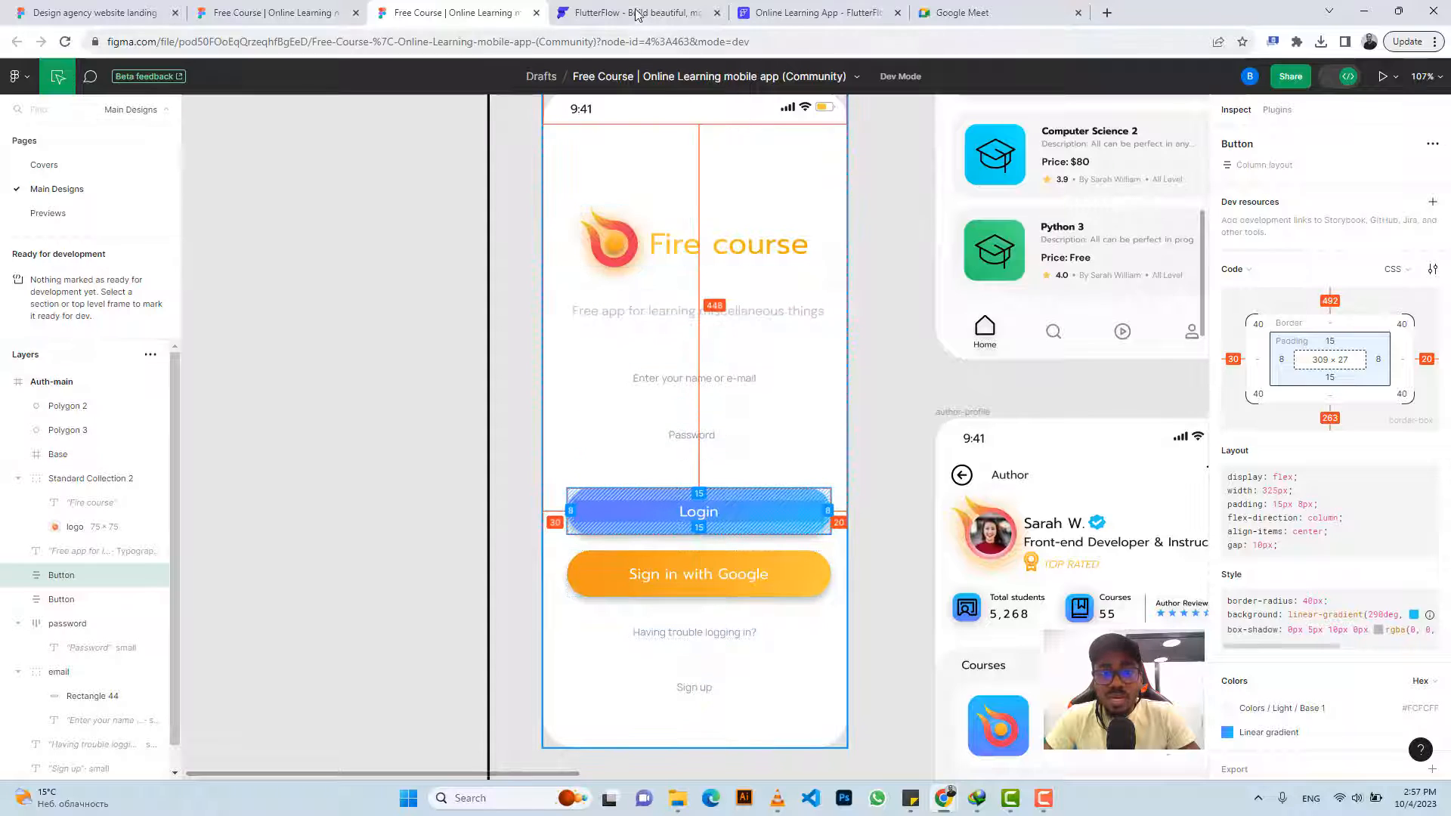
Add a Container to the Column in FlutterFlow with height 57, infinite width, and left and right padding of 20
left_click(768, 9)
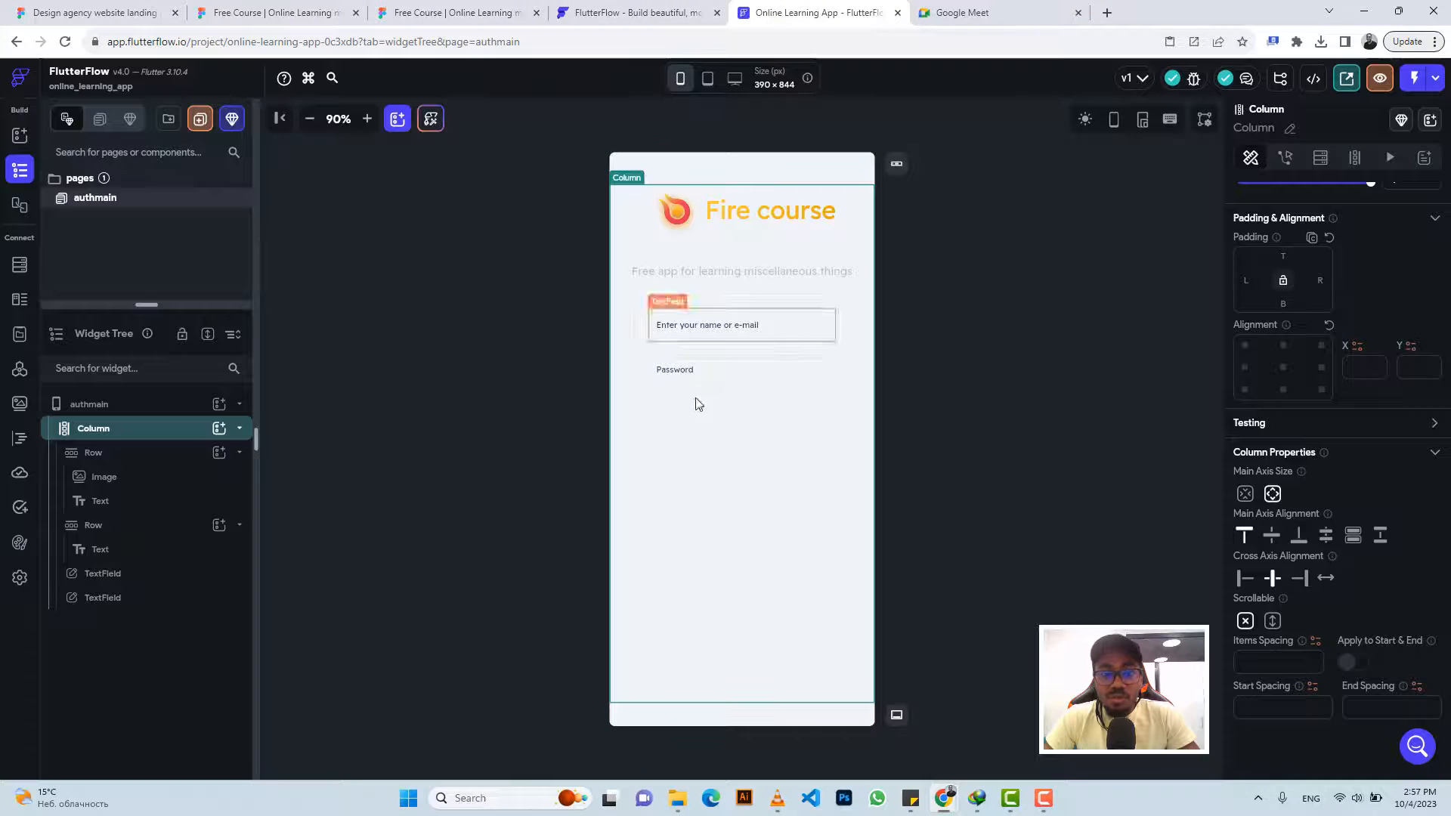
left_click(219, 428)
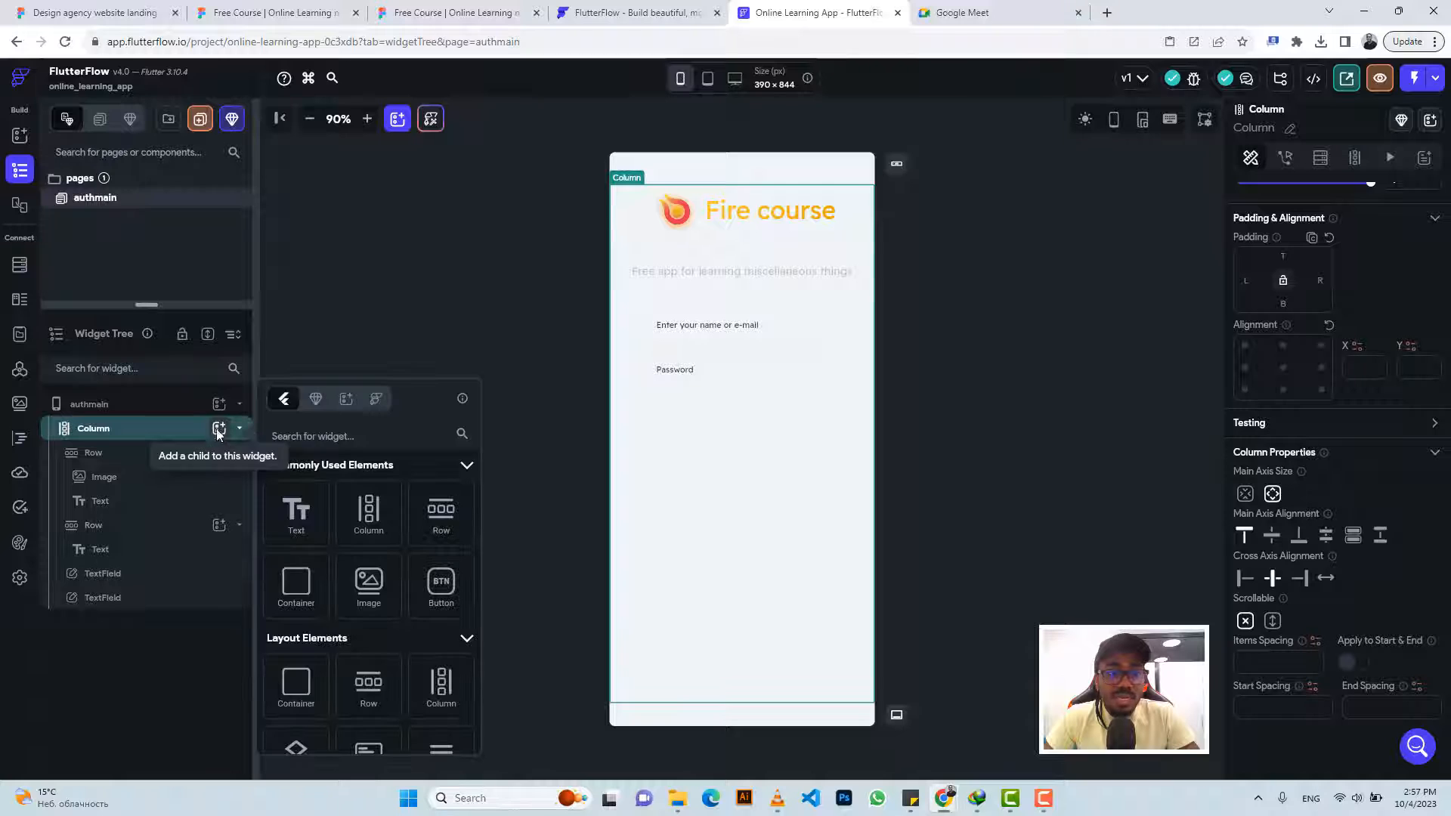
left_click(298, 586)
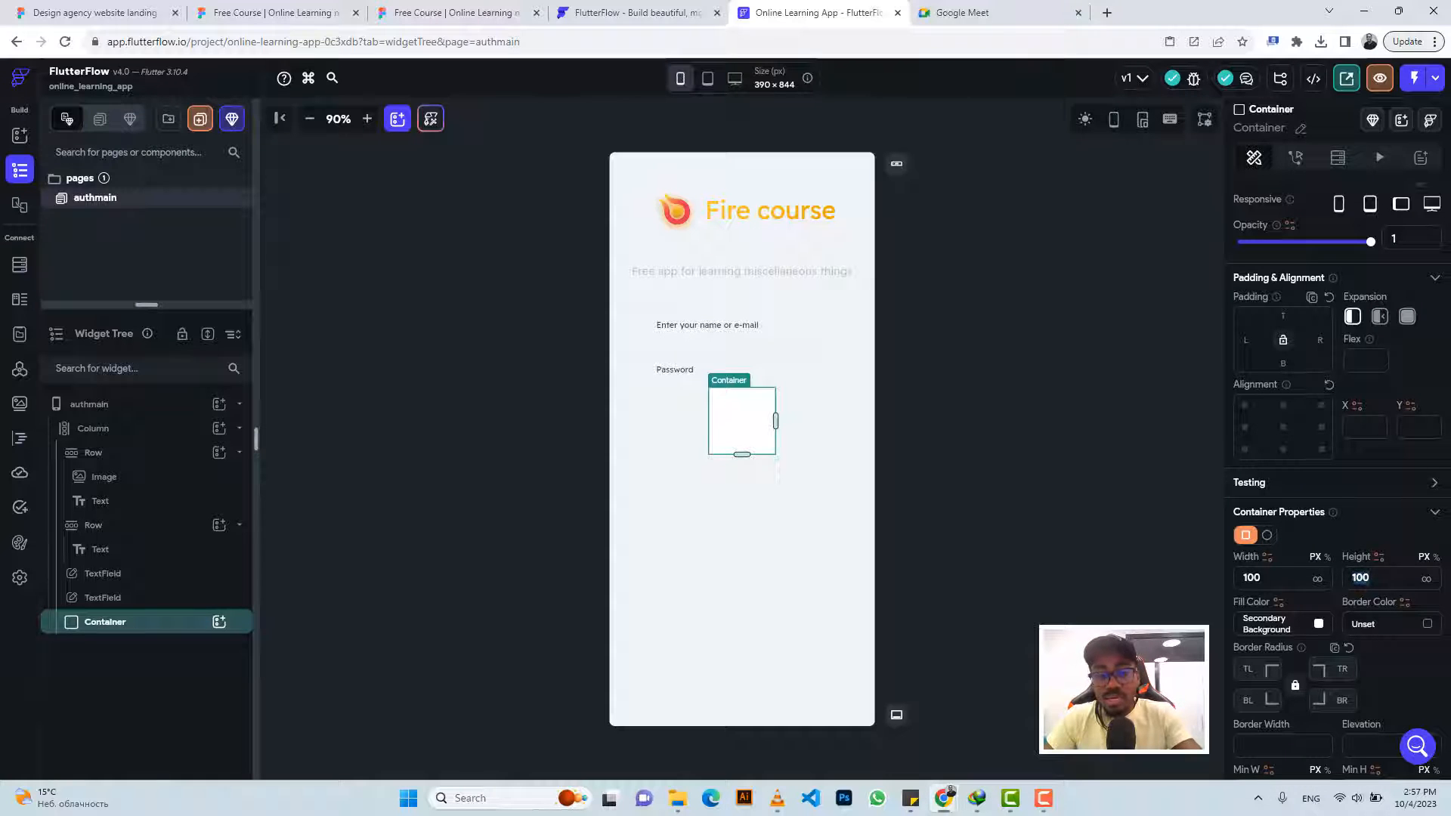
type("57")
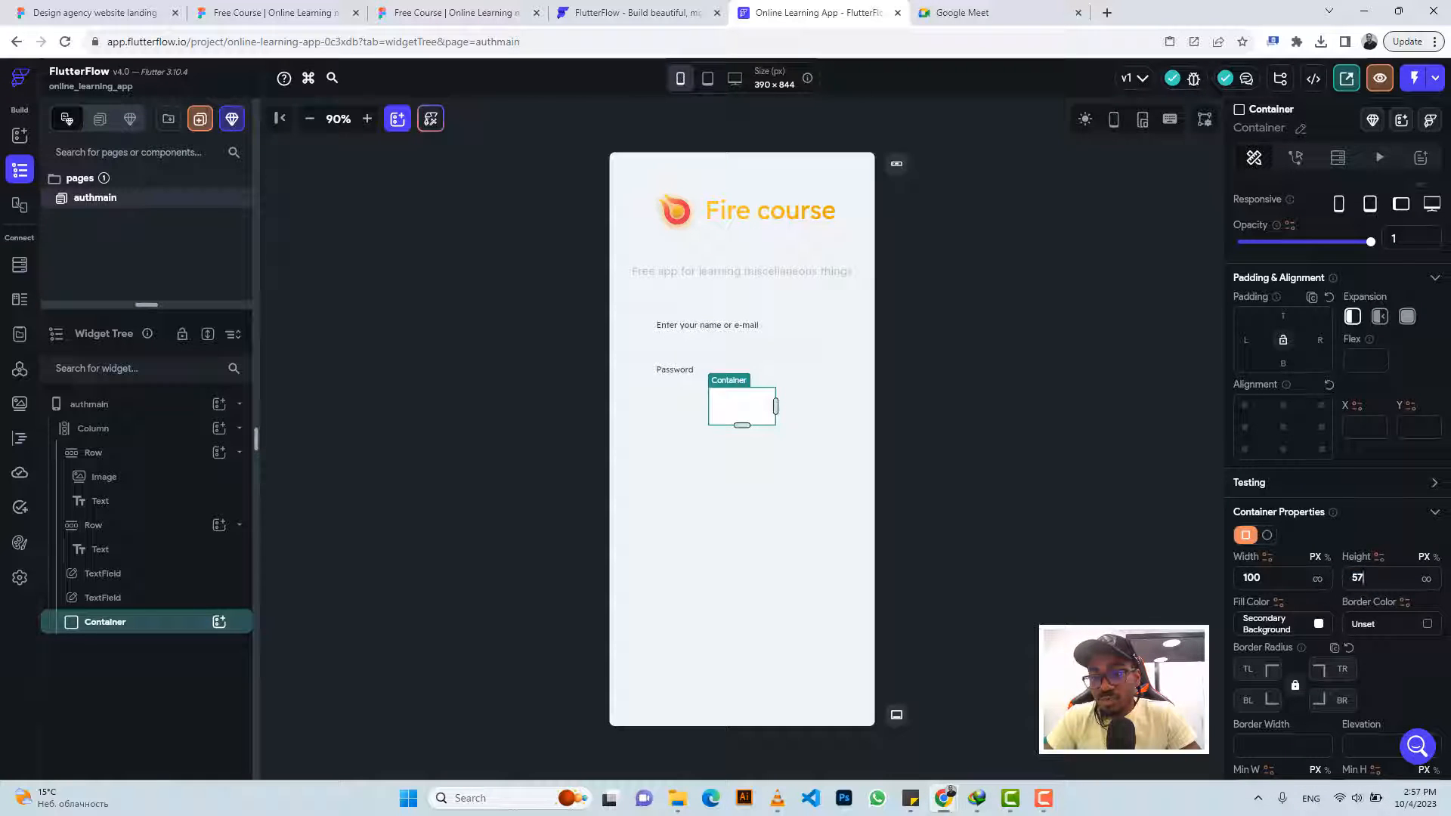
left_click(1316, 580)
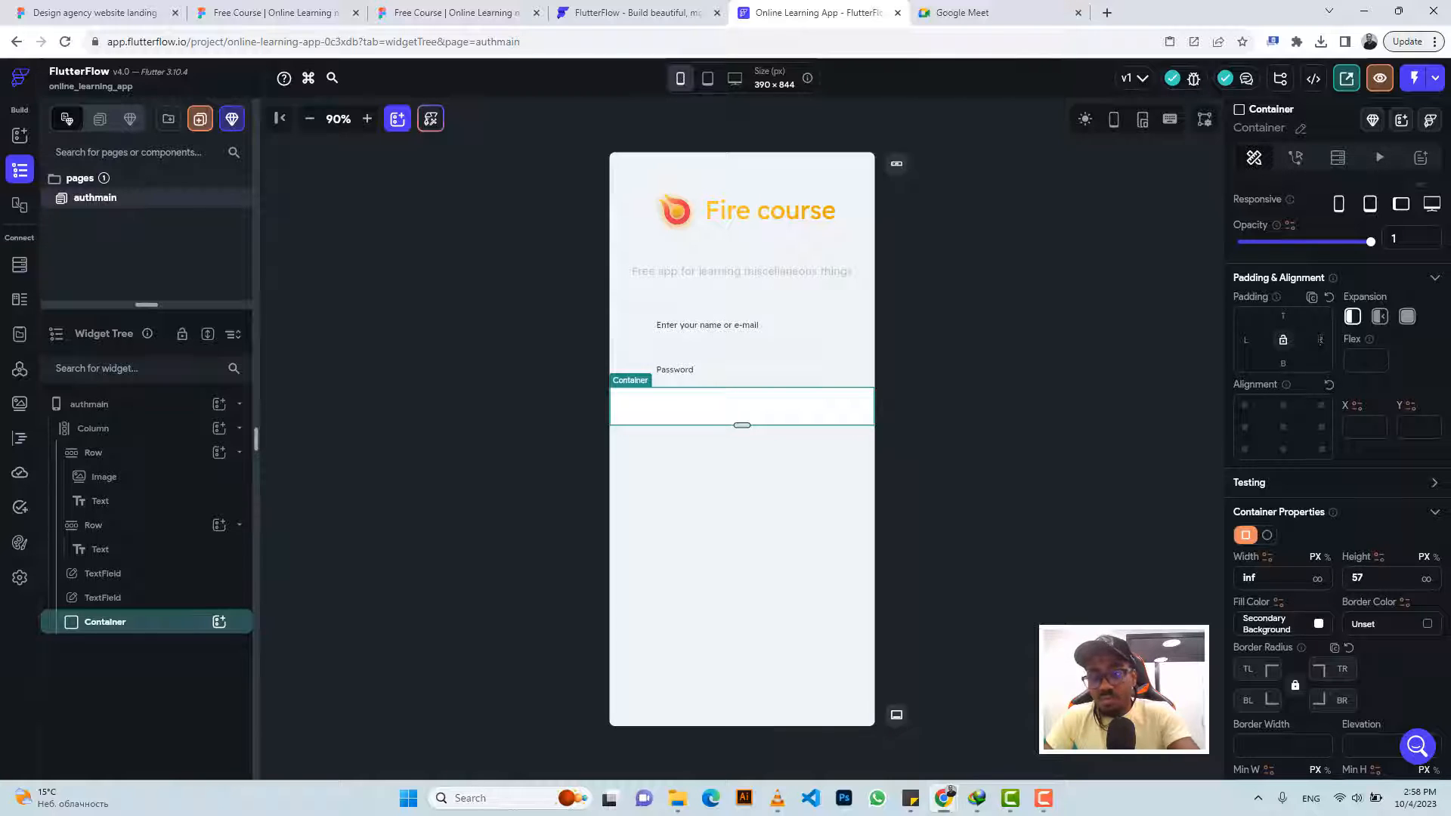
type("20")
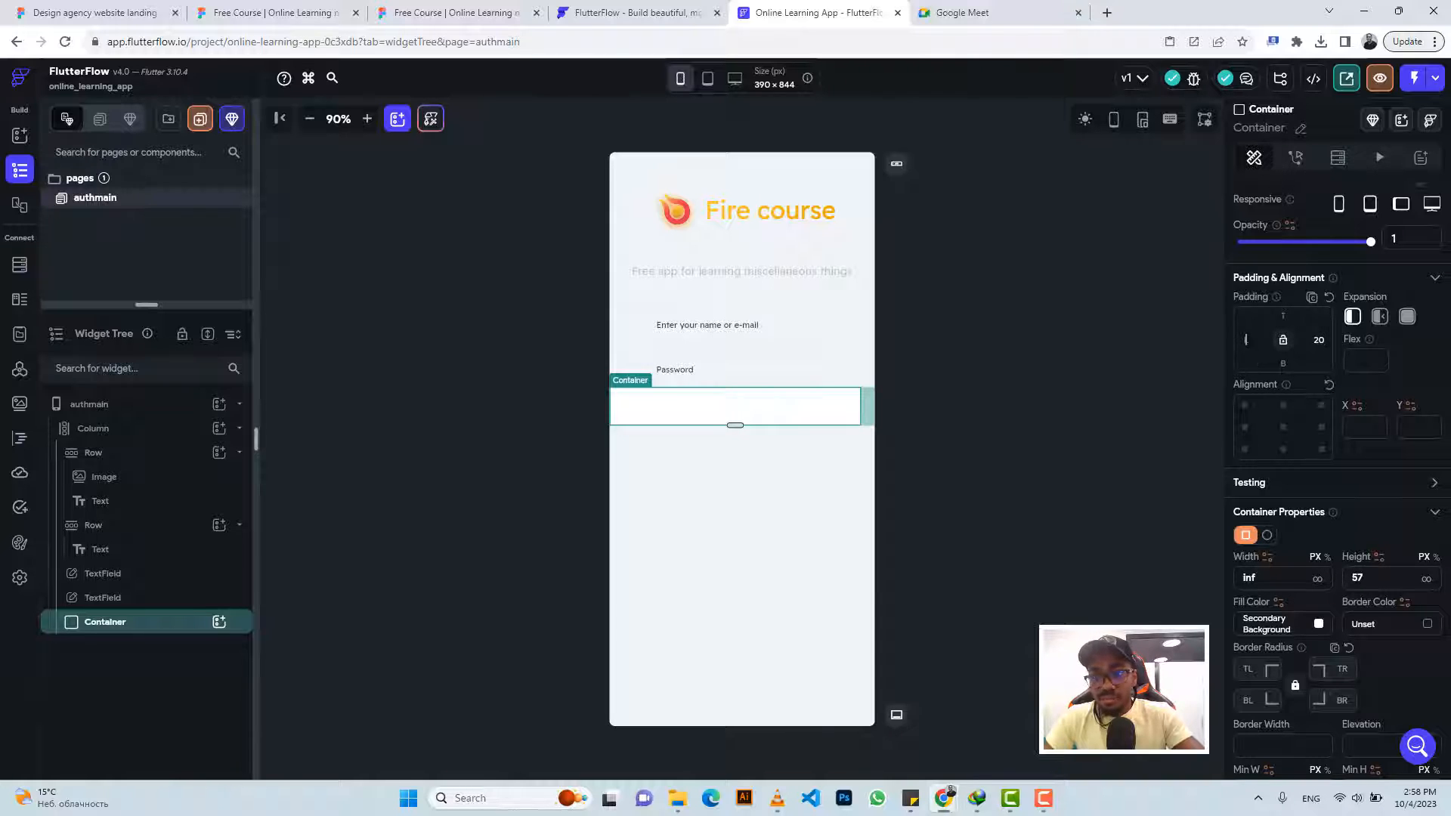
type("20")
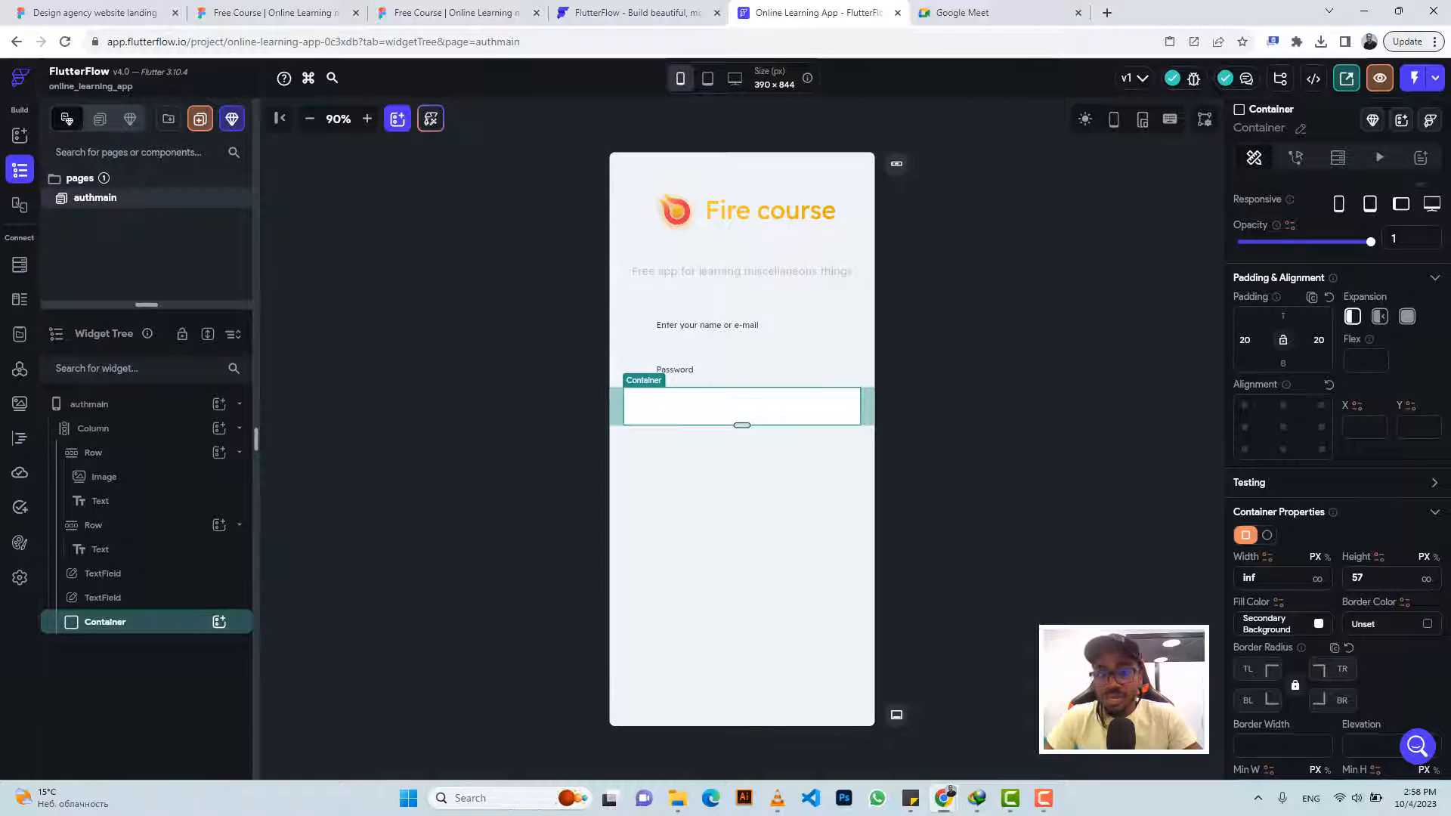
Check the Login button's corner radius in Figma and set all the Container's border radii to 40 in FlutterFlow
left_click(401, 10)
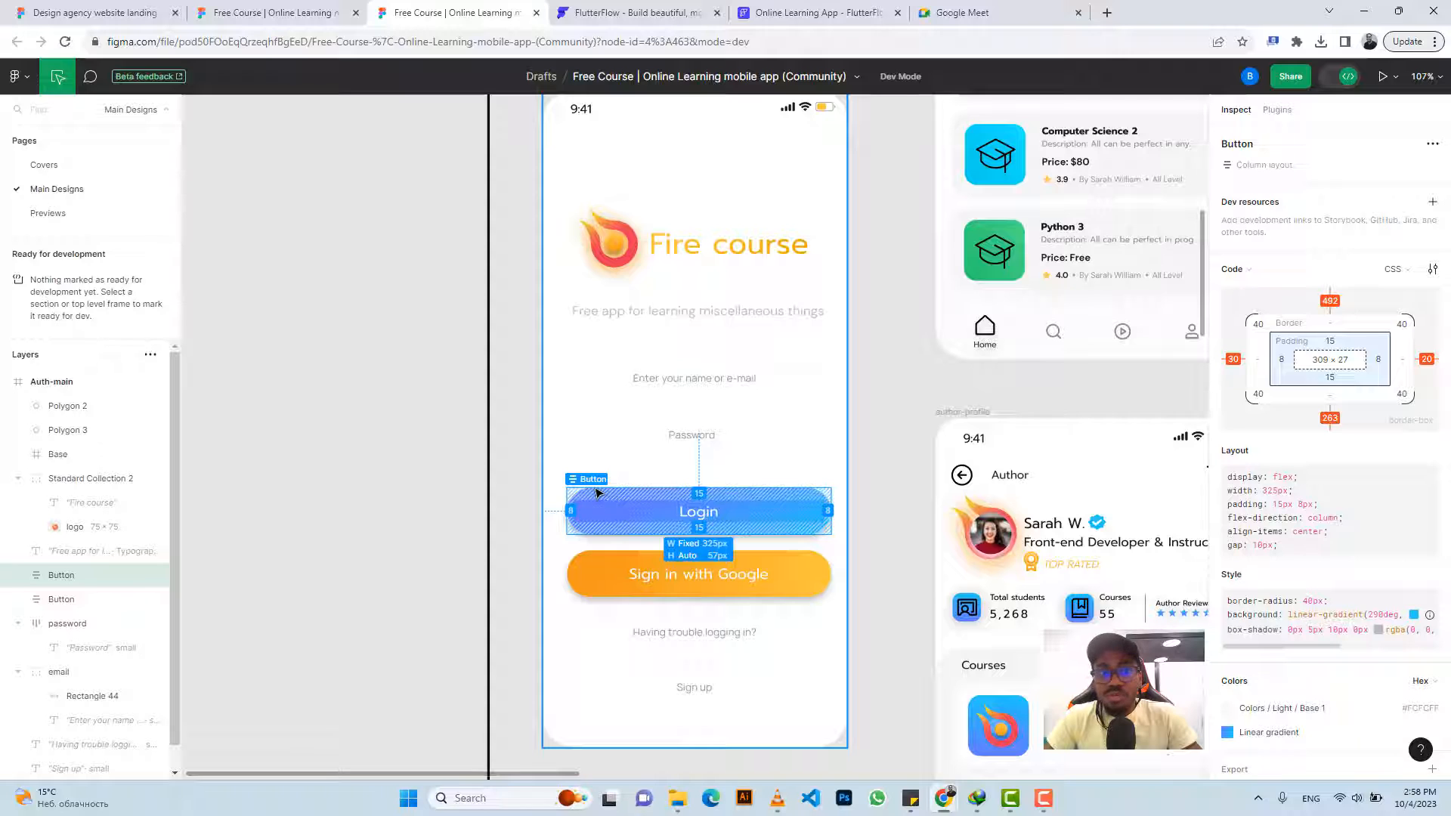
left_click(846, 12)
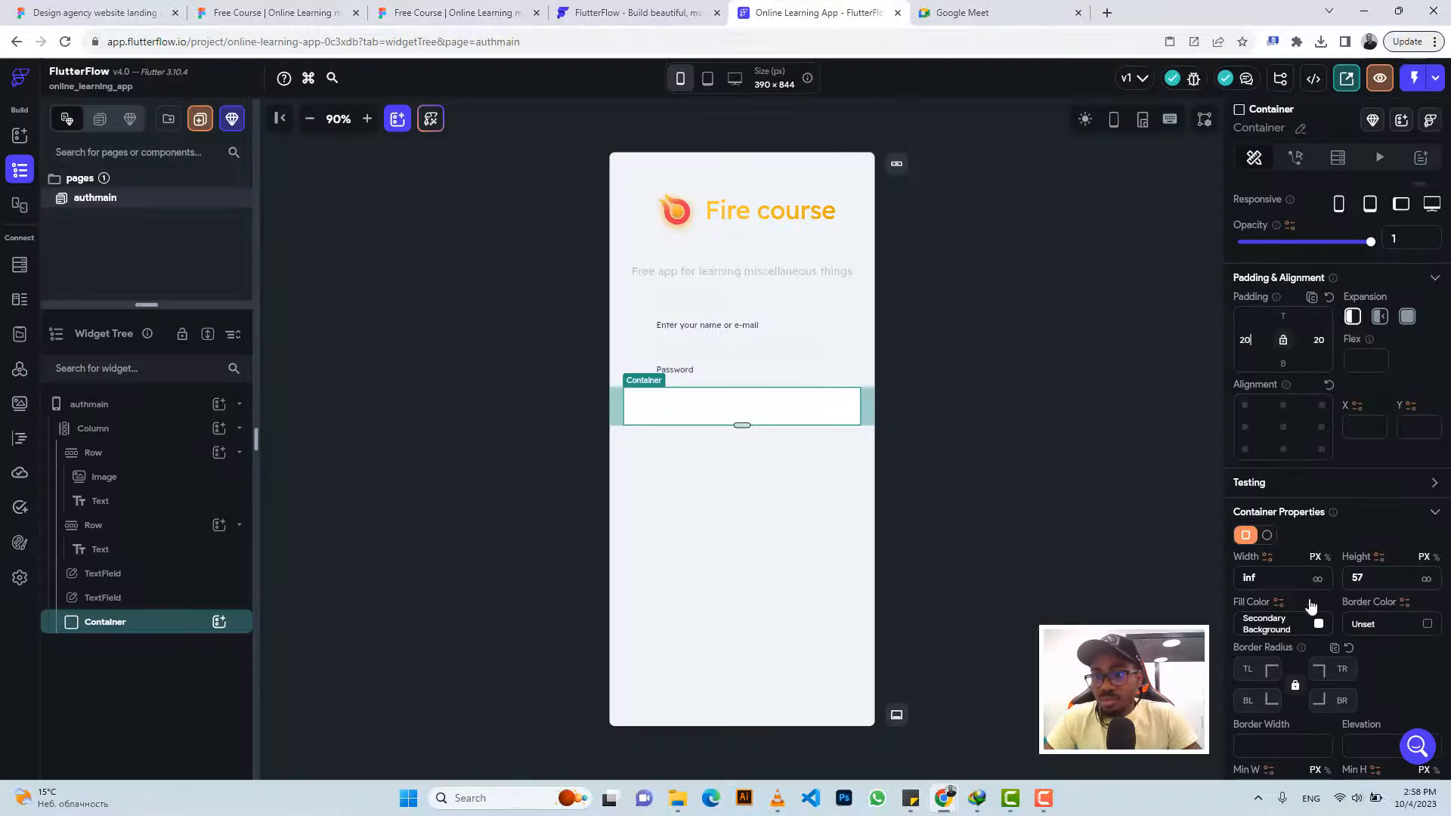
left_click(1250, 669)
type("40")
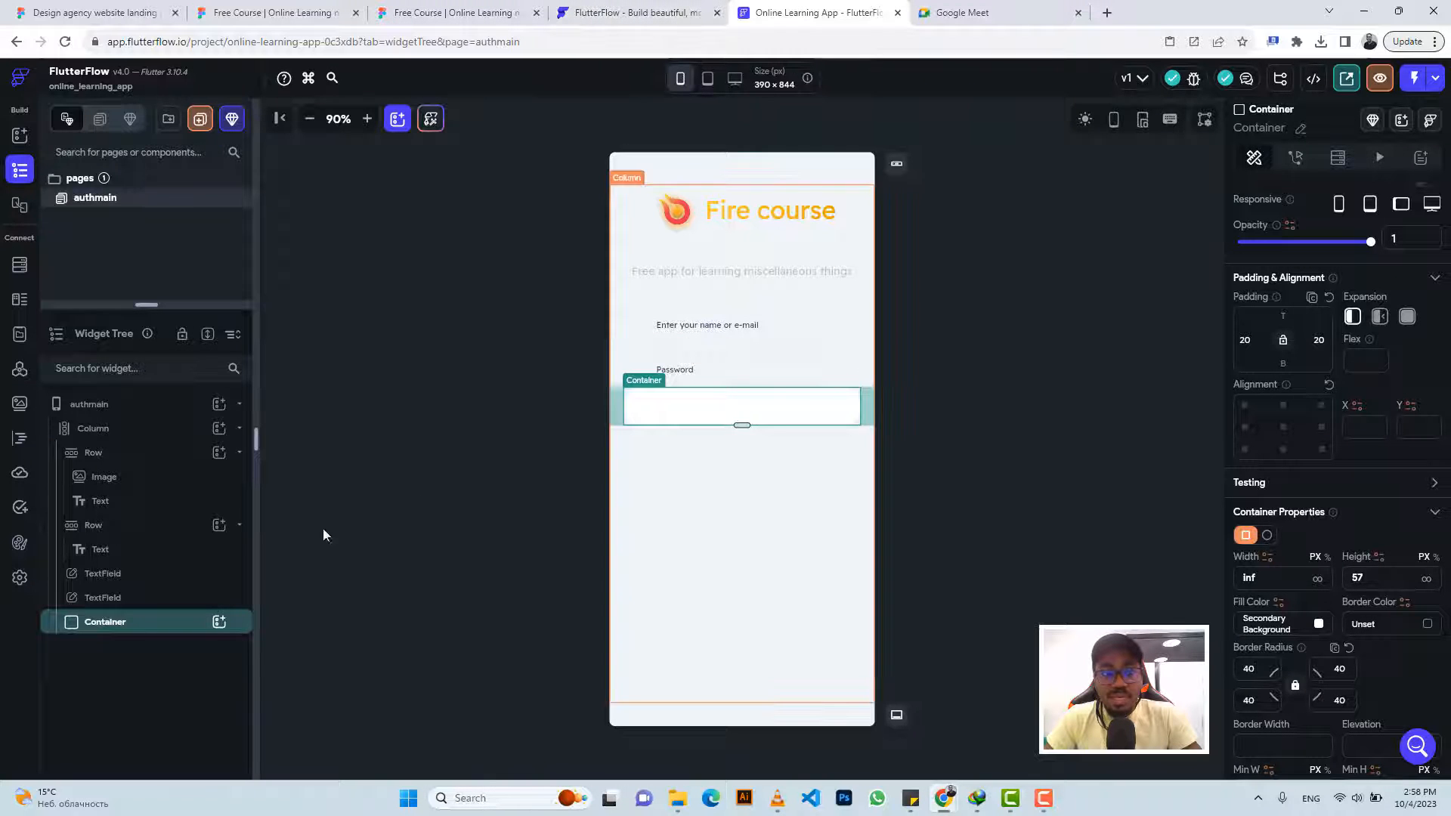
Copy the Login button's linear gradient colors from the Figma design
left_click(426, 9)
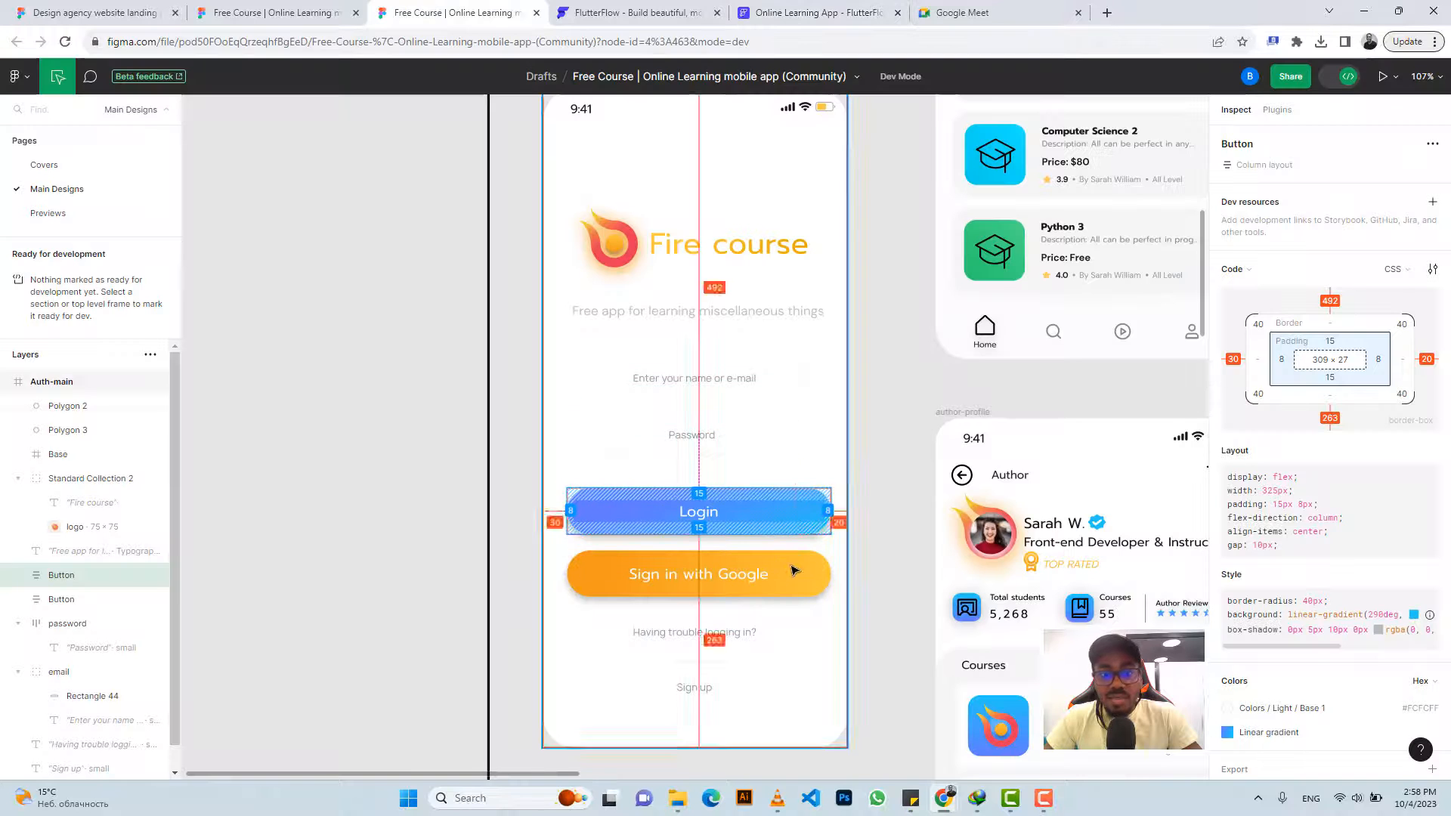
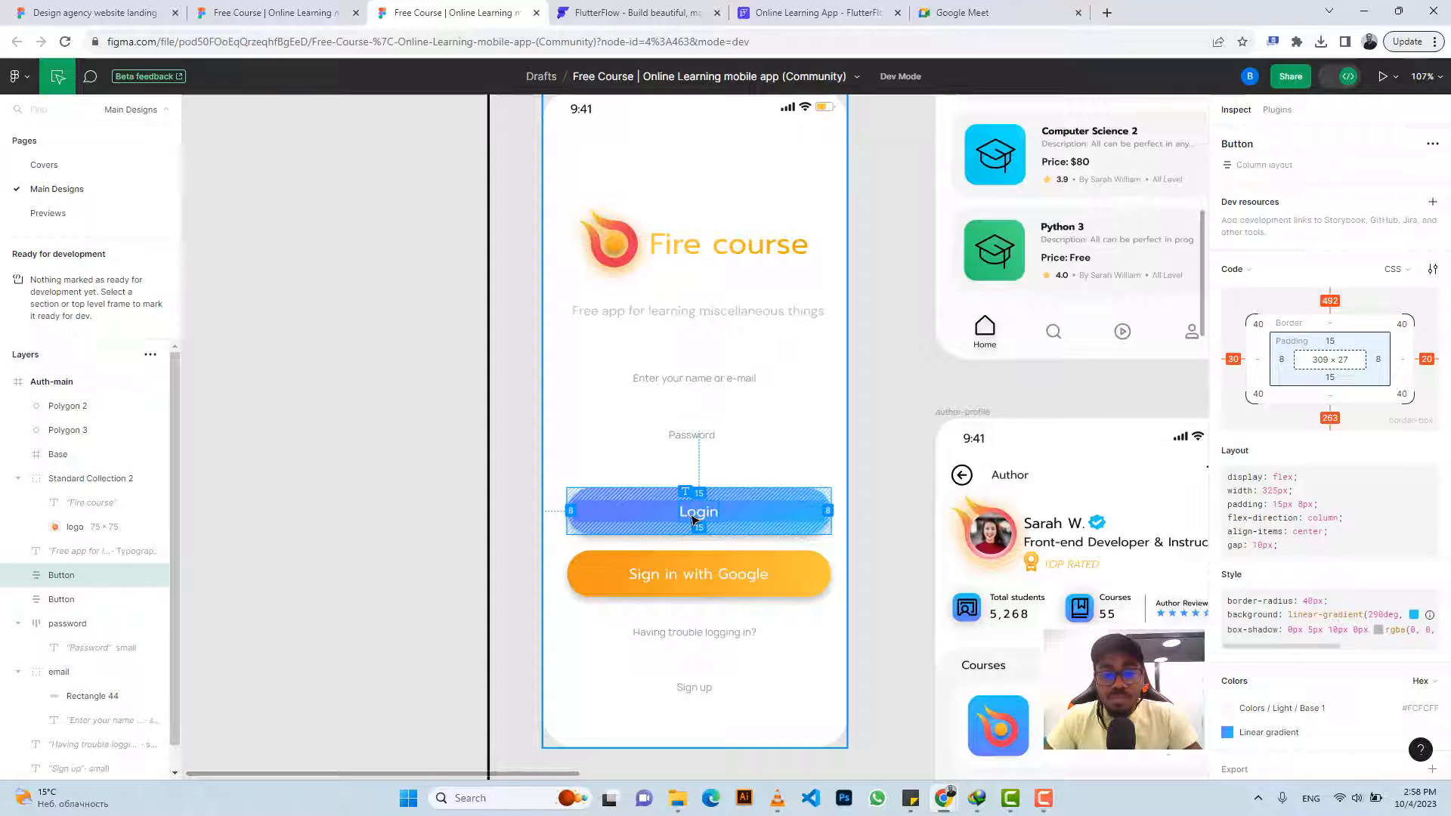
scroll(1285, 683, "down", 2)
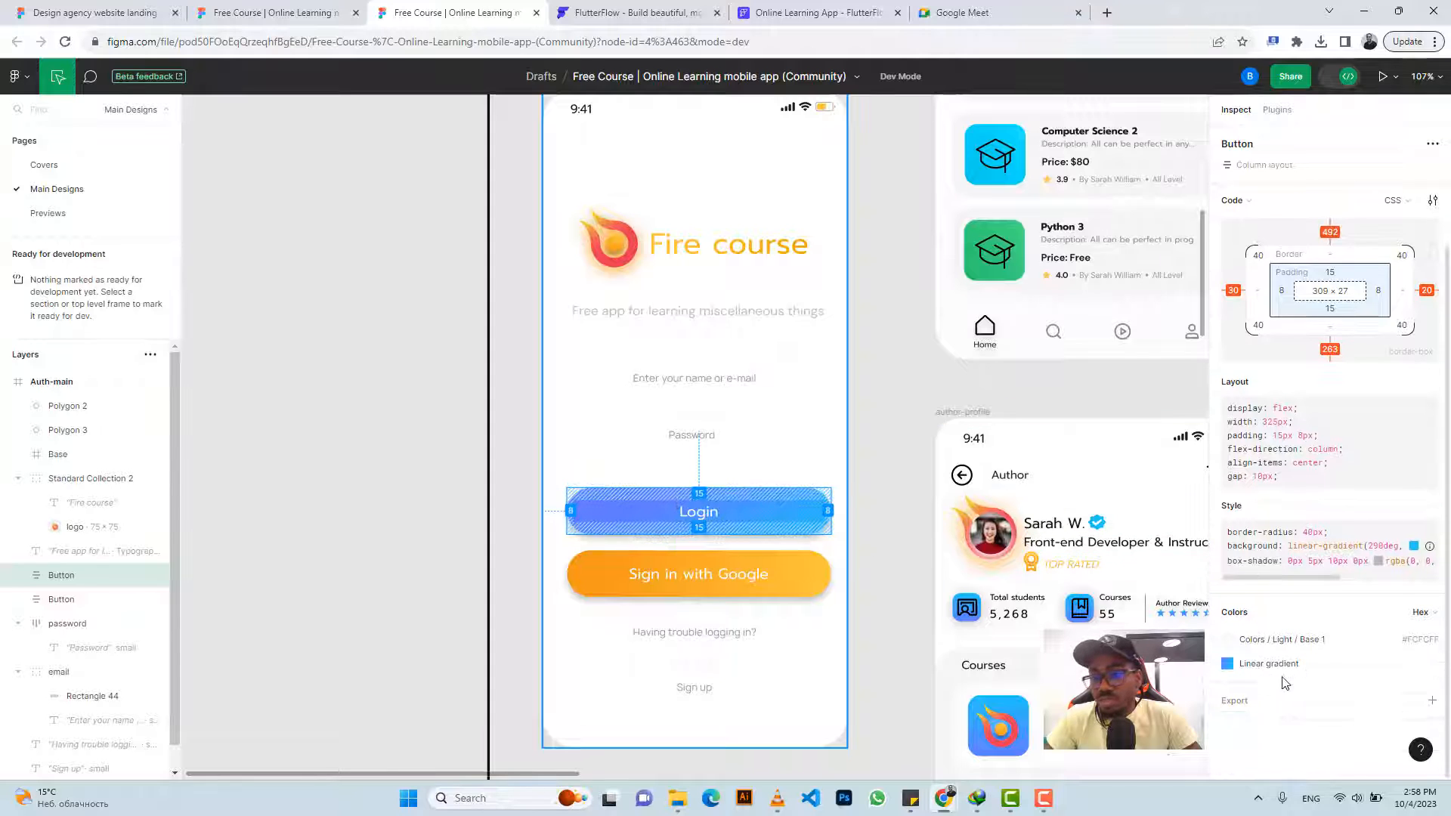
left_click(1278, 665)
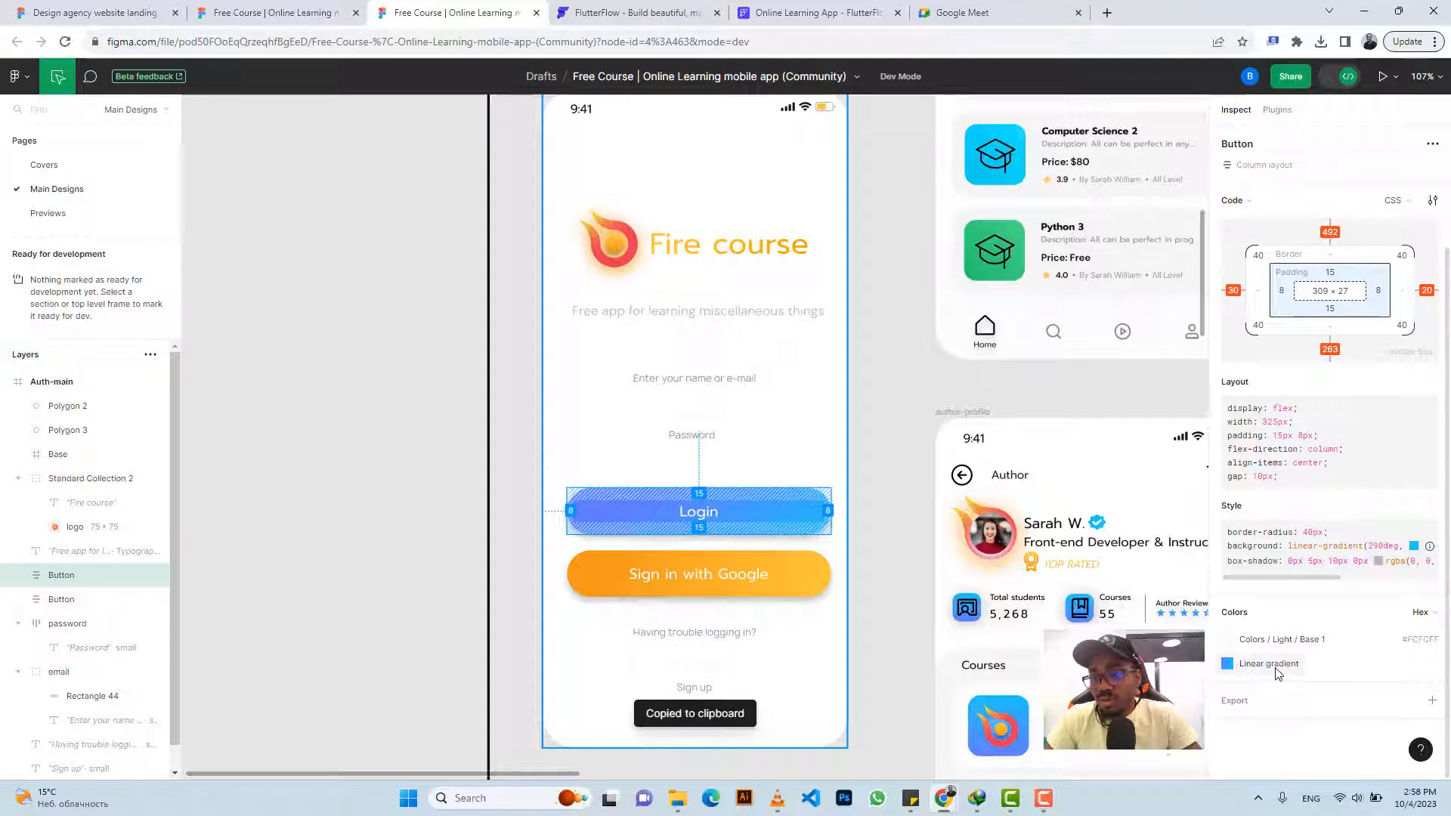
In FlutterFlow, enable the Container's gradient and try to set its first color to #21C8F6
left_click(741, 22)
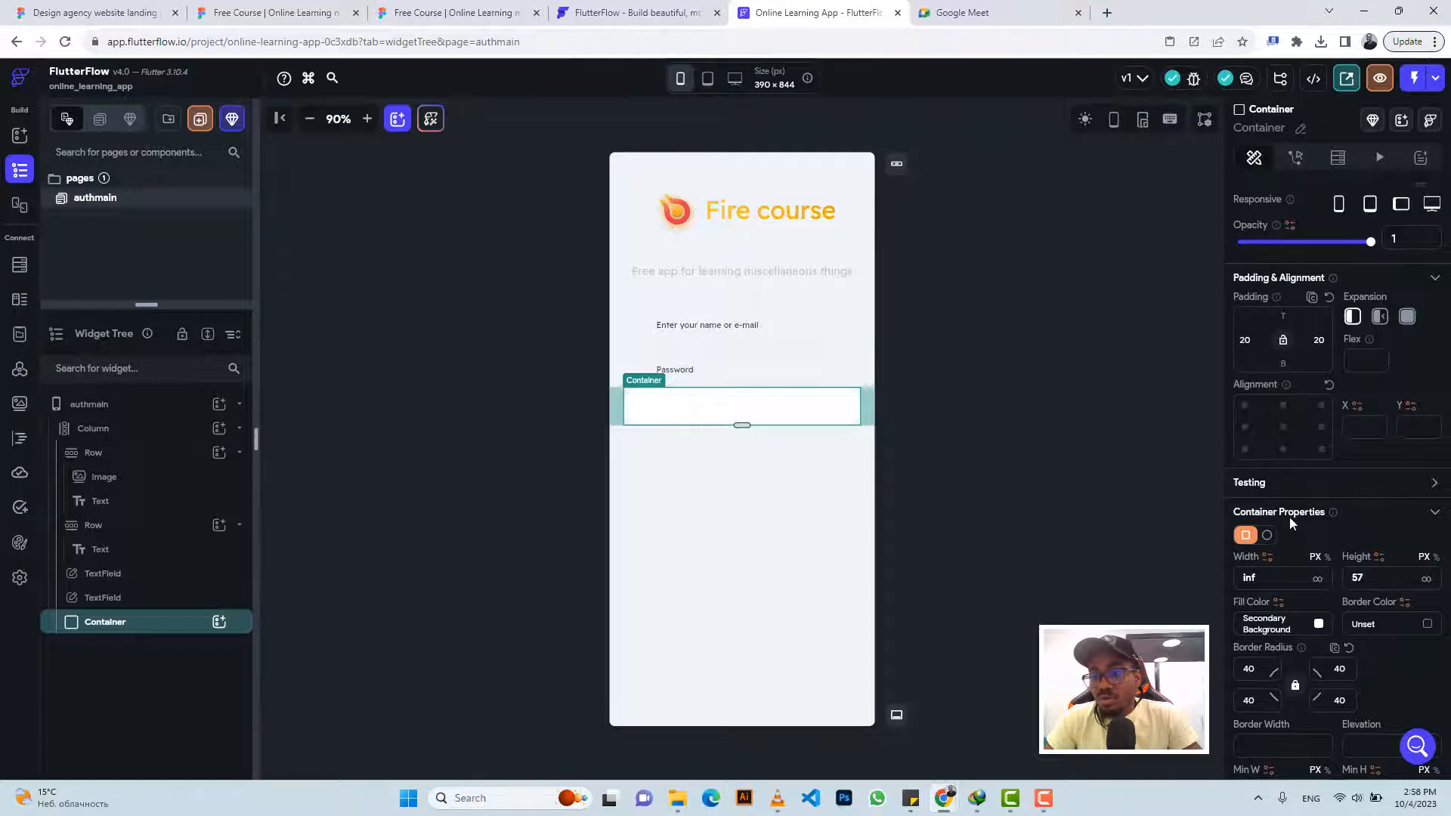
scroll(1292, 514, "down", 5)
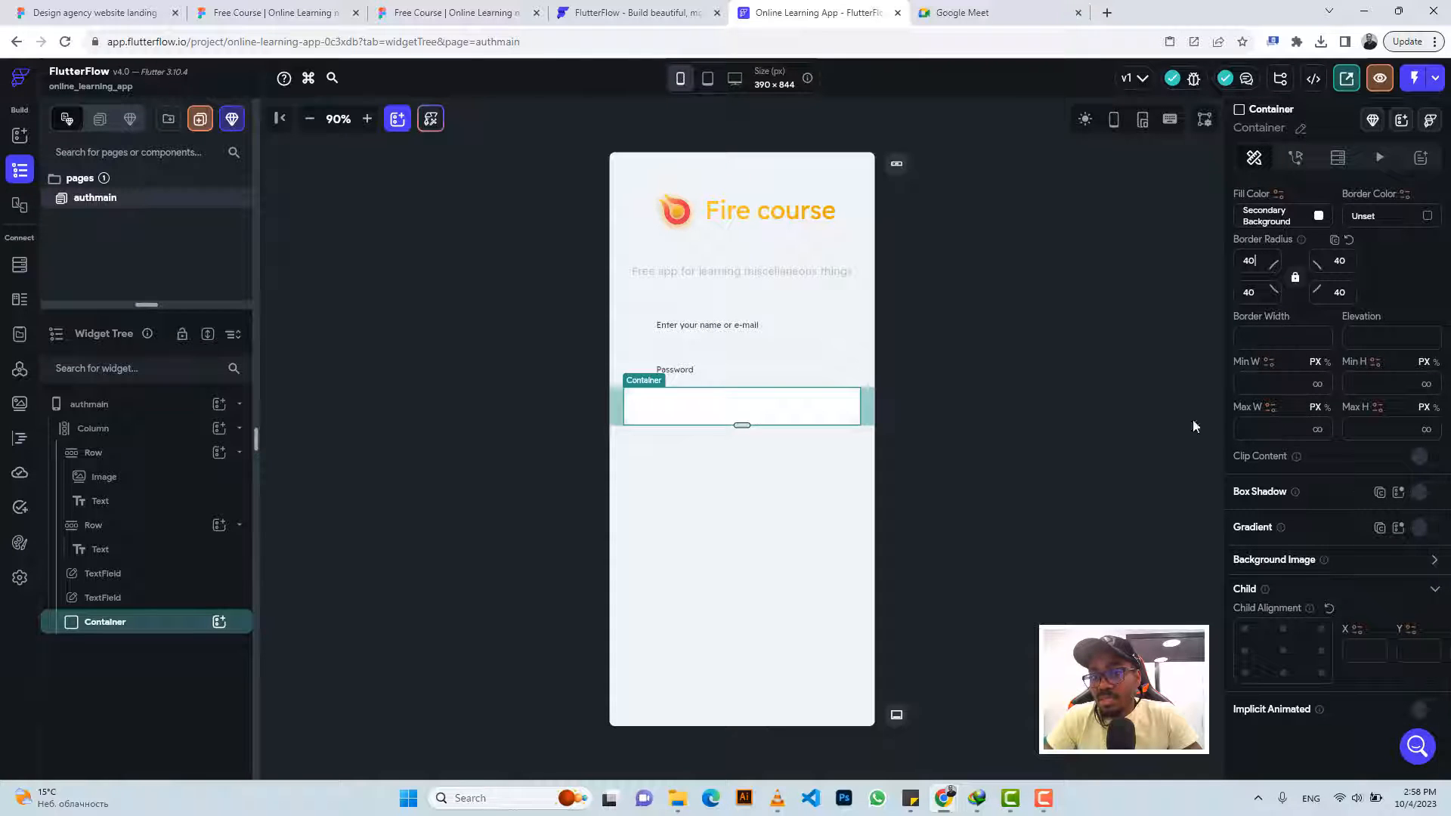
left_click(1421, 528)
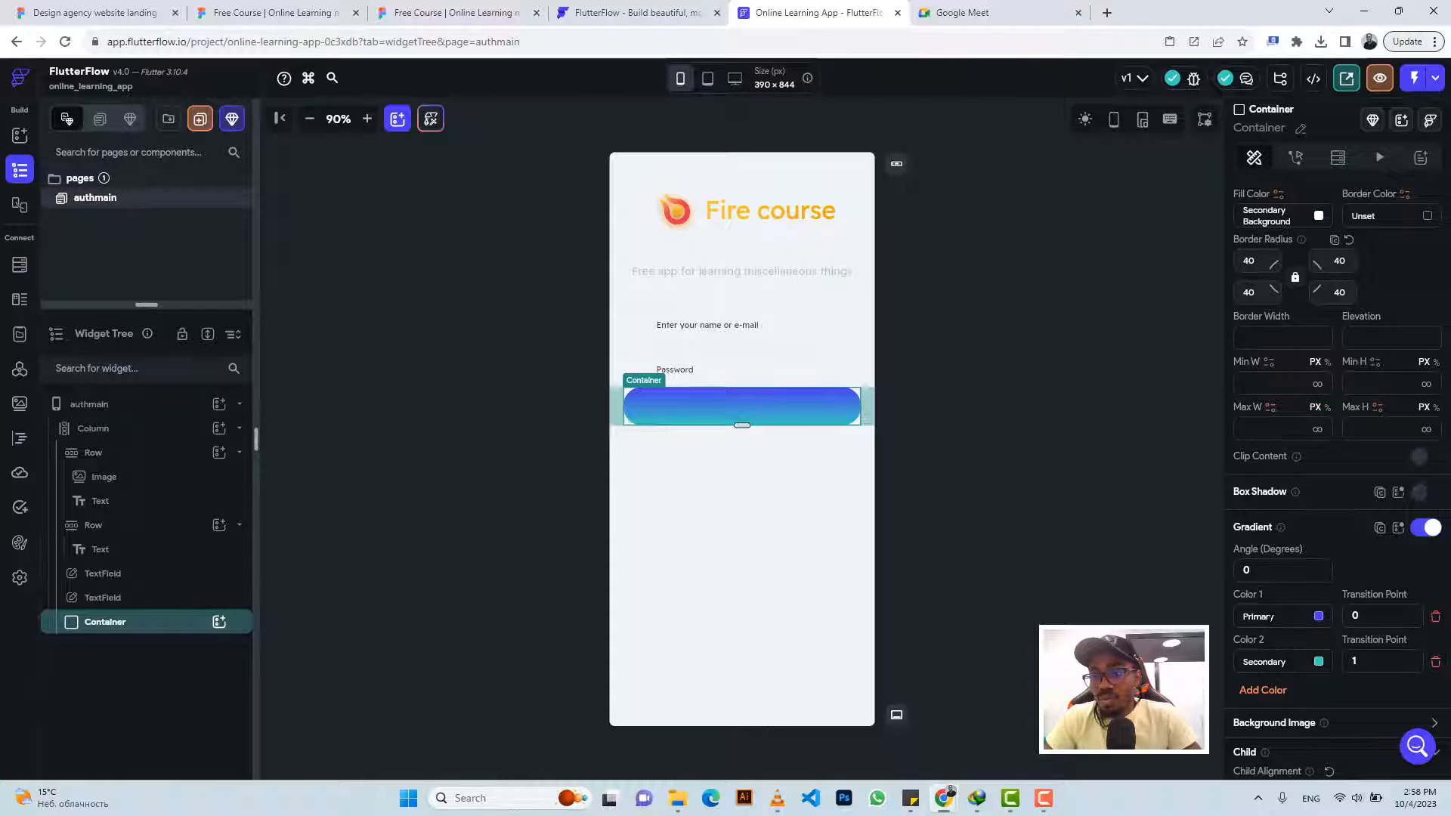
left_click(1271, 618)
key("ctrl+v")
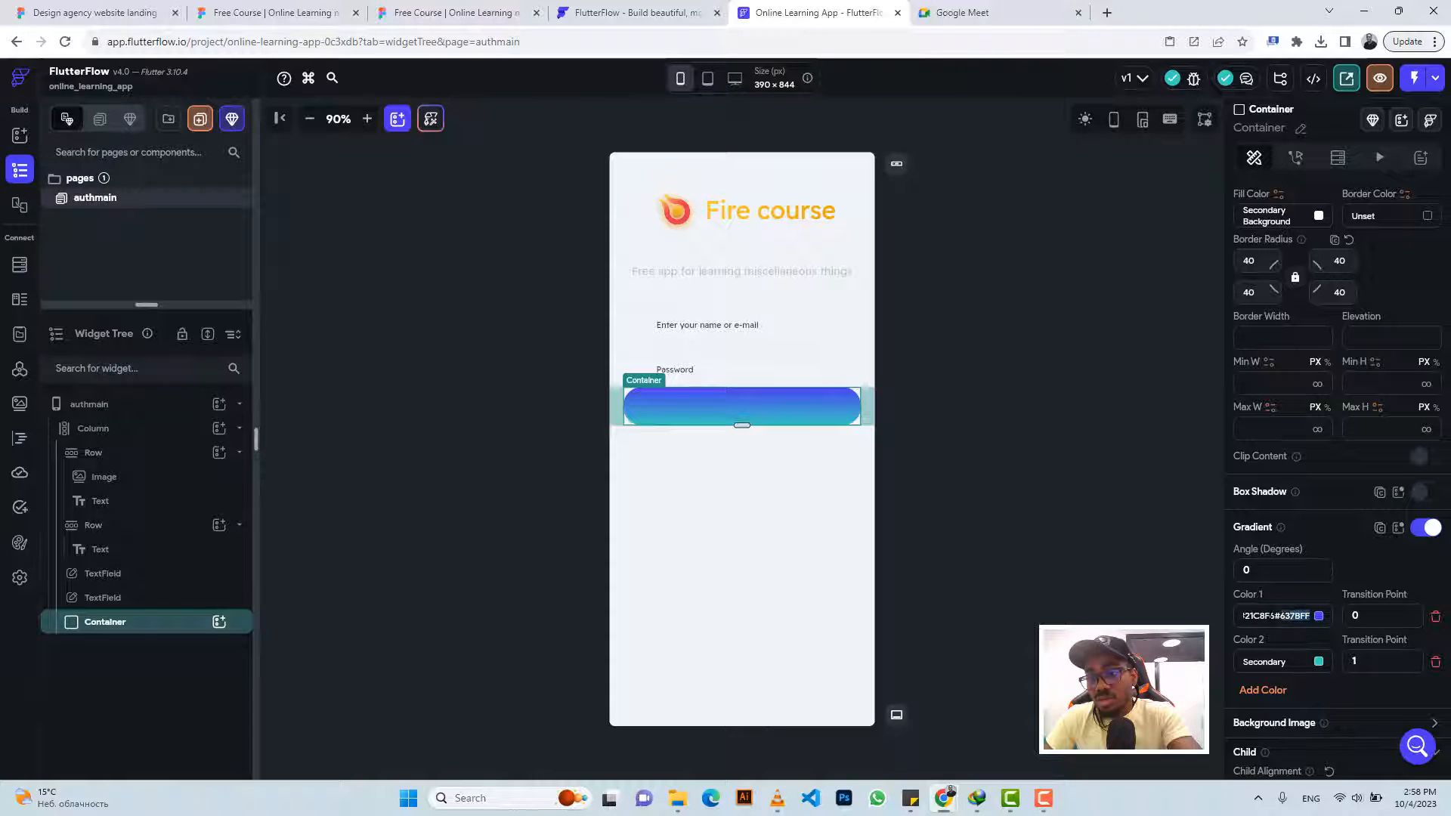
key("BackSpace")
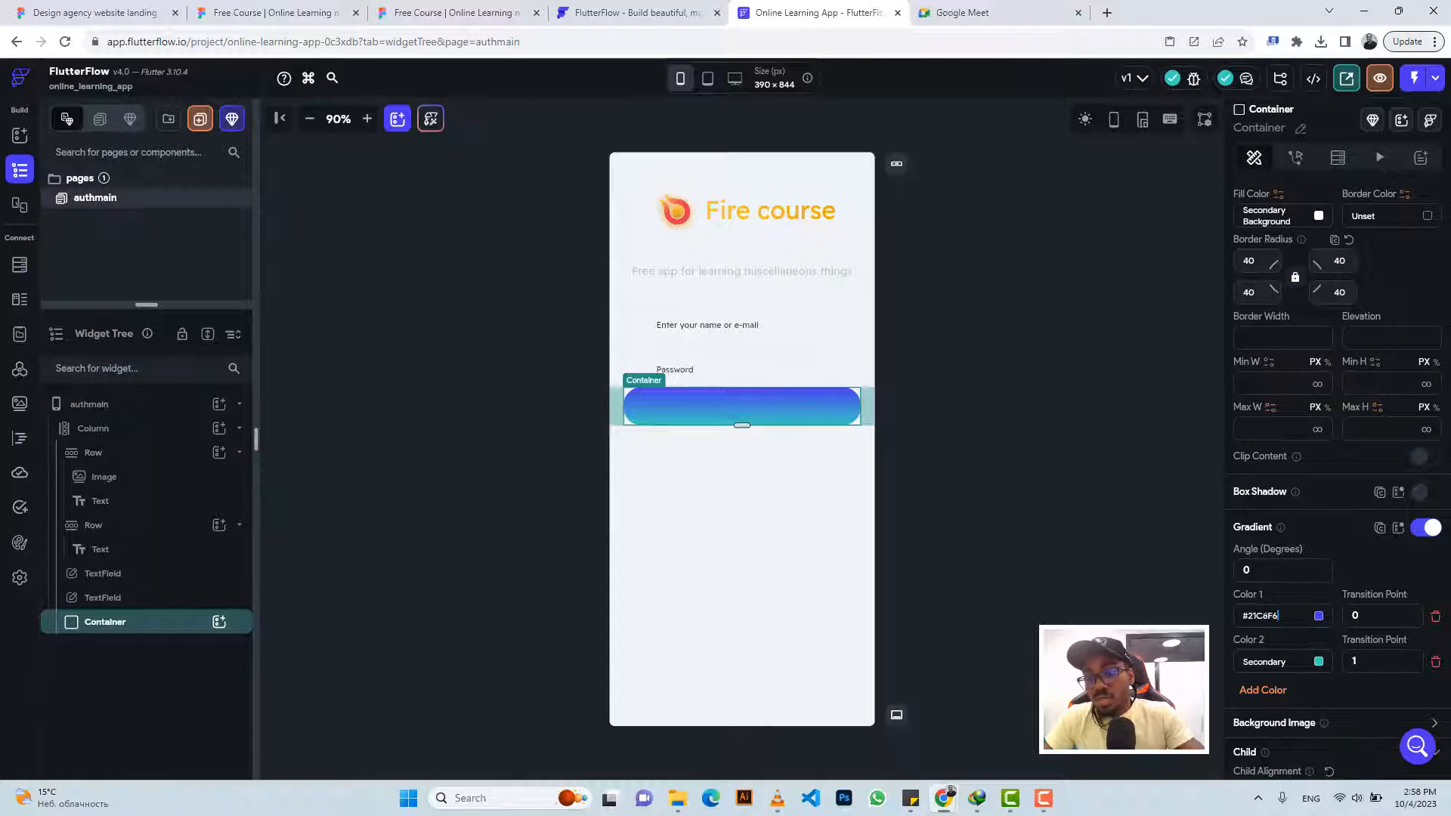
Set the second color of the Container's gradient to #637BFF
left_click(1271, 662)
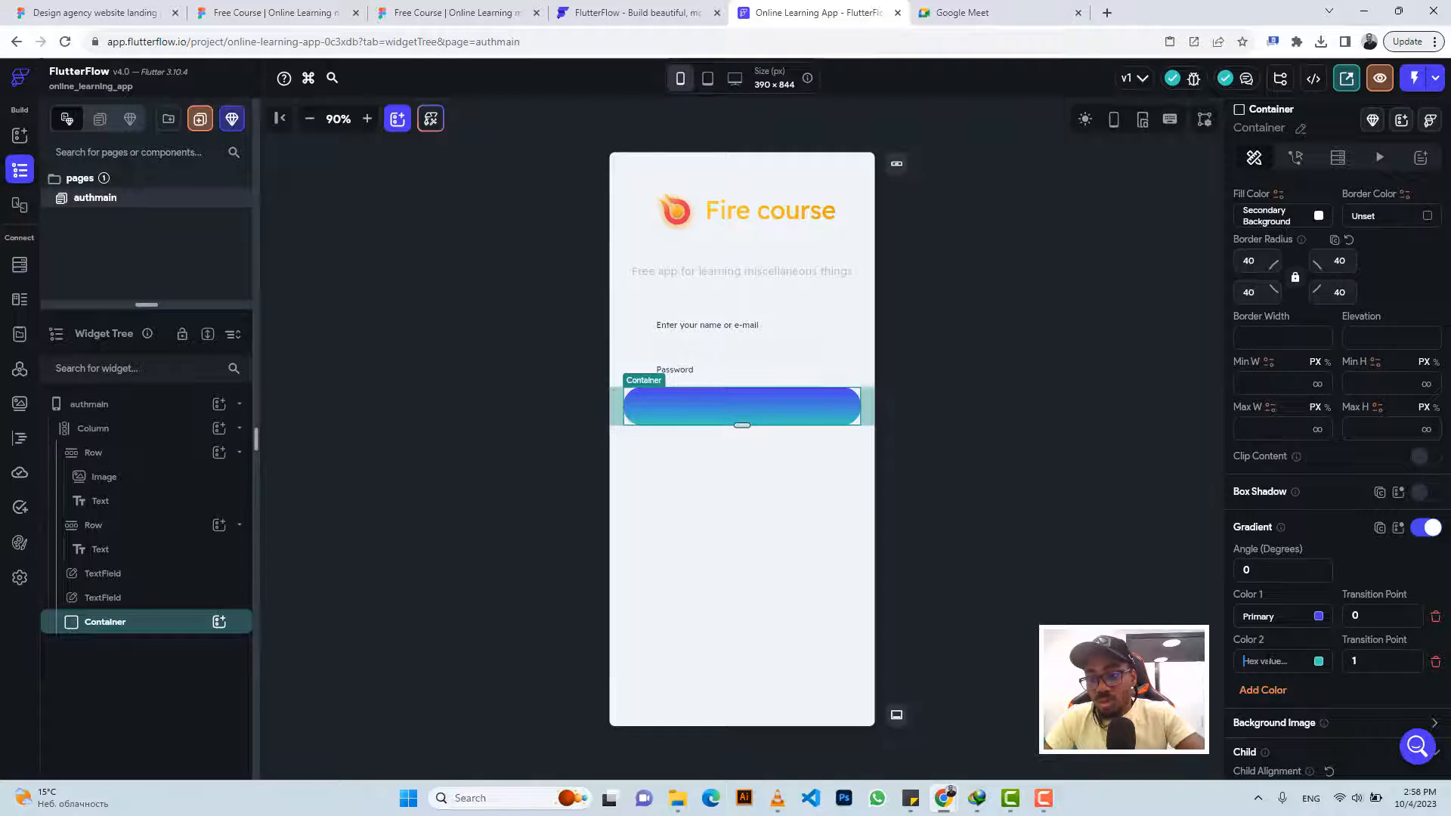
key("ctrl+v")
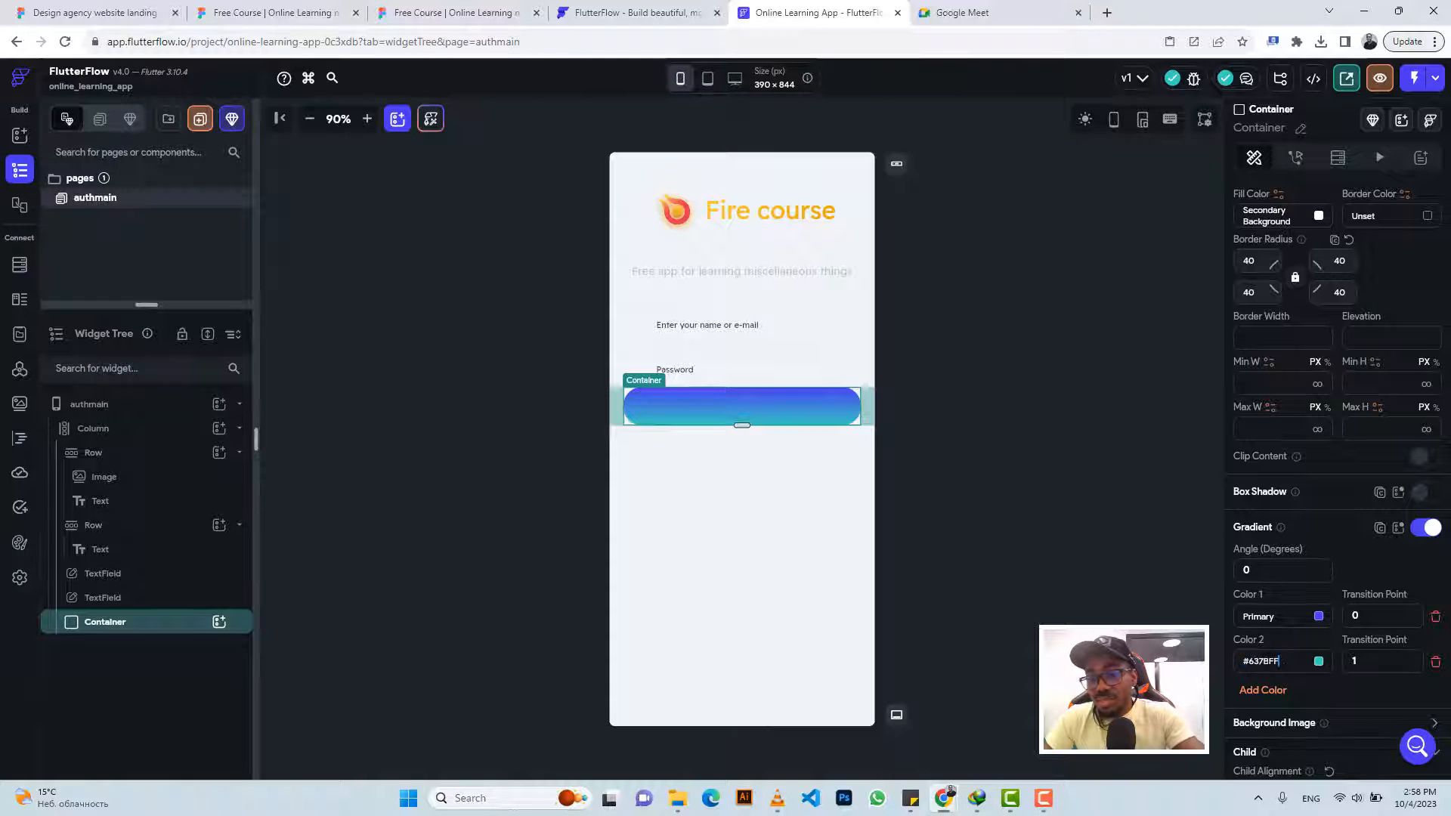
key("Return")
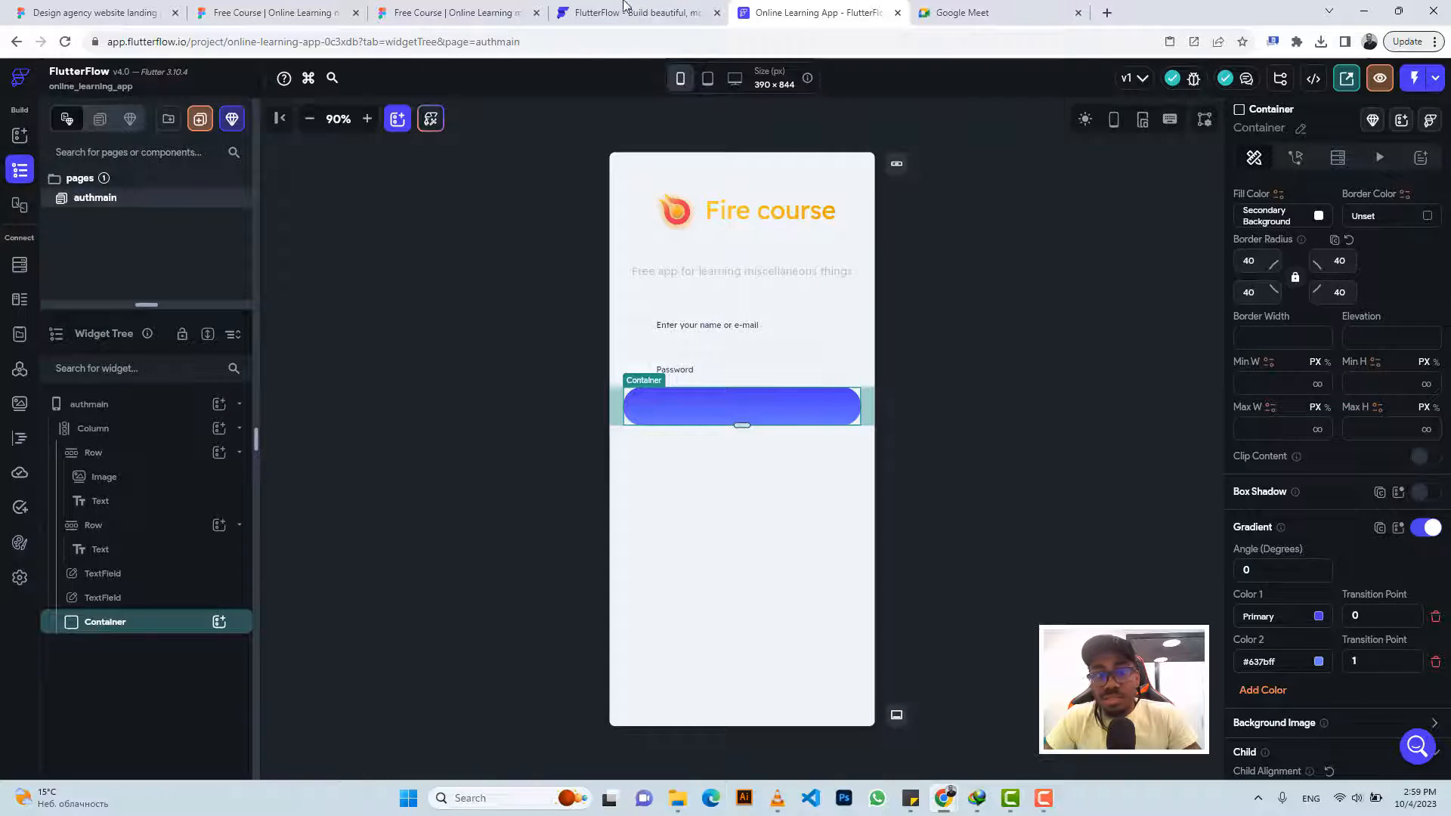
Check the Login button's gradient angle and color stops in the Figma design, and return to FlutterFlow
left_click(453, 12)
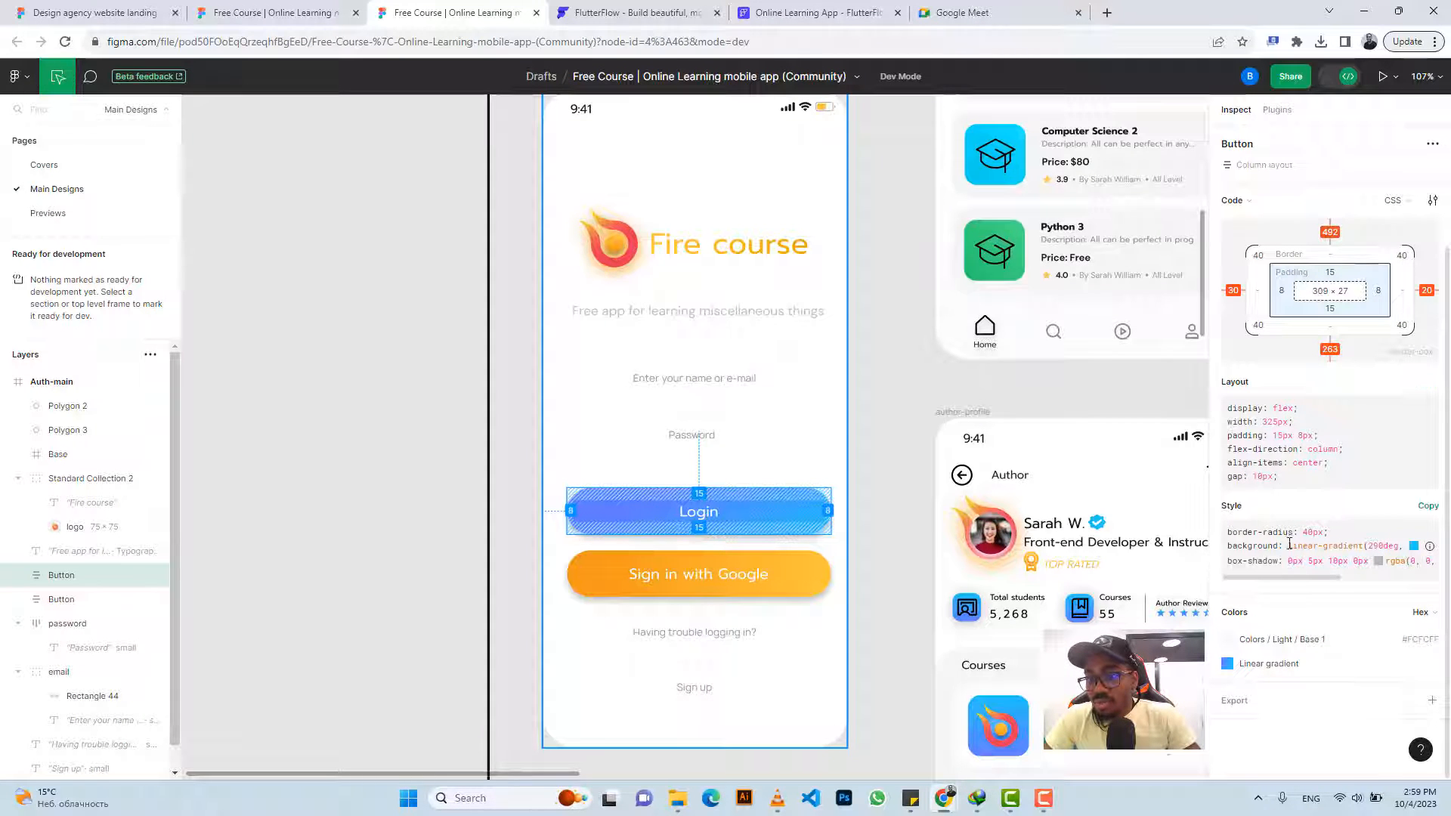
left_click_drag(1302, 581, 1355, 581)
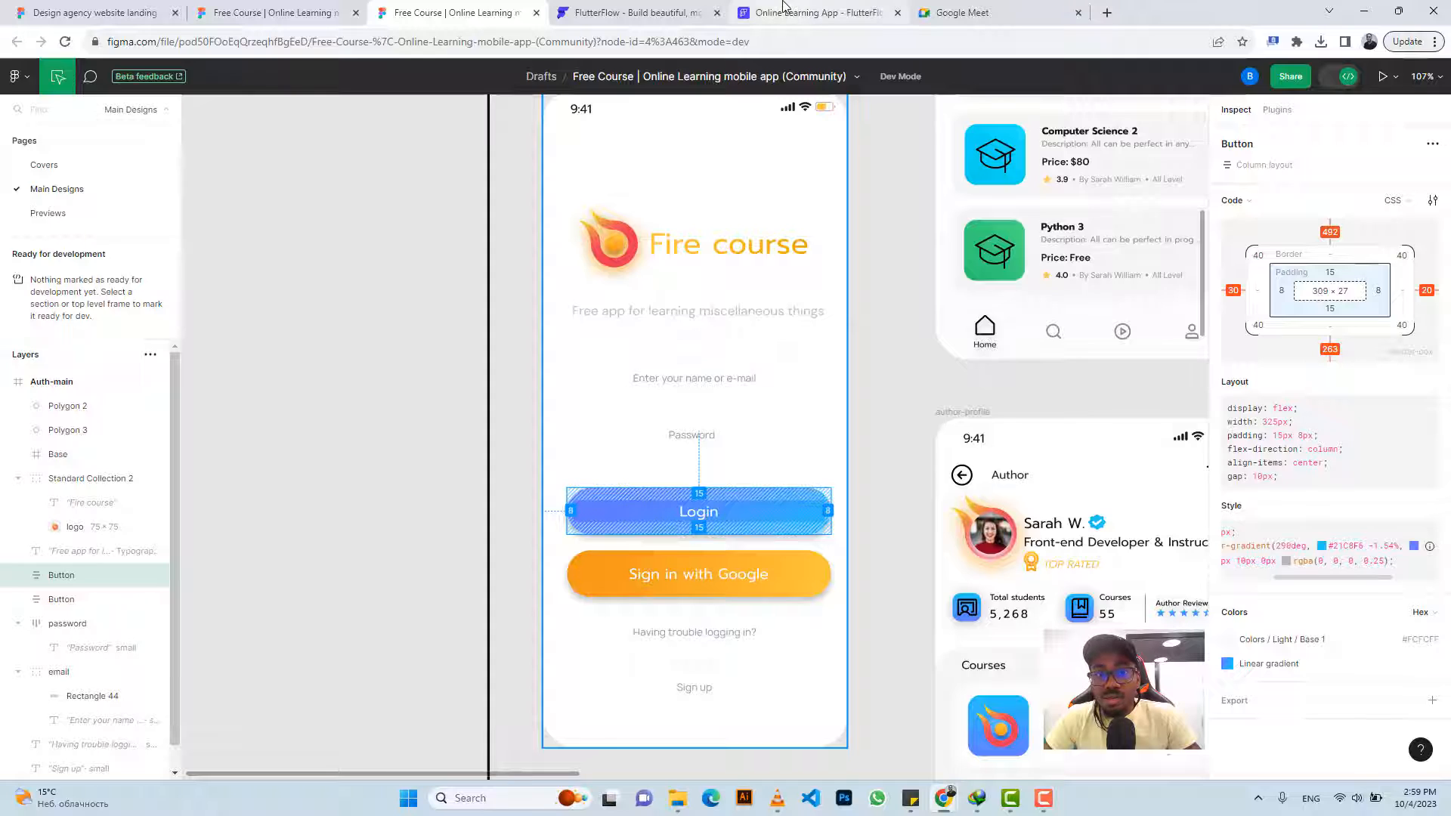
left_click(783, 9)
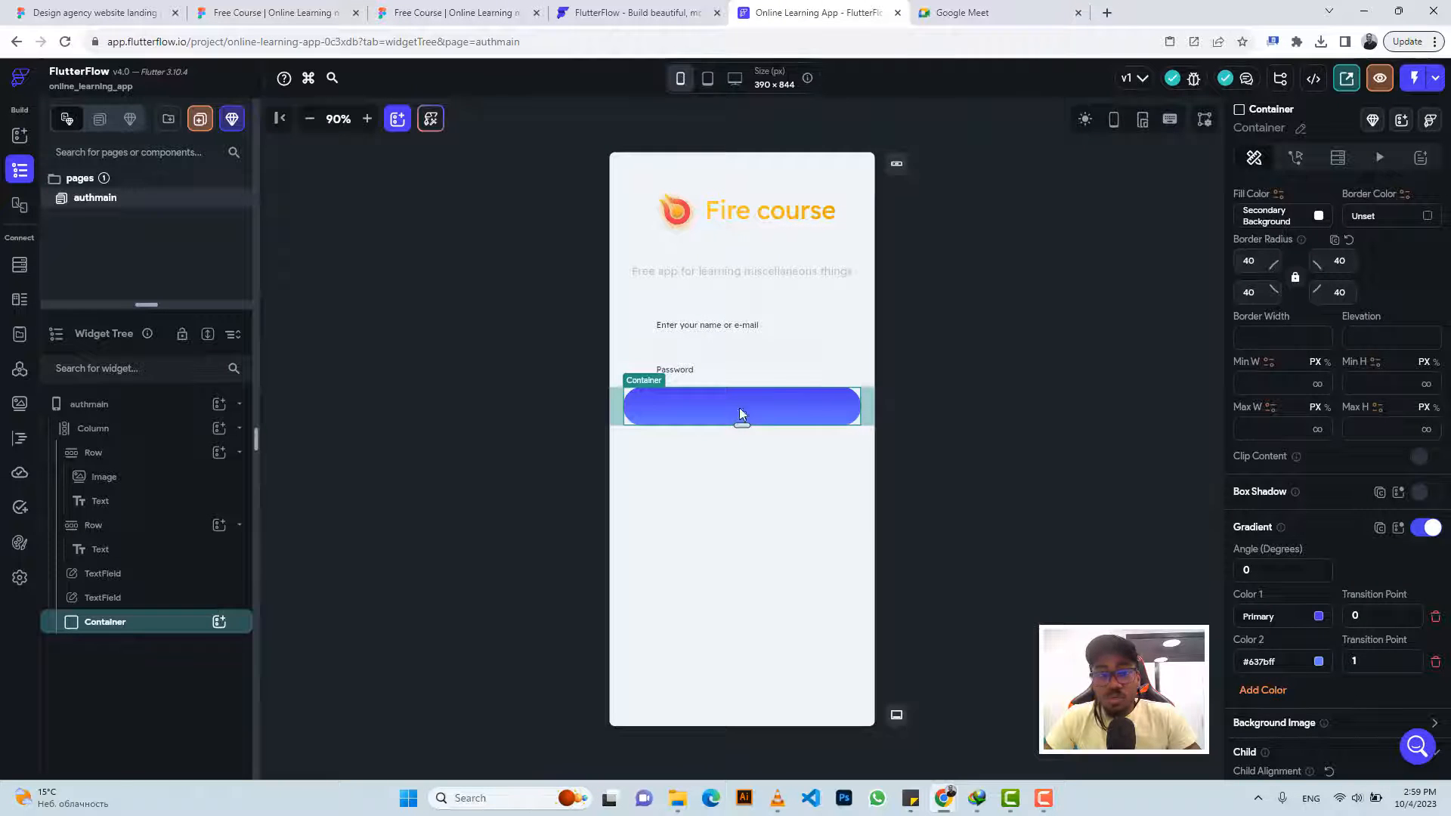
Add a Row inside the gradient Container and place a Text widget in it
left_click(219, 622)
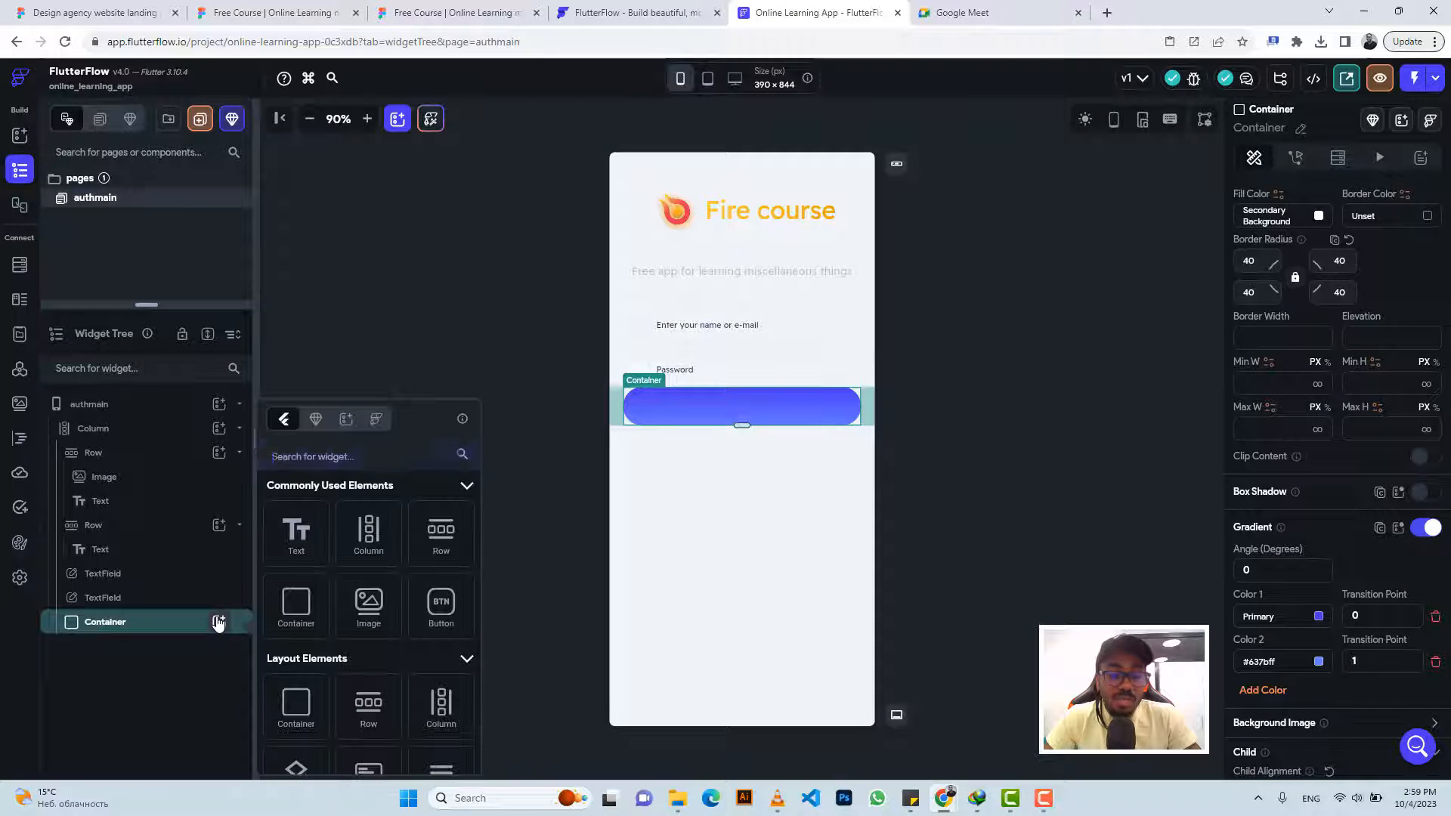
left_click(430, 537)
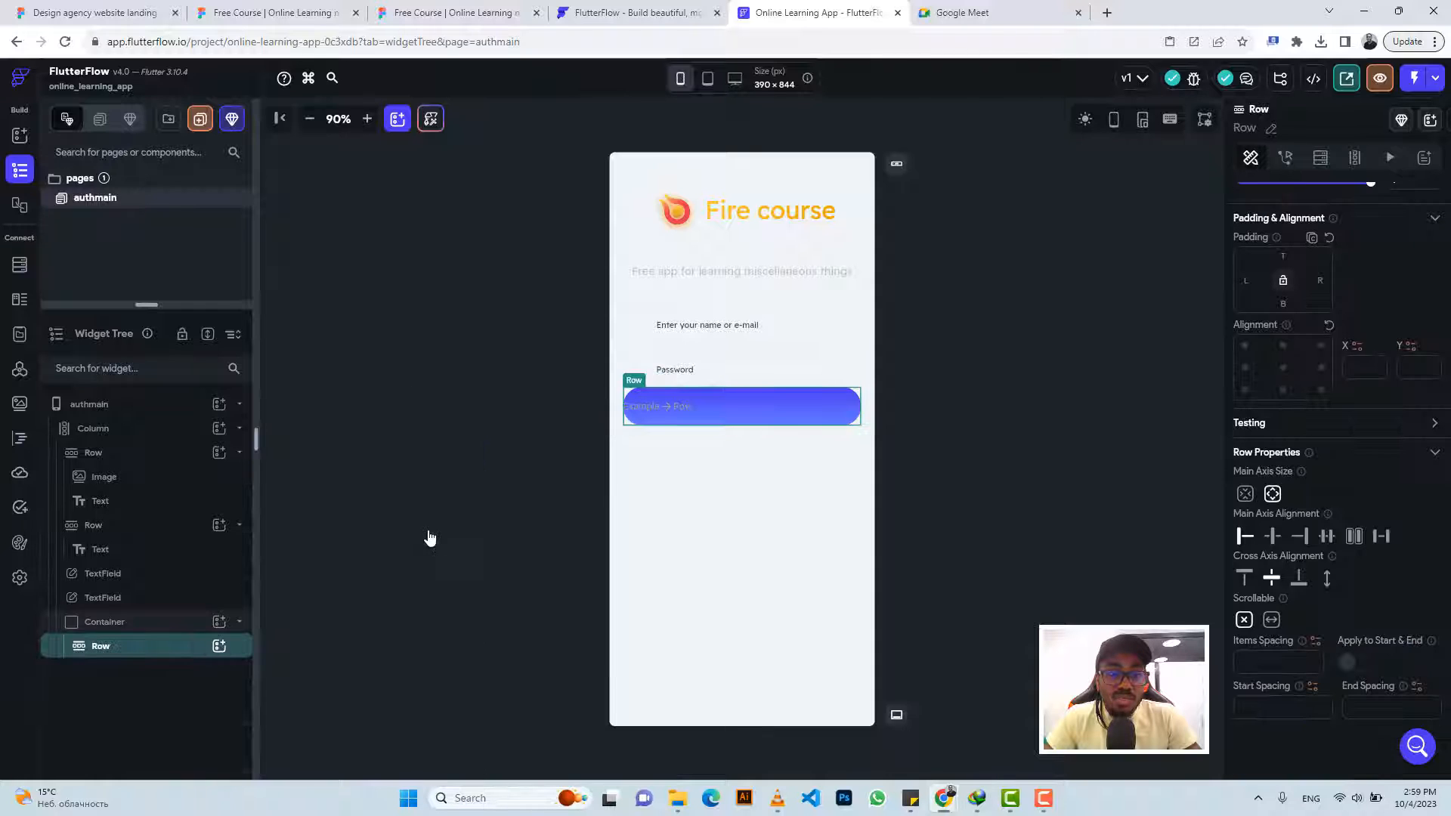
left_click(219, 648)
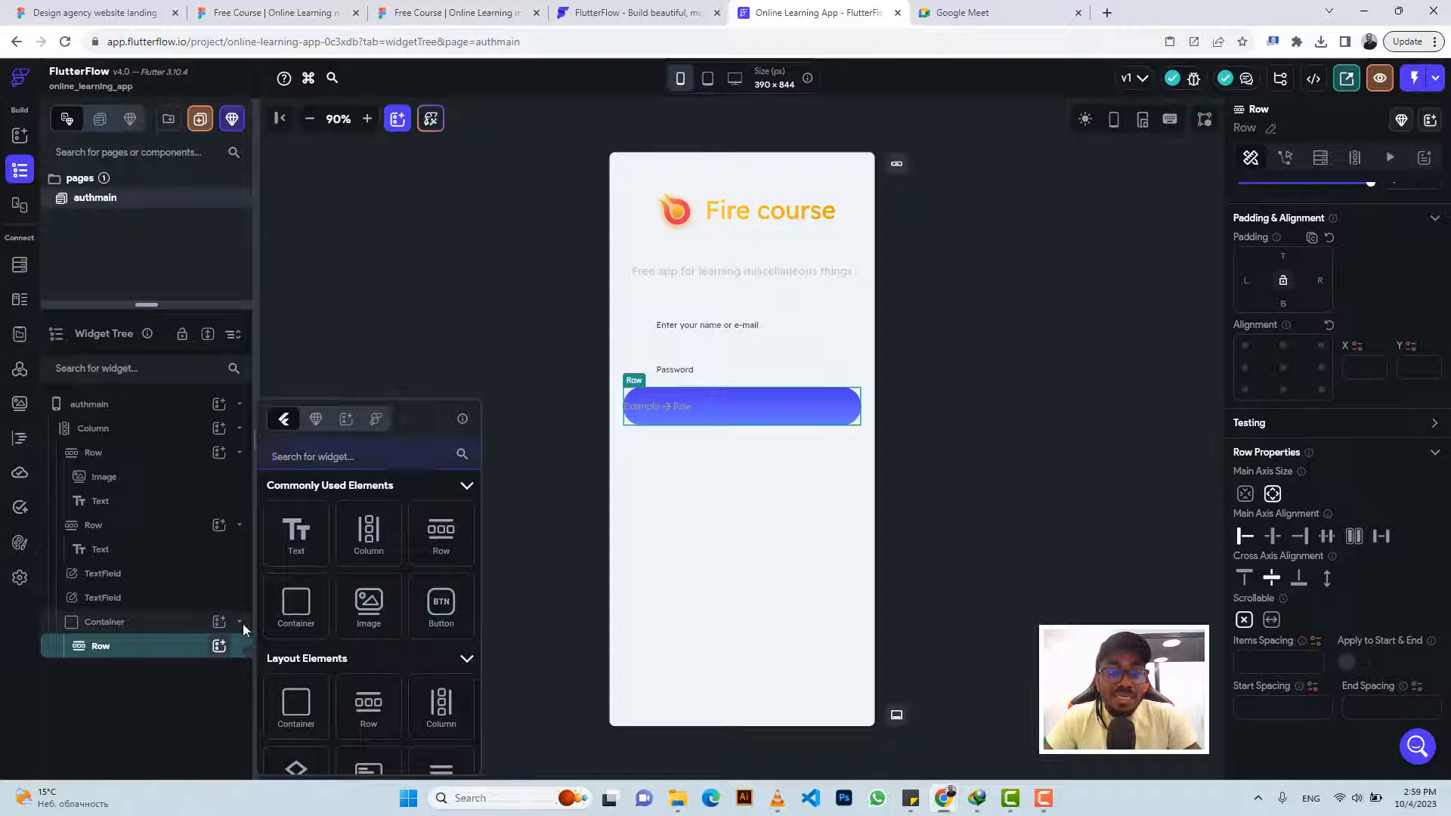
left_click(298, 541)
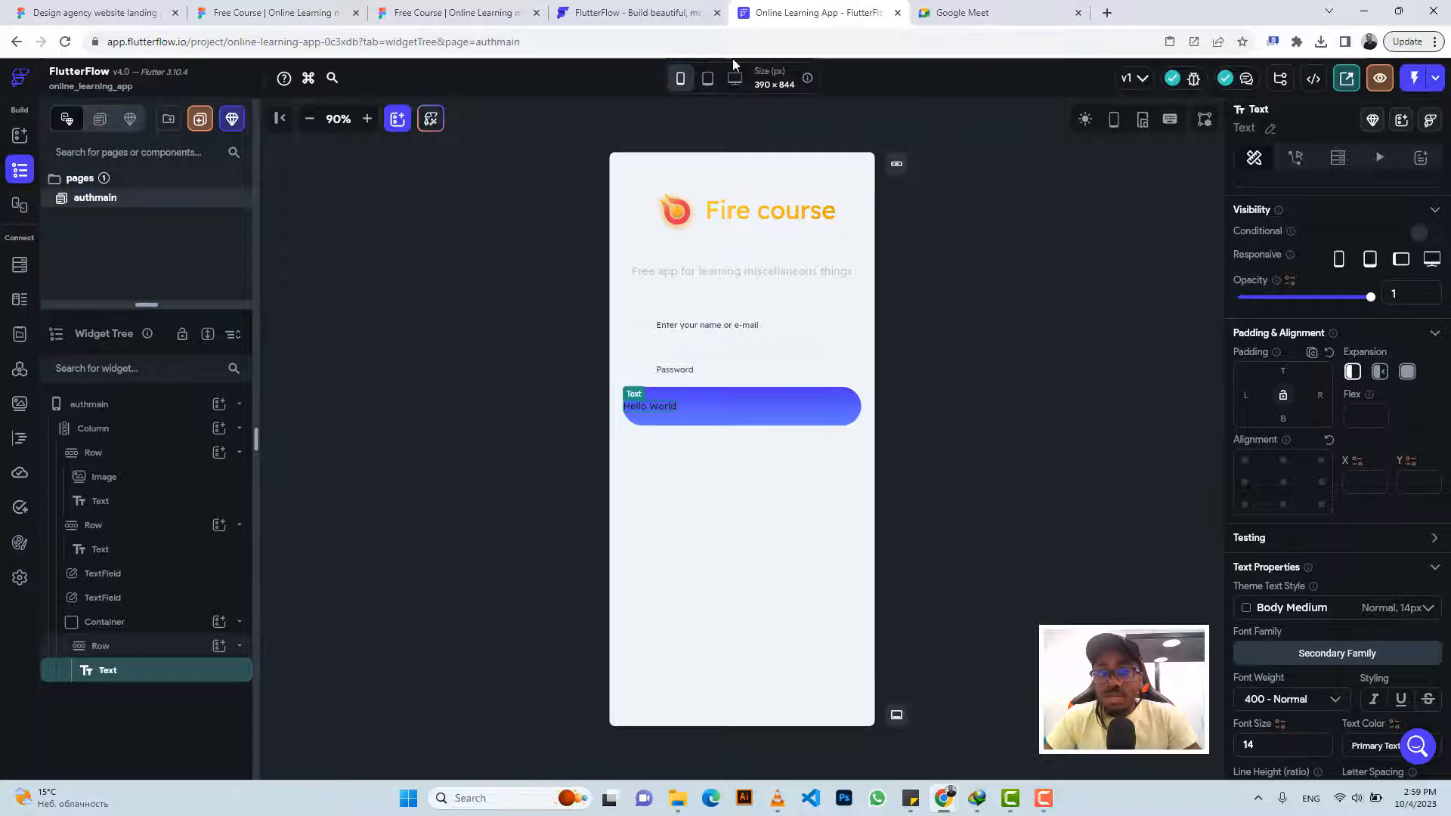
Copy the Login button's label from the Figma design and set the new Text widget's content to "Login" in FlutterFlow
left_click(468, 9)
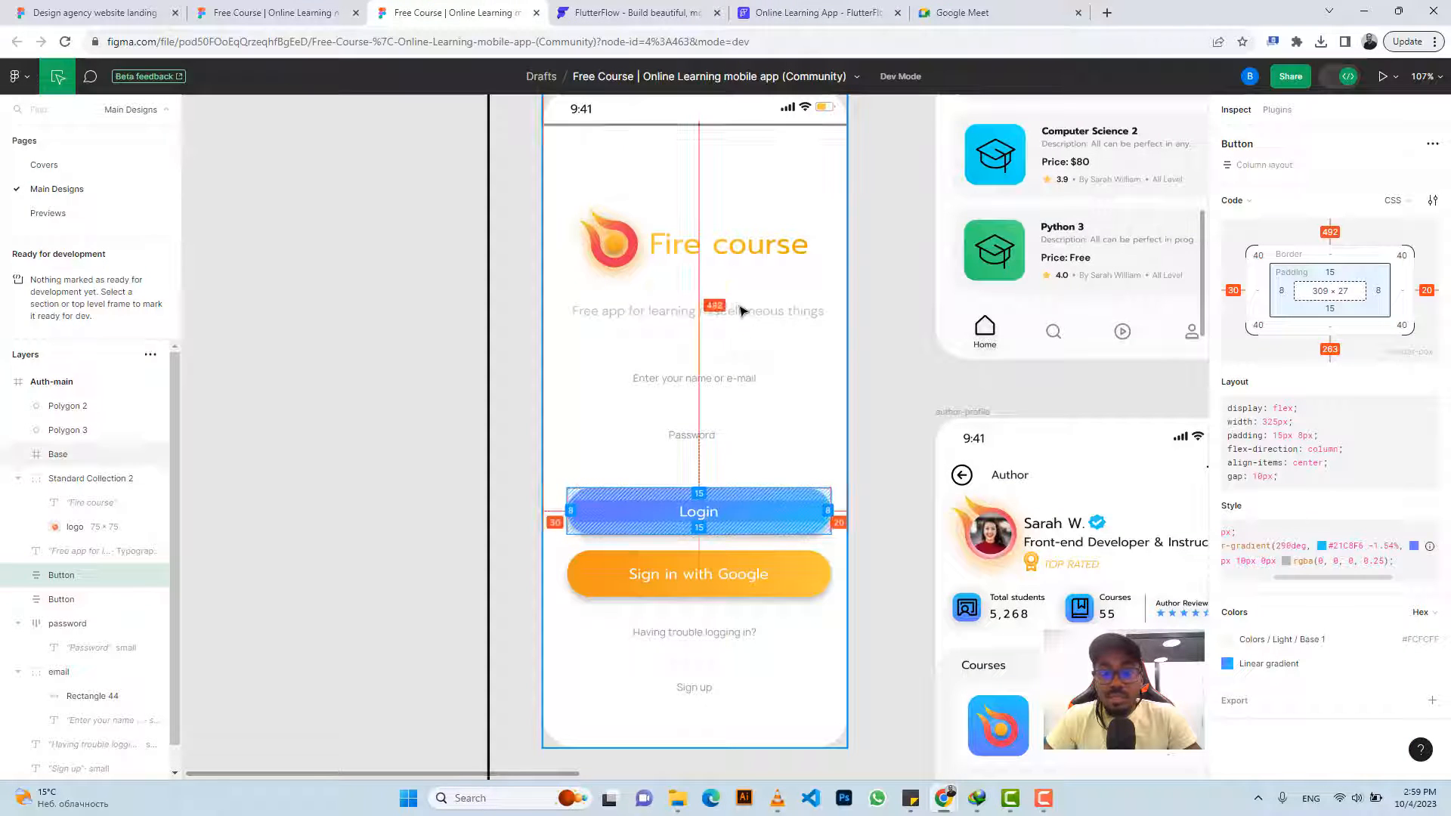
left_click(705, 516)
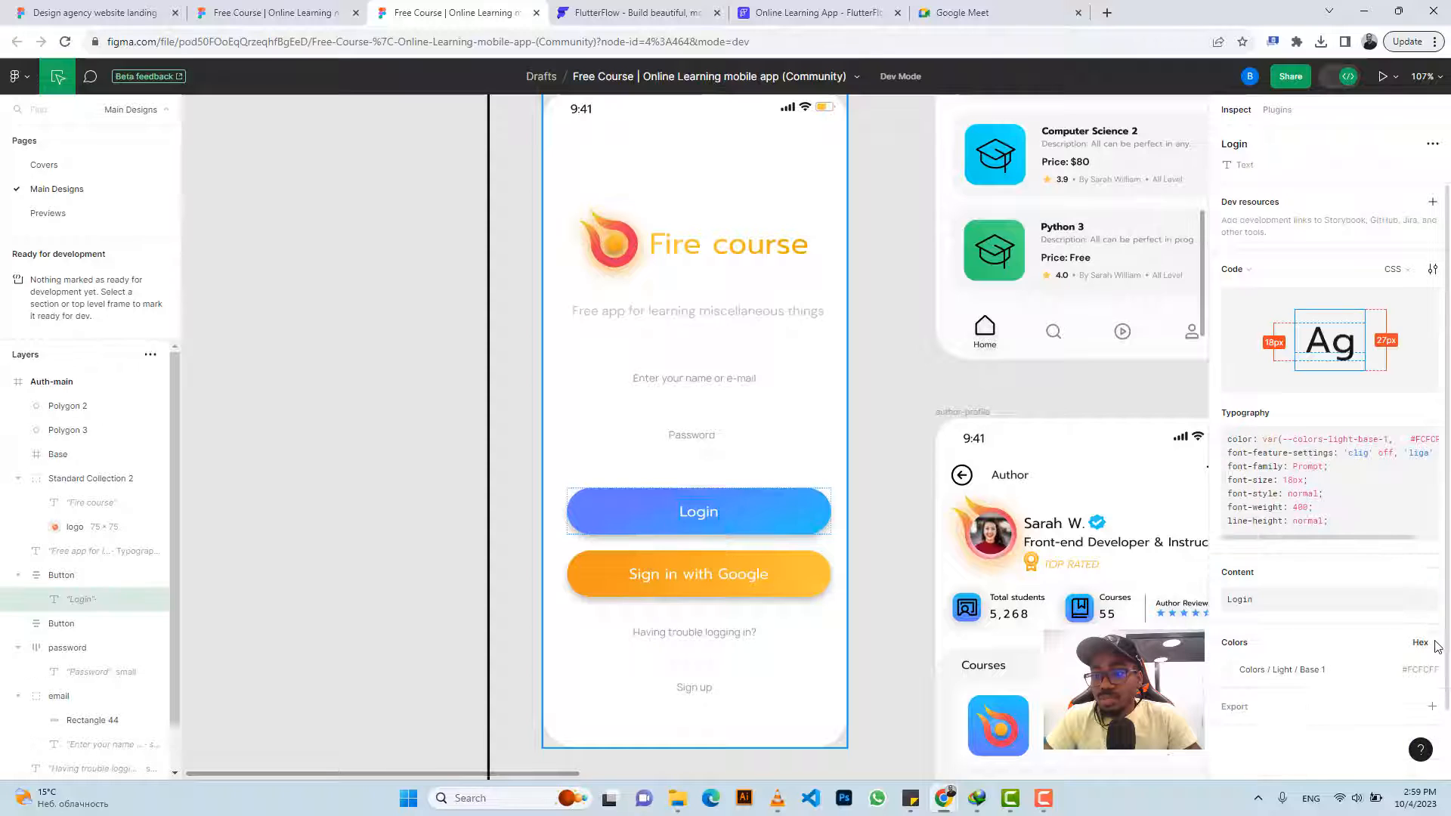
left_click(1428, 573)
left_click(819, 12)
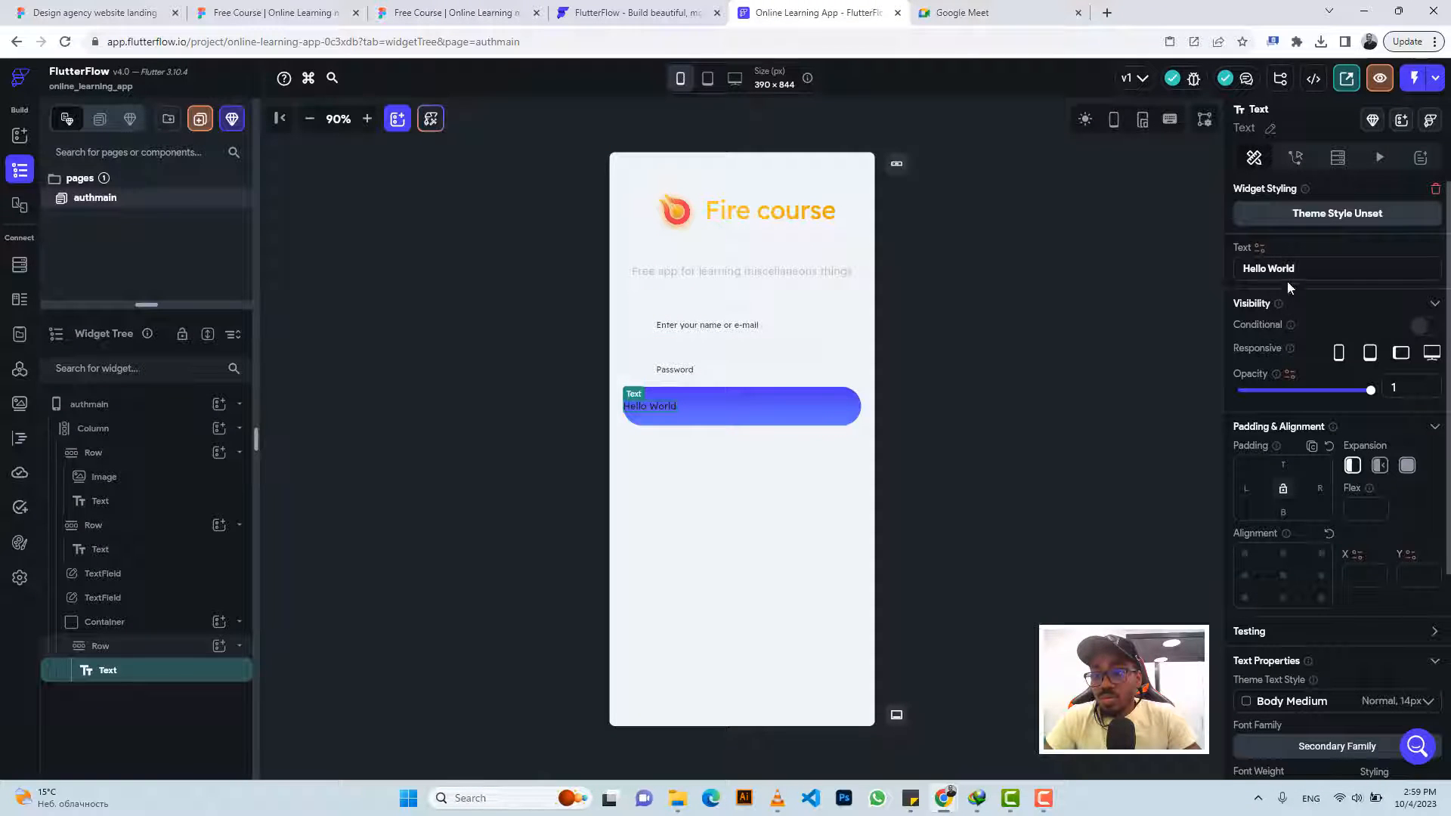
triple_click(1283, 270)
key("ctrl+v")
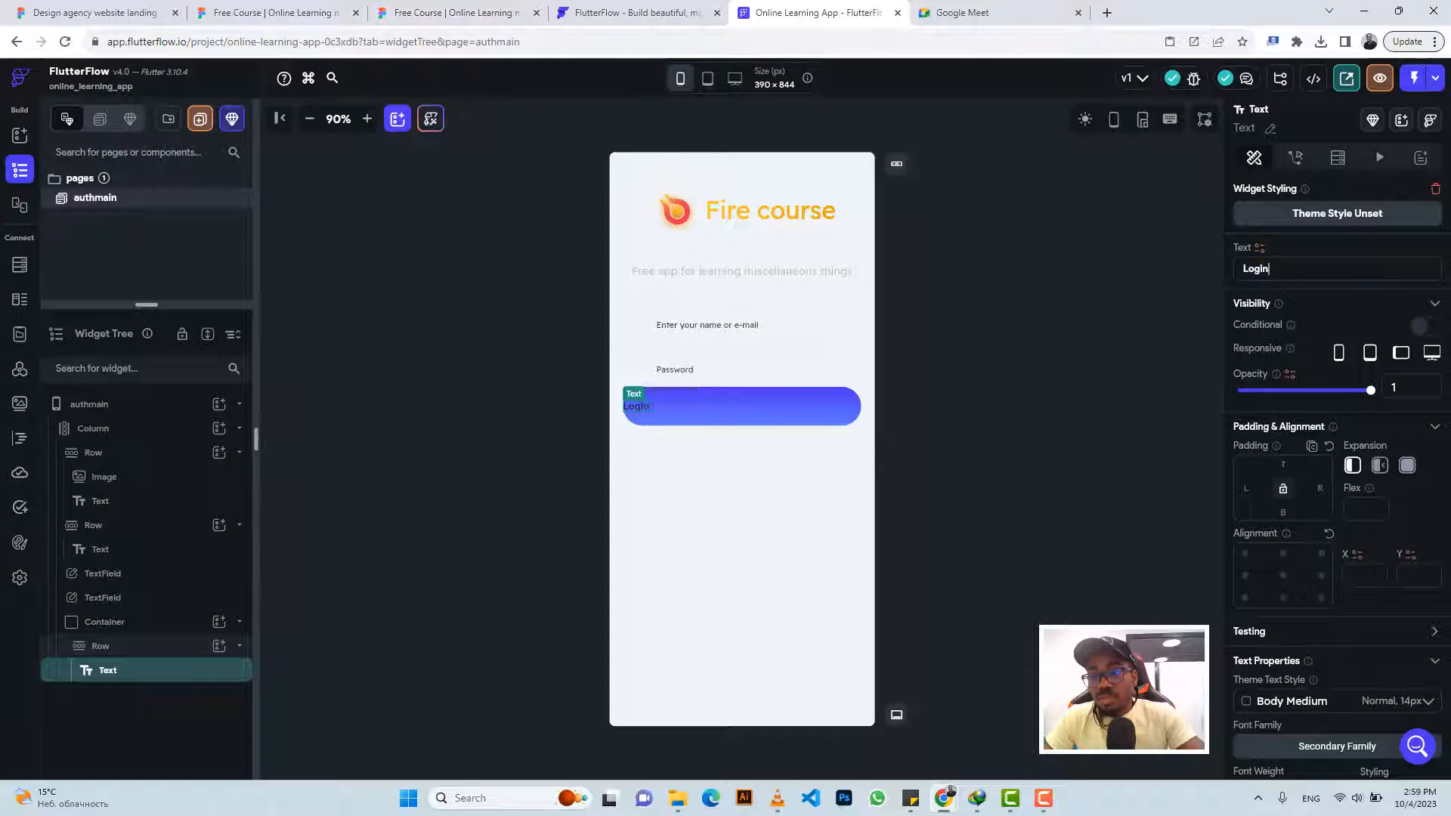
Set the Login text's color to Secondary Background and center its Row's contents along the main axis
scroll(1288, 535, "down", 4)
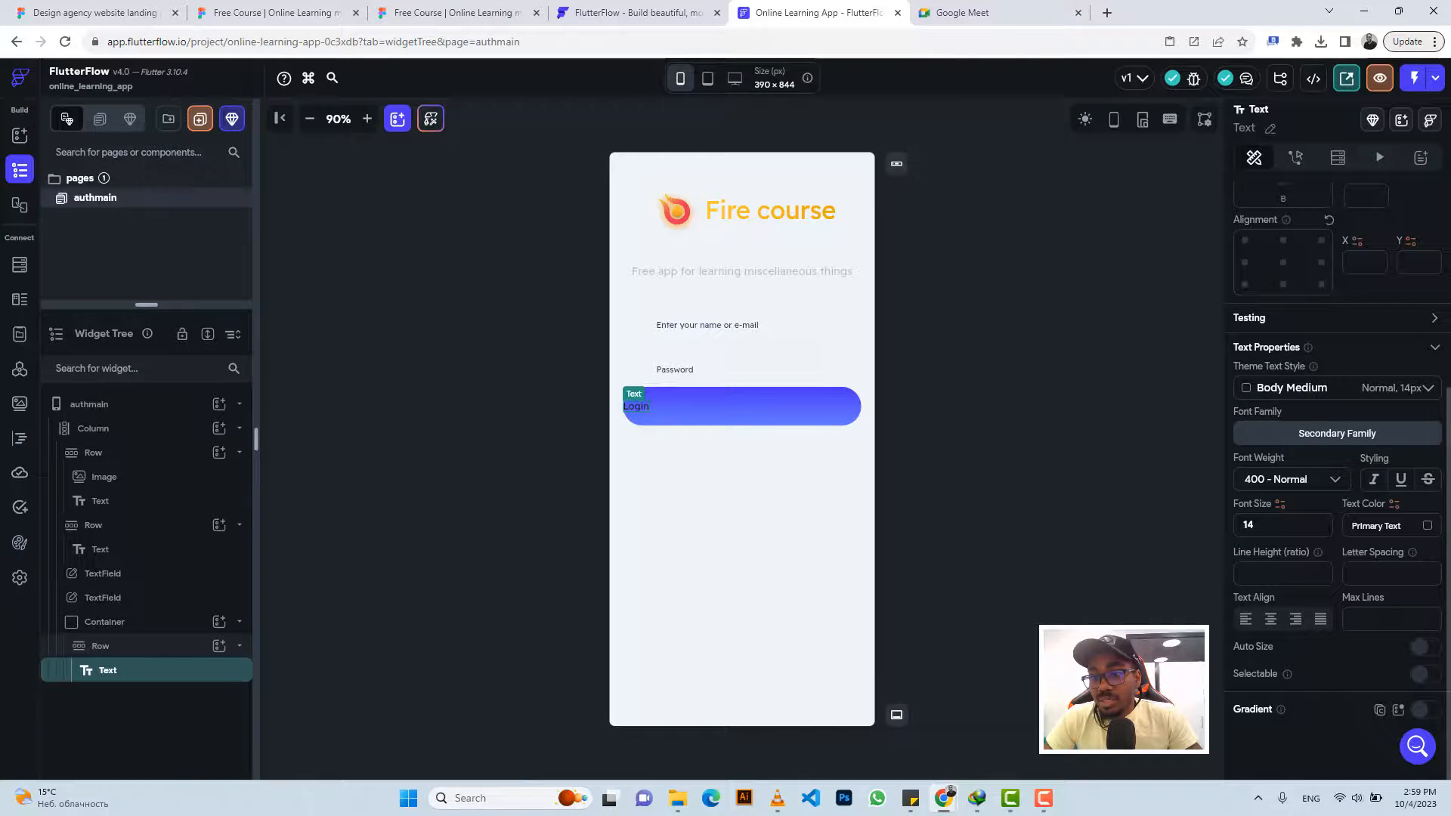
left_click(1429, 530)
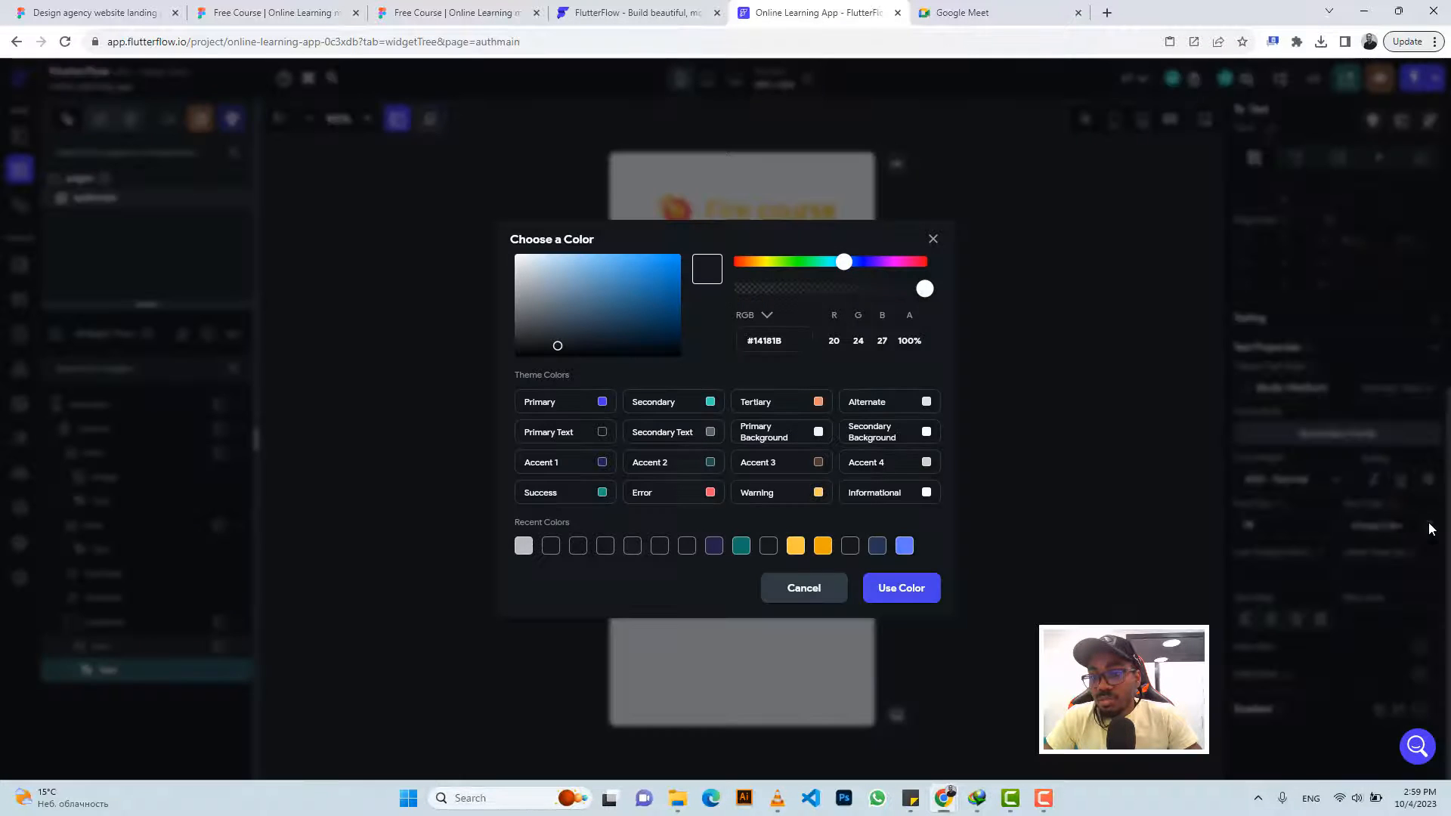
left_click(927, 433)
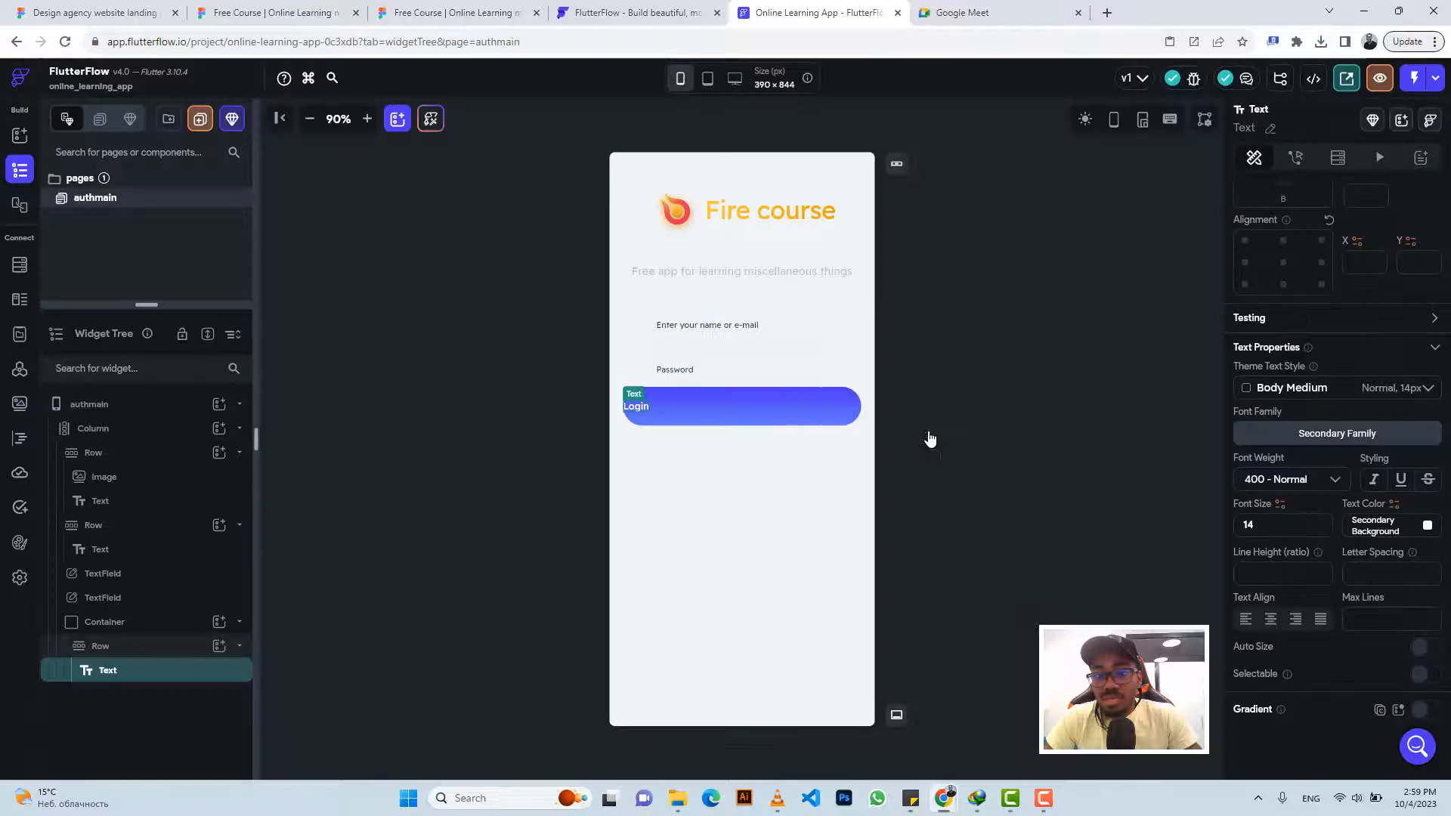
left_click(709, 406)
left_click(1273, 536)
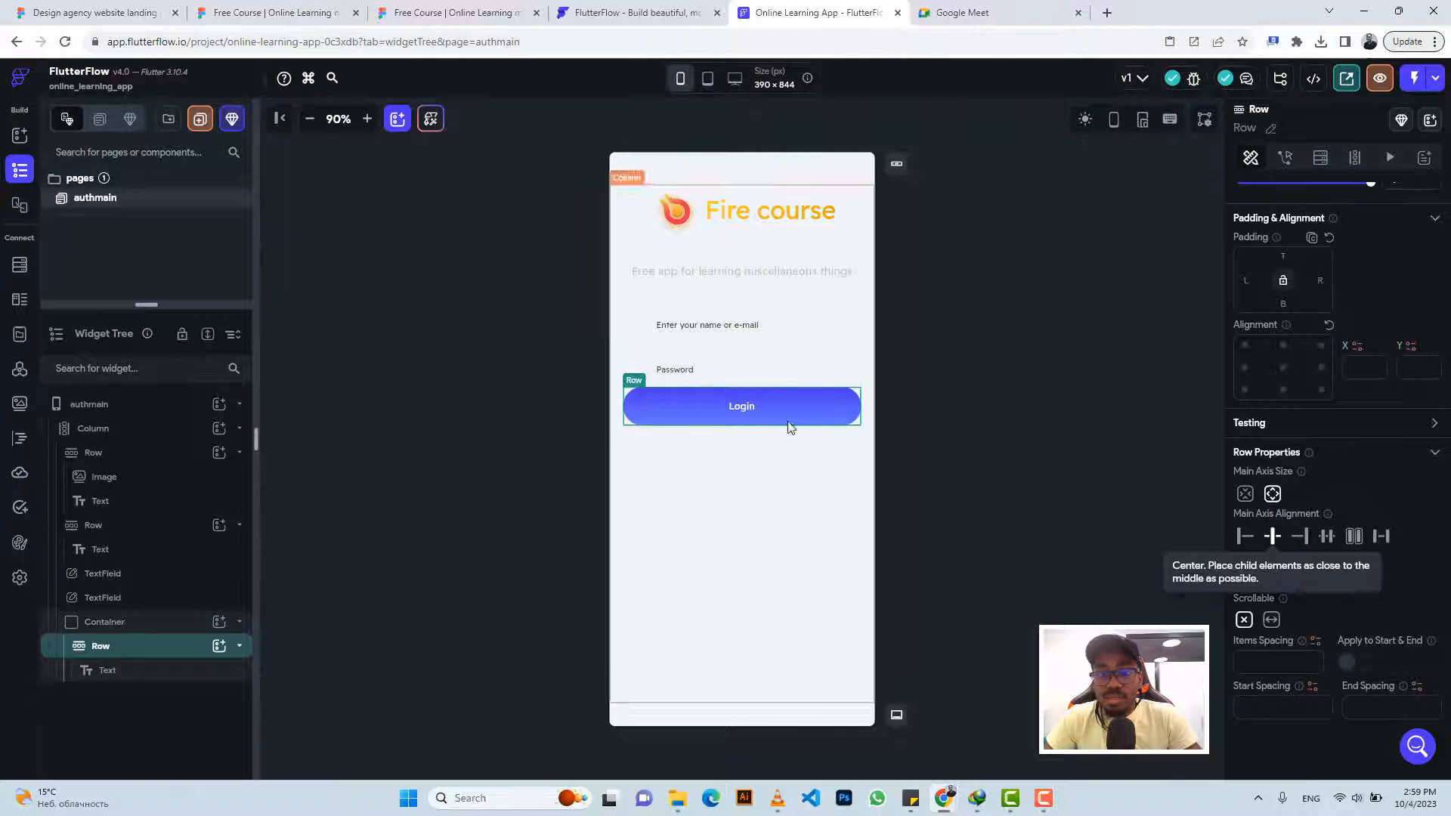
Check the Login label's font size in Figma and set the Login Text's font size to 18 in FlutterFlow
left_click(742, 406)
left_click(446, 11)
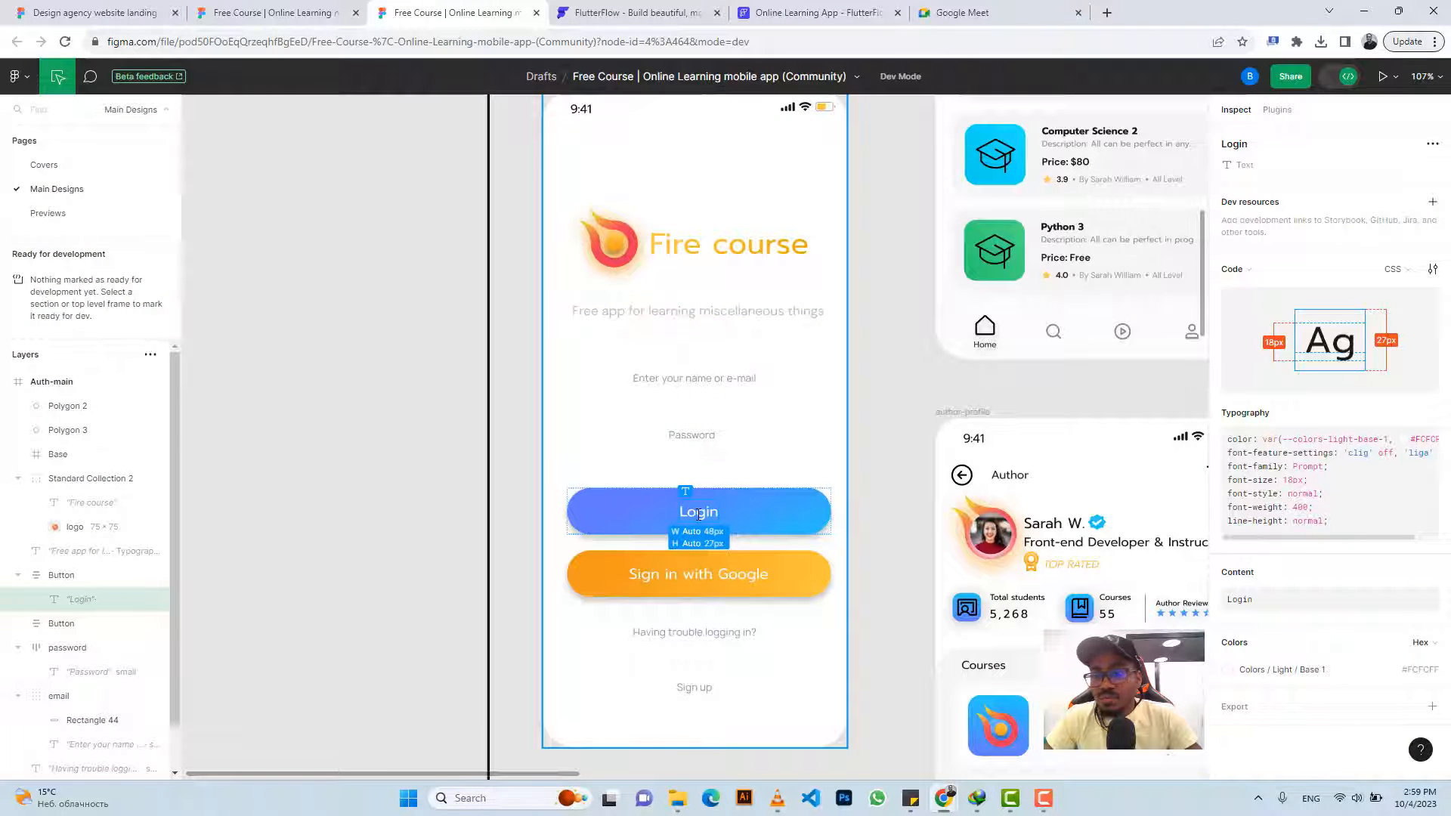
left_click(788, 10)
scroll(1299, 576, "down", 3)
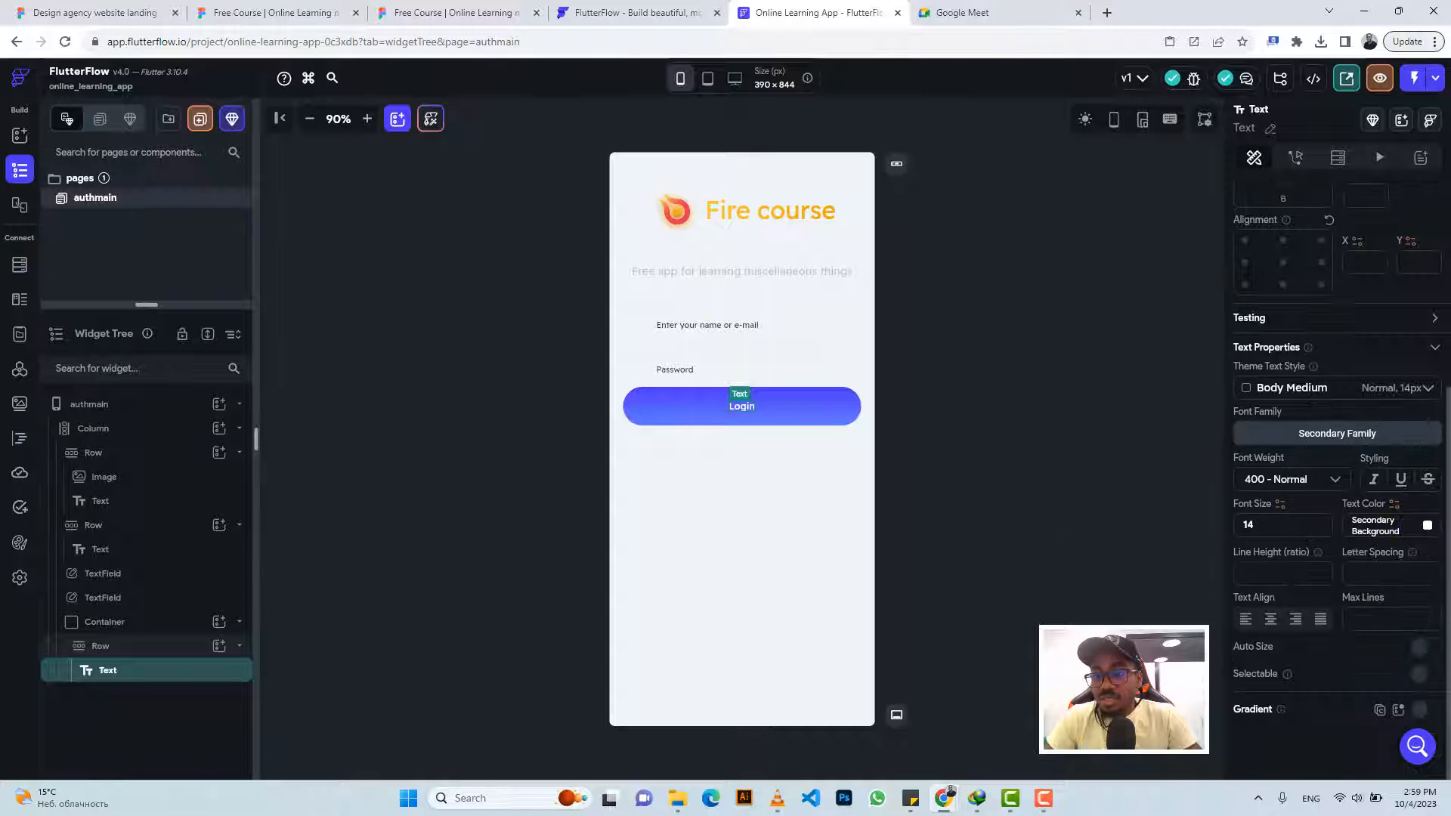
left_click_drag(1267, 526, 1229, 532)
type("1")
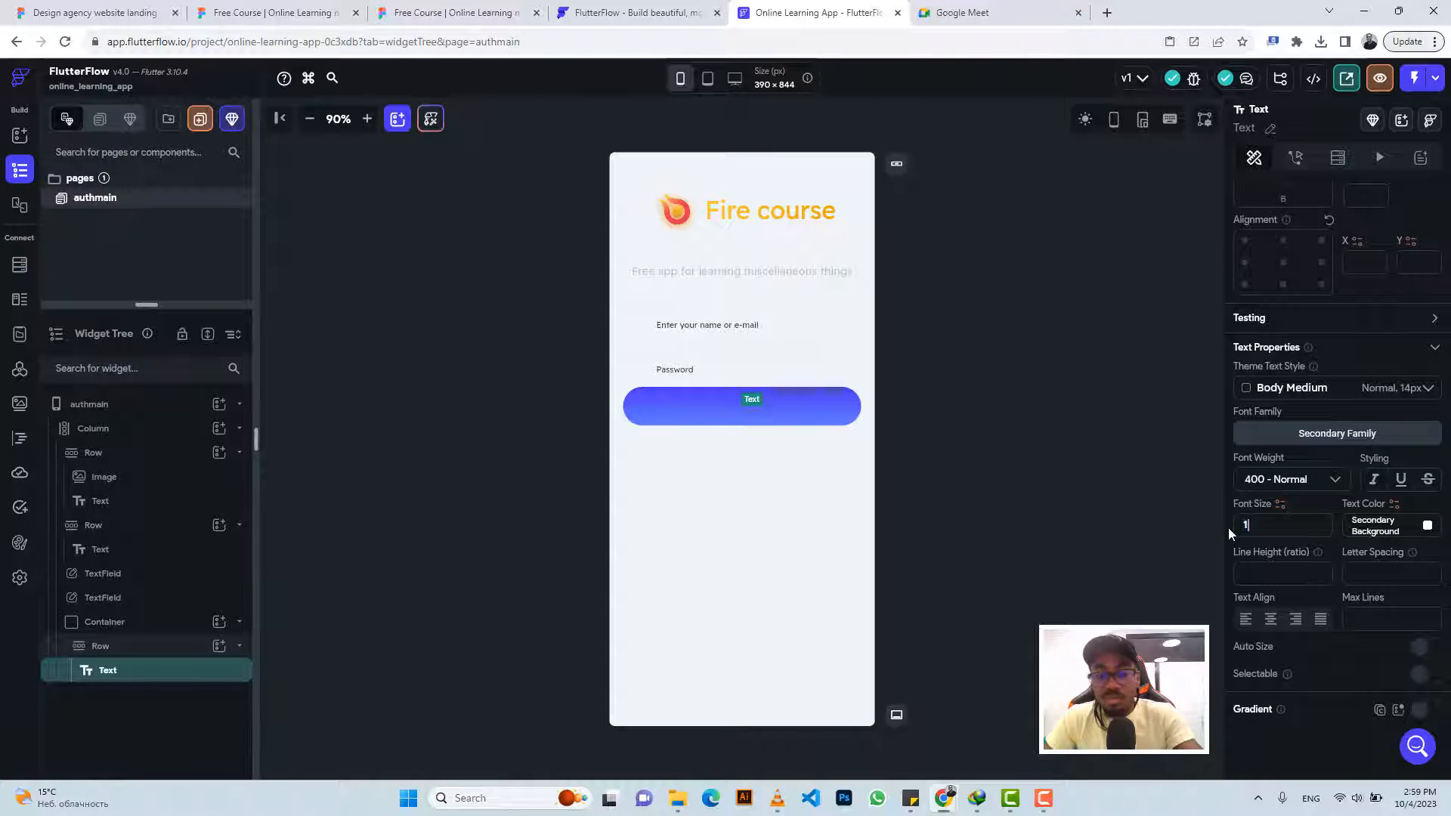
type("8")
left_click(835, 392)
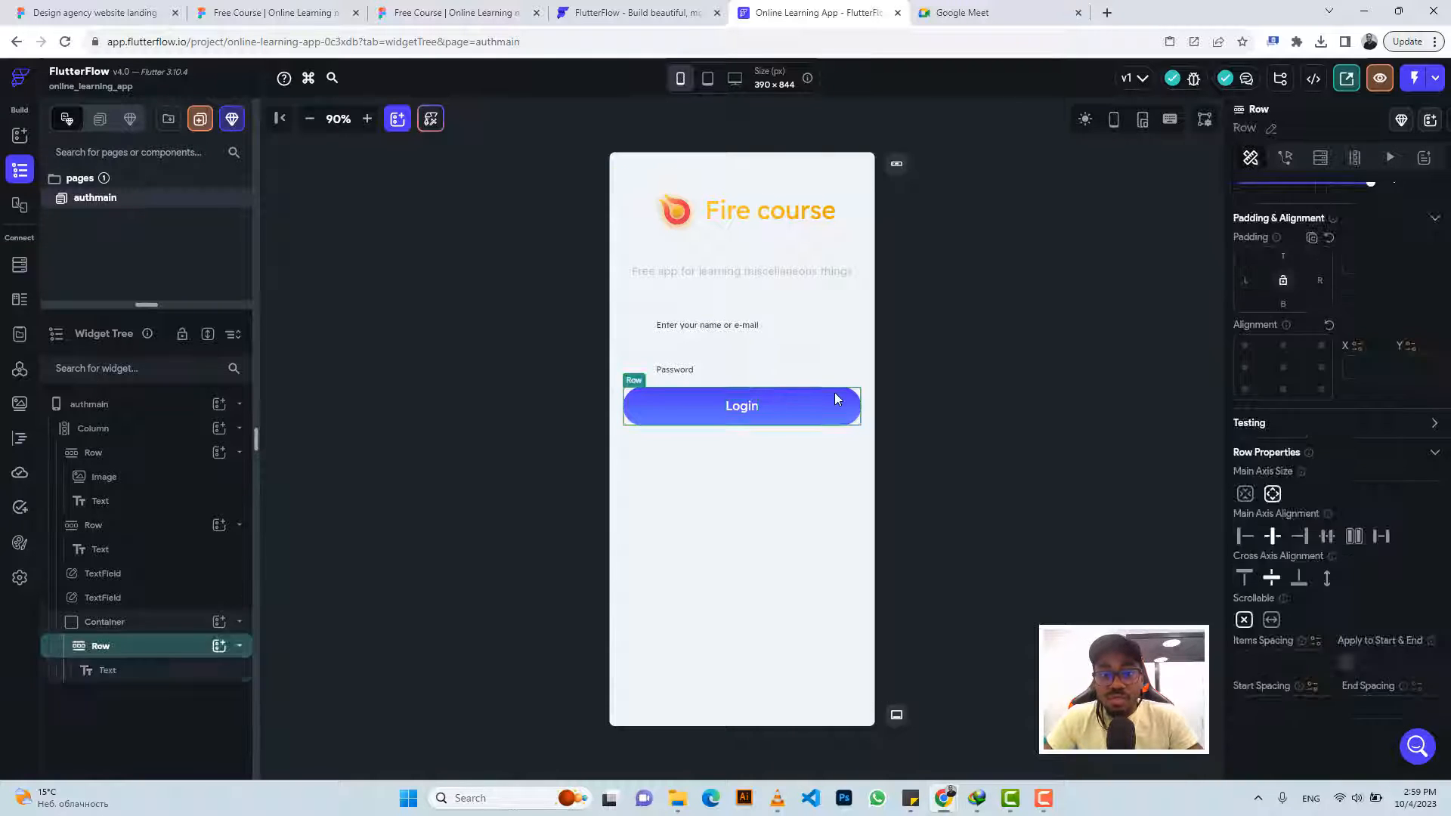
Check the vertical spacing between the Password field and the Login button in Figma, and return to FlutterFlow
left_click(458, 13)
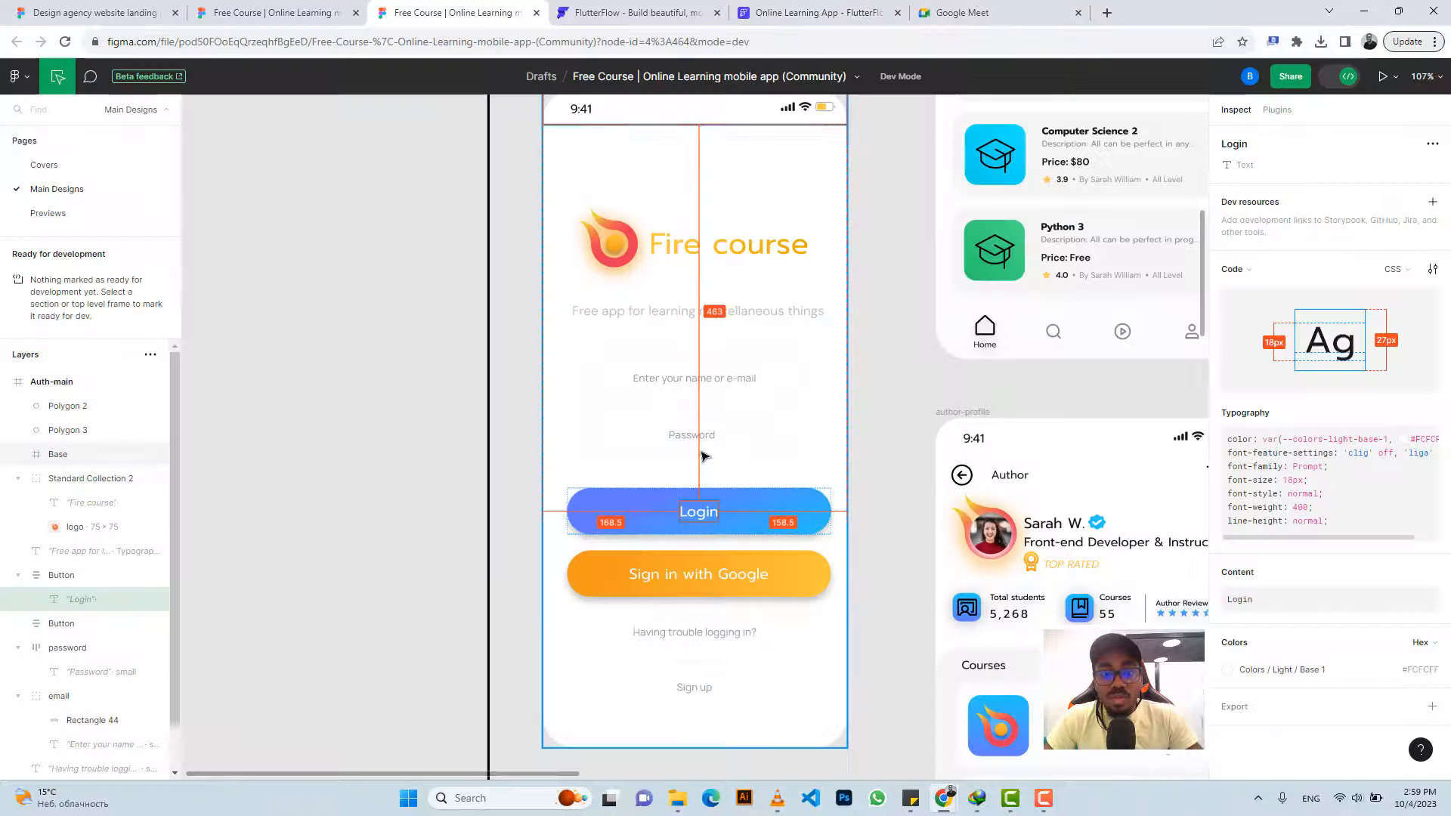
left_click(750, 501)
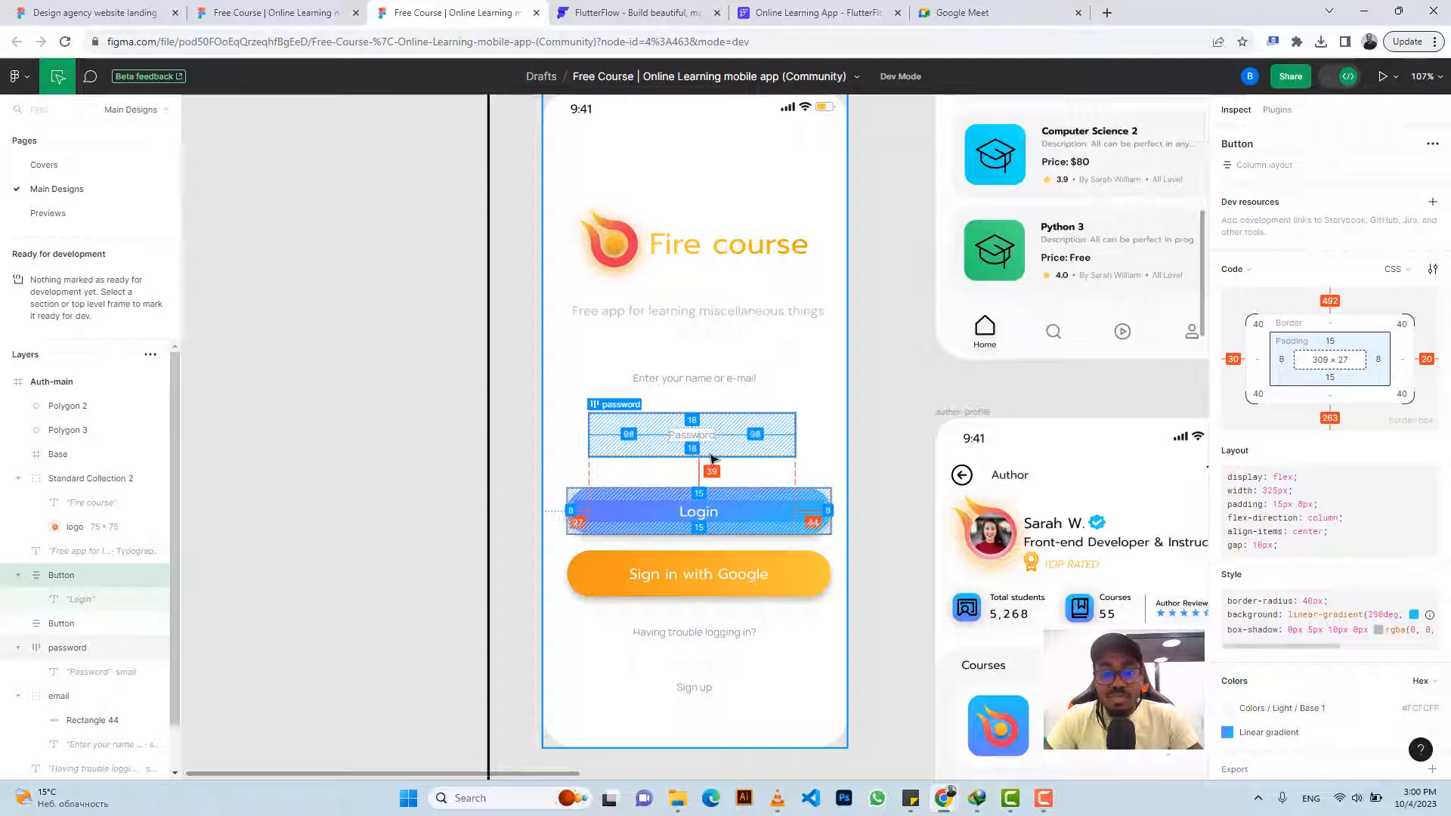
left_click(771, 13)
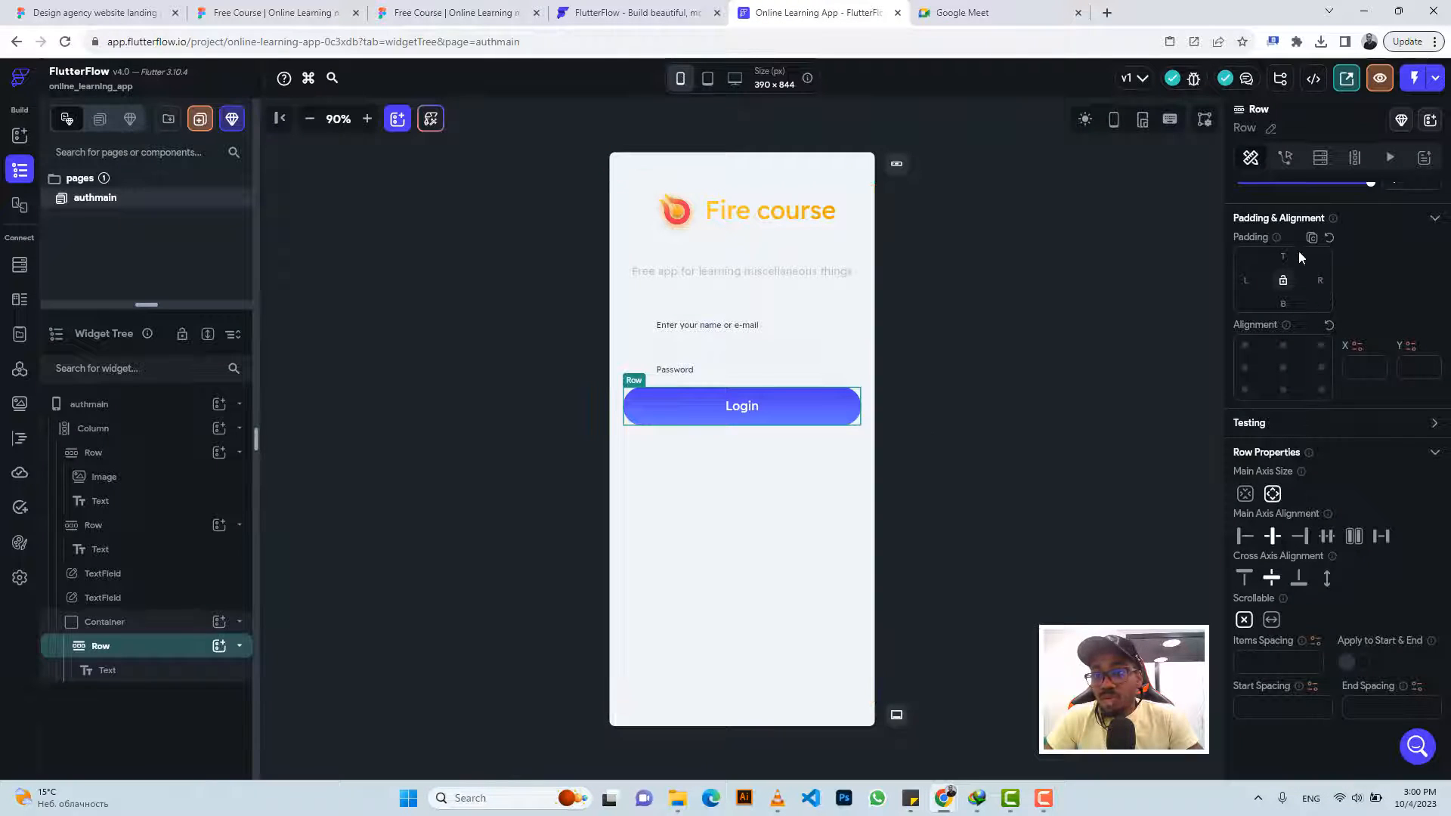
Try a top padding of 39 on the Row that holds the Login text
left_click(1283, 257)
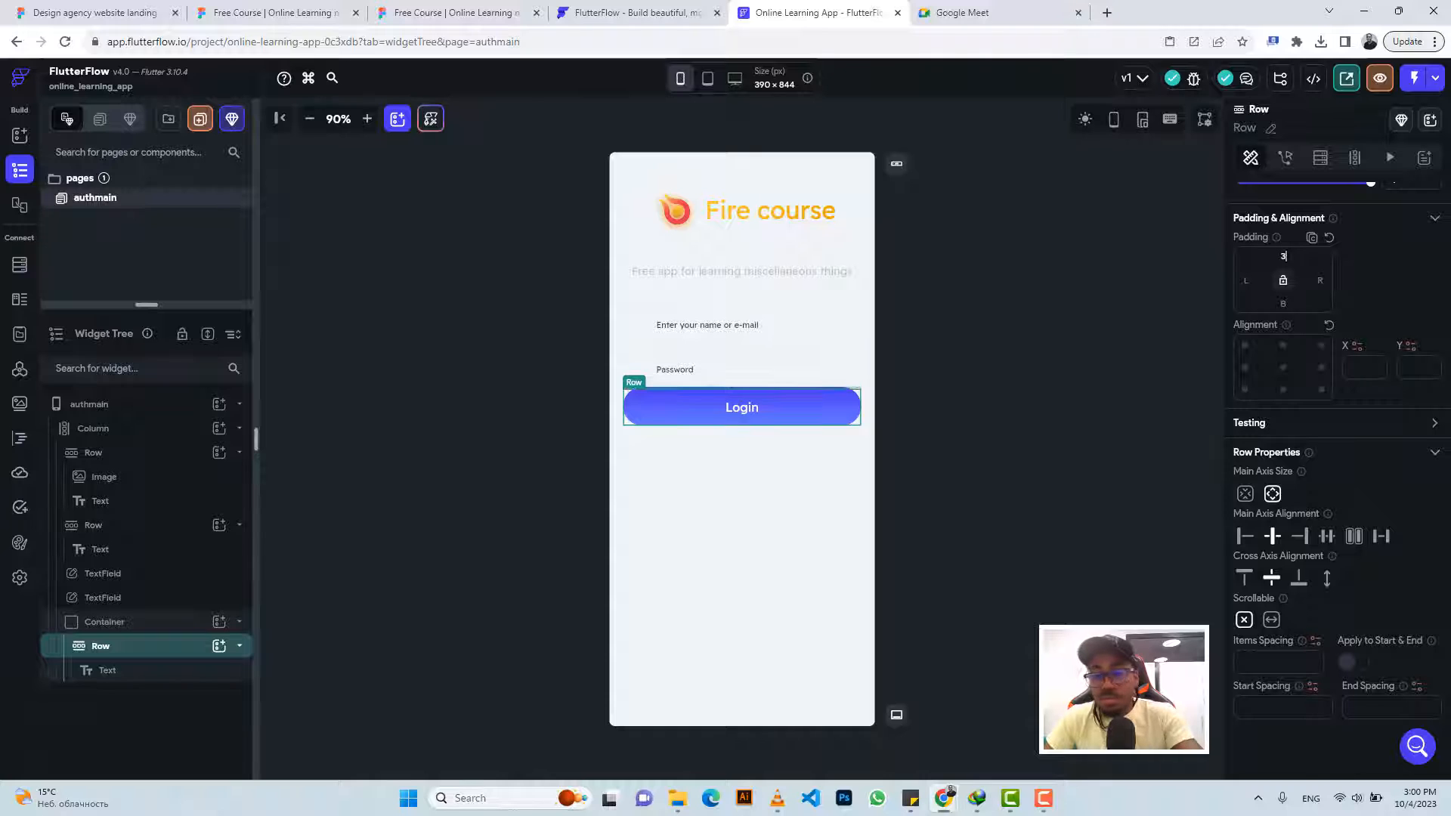
type("39")
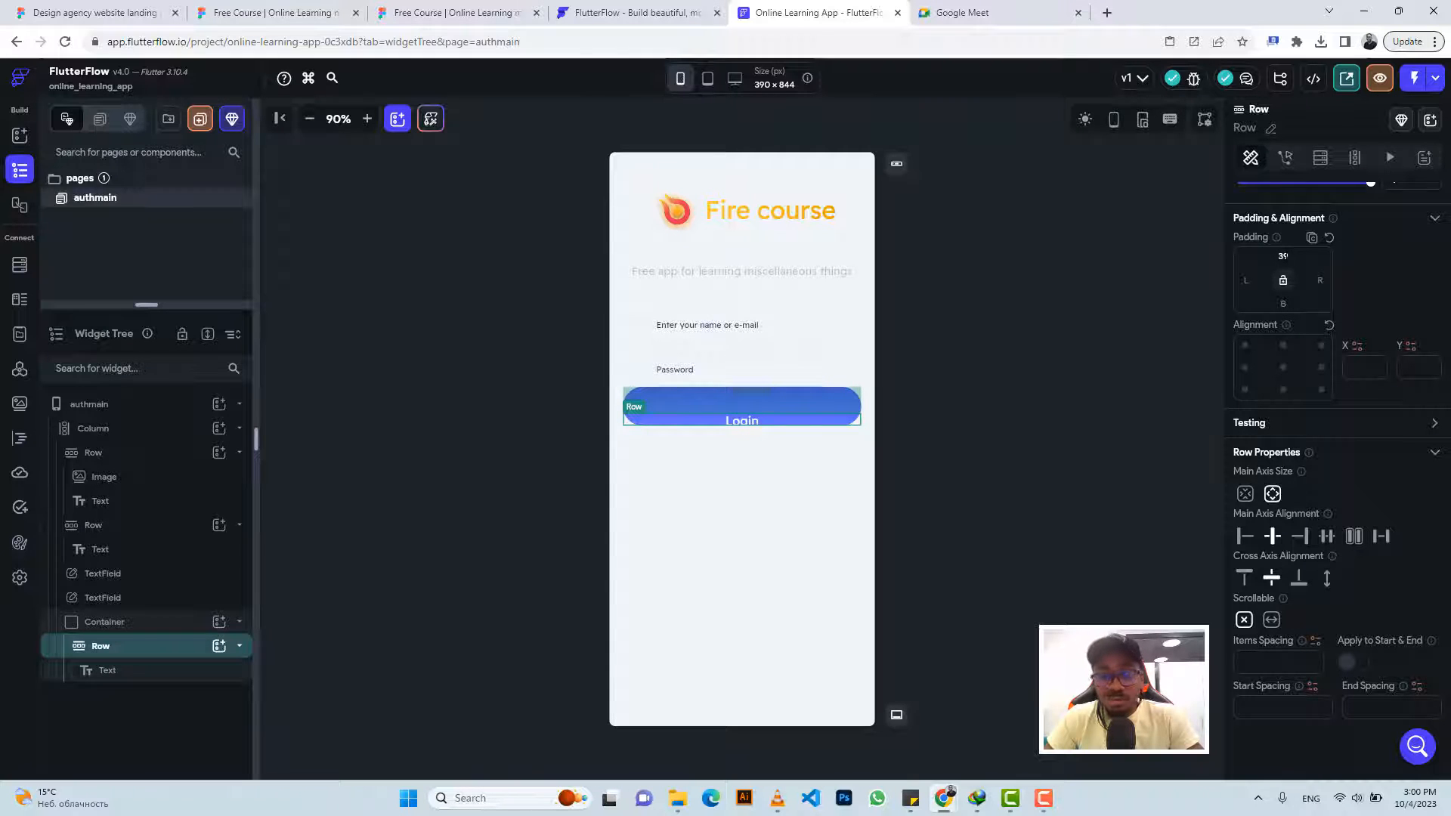
Set the Login Container's top padding to 39 and collapse the Container in the widget tree
left_click(157, 622)
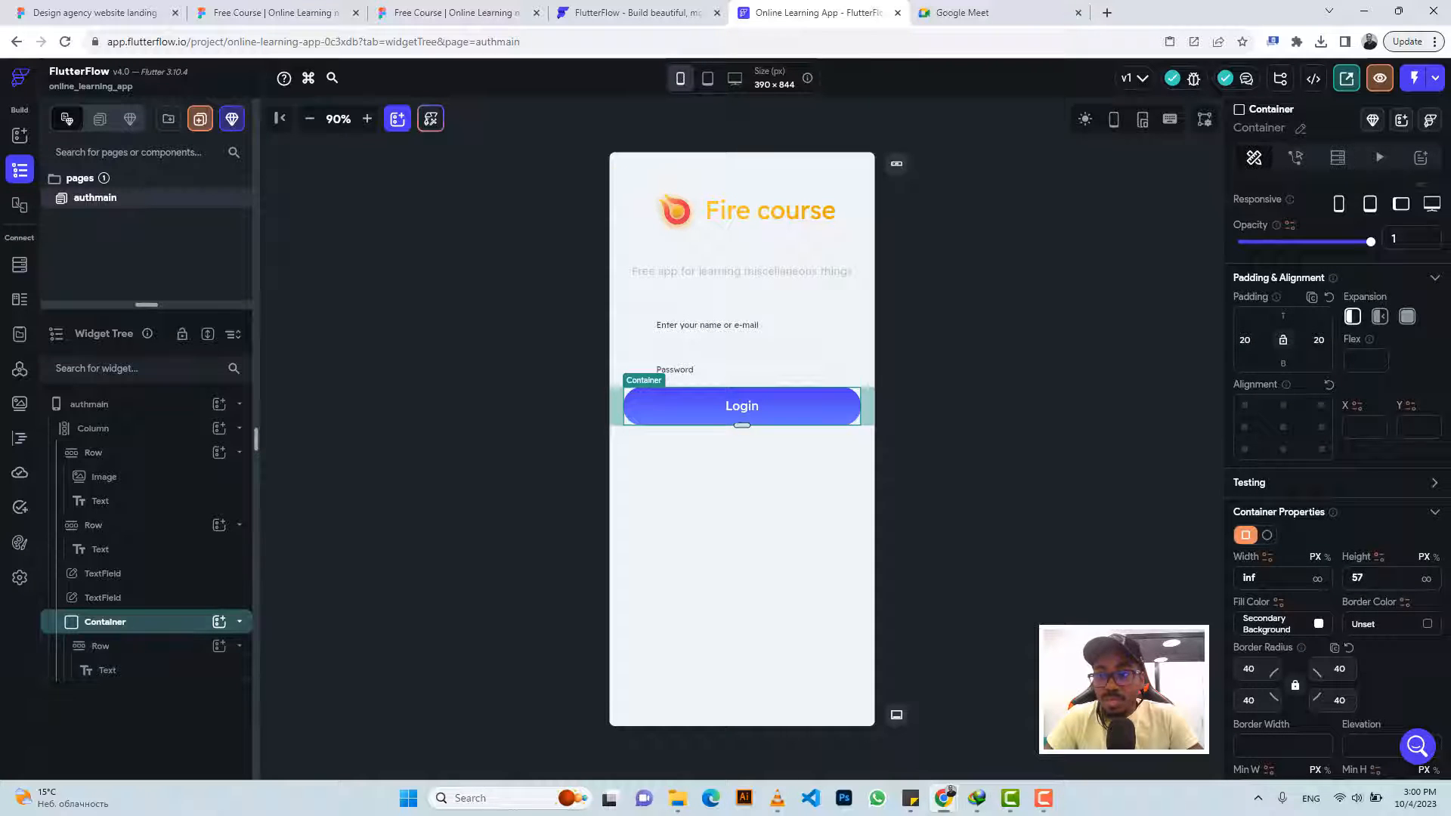
left_click(1285, 317)
type("35")
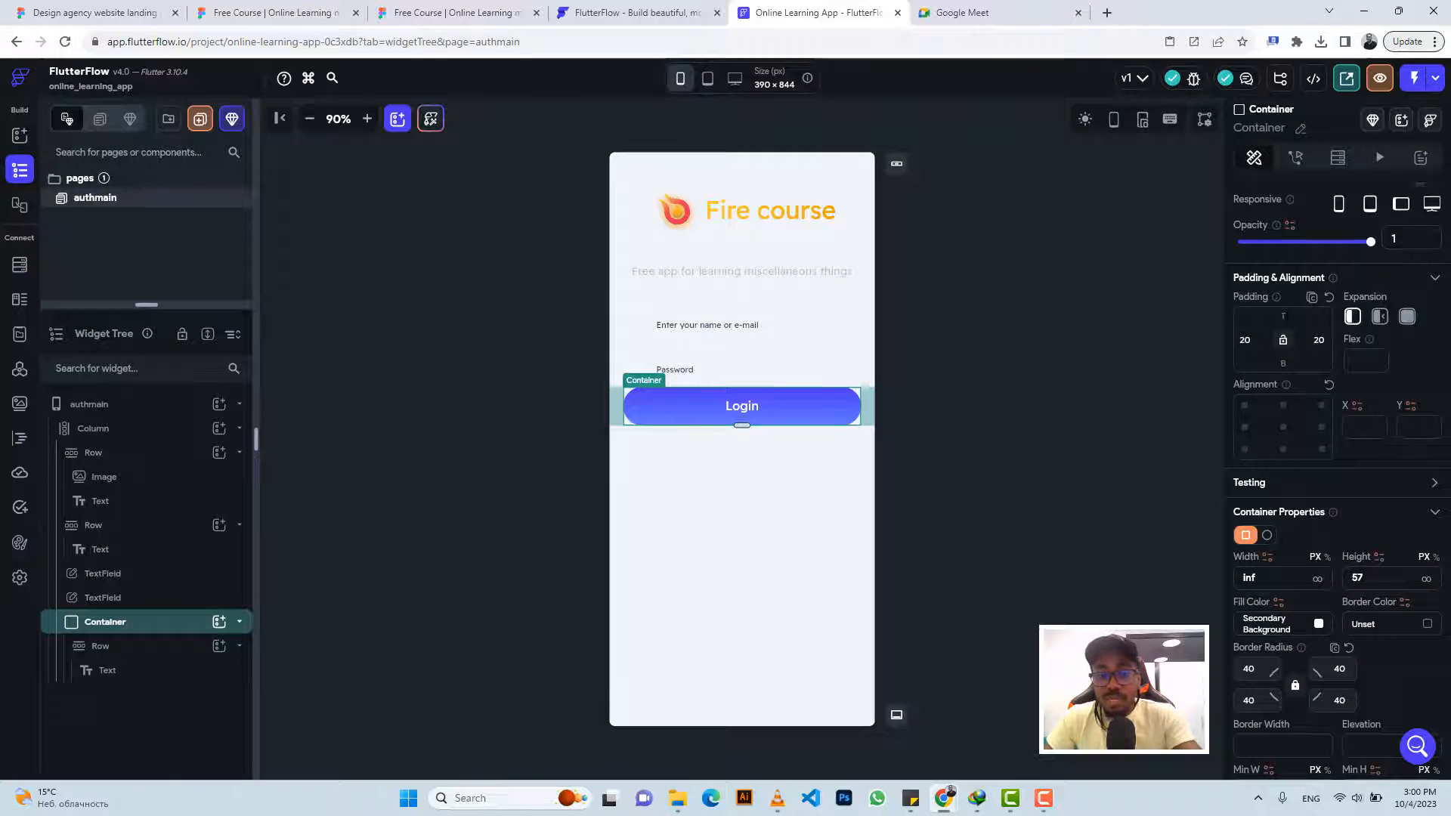
left_click(165, 629)
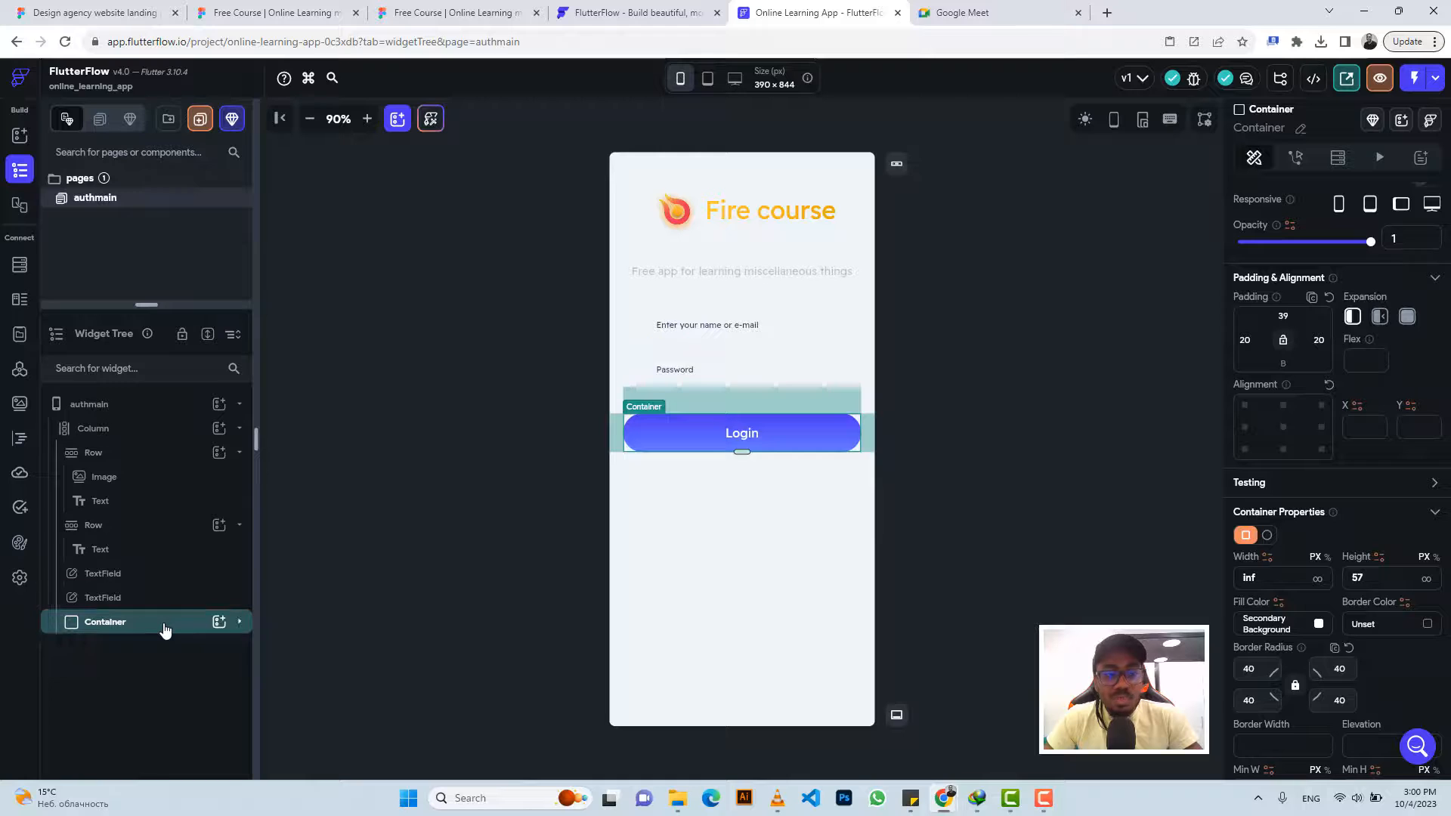
Duplicate the Login Container, switch to Figma and copy the text content of the Sign in with Google label
key("ctrl+d")
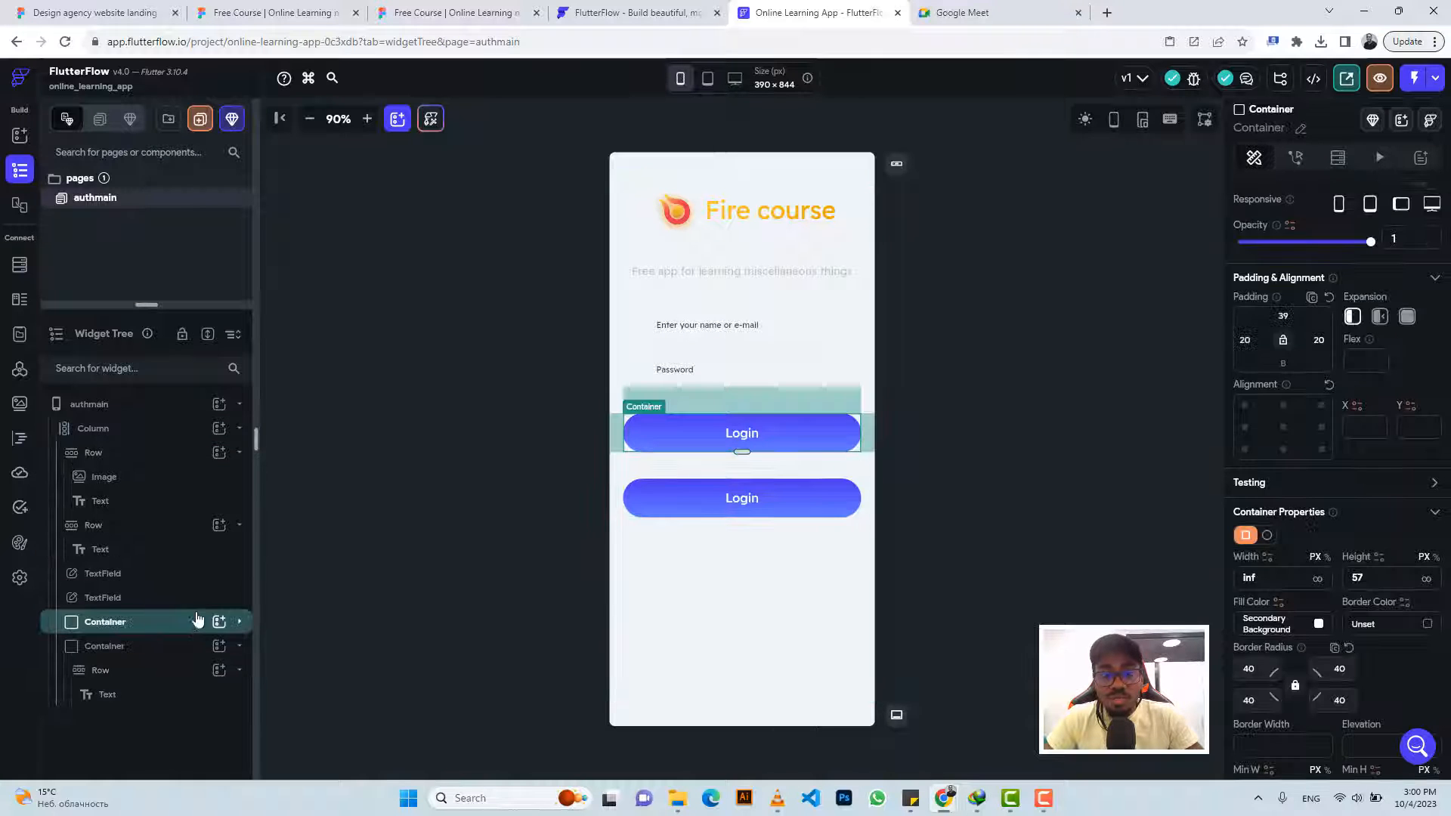
left_click(528, 7)
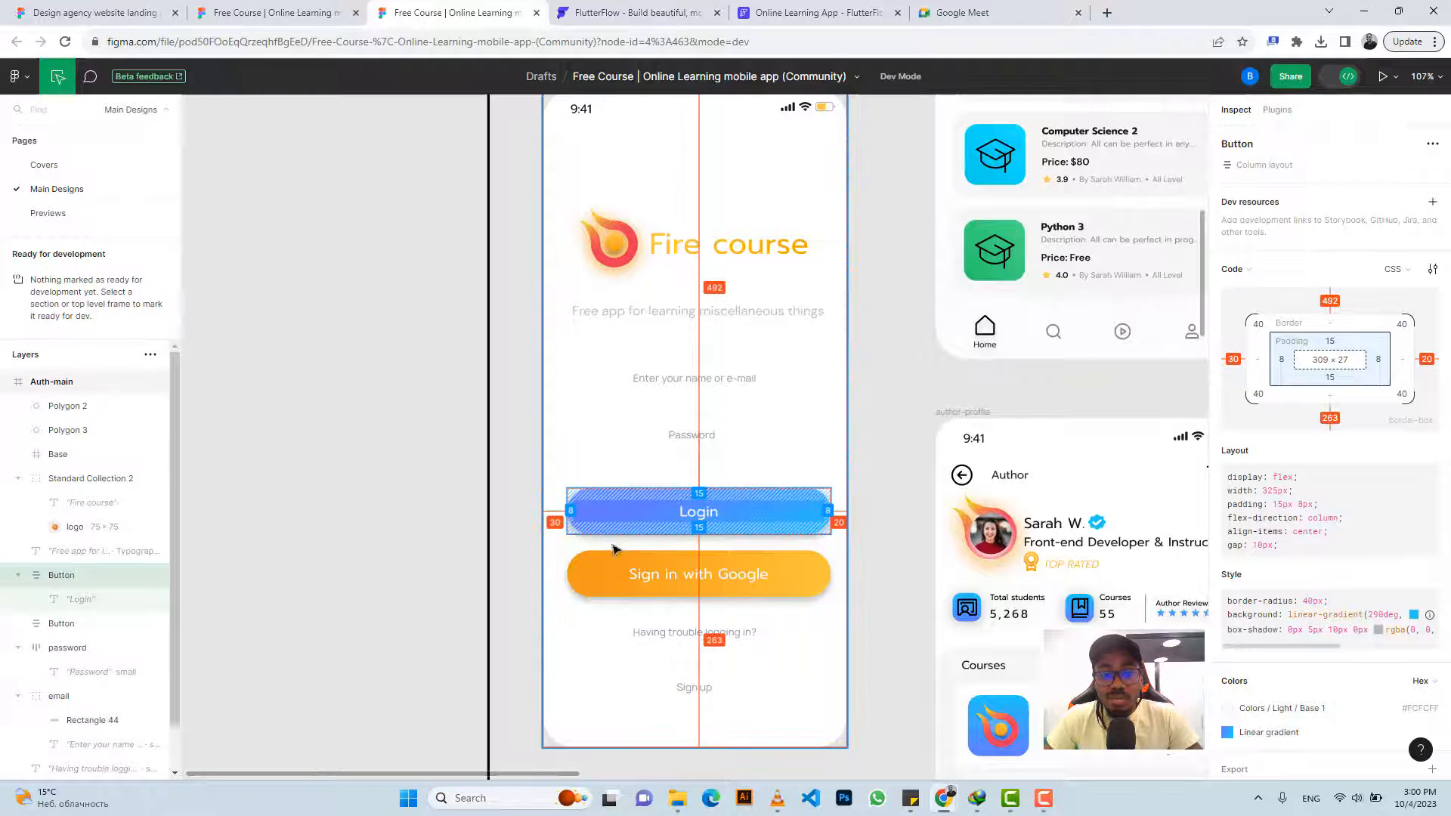
left_click(642, 575)
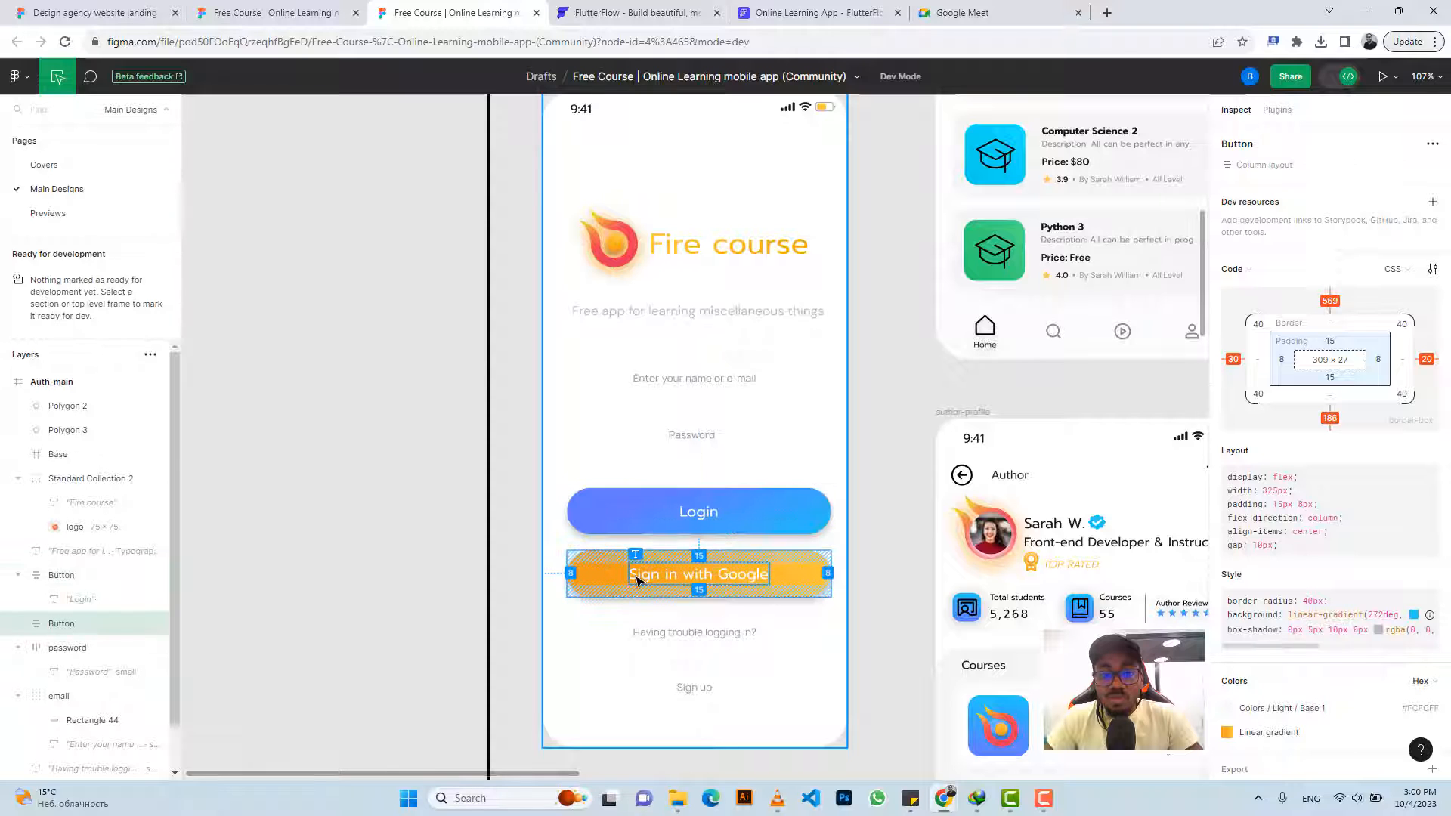
left_click(637, 580)
left_click(809, 574)
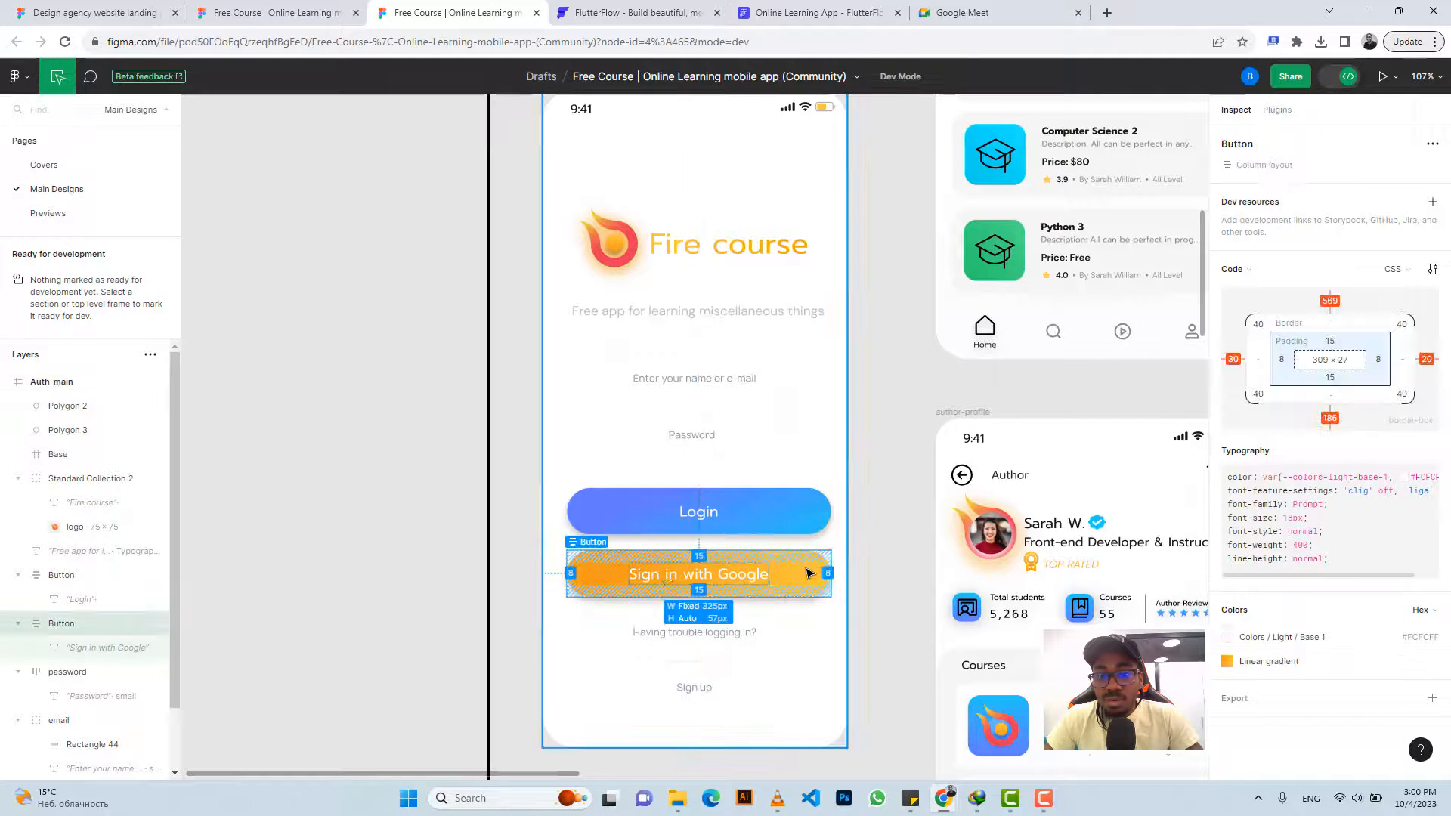
left_click(637, 579)
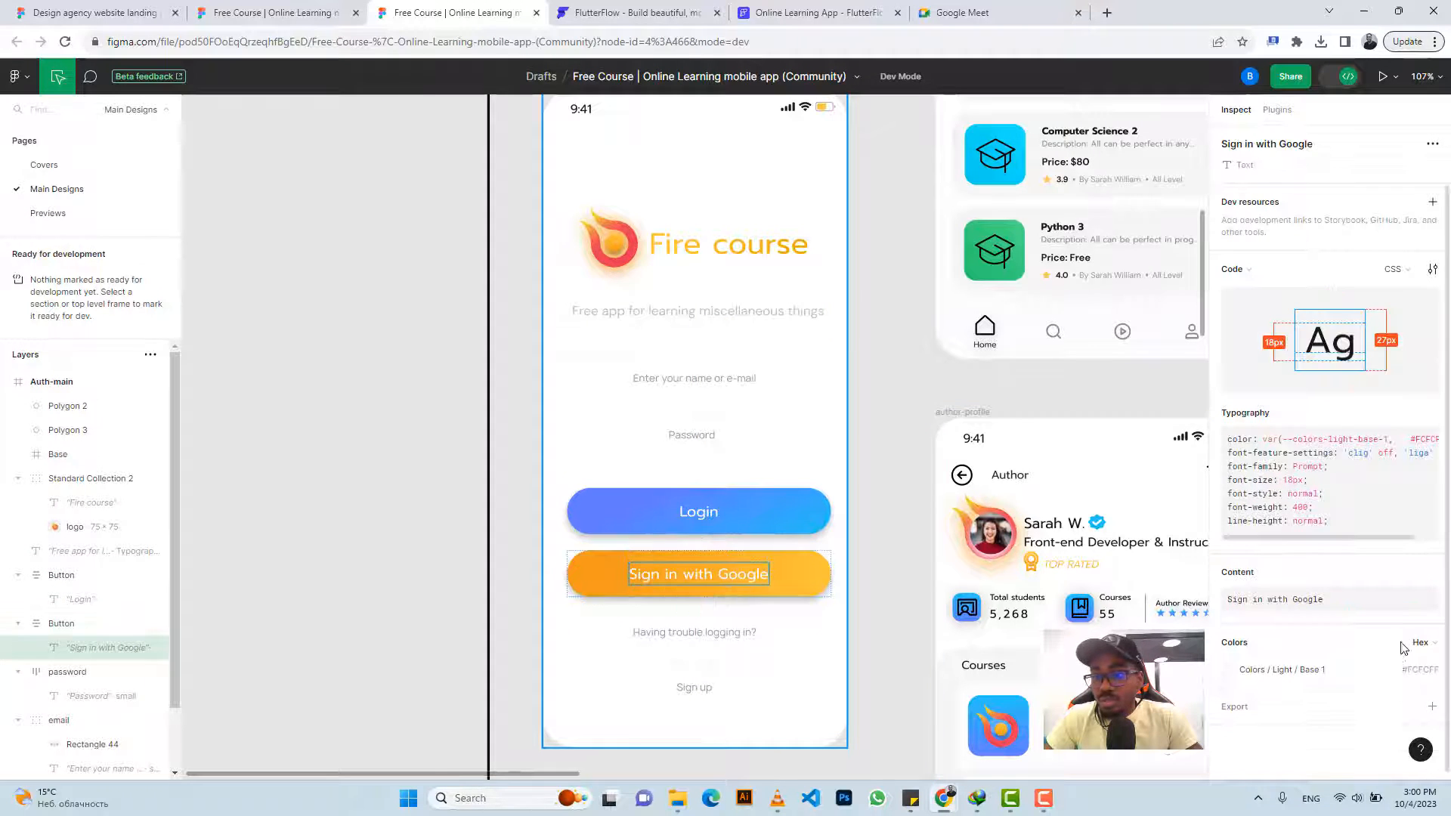
left_click(1423, 582)
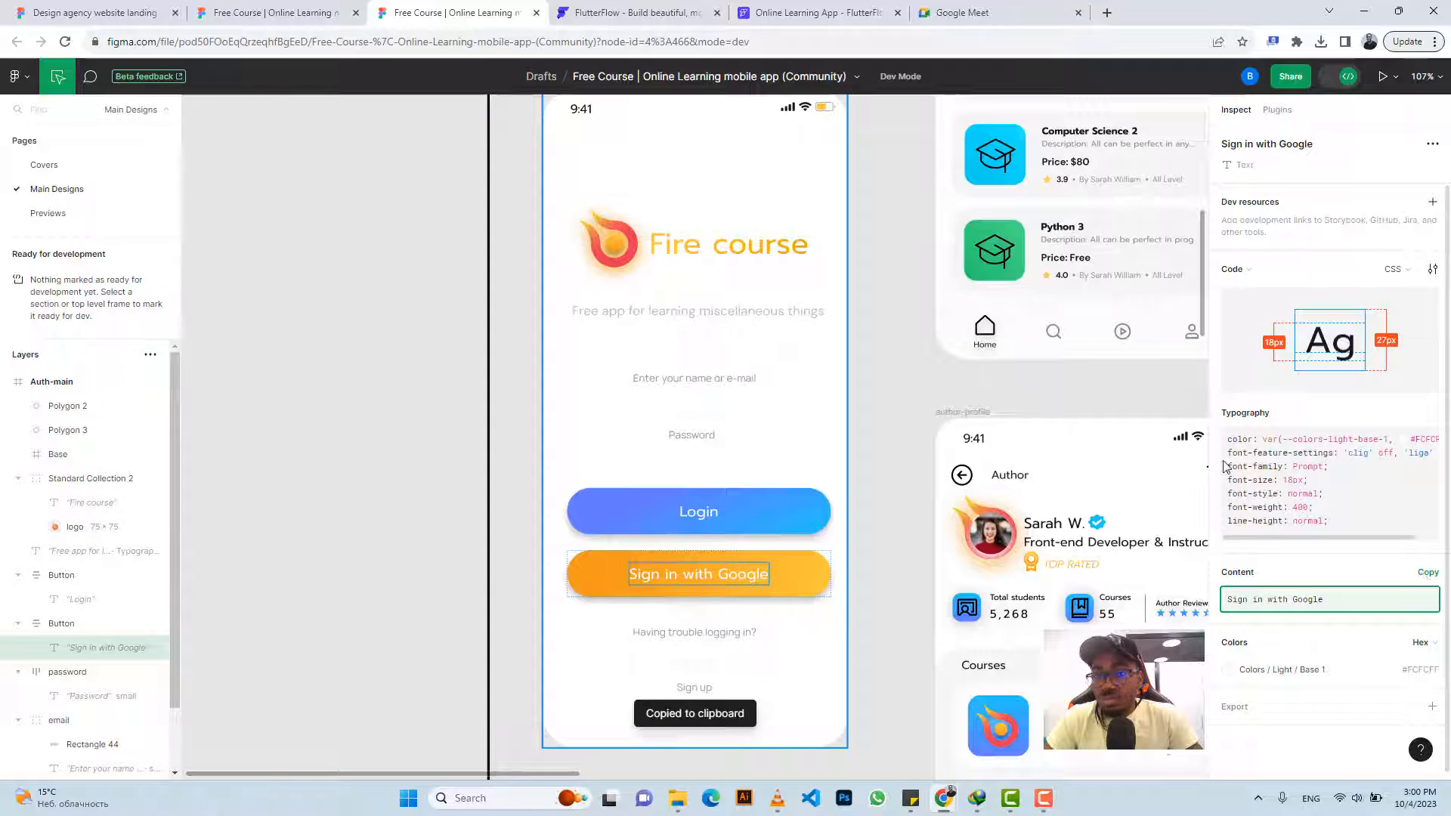
Back in FlutterFlow, set the duplicated button's text to "Sign in with Google"
left_click(788, 11)
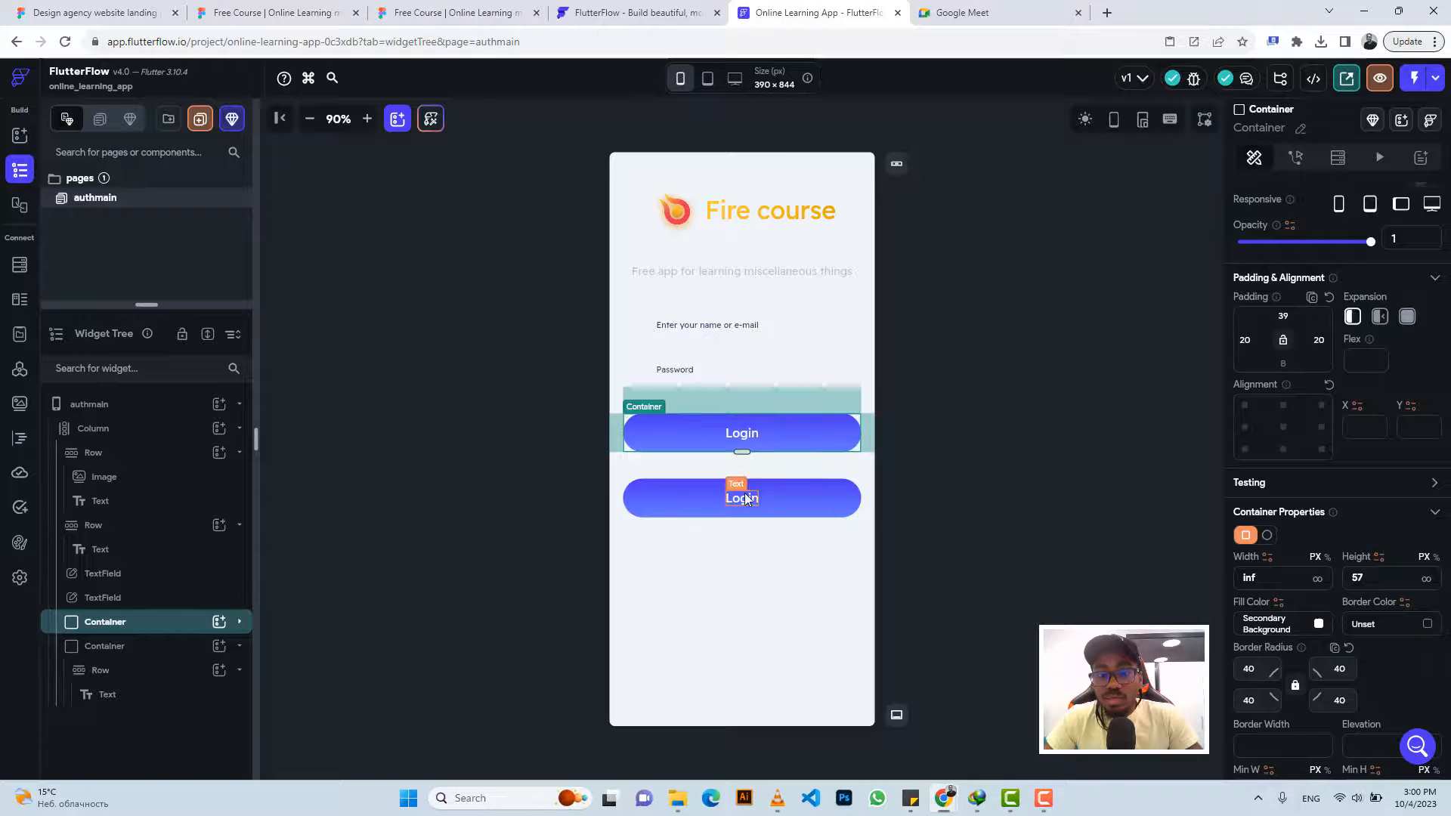
scroll(1310, 450, "up", 2)
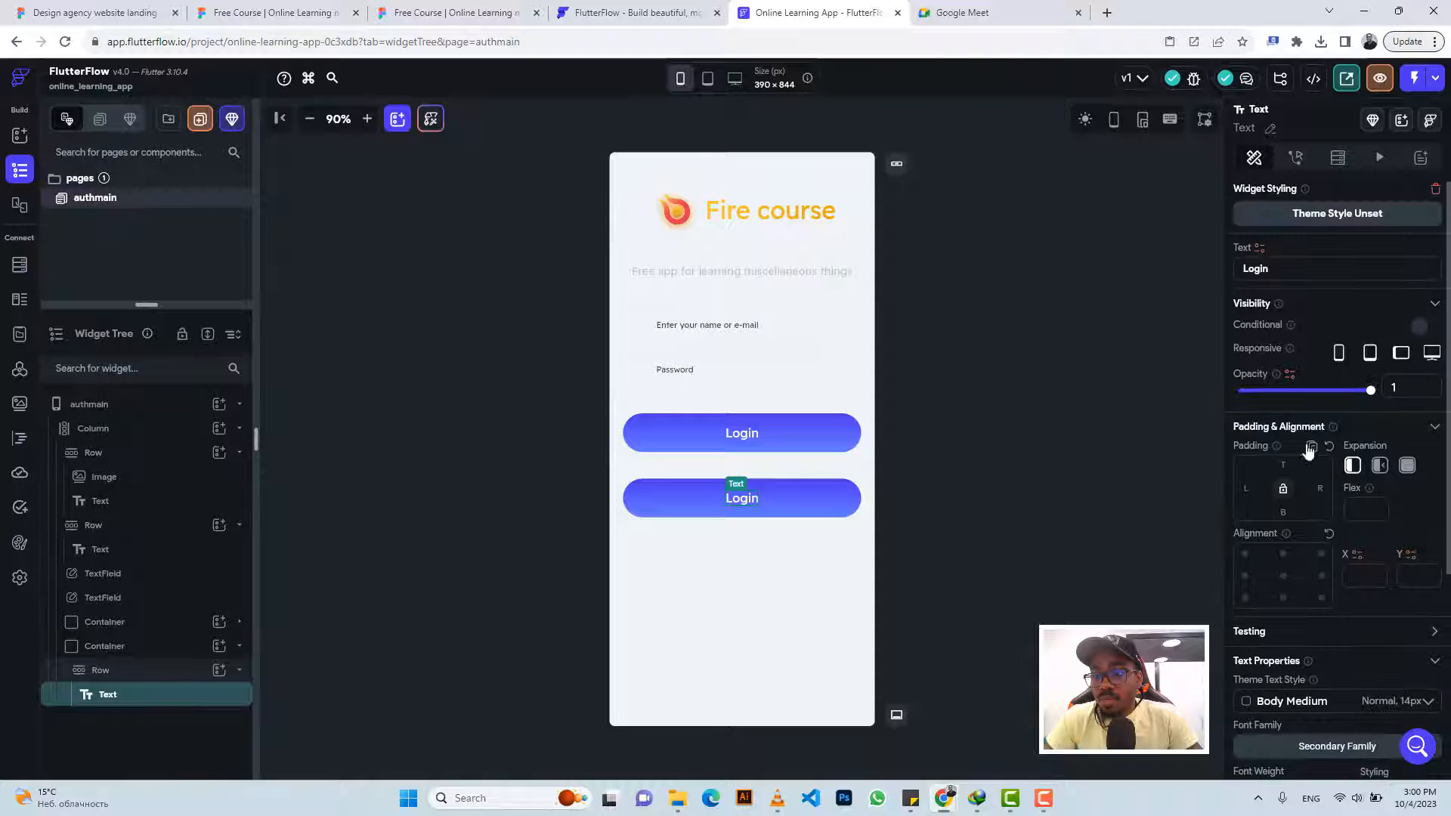
double_click(1267, 270)
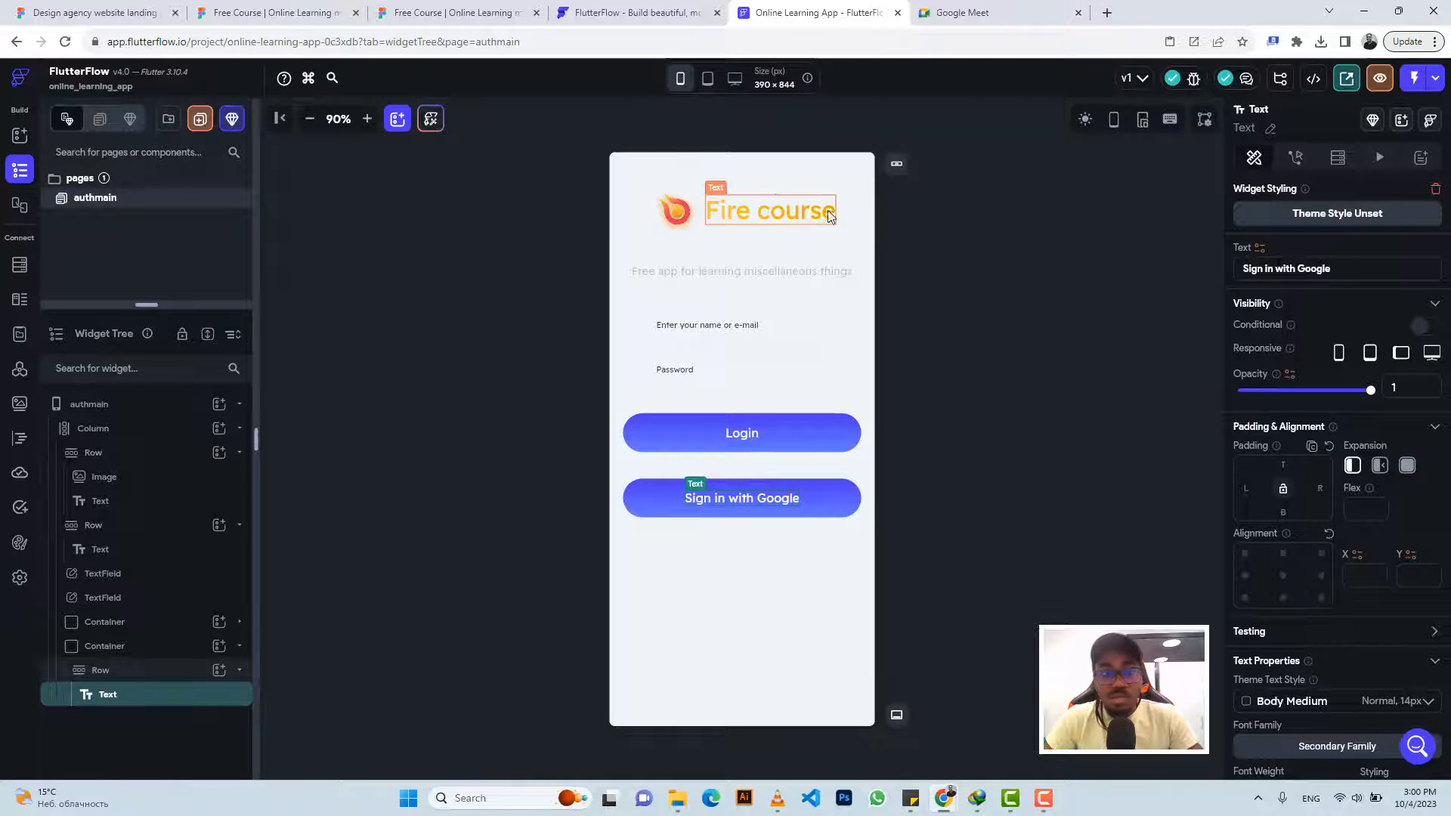
Copy the Sign in with Google button's linear gradient in Figma and select that button's Container in FlutterFlow
left_click(454, 12)
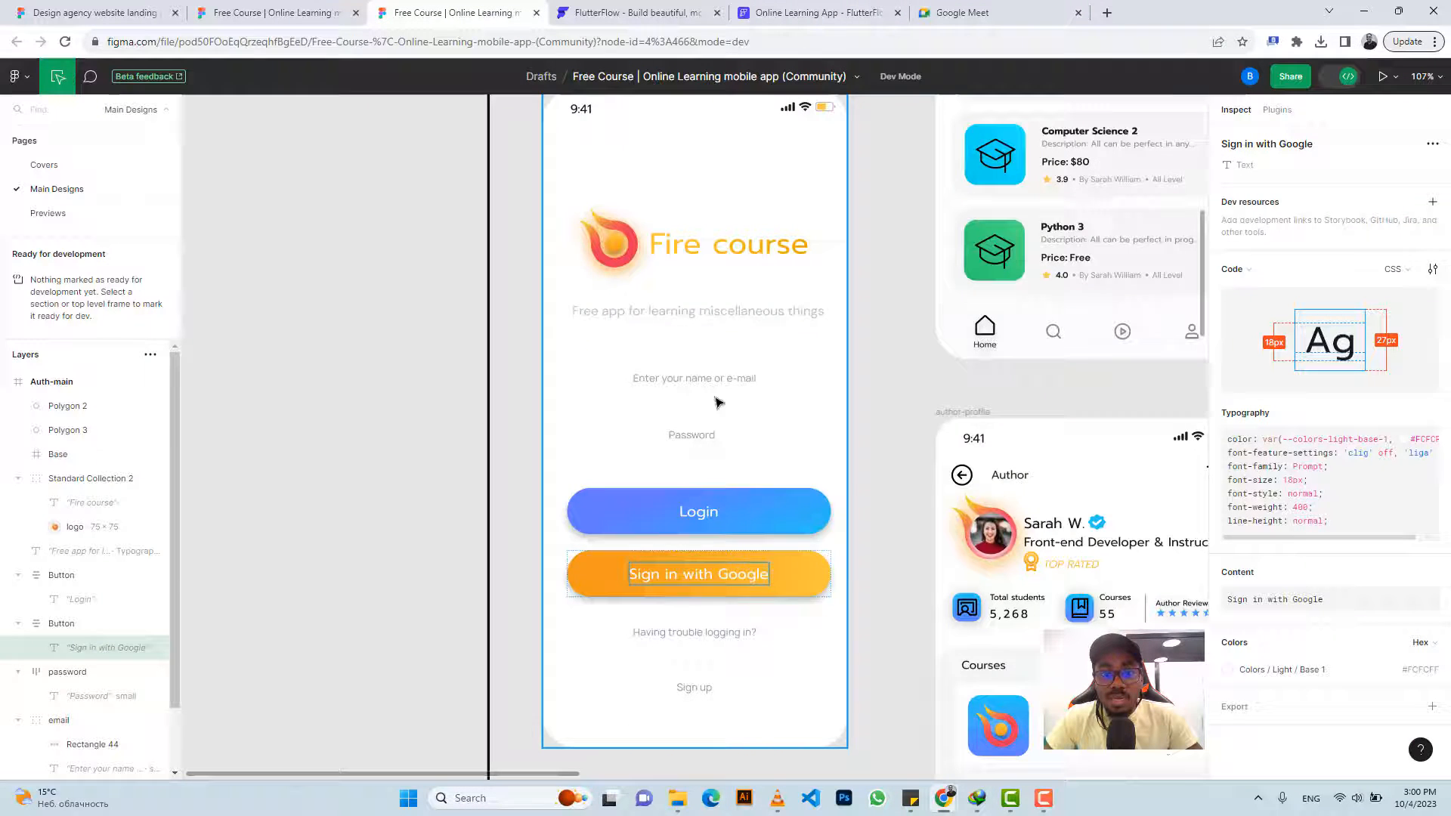
left_click(824, 573)
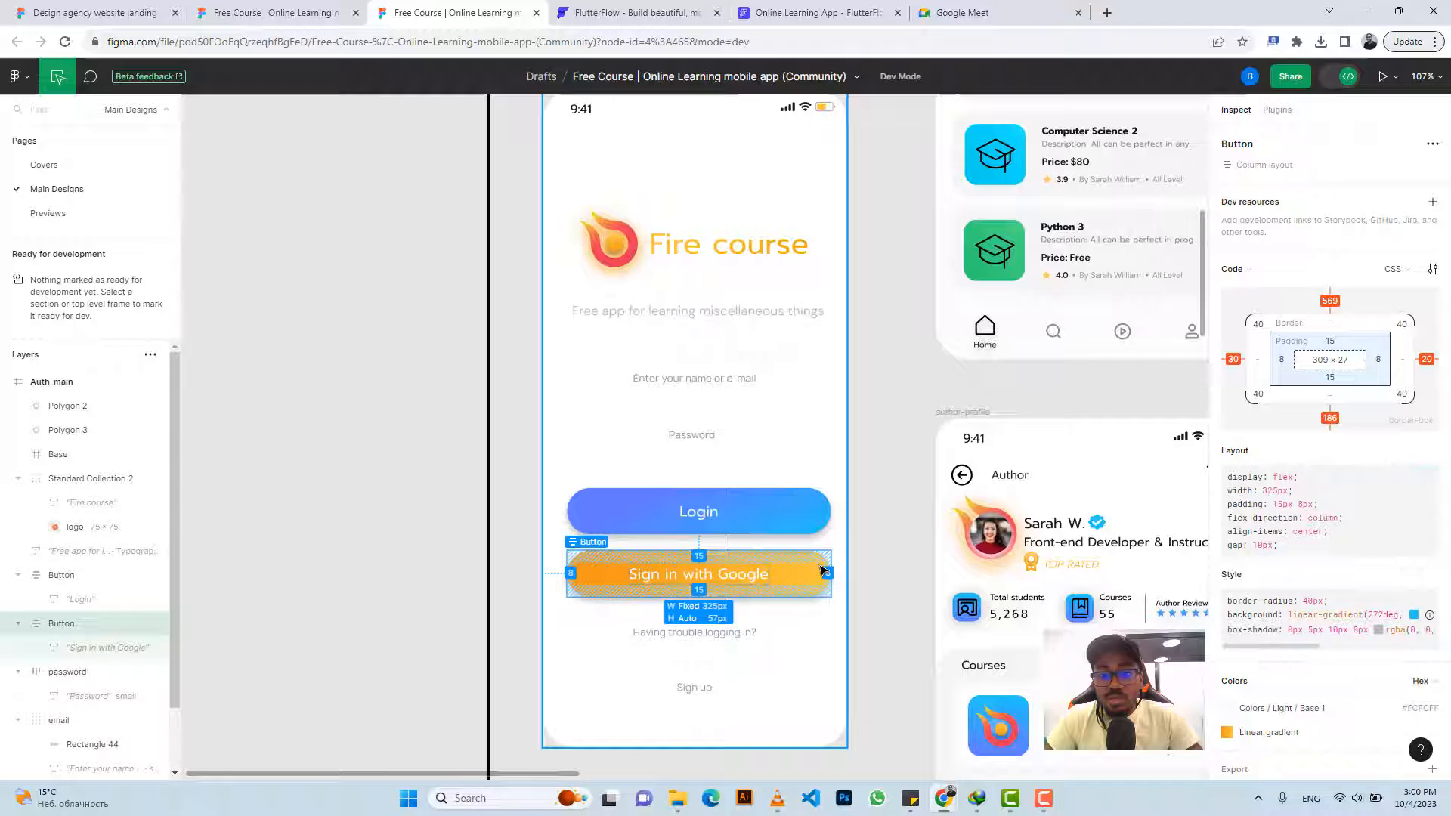
left_click(1258, 735)
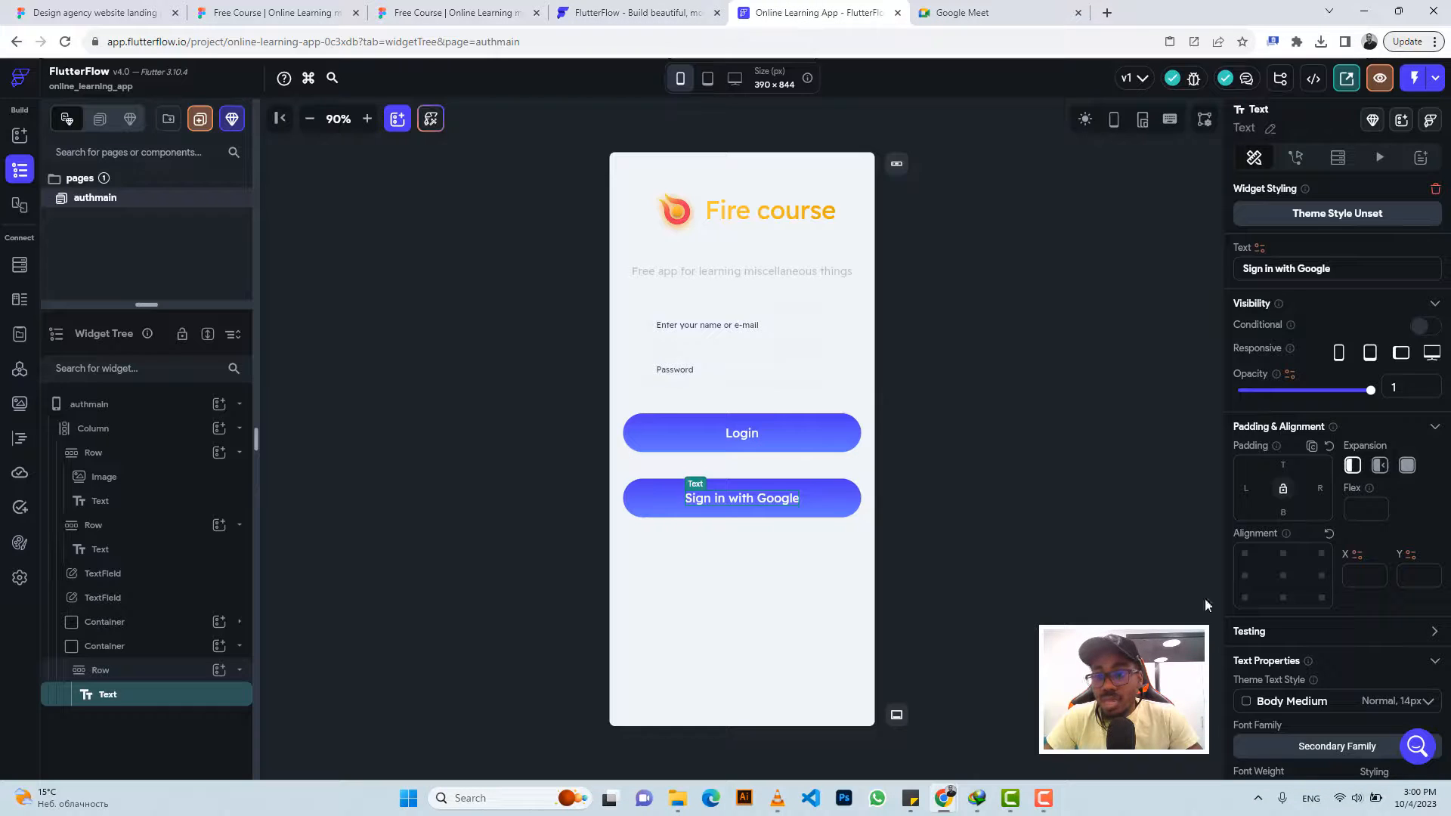
scroll(1294, 654, "down", 4)
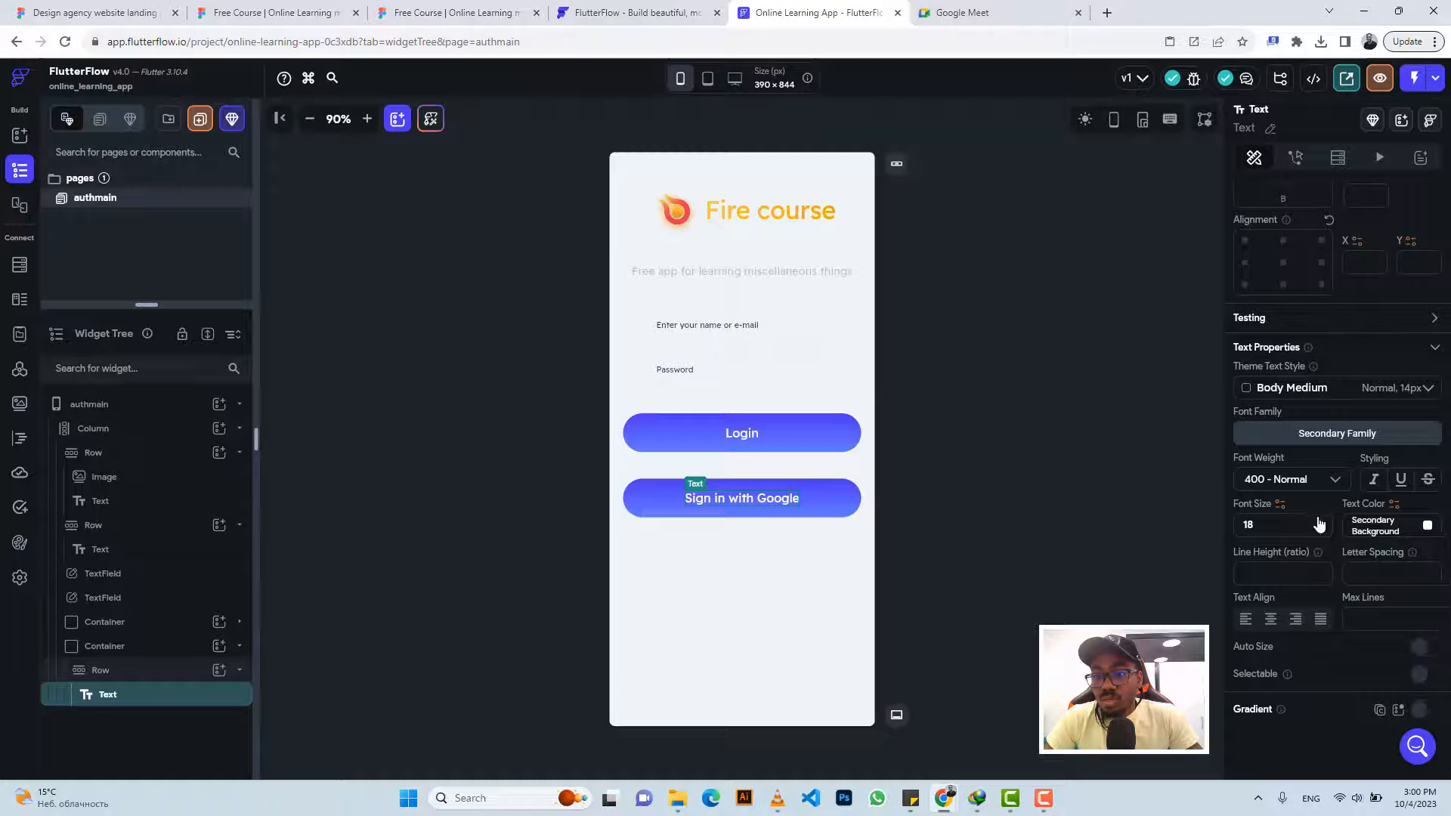
left_click(832, 491)
left_click(191, 650)
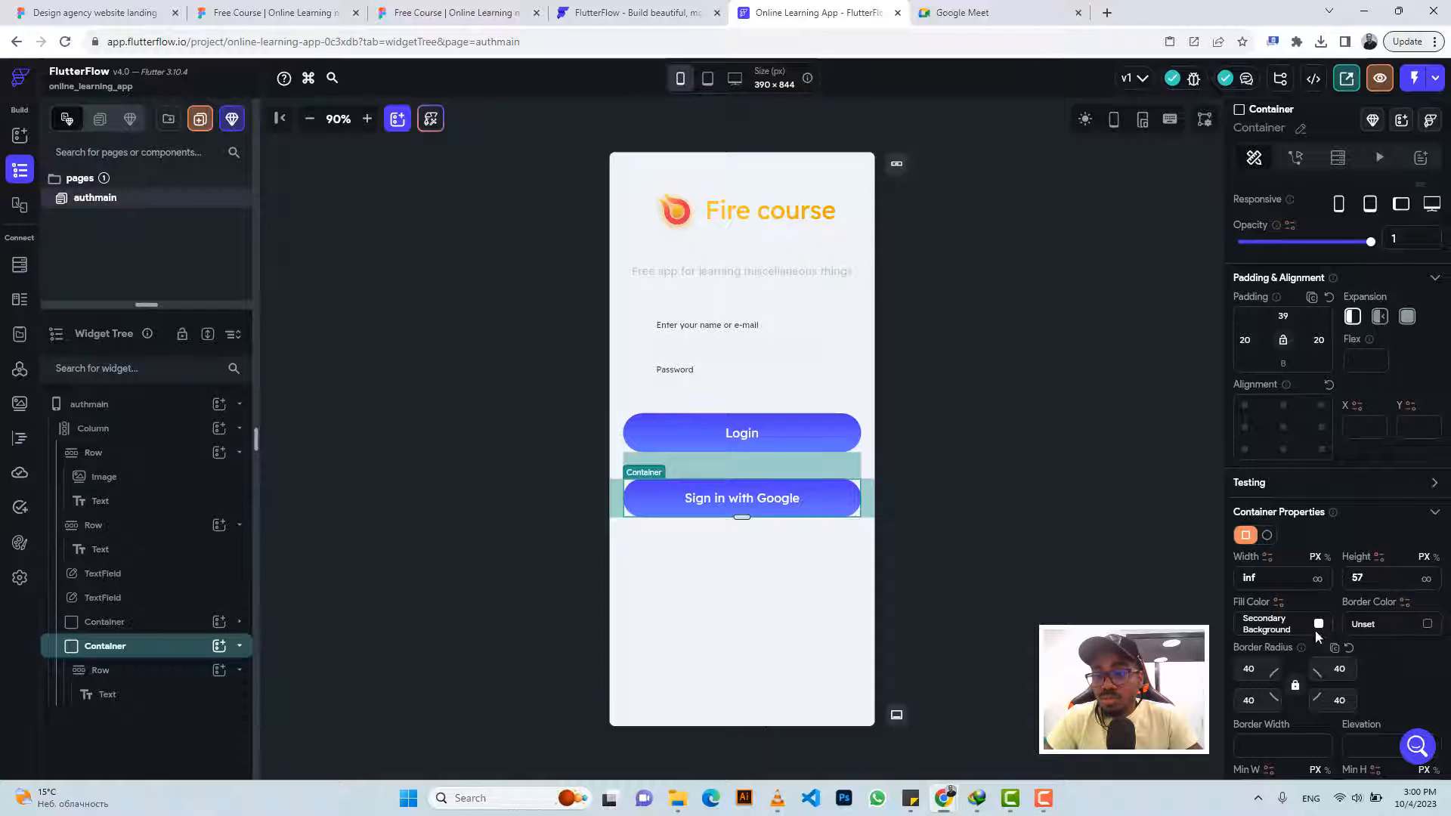
Try the copied gradient codes as the Container's gradient Color 1, trimmed to #21C8F6#FFC73C
scroll(1310, 635, "down", 6)
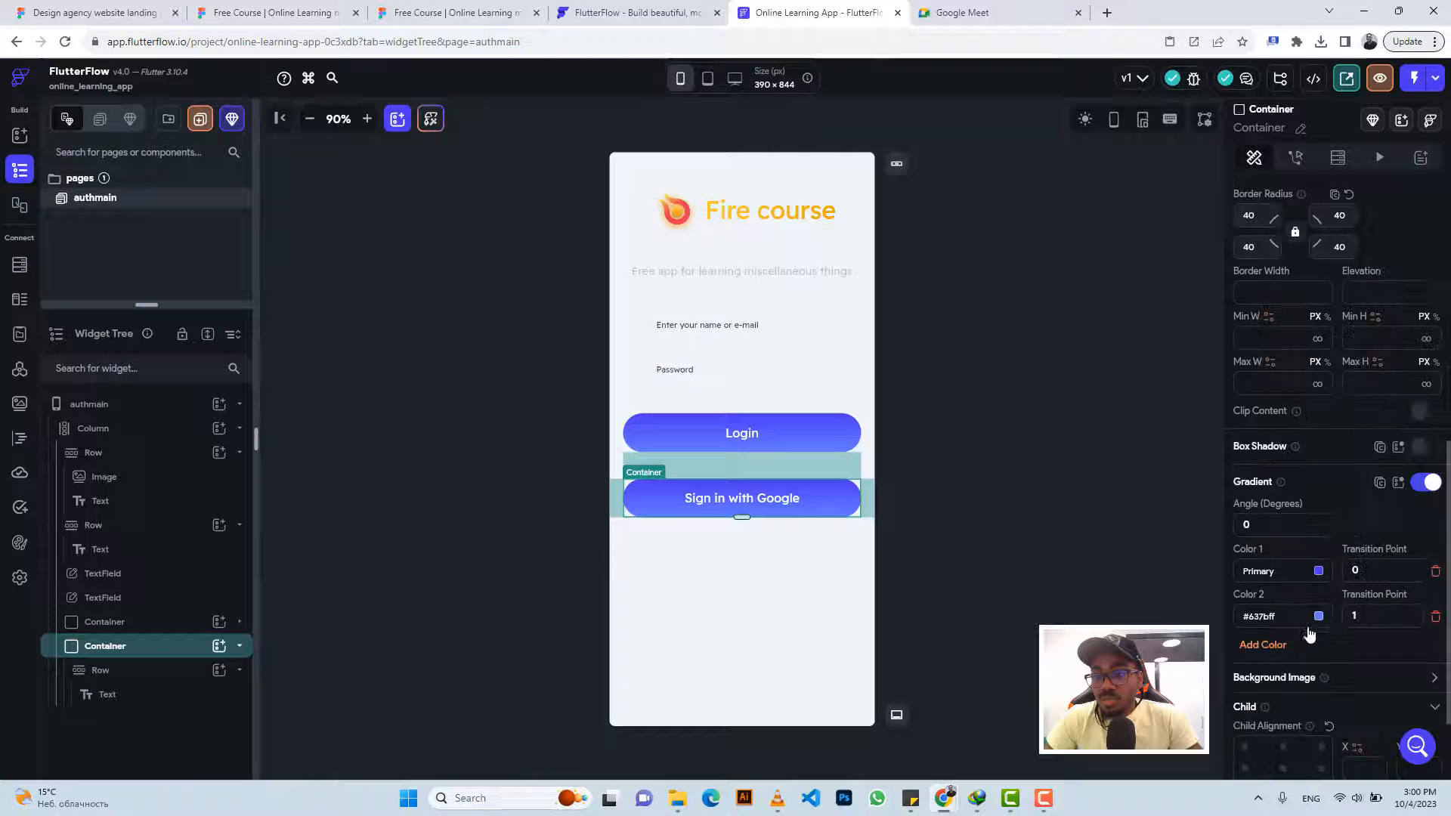
left_click(1277, 570)
key("ctrl+v")
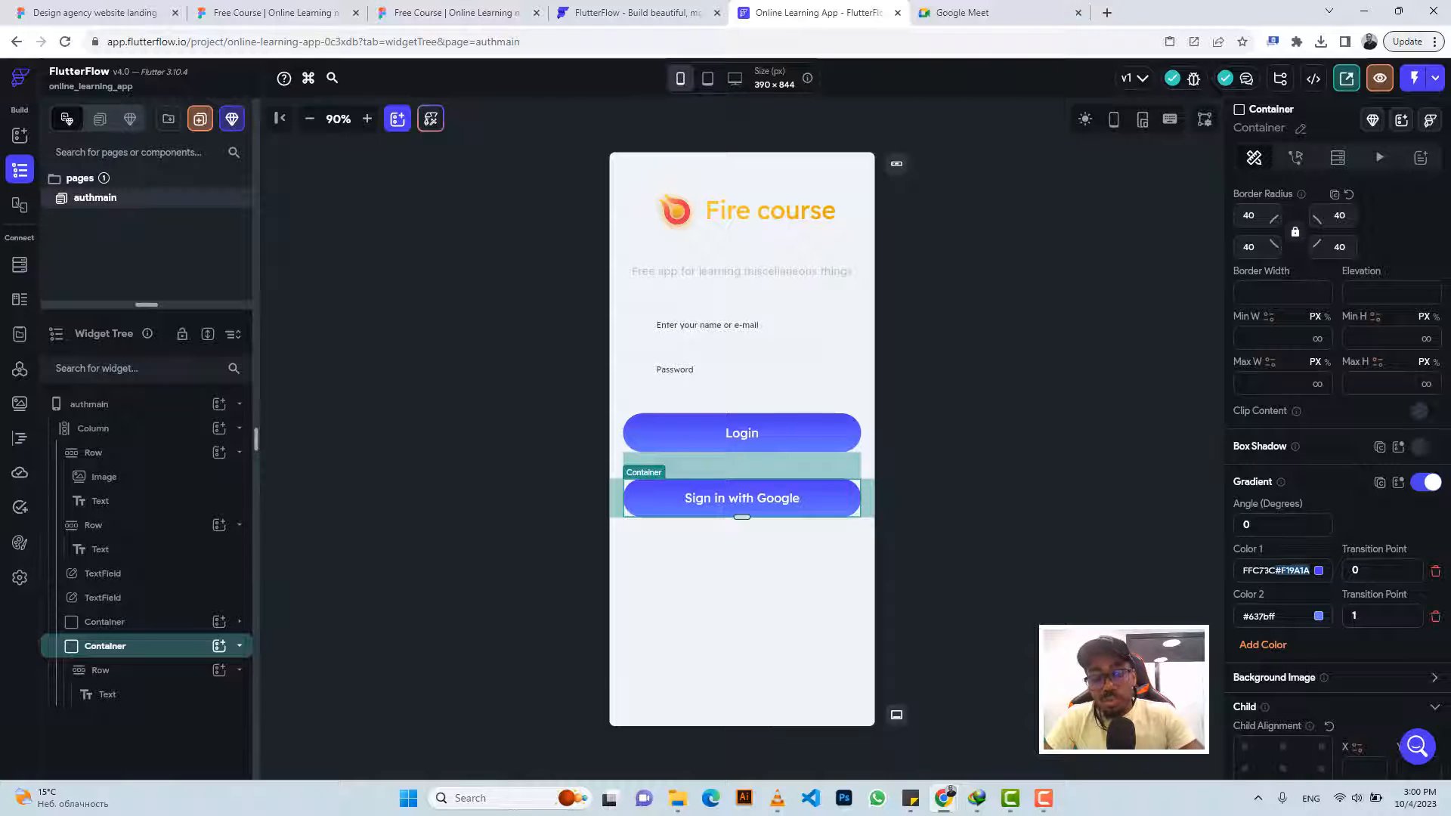
key("BackSpace")
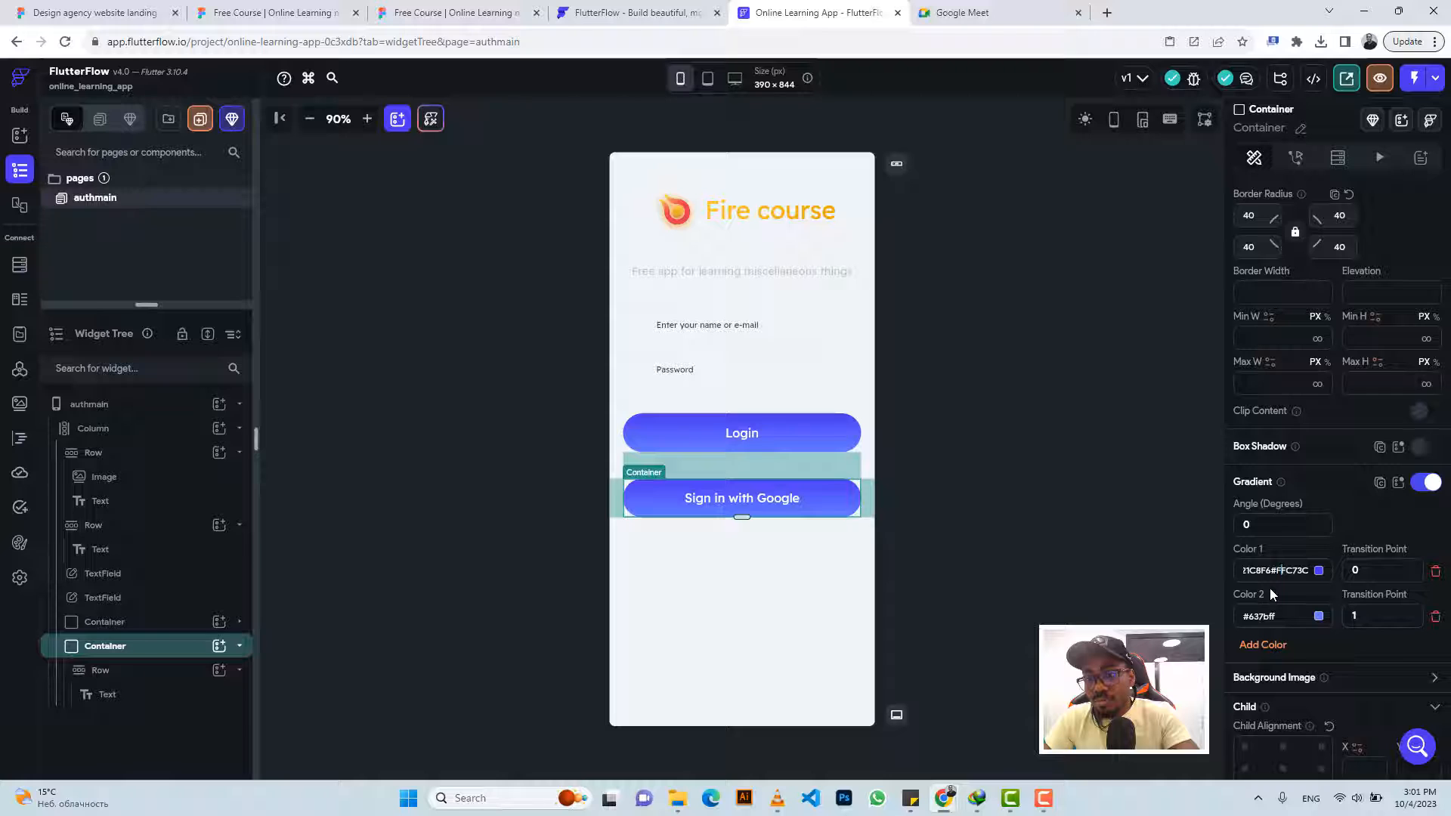
key("Home")
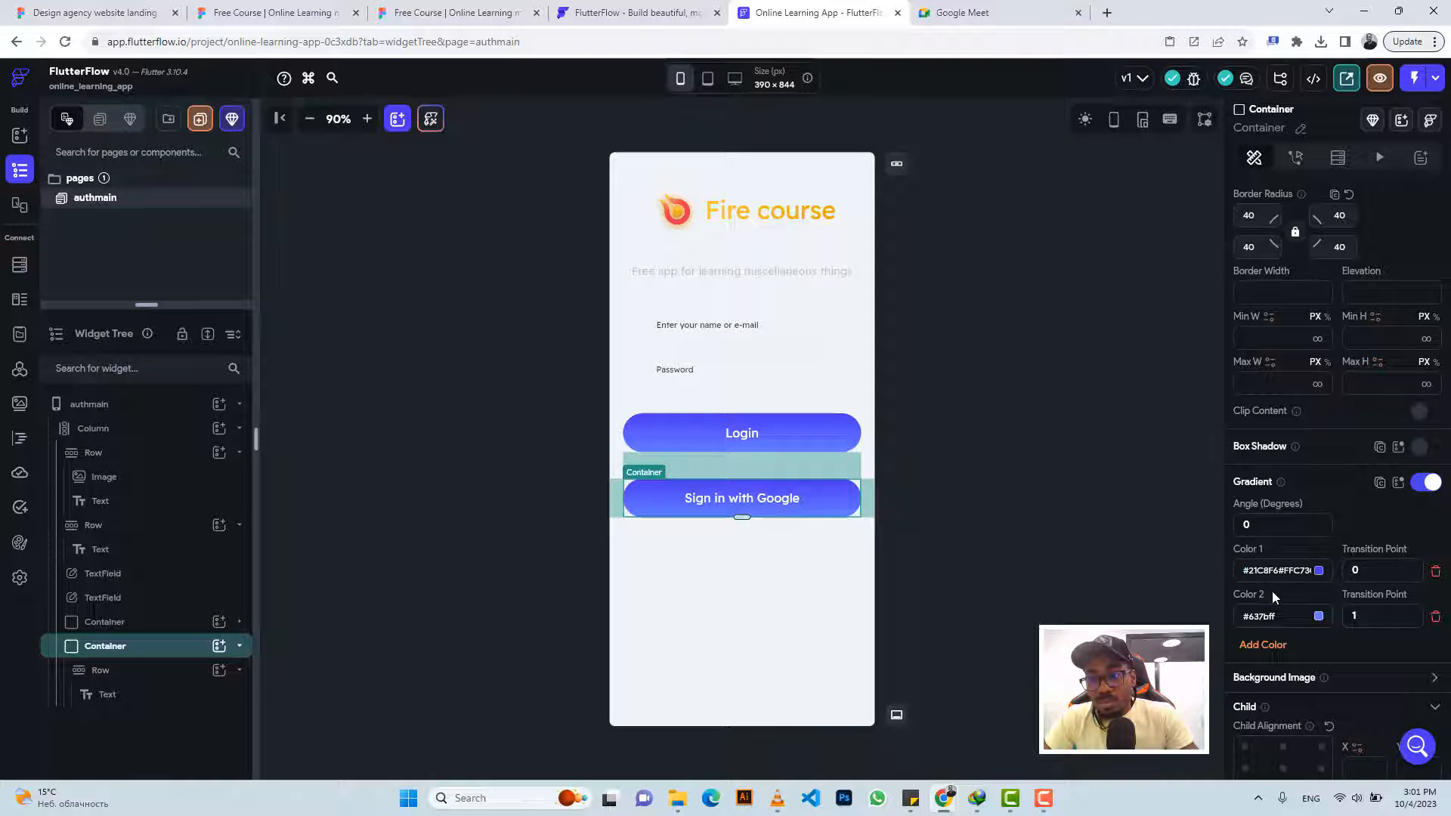
key("Return")
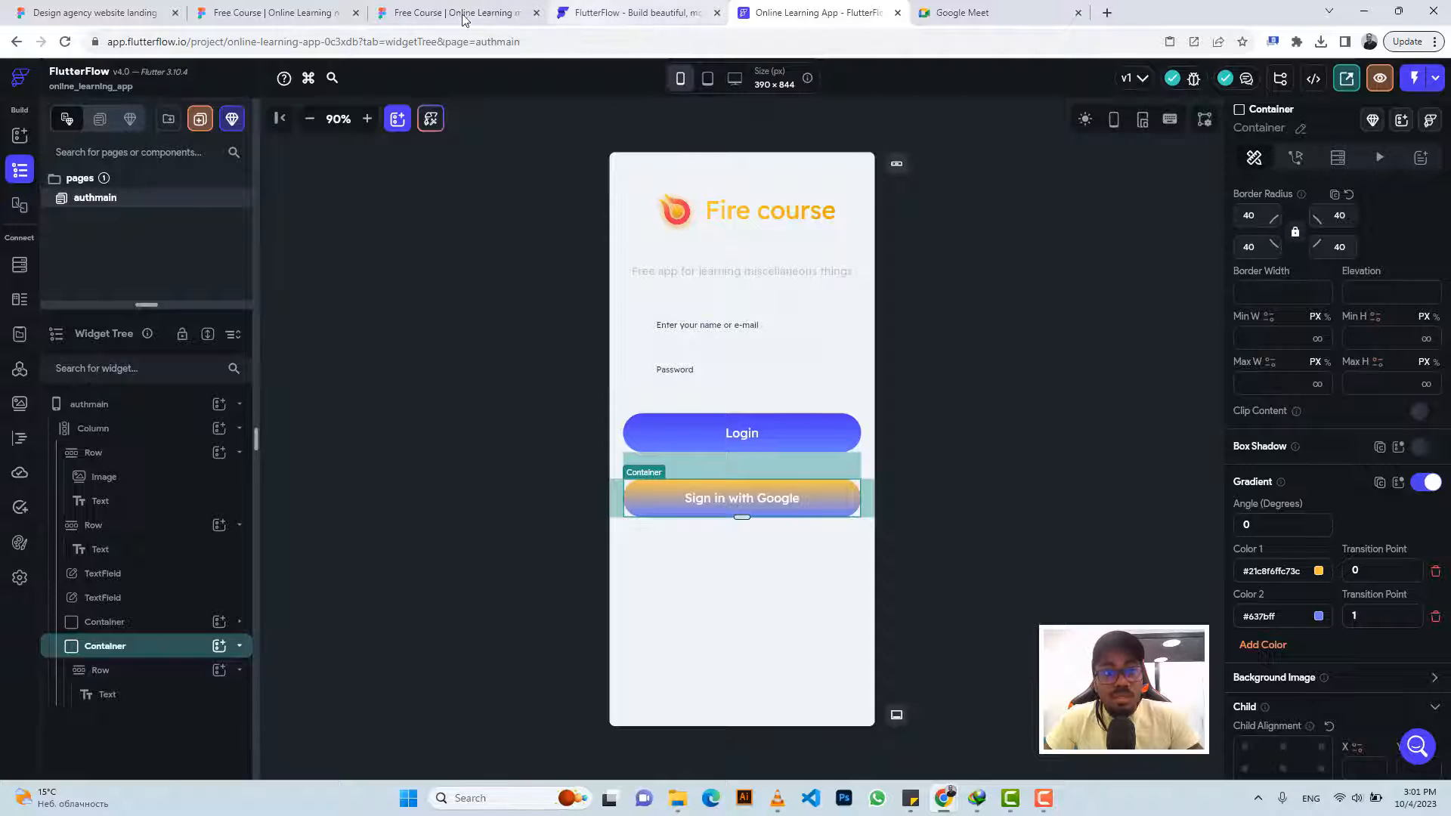
Replace the gradient's Color 1 value with #F19A1A
left_click(1273, 571)
key("ctrl+a")
key("BackSpace")
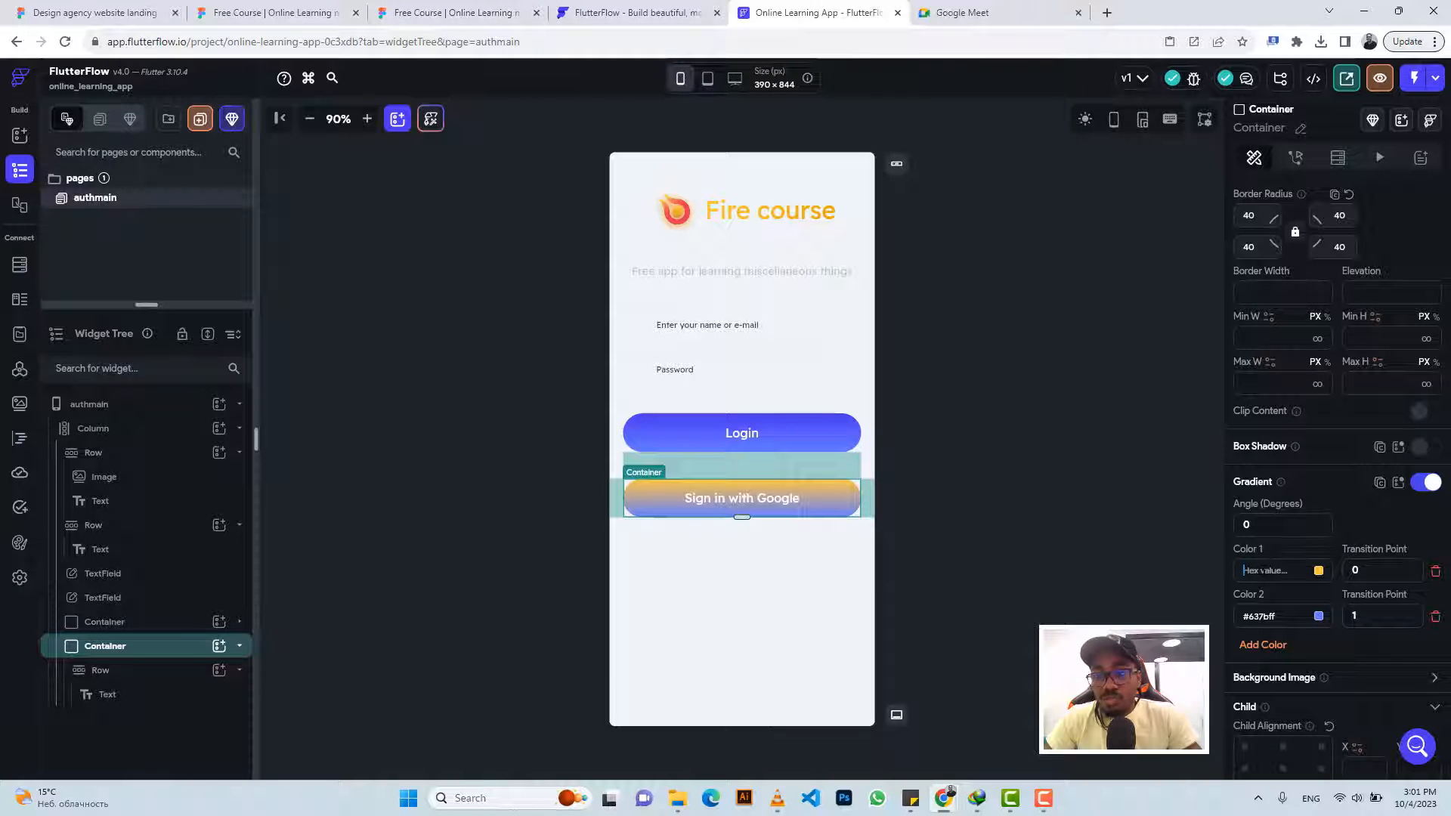
key("ctrl+v")
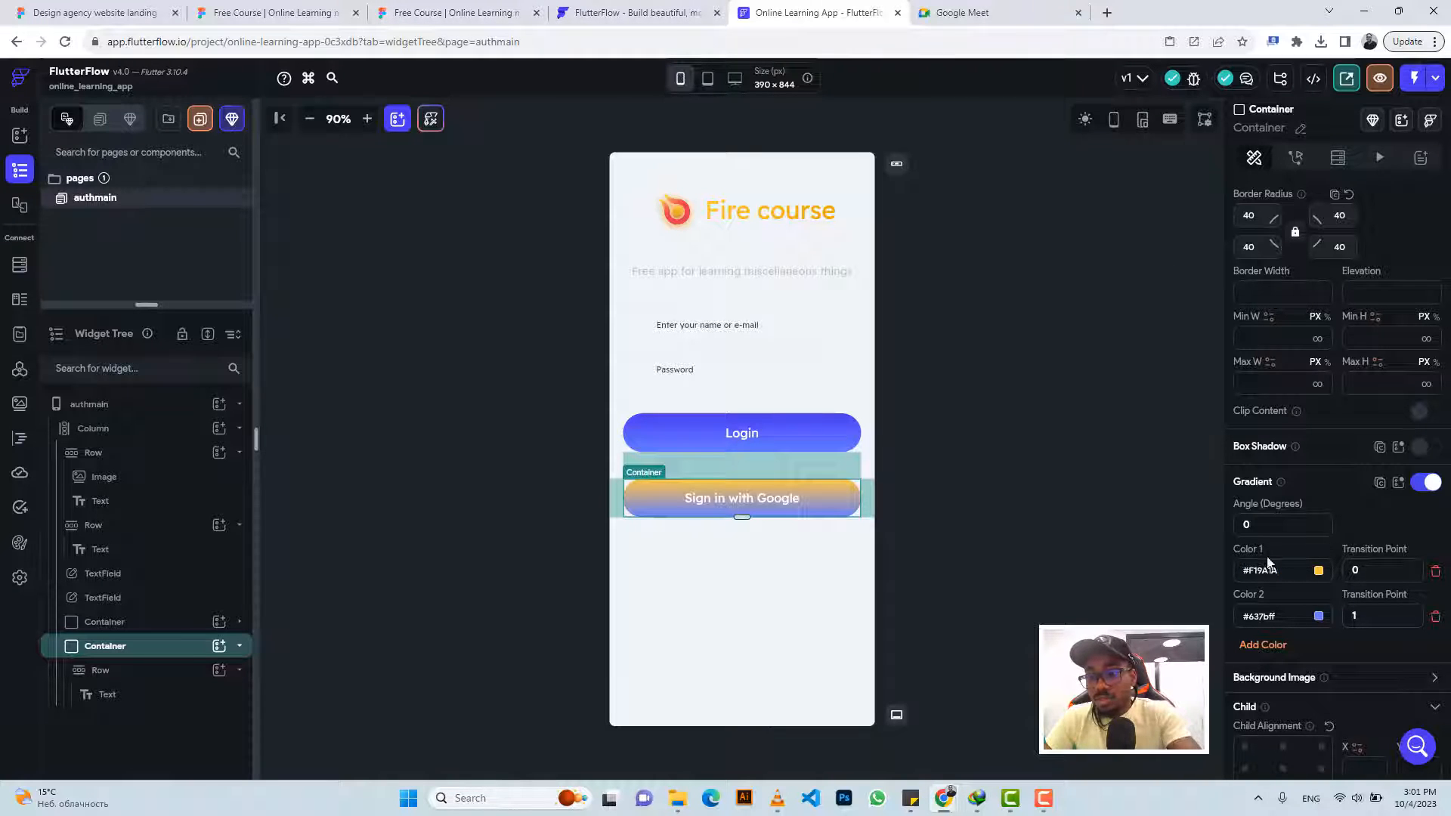
Copy the Sign in with Google button's linear gradient from Figma again and apply the pasted codes as gradient Color 1 in FlutterFlow
left_click(454, 12)
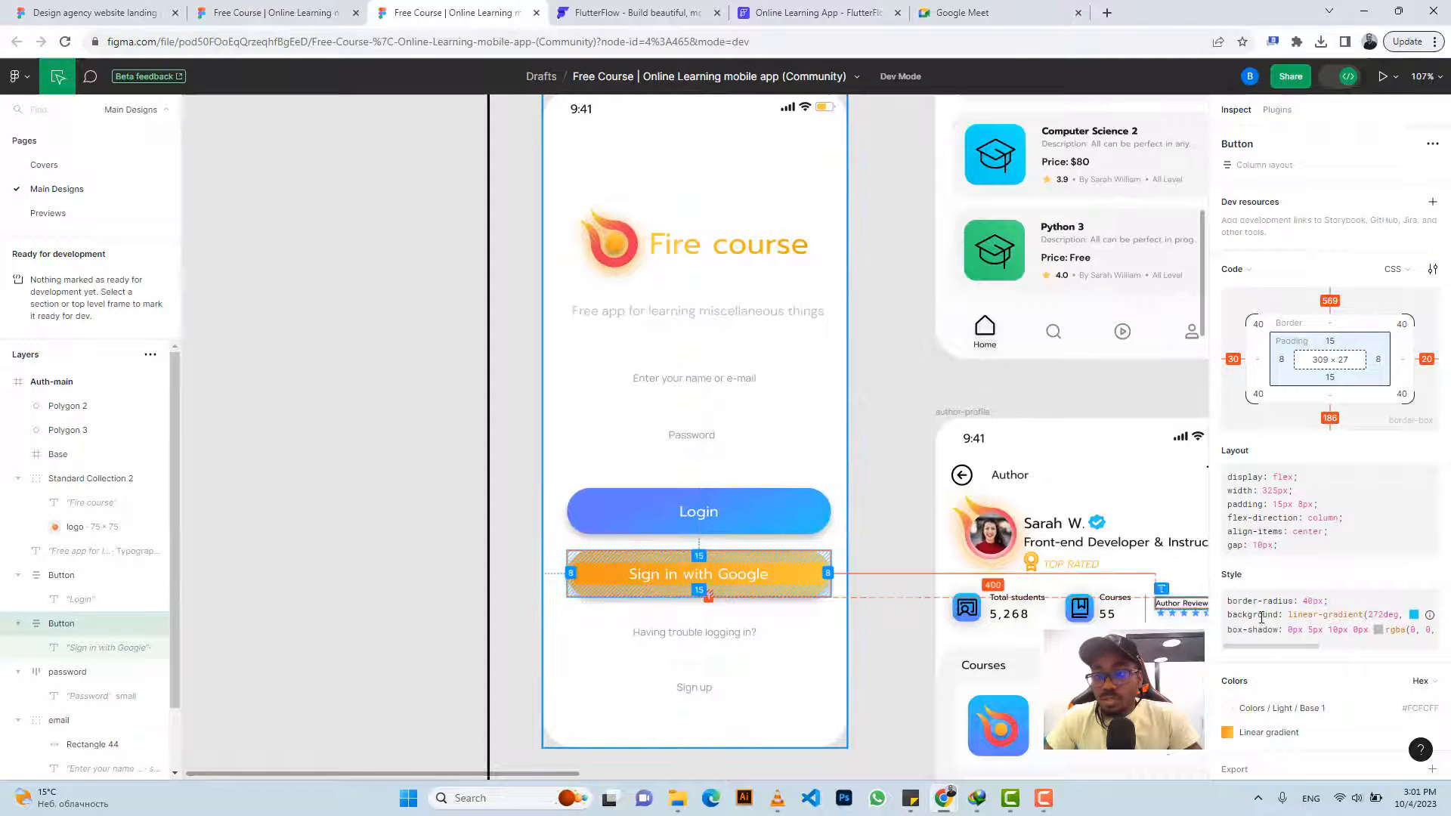
left_click(1244, 733)
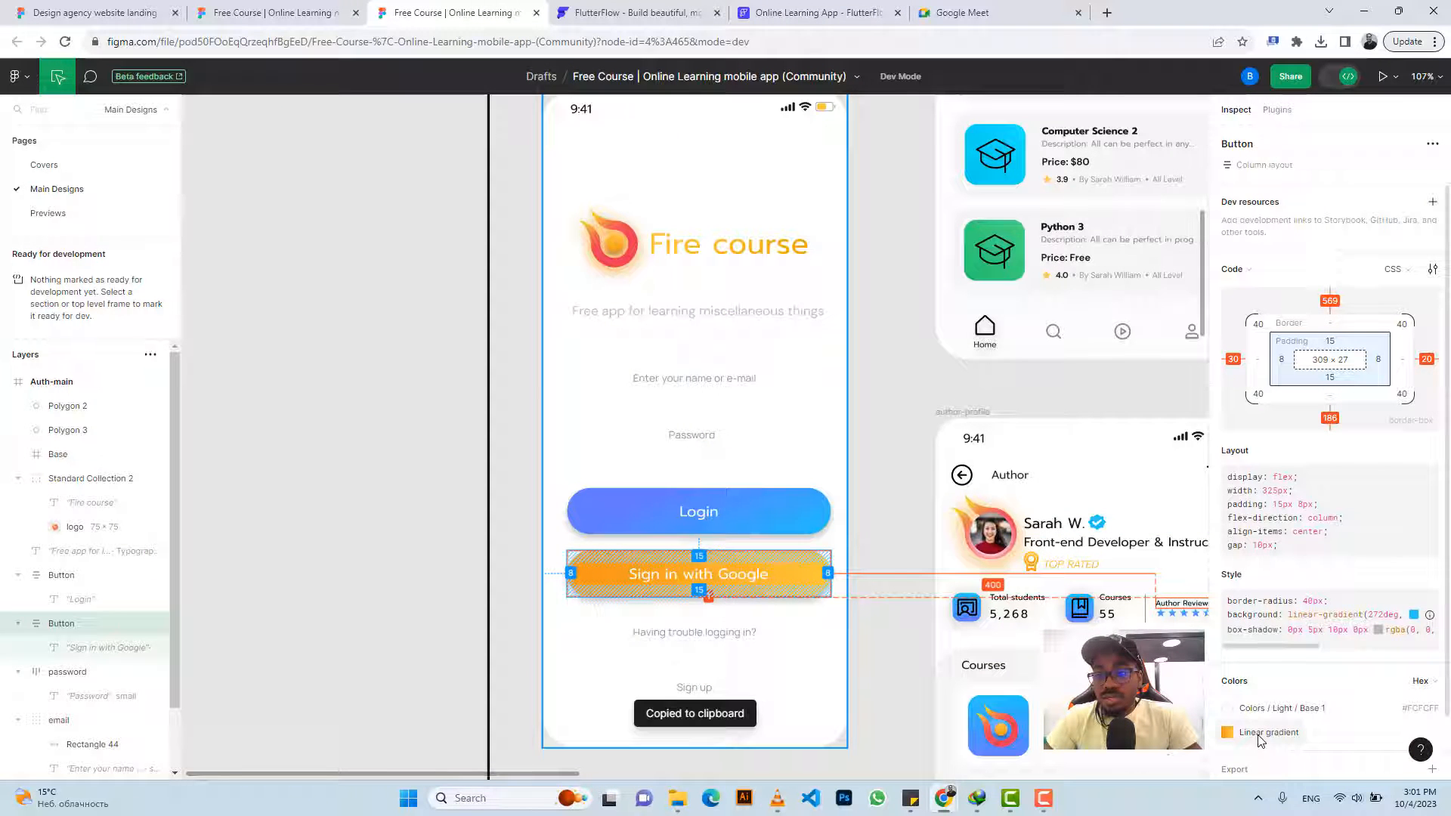
left_click(812, 13)
double_click(1277, 572)
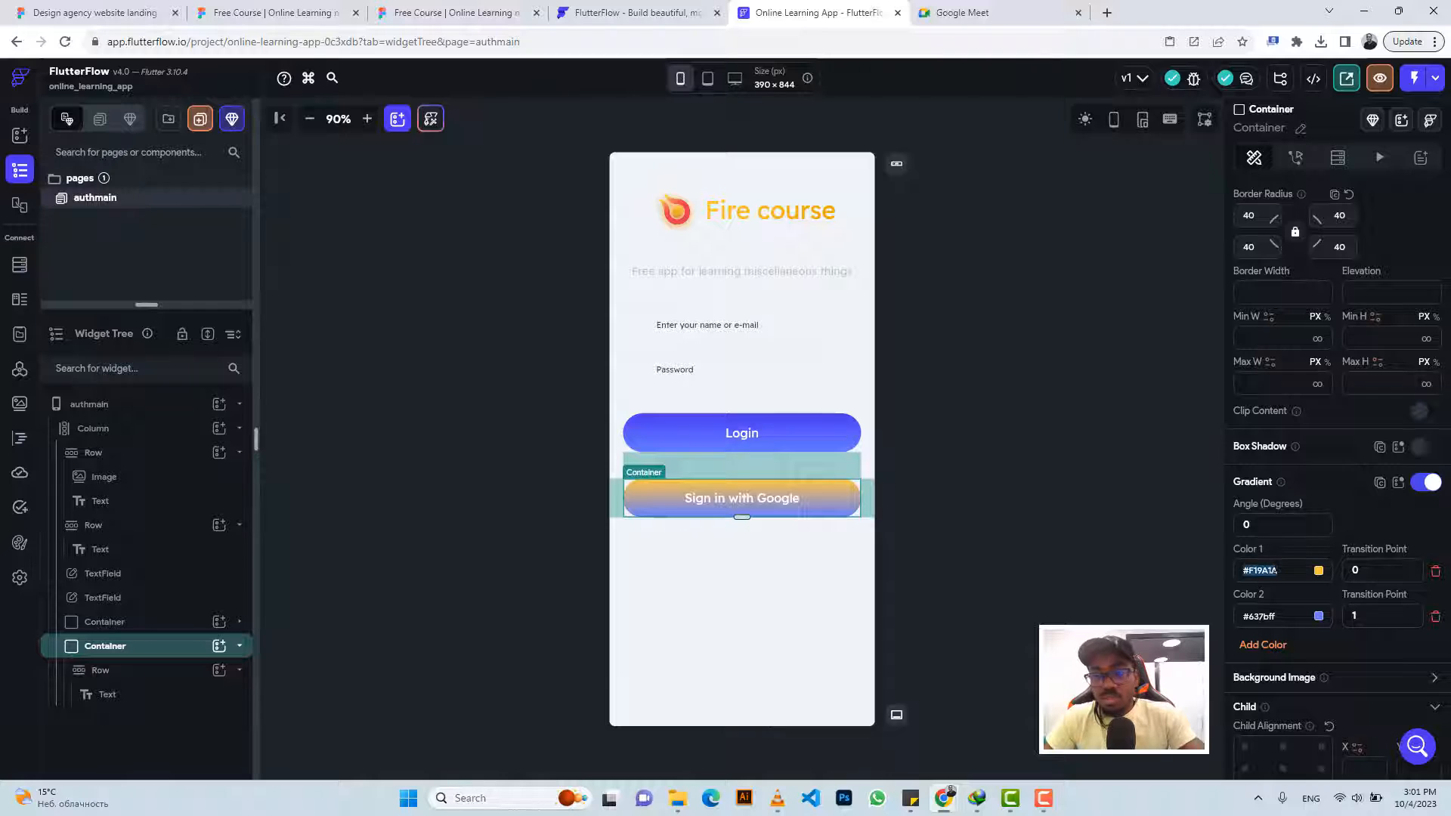
key("ctrl+v")
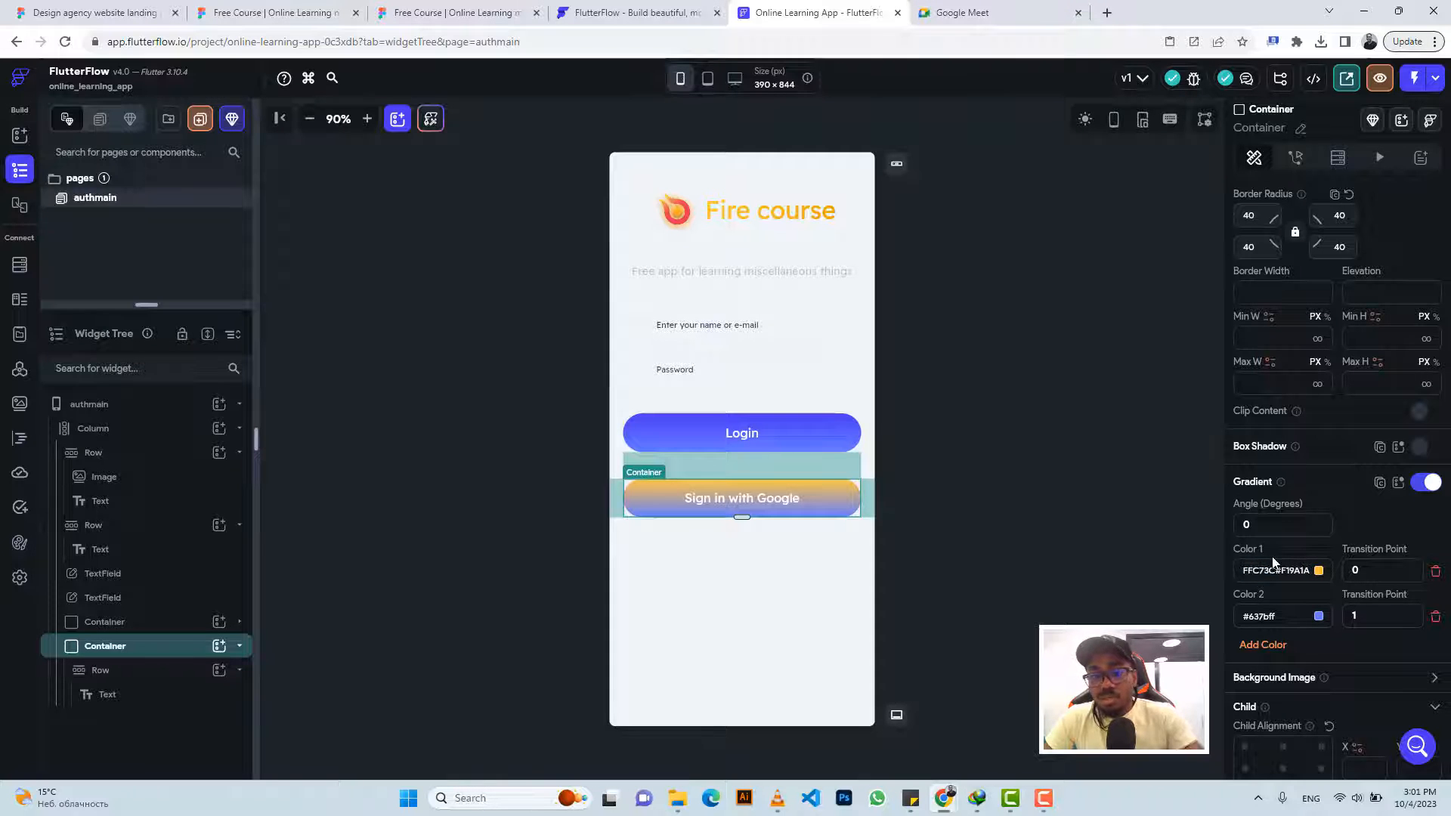
key("Return")
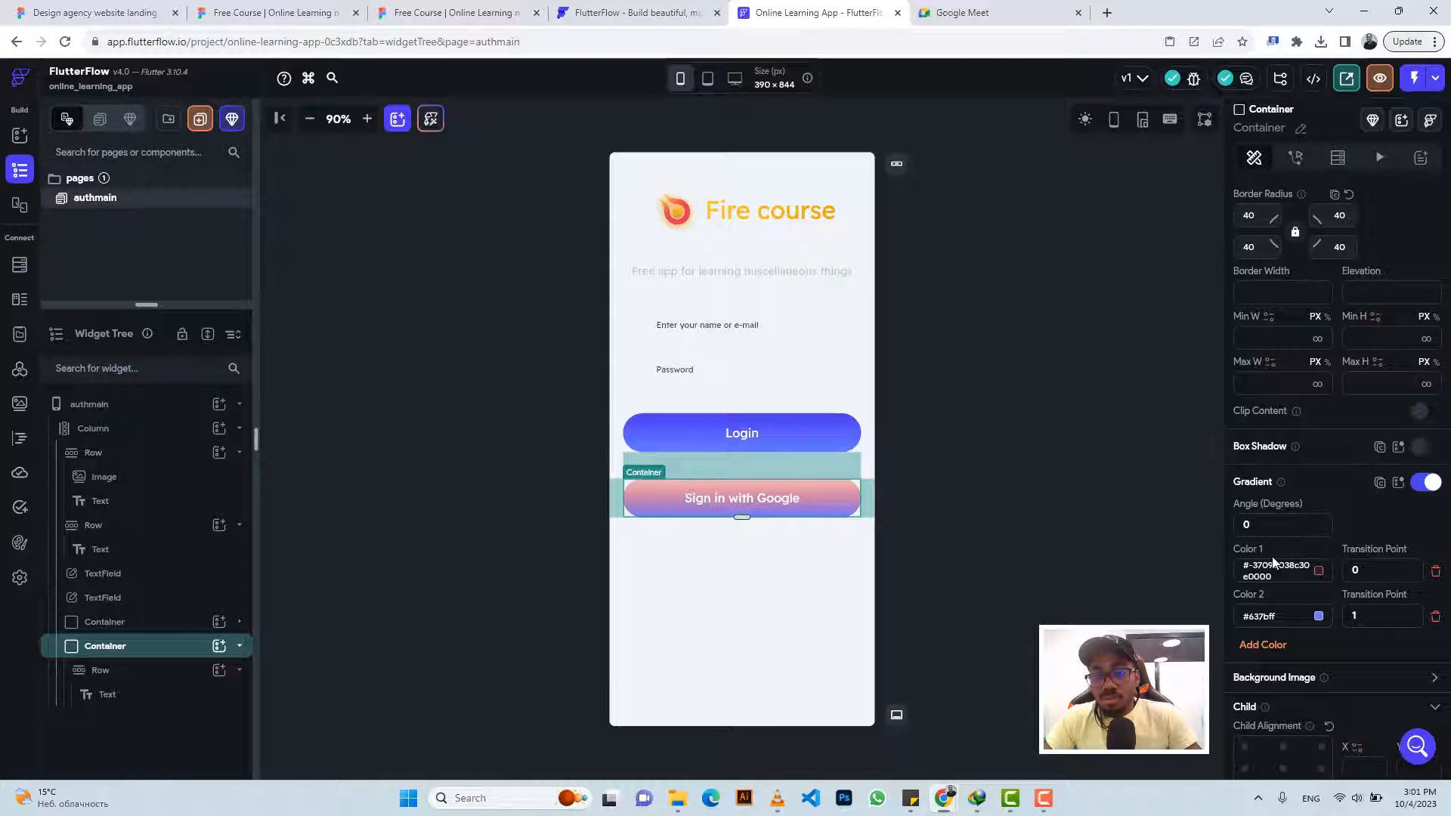
Set the opacity of the Container's gradient Color 2 to 0%
left_click(1319, 617)
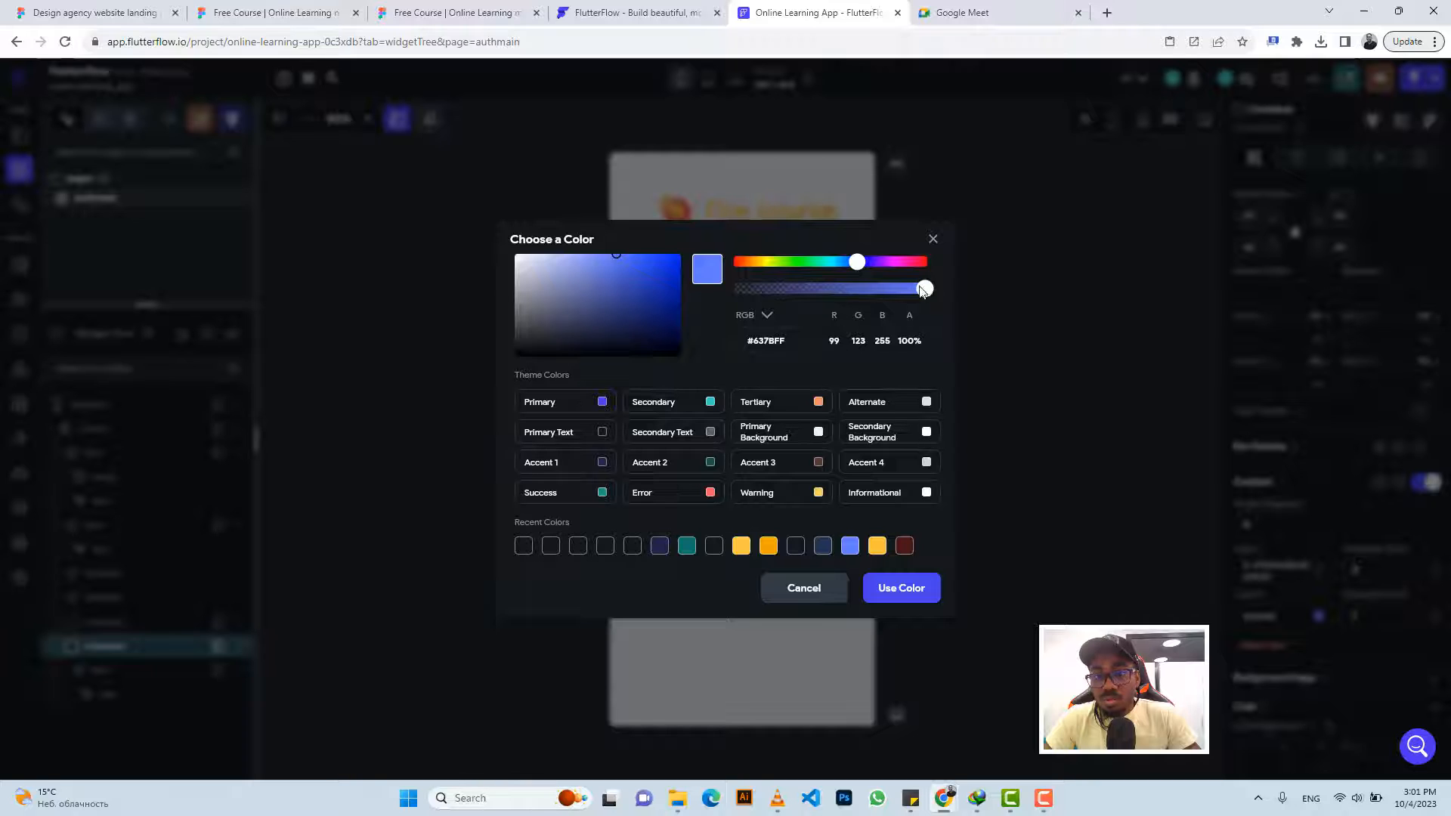
left_click_drag(912, 292, 728, 295)
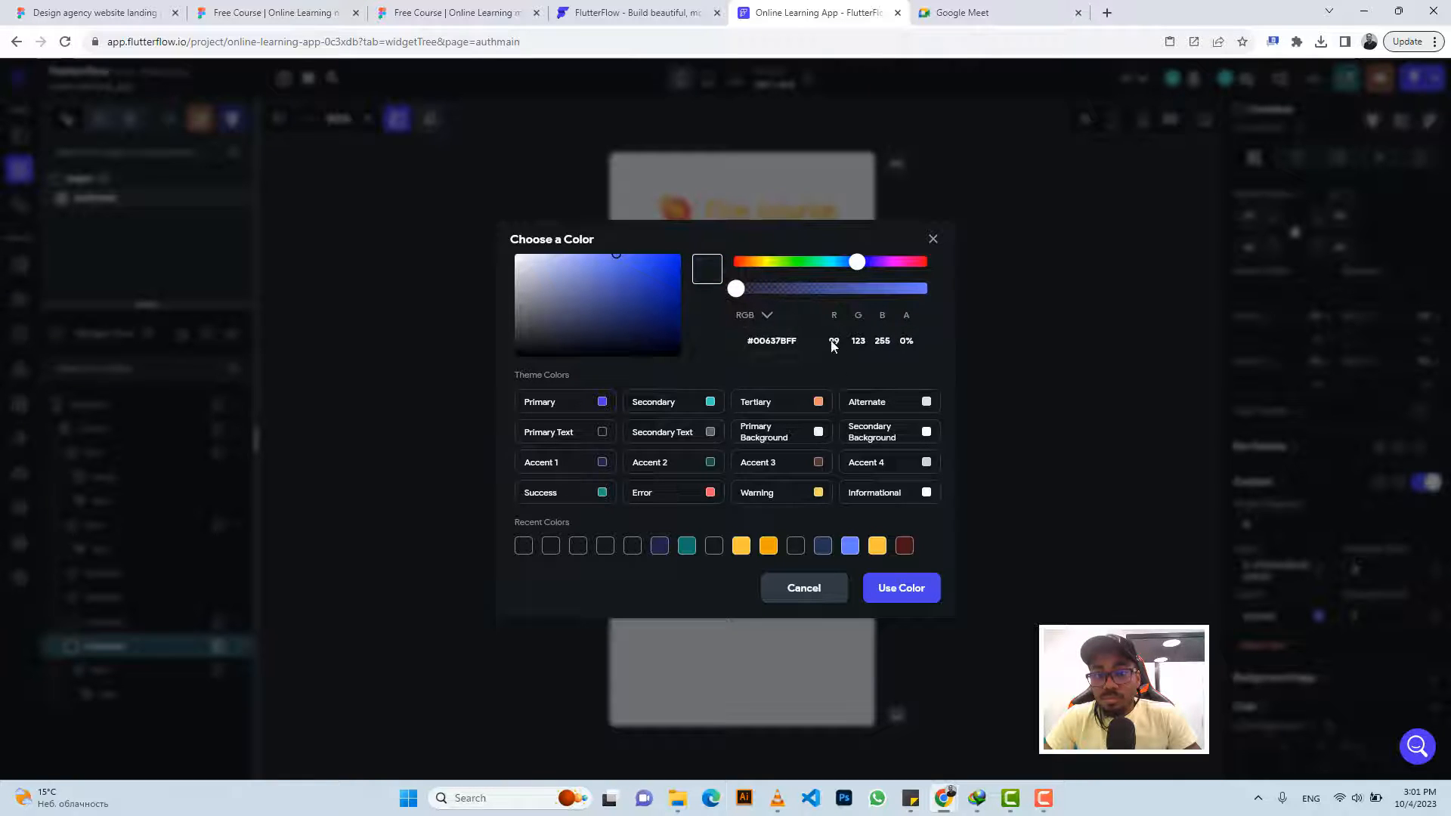
left_click(900, 588)
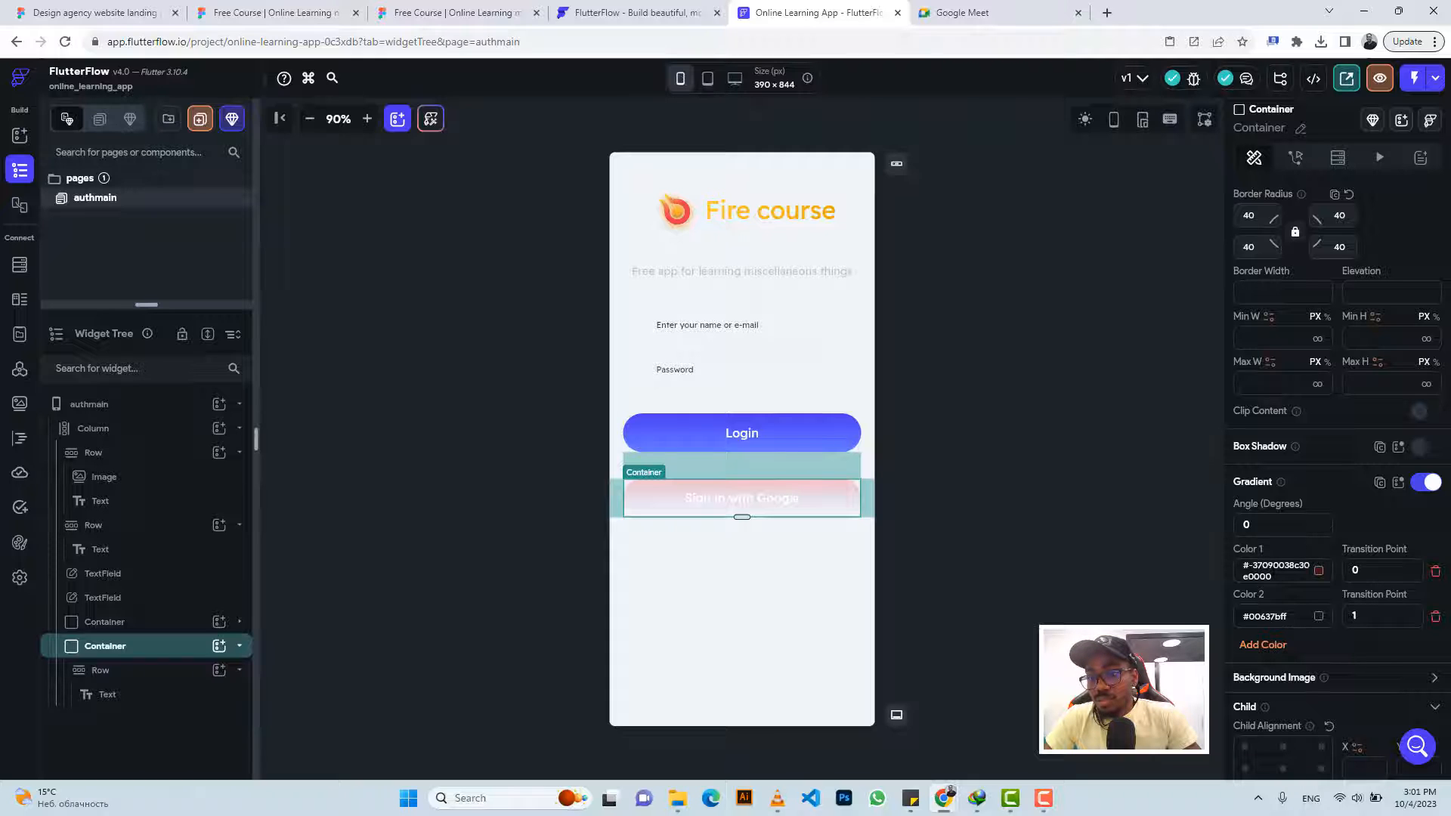
Try pasting the copied gradient codes into Color 1 and removing the #FFC73C#F19A1A portion
left_click(1277, 571)
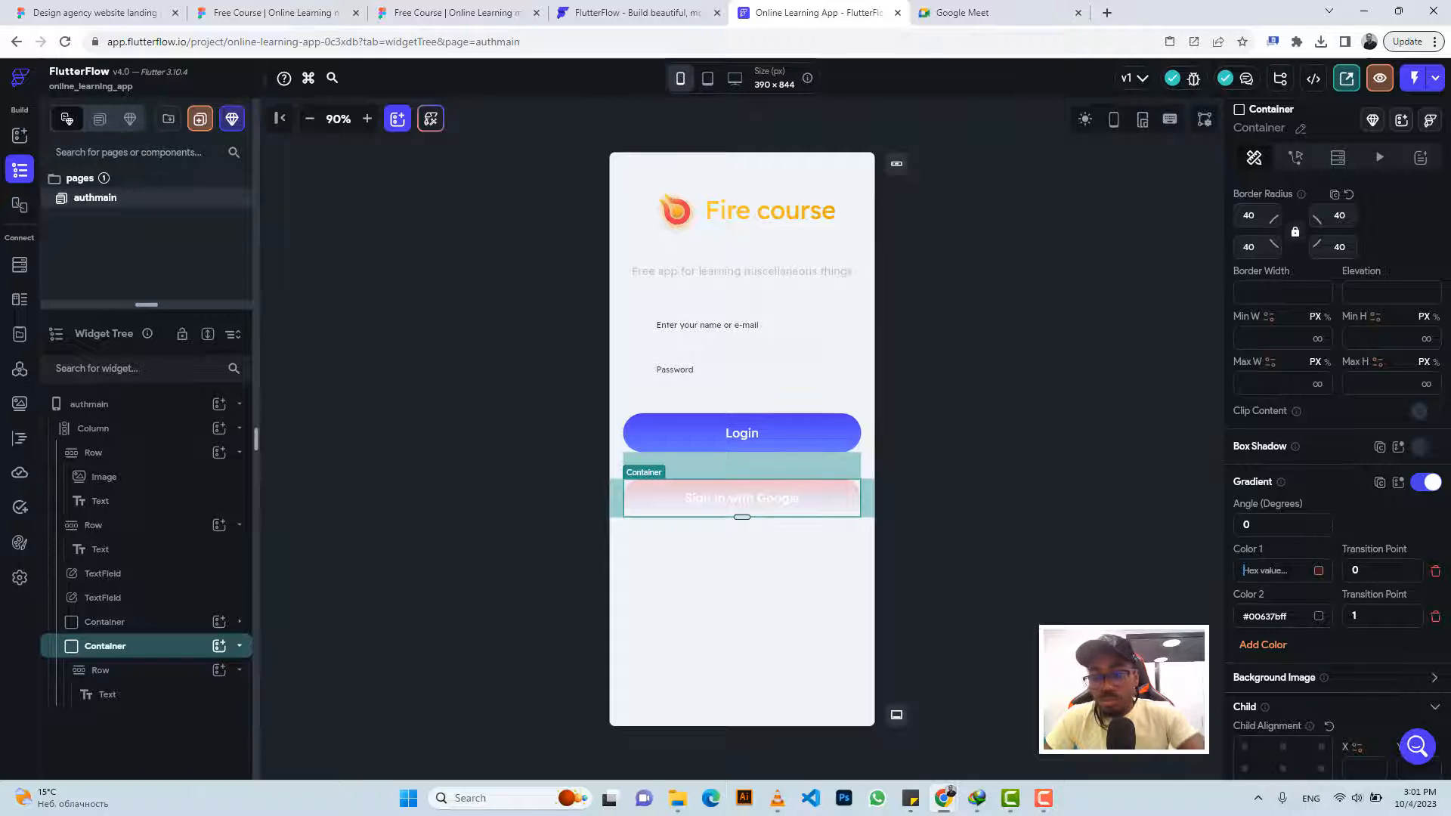
key("ctrl+v")
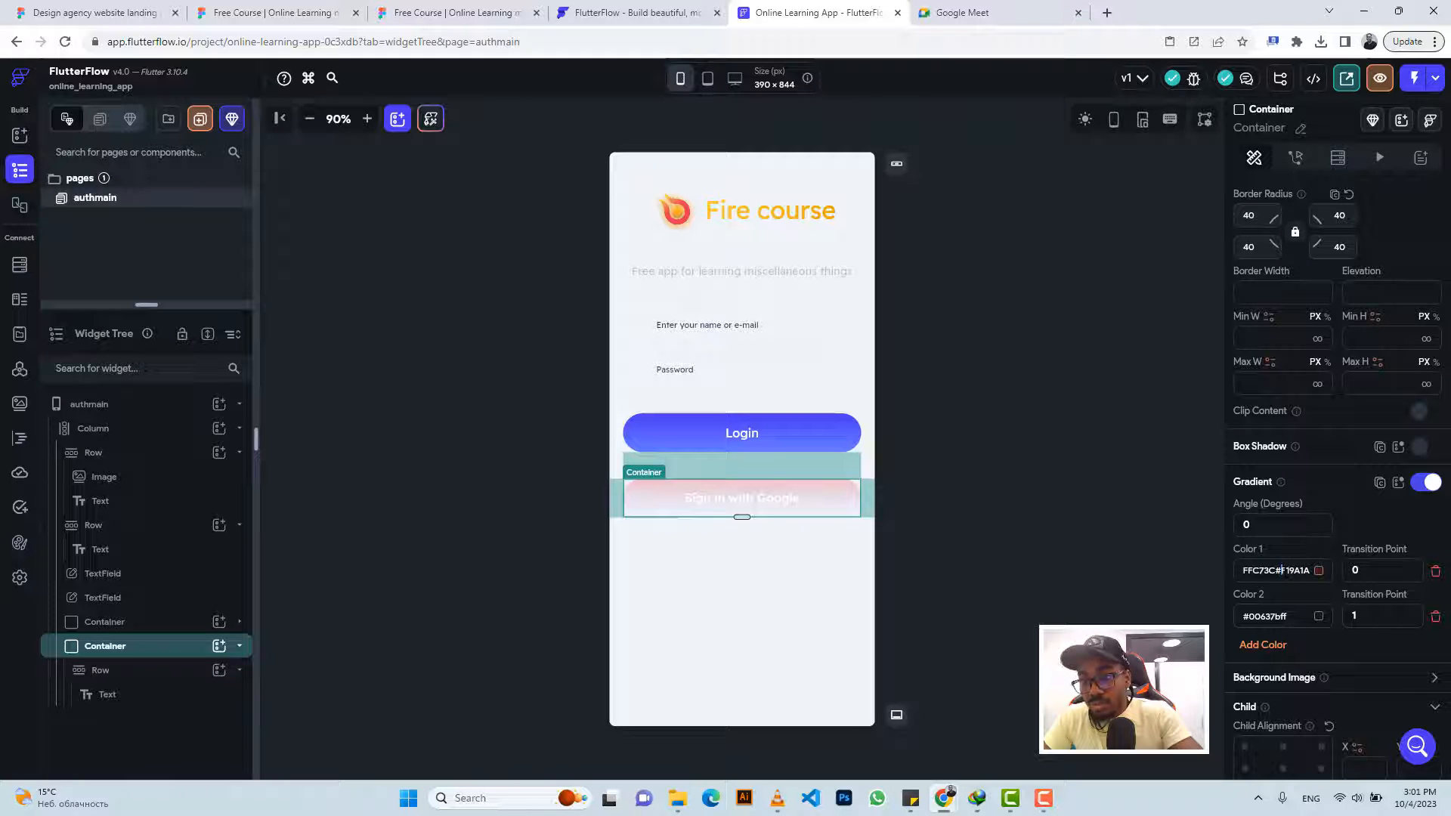
key("Home")
key("Right")
key("Right")
key("Right")
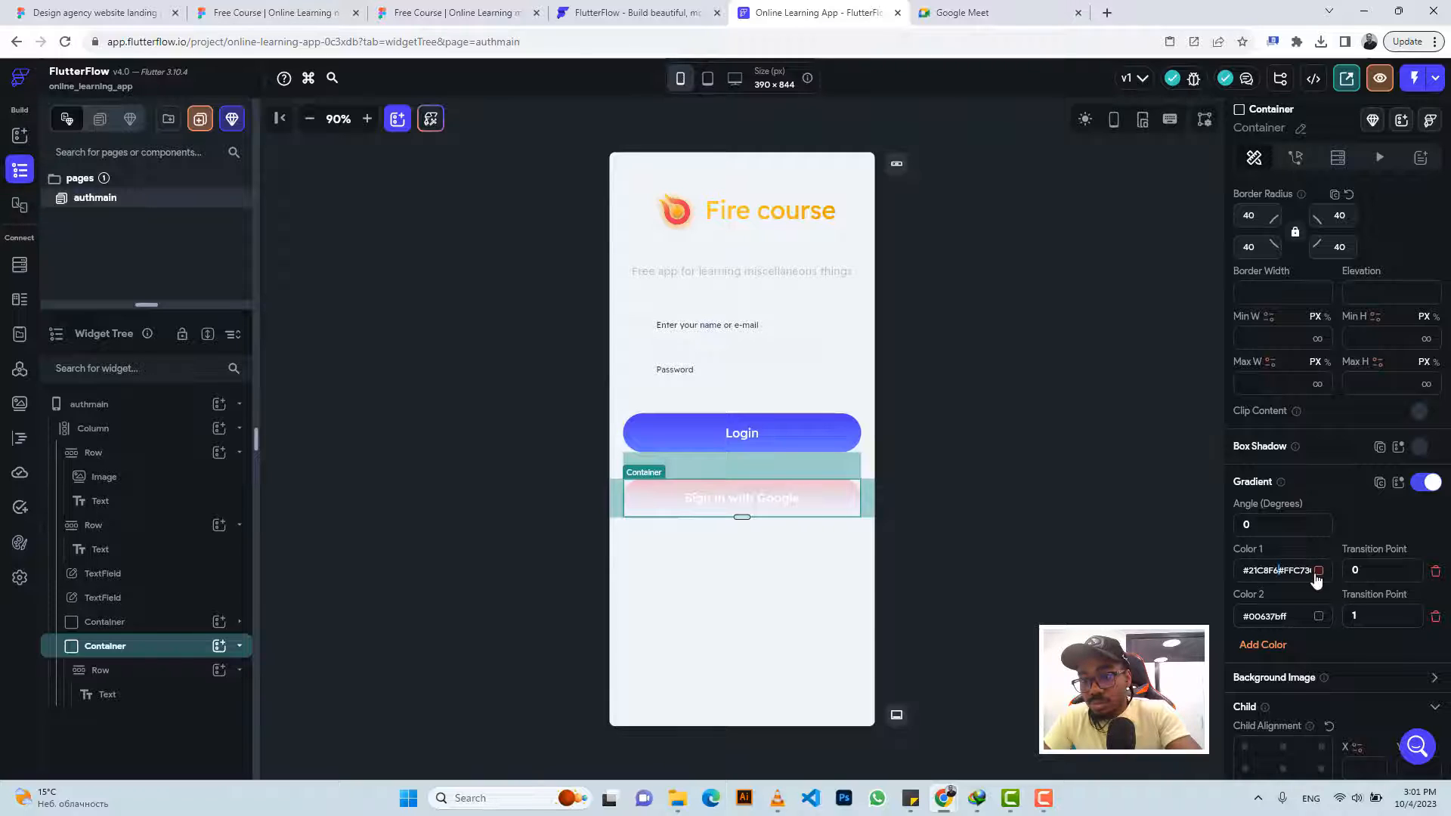
key("shift+Right")
key("shift+Right")
key("shift+Right")
key("shift+Right")
key("shift+Right")
key("shift+Right")
key("shift+Right")
key("shift+Right")
key("shift+Right")
key("shift+Right")
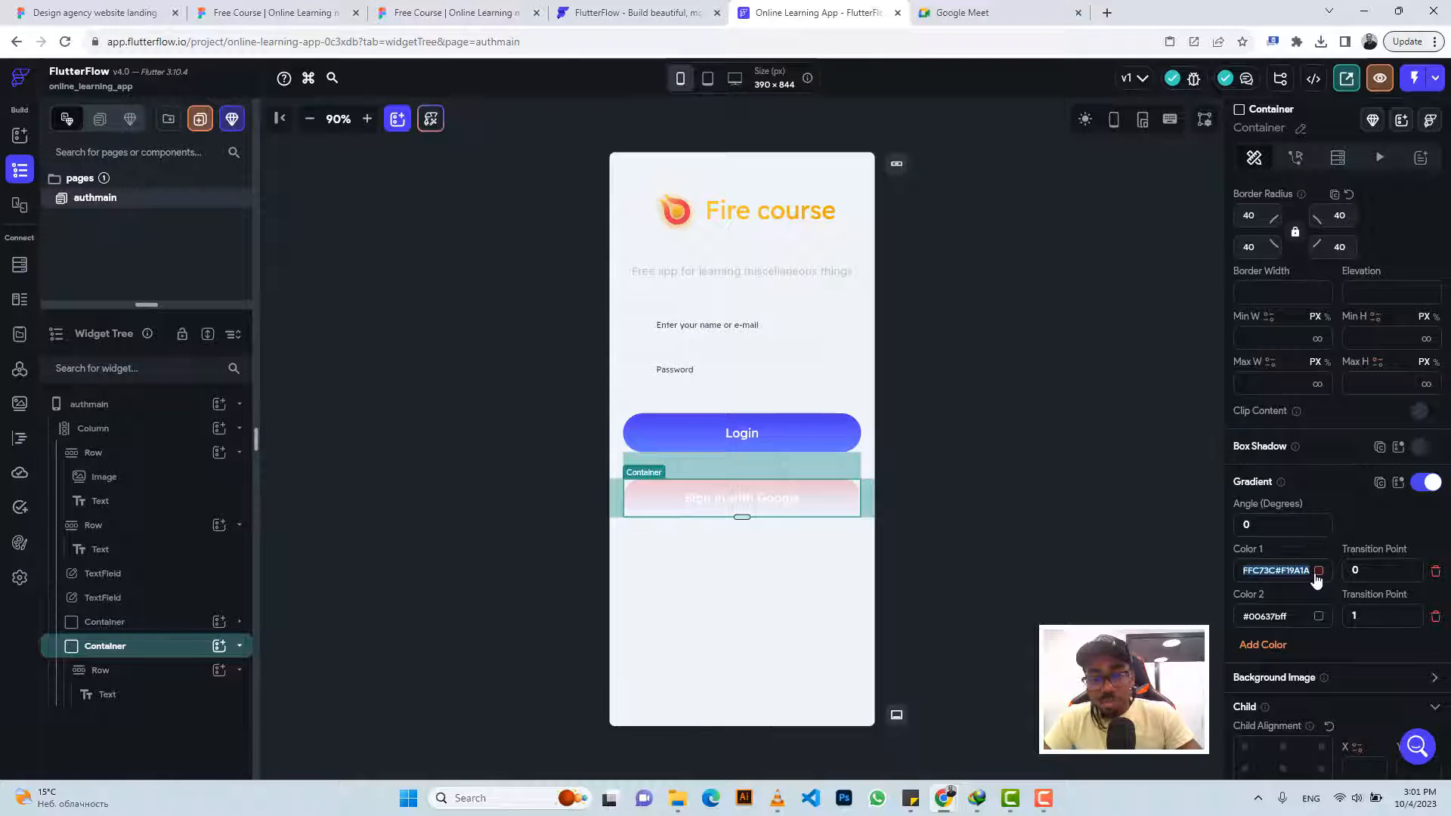
key("BackSpace")
Try pasting the copied gradient codes into the Container's gradient Color 2
left_click(1275, 618)
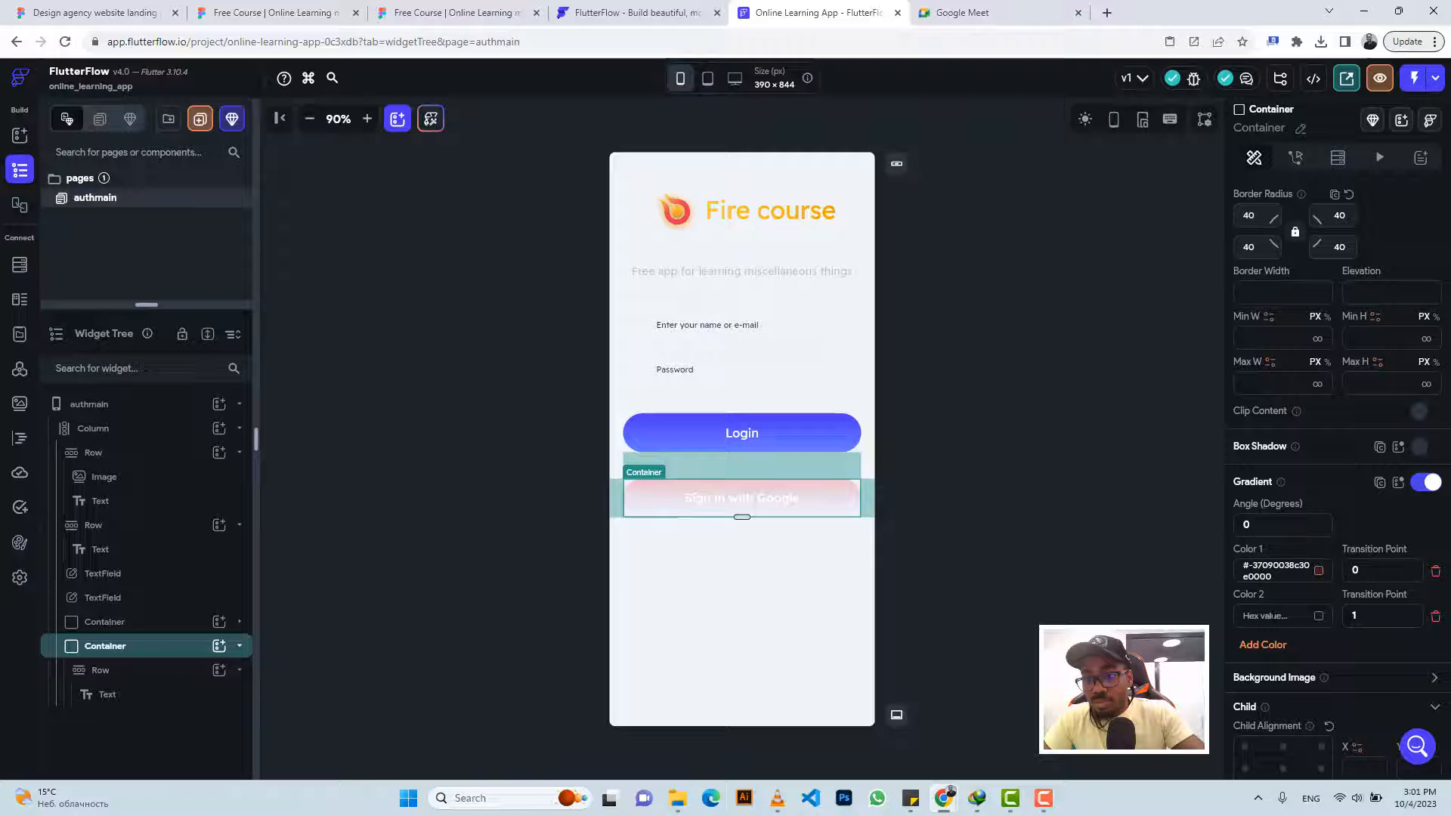
key("ctrl+v")
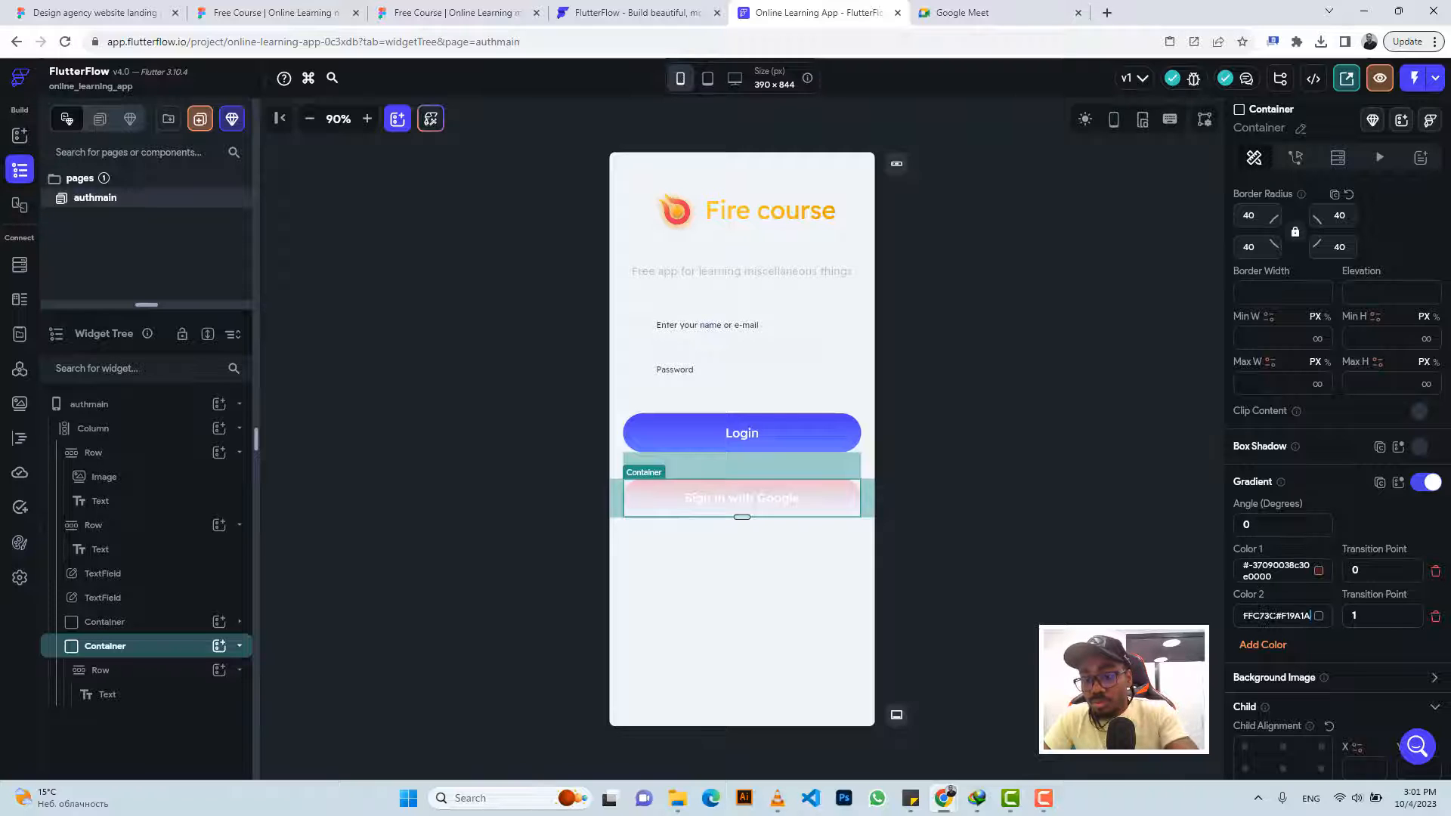
Switch to the Figma design and compare the linear gradient colors of the Login and Sign in with Google buttons
left_click(452, 13)
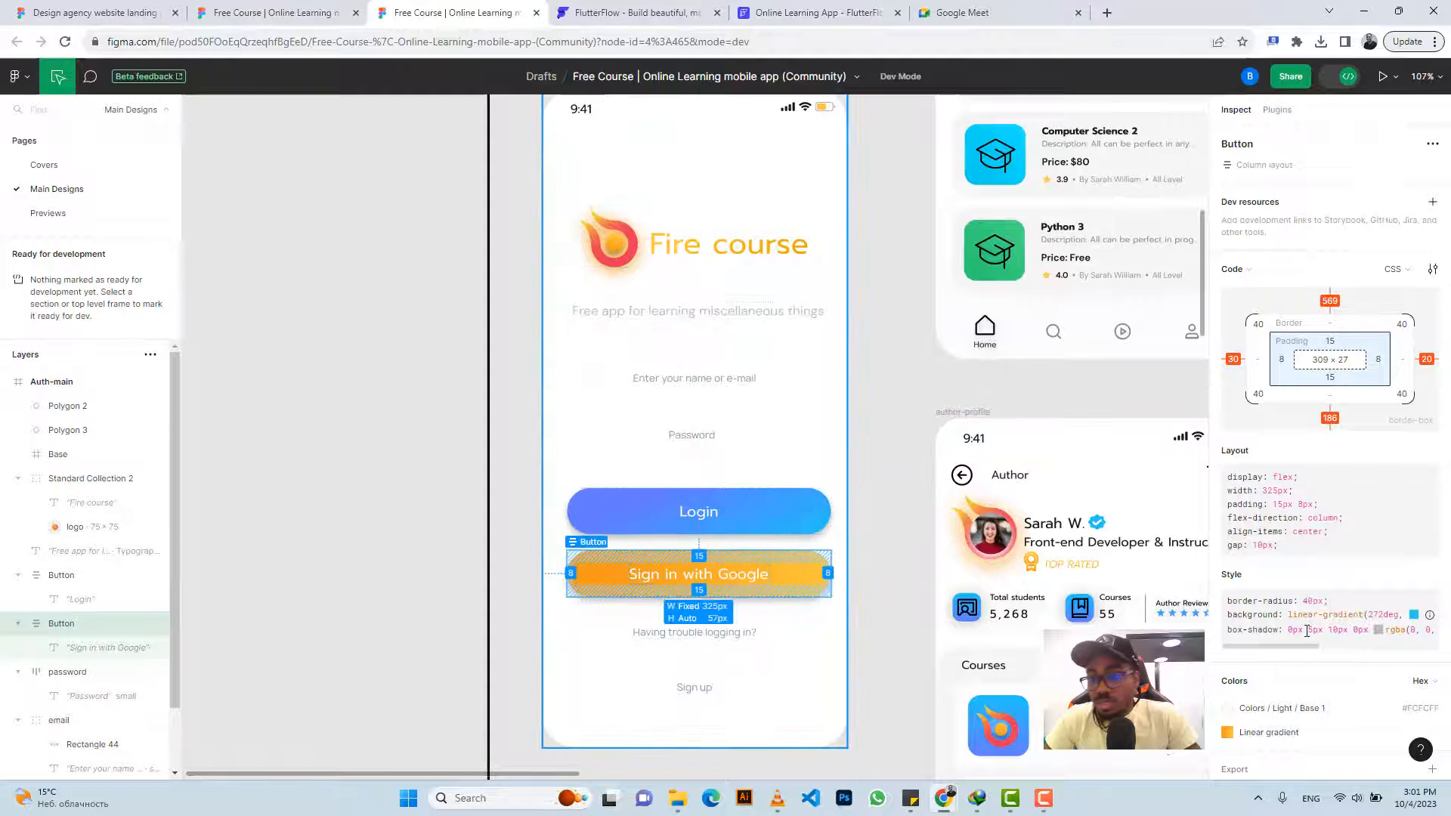
scroll(1372, 649, "down", 1)
mouse_move(1276, 671)
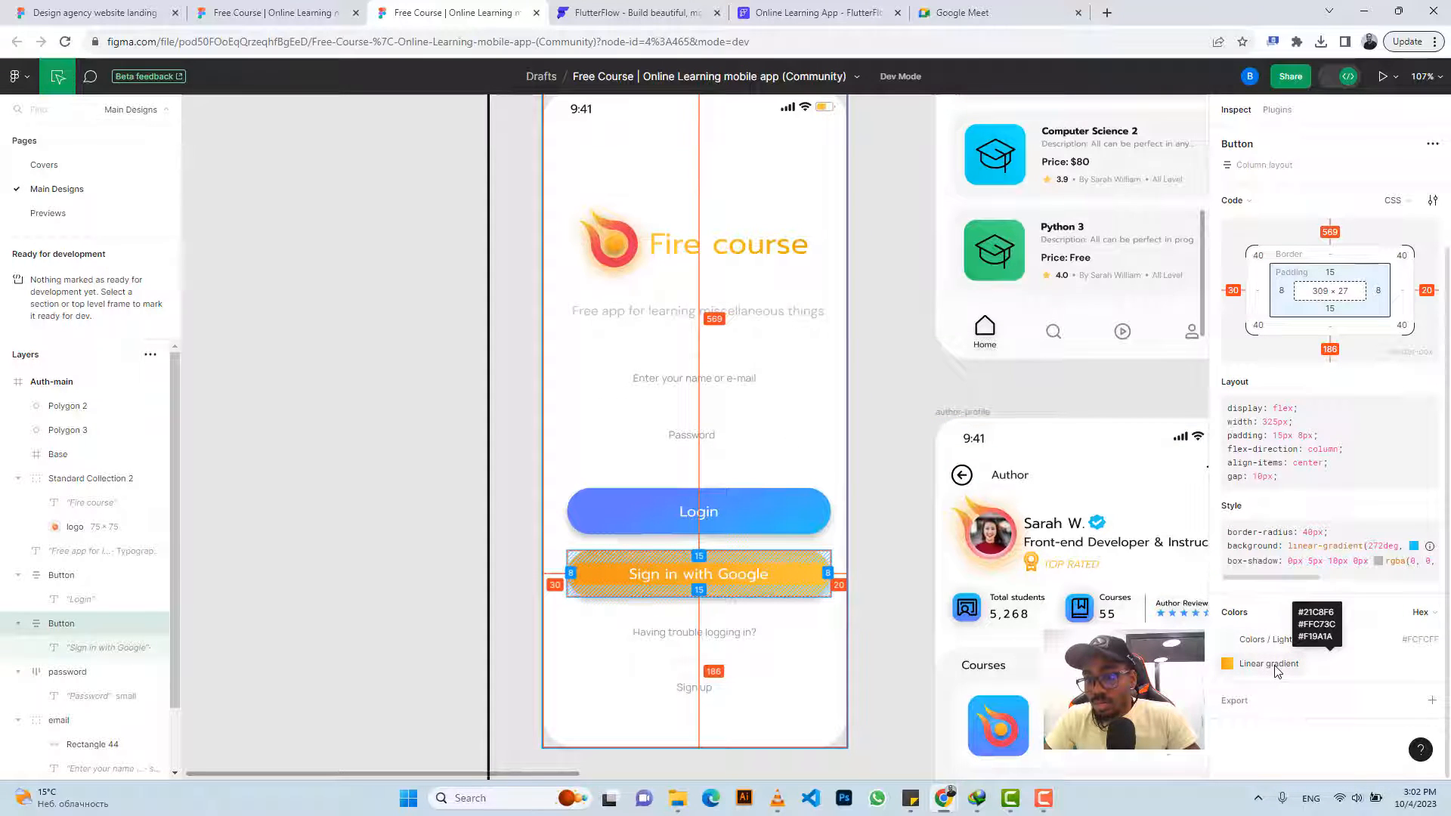
left_click(786, 508)
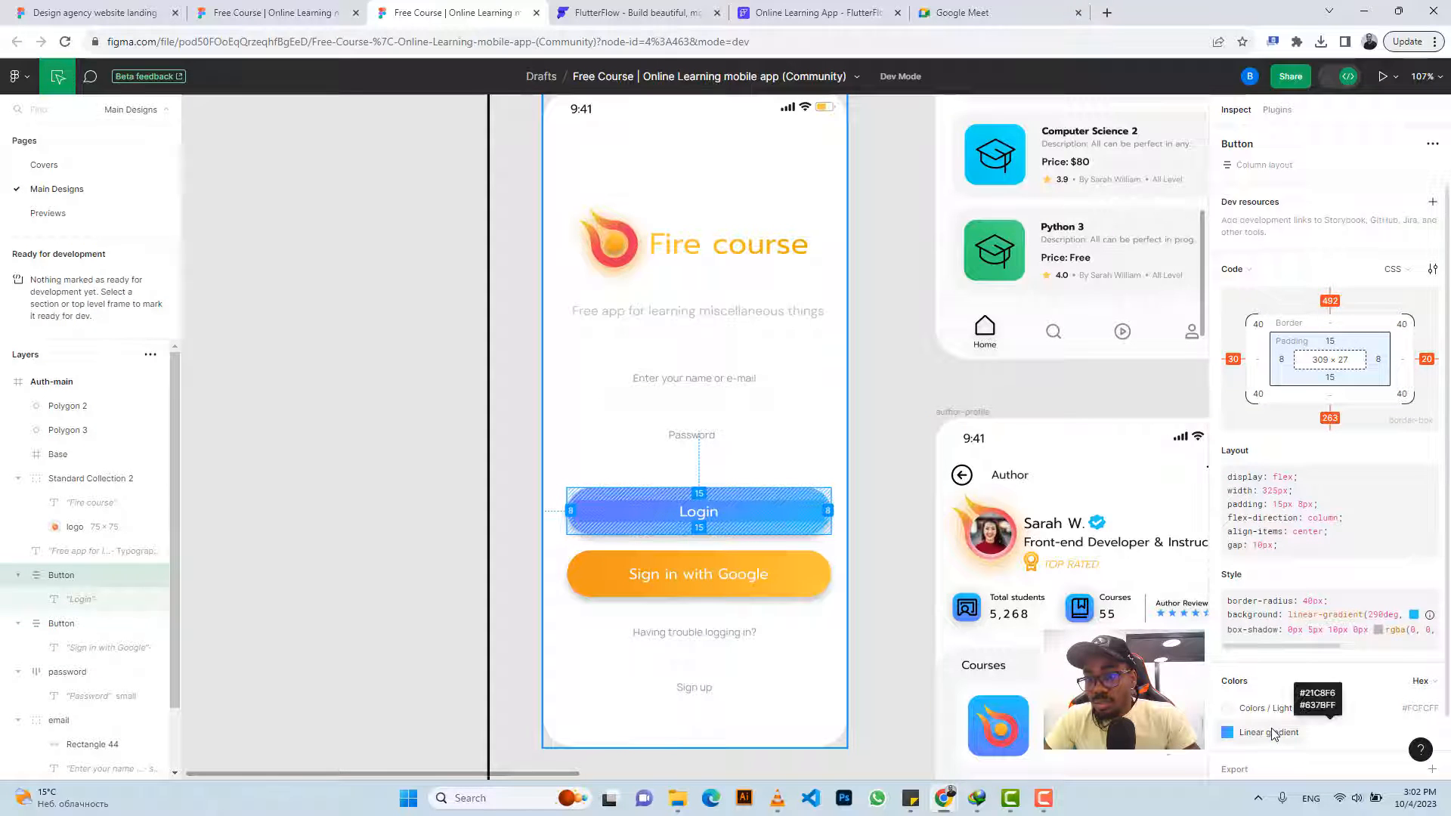
scroll(1273, 732, "down", 1)
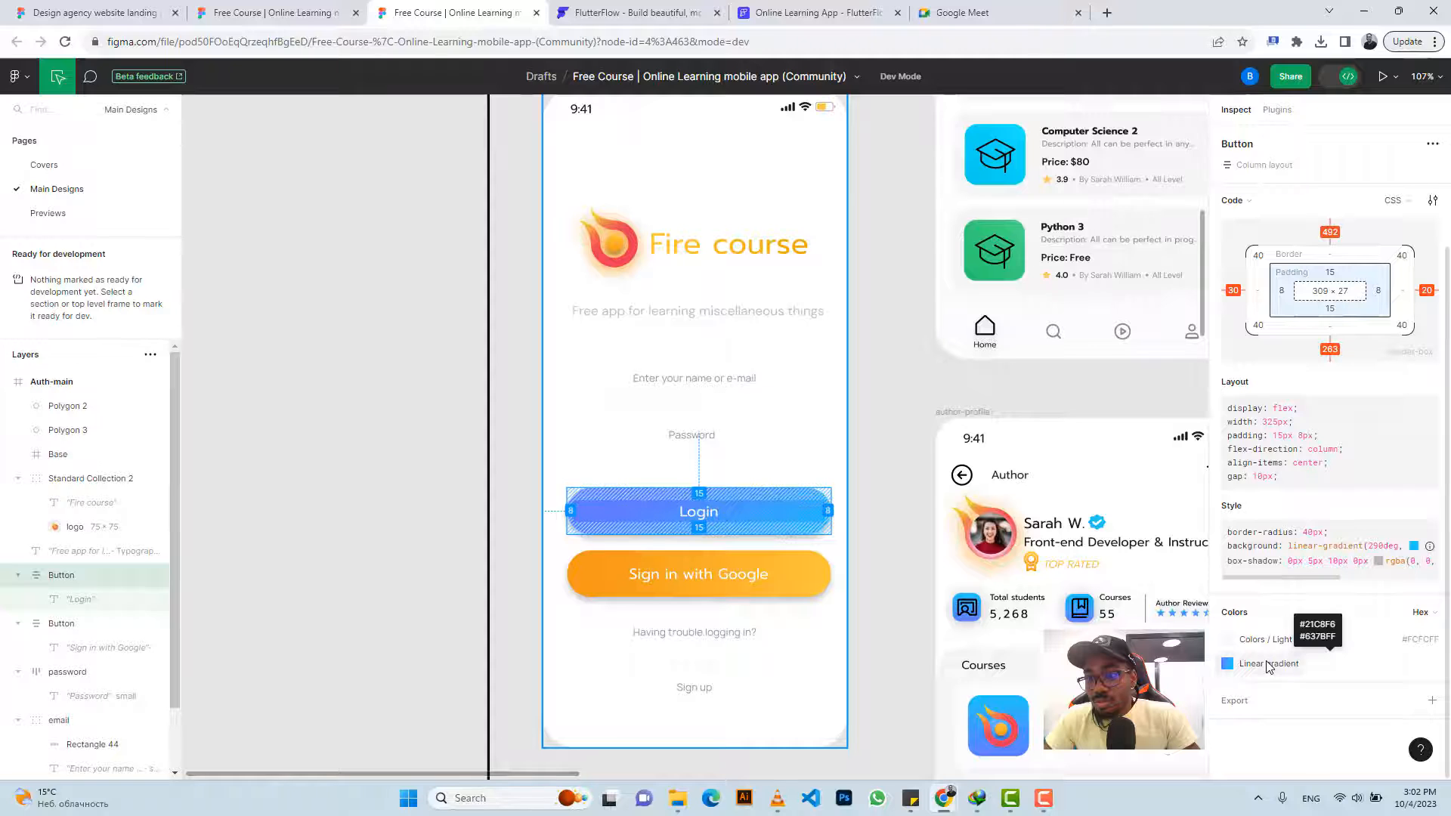
left_click(790, 565)
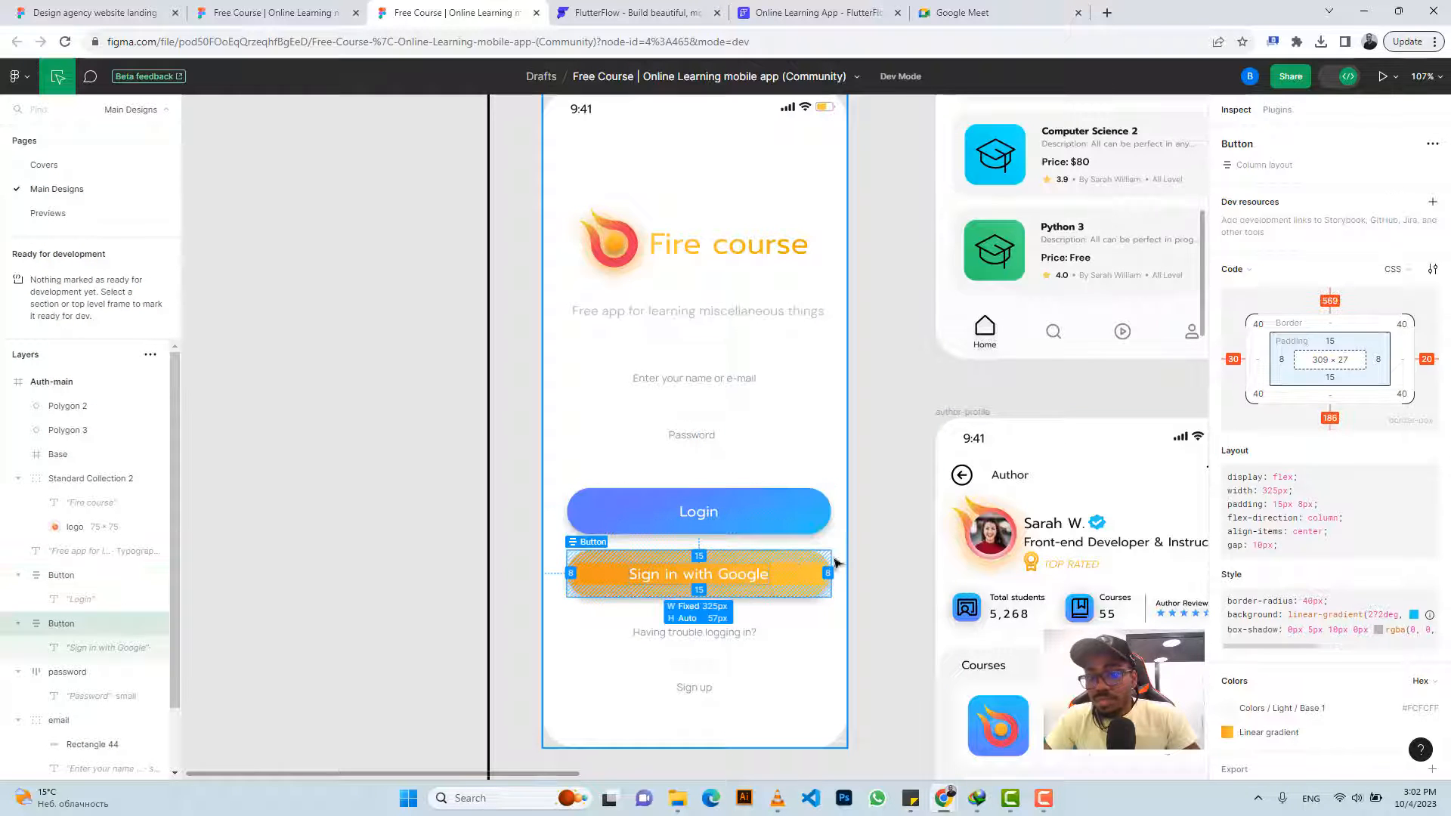
scroll(1325, 670, "down", 1)
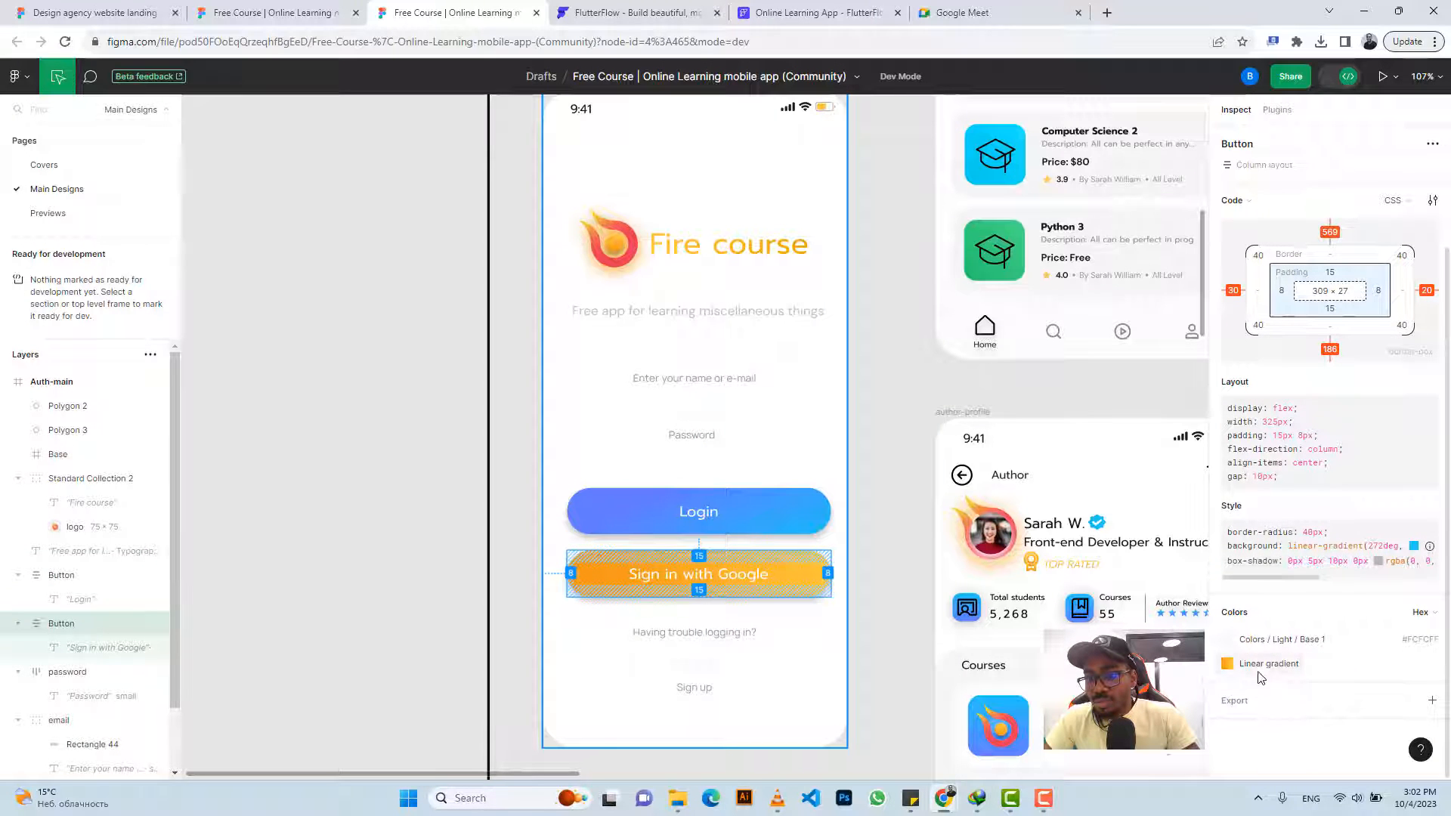
mouse_move(1264, 671)
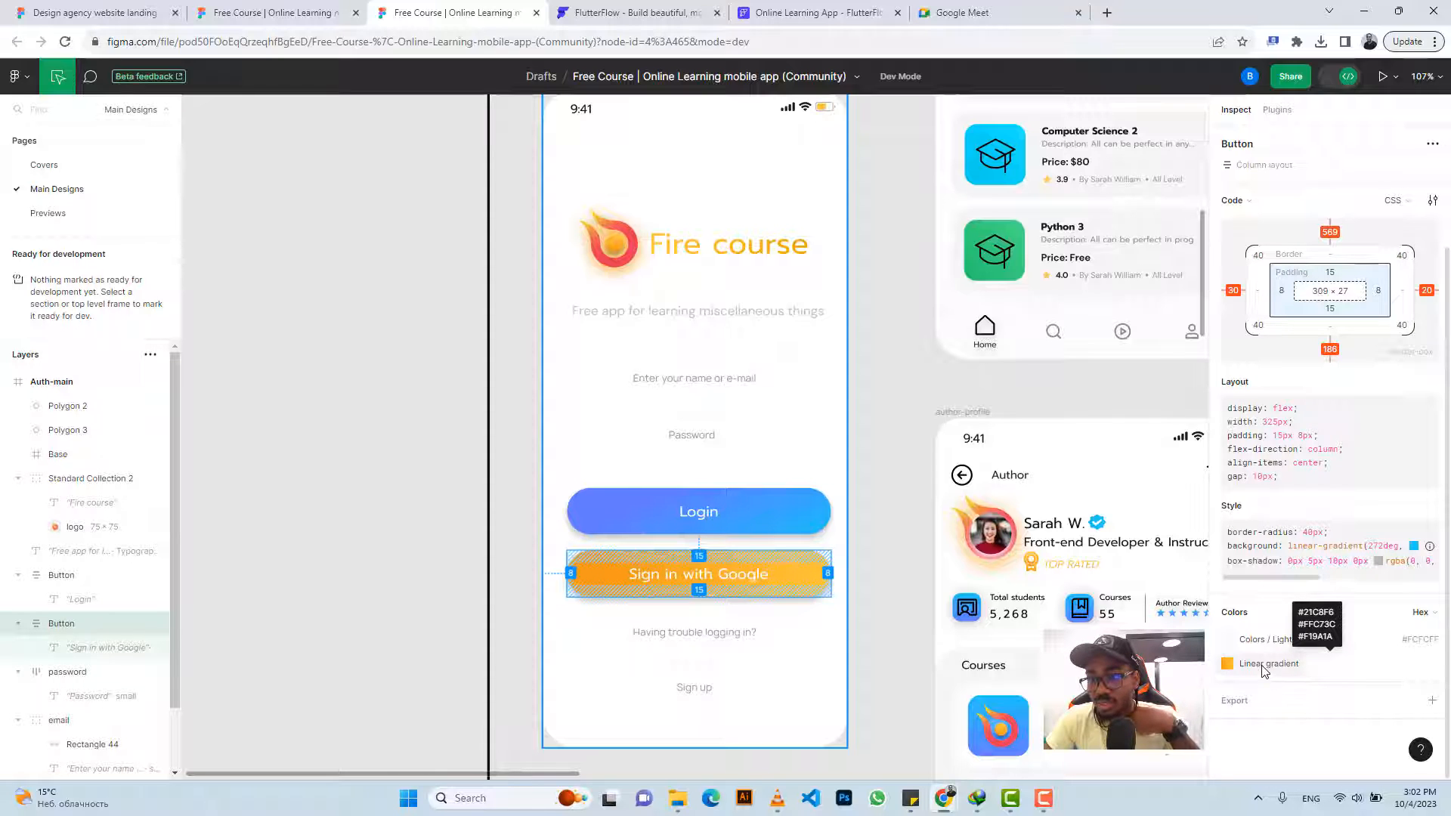
Inspect the Sign in with Google button's linear fill in Figma's design mode and return to Dev Mode
left_click(1336, 80)
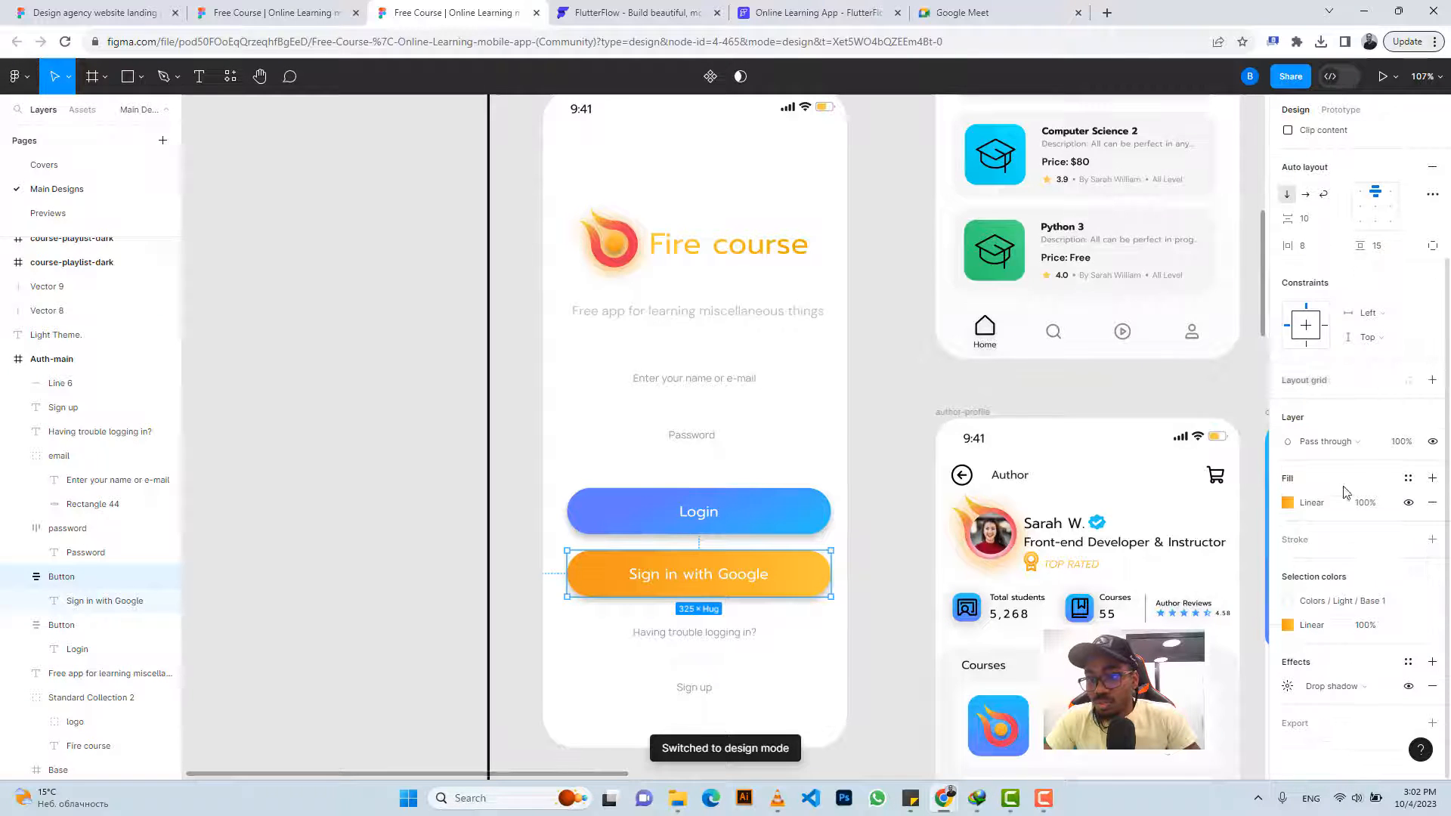
left_click(1313, 631)
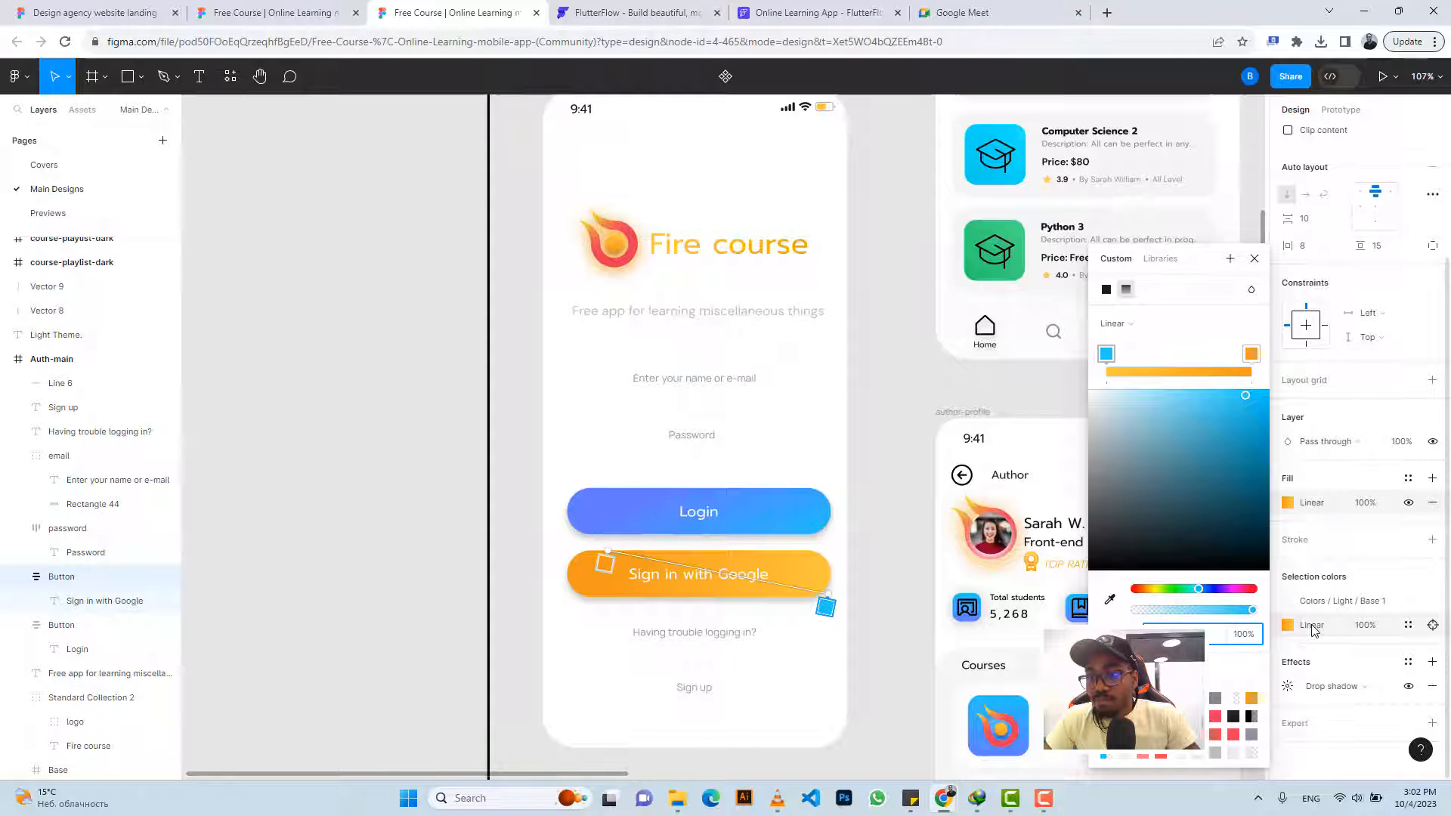
left_click(1330, 77)
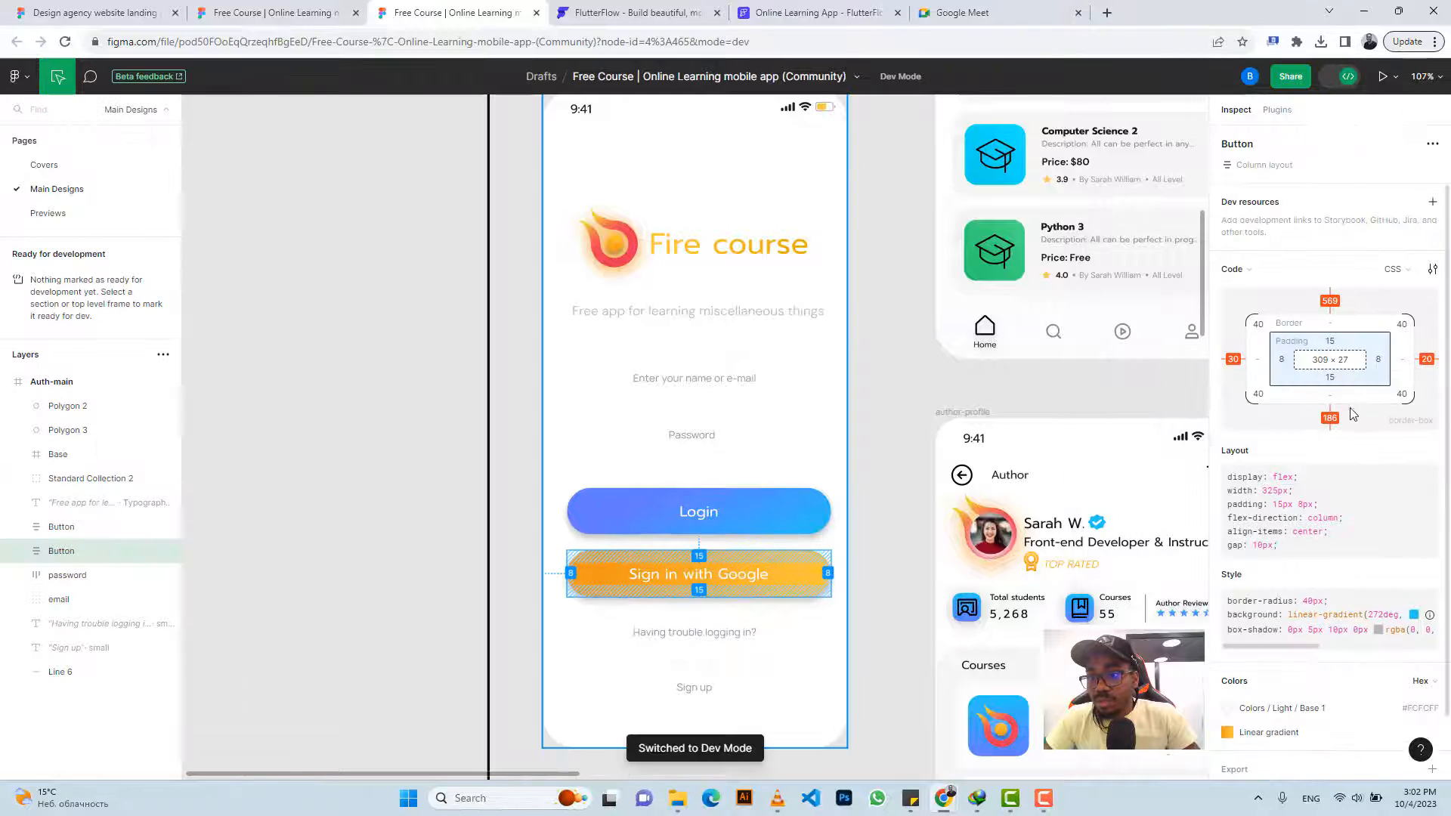
Copy #FFC73C from the Sign in with Google button's style code and set it as the Container's gradient Color 1 in FlutterFlow
scroll(1353, 415, "down", 1)
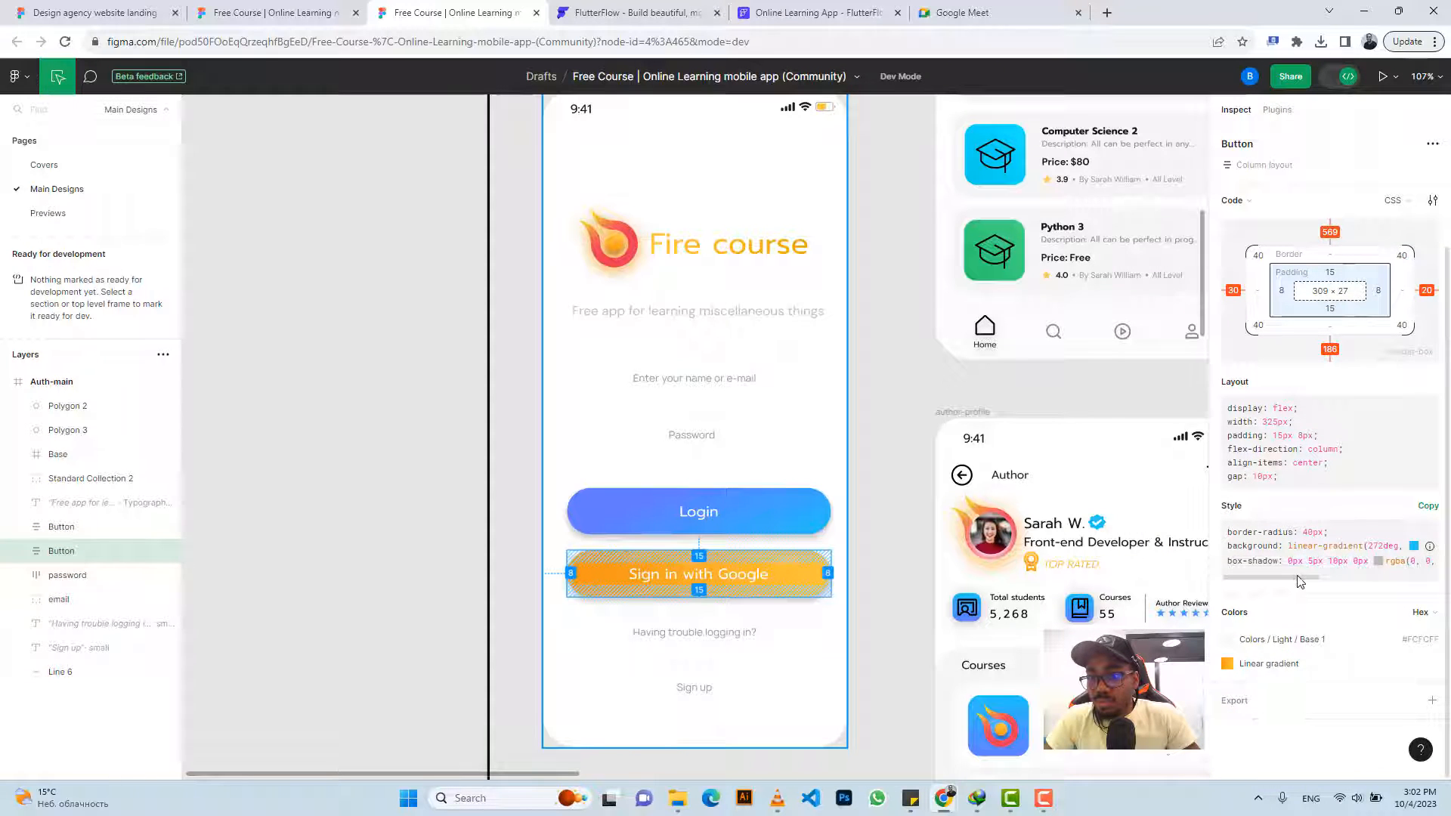
left_click_drag(1300, 581, 1414, 576)
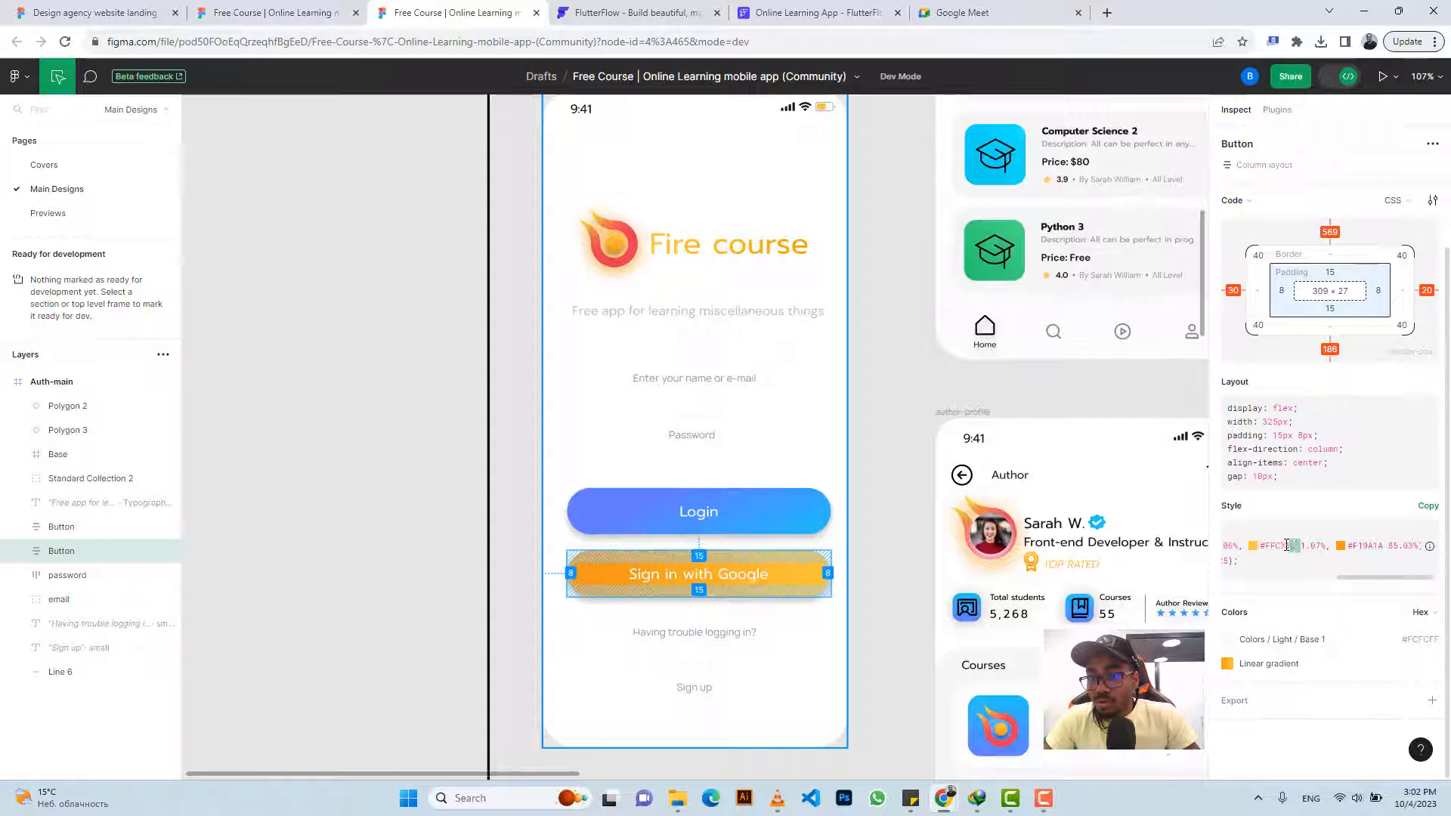
left_click(1296, 547)
left_click_drag(1298, 546, 1269, 550)
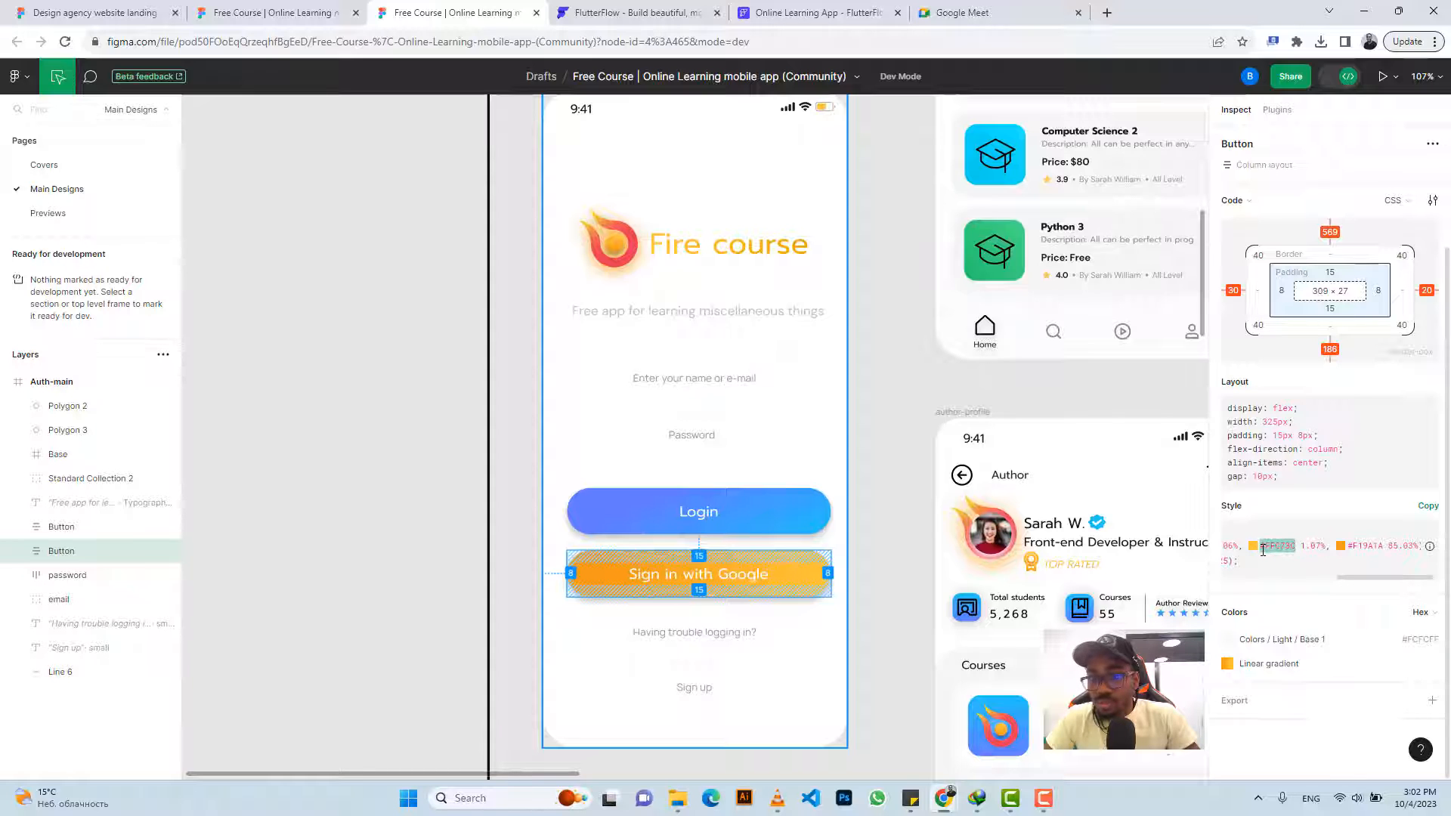
left_click(786, 13)
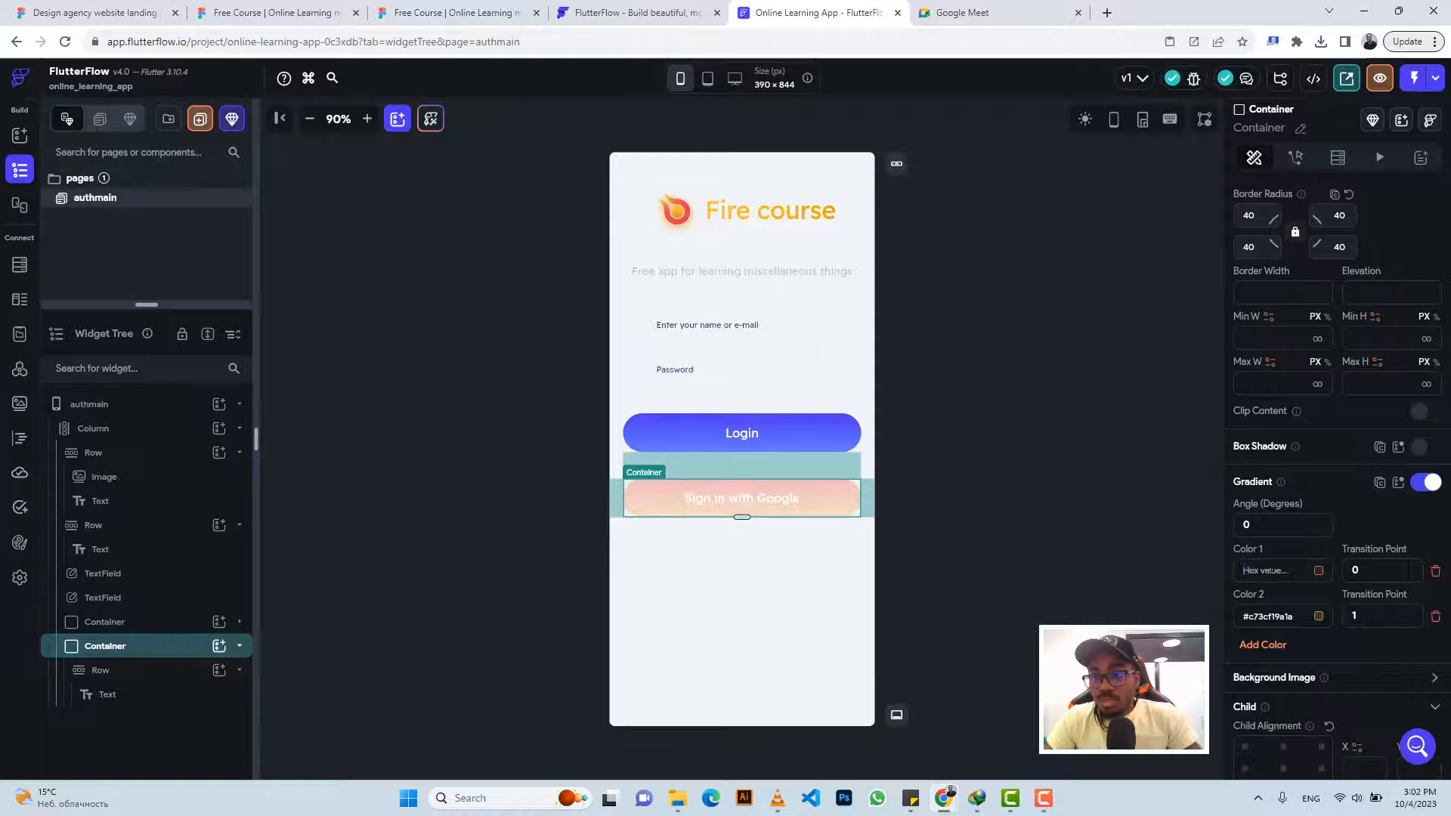
type("#ffc73c")
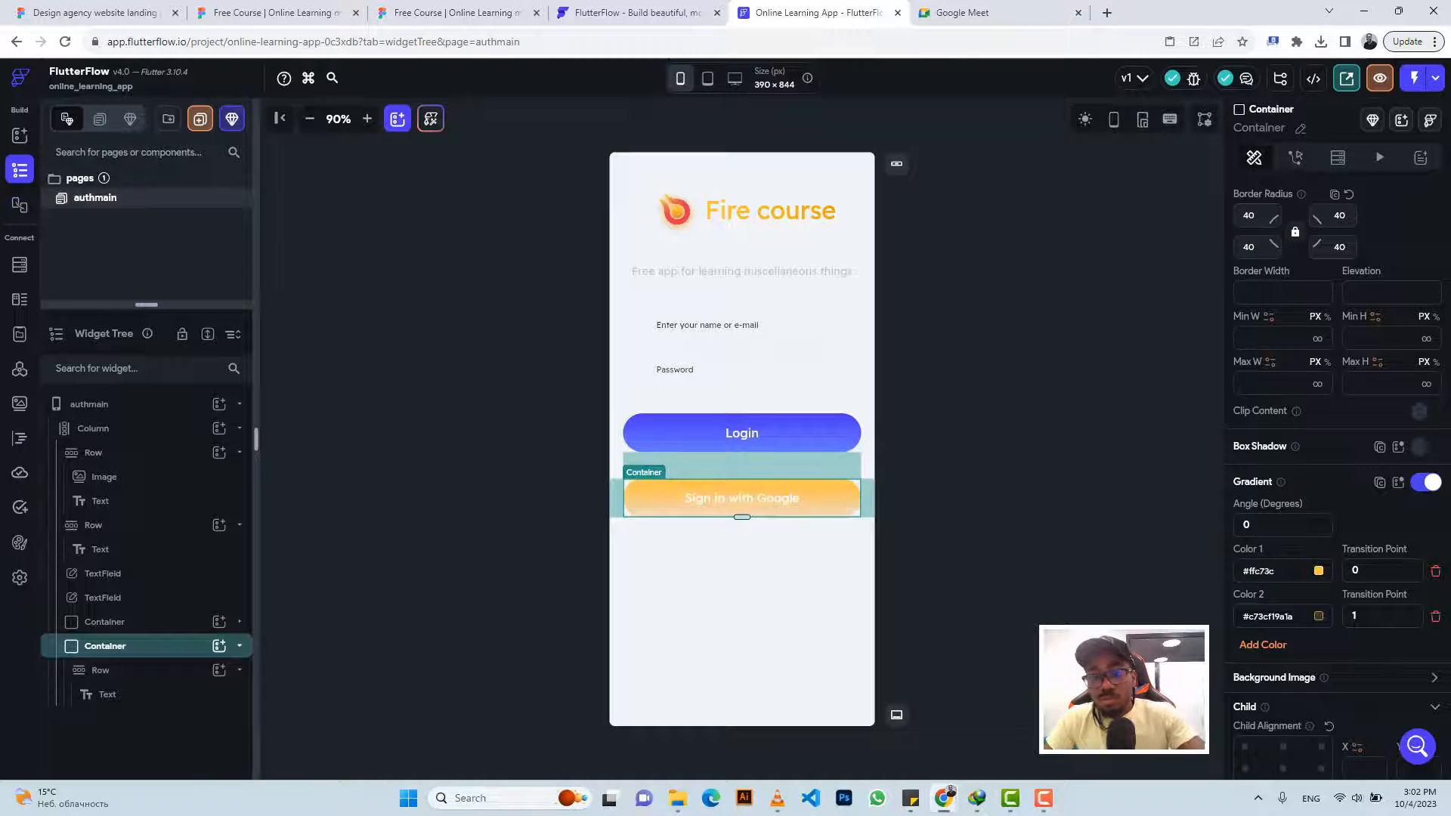
Copy #F19A1A from the button's style code in Figma and set it as the Container's gradient Color 2 in FlutterFlow
left_click(465, 9)
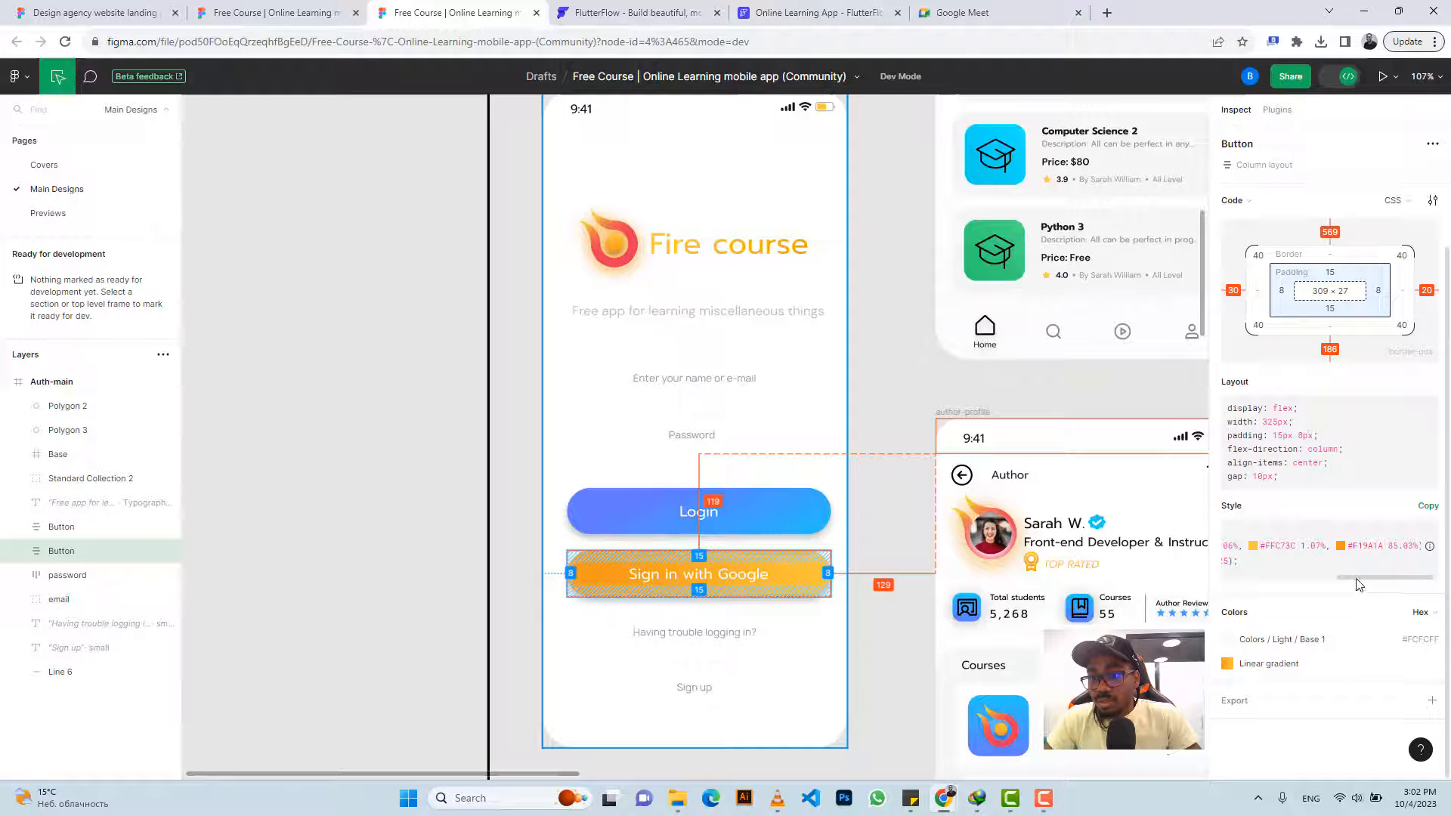
left_click_drag(1360, 584, 1352, 550)
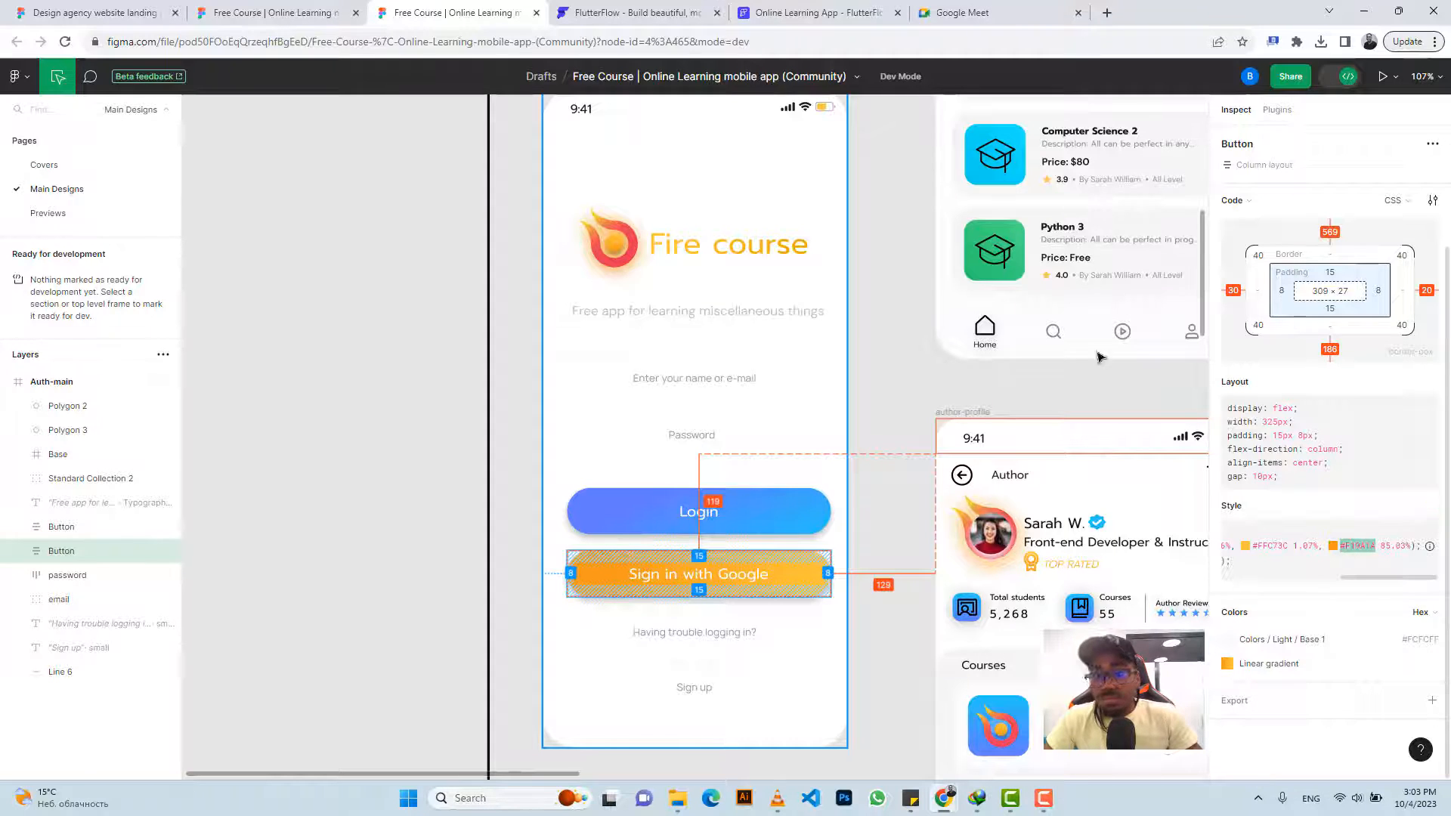
left_click(780, 9)
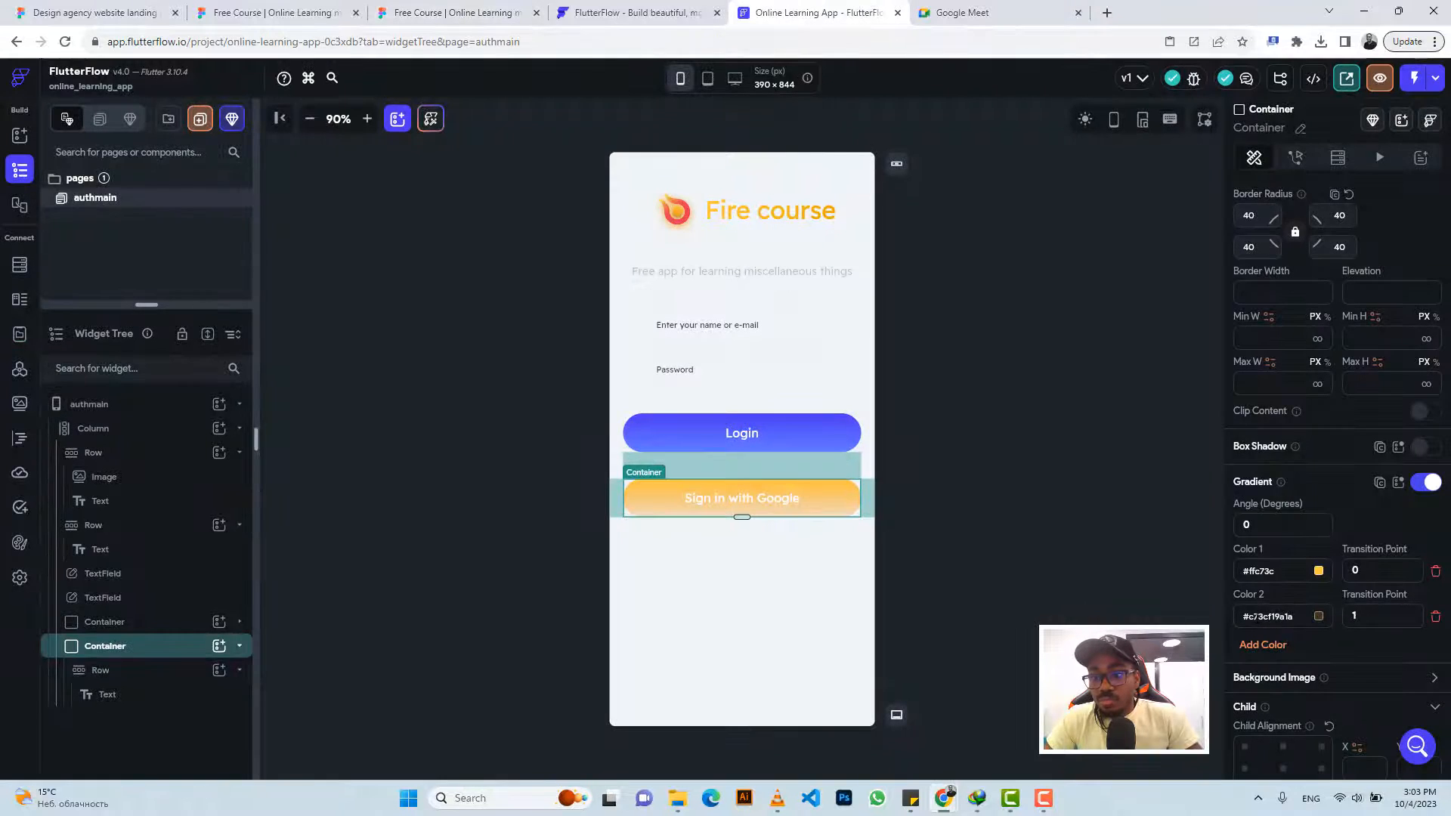
left_click(1258, 617)
key("Return")
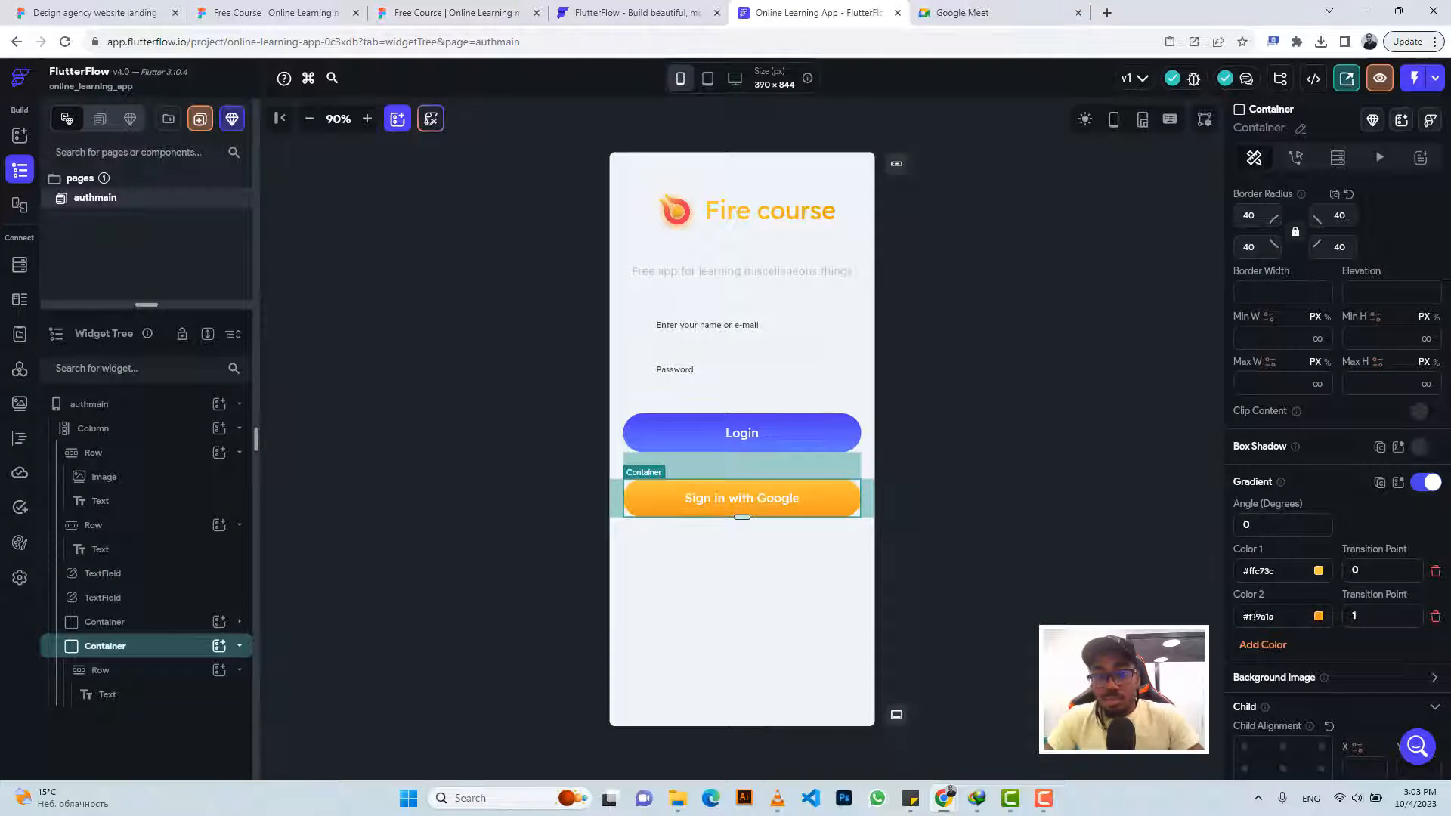
Inspect the typography of the "Having trouble logging in?" text in the Figma design
left_click(423, 9)
scroll(759, 551, "down", 1)
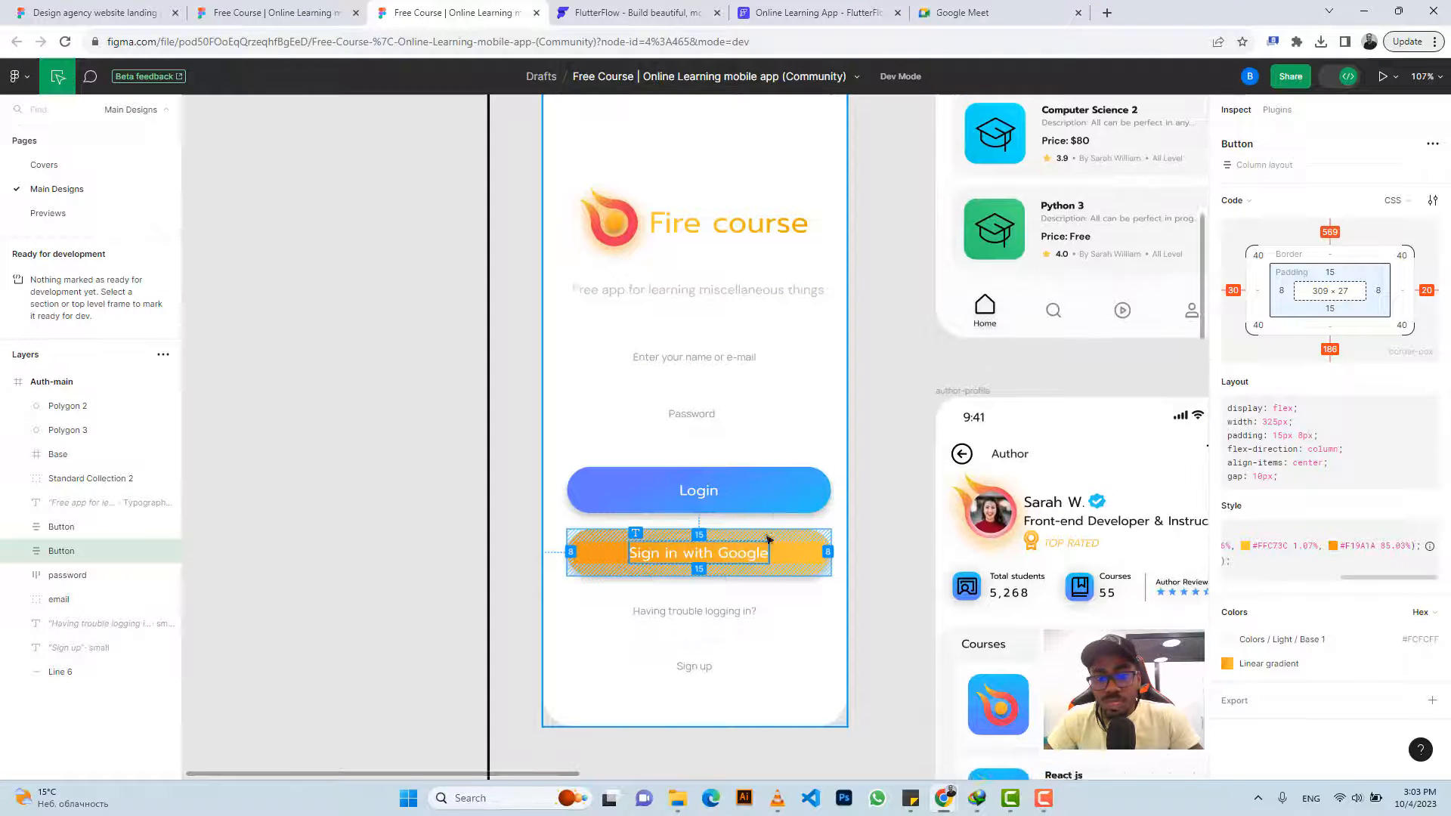
left_click(730, 605)
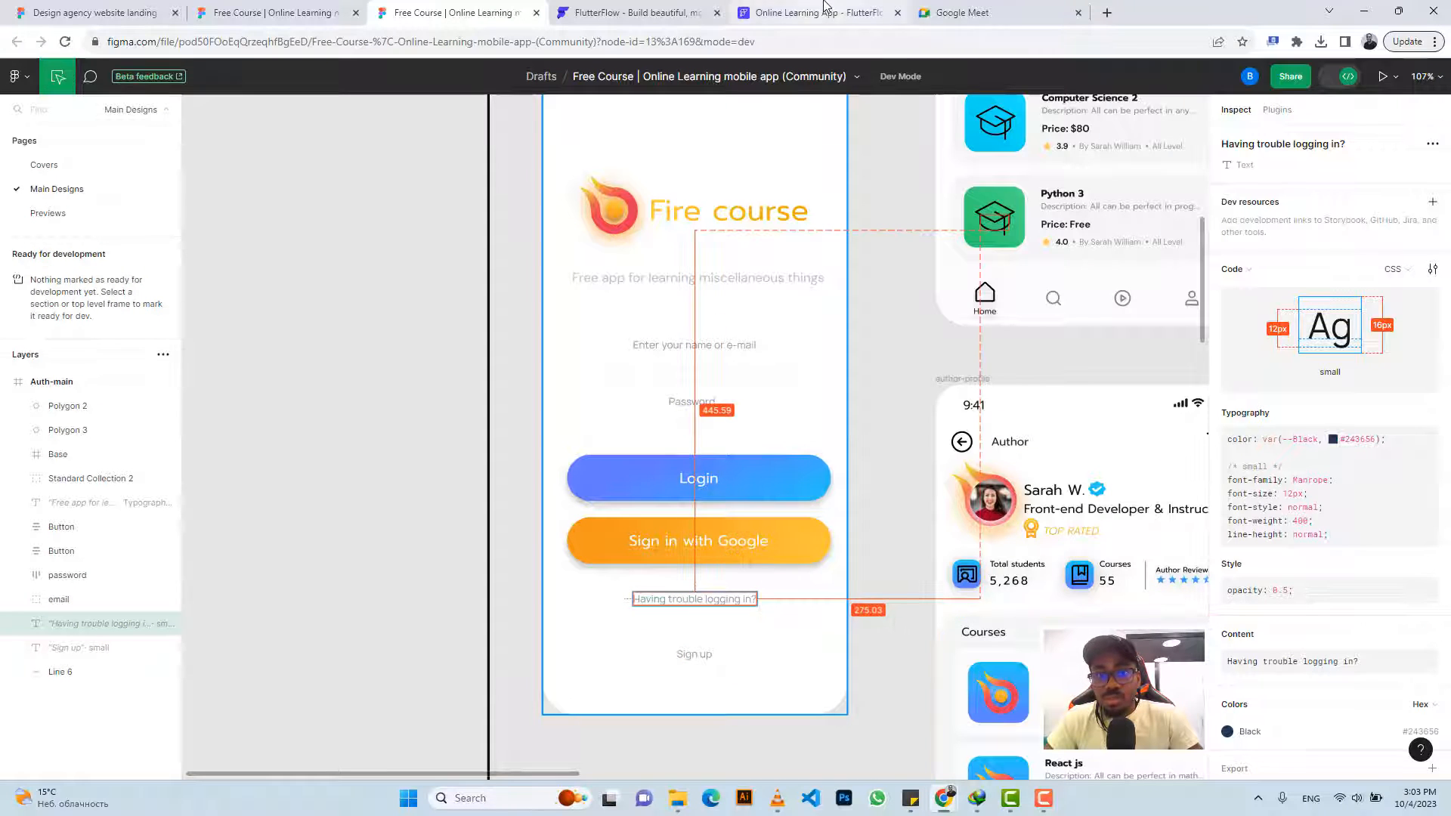
In FlutterFlow, duplicate the "Free app for learning miscellaneous things" row into the main Column below the Sign in with Google button
left_click(808, 12)
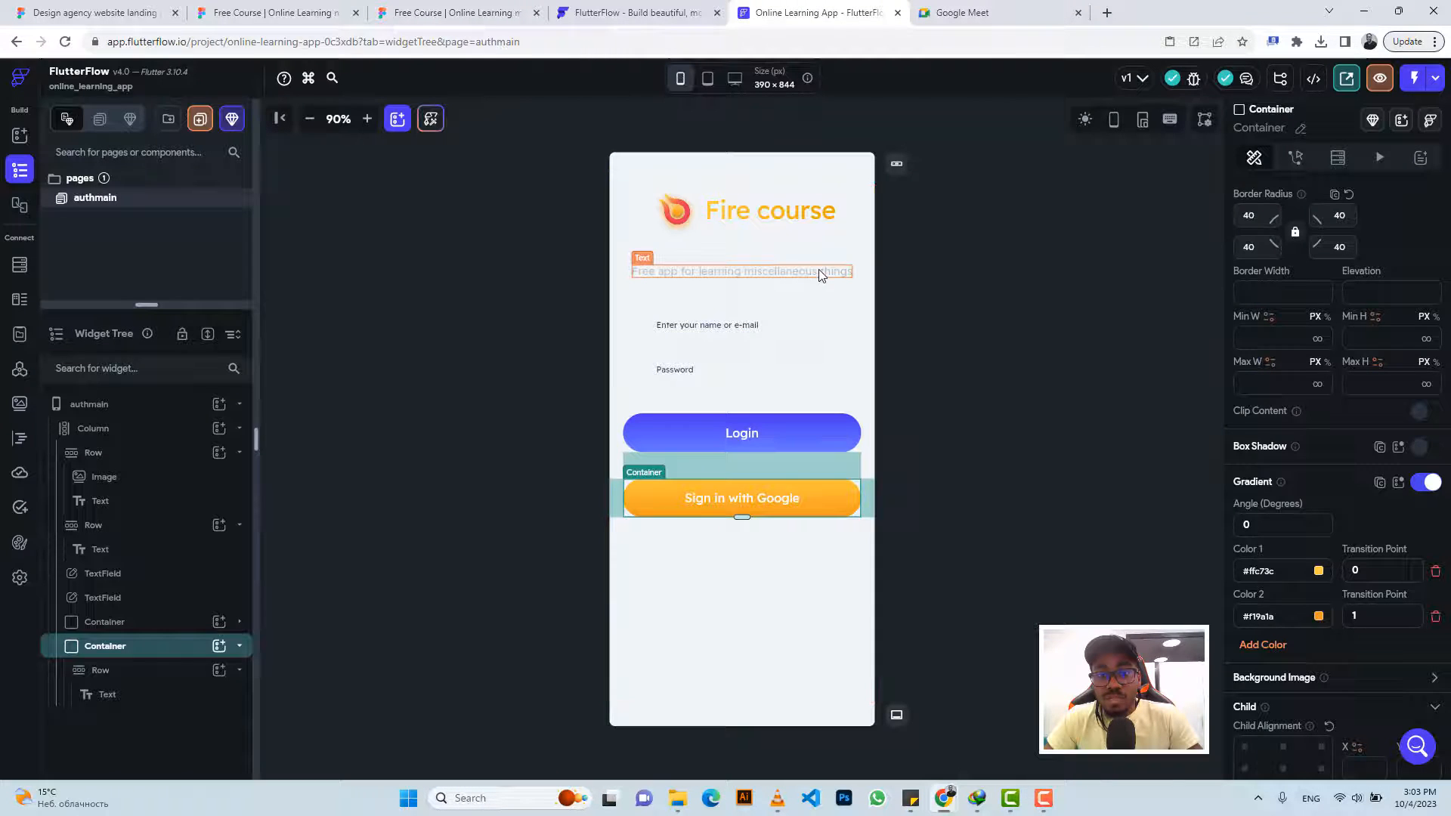
left_click(856, 275)
left_click(857, 275)
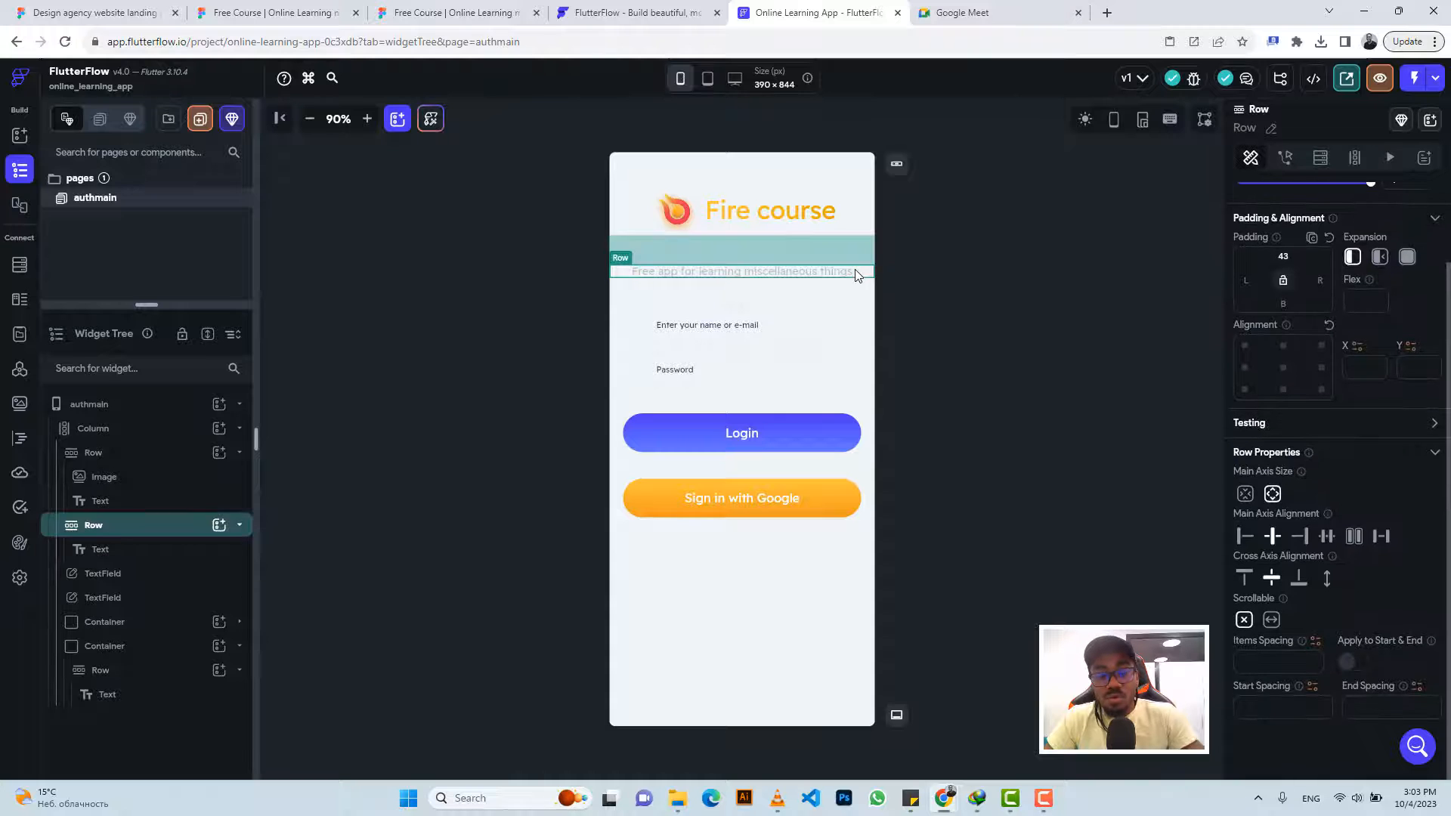
key("ctrl+c")
left_click(754, 590)
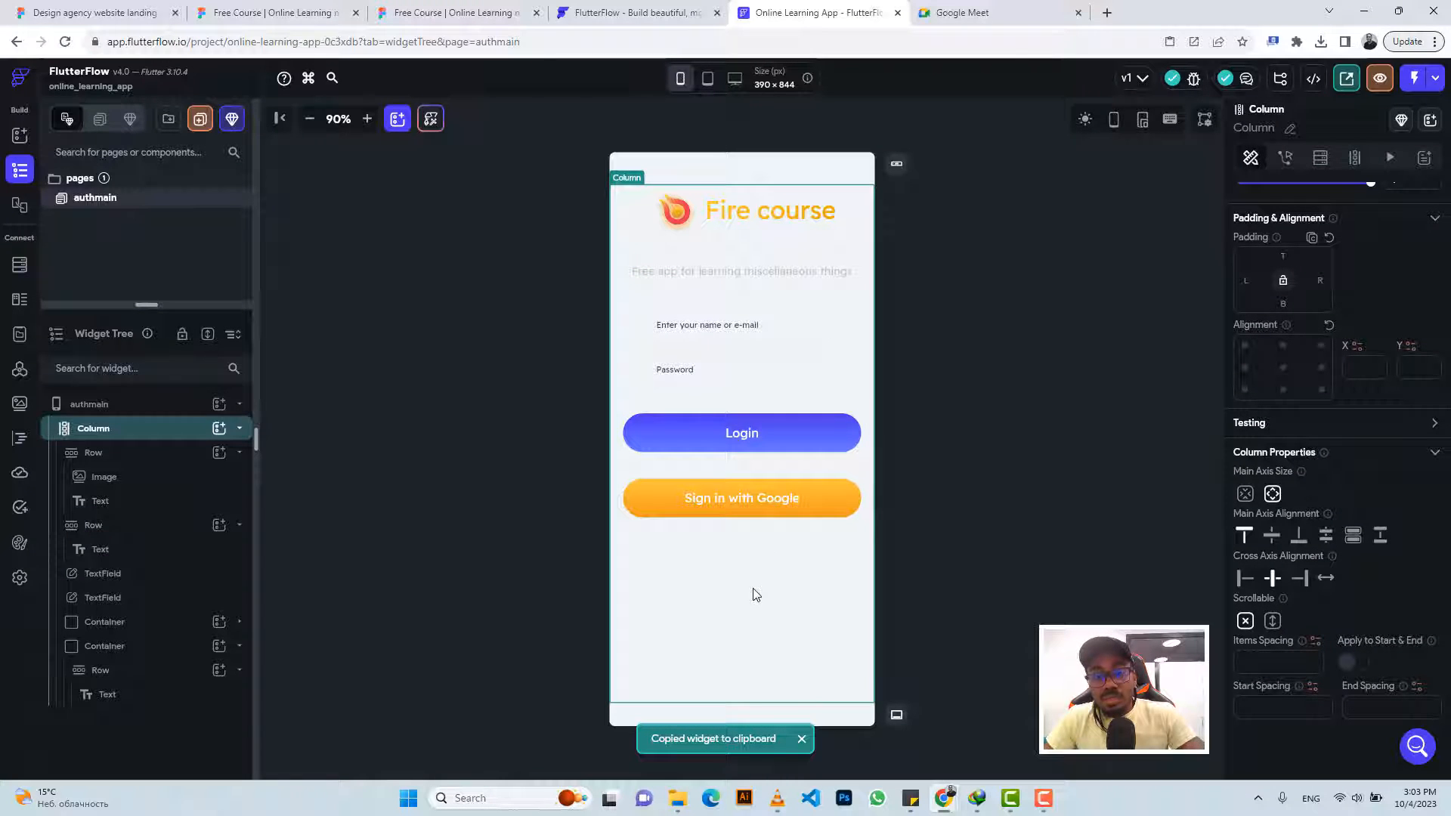
key("ctrl+v")
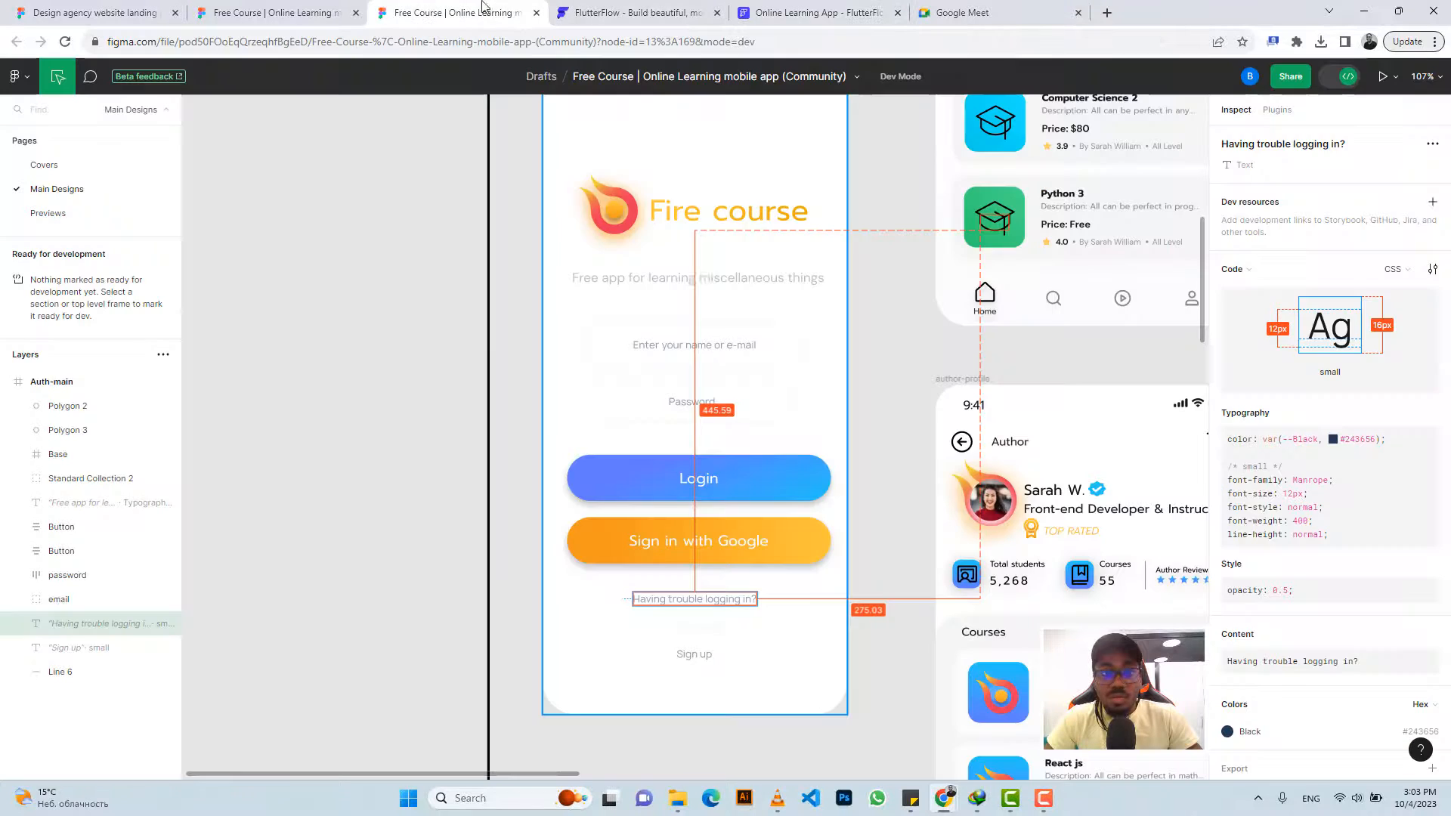
Copy the content text "Having trouble logging in?" from the Figma design
left_click(454, 12)
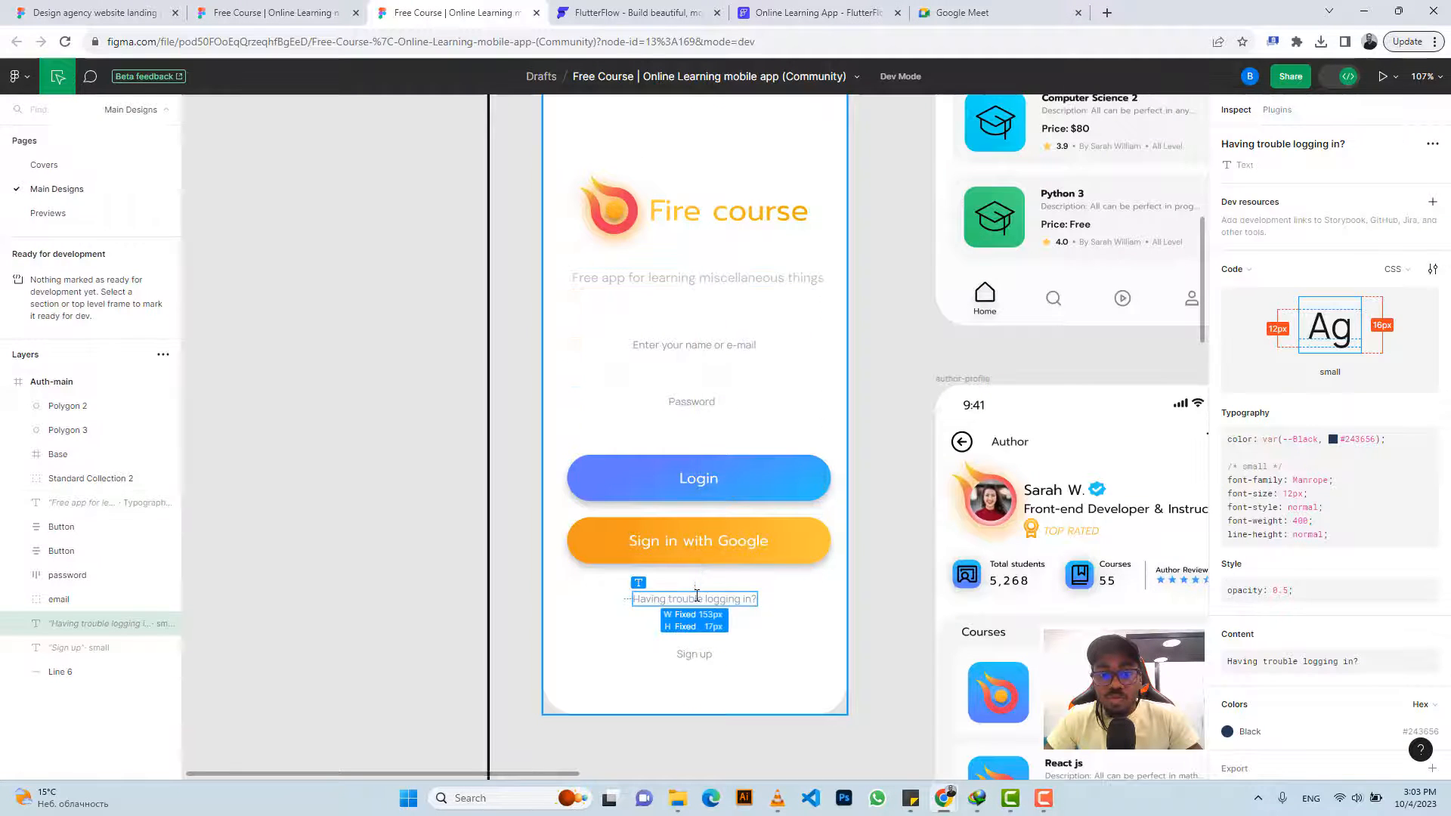
left_click(1430, 637)
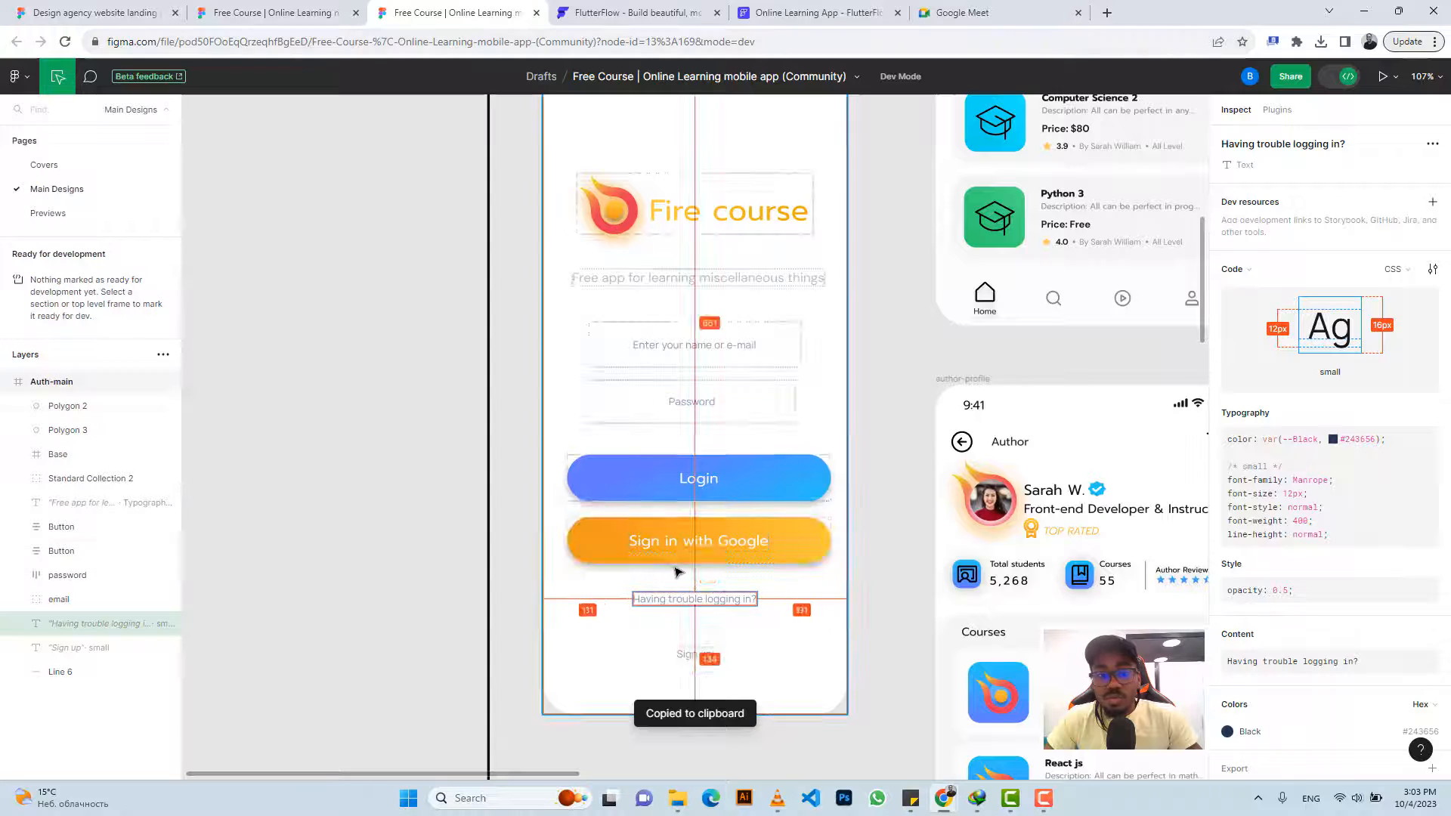
In FlutterFlow, set the top padding of the duplicated row below the Sign in with Google button to 35
left_click(817, 12)
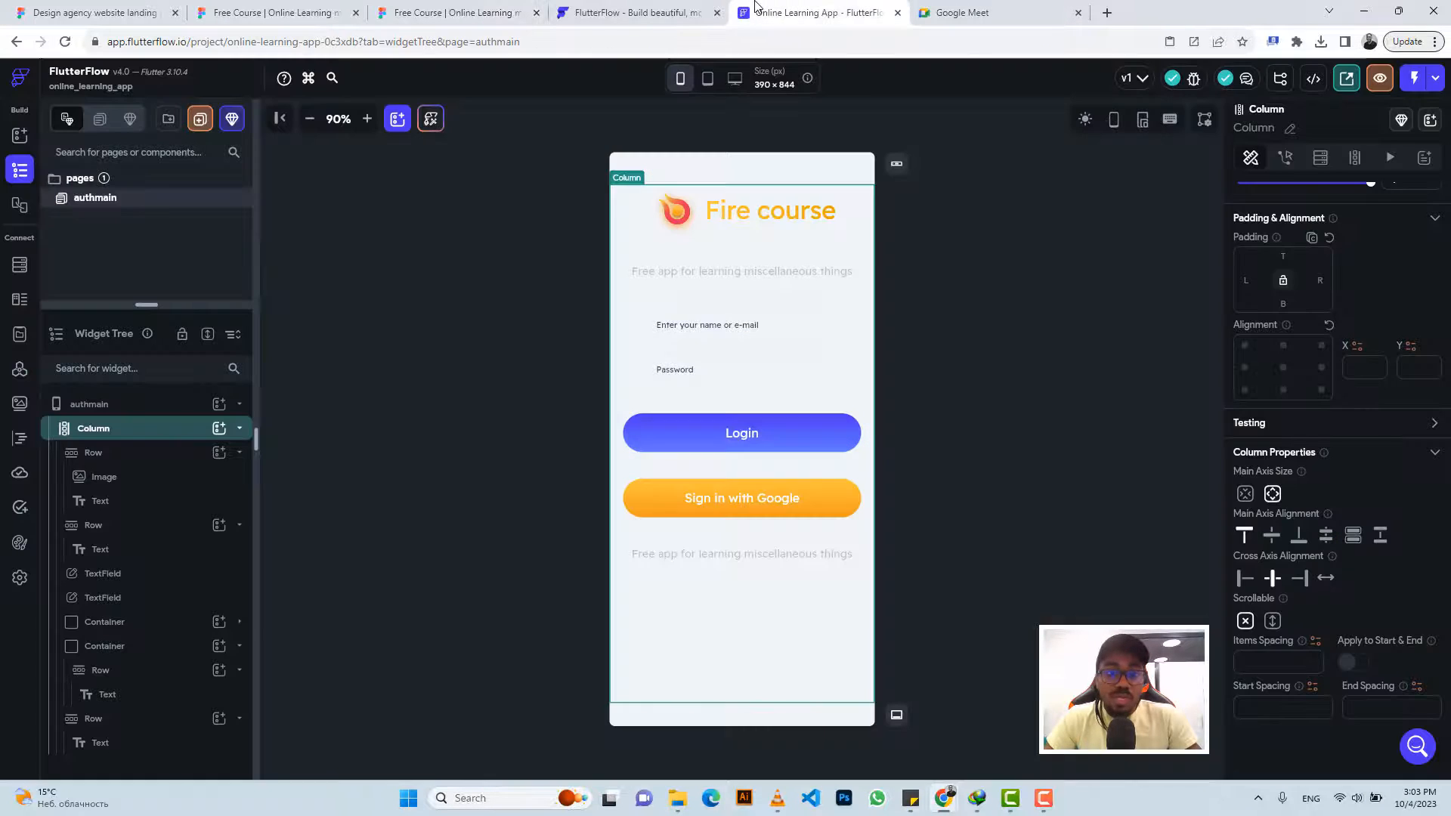
left_click(858, 558)
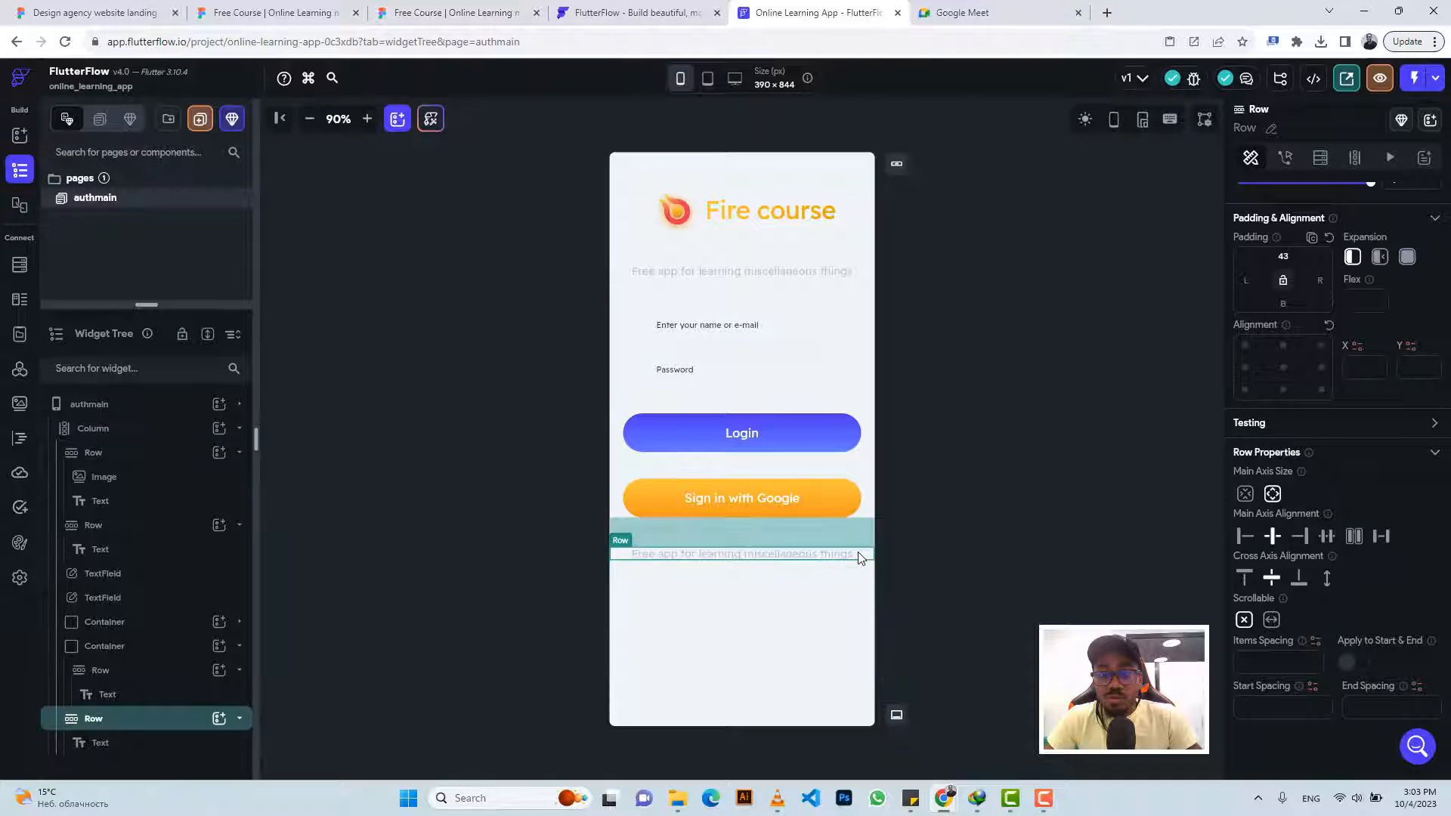
left_click(1288, 257)
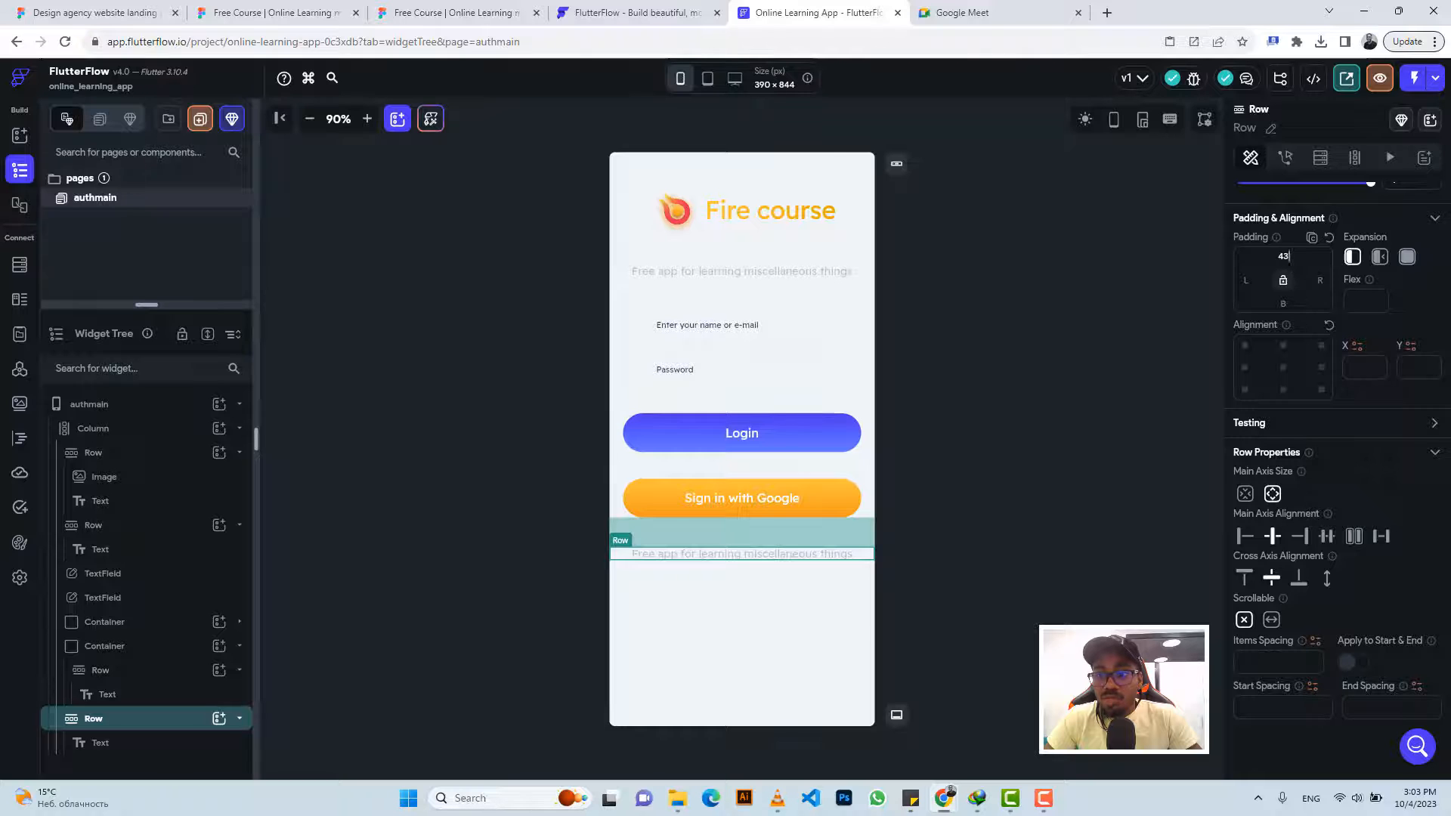
type("35")
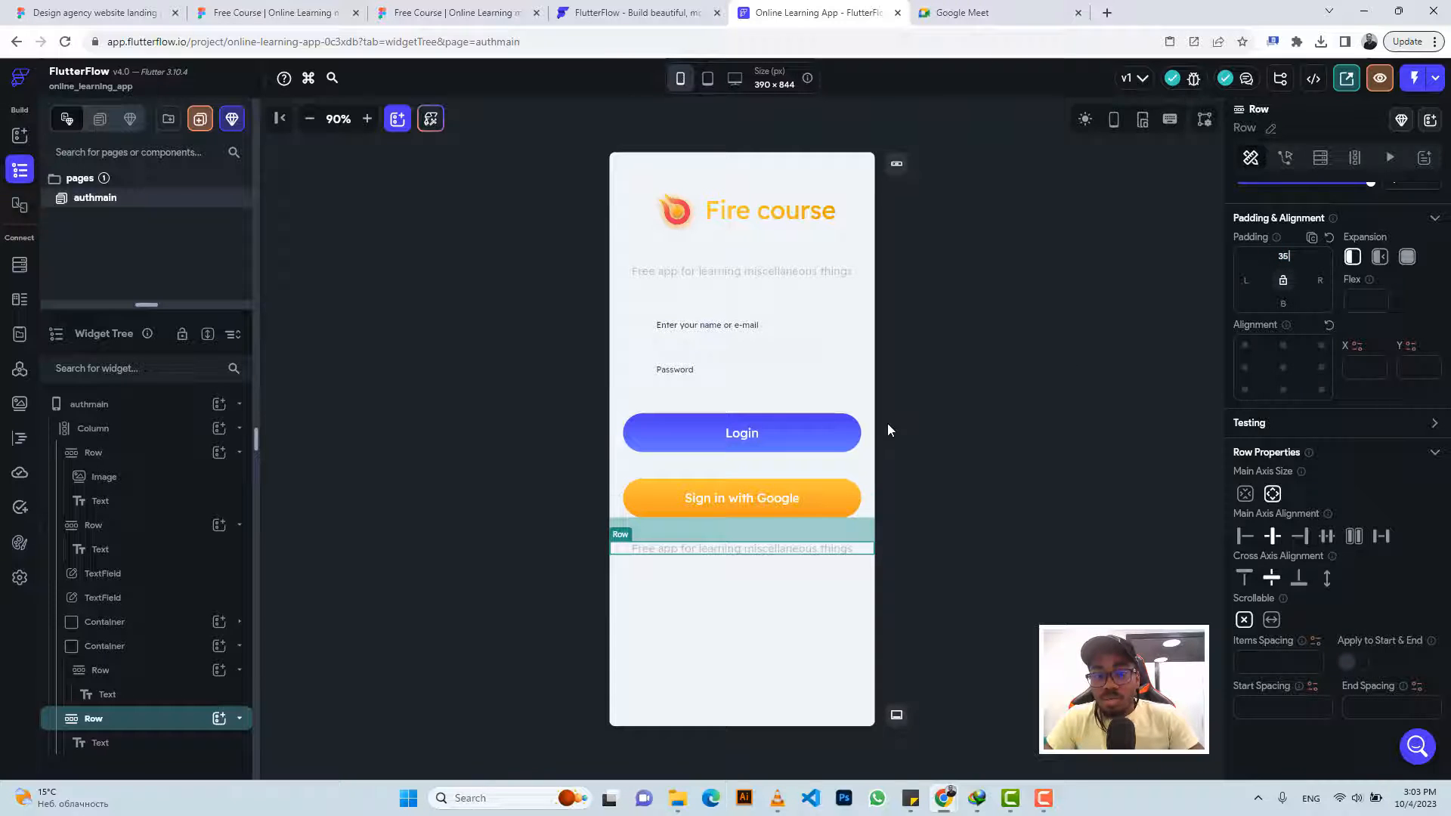
Set the font size of the duplicated row's text to 12
left_click(839, 549)
scroll(1322, 559, "down", 3)
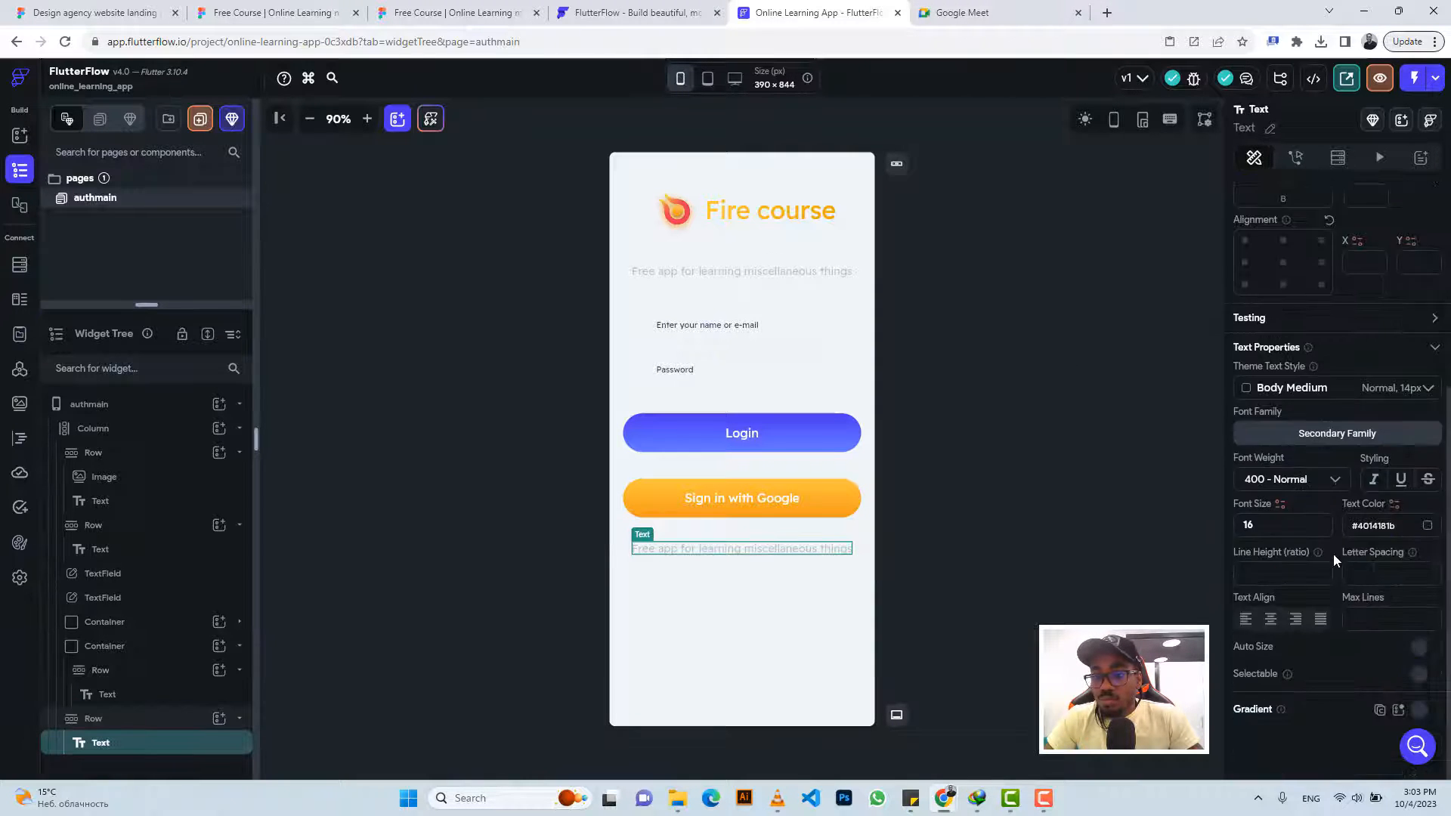
left_click(1266, 525)
type("12")
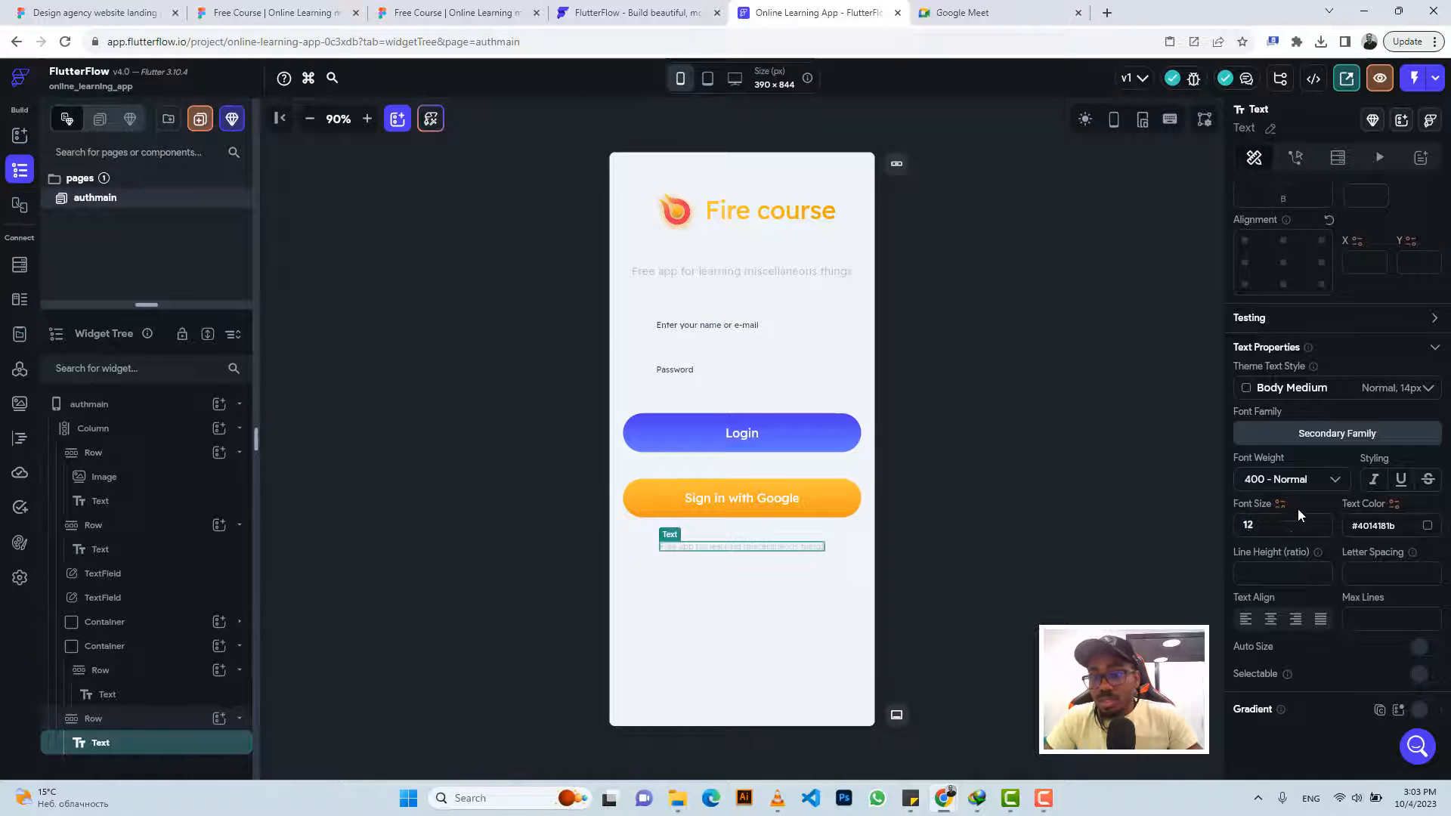
Replace the text below the Sign in with Google button with "Having trouble logging in?" and duplicate its row
scroll(1299, 509, "up", 5)
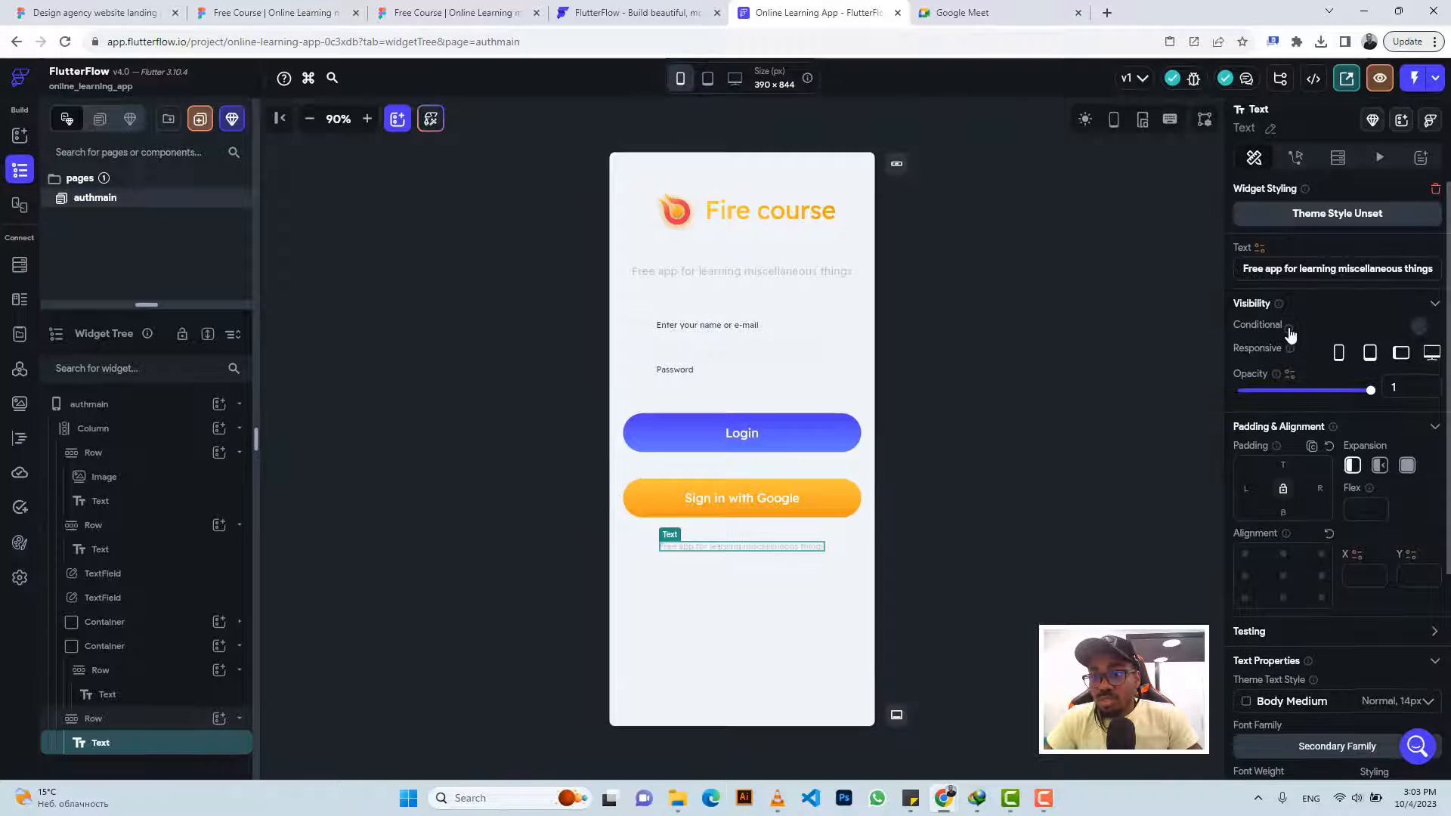
triple_click(1268, 269)
key("ctrl+v")
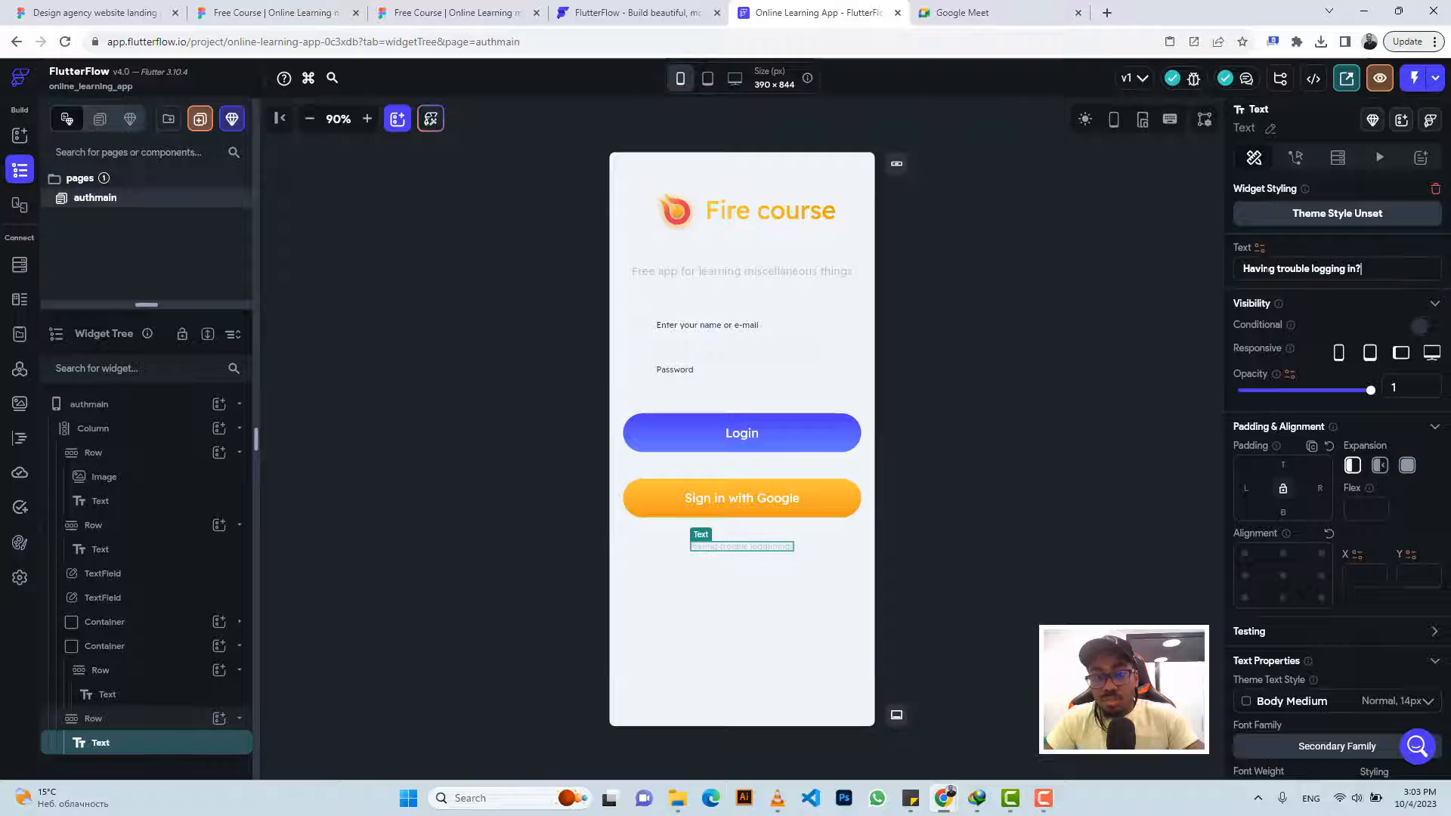
left_click(814, 550)
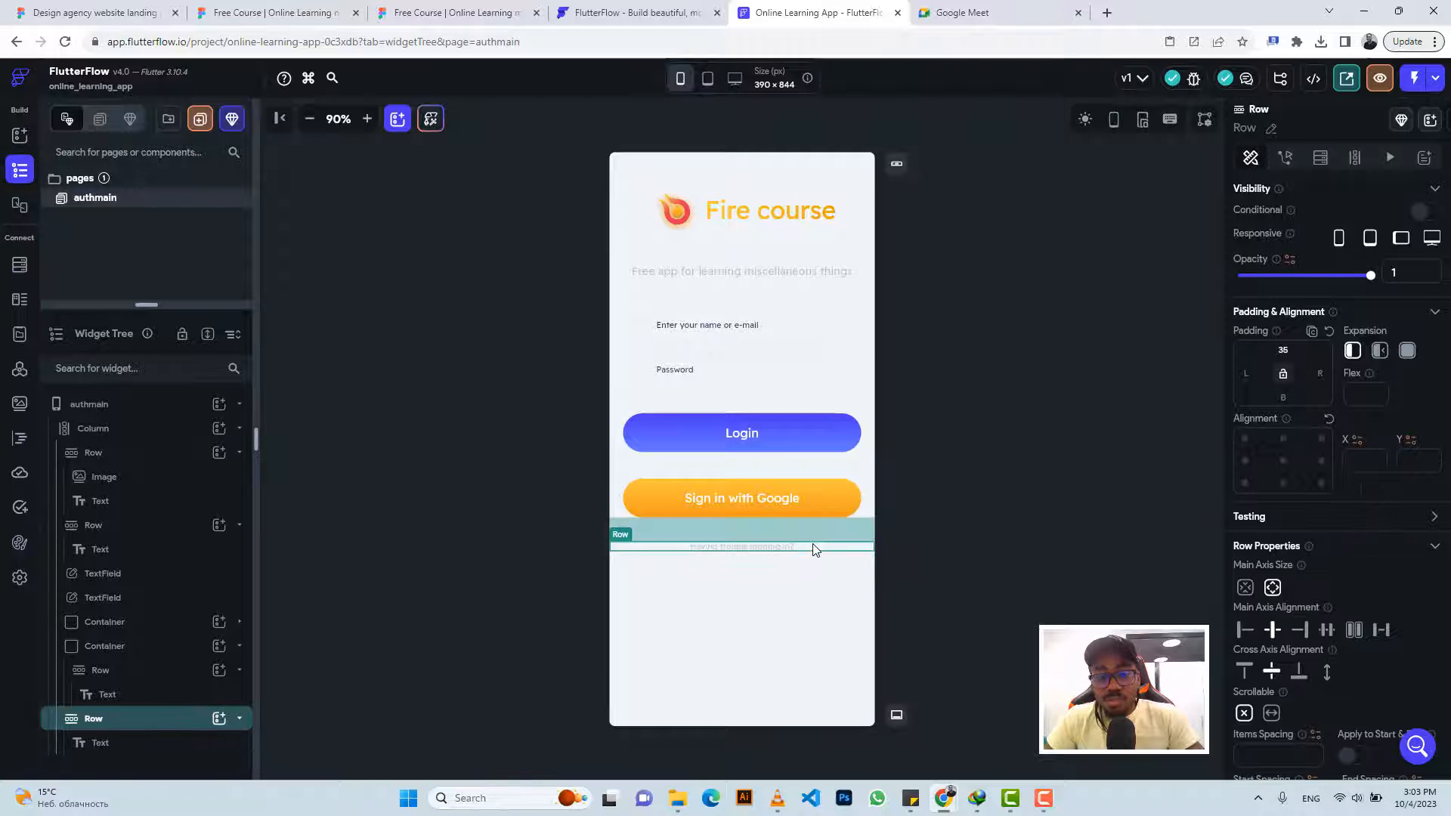
key("ctrl+d")
Switch to the Figma design and copy the content of the "Sign up" text
left_click(469, 8)
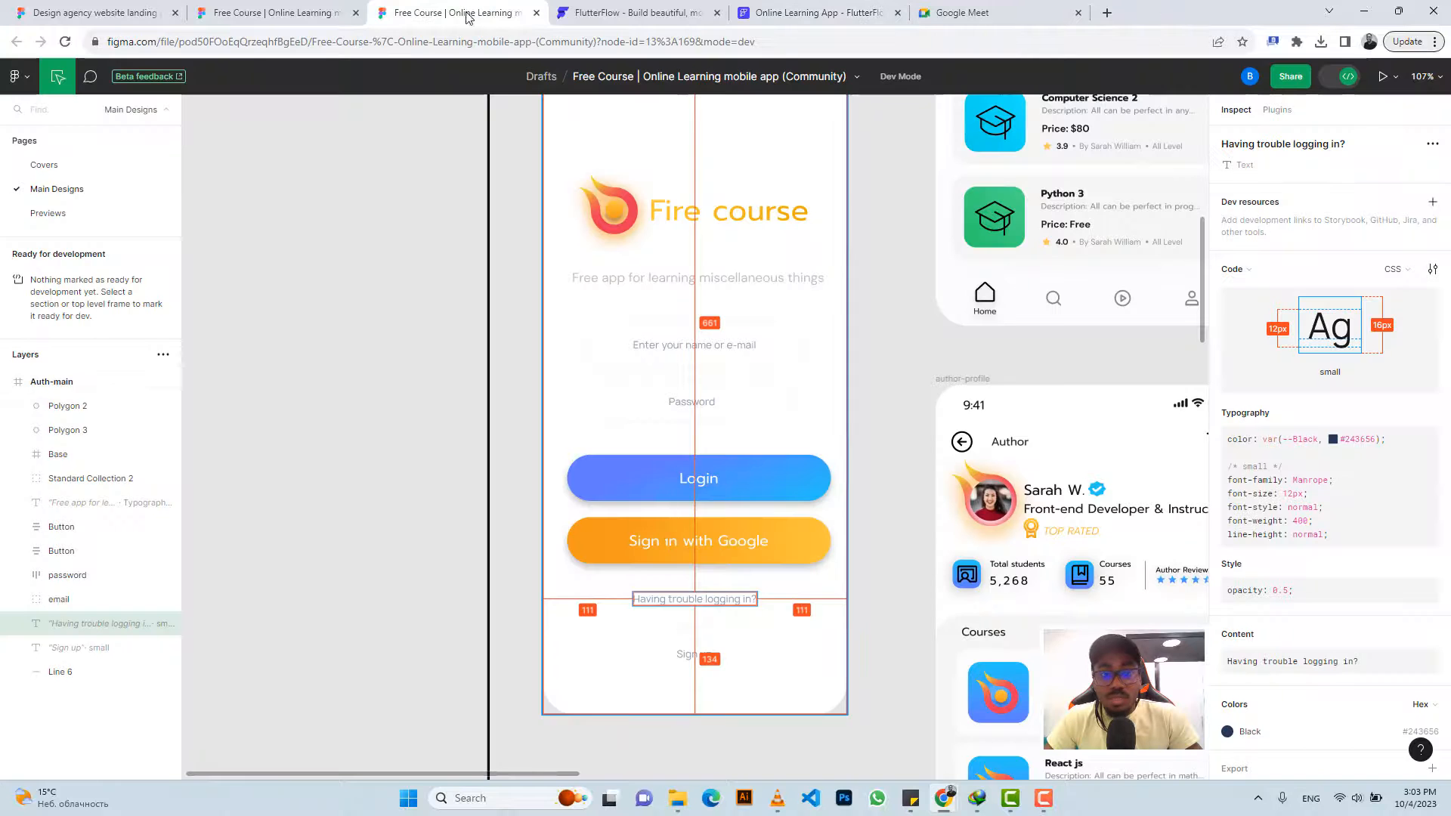
left_click(685, 657)
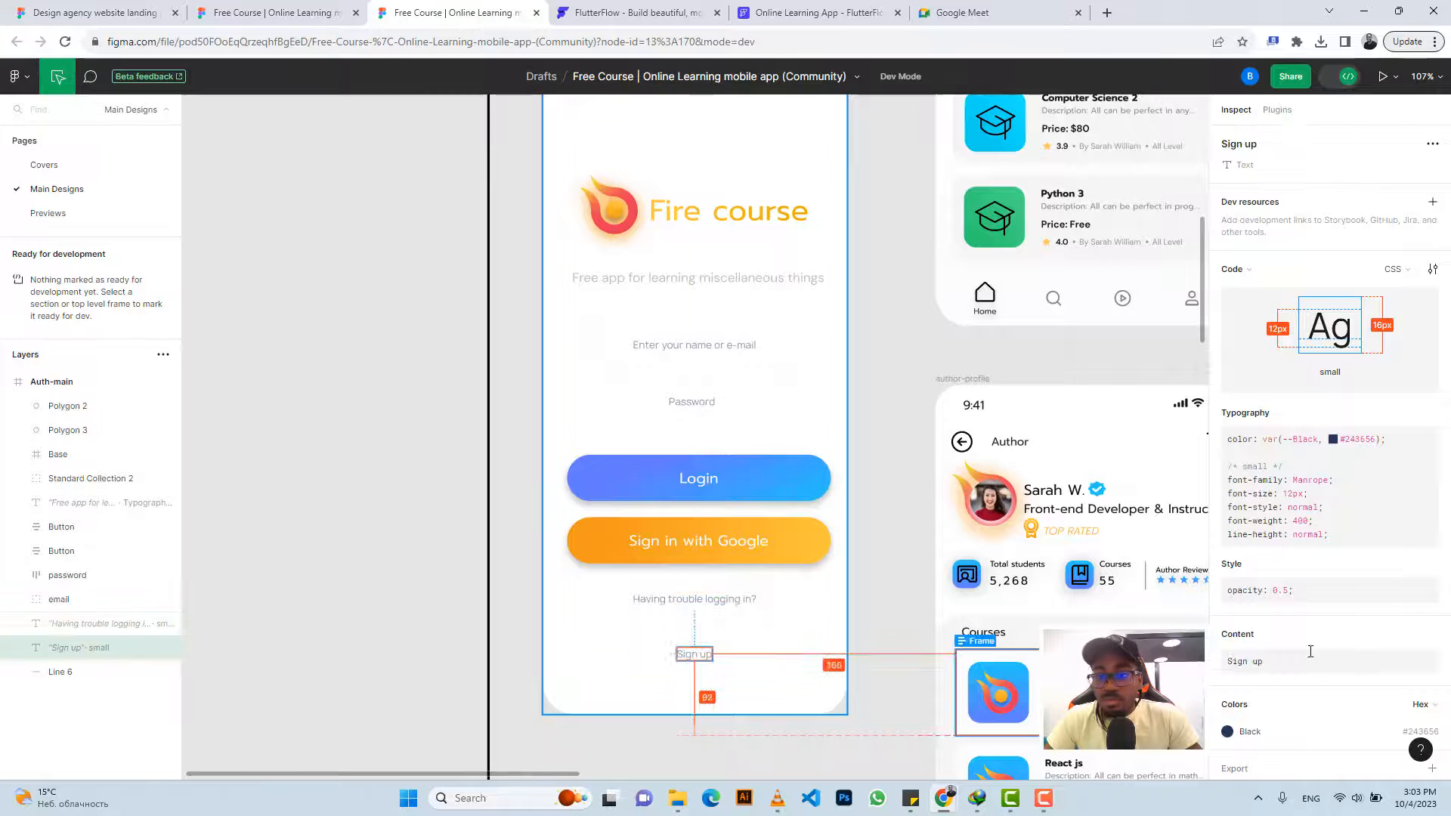
left_click(1424, 647)
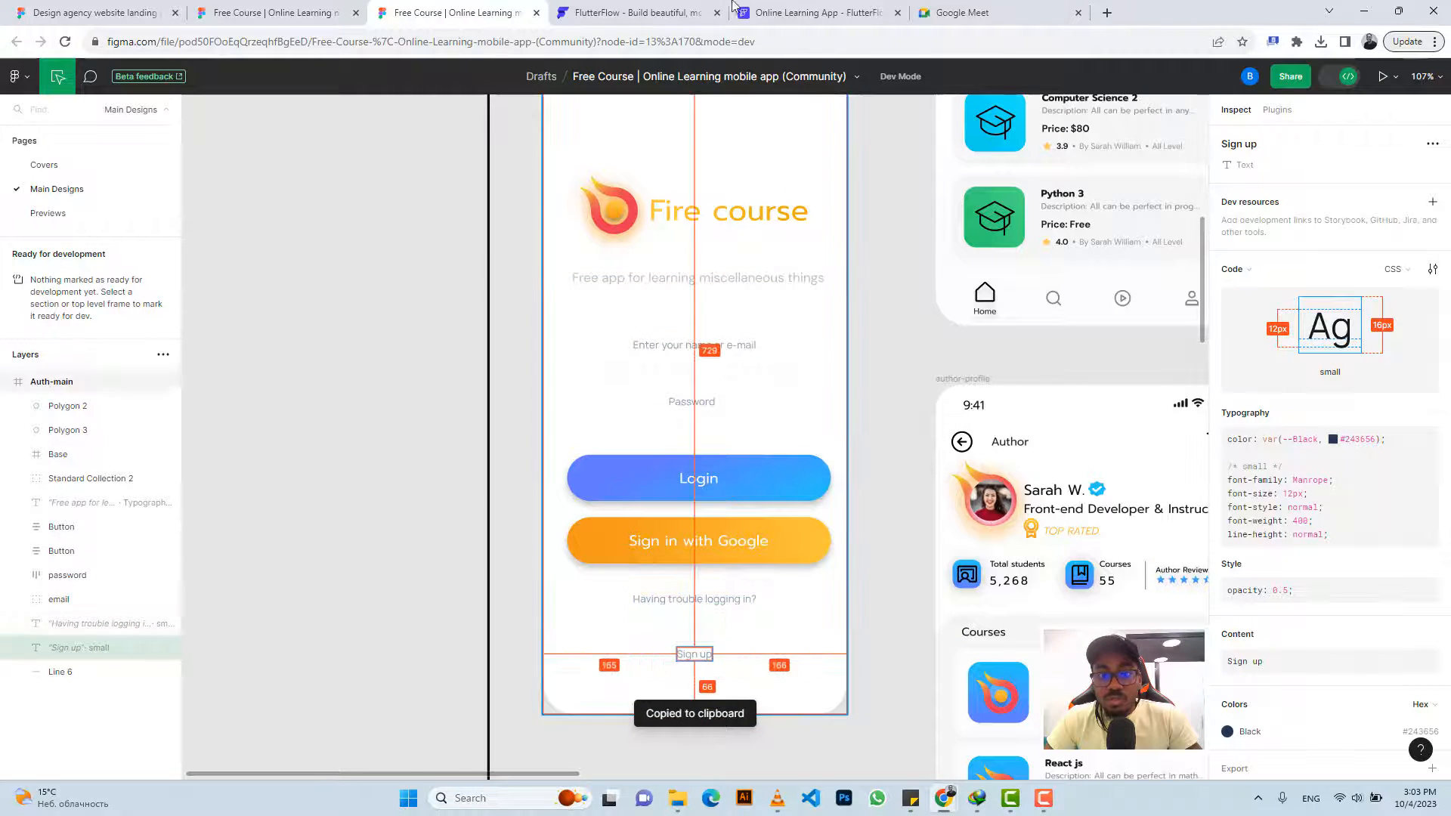
Back in FlutterFlow, set the top padding of the lower duplicated "Having trouble logging in?" row to 51
left_click(817, 12)
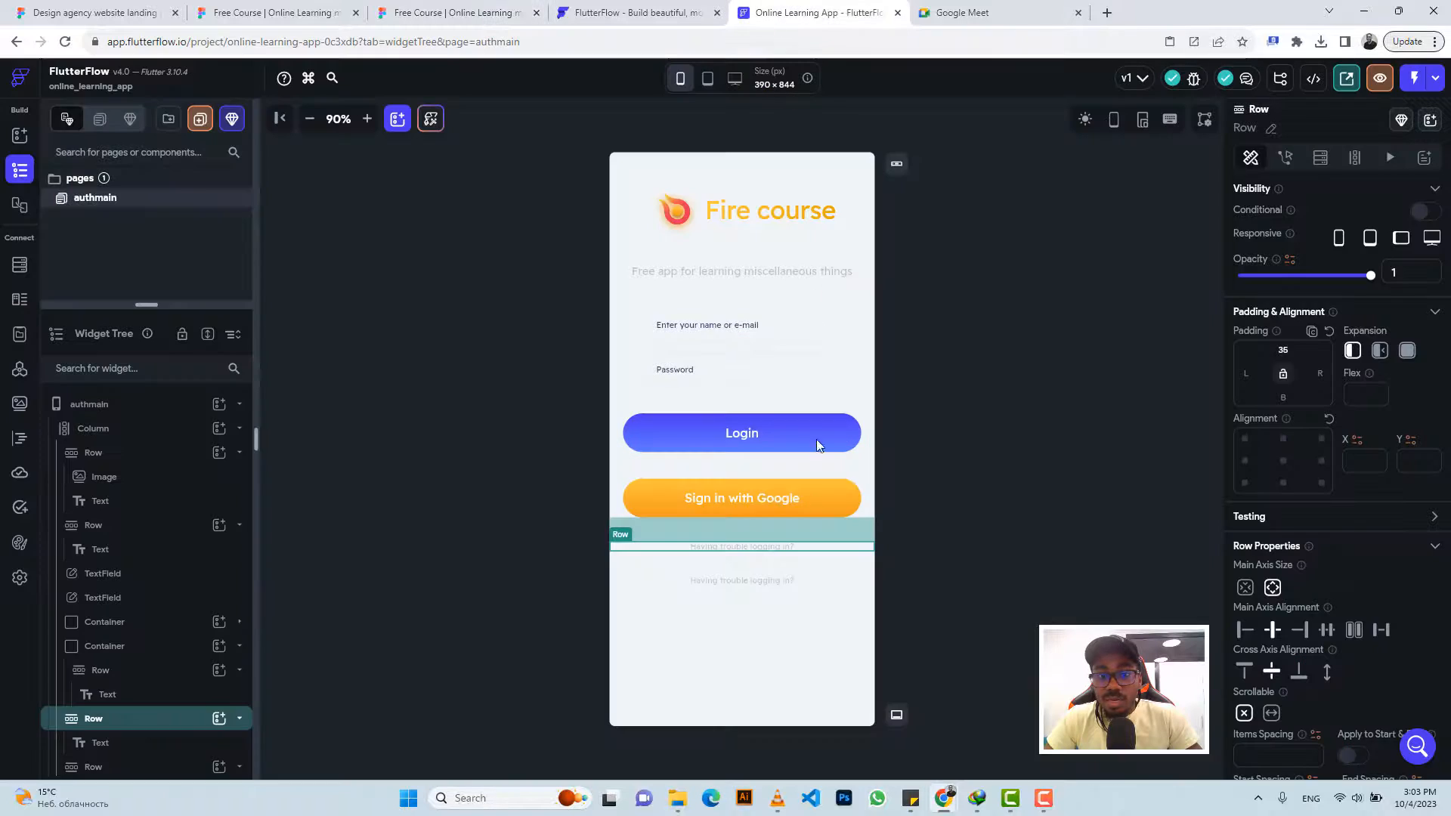
left_click(801, 582)
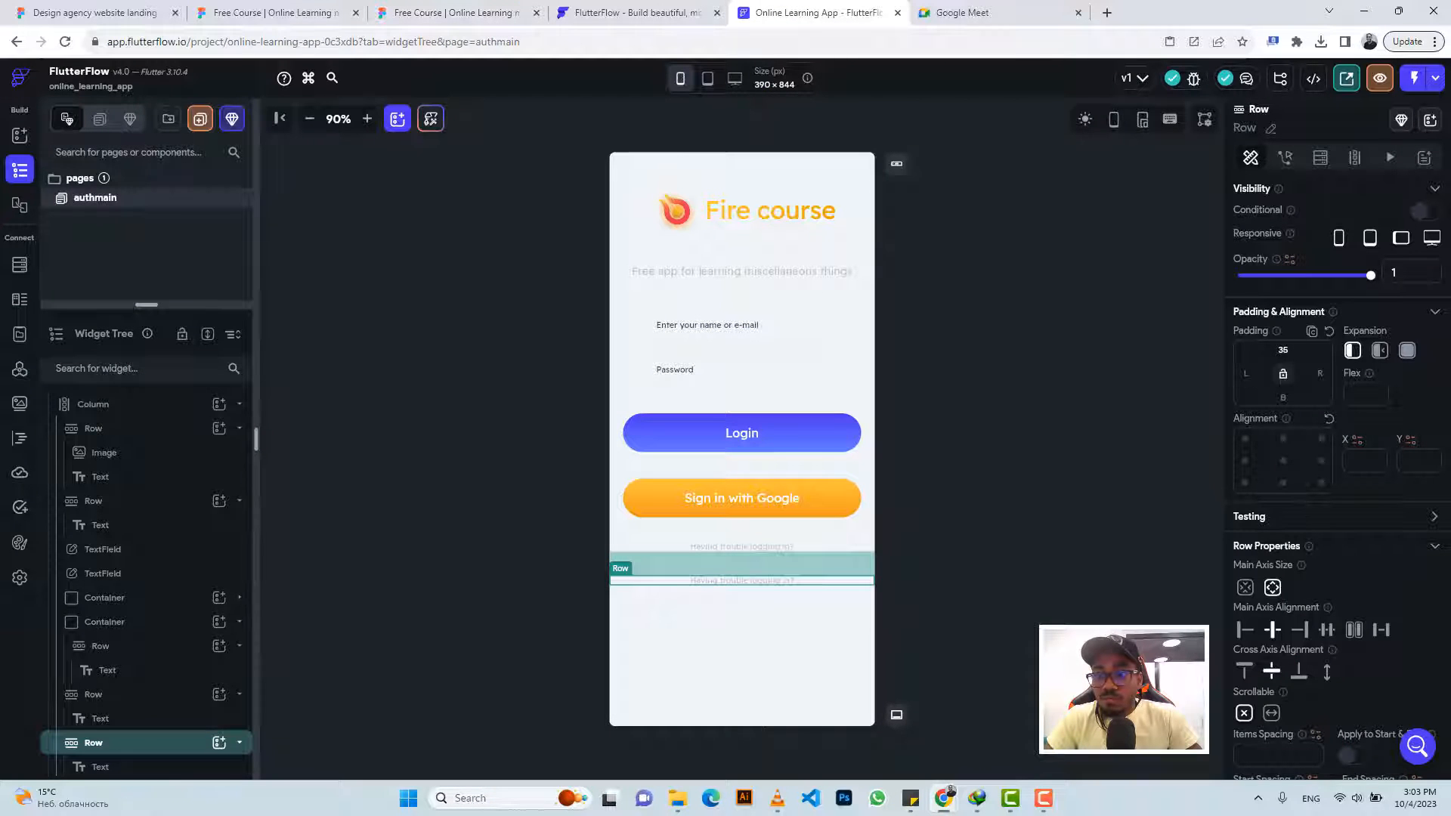
left_click(1283, 350)
type("51")
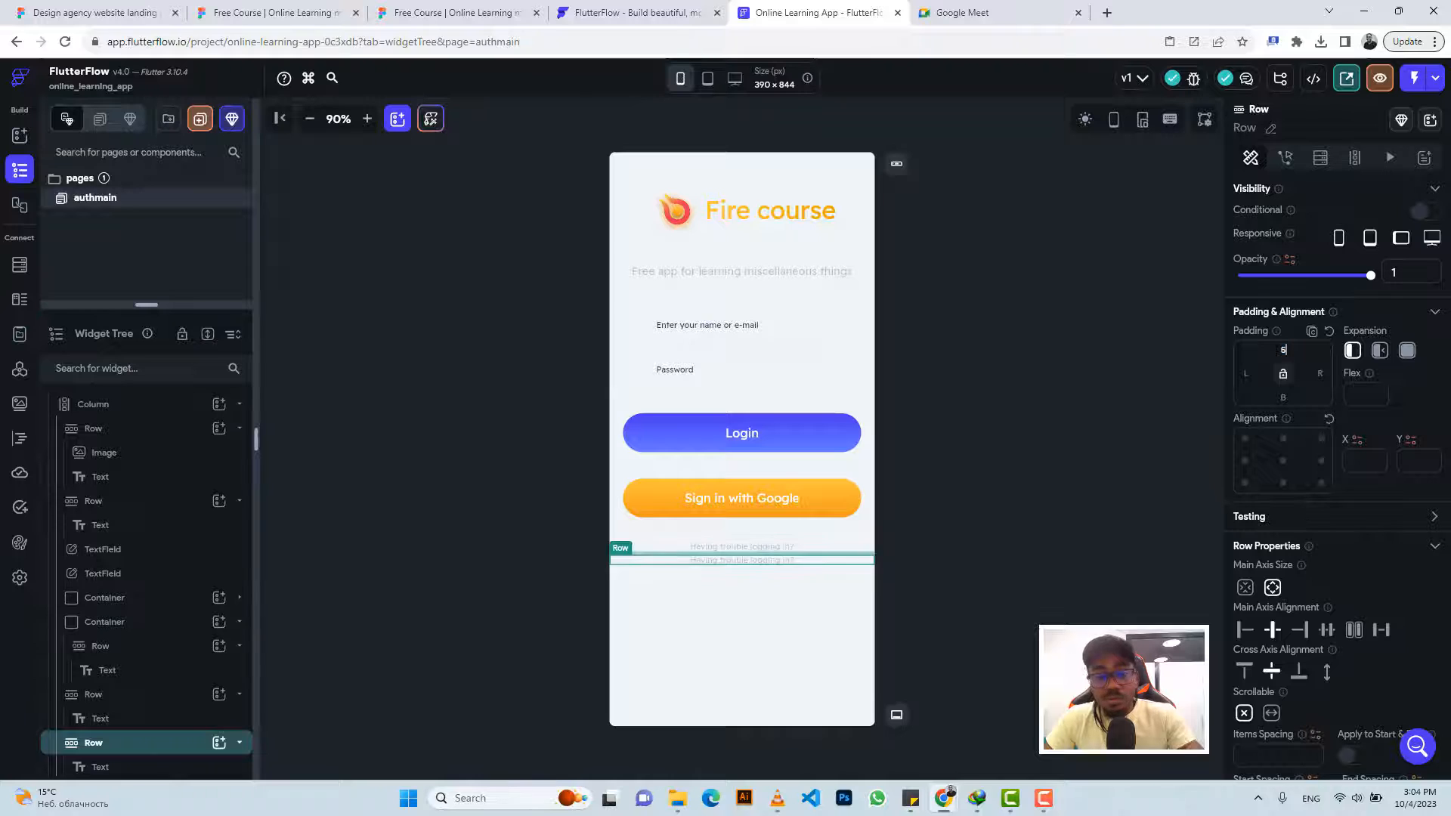
Replace the text in the lowest row with the copied "Sign up"
left_click(755, 590)
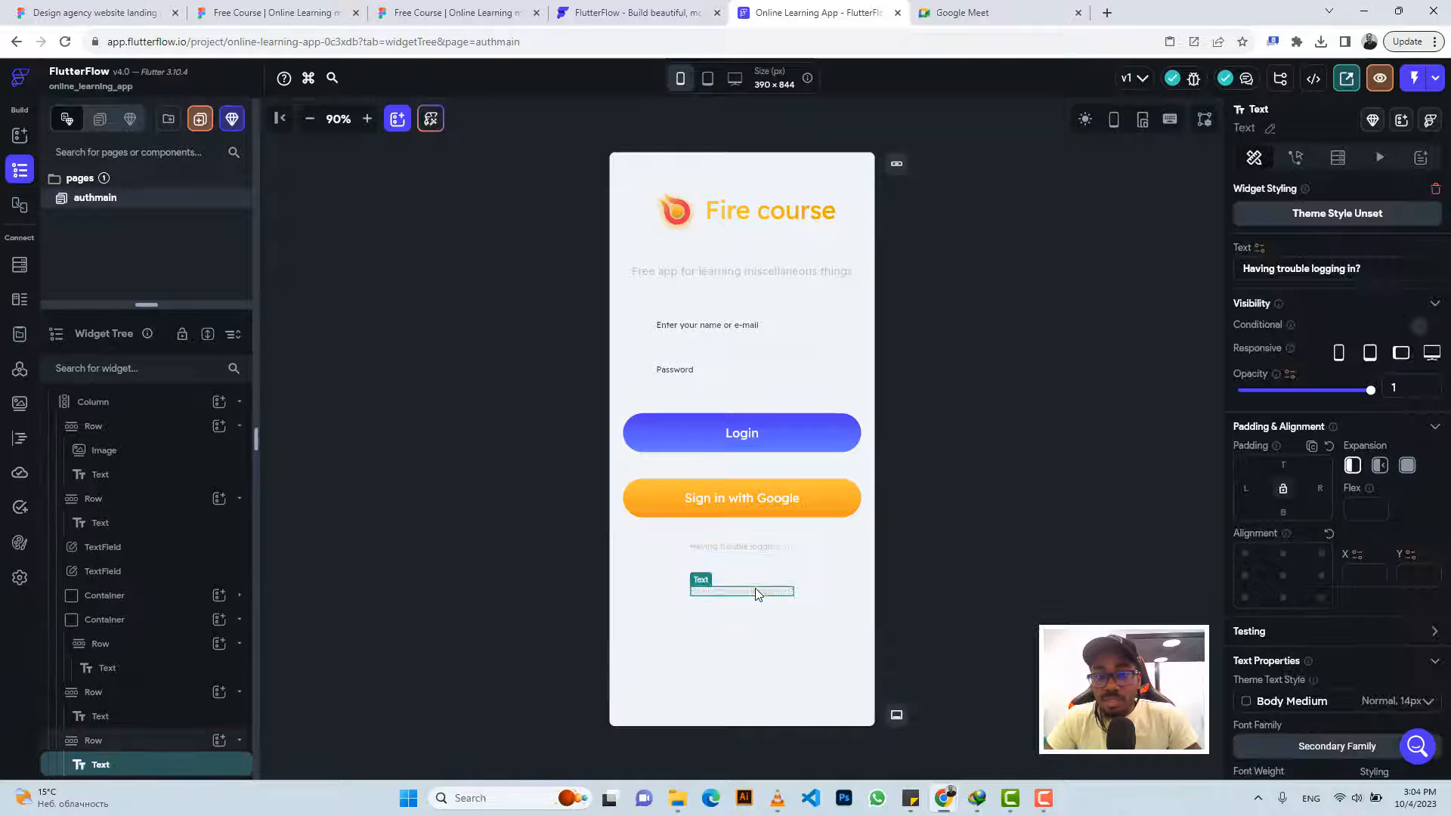
triple_click(1306, 269)
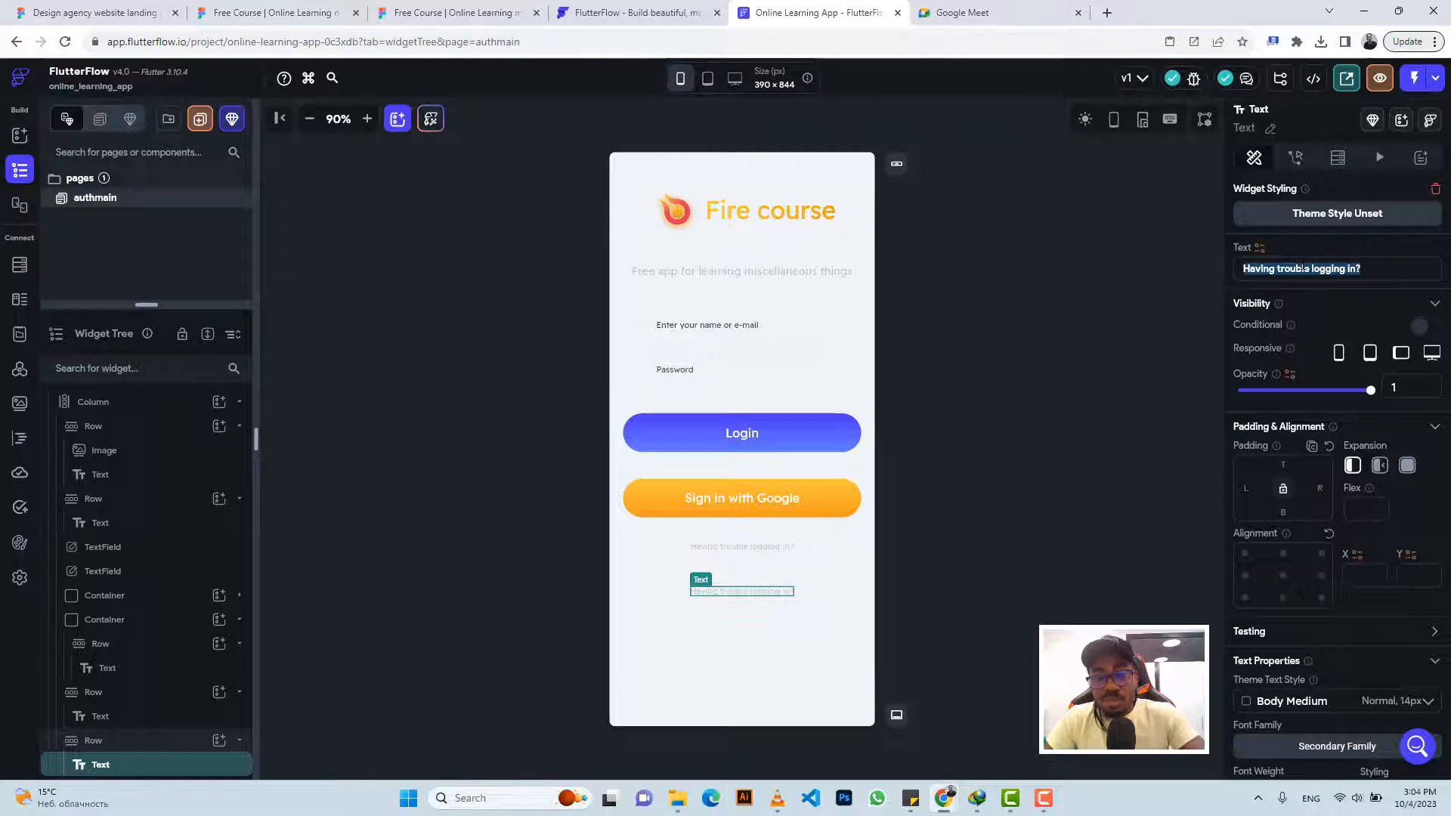
key("ctrl+v")
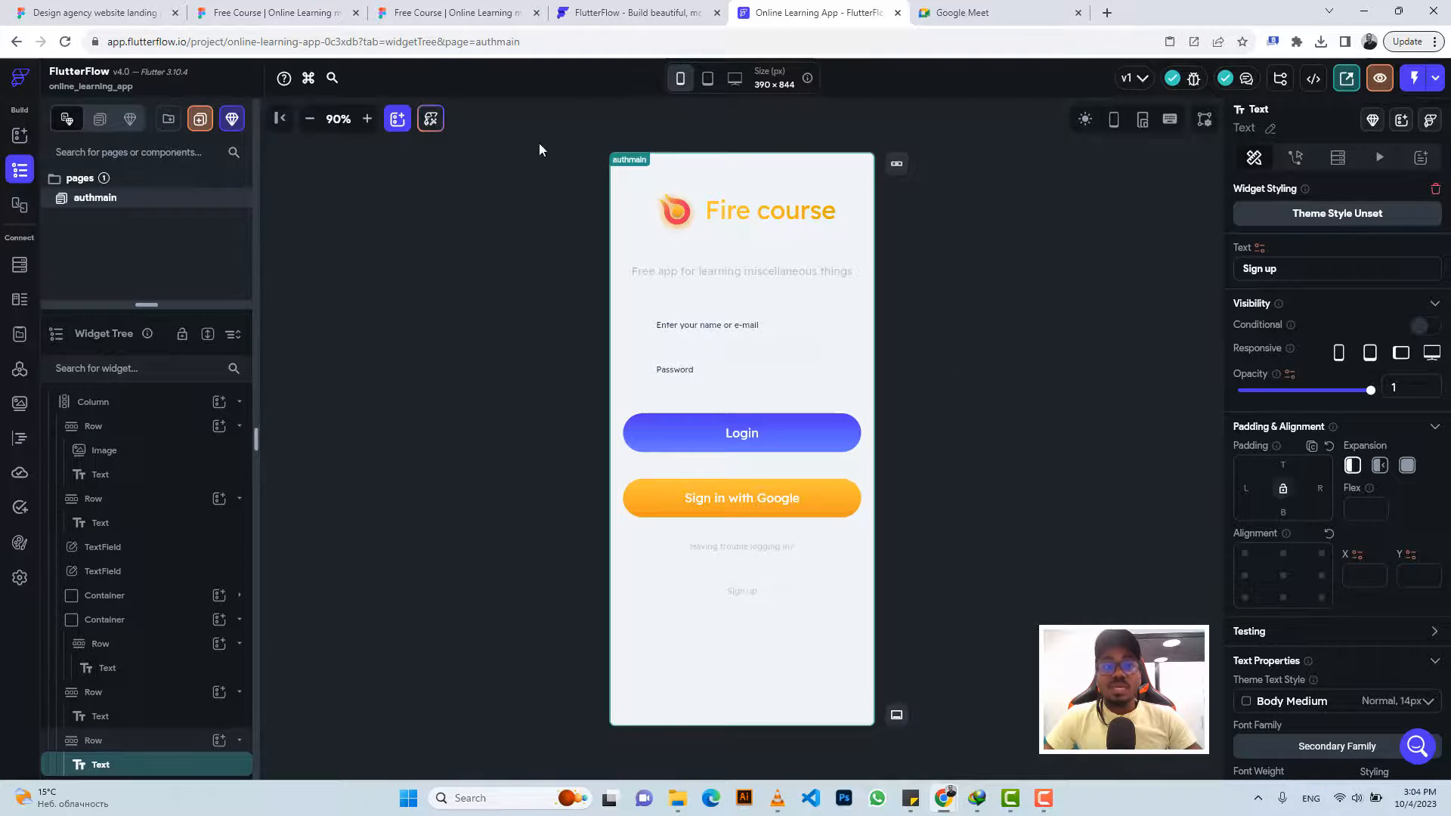
Check the logo's top spacing in the Figma design and set the Fire course row's top padding to 101 in FlutterFlow
left_click(456, 13)
scroll(683, 174, "up", 1)
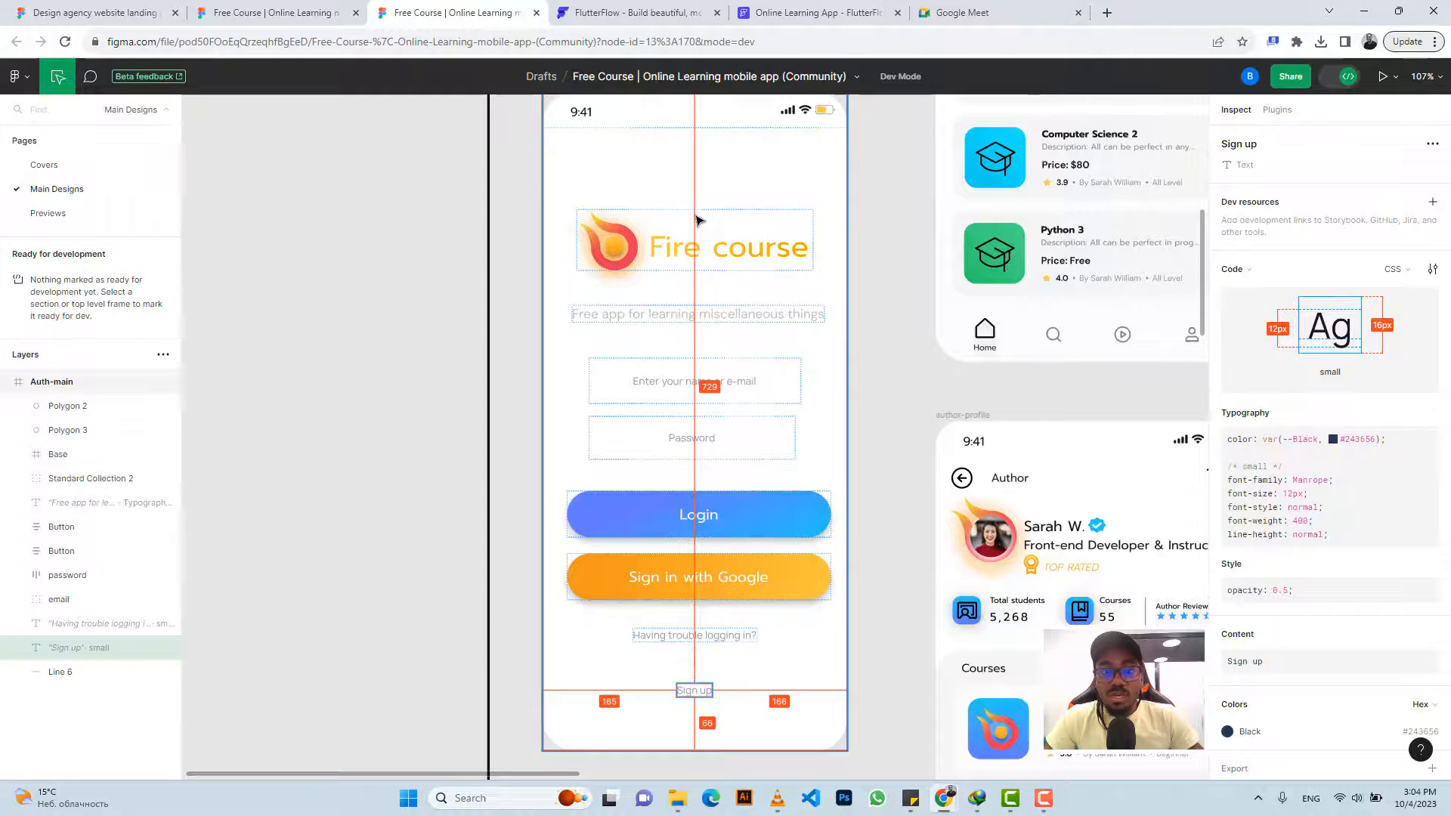
left_click(618, 222)
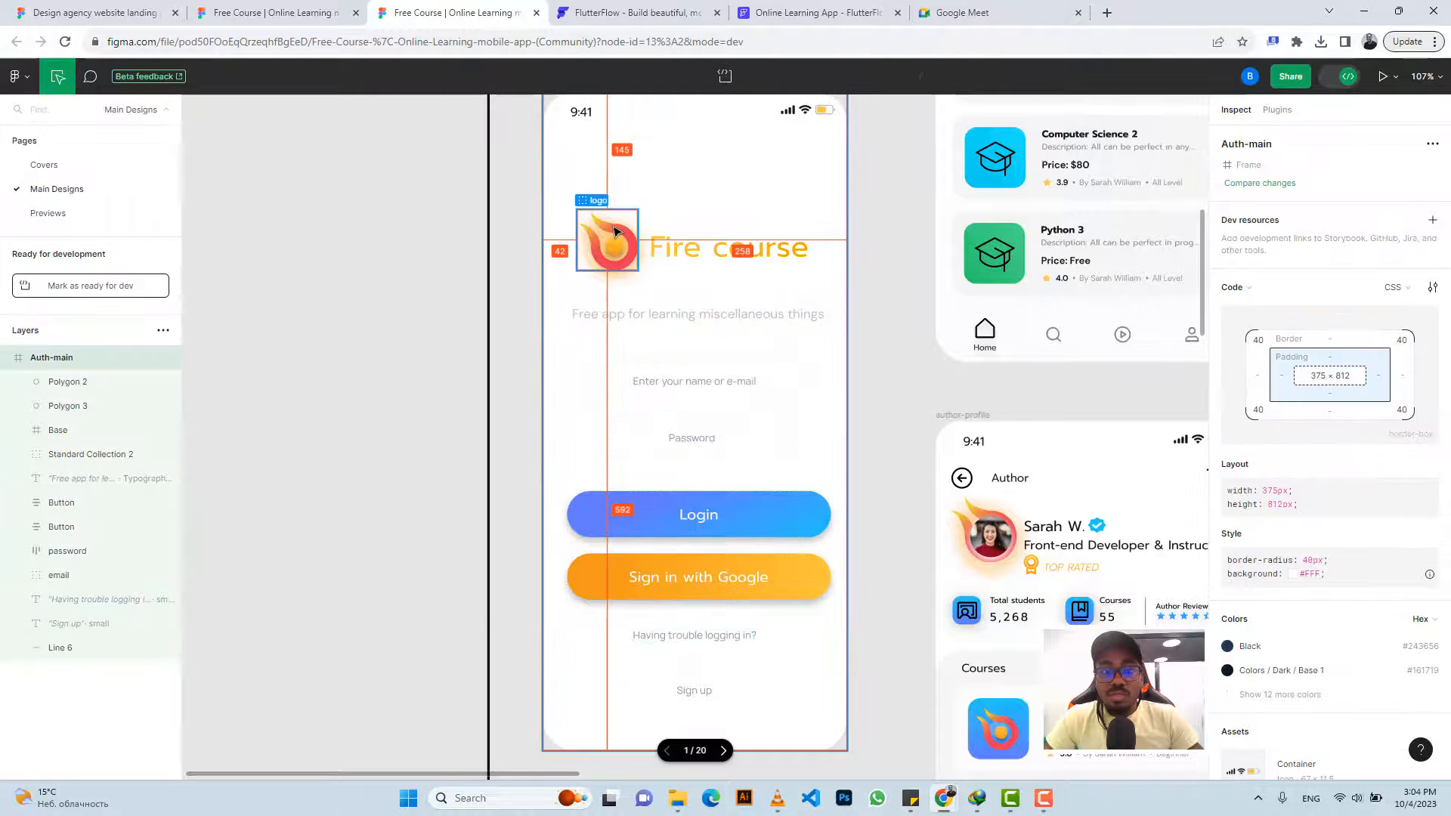
left_click(614, 227)
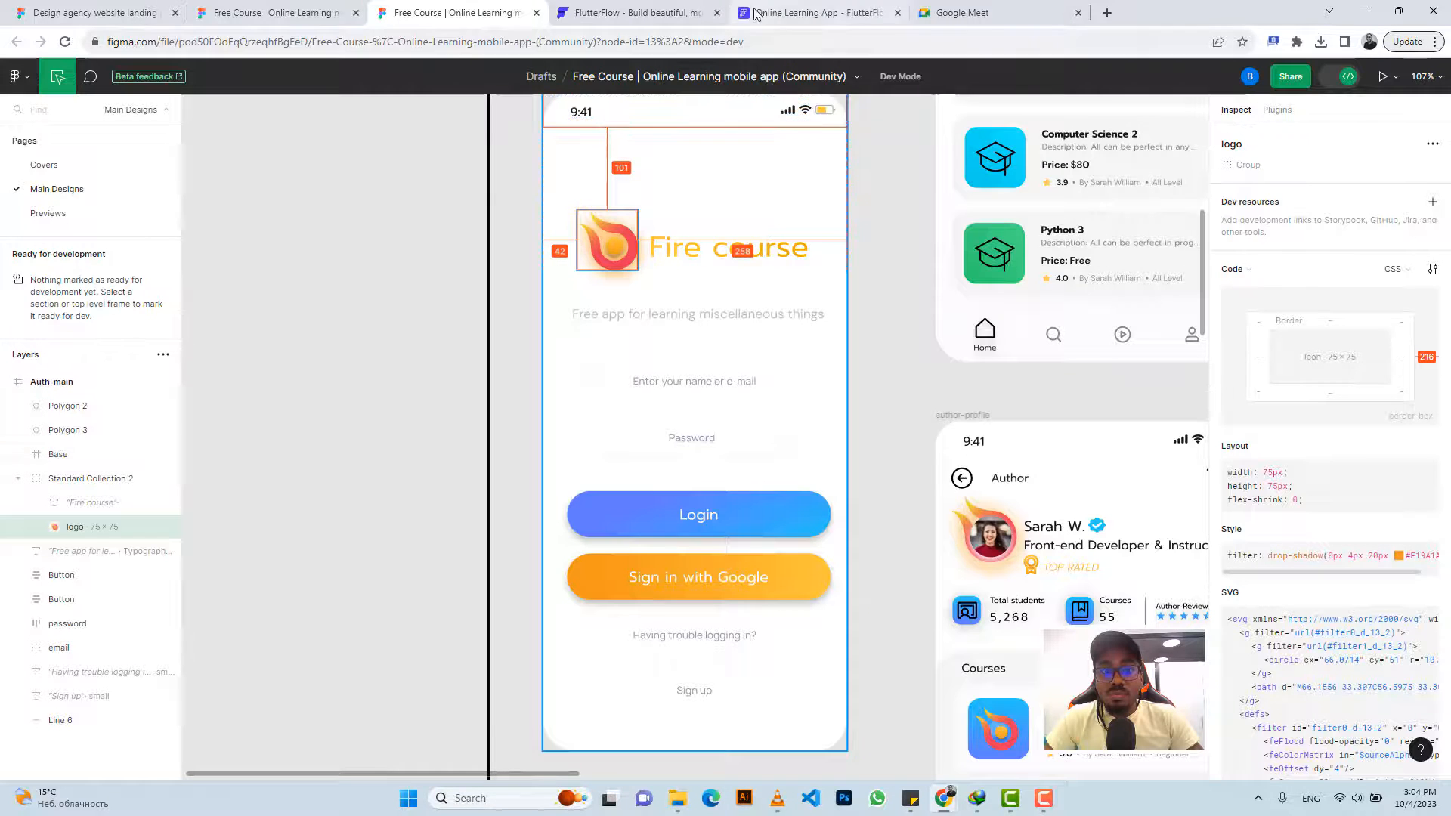
left_click(812, 13)
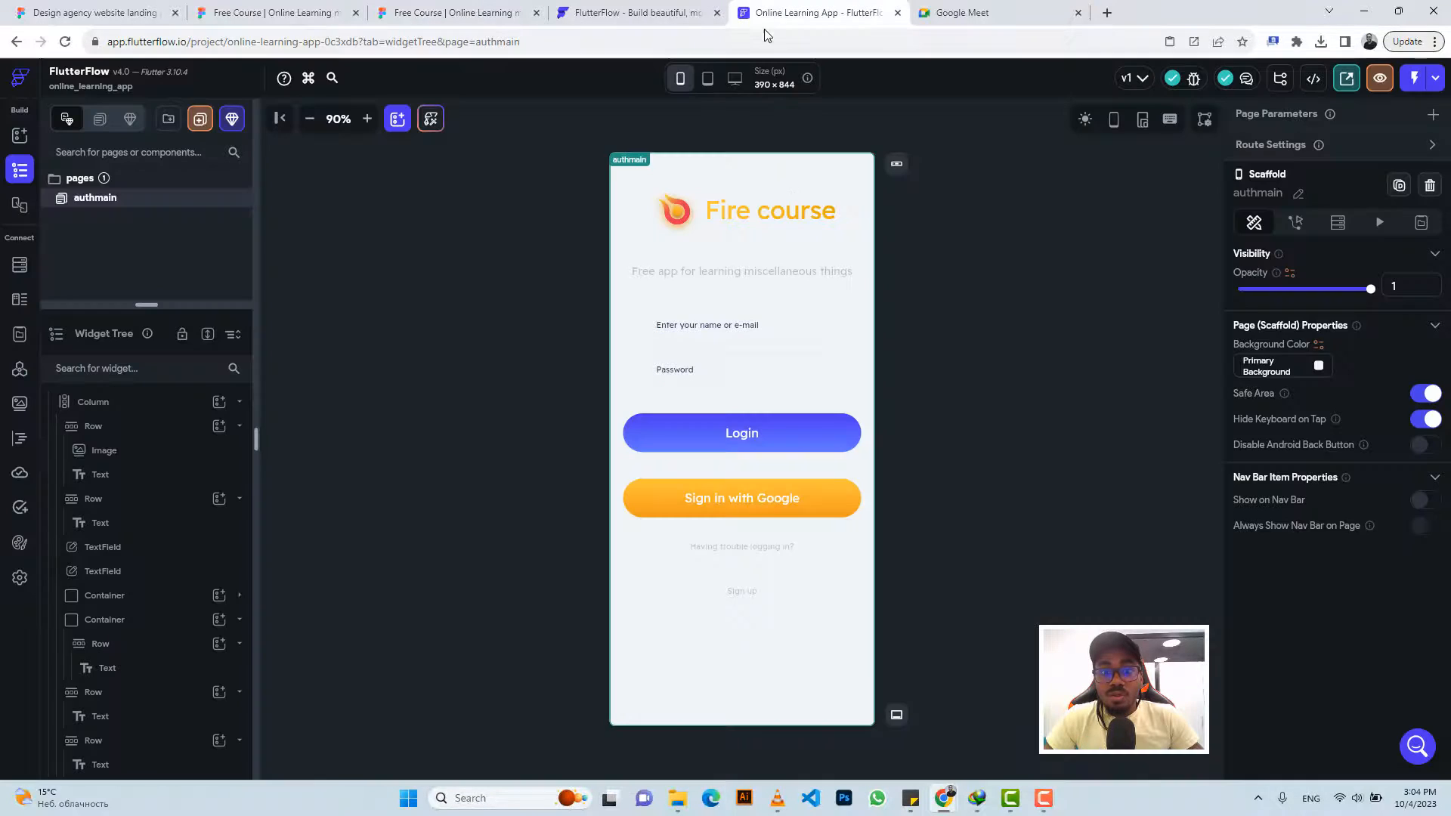
left_click(860, 215)
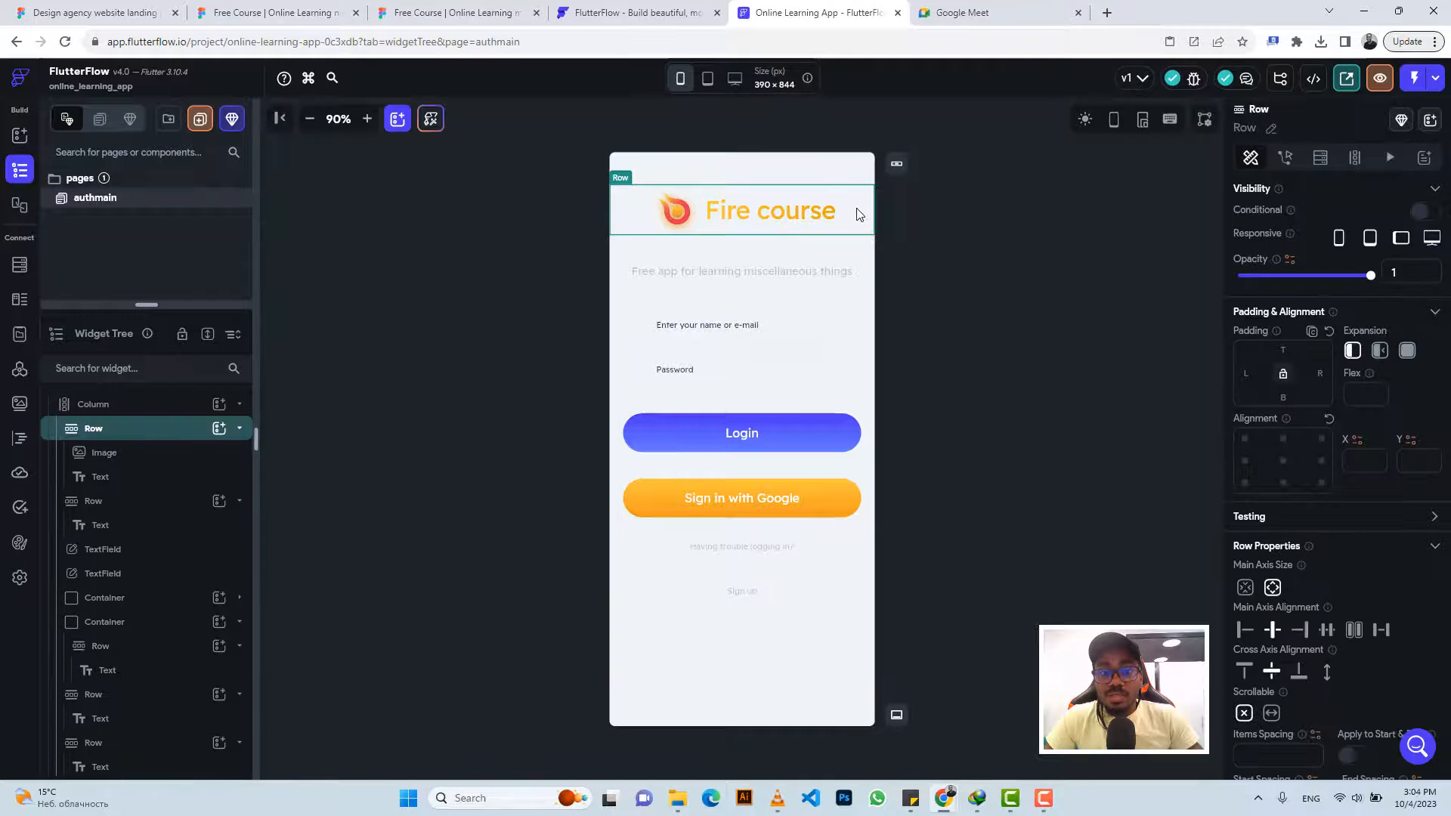
left_click(1290, 348)
type("101")
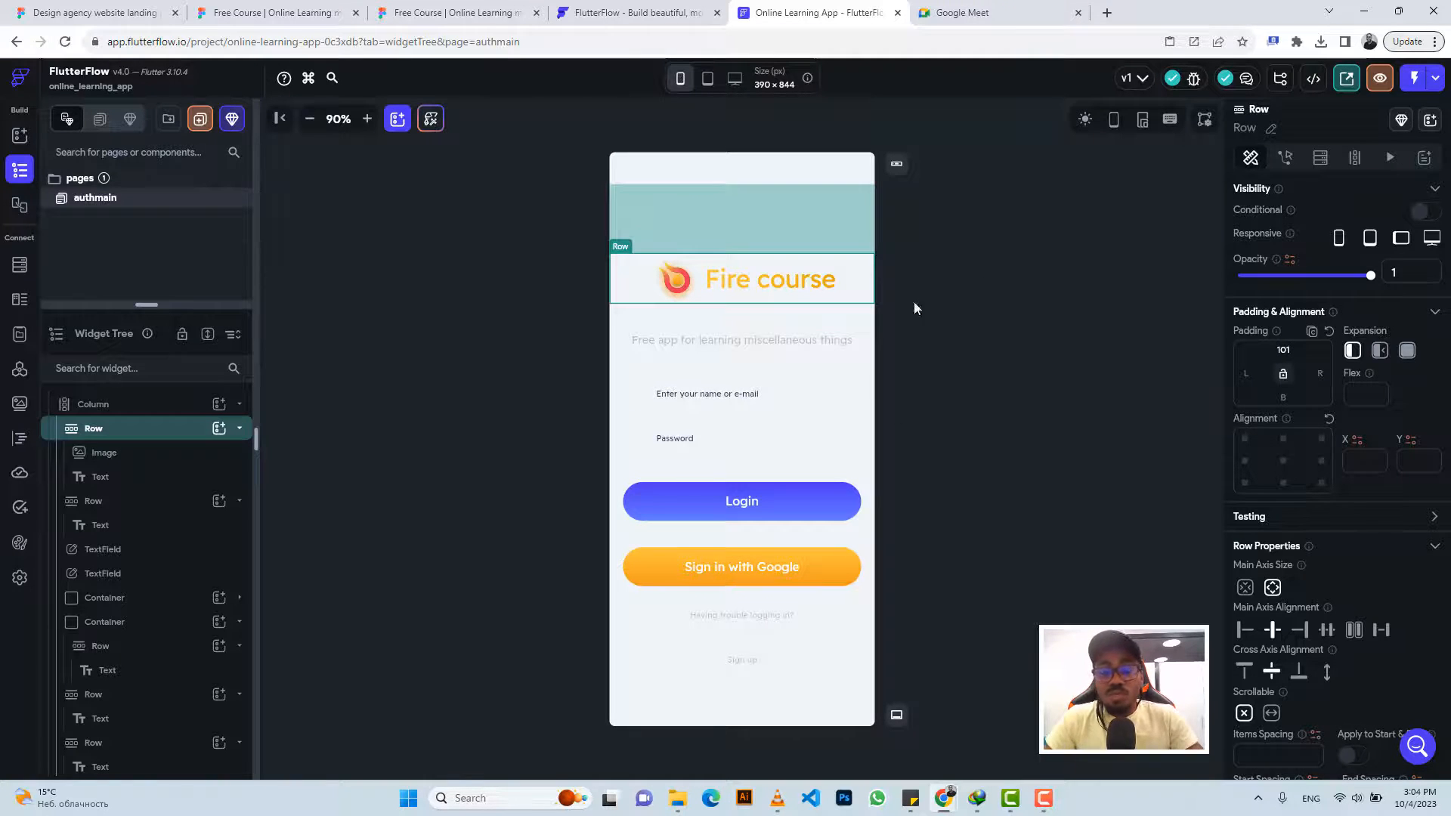
left_click(1039, 245)
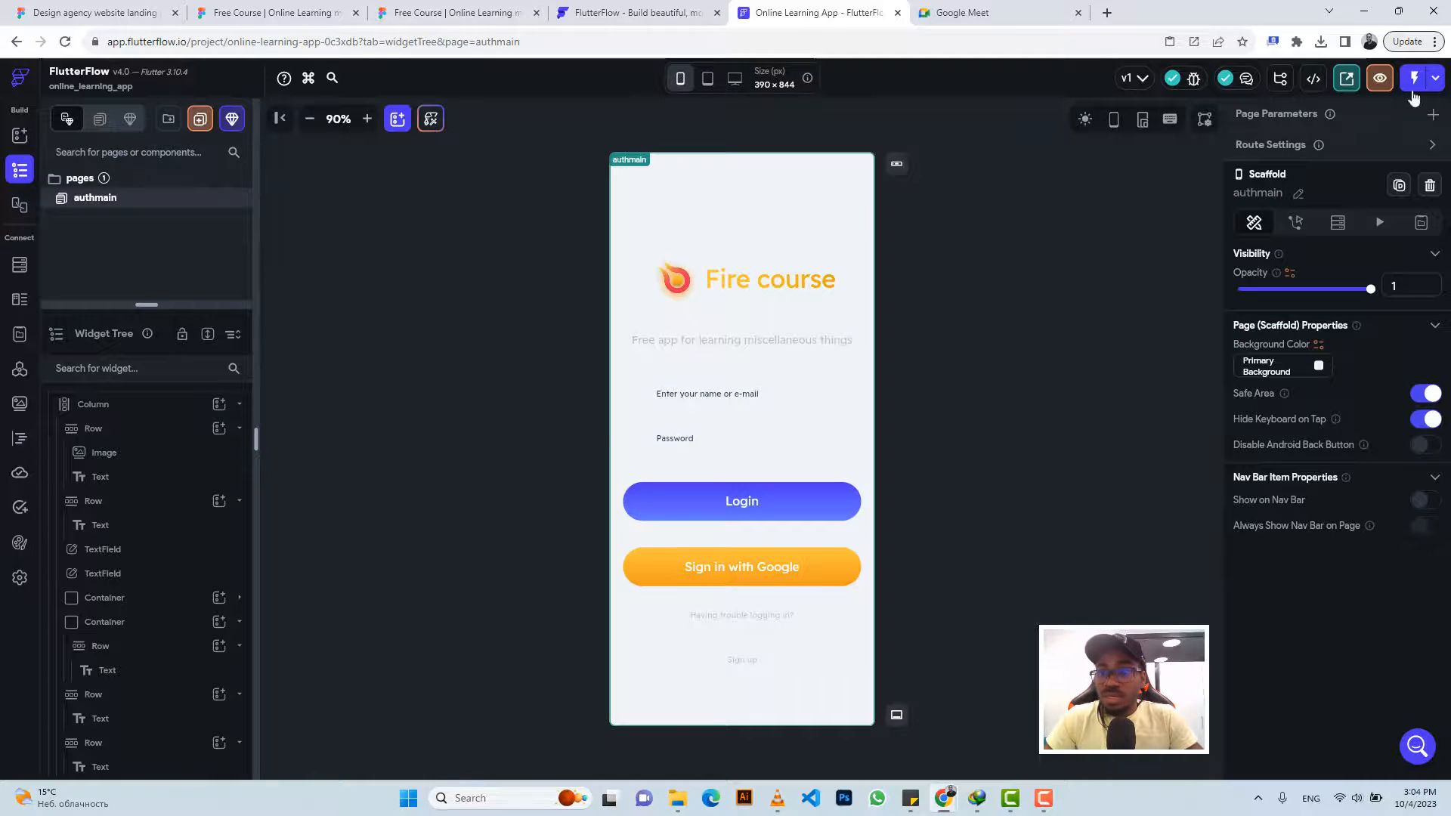
Open the authmain page in preview mode and test focusing the name/e-mail and password fields
left_click(1379, 80)
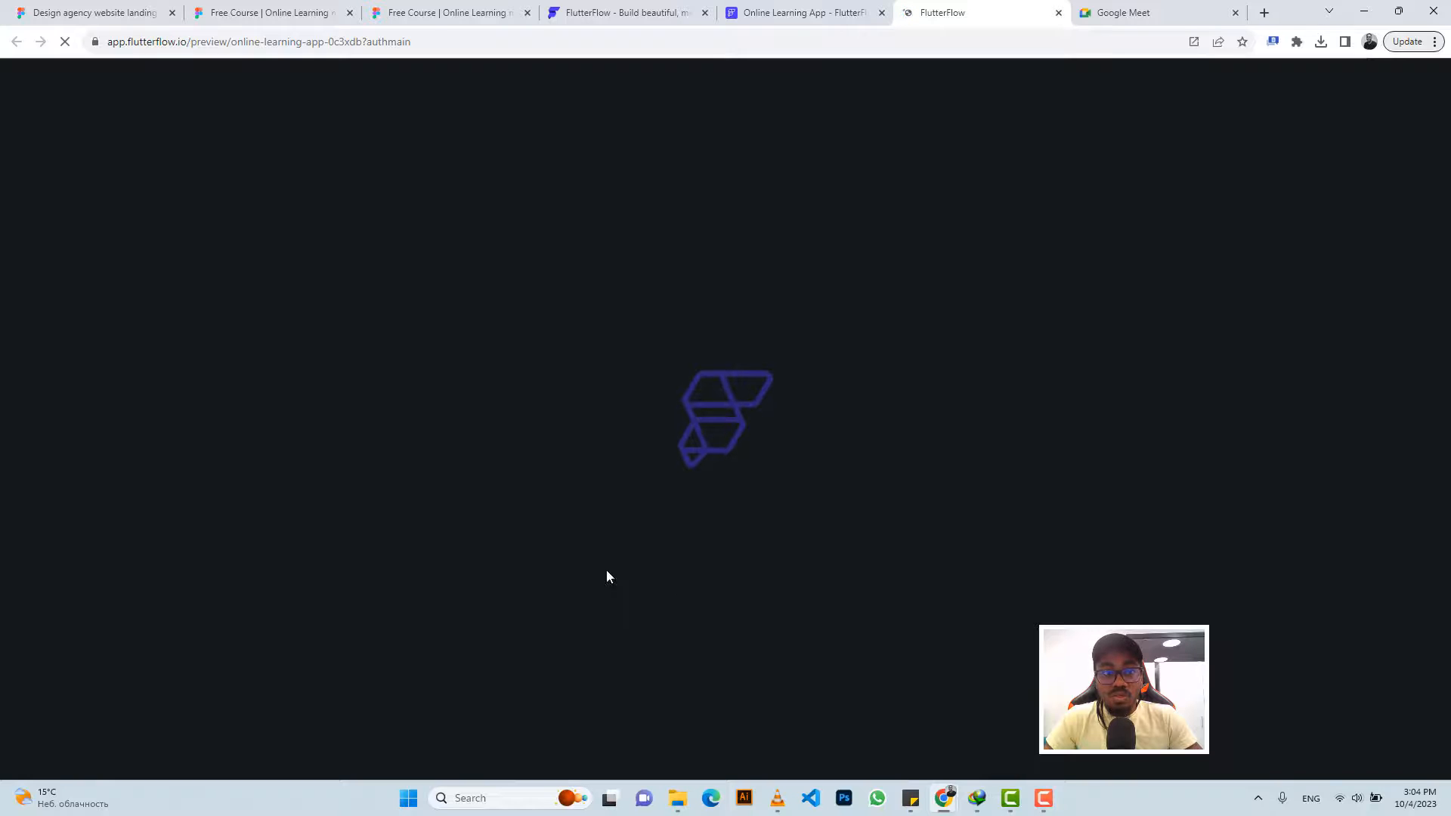
left_click(781, 15)
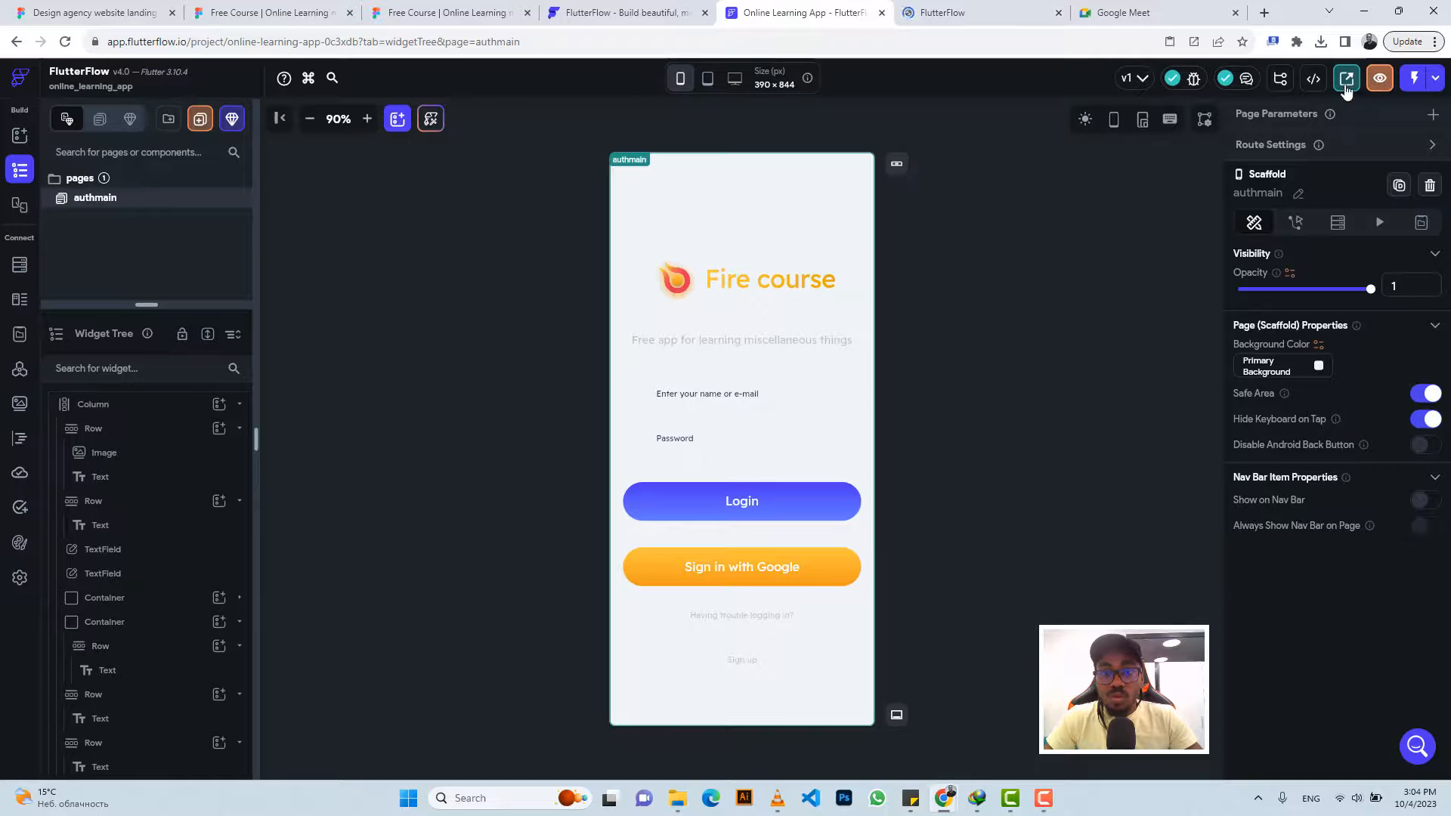
left_click(959, 9)
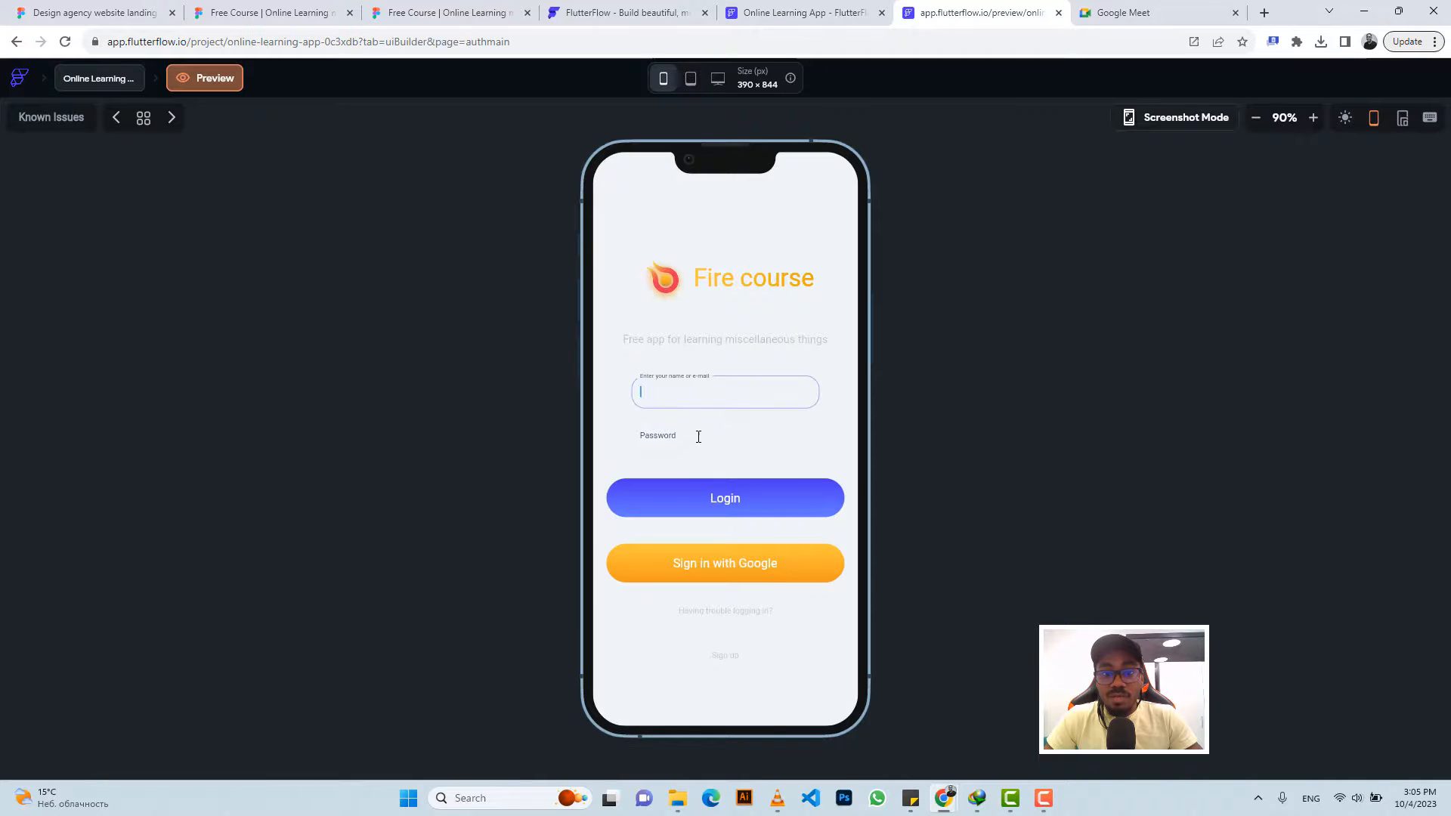
left_click(788, 442)
left_click(776, 394)
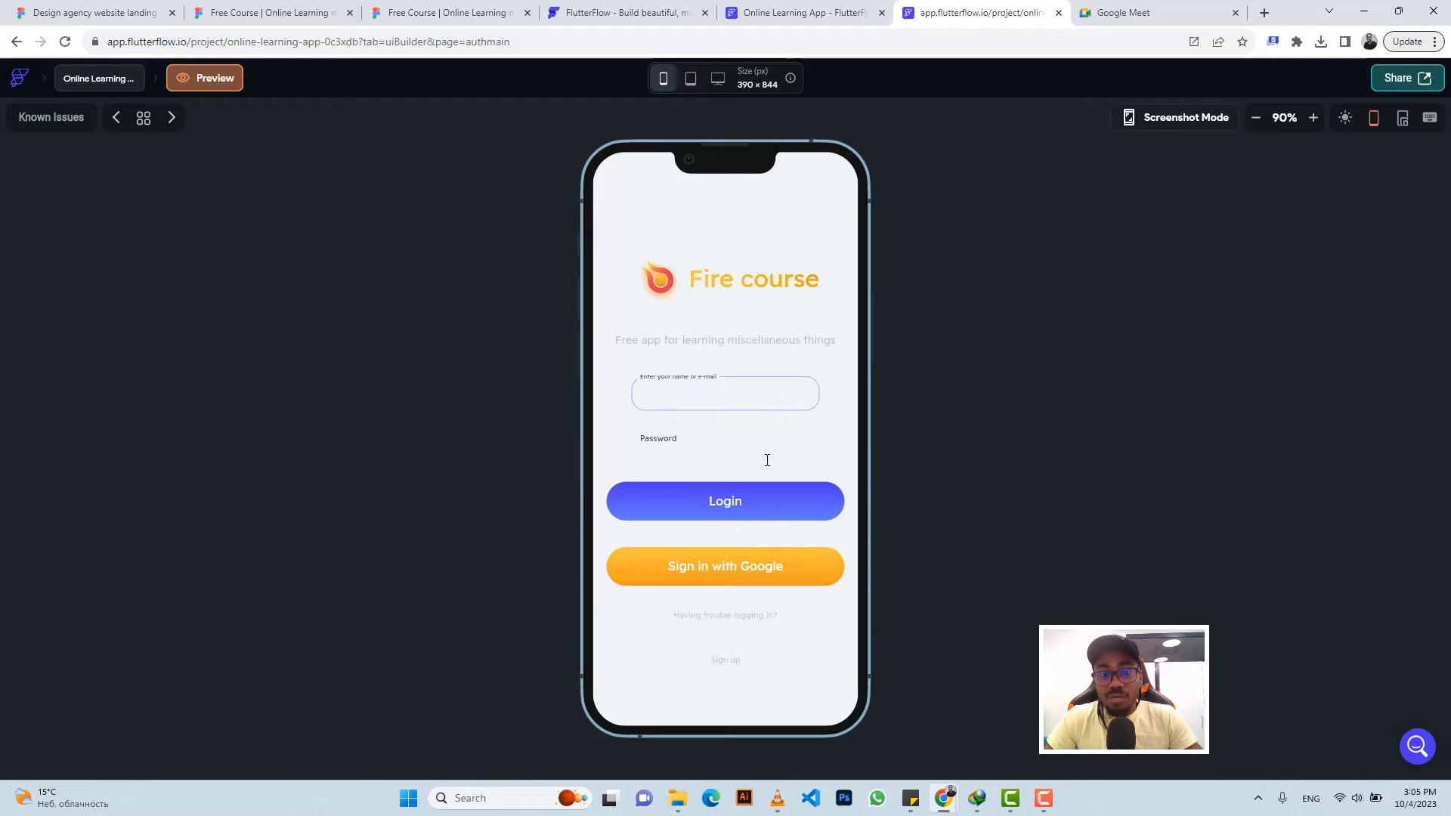